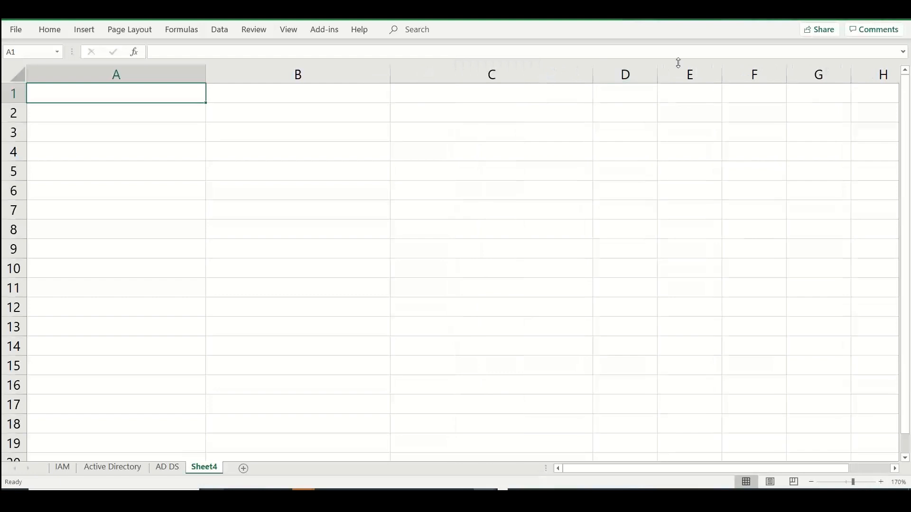
Widen column D, then enter "Local Credentials" in A1 and "Operating system" in A2
{"action": "left_click_drag", "start_coordinate": [658, 70], "coordinate": [847, 69]}
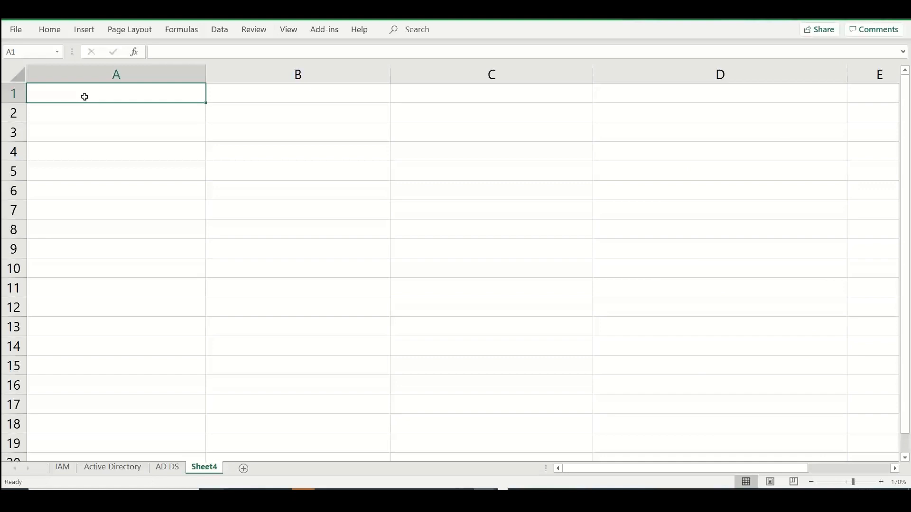
{"action": "type", "text": "Local Cre"}
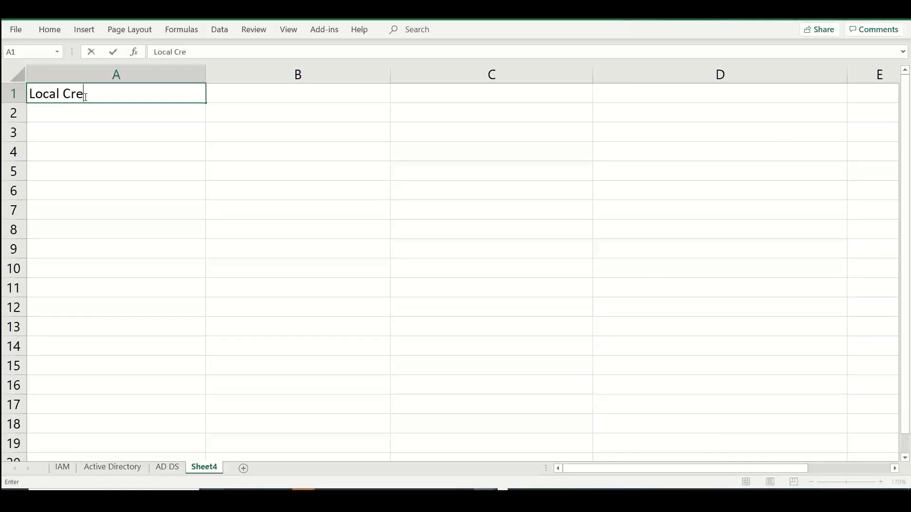
{"action": "type", "text": "dentials"}
{"action": "key", "text": "Return"}
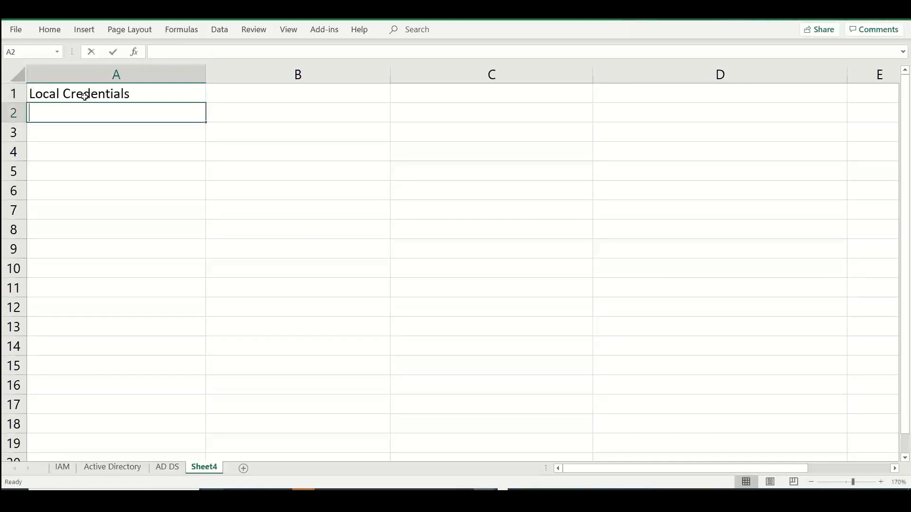
{"action": "type", "text": "Operating system"}
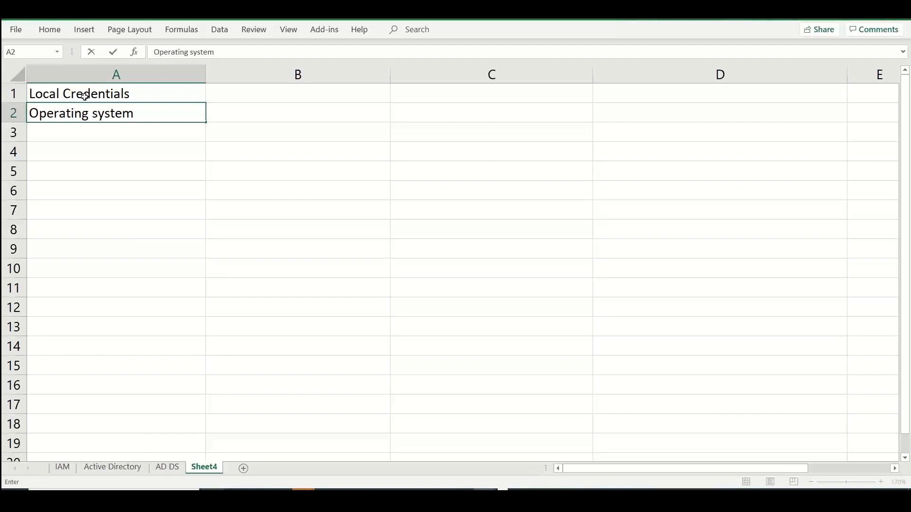
{"action": "key", "text": "ctrl+Return"}
Enter the heading "Windows Server AD (WS-AD)" in cell B1
{"action": "key", "text": "Up"}
{"action": "key", "text": "Right"}
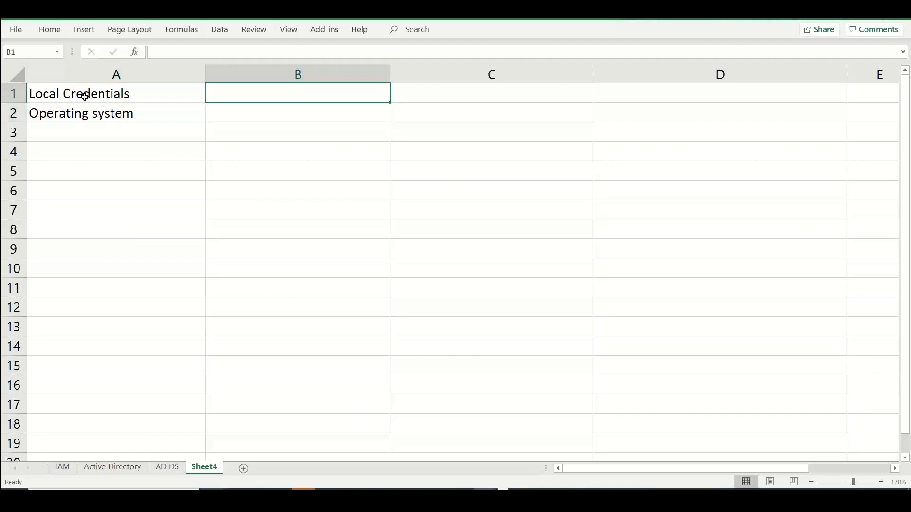
{"action": "type", "text": "Windows Server "}
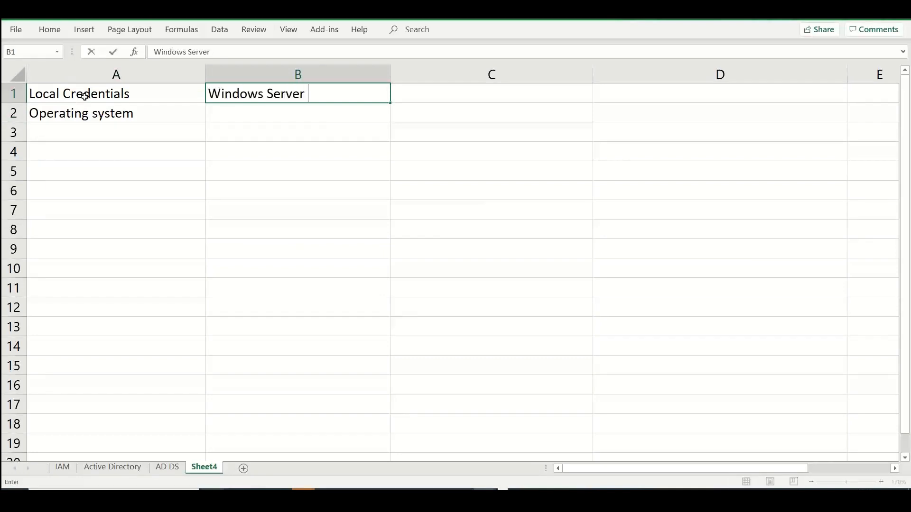
{"action": "type", "text": "Acti"}
{"action": "key", "text": "BackSpace"}
{"action": "key", "text": "BackSpace"}
{"action": "type", "text": "D (WS"}
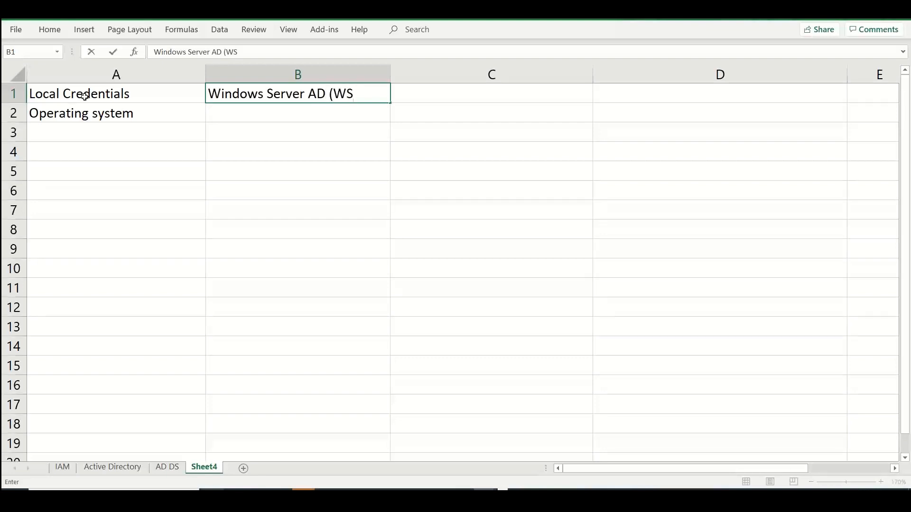
{"action": "type", "text": "-AD)"}
{"action": "key", "text": "Return"}
{"action": "key", "text": "Return"}
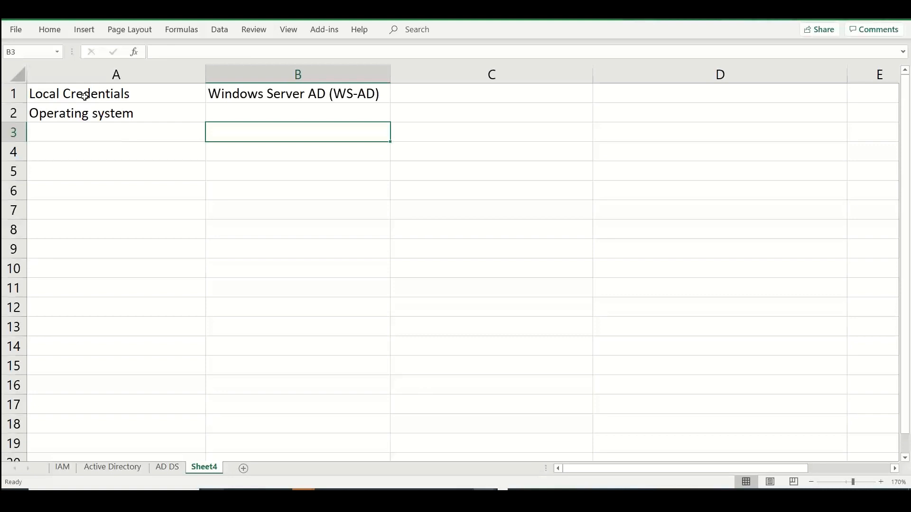
Enter "On Premises / IaaS" in cell B3, leaving B2 blank
{"action": "type", "text": "On Premises "}
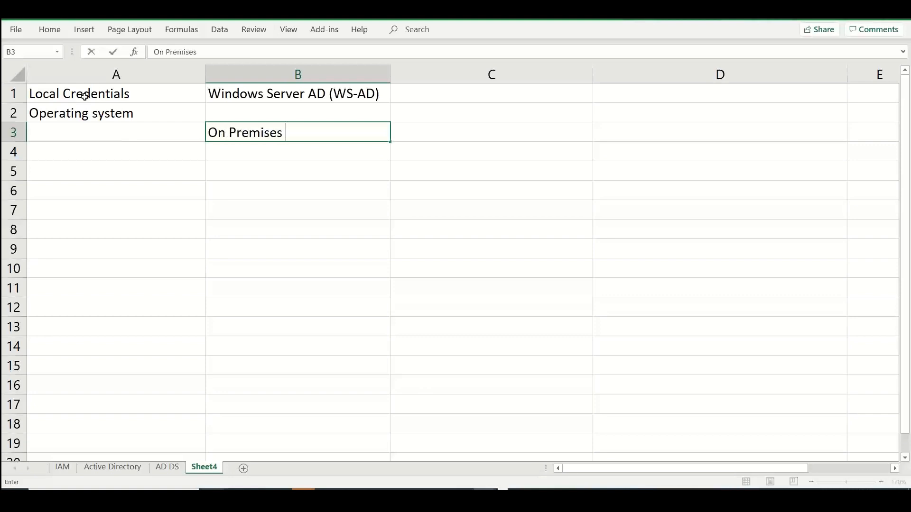
{"action": "type", "text": "/ IaaS"}
{"action": "key", "text": "Return"}
Enter "Azure VM / Vmware VM / Physical" in cell B4
{"action": "type", "text": "Azure Vm /"}
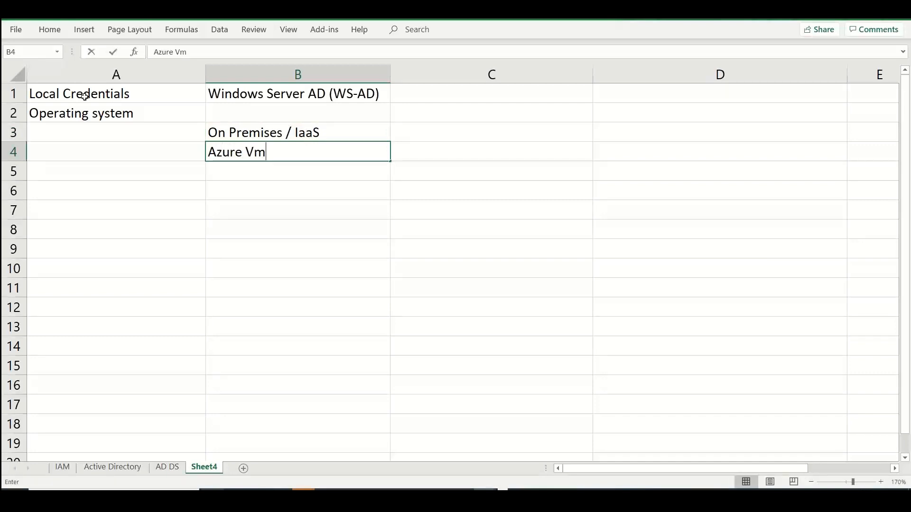
{"action": "key", "text": "BackSpace"}
{"action": "key", "text": "BackSpace"}
{"action": "key", "text": "BackSpace"}
{"action": "key", "text": "BackSpace"}
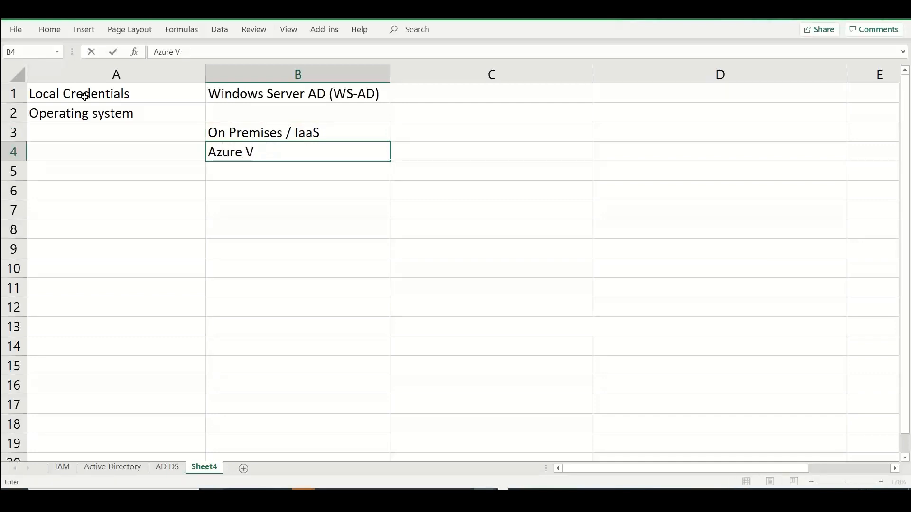
{"action": "type", "text": "M / Vmware V"}
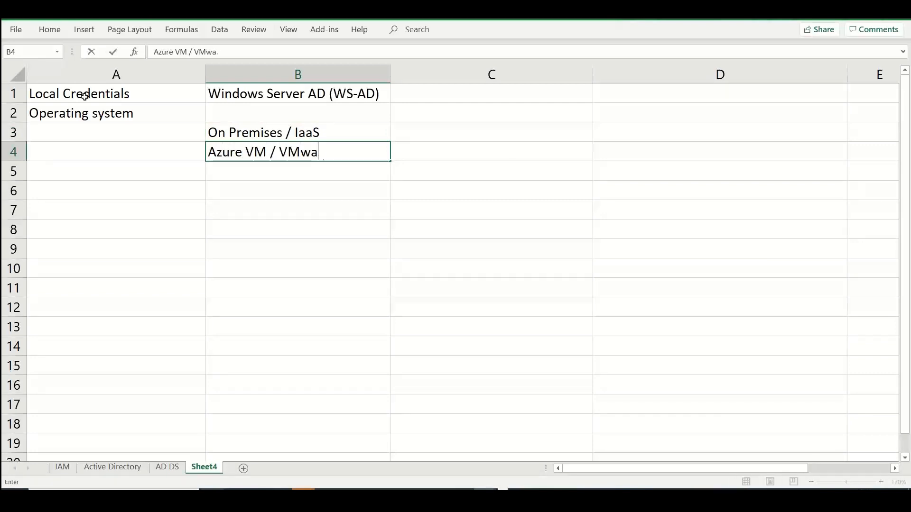
{"action": "key", "text": "BackSpace"}
{"action": "key", "text": "BackSpace"}
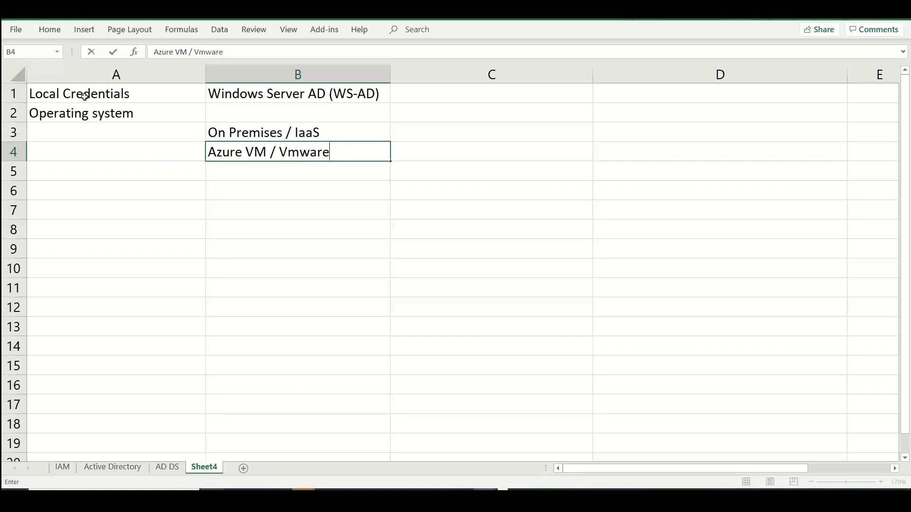
{"action": "type", "text": "V"}
{"action": "type", "text": "M / Physia"}
{"action": "key", "text": "BackSpace"}
{"action": "key", "text": "BackSpace"}
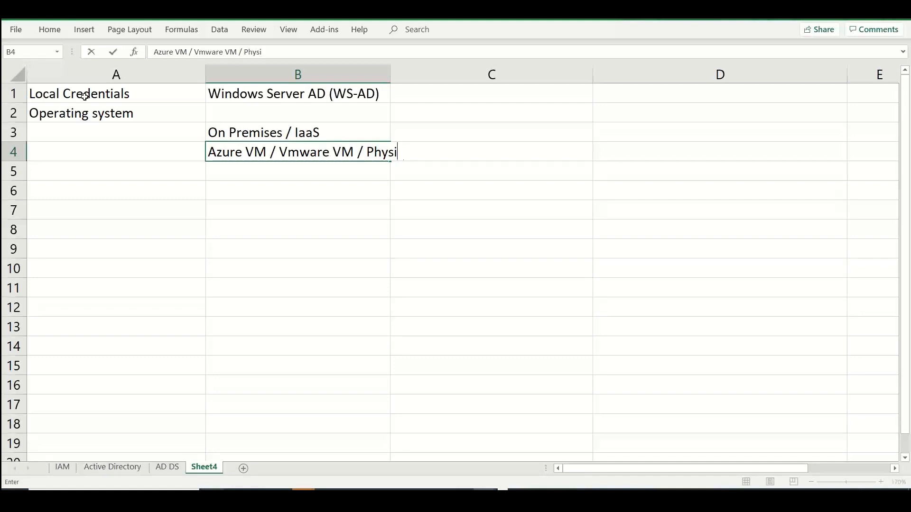
{"action": "type", "text": "ical"}
{"action": "key", "text": "Return"}
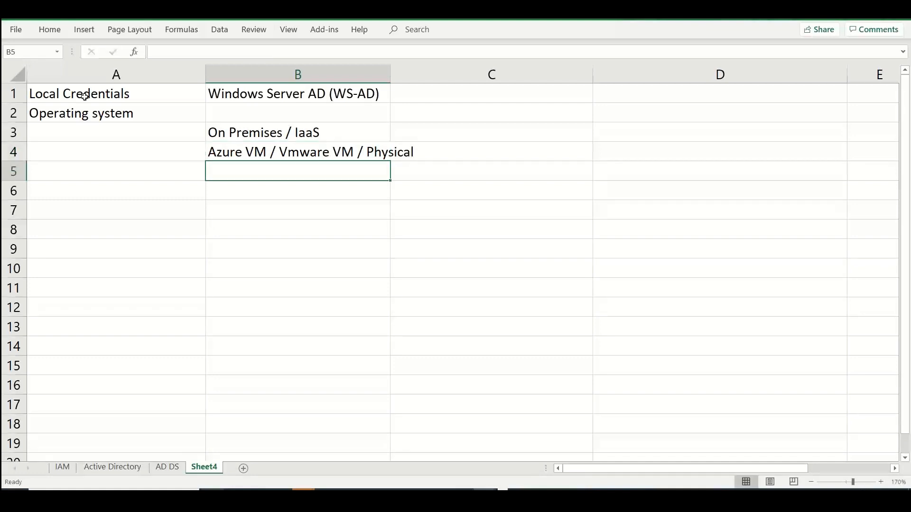
Enter "Control - Full Control" in cell A6 as the label for a new section
{"action": "key", "text": "Down"}
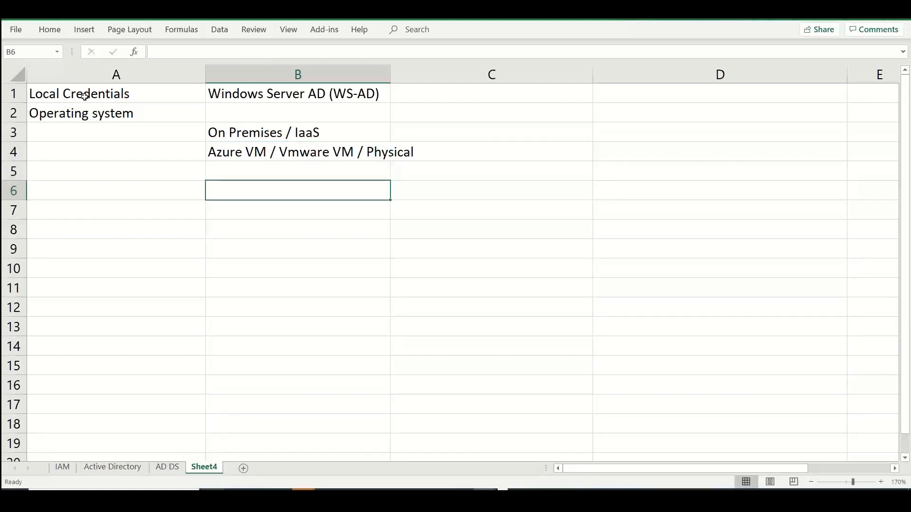
{"action": "type", "text": "F"}
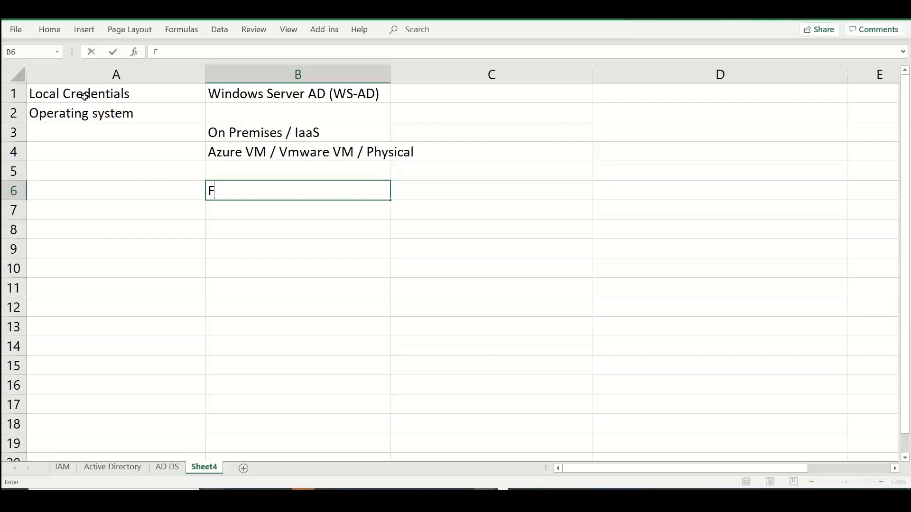
{"action": "key", "text": "BackSpace"}
{"action": "key", "text": "Escape"}
{"action": "key", "text": "Left"}
{"action": "type", "text": "C"}
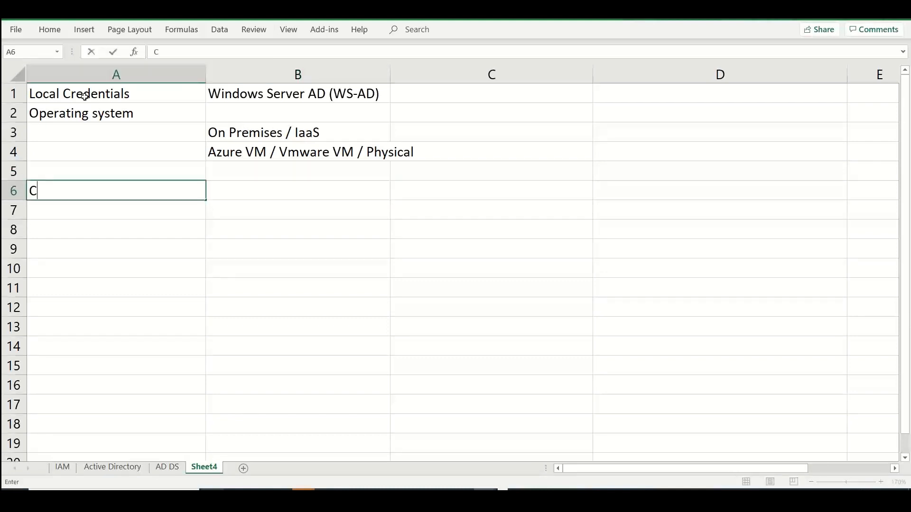
{"action": "type", "text": "ontrol - F"}
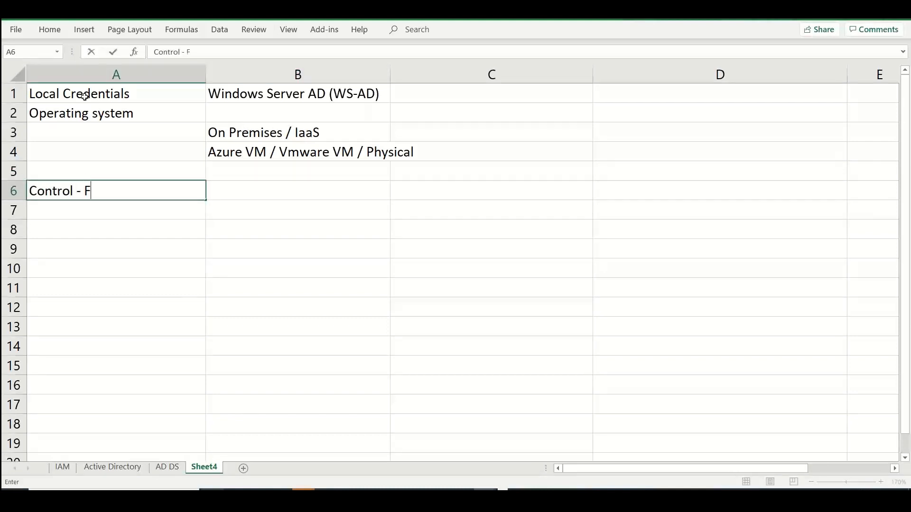
{"action": "type", "text": "ull COnrol"}
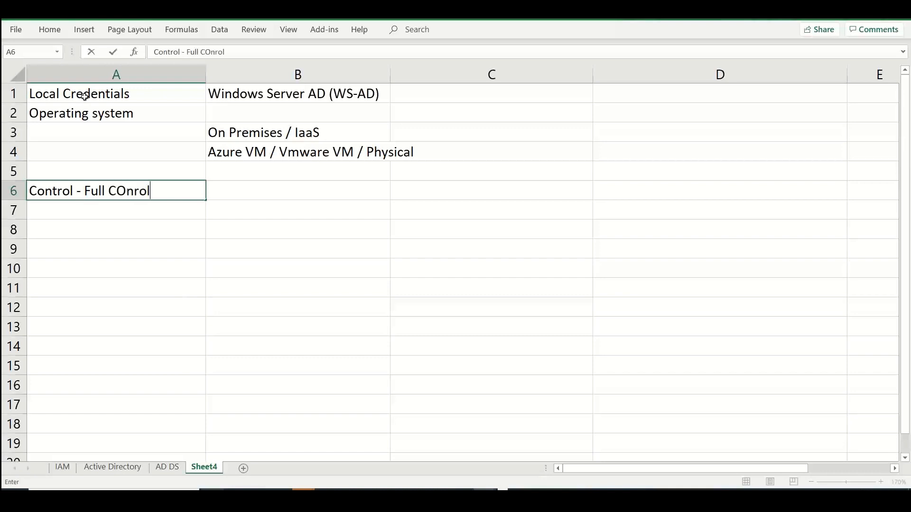
{"action": "key", "text": "BackSpace"}
{"action": "key", "text": "BackSpace"}
{"action": "key", "text": "BackSpace"}
{"action": "type", "text": "trol"}
{"action": "key", "text": "Tab"}
List "Server level", "VM level" and "OS Level" in cells B6 to B8
{"action": "type", "text": "SE "}
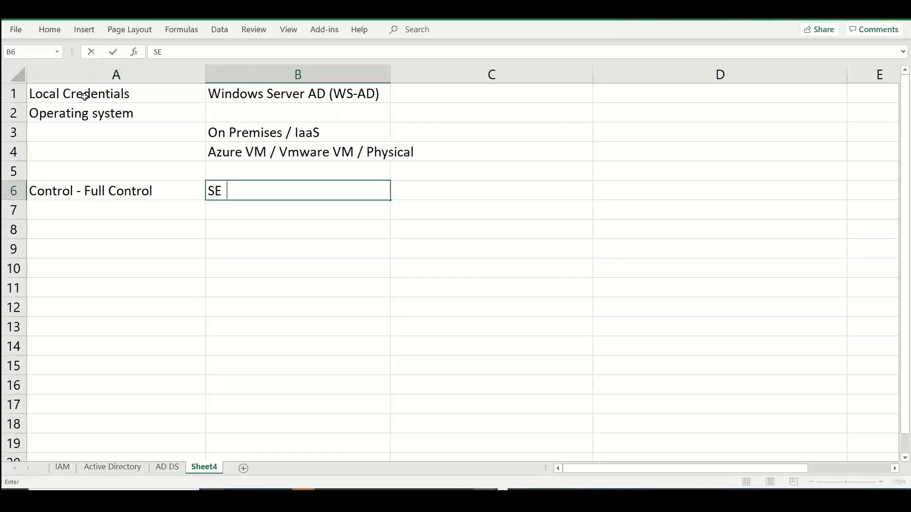
{"action": "type", "text": "rver level"}
{"action": "key", "text": "Return"}
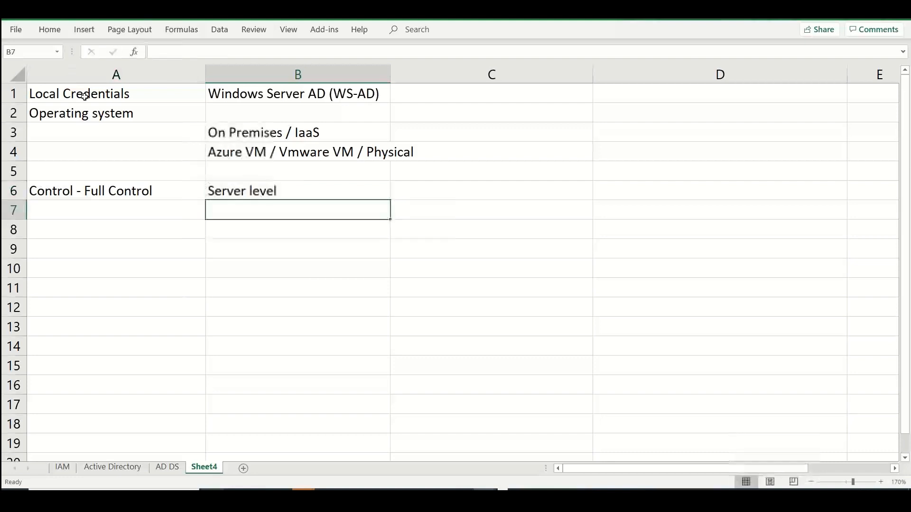
{"action": "type", "text": "VM level"}
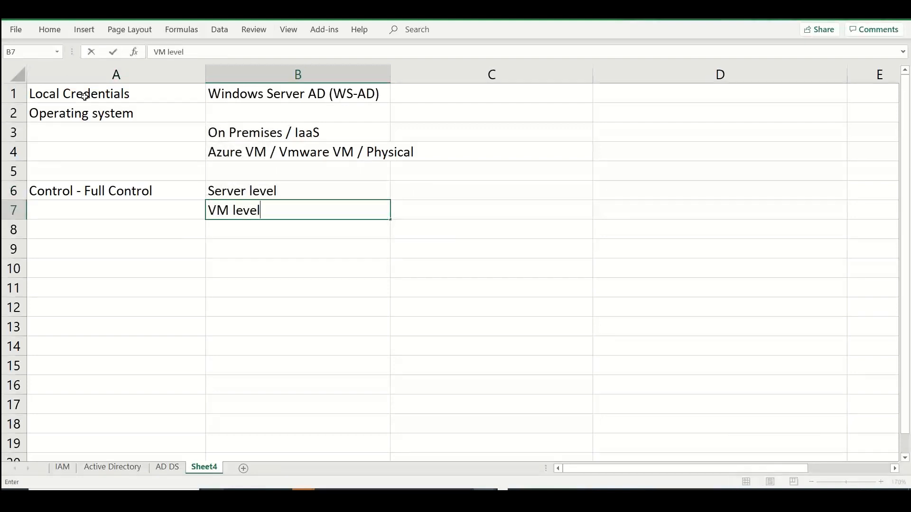
{"action": "key", "text": "Return"}
{"action": "type", "text": "OS Level"}
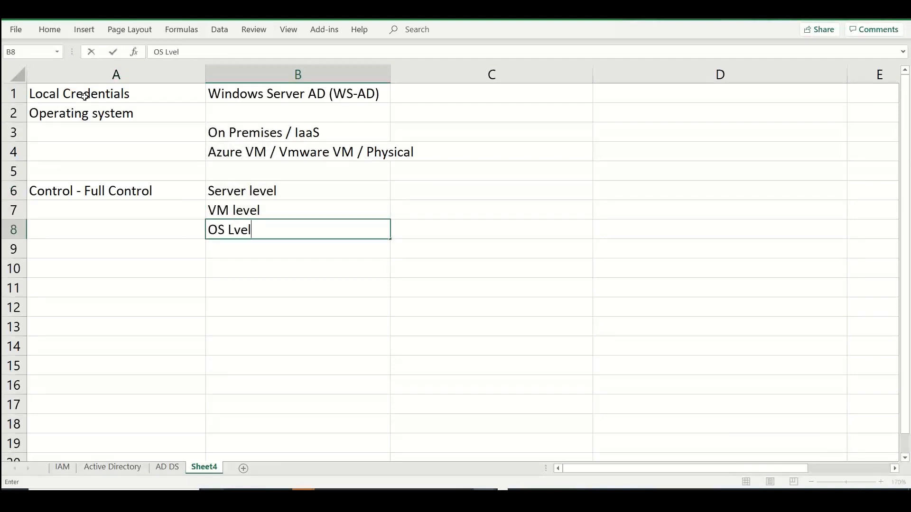
{"action": "key", "text": "BackSpace"}
{"action": "key", "text": "BackSpace"}
{"action": "type", "text": "evel"}
{"action": "key", "text": "Return"}
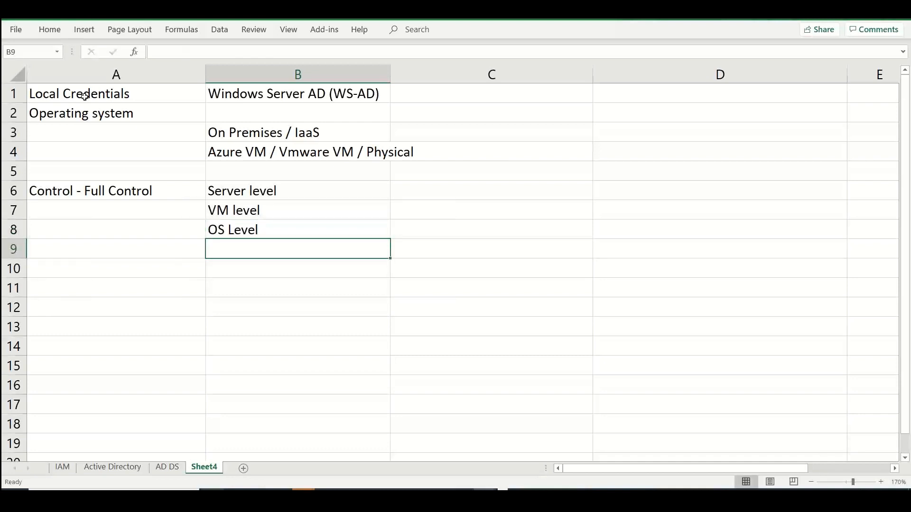
Add "AD level" in B9 and "AD objects level" in B10 to the list of control levels
{"action": "type", "text": "D"}
{"action": "key", "text": "BackSpace"}
{"action": "type", "text": "AD level"}
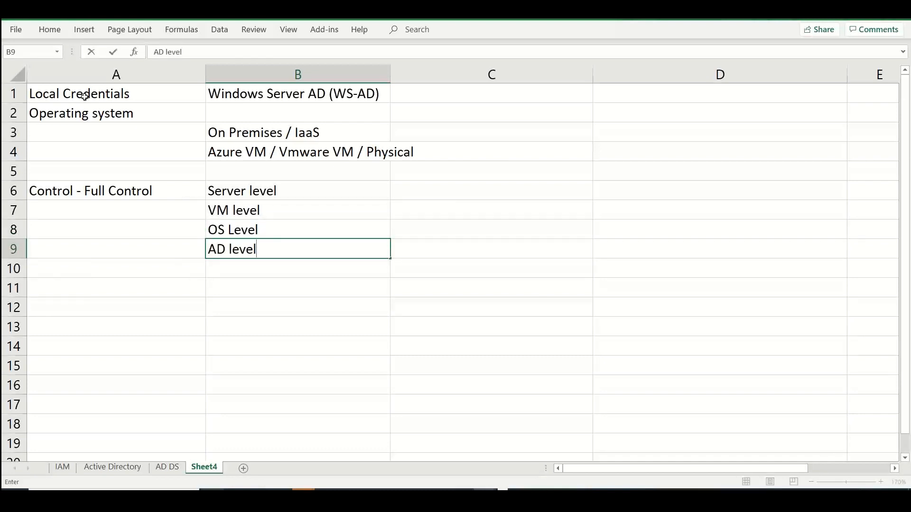
{"action": "key", "text": "Return"}
{"action": "type", "text": "Obje"}
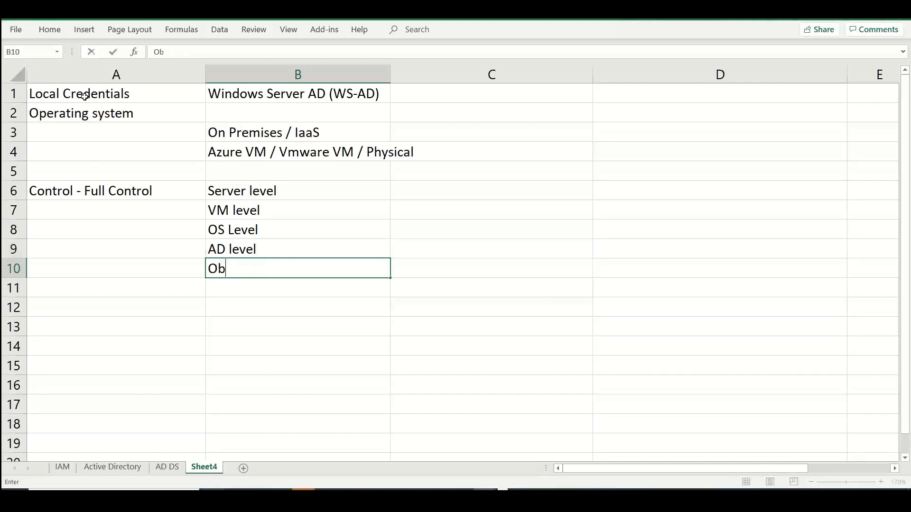
{"action": "key", "text": "BackSpace"}
{"action": "key", "text": "BackSpace"}
{"action": "key", "text": "BackSpace"}
{"action": "key", "text": "BackSpace"}
{"action": "type", "text": "AD "}
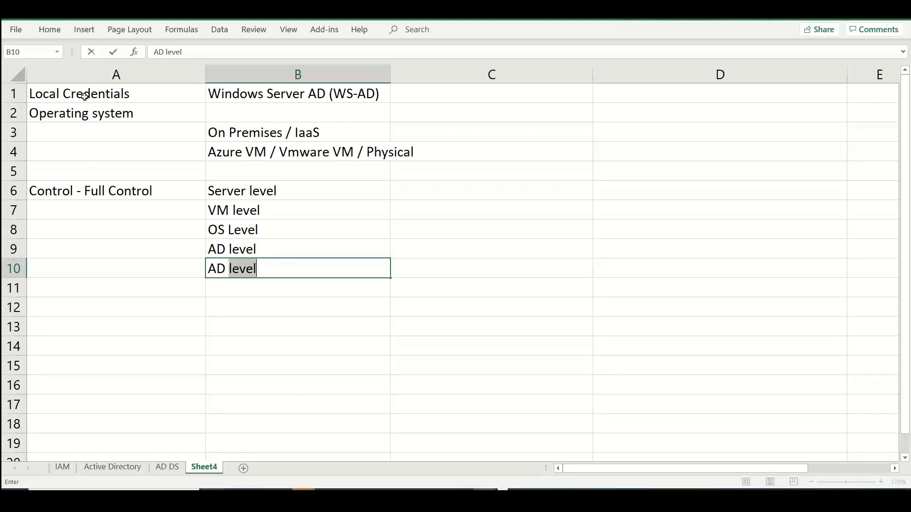
{"action": "type", "text": "objects level"}
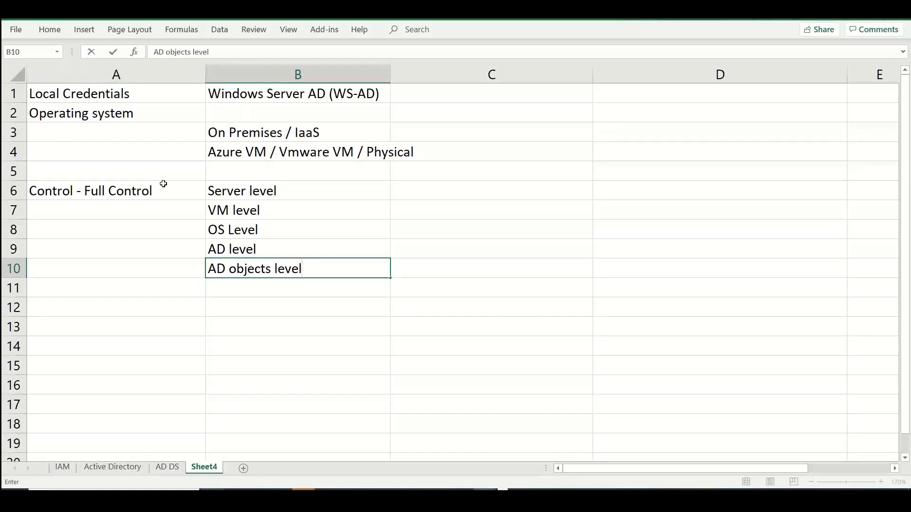
Merge and center cells A6 to A10 and middle-align the "Control - Full Control" label vertically
{"action": "left_click_drag", "start_coordinate": [164, 186], "coordinate": [167, 269]}
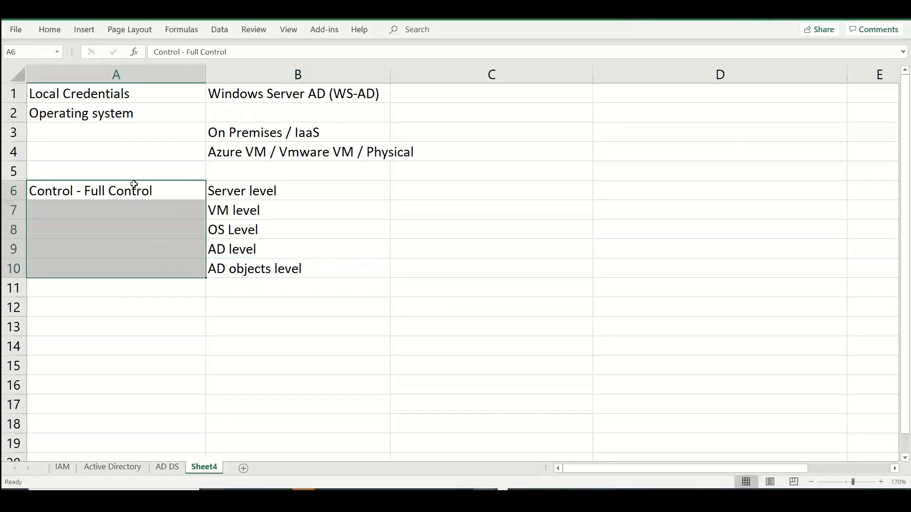
{"action": "left_click", "coordinate": [50, 29]}
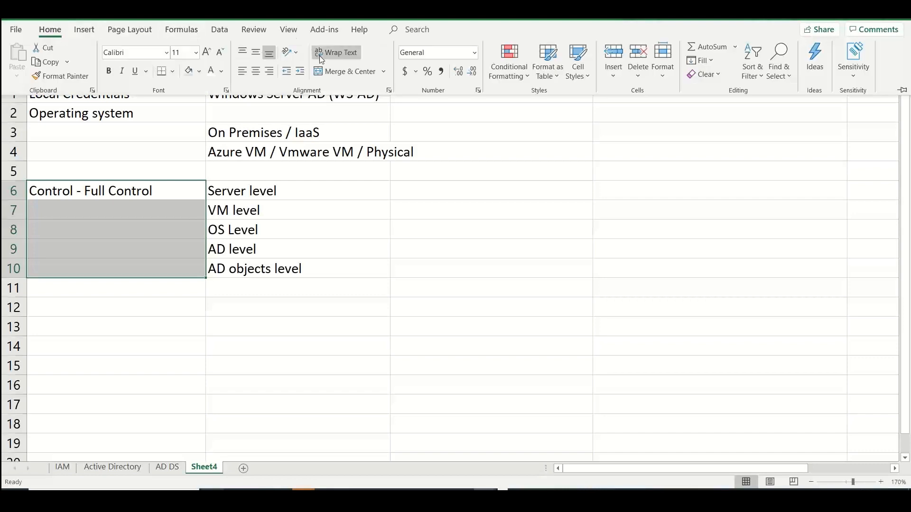
{"action": "left_click", "coordinate": [334, 71]}
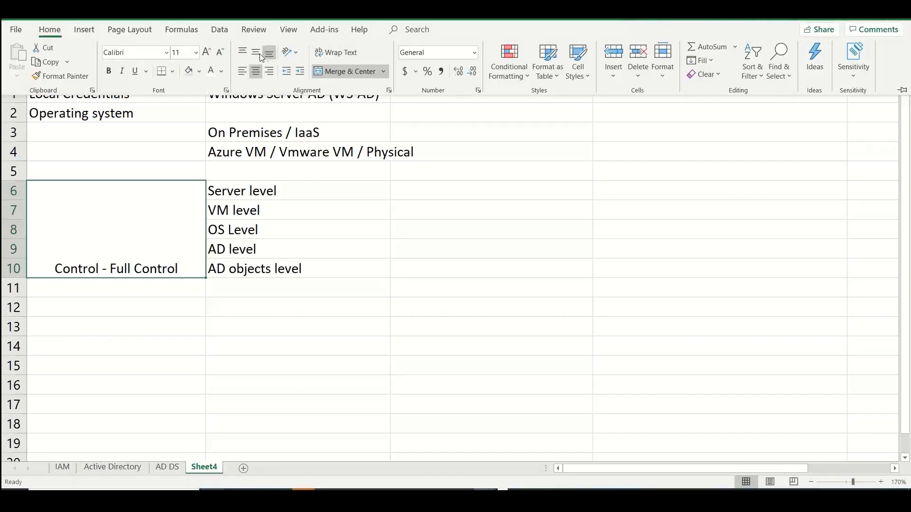
{"action": "left_click", "coordinate": [256, 53]}
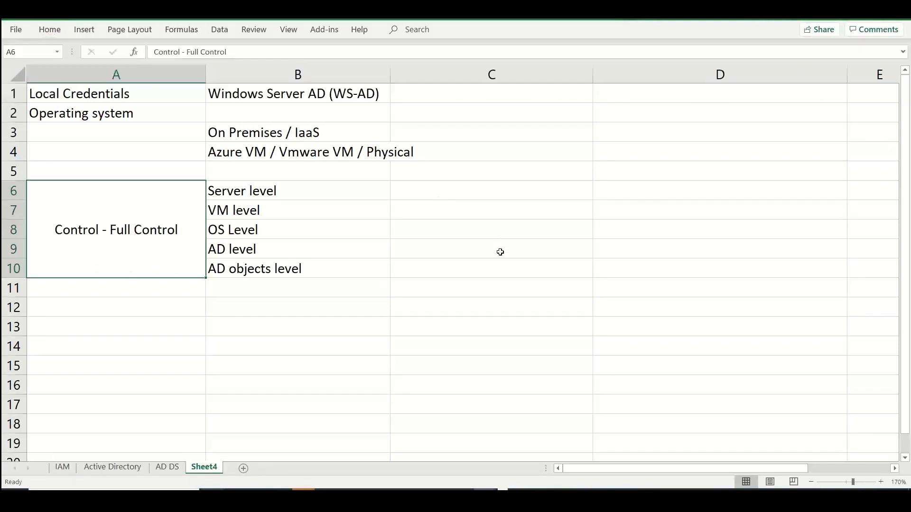
{"action": "left_click", "coordinate": [500, 252]}
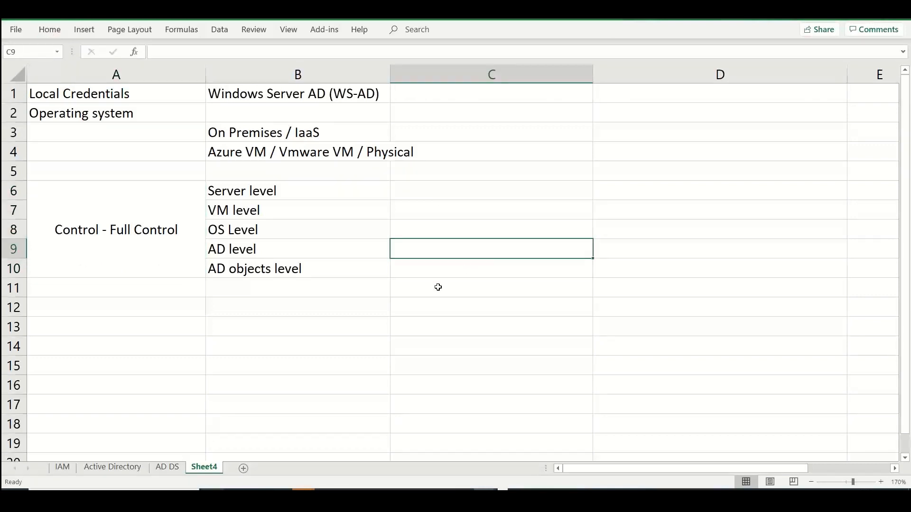
Fill the "Windows Server AD (WS-AD)" heading in cell B1 with light green
{"action": "left_click", "coordinate": [304, 93]}
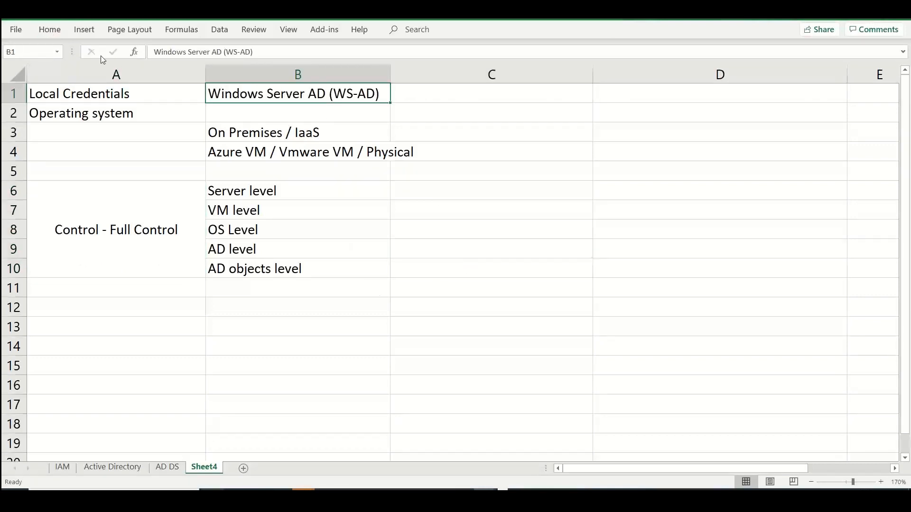
{"action": "left_click", "coordinate": [49, 30]}
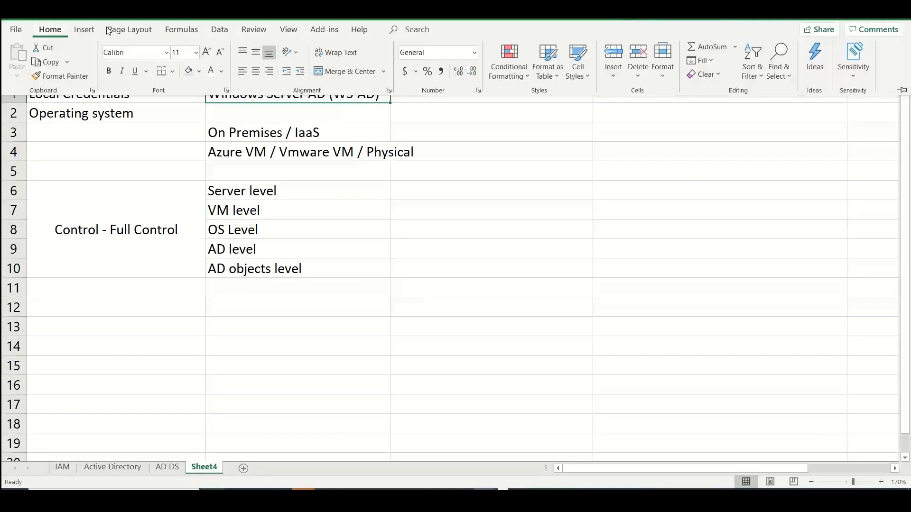
{"action": "left_click", "coordinate": [200, 73]}
{"action": "left_click", "coordinate": [272, 118]}
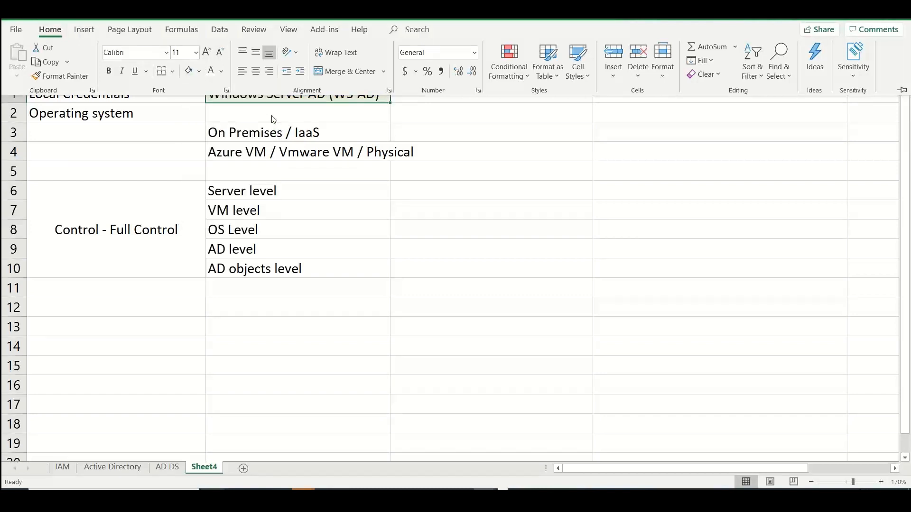
Enter "Multiple different roles / features" in cell B2 beside the "Operating system" label
{"action": "left_click", "coordinate": [271, 113]}
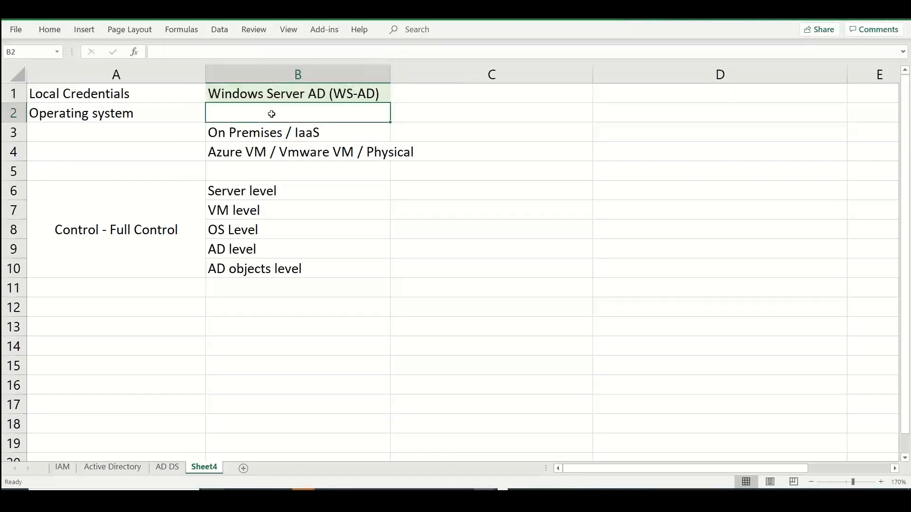
{"action": "type", "text": "Mul"}
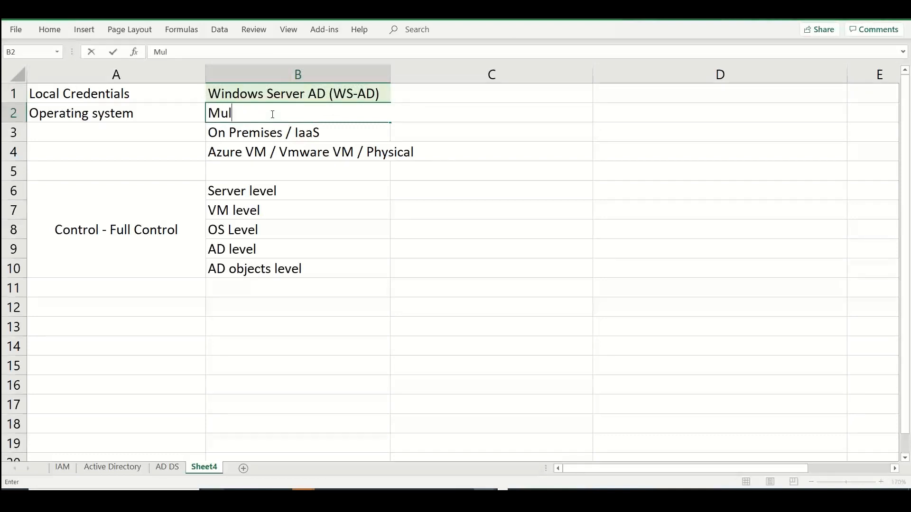
{"action": "type", "text": "tiple different "}
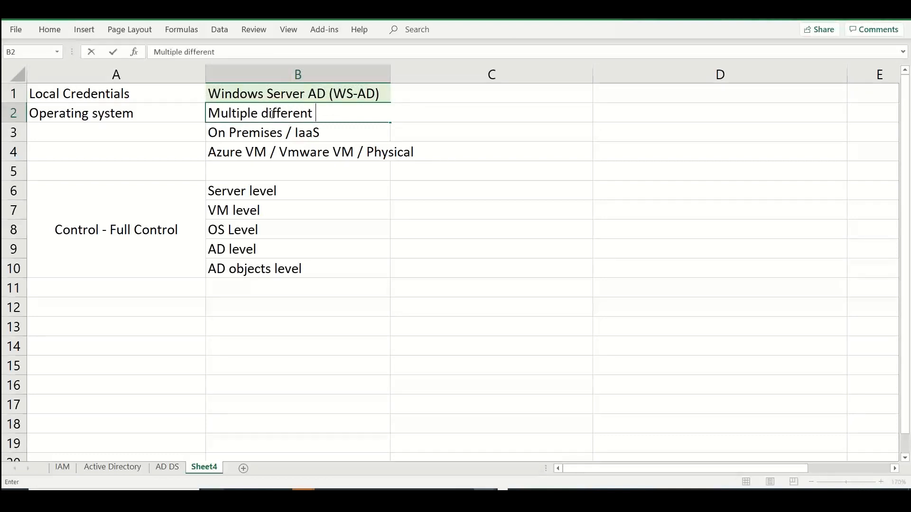
{"action": "type", "text": "roles / featu"}
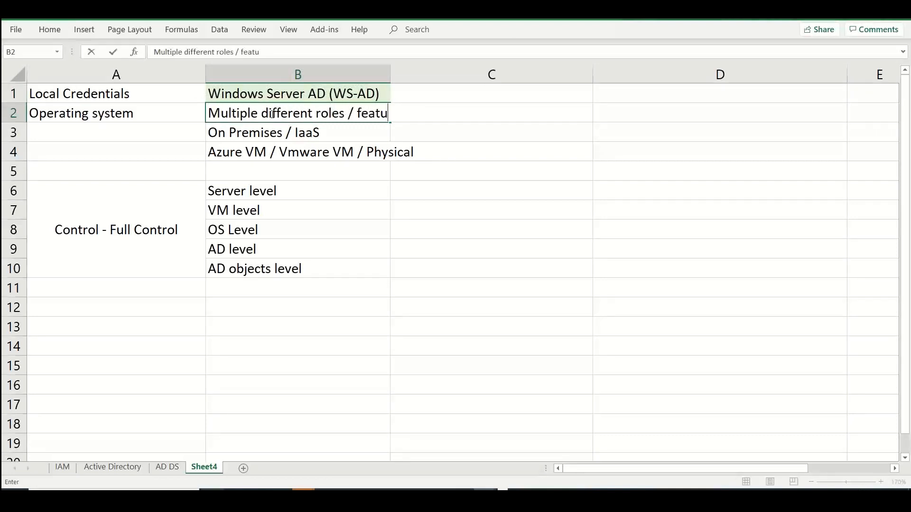
{"action": "type", "text": "res"}
{"action": "key", "text": "Return"}
Enter "AD - DS (Domain Services)" in cell B12, below the list of control levels
{"action": "key", "text": "Down"}
{"action": "key", "text": "Down"}
{"action": "key", "text": "Down"}
{"action": "key", "text": "Down"}
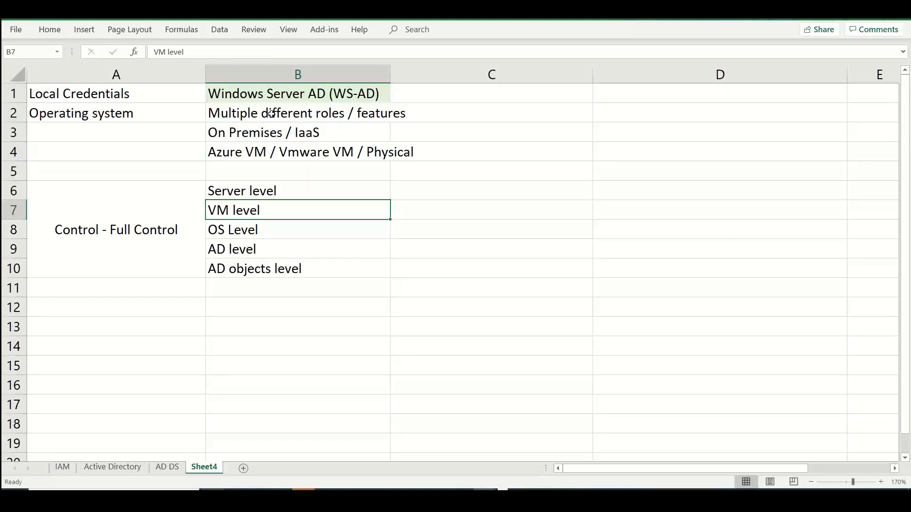
{"action": "key", "text": "Down"}
{"action": "key", "text": "Down"}
{"action": "key", "text": "Down"}
{"action": "key", "text": "Down"}
{"action": "key", "text": "Down"}
{"action": "type", "text": "AD - "}
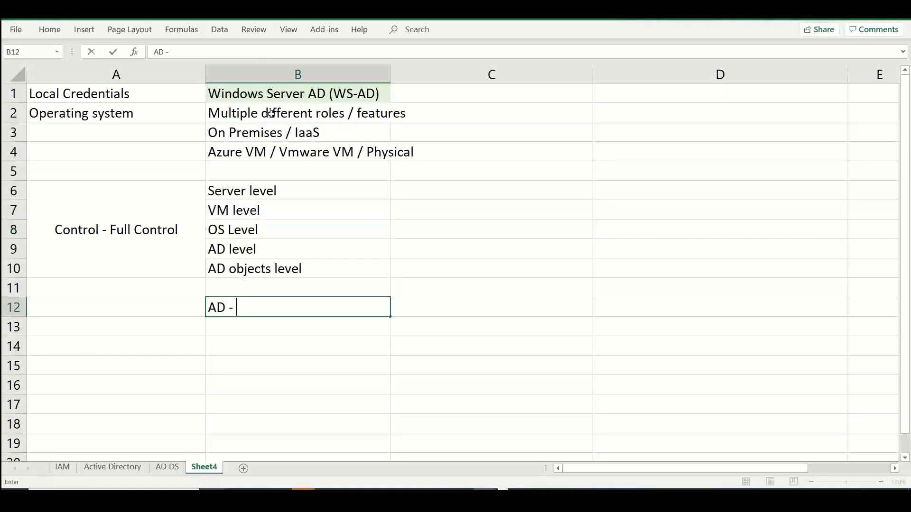
{"action": "type", "text": "DS (Domain Serv"}
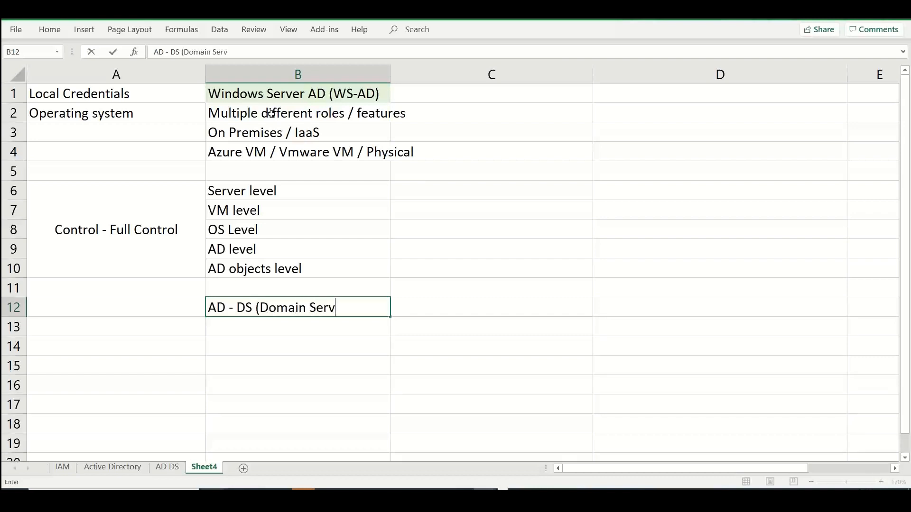
{"action": "type", "text": "ices"}
{"action": "key", "text": "Return"}
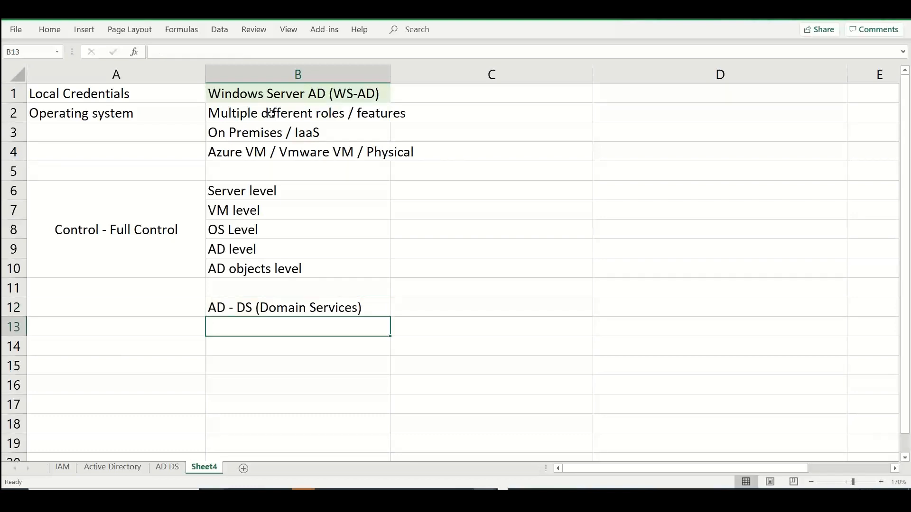
Enter "Azure Entra Domain Services" in cell C1 as the heading of a second comparison column
{"action": "key", "text": "Up"}
{"action": "key", "text": "Up"}
{"action": "key", "text": "Up"}
{"action": "key", "text": "Up"}
{"action": "left_click", "coordinate": [270, 113]}
{"action": "key", "text": "Up"}
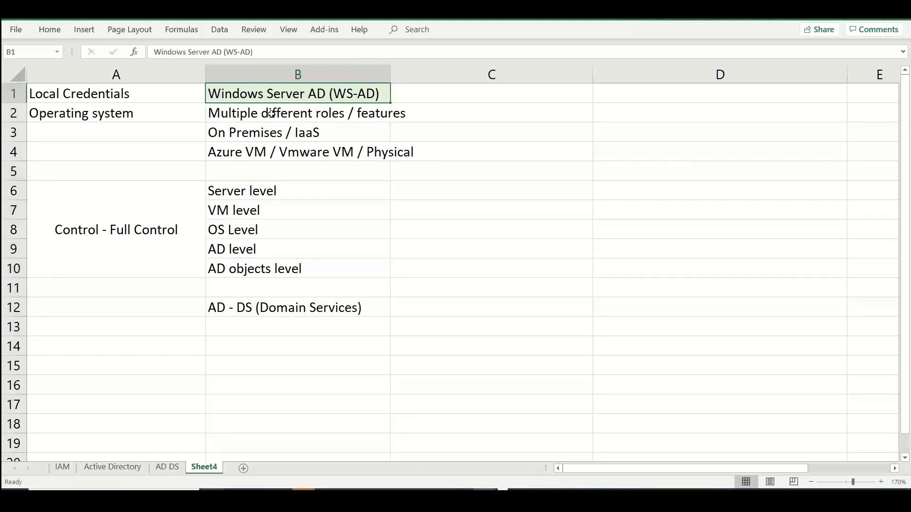
{"action": "key", "text": "Right"}
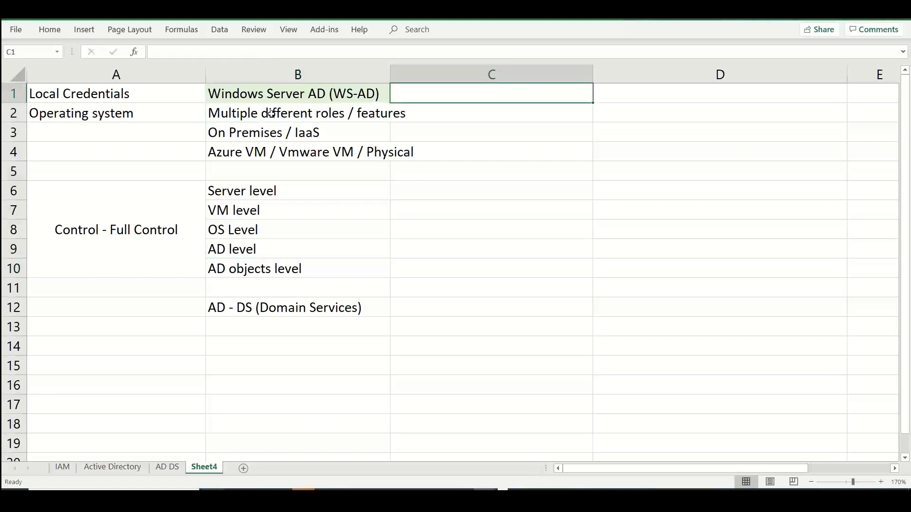
{"action": "type", "text": "Azure A"}
{"action": "key", "text": "BackSpace"}
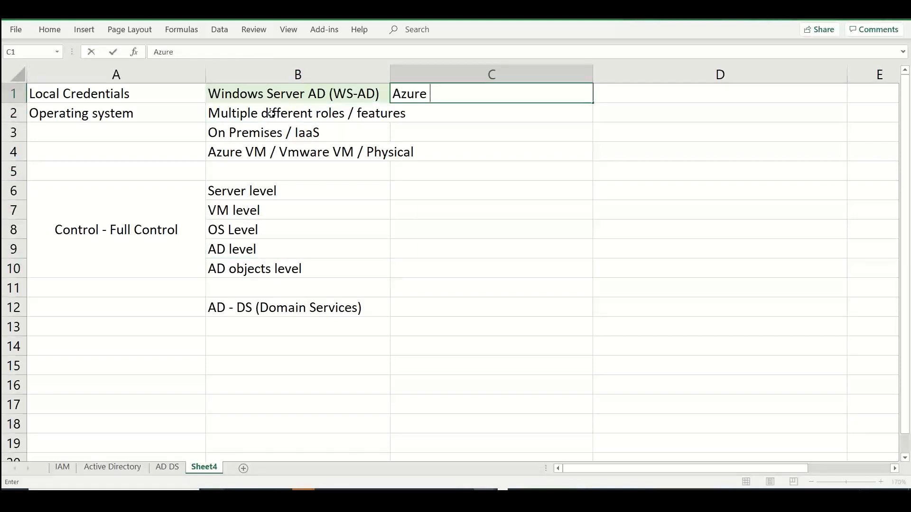
{"action": "type", "text": "Entra Domain Services "}
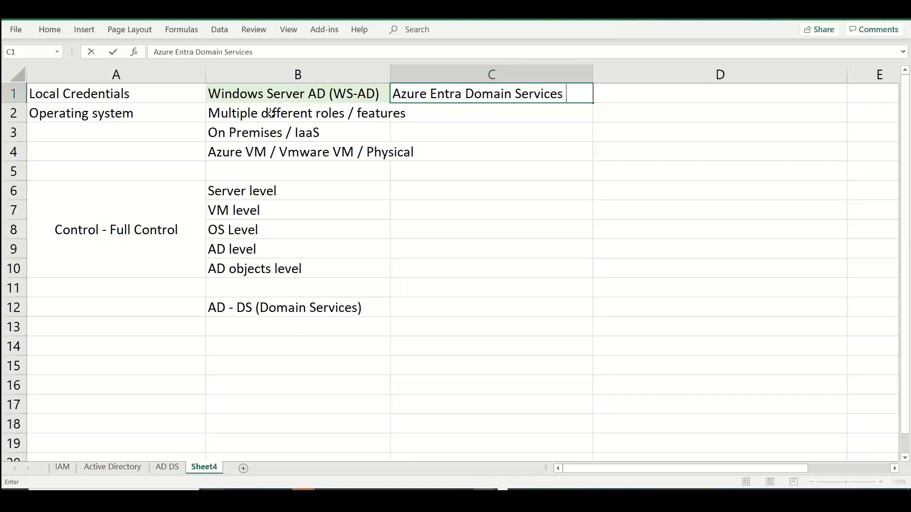
{"action": "type", "text": "(A"}
{"action": "key", "text": "BackSpace"}
{"action": "key", "text": "BackSpace"}
{"action": "key", "text": "BackSpace"}
{"action": "key", "text": "Return"}
Enter "Previously known as Azure AD DS" in cell C2 beneath the Azure Entra heading
{"action": "type", "text": "Previos"}
{"action": "key", "text": "BackSpace"}
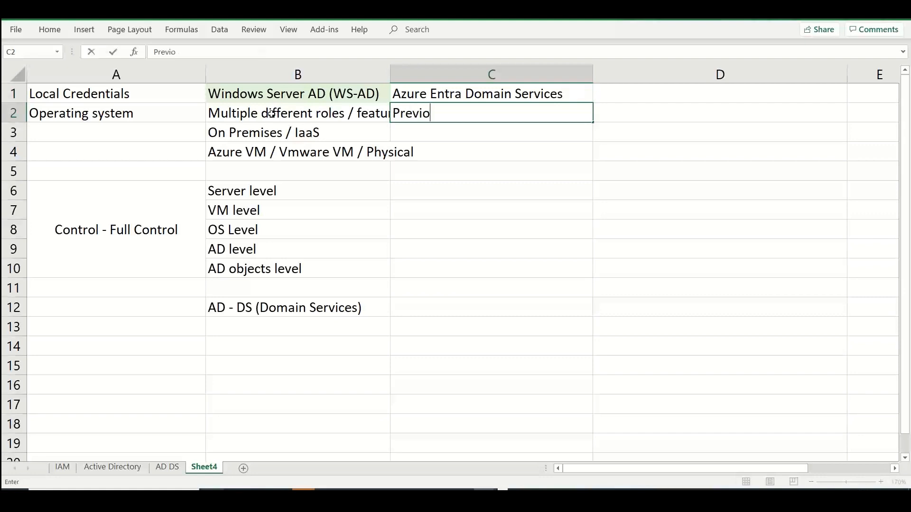
{"action": "type", "text": "usly knows"}
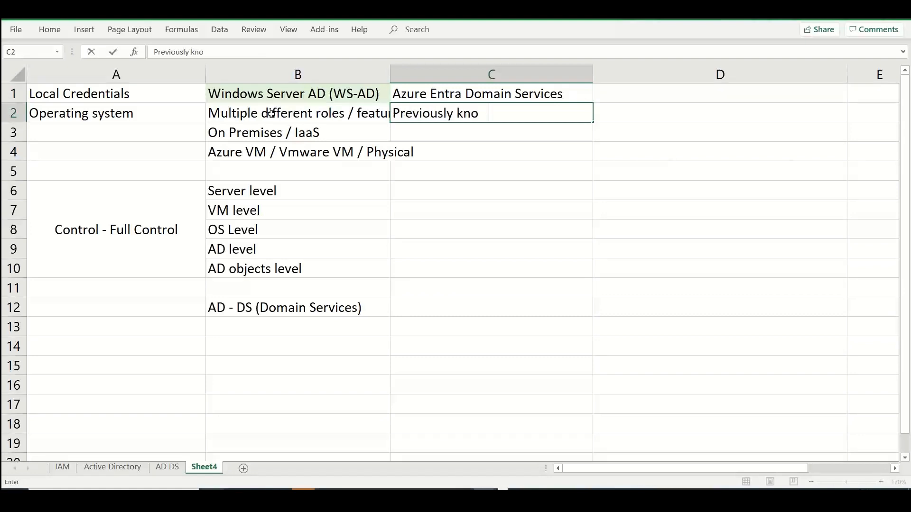
{"action": "key", "text": "BackSpace"}
{"action": "key", "text": "BackSpace"}
{"action": "type", "text": "n as Azure AD DS"}
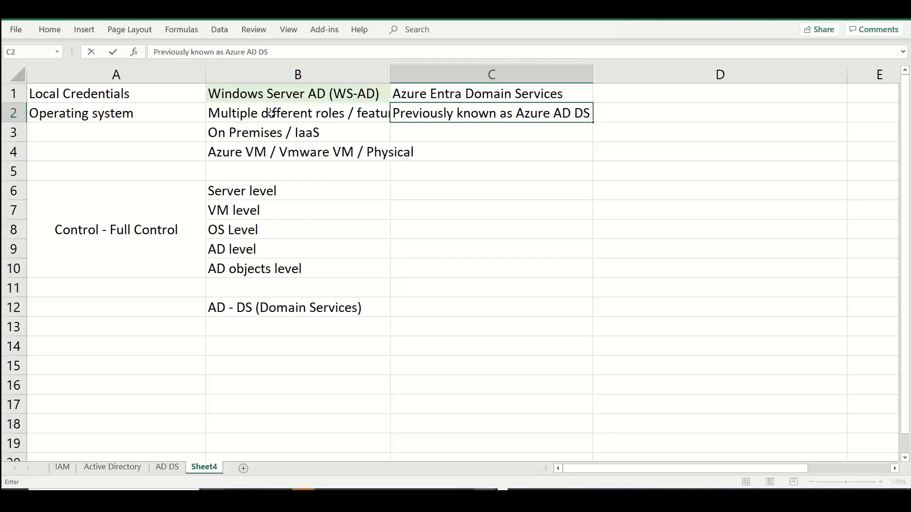
{"action": "key", "text": "Return"}
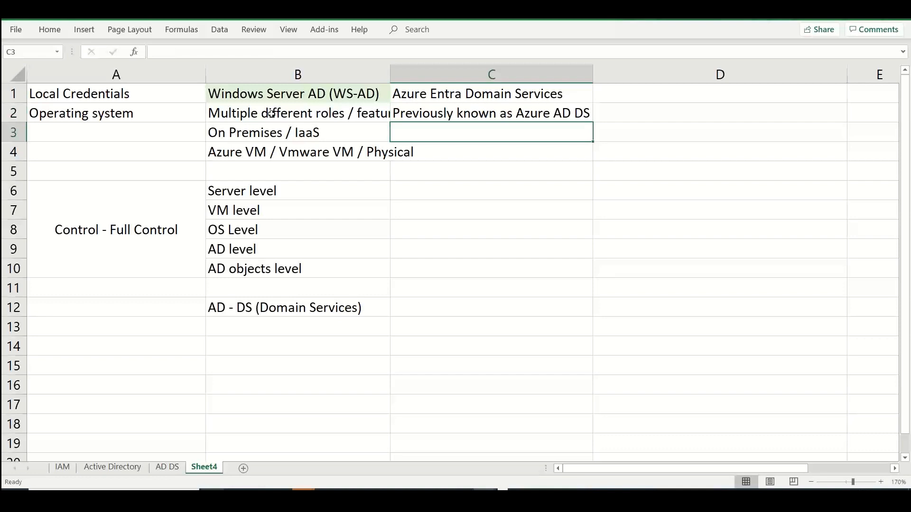
Enter "Managed Domain" in cell C4 of the Azure Entra Domain Services column
{"action": "key", "text": "Down"}
{"action": "key", "text": "Down"}
{"action": "key", "text": "Down"}
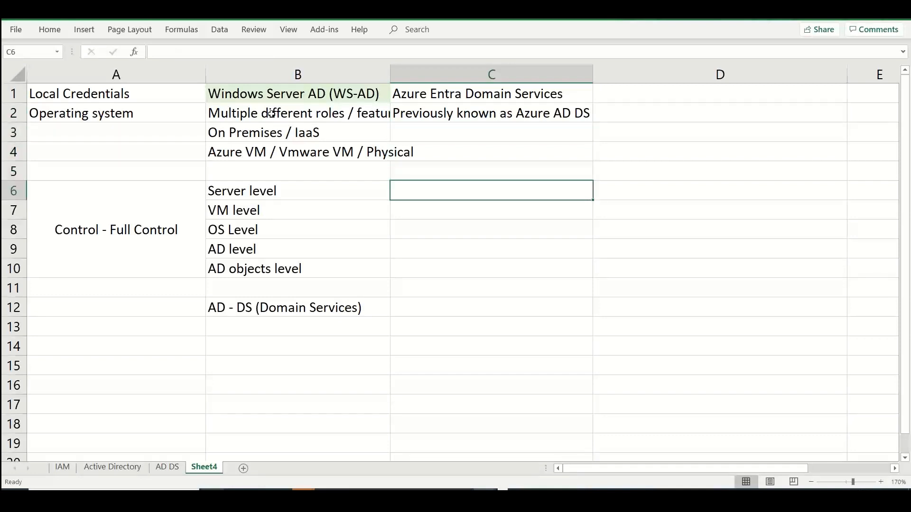
{"action": "key", "text": "Up"}
{"action": "key", "text": "Up"}
{"action": "type", "text": "Manged Domain"}
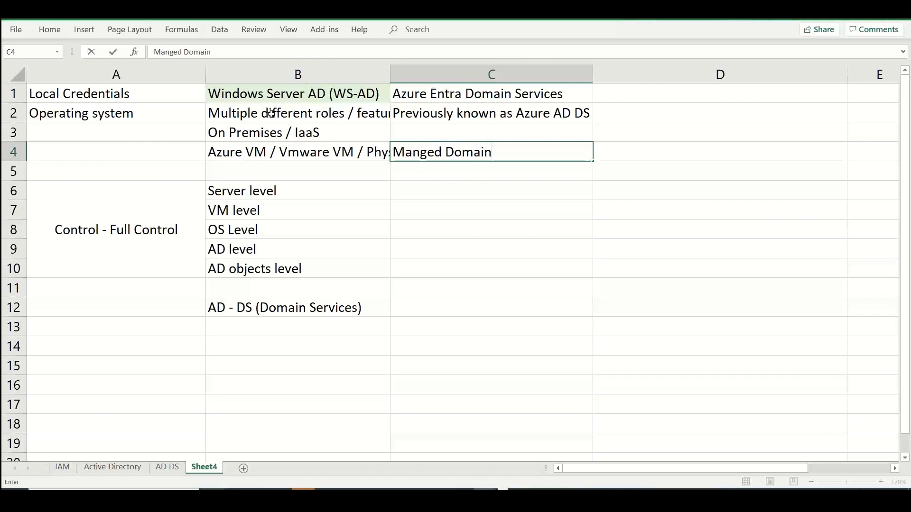
{"action": "left_click", "coordinate": [420, 152]}
{"action": "type", "text": "a"}
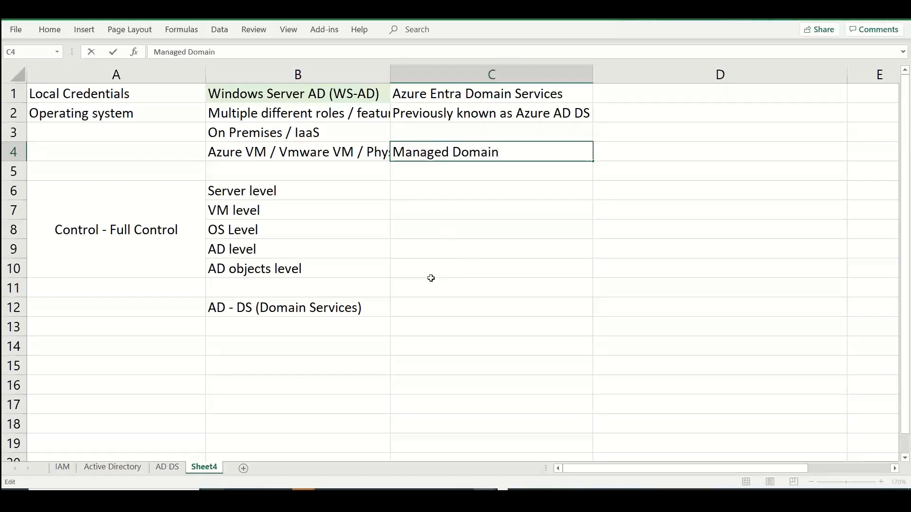
Enter "AD level - Remote access" in cell C9 and "AD objects -- Remote access" in C10
{"action": "left_click", "coordinate": [429, 244]}
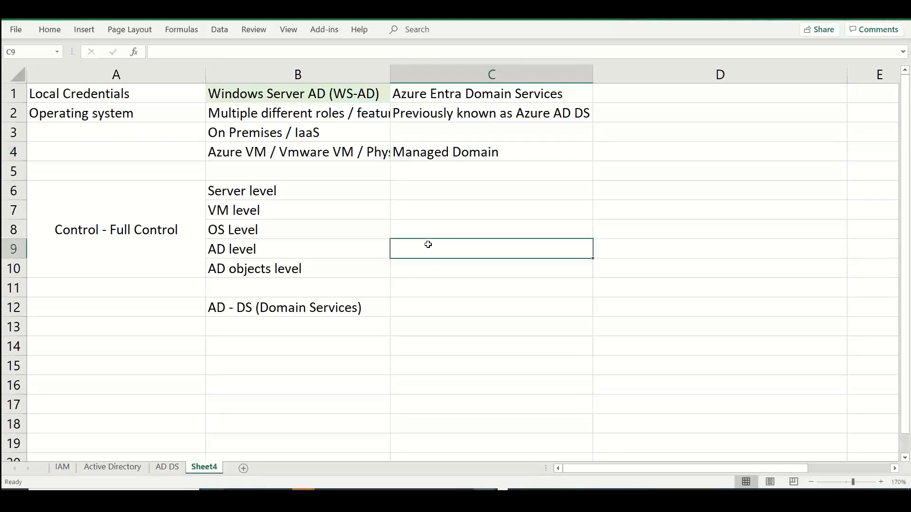
{"action": "type", "text": "AD level"}
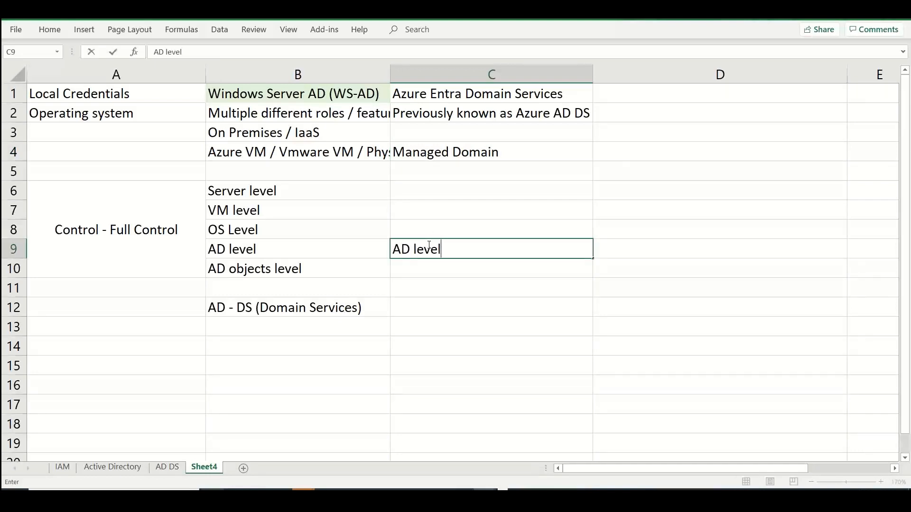
{"action": "type", "text": " - Remote access"}
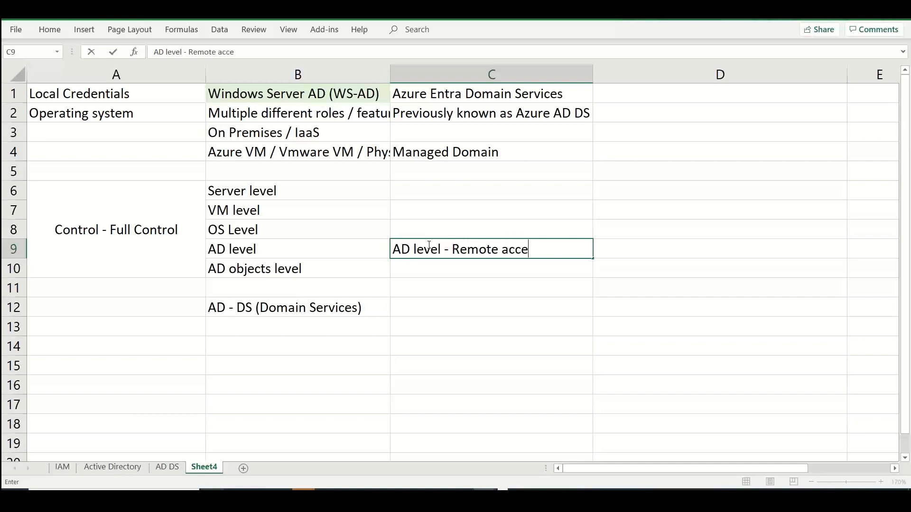
{"action": "key", "text": "ctrl+Return"}
{"action": "key", "text": "Down"}
{"action": "type", "text": "AD objec"}
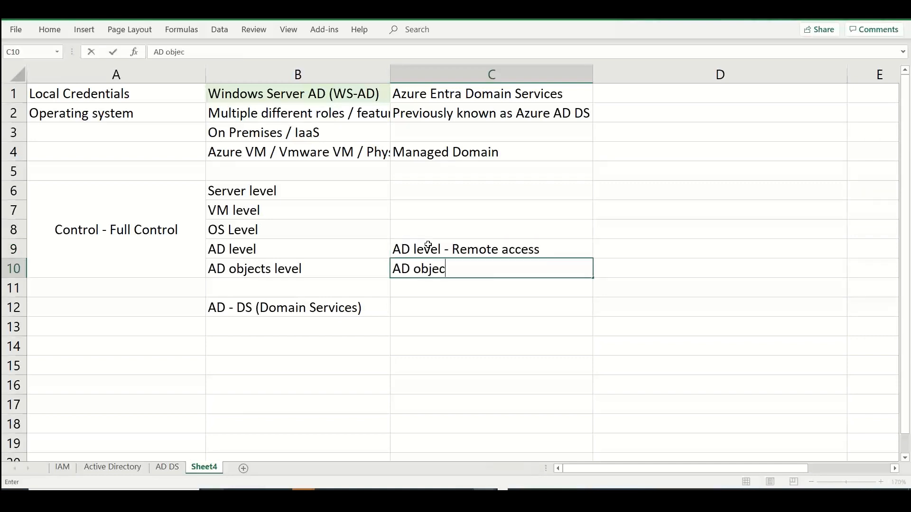
{"action": "type", "text": "ts -- Remote access"}
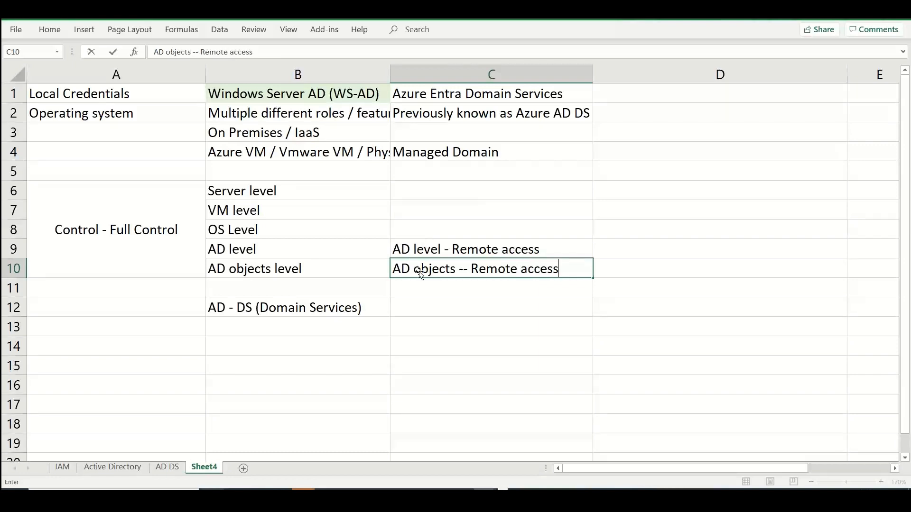
Enter "No Access" in cells C6 to C8 for the server, VM and OS levels
{"action": "left_click", "coordinate": [427, 192]}
{"action": "type", "text": "No "}
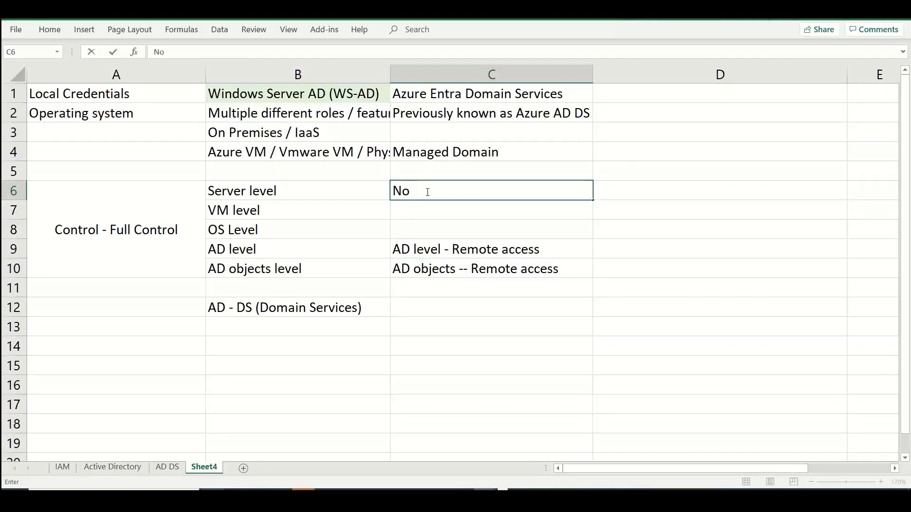
{"action": "type", "text": "Access"}
{"action": "key", "text": "Return"}
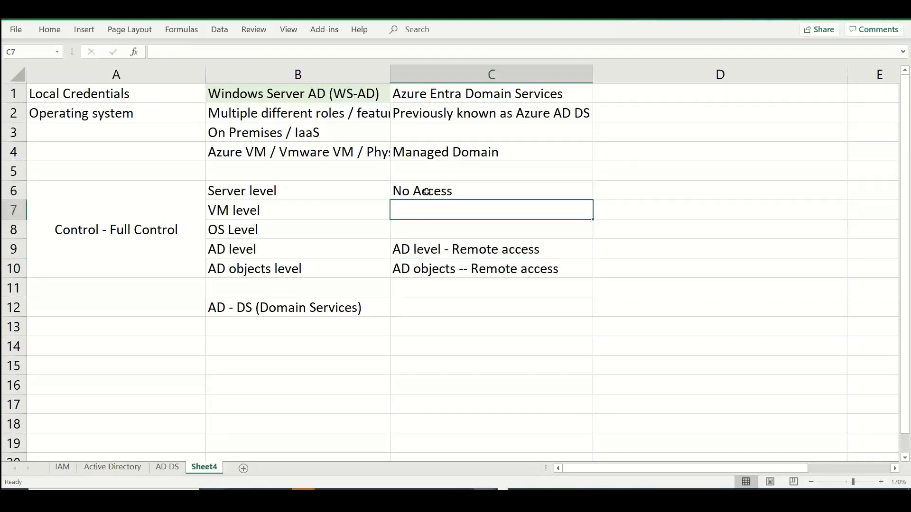
{"action": "type", "text": "No Access"}
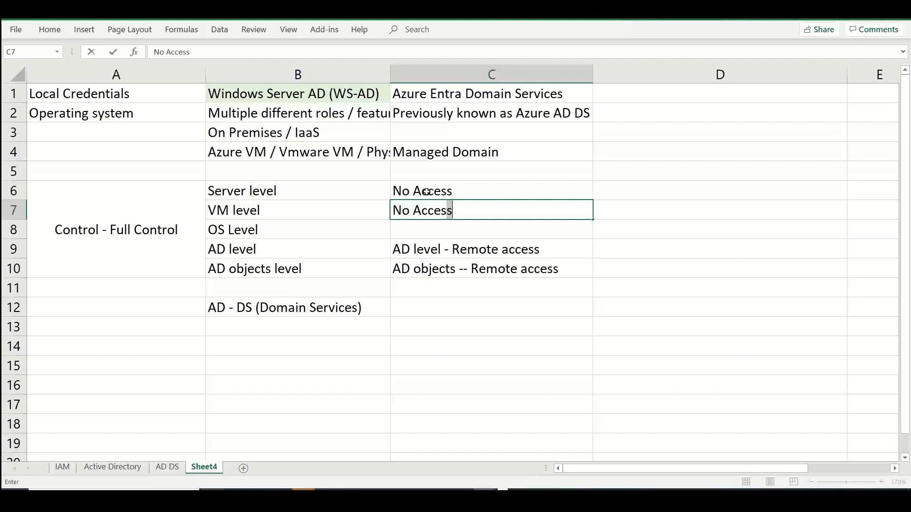
{"action": "key", "text": "Return"}
{"action": "type", "text": "No Access"}
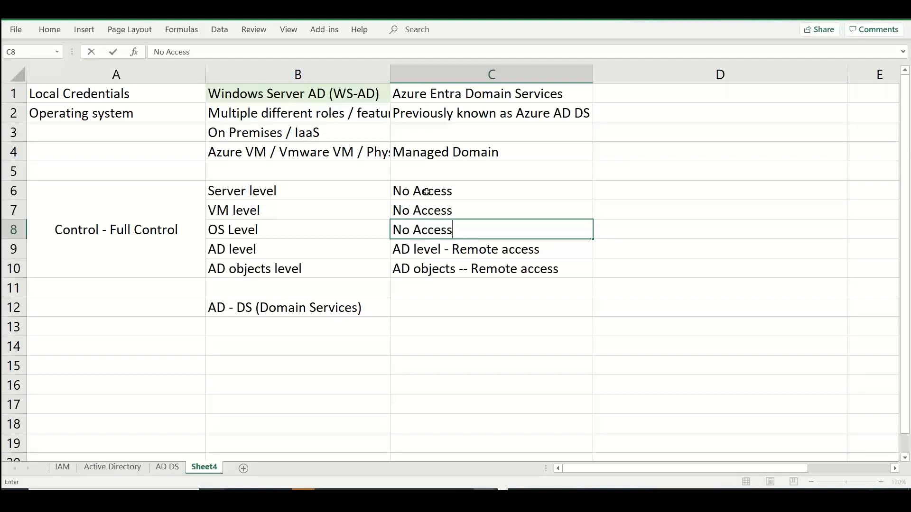
{"action": "key", "text": "Return"}
{"action": "key", "text": "Return"}
Enter "Remote mgmt of AD and its objects" in cell C12 beside "AD - DS (Domain Services)"
{"action": "key", "text": "Up"}
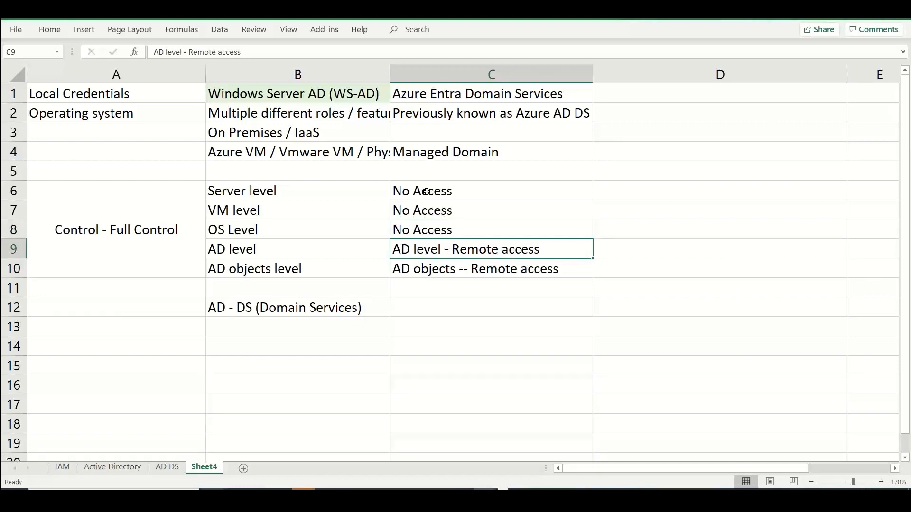
{"action": "key", "text": "Down"}
{"action": "key", "text": "Down"}
{"action": "key", "text": "Down"}
{"action": "type", "text": "Remote"}
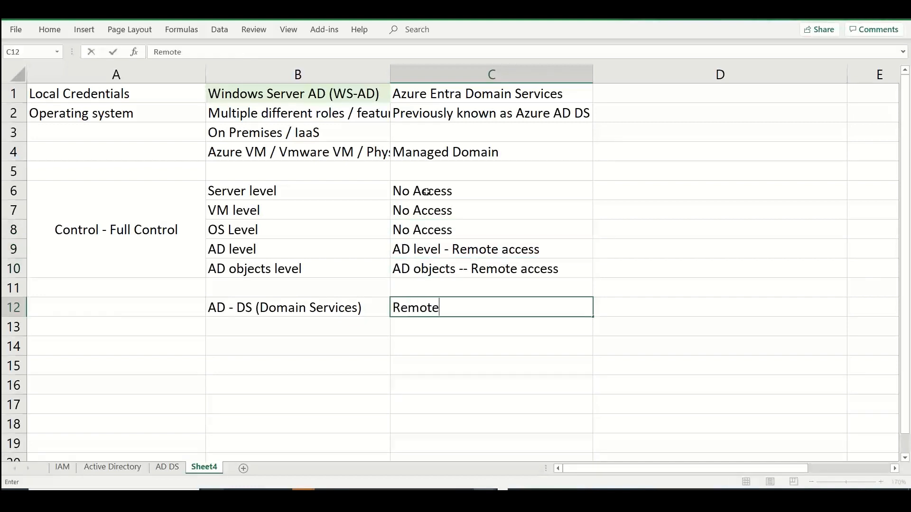
{"action": "key", "text": "BackSpace"}
{"action": "type", "text": "e mgmt of AD and its obec"}
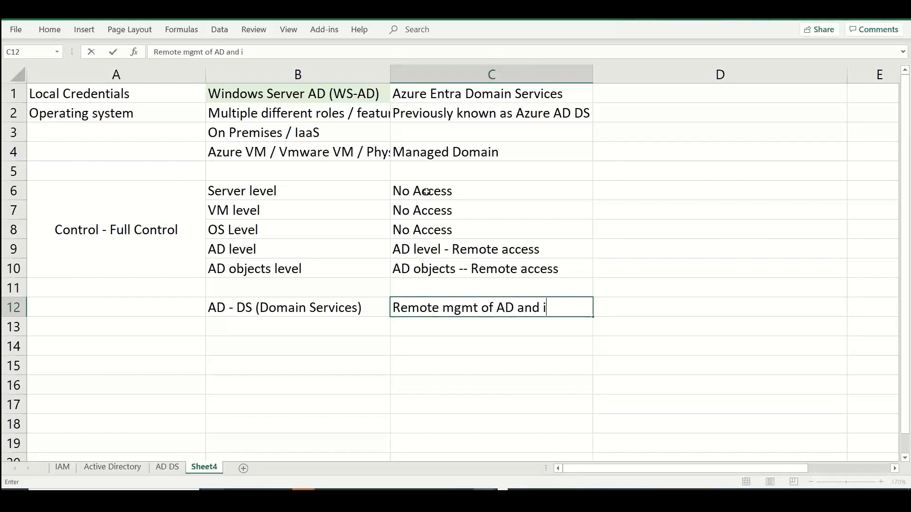
{"action": "key", "text": "BackSpace"}
{"action": "key", "text": "BackSpace"}
{"action": "type", "text": "jects"}
{"action": "key", "text": "Up"}
{"action": "key", "text": "Up"}
{"action": "key", "text": "Up"}
{"action": "key", "text": "Up"}
{"action": "key", "text": "Up"}
{"action": "key", "text": "Up"}
{"action": "key", "text": "Up"}
{"action": "key", "text": "Up"}
{"action": "key", "text": "Up"}
{"action": "key", "text": "Up"}
{"action": "key", "text": "Up"}
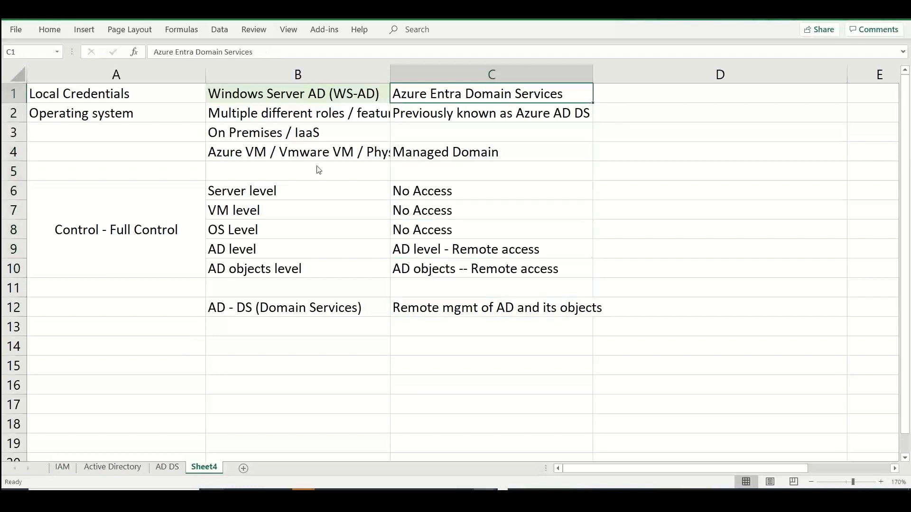
Fill header cell C1 light green and enter "PaaS - Platform as a Service" in cell C3
{"action": "left_click", "coordinate": [50, 29]}
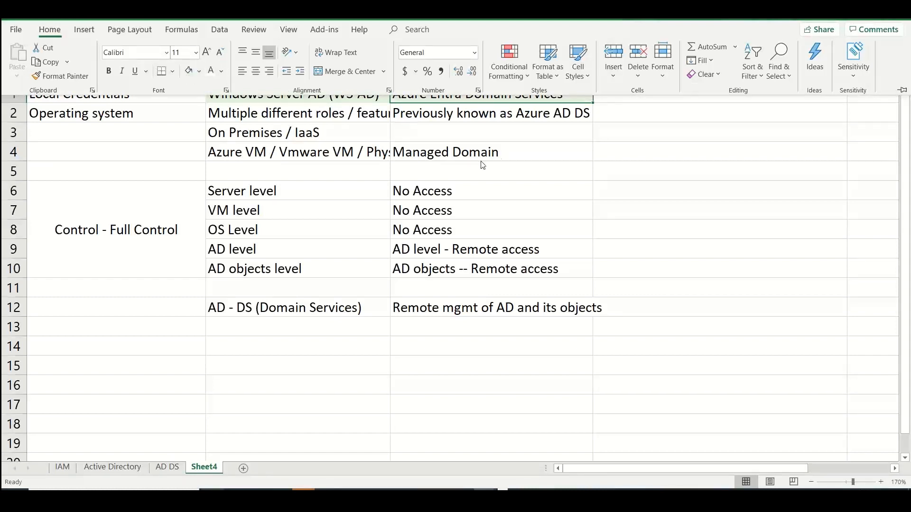
{"action": "left_click", "coordinate": [482, 135]}
{"action": "type", "text": "Pa"}
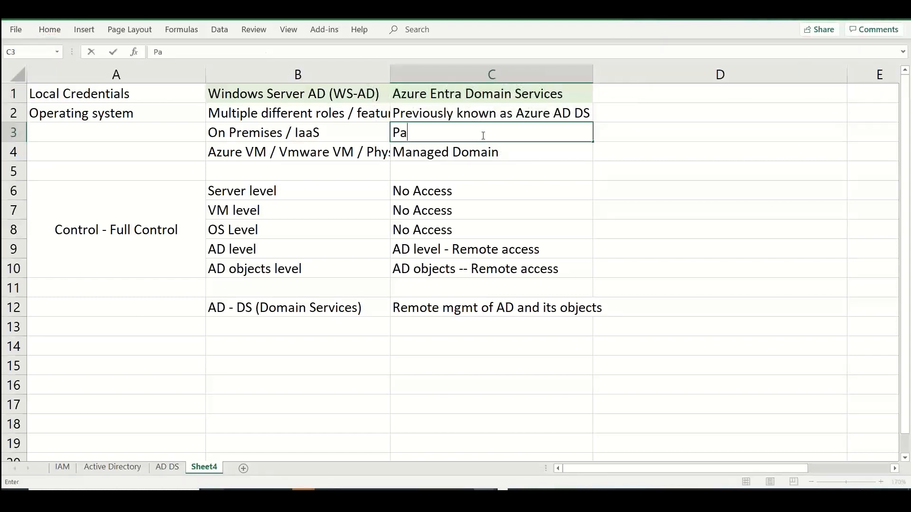
{"action": "type", "text": "aS - Plat"}
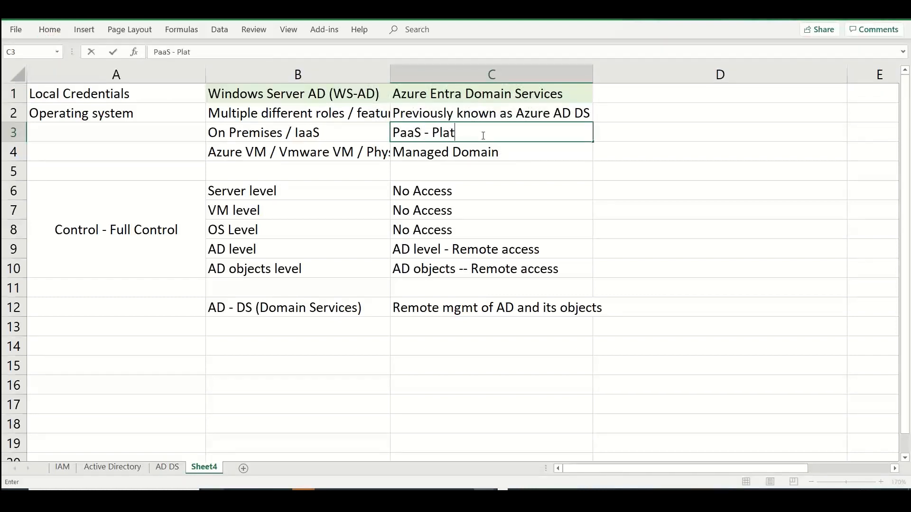
{"action": "type", "text": "form as a Service"}
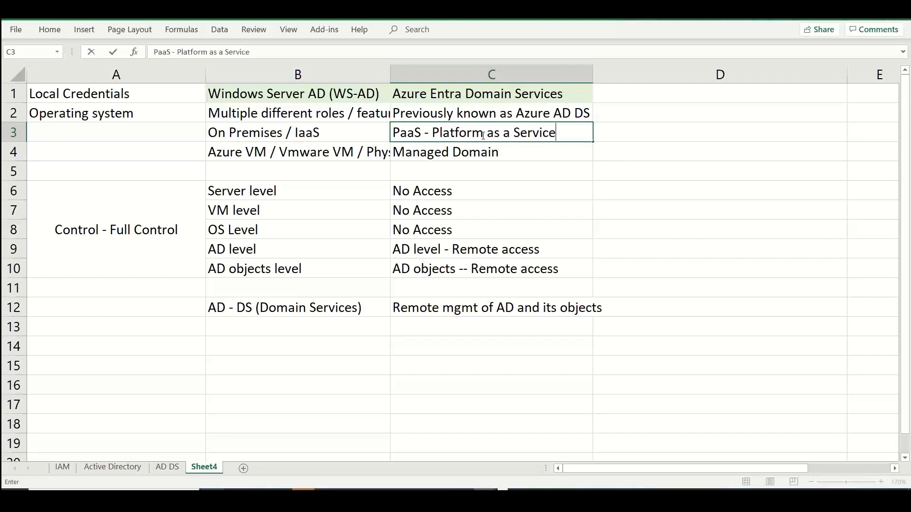
Enter the column header "Azure Entra ID" in cell D1
{"action": "left_click", "coordinate": [663, 97]}
{"action": "type", "text": "Ac"}
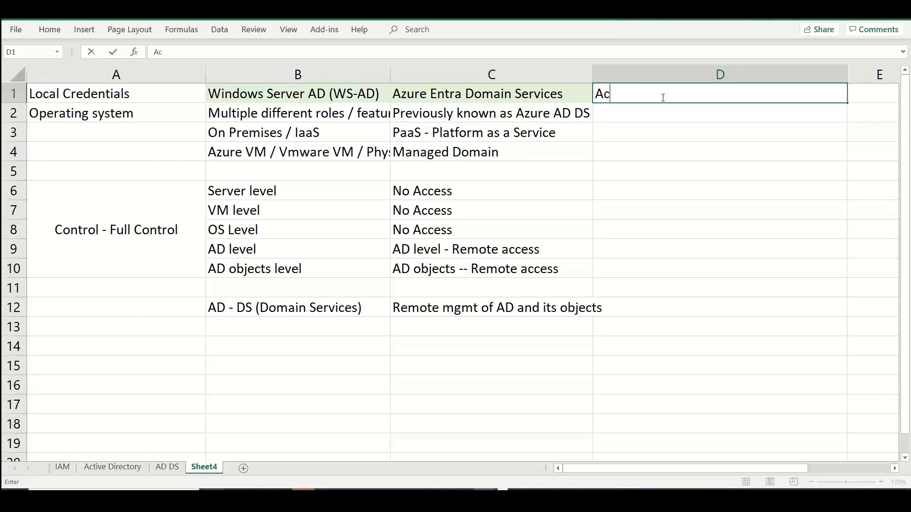
{"action": "key", "text": "BackSpace"}
{"action": "type", "text": "zure "}
{"action": "type", "text": "Entra iS"}
{"action": "key", "text": "BackSpace"}
{"action": "key", "text": "BackSpace"}
{"action": "key", "text": "BackSpace"}
{"action": "type", "text": "ID (A"}
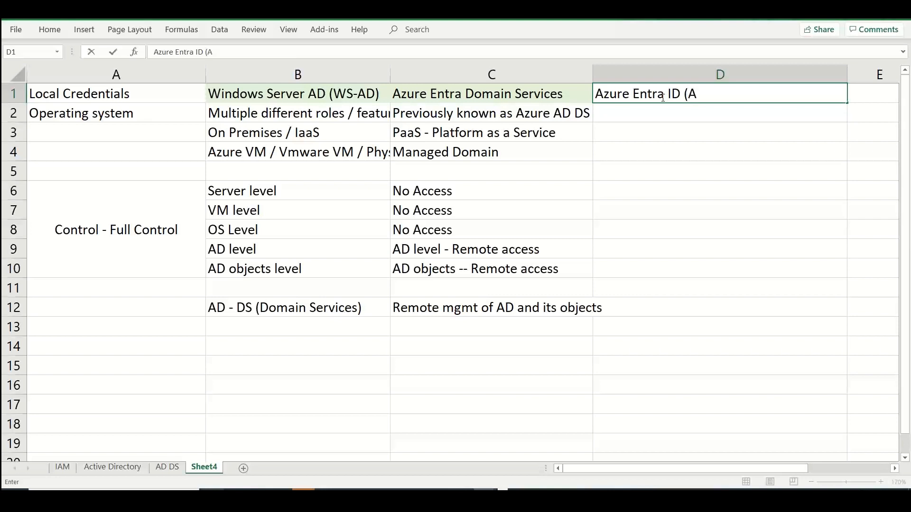
{"action": "key", "text": "BackSpace"}
{"action": "key", "text": "BackSpace"}
{"action": "key", "text": "Return"}
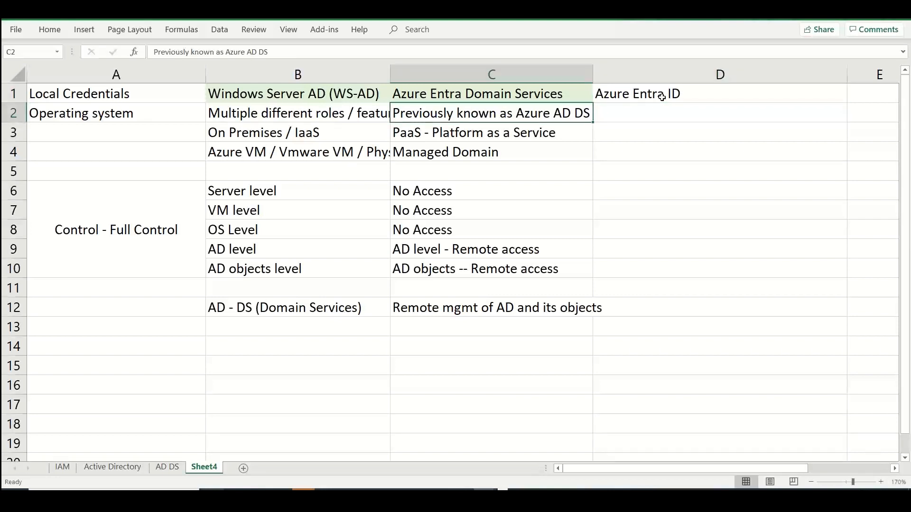
Copy the text of cell C2 into D2 and shorten it to "Previously known as Azure AD"
{"action": "key", "text": "ctrl+c"}
{"action": "key", "text": "Right"}
{"action": "key", "text": "ctrl+v"}
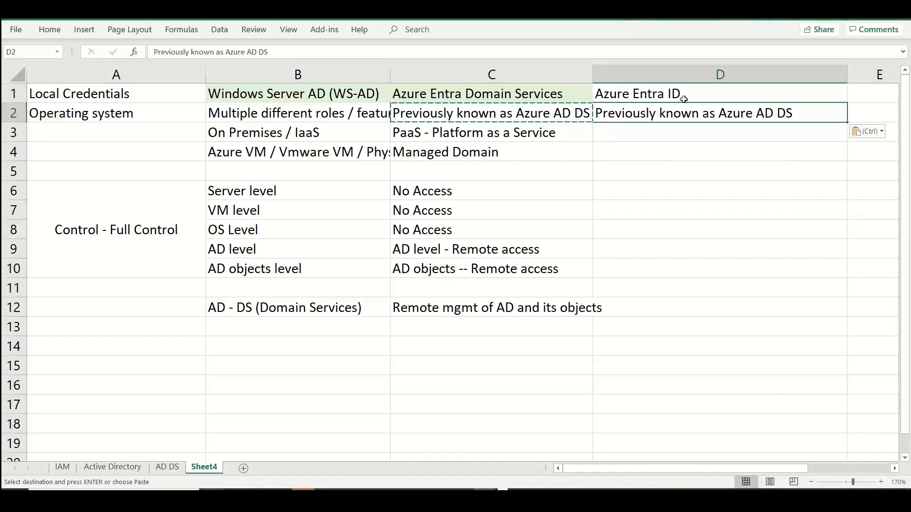
{"action": "double_click", "coordinate": [807, 113]}
{"action": "key", "text": "BackSpace"}
{"action": "key", "text": "BackSpace"}
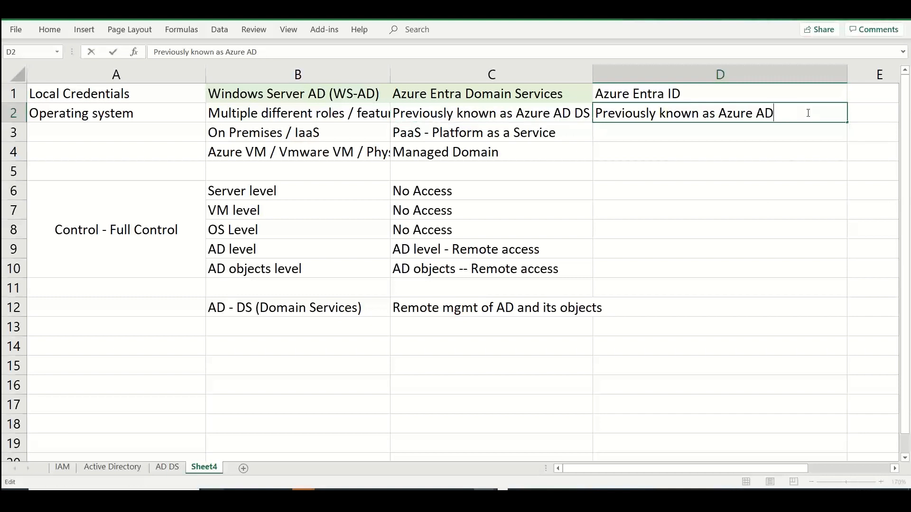
Enter "SaaS - Directory as a Service" in cell D3 and "AD as a Service" in cell D4
{"action": "left_click", "coordinate": [655, 129]}
{"action": "type", "text": "Saa"}
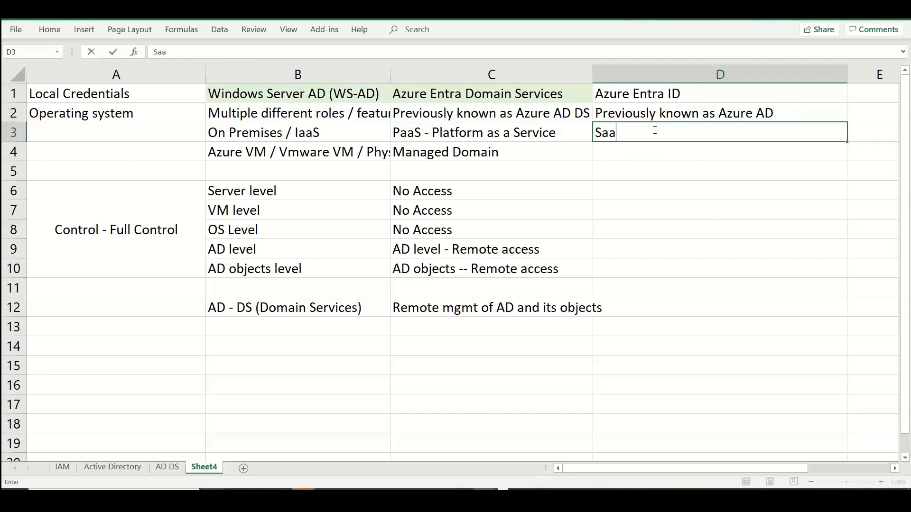
{"action": "type", "text": "S - Directory as a Service"}
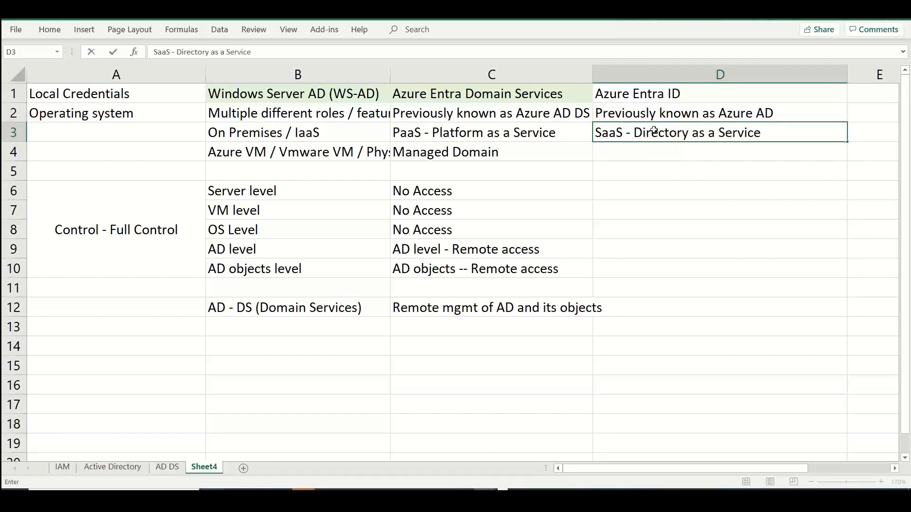
{"action": "key", "text": "Return"}
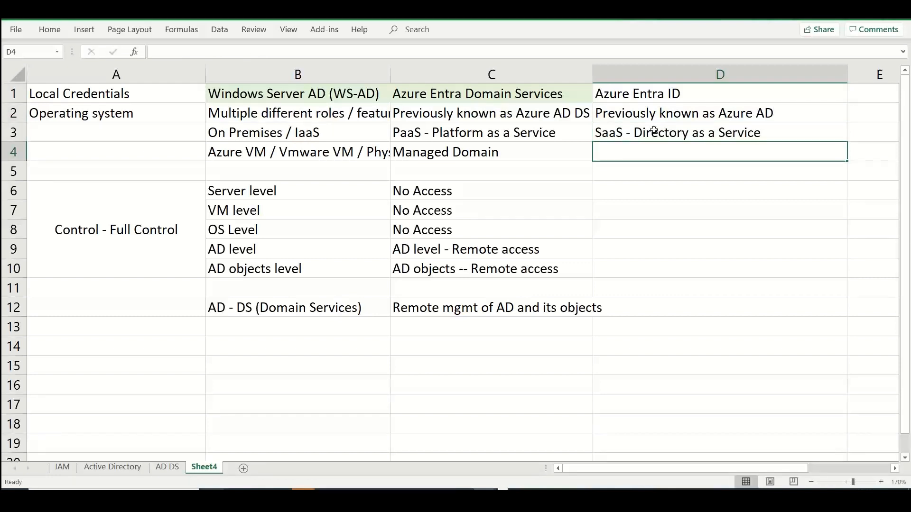
{"action": "type", "text": "AD as a Service"}
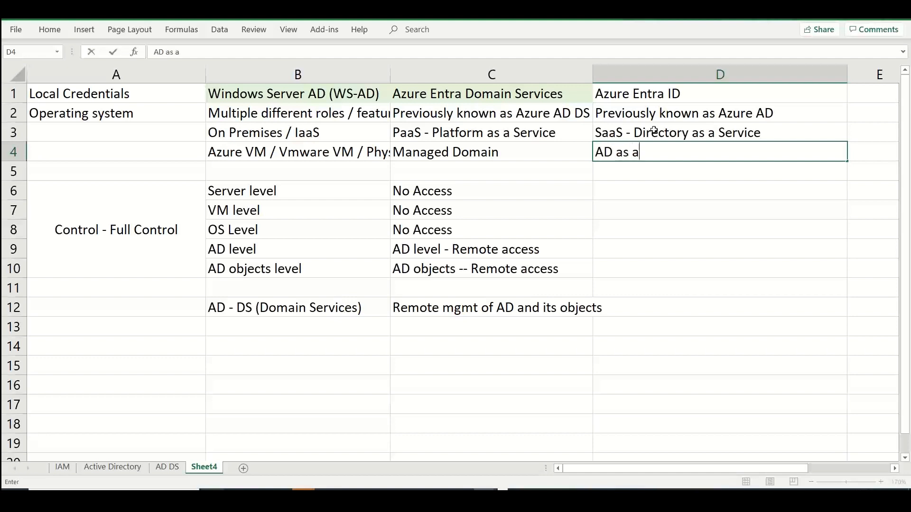
{"action": "key", "text": "Return"}
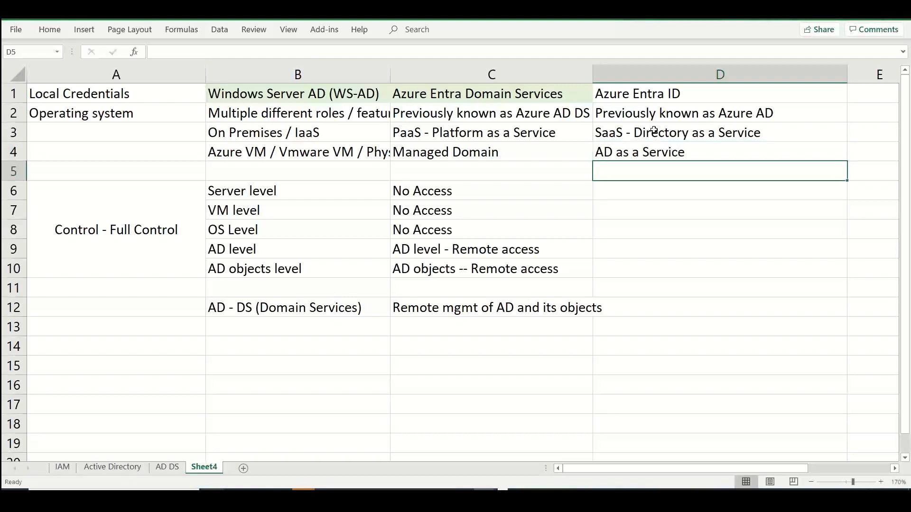
Enter "AD Objects -- full access -- users, groups,...etc" in cell D10 of the Azure Entra ID column
{"action": "key", "text": "Down"}
{"action": "key", "text": "Down"}
{"action": "key", "text": "Down"}
{"action": "key", "text": "Down"}
{"action": "key", "text": "Down"}
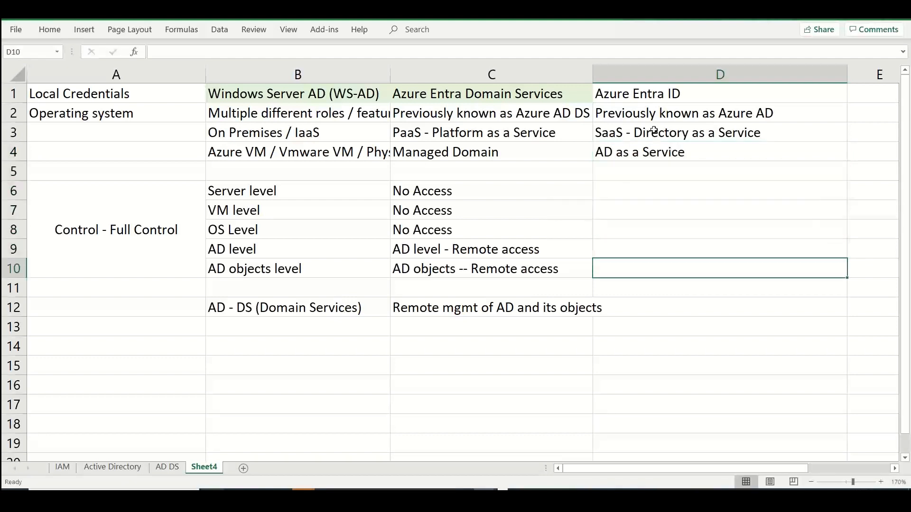
{"action": "type", "text": "Act"}
{"action": "key", "text": "BackSpace"}
{"action": "key", "text": "BackSpace"}
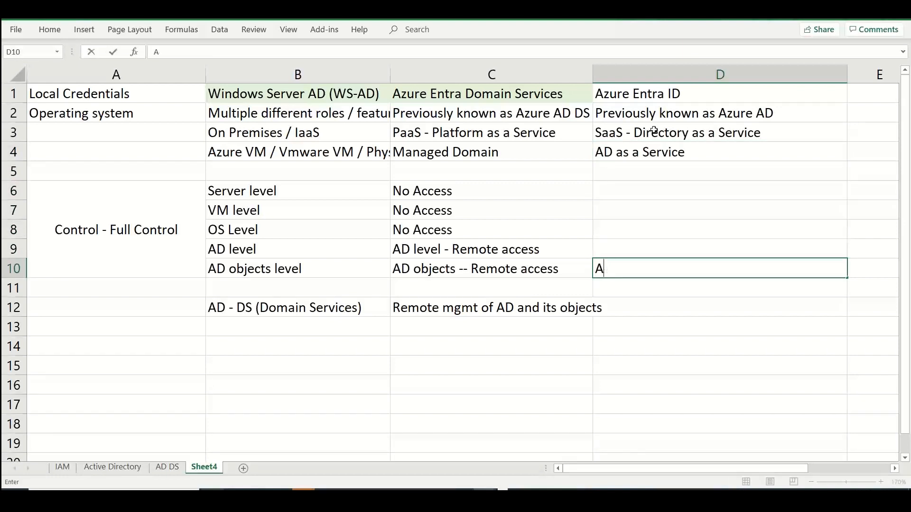
{"action": "type", "text": "D Objecs"}
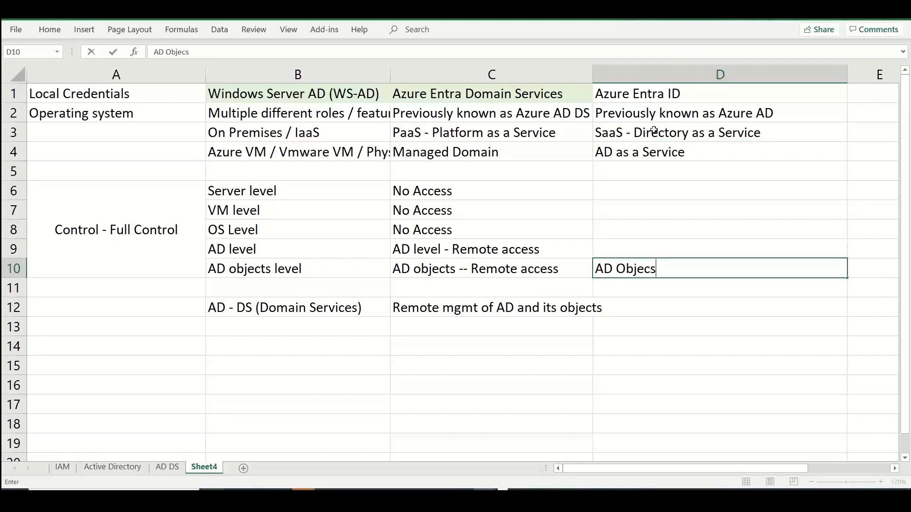
{"action": "key", "text": "BackSpace"}
{"action": "type", "text": "ts -- full access -- "}
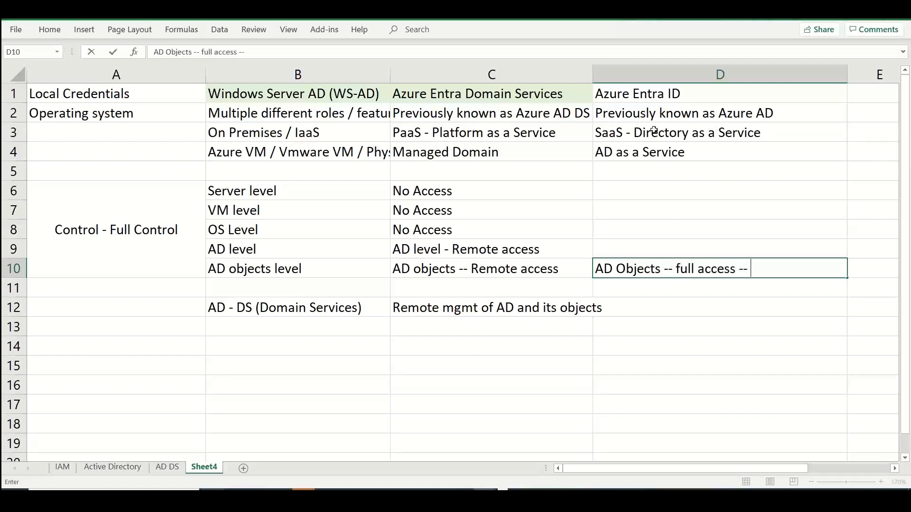
{"action": "type", "text": "users, groups,"}
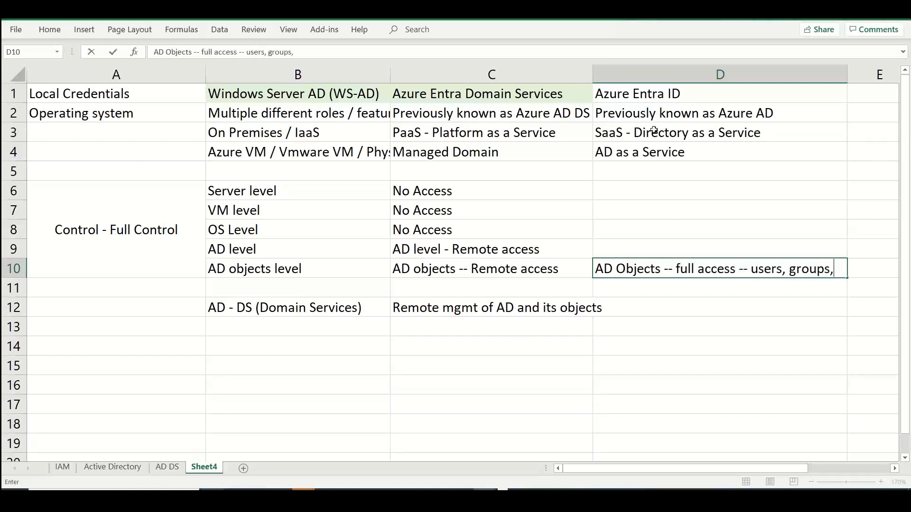
{"action": "type", "text": "...etc"}
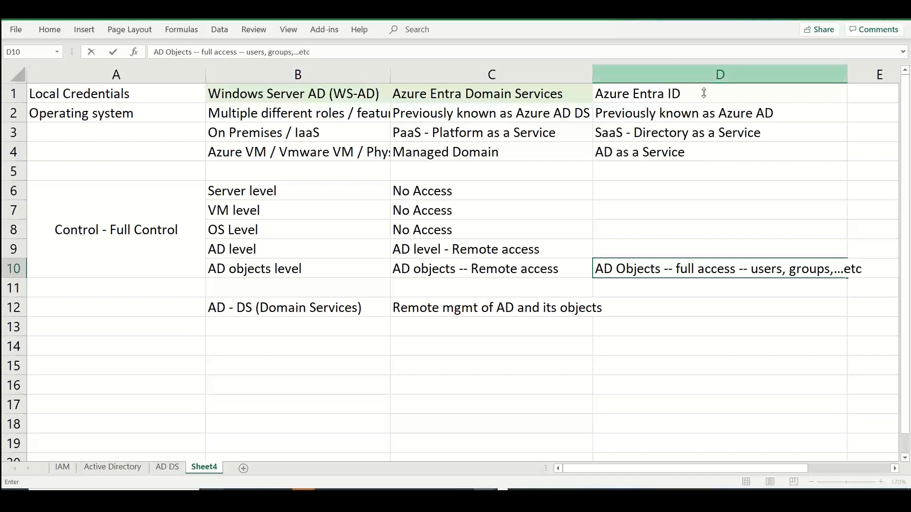
Copy the "No Access" entries from C6:C8 into D6:D8 and fill the same text down into D9
{"action": "left_click", "coordinate": [623, 195]}
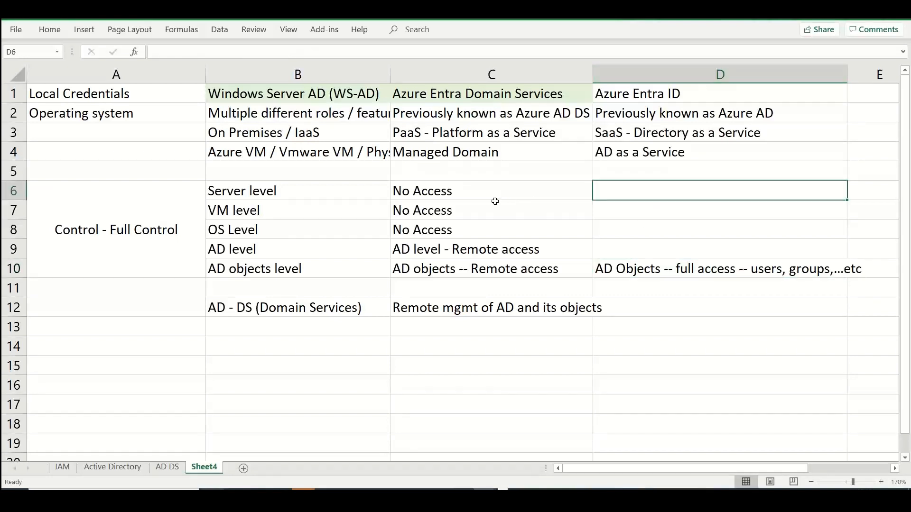
{"action": "left_click_drag", "start_coordinate": [493, 199], "coordinate": [493, 224]}
{"action": "key", "text": "ctrl+c"}
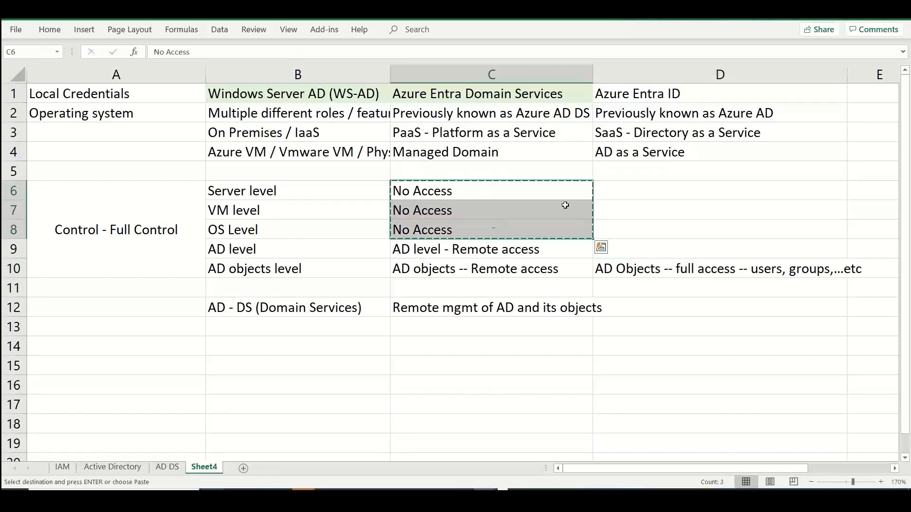
{"action": "left_click", "coordinate": [597, 195]}
{"action": "key", "text": "ctrl+v"}
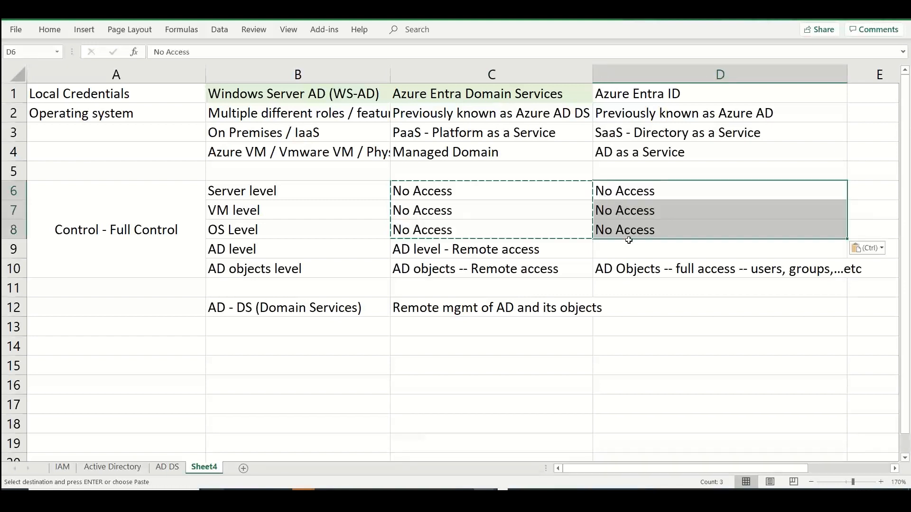
{"action": "left_click", "coordinate": [626, 246]}
{"action": "key", "text": "ctrl+d"}
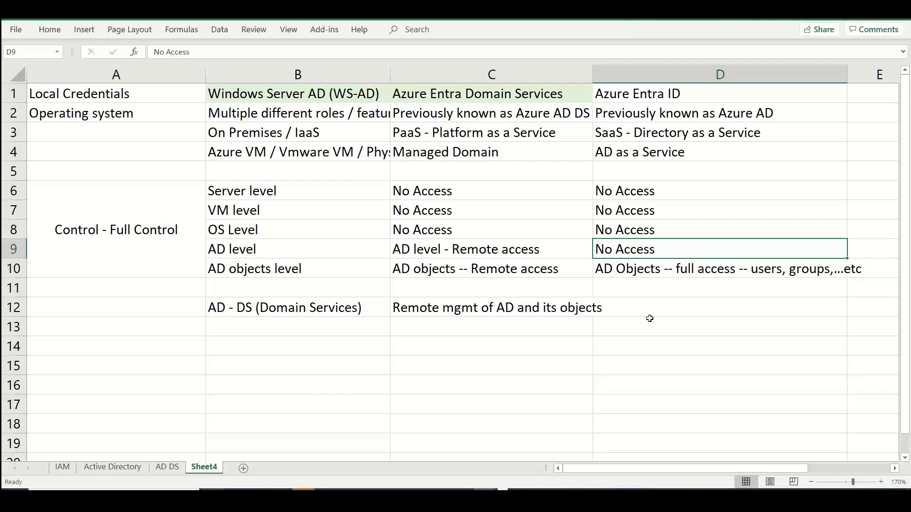
Fill the Azure Entra ID header cell D1 with the same light green as the other headers
{"action": "left_click", "coordinate": [650, 94]}
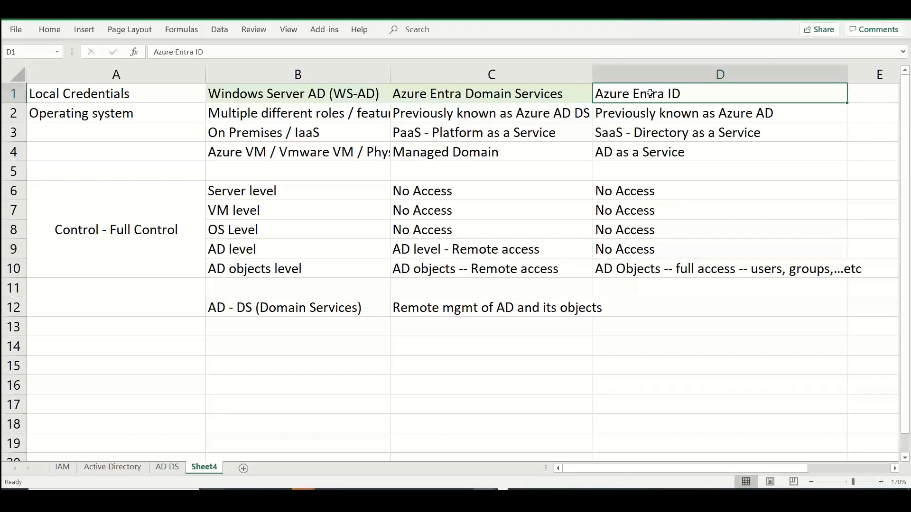
{"action": "left_click", "coordinate": [51, 31]}
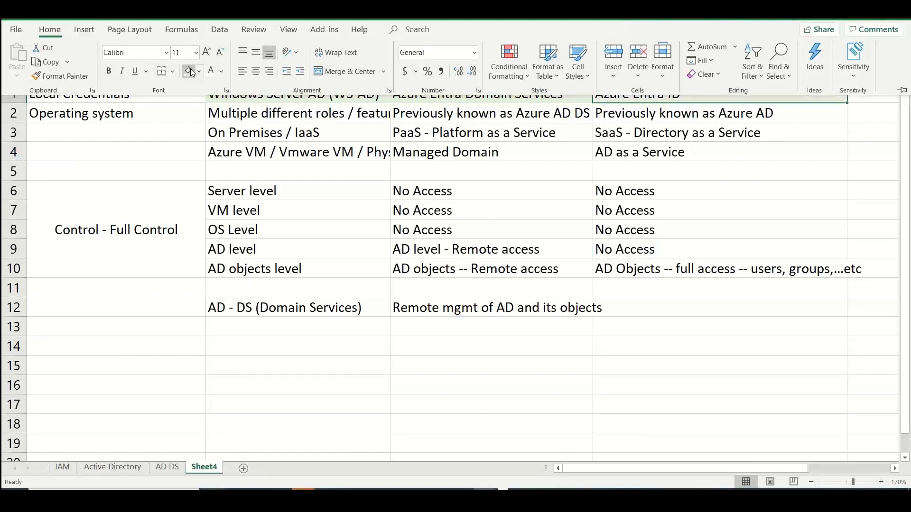
{"action": "left_click", "coordinate": [366, 189]}
Middle-align, centre and bold the header cells B1 to D1
{"action": "left_click_drag", "start_coordinate": [329, 95], "coordinate": [636, 99]}
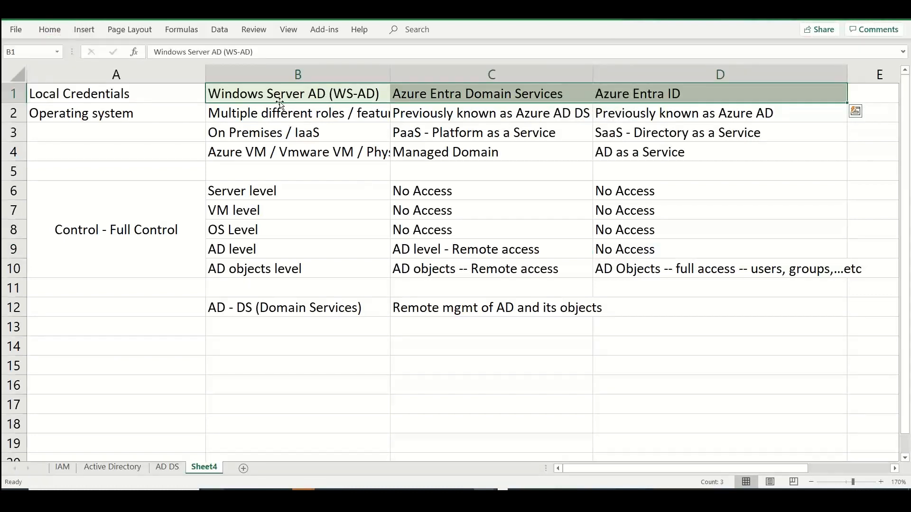
{"action": "left_click", "coordinate": [49, 29]}
{"action": "left_click", "coordinate": [255, 52]}
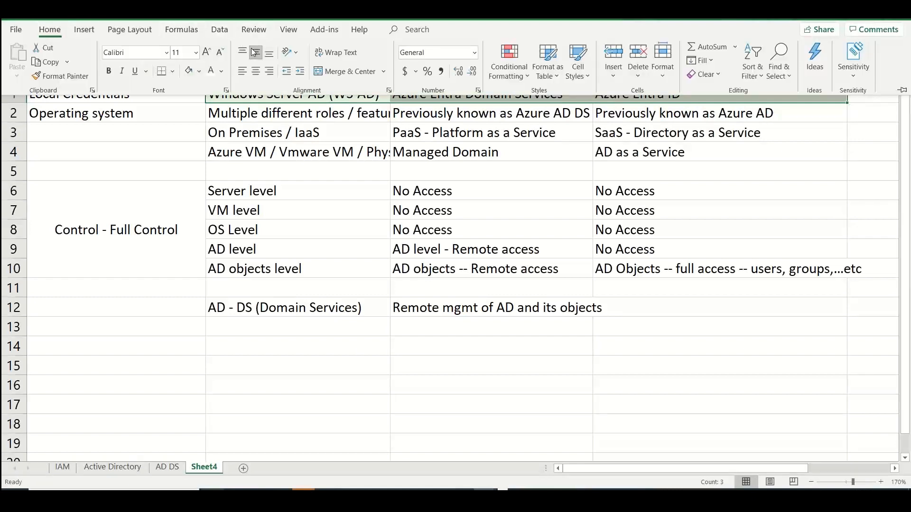
{"action": "left_click", "coordinate": [255, 71]}
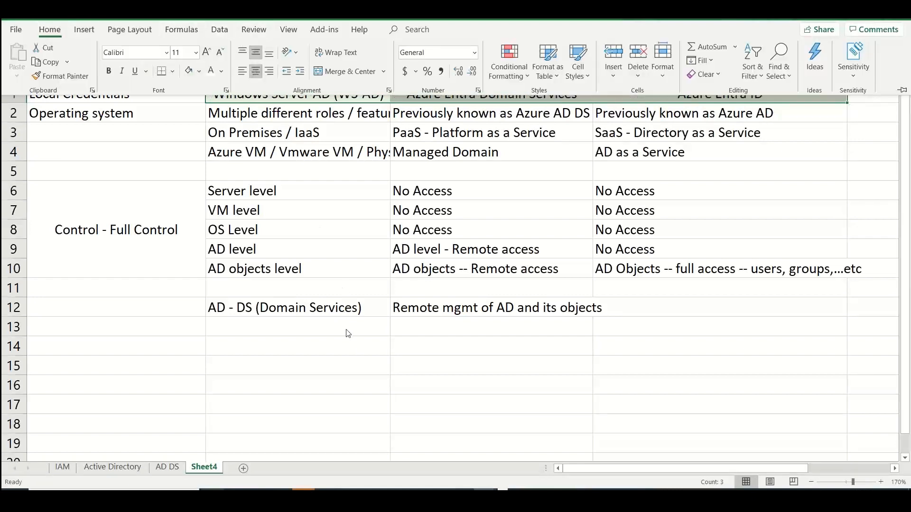
{"action": "key", "text": "ctrl+b"}
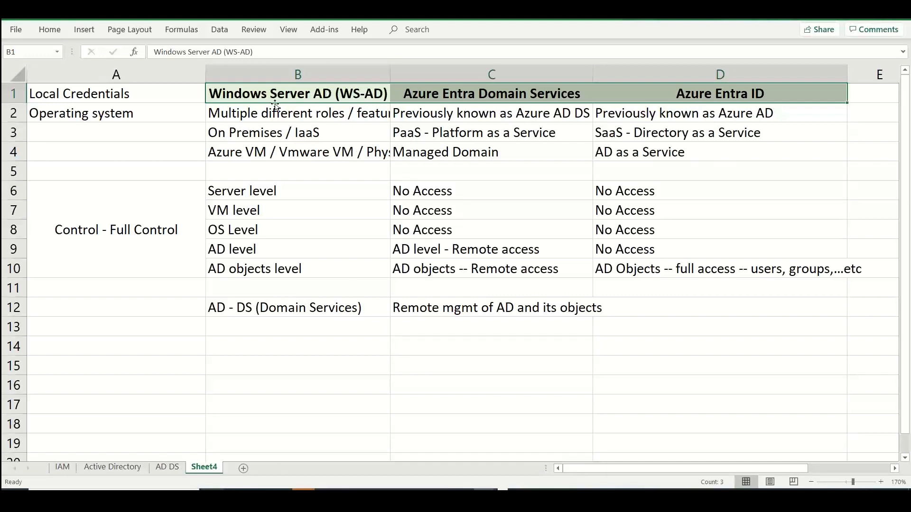
{"action": "left_click", "coordinate": [255, 129]}
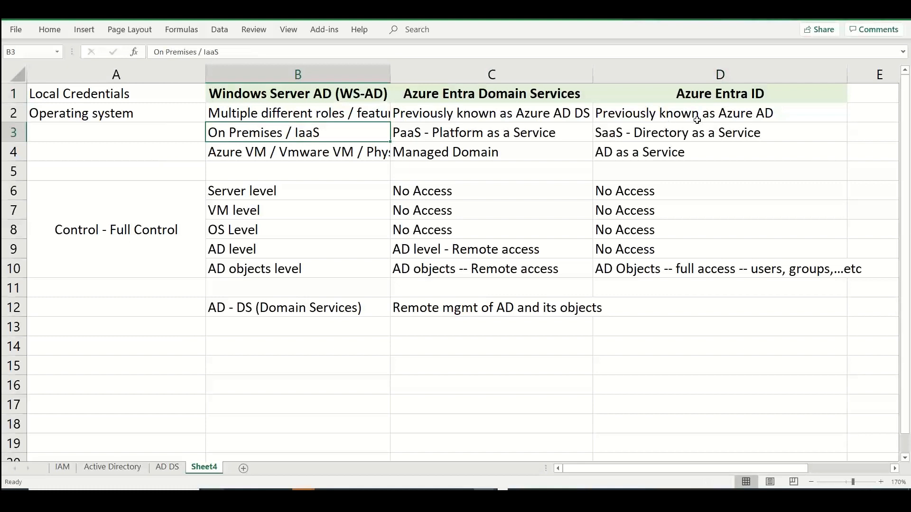
Enter "Internet based / Facing service" in cell D13 of the Azure Entra ID column
{"action": "left_click", "coordinate": [622, 323]}
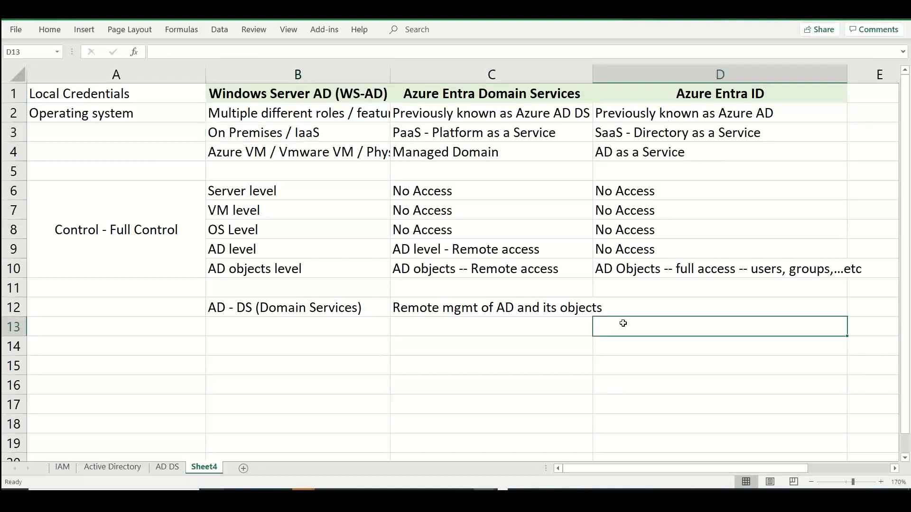
{"action": "type", "text": "Internet "}
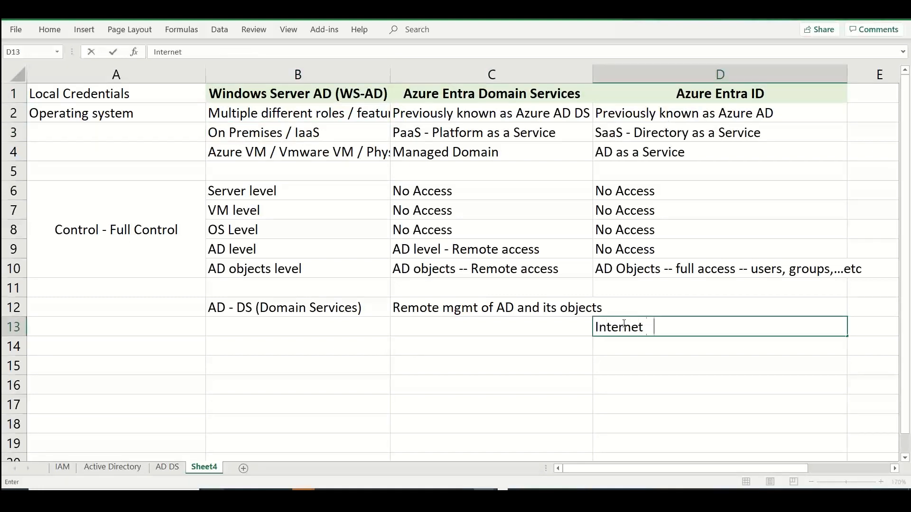
{"action": "type", "text": "based / F"}
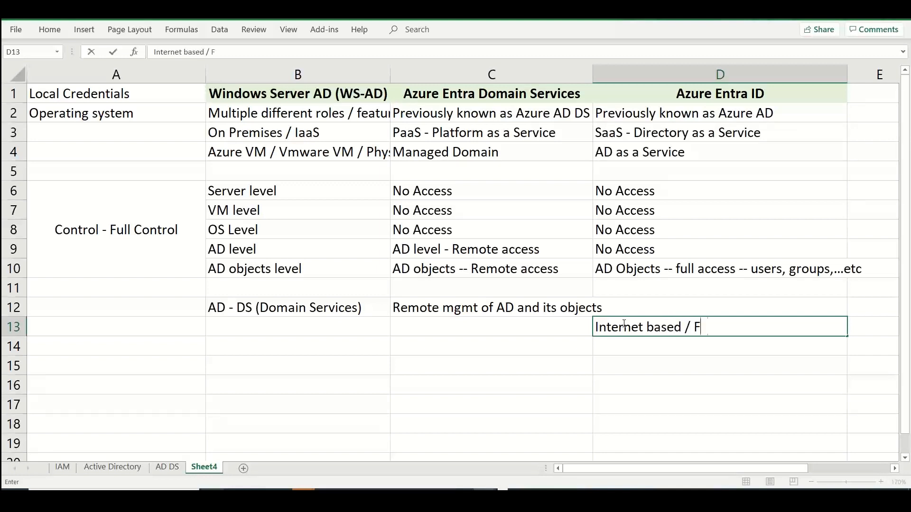
{"action": "type", "text": "acing service"}
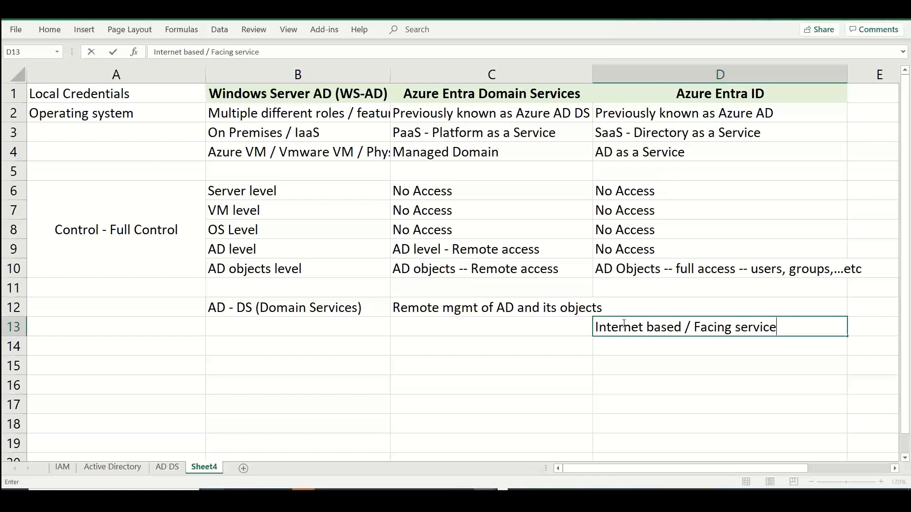
Enter "Intranet -- LAN" in cell B13 of the Windows Server AD column
{"action": "key", "text": "Left"}
{"action": "key", "text": "Left"}
{"action": "key", "text": "Left"}
{"action": "key", "text": "Right"}
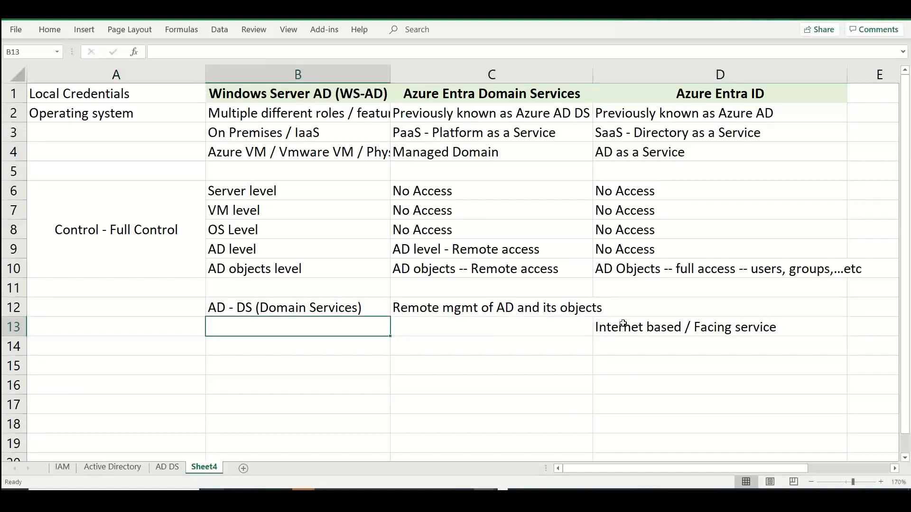
{"action": "type", "text": "Intrane"}
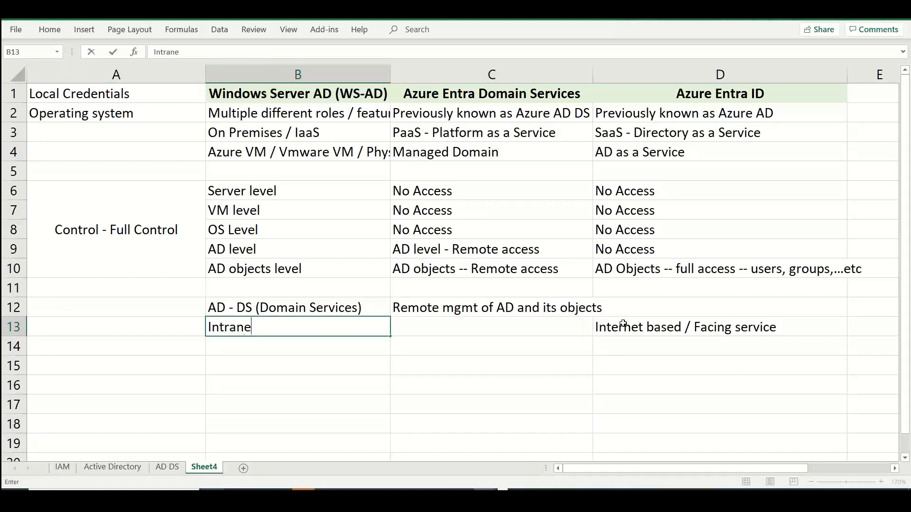
{"action": "type", "text": "t -- LAN"}
{"action": "key", "text": "Tab"}
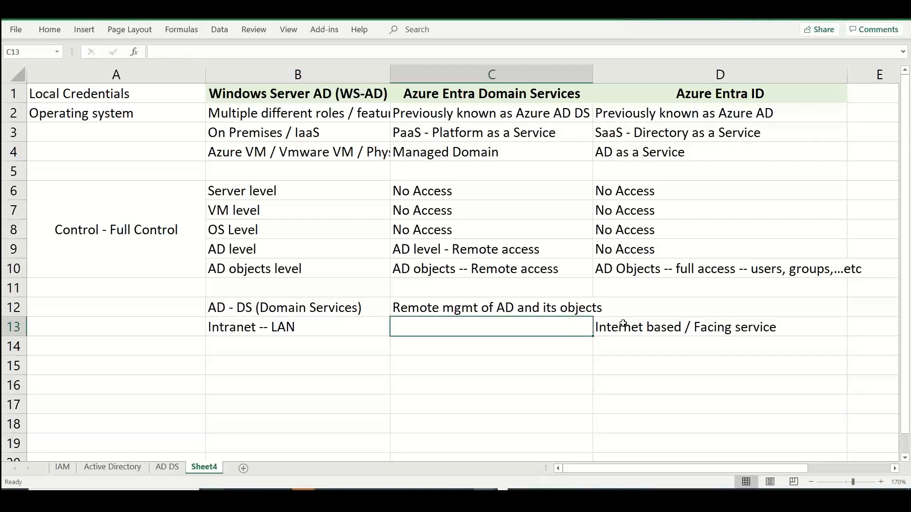
Enter "Hybrid -- LAN -- Within Azure" in cell C13 of the Azure Entra Domain Services column
{"action": "type", "text": "Hyb"}
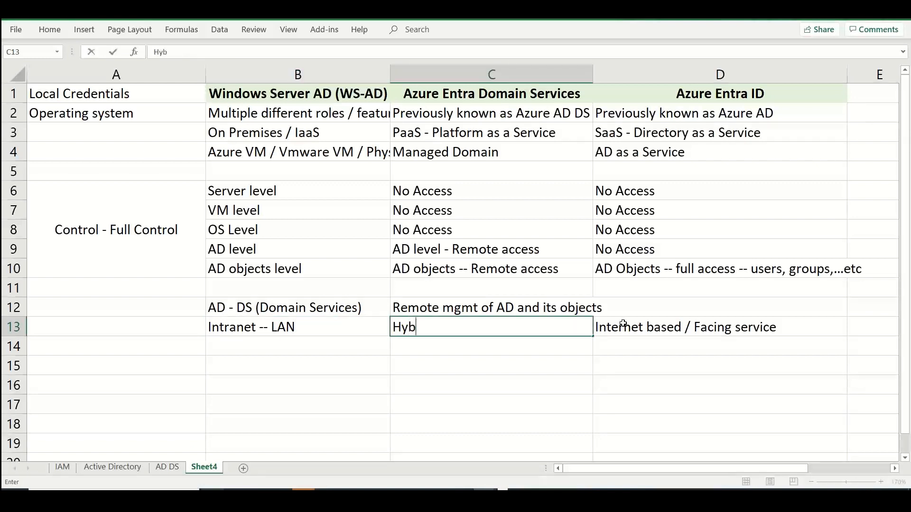
{"action": "type", "text": "rid -- LAN / W"}
{"action": "key", "text": "BackSpace"}
{"action": "key", "text": "BackSpace"}
{"action": "key", "text": "BackSpace"}
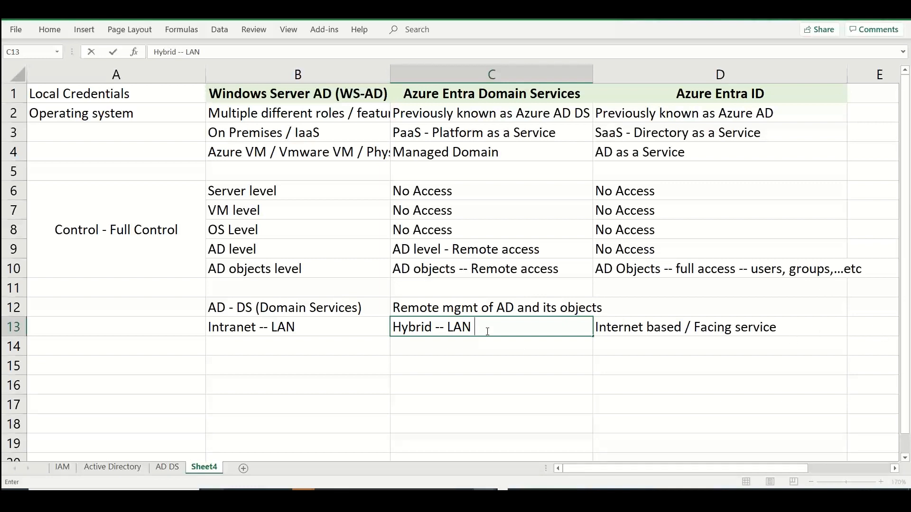
{"action": "type", "text": "-- Within Azure"}
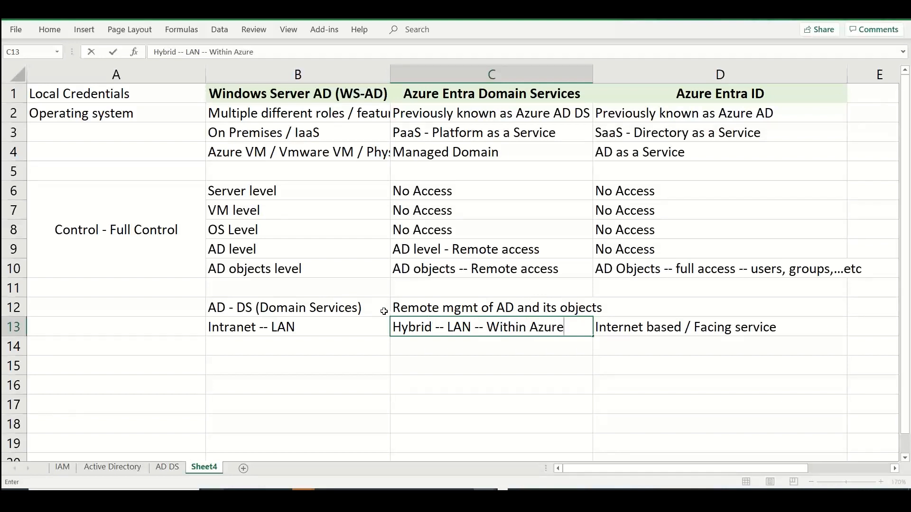
Append "-- DC / On Prem" to the intranet entry in cell B13
{"action": "left_click", "coordinate": [361, 314]}
{"action": "double_click", "coordinate": [348, 325]}
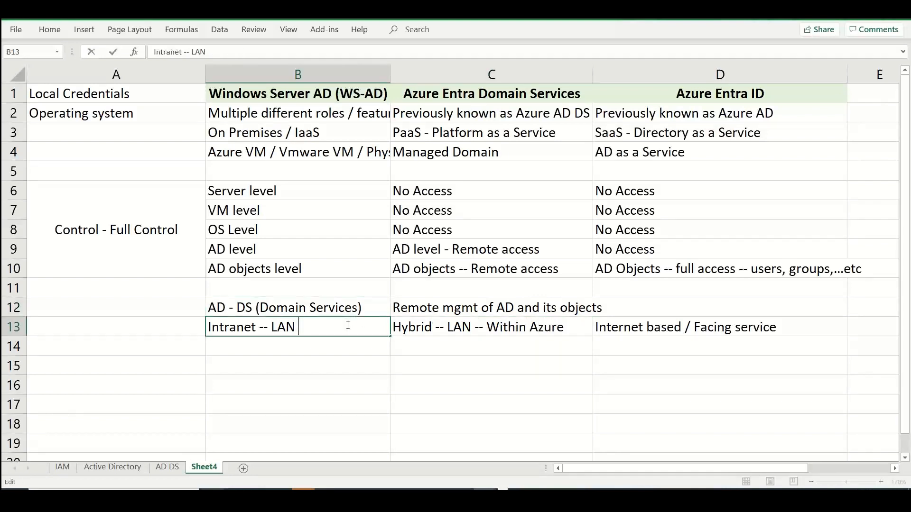
{"action": "type", "text": "-- DC / On Prem"}
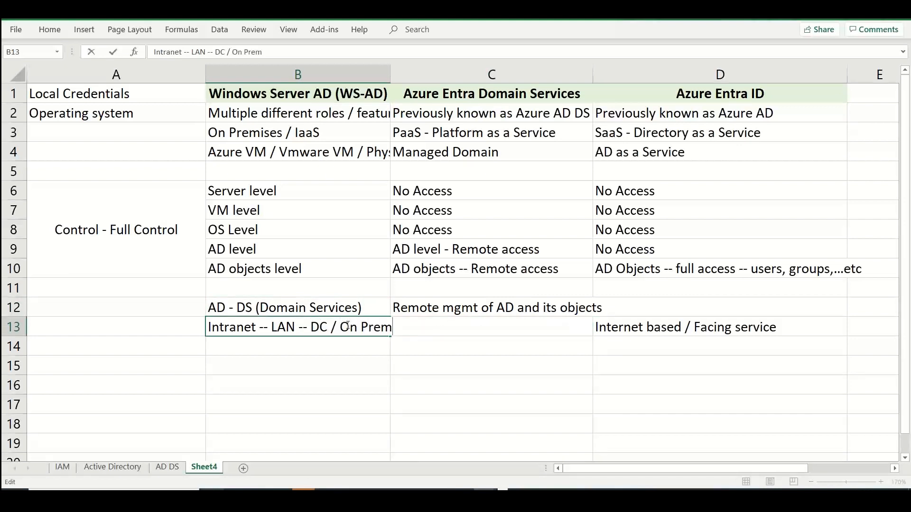
{"action": "left_click", "coordinate": [633, 383]}
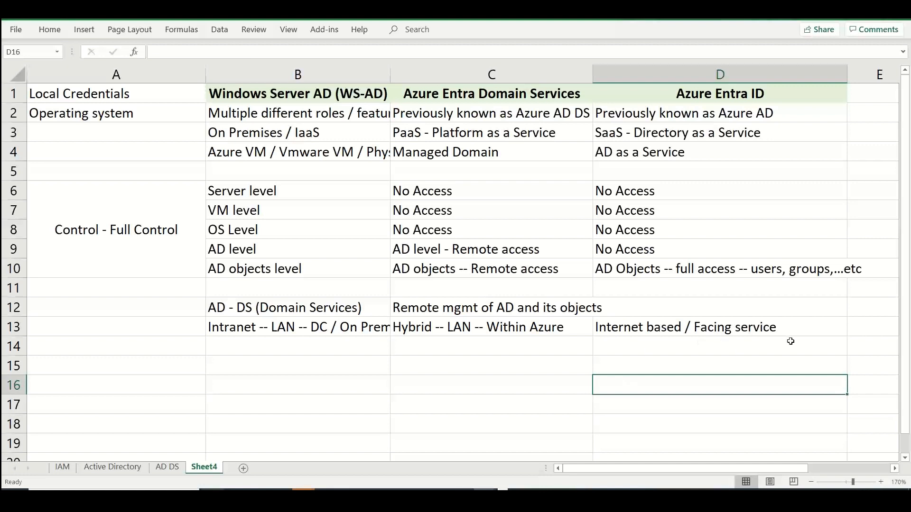
Append "-- WAN" to the internet-facing service entry in cell D13
{"action": "double_click", "coordinate": [801, 331]}
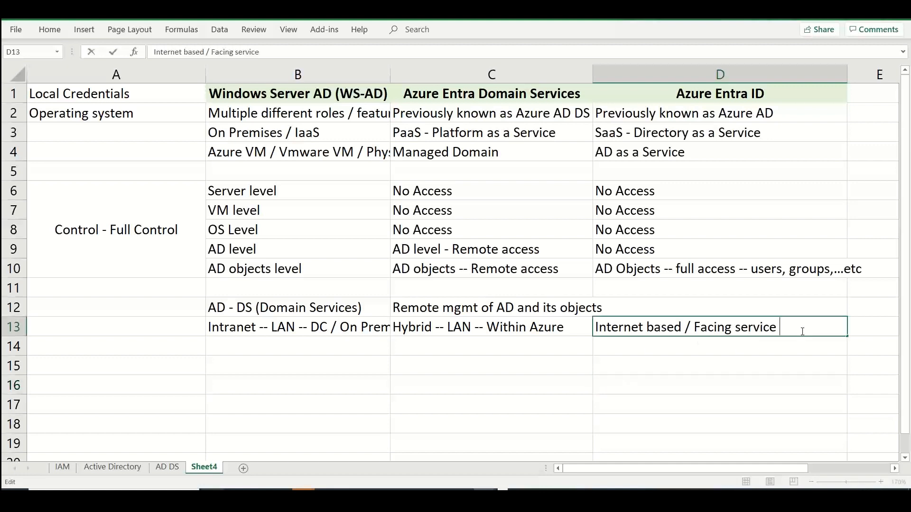
{"action": "type", "text": "-- WAN"}
{"action": "left_click", "coordinate": [288, 349]}
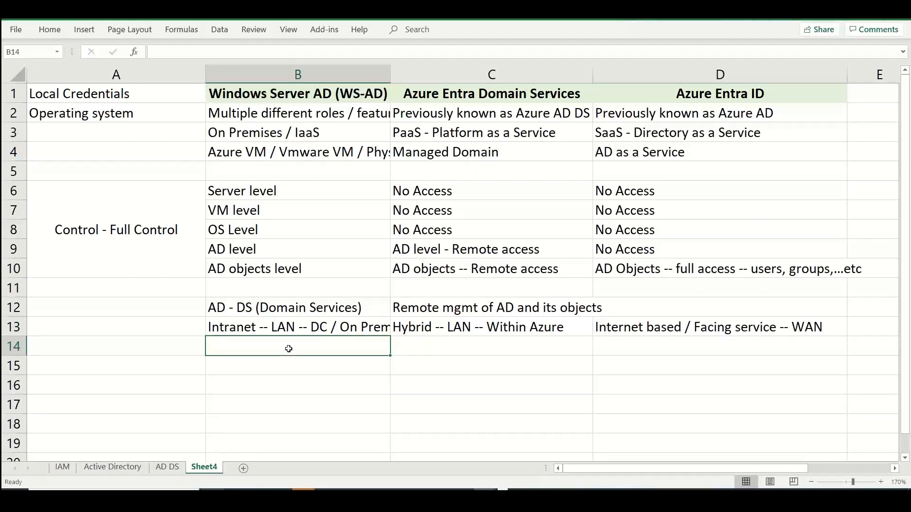
Switch to the Azure portal in the browser and search its services for "entra" and for "domain" to check the product names
{"action": "key", "text": "alt+Tab"}
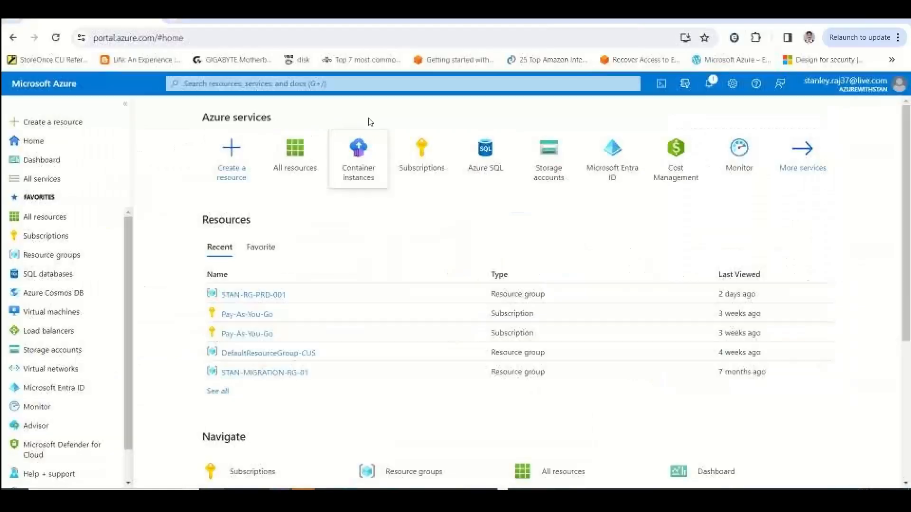
{"action": "left_click", "coordinate": [341, 85]}
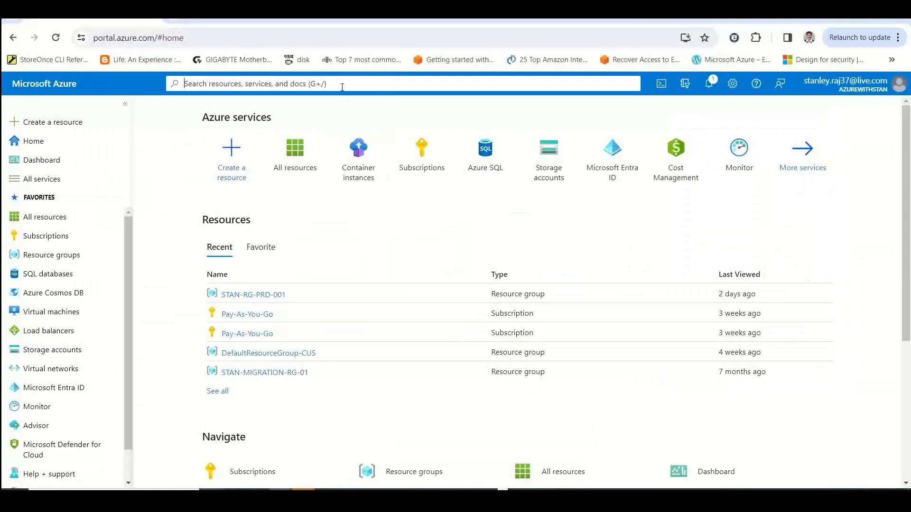
{"action": "type", "text": "entra"}
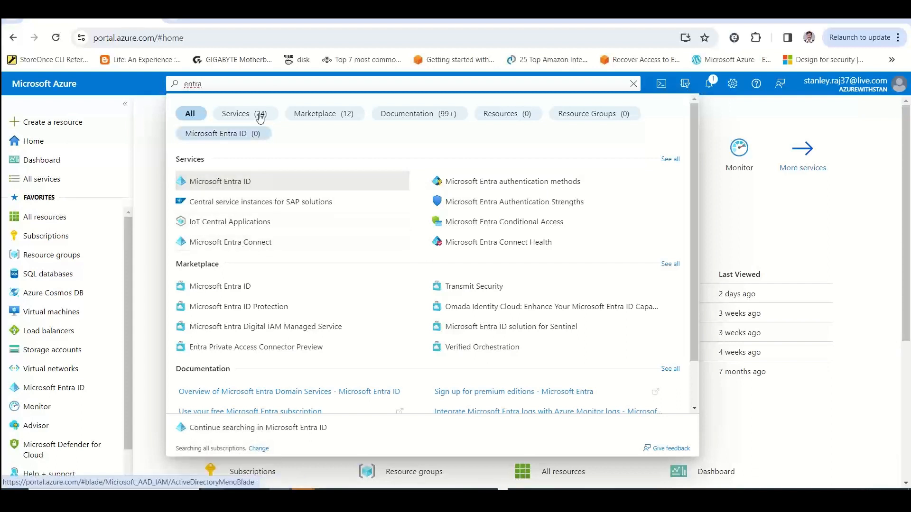
{"action": "left_click_drag", "start_coordinate": [249, 88], "coordinate": [145, 88]}
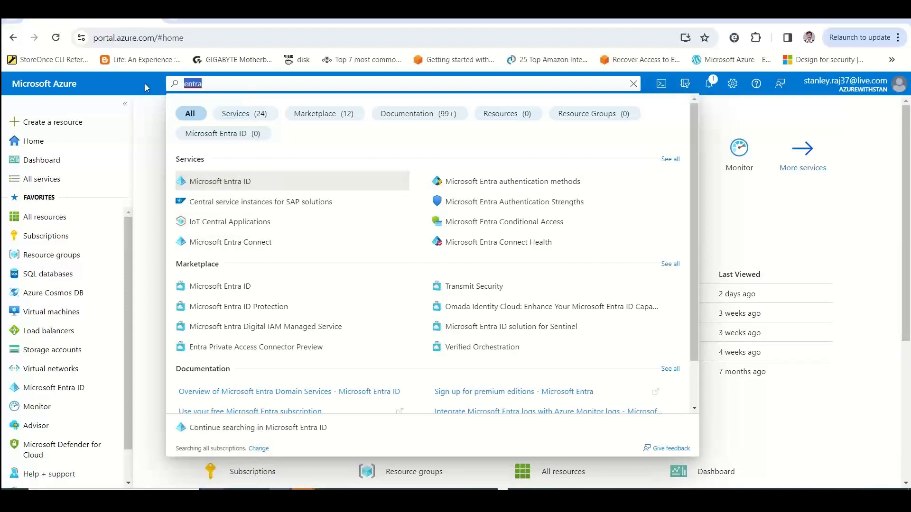
{"action": "type", "text": "domain"}
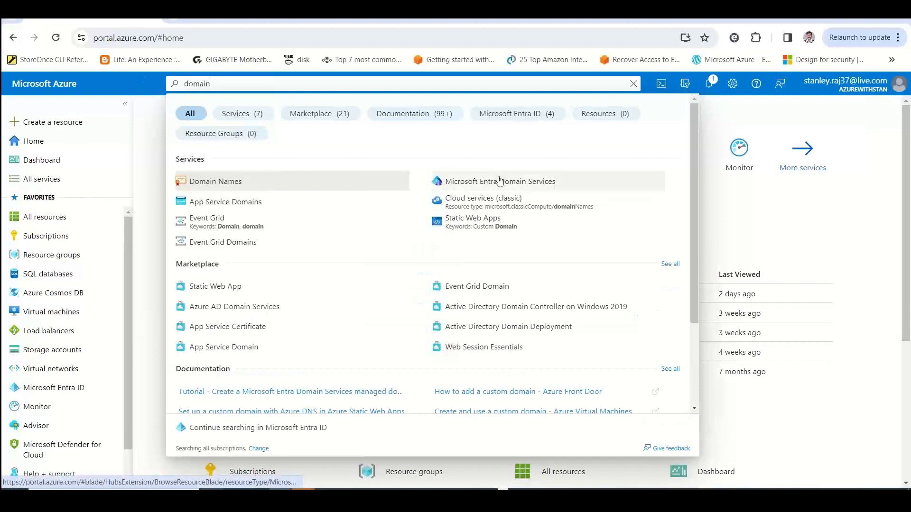
Return to the Excel workbook and change the header in cell C1 to "Microsoft Entra Domain Services"
{"action": "key", "text": "alt+Tab"}
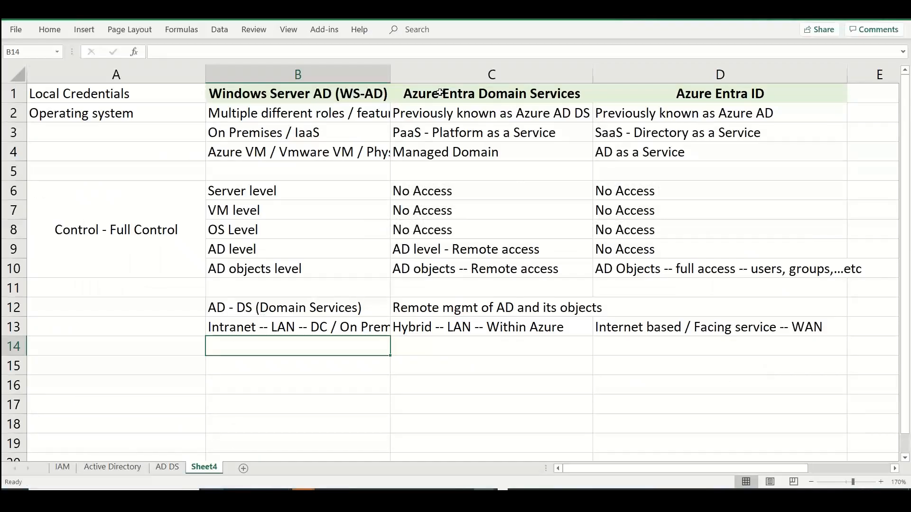
{"action": "double_click", "coordinate": [440, 92]}
{"action": "double_click", "coordinate": [439, 93]}
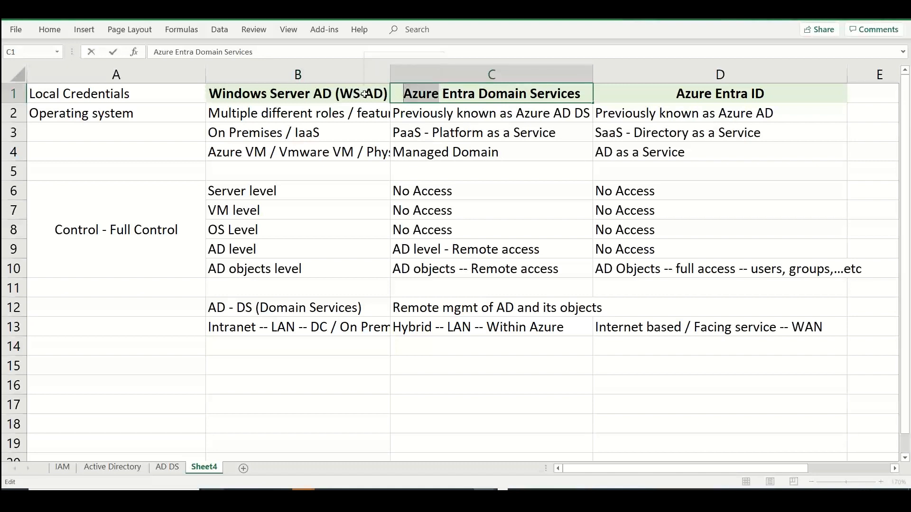
{"action": "type", "text": "Microsoft"}
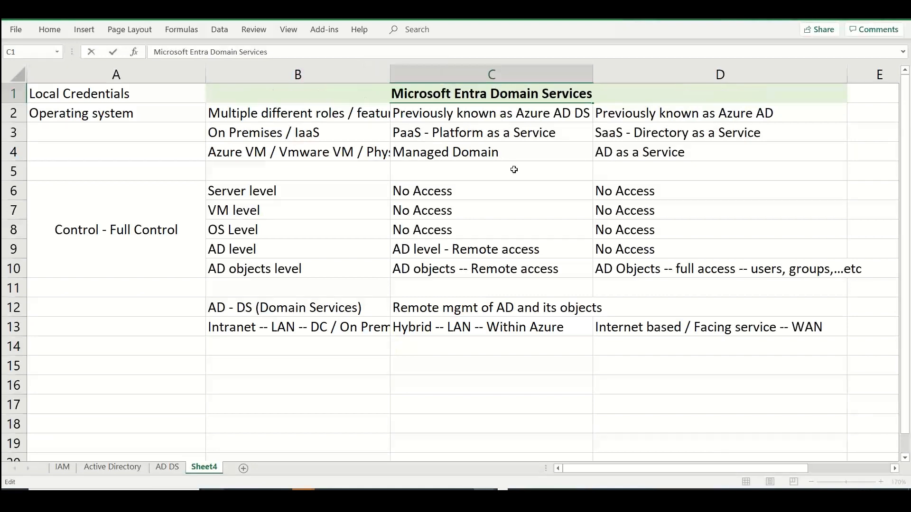
{"action": "left_click", "coordinate": [527, 207]}
Change the header in cell D1 to "Microsoft Entra ID"
{"action": "left_click", "coordinate": [704, 94]}
{"action": "double_click", "coordinate": [712, 93]}
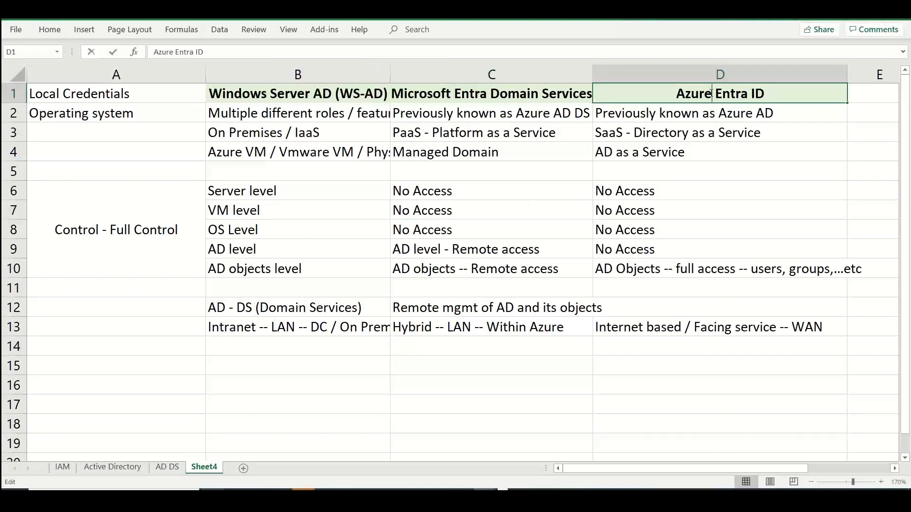
{"action": "left_click_drag", "start_coordinate": [714, 94], "coordinate": [642, 86]}
{"action": "type", "text": "Micros"}
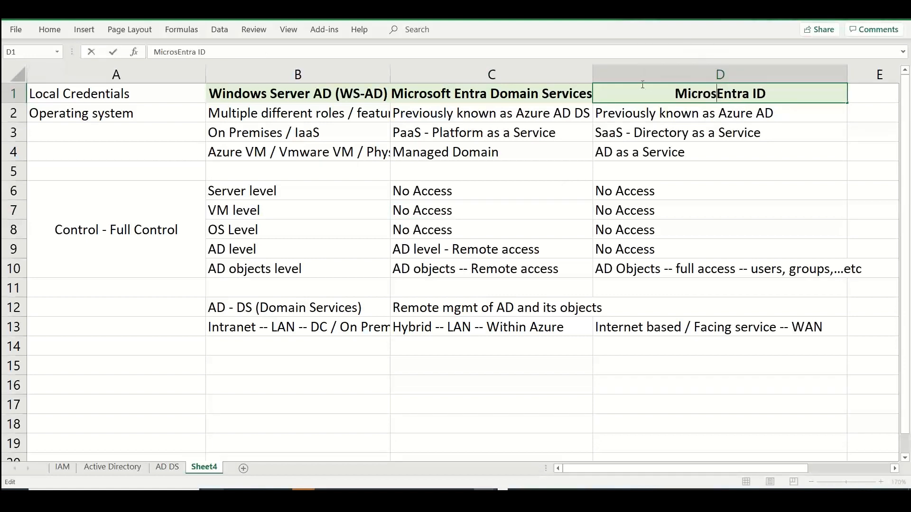
{"action": "type", "text": "oft"}
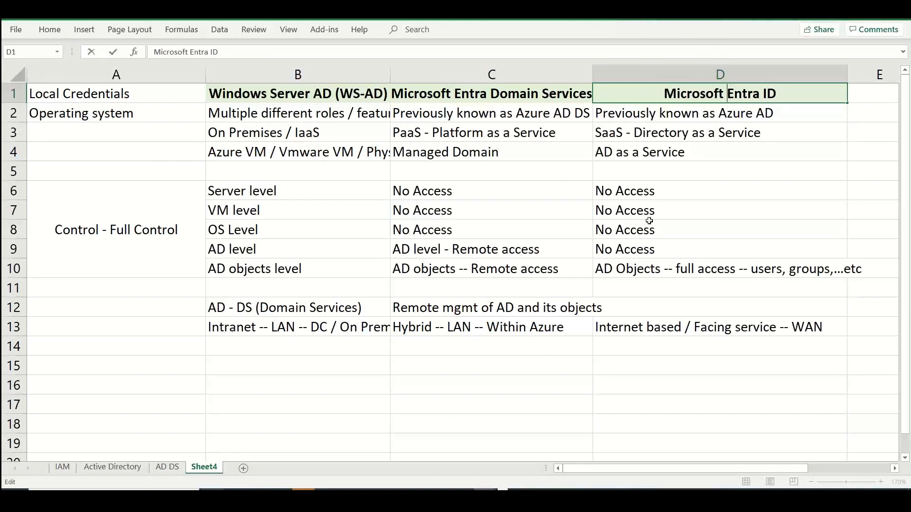
Enter "Used for MS Azure" in cell D15 of the Microsoft Entra ID column
{"action": "type", "text": "Soltuion"}
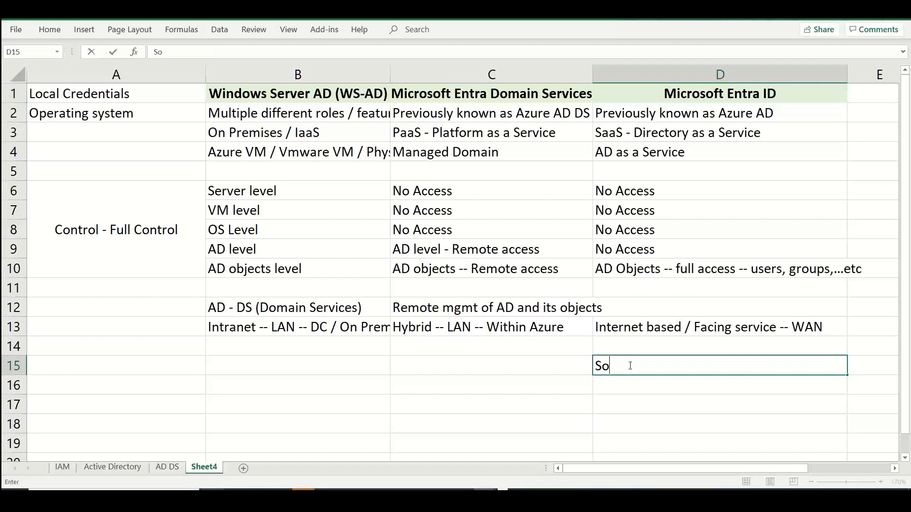
{"action": "key", "text": "BackSpace"}
{"action": "key", "text": "BackSpace"}
{"action": "key", "text": "BackSpace"}
{"action": "key", "text": "BackSpace"}
{"action": "key", "text": "BackSpace"}
{"action": "key", "text": "BackSpace"}
{"action": "key", "text": "BackSpace"}
{"action": "key", "text": "BackSpace"}
{"action": "type", "text": "Used for MS A"}
{"action": "key", "text": "BackSpace"}
{"action": "type", "text": "MS Azure"}
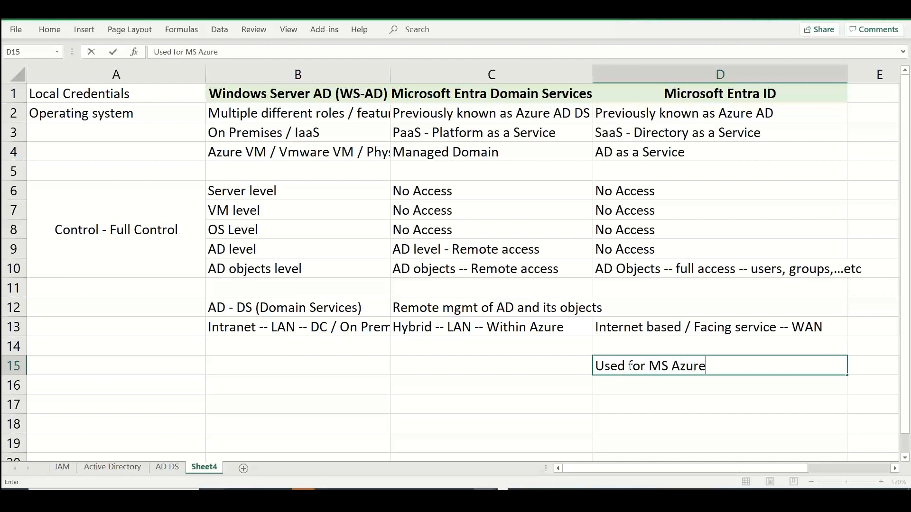
{"action": "key", "text": "Return"}
Enter "Used for MS online services -- M365 / D365..." in cell D16
{"action": "type", "text": "Ued"}
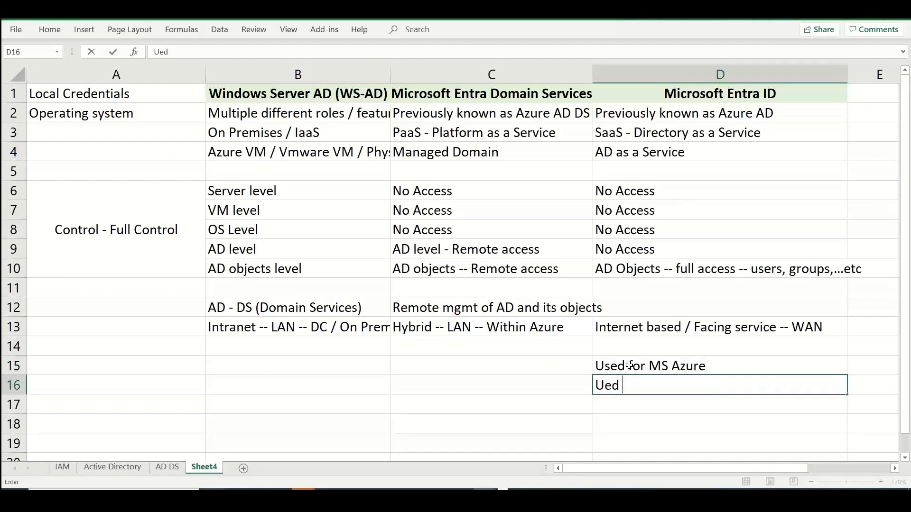
{"action": "key", "text": "BackSpace"}
{"action": "key", "text": "BackSpace"}
{"action": "type", "text": "sed for MS o"}
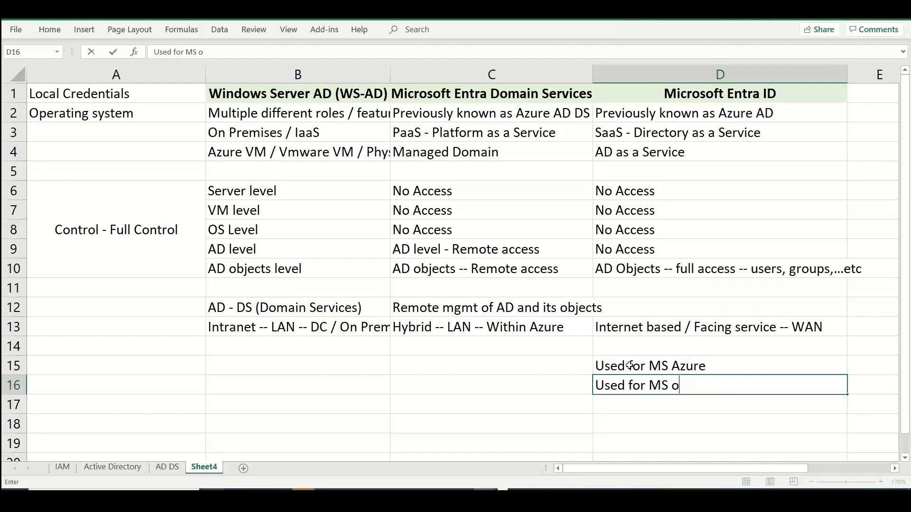
{"action": "type", "text": "nline services -"}
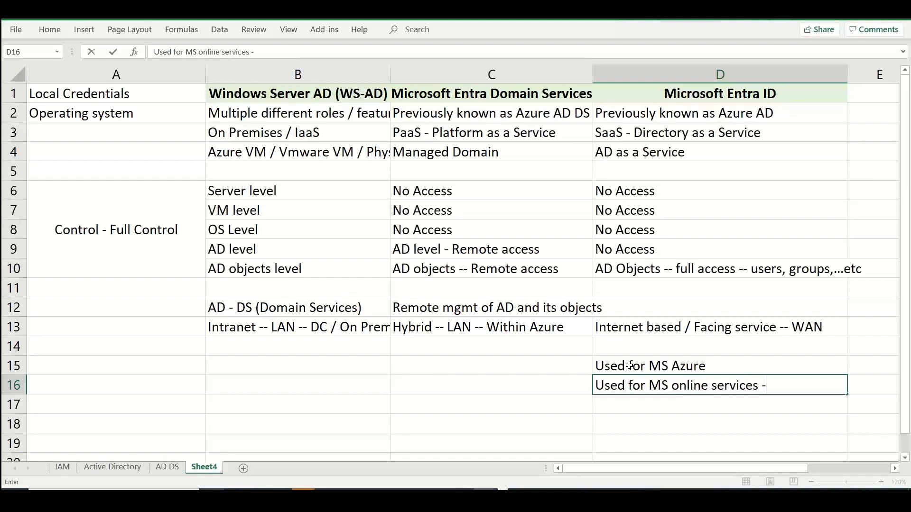
{"action": "type", "text": "- M365 "}
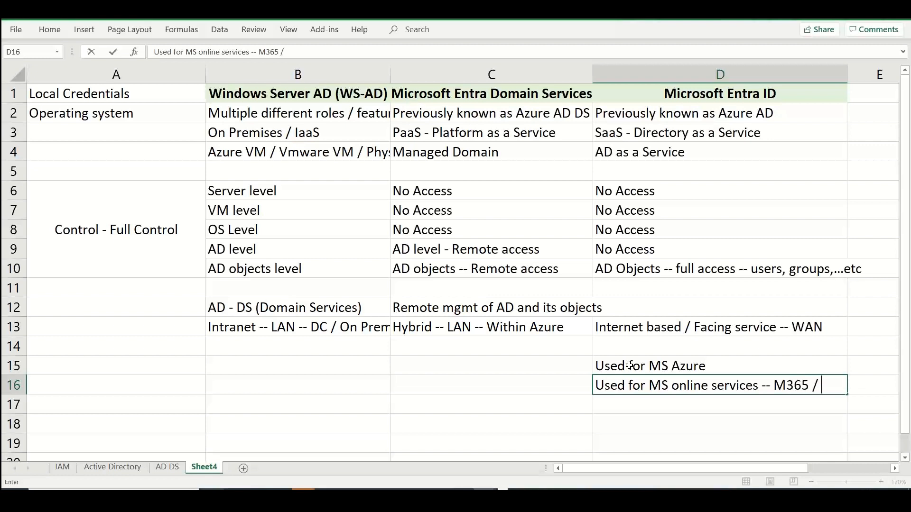
{"action": "type", "text": "/ D365"}
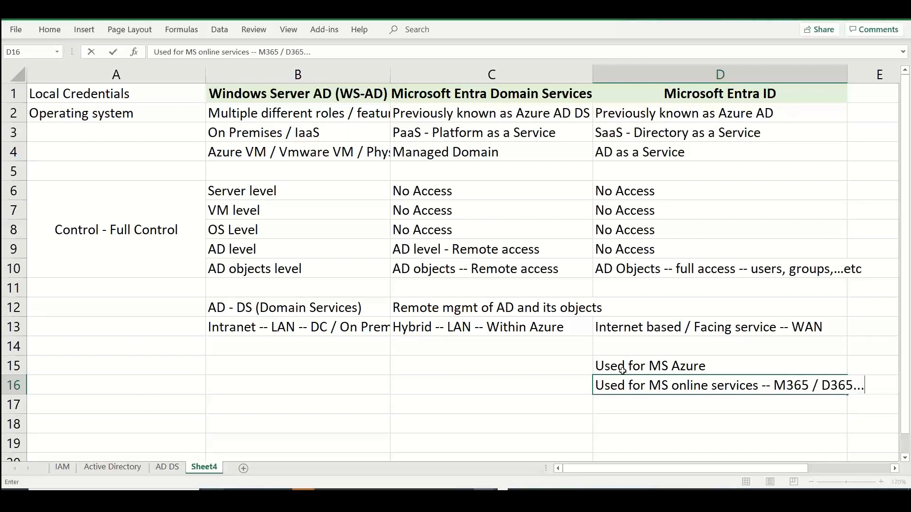
{"action": "type", "text": "..."}
{"action": "key", "text": "Return"}
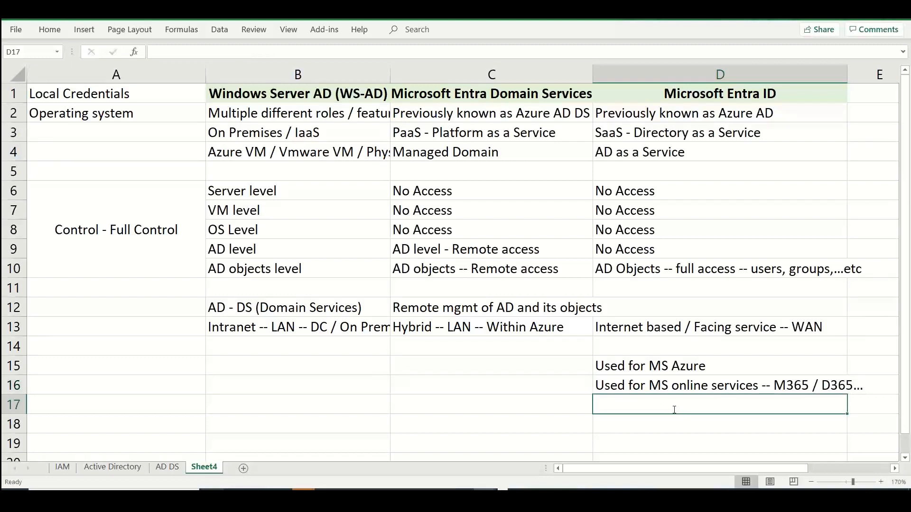
Enter "Used for IAM -- Online / Internet apps.." in cell D17
{"action": "type", "text": "Used for IAM -"}
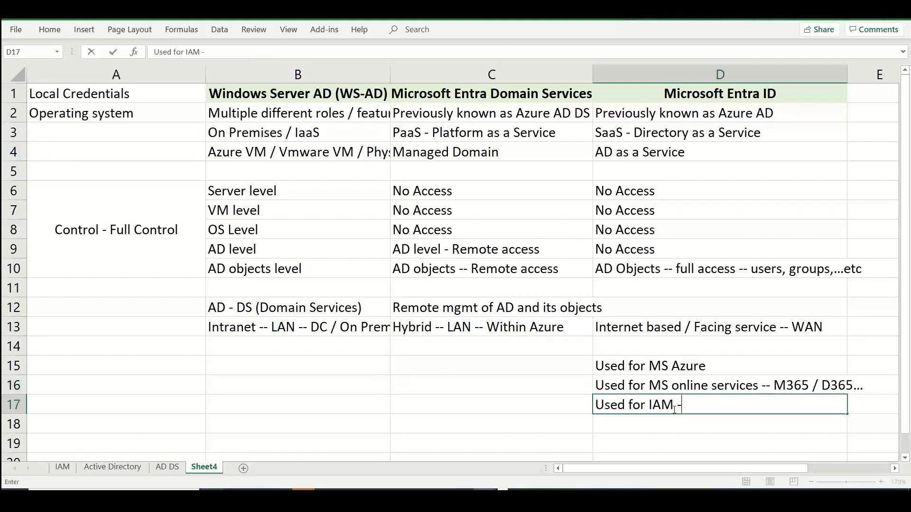
{"action": "type", "text": "- Online / Inter"}
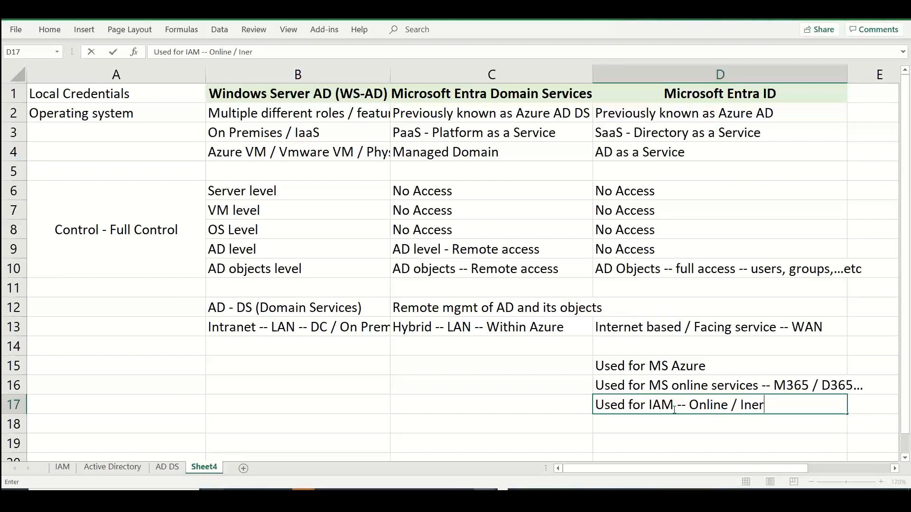
{"action": "key", "text": "BackSpace"}
{"action": "key", "text": "BackSpace"}
{"action": "type", "text": "tere"}
{"action": "key", "text": "BackSpace"}
{"action": "type", "text": "net apps.."}
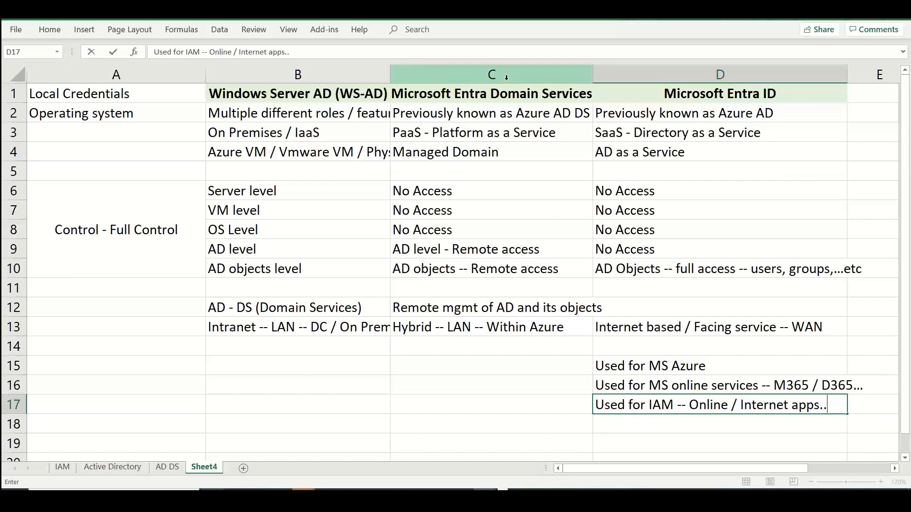
Switch to the Azure portal, search for "entra" and open the Microsoft Entra ID overview to review its management options
{"action": "key", "text": "alt+Tab"}
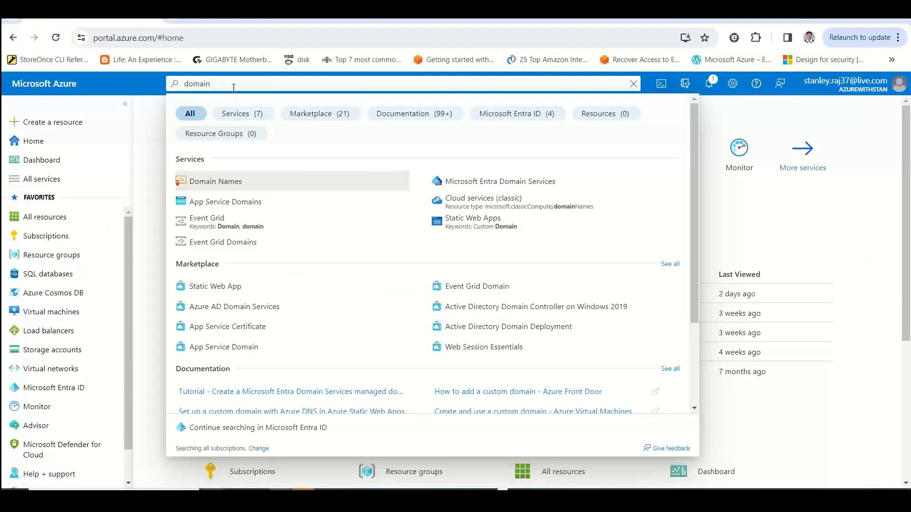
{"action": "left_click_drag", "start_coordinate": [230, 84], "coordinate": [167, 94]}
{"action": "type", "text": "entra"}
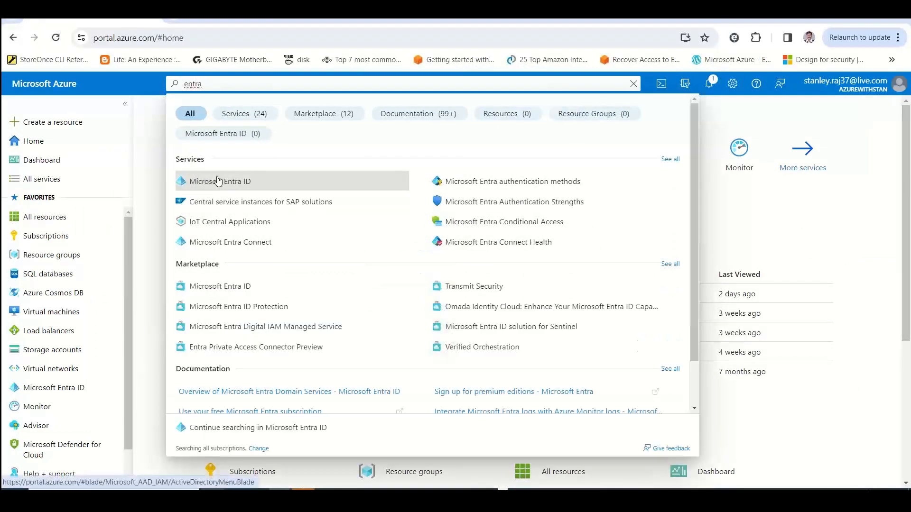
{"action": "left_click", "coordinate": [218, 181]}
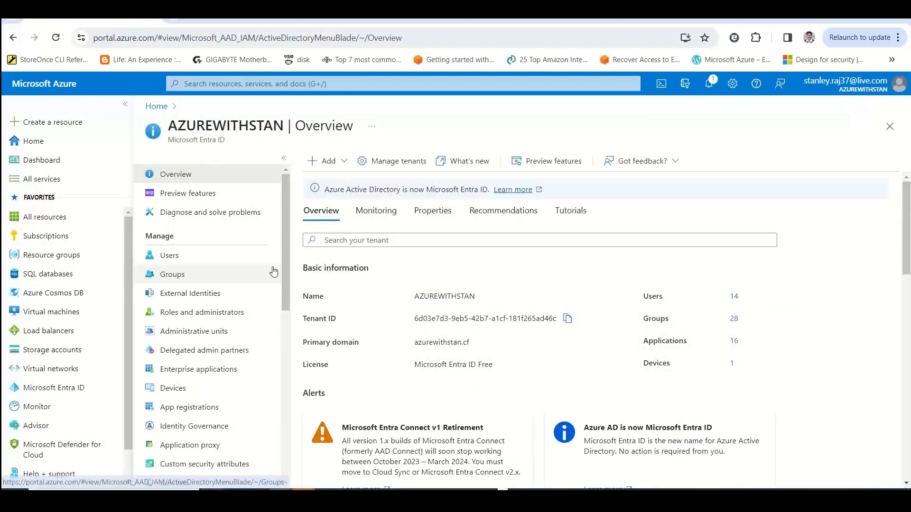
{"action": "scroll", "coordinate": [278, 275], "scroll_direction": "down", "scroll_amount": 1}
{"action": "scroll", "coordinate": [295, 280], "scroll_direction": "down", "scroll_amount": 3}
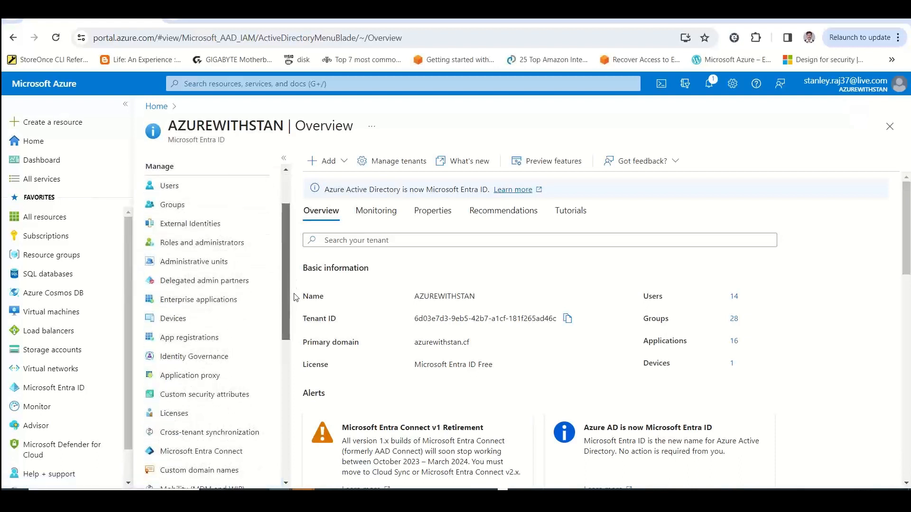
{"action": "mouse_move", "coordinate": [293, 315]}
{"action": "left_mouse_down"}
{"action": "mouse_move", "coordinate": [286, 272]}
{"action": "mouse_move", "coordinate": [288, 318]}
{"action": "left_mouse_up"}
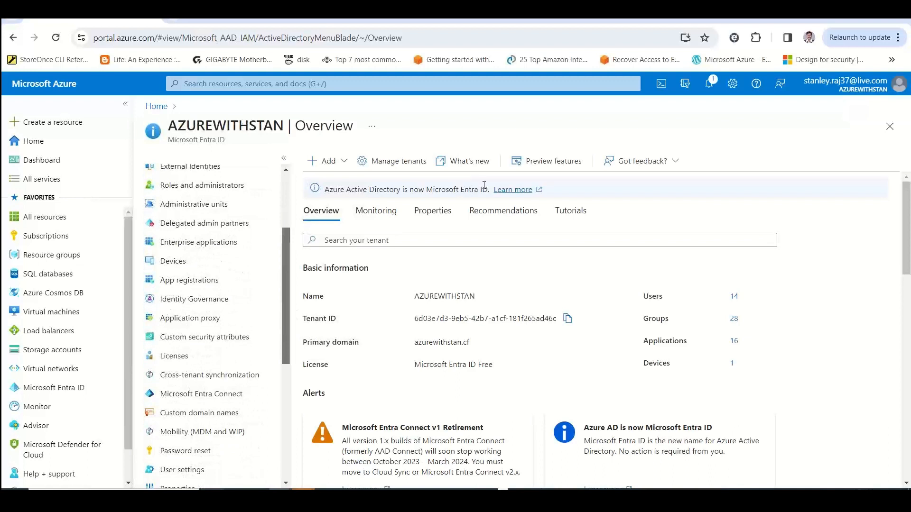
Copy the notice "Azure Active Directory is now Microsoft Entra ID" from the overview into cell D5 of the Excel sheet
{"action": "left_click_drag", "start_coordinate": [483, 188], "coordinate": [326, 189]}
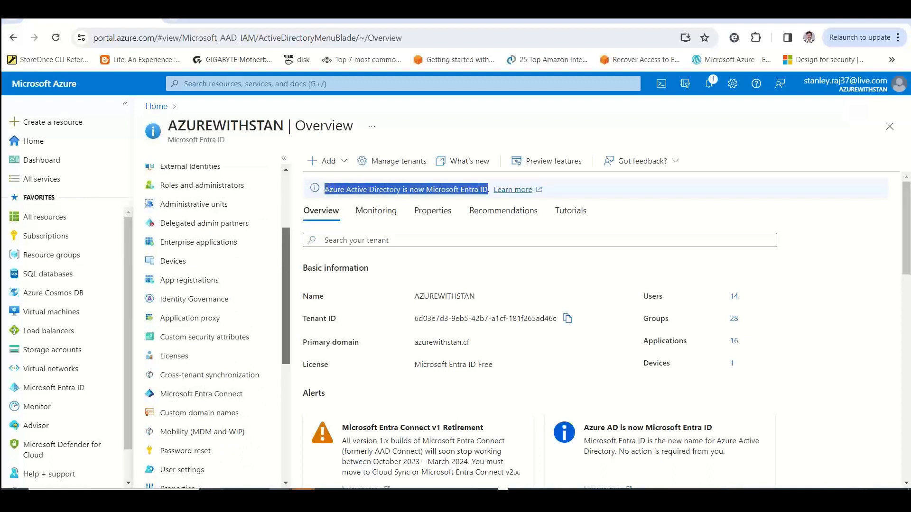
{"action": "key", "text": "alt+Tab"}
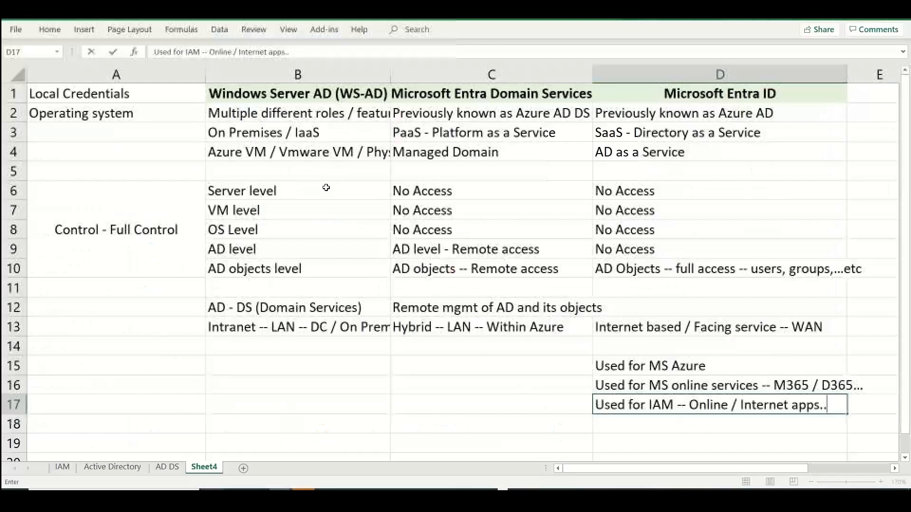
{"action": "left_click", "coordinate": [617, 174]}
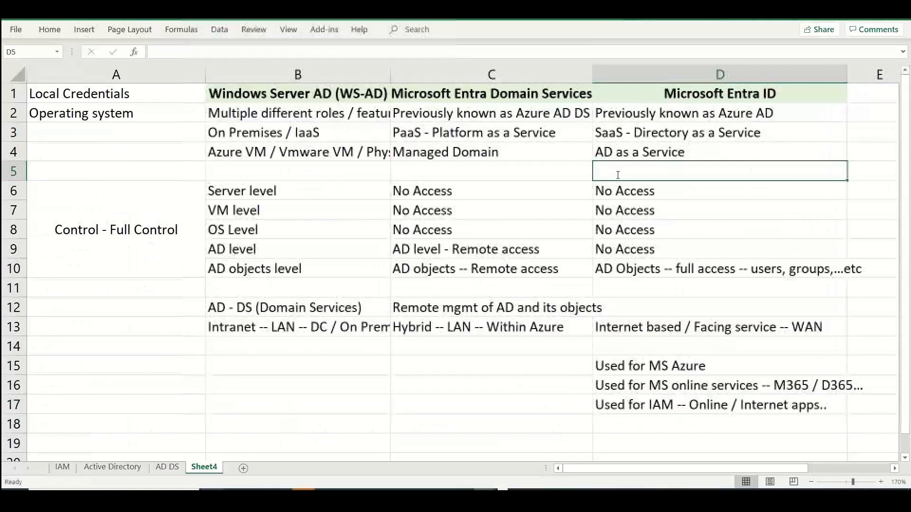
{"action": "key", "text": "ctrl+v"}
{"action": "left_click", "coordinate": [539, 171]}
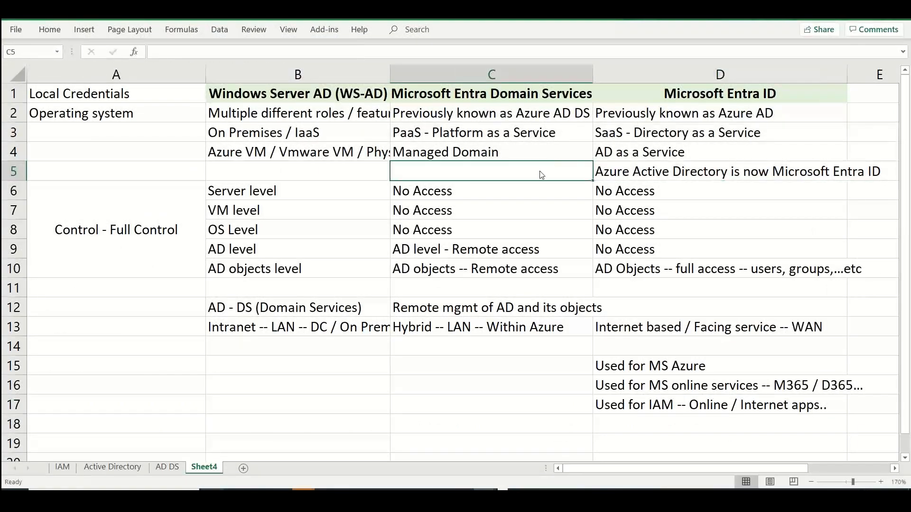
Switch back to the Azure portal and open the tenant's initial onmicrosoft.com domain from its custom domain names
{"action": "key", "text": "alt+Tab"}
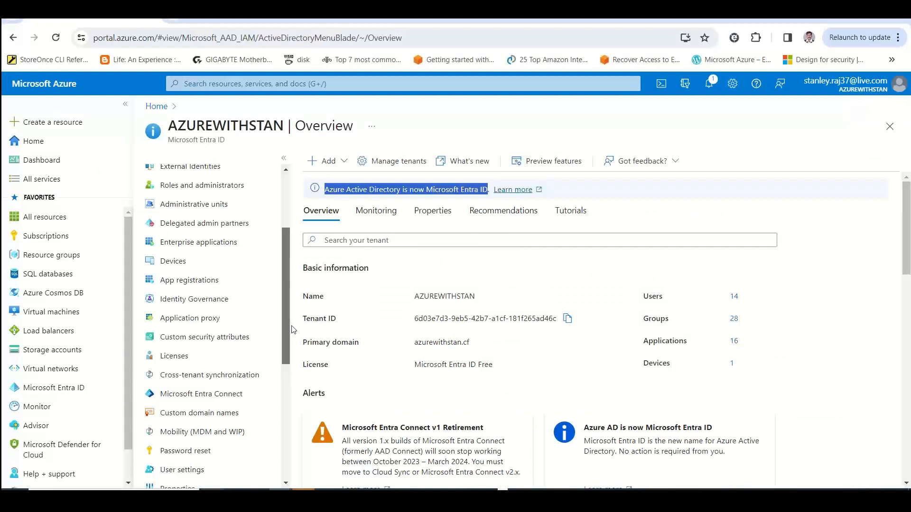
{"action": "left_click_drag", "start_coordinate": [288, 326], "coordinate": [293, 370]}
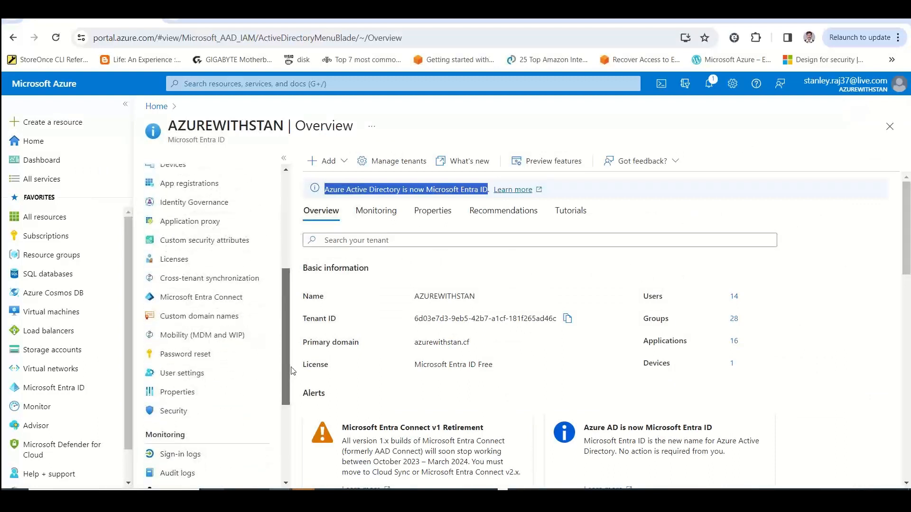
{"action": "left_click", "coordinate": [232, 318]}
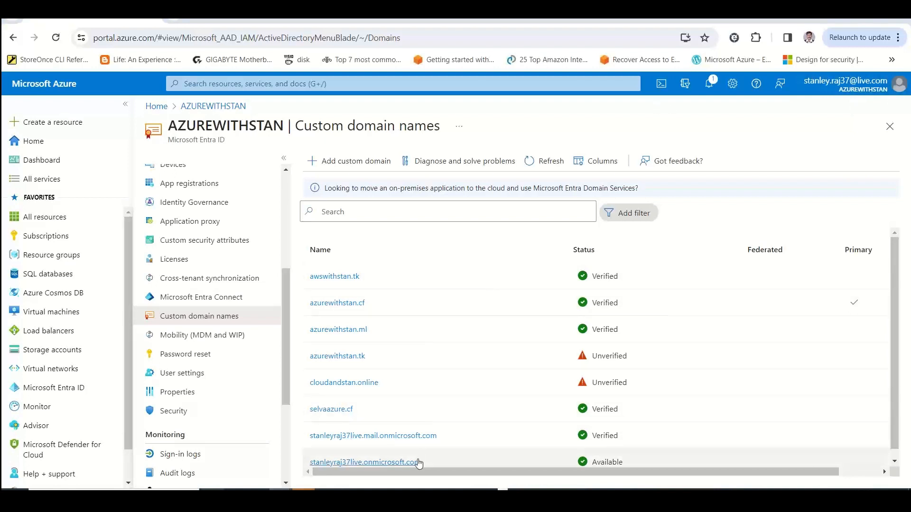
{"action": "left_click", "coordinate": [332, 462]}
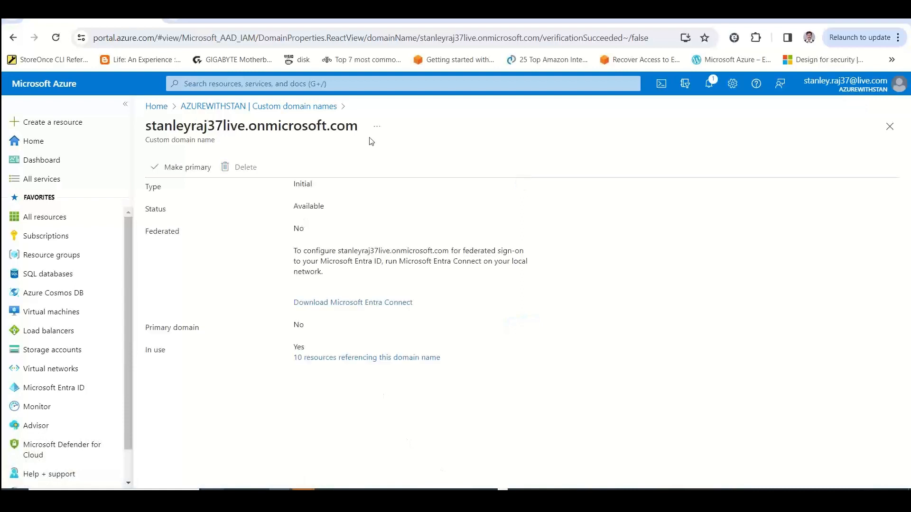
Copy the full name of the initial onmicrosoft.com domain into cell D19 of the Excel sheet
{"action": "left_click_drag", "start_coordinate": [363, 128], "coordinate": [141, 122]}
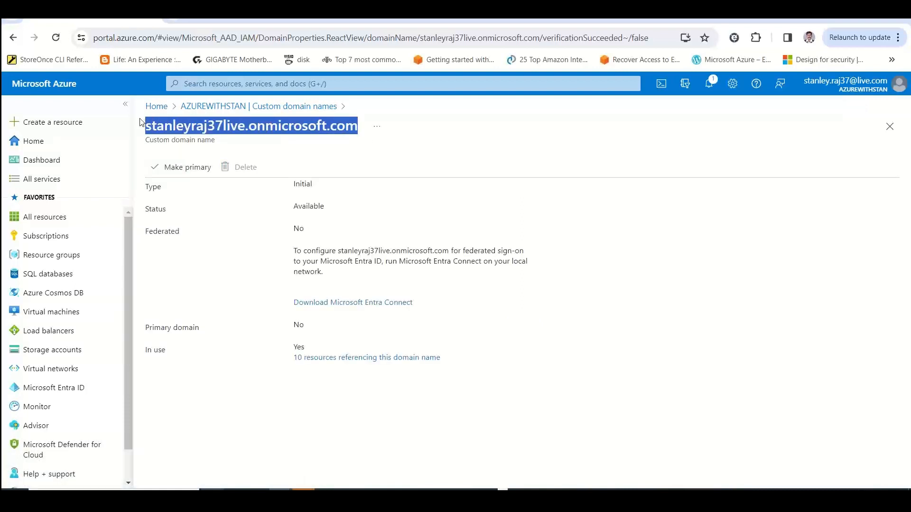
{"action": "key", "text": "alt+Tab"}
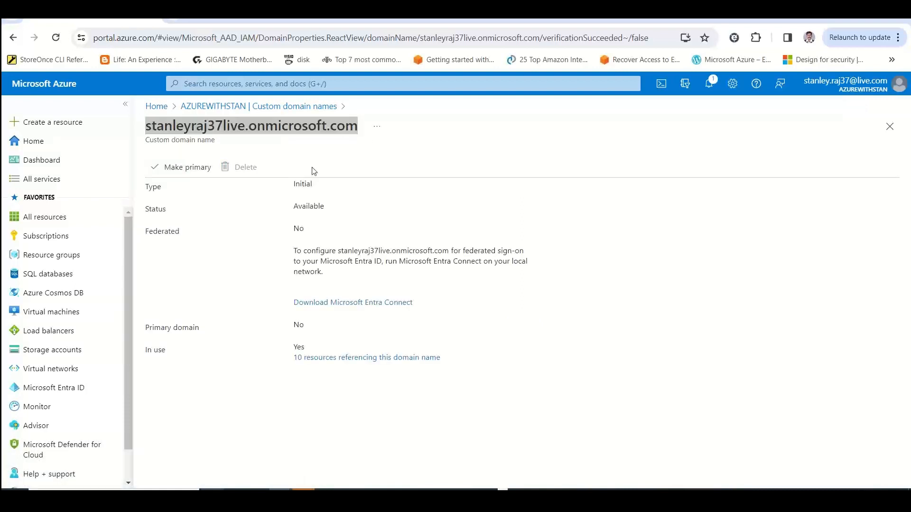
{"action": "double_click", "coordinate": [618, 443]}
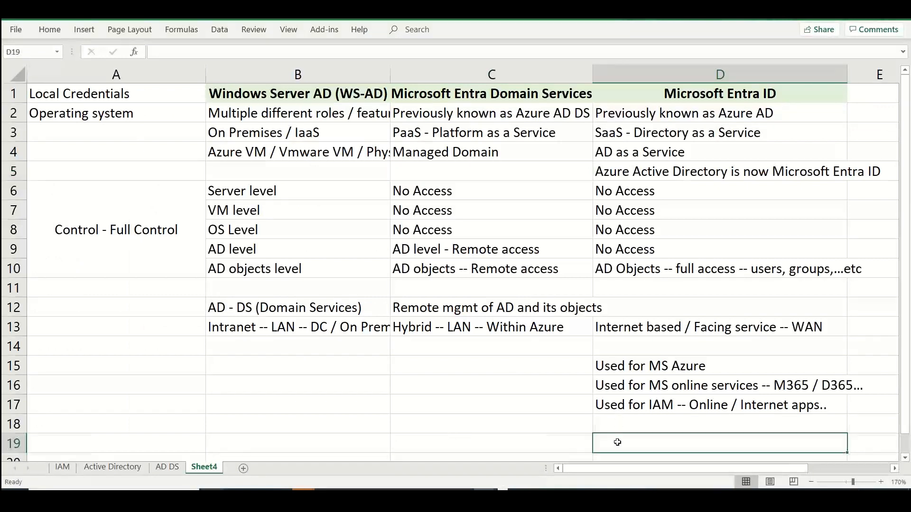
{"action": "key", "text": "ctrl+v"}
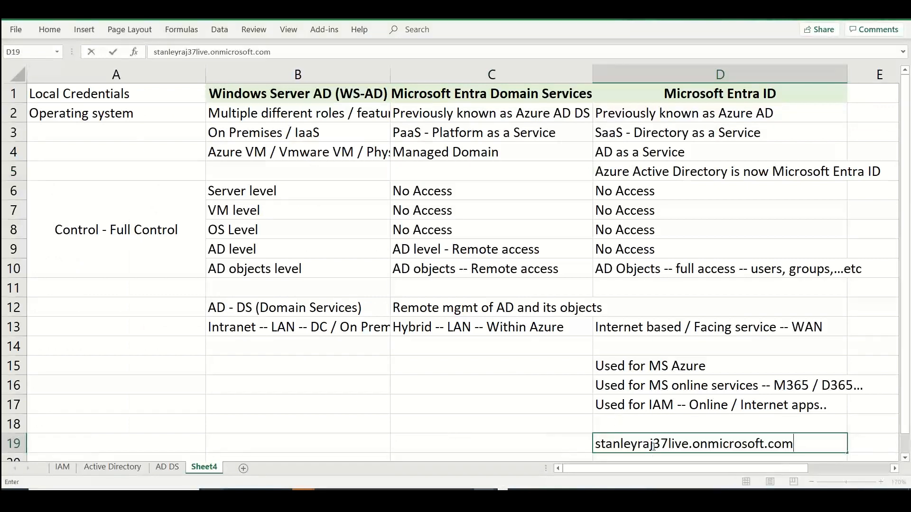
Make the "onmicrosoft.com" part of the domain name in cell D19 bold
{"action": "left_click_drag", "start_coordinate": [654, 446], "coordinate": [594, 445]}
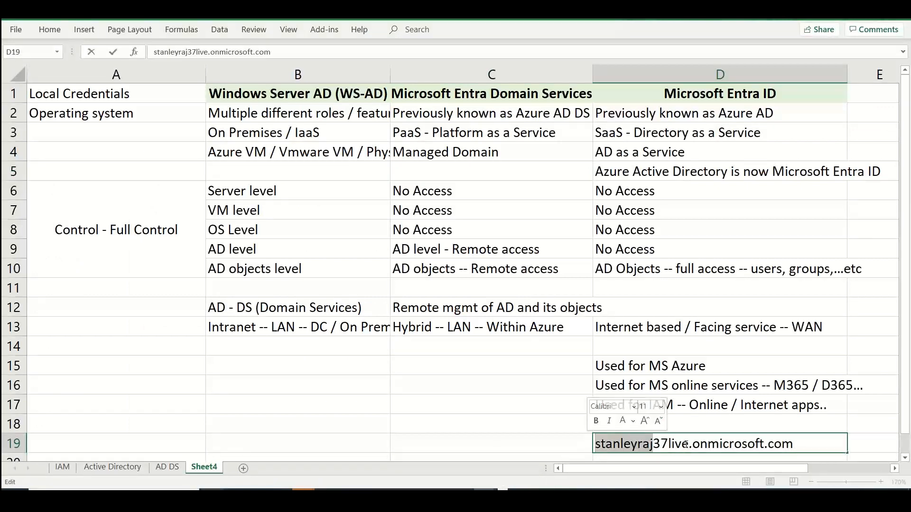
{"action": "left_click_drag", "start_coordinate": [688, 445], "coordinate": [572, 435]}
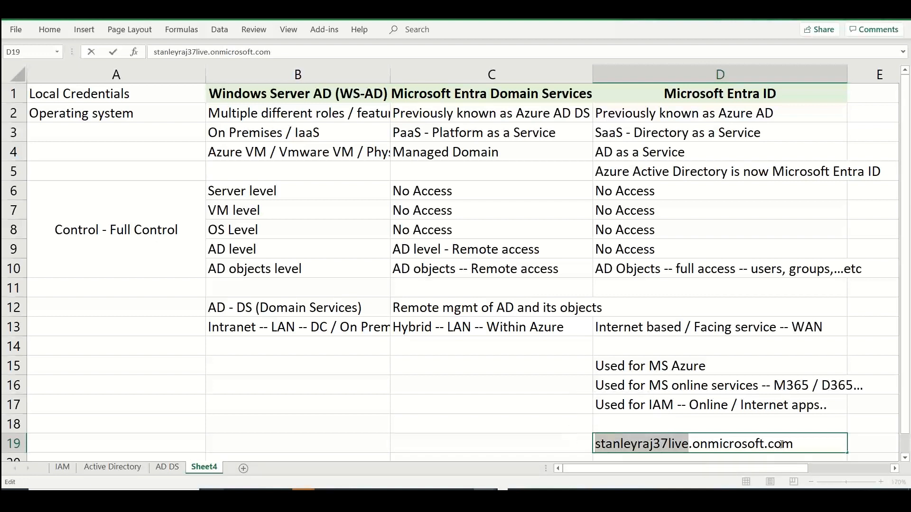
{"action": "left_click_drag", "start_coordinate": [793, 444], "coordinate": [693, 445]}
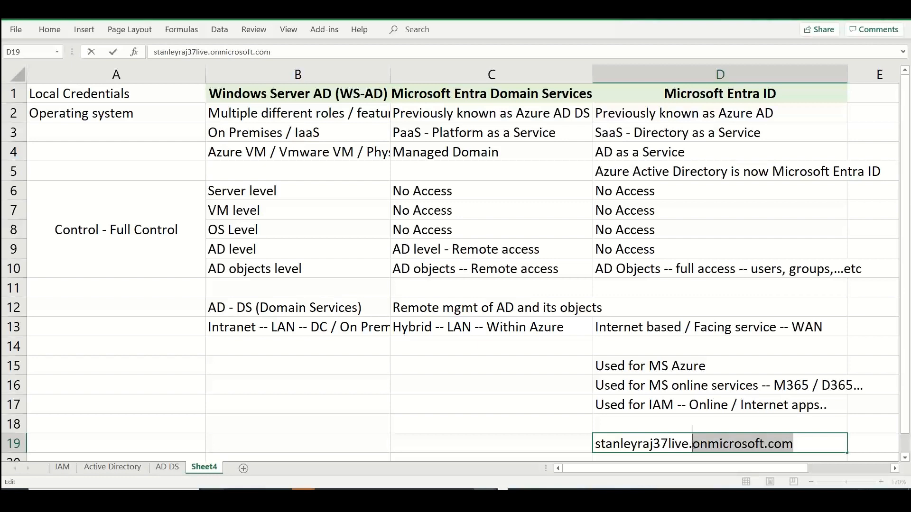
{"action": "key", "text": "ctrl+b"}
{"action": "left_click", "coordinate": [874, 455]}
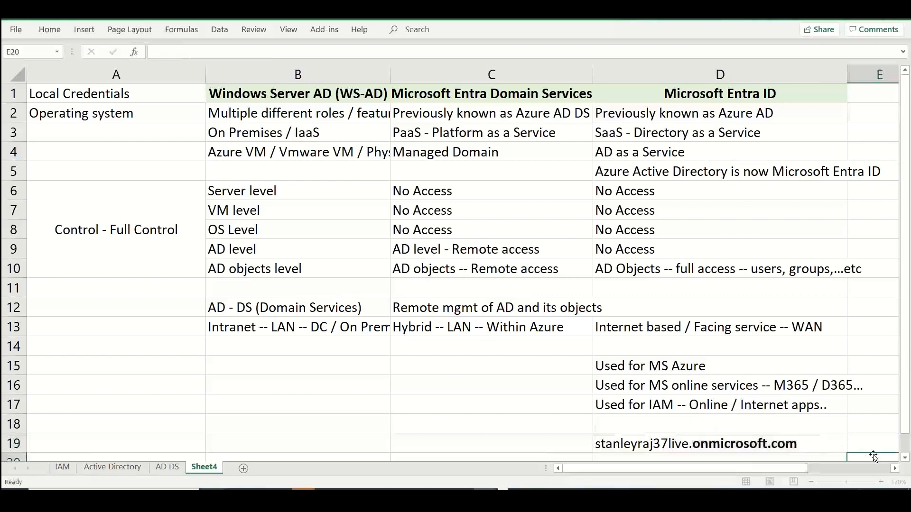
Enter "default domain" in cell E19 beside the onmicrosoft.com domain name
{"action": "left_click", "coordinate": [870, 441]}
{"action": "key", "text": "Right"}
{"action": "key", "text": "Right"}
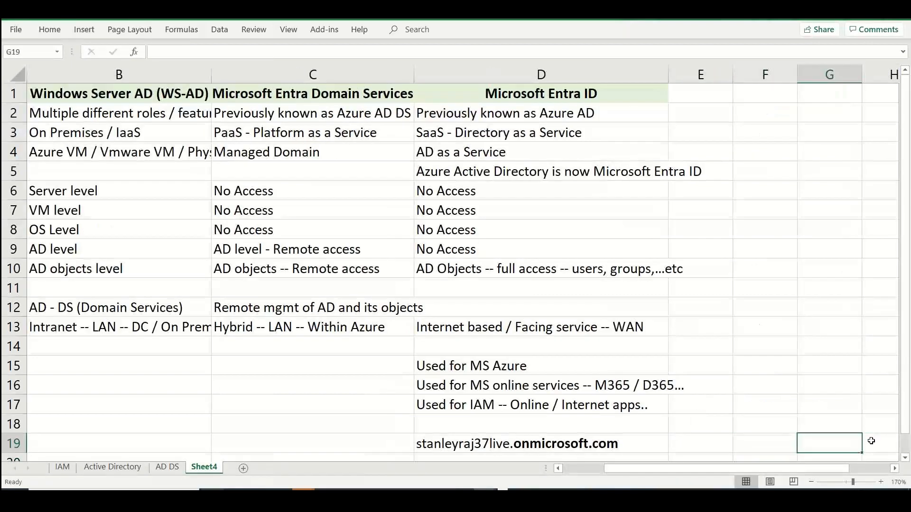
{"action": "key", "text": "Left"}
{"action": "key", "text": "Left"}
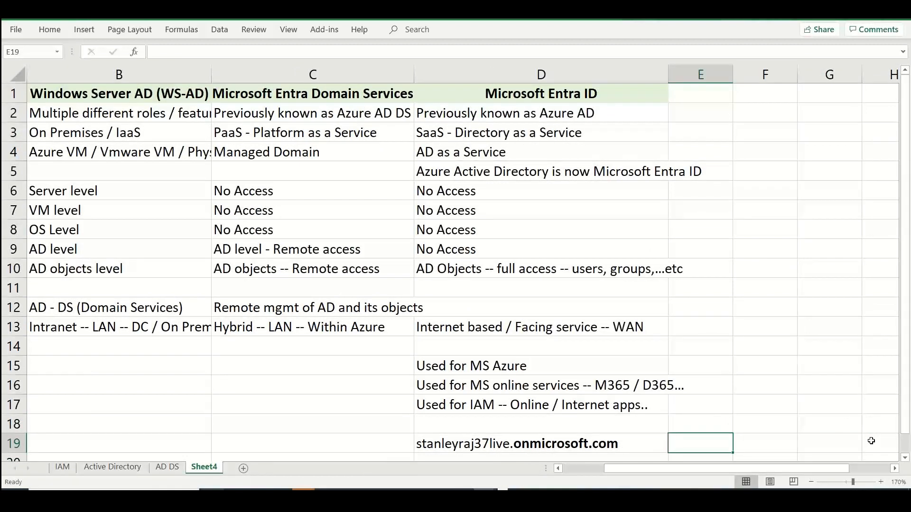
{"action": "type", "text": "defaul dom"}
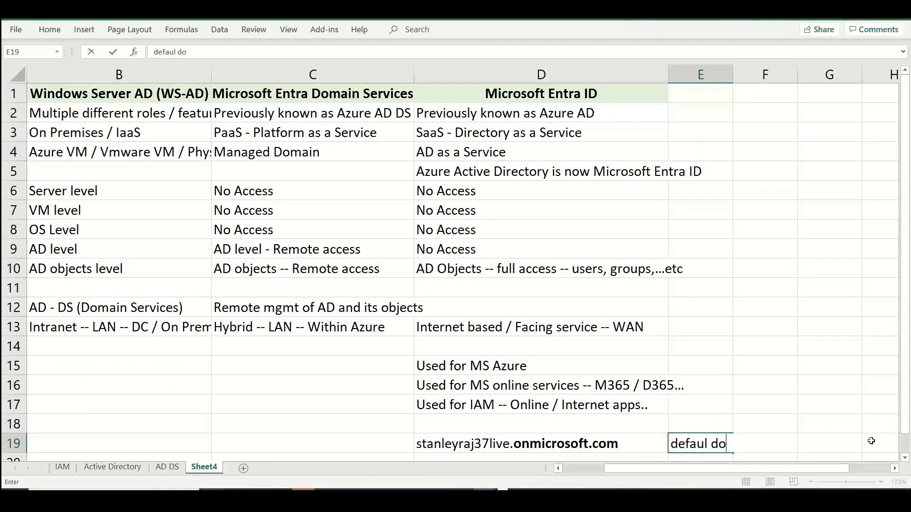
{"action": "key", "text": "BackSpace"}
{"action": "key", "text": "BackSpace"}
{"action": "key", "text": "BackSpace"}
{"action": "key", "text": "BackSpace"}
{"action": "type", "text": "t domain"}
{"action": "key", "text": "Return"}
{"action": "key", "text": "Tab"}
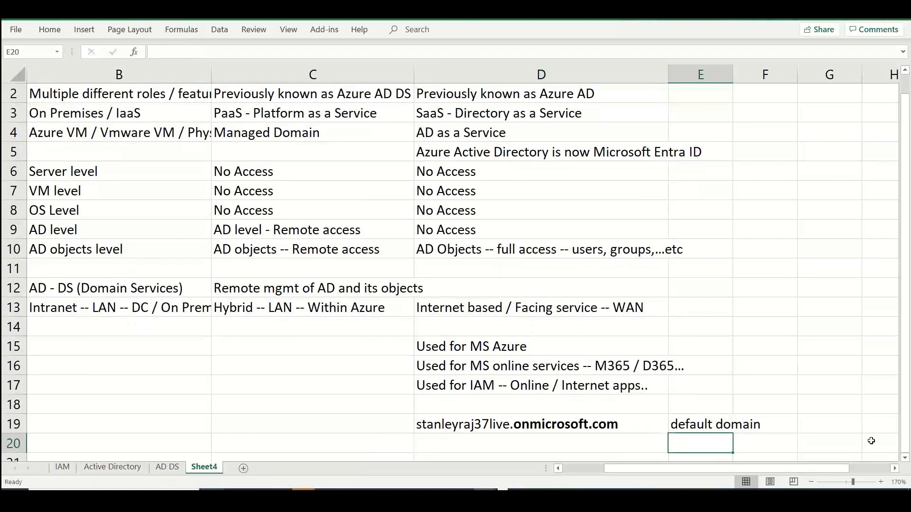
Enter "custom domains" in cell E20 below the default domain label
{"action": "type", "text": "custom doam"}
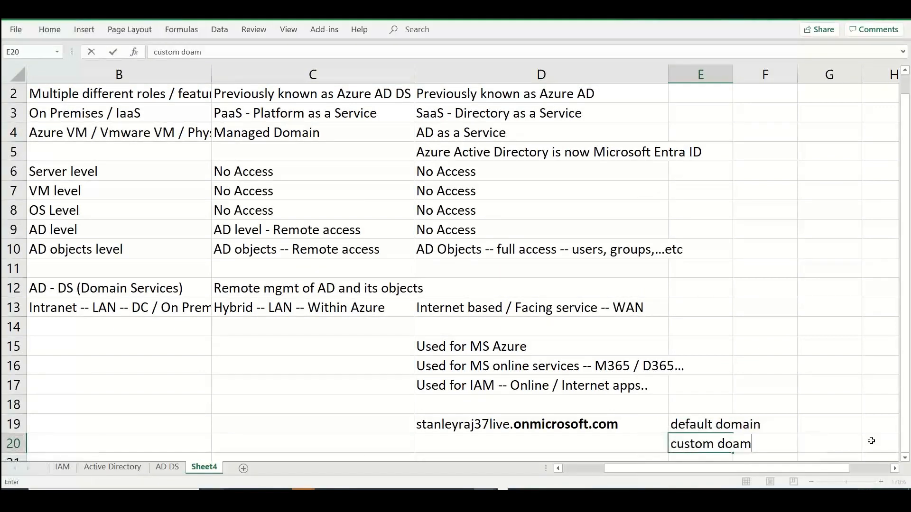
{"action": "key", "text": "BackSpace"}
{"action": "key", "text": "BackSpace"}
{"action": "type", "text": "mains"}
Return to the tenant's custom domain names in the Azure portal and examine the domain list and the form for adding a custom domain
{"action": "key", "text": "alt+Tab"}
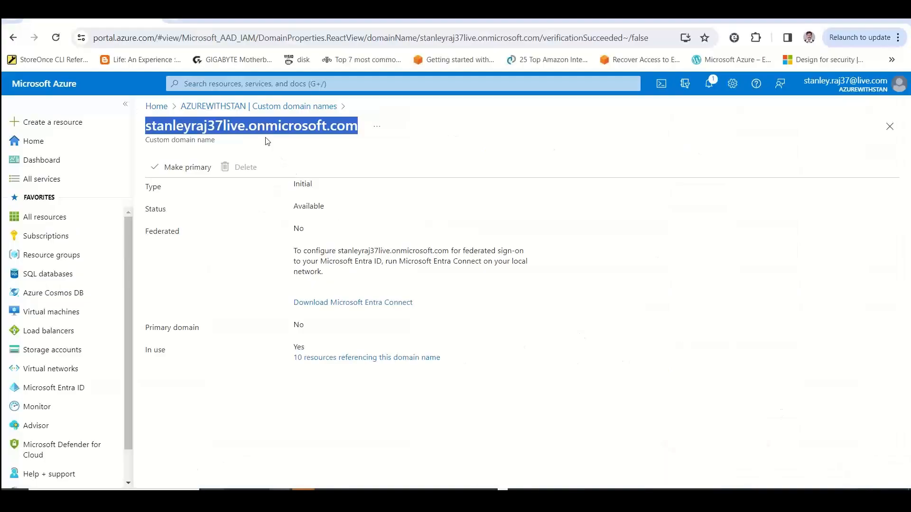
{"action": "left_click", "coordinate": [256, 107]}
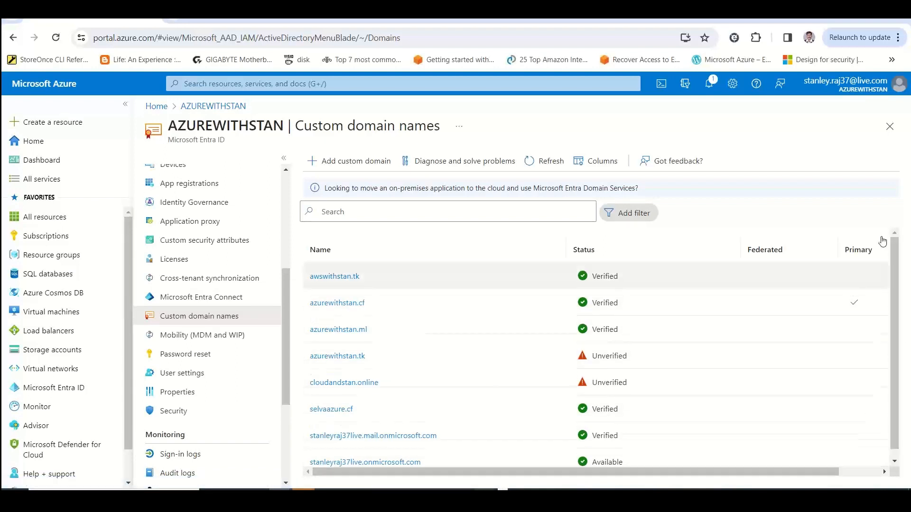
{"action": "scroll", "coordinate": [288, 264], "scroll_direction": "up", "scroll_amount": 1}
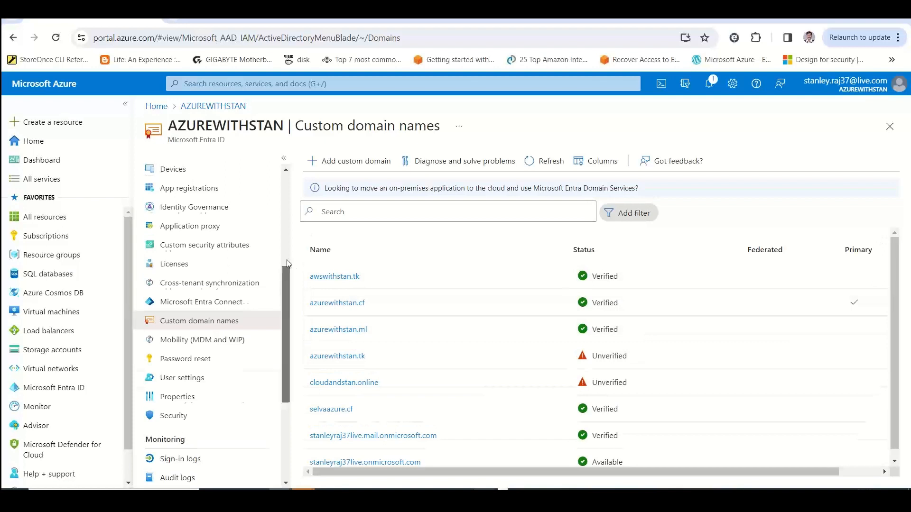
{"action": "left_click_drag", "start_coordinate": [288, 263], "coordinate": [290, 180]}
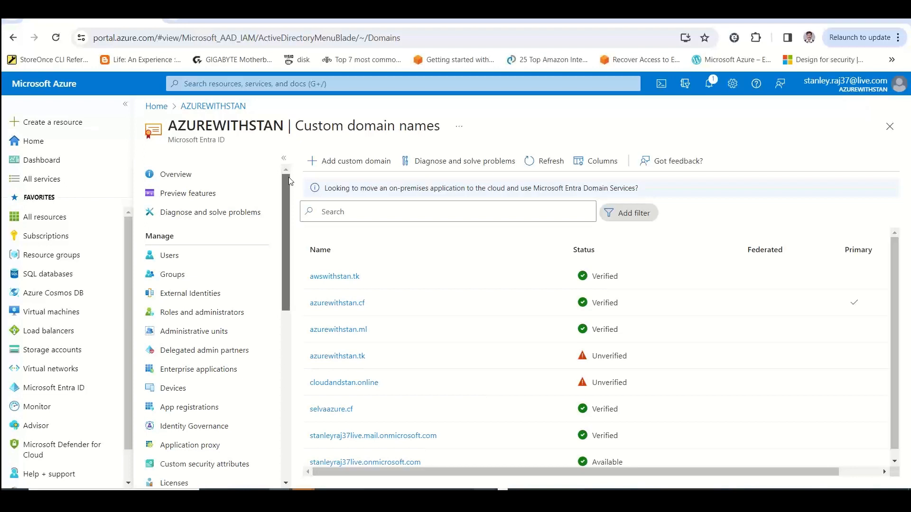
{"action": "left_click", "coordinate": [338, 161]}
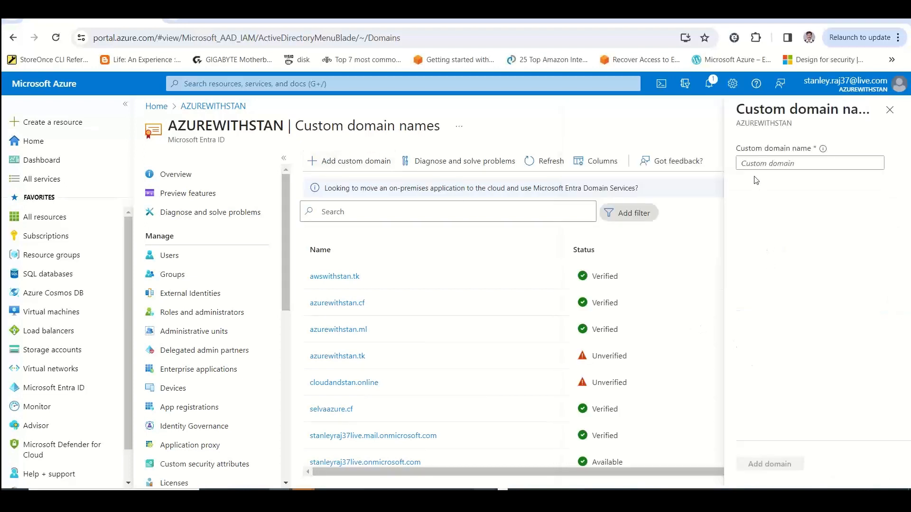
{"action": "left_click", "coordinate": [889, 110]}
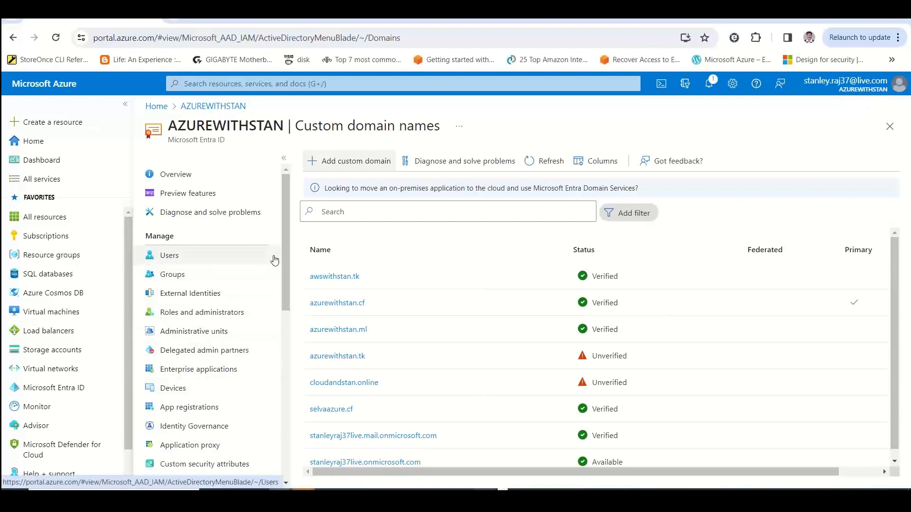
{"action": "left_click_drag", "start_coordinate": [285, 259], "coordinate": [286, 190]}
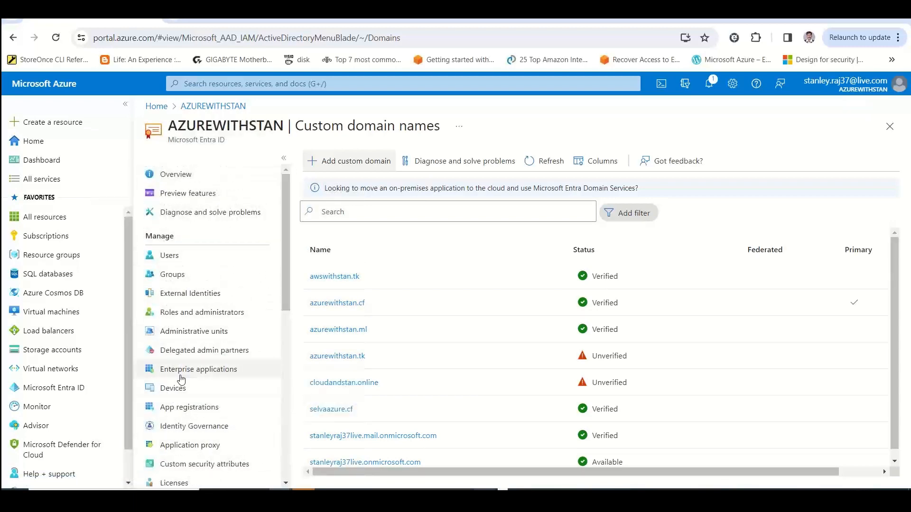
Switch to the Excel sheet and extend the text in cell B9 to "AD level / AD database level"
{"action": "key", "text": "alt+Tab"}
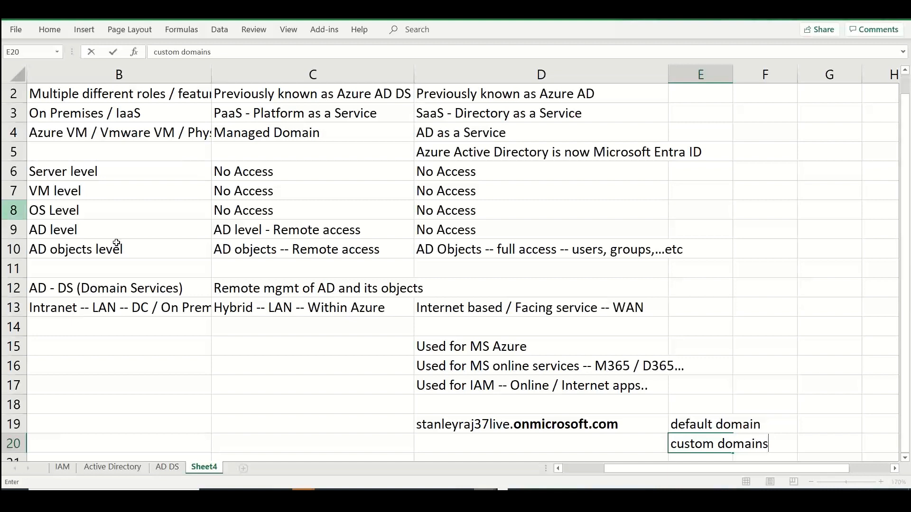
{"action": "double_click", "coordinate": [100, 229]}
{"action": "type", "text": "/ AD database level"}
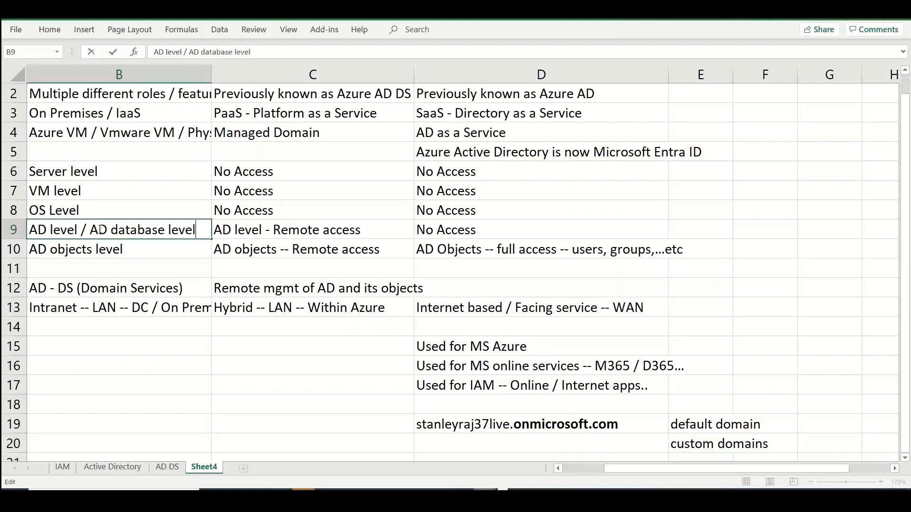
Examine the Windows Server AD control levels in column B against the access entries in columns C and D
{"action": "left_click", "coordinate": [465, 224]}
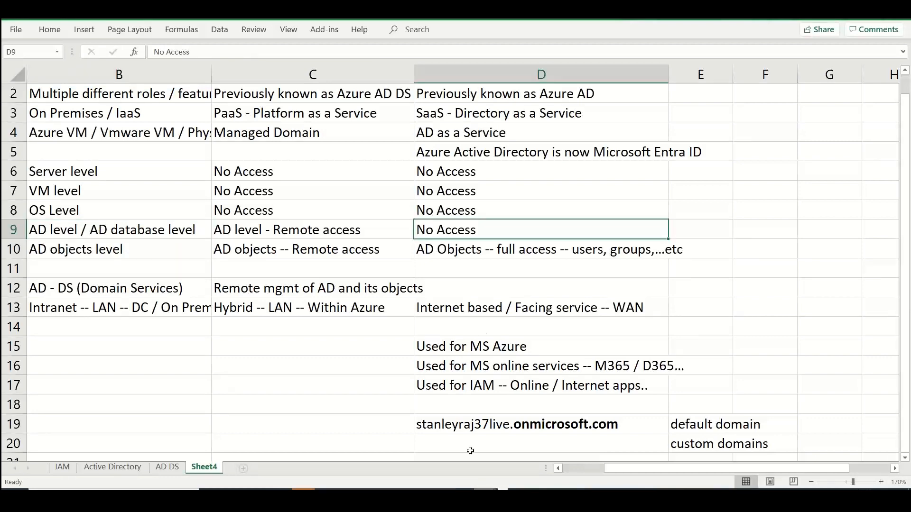
{"action": "left_click_drag", "start_coordinate": [618, 467], "coordinate": [571, 467]}
{"action": "left_click", "coordinate": [297, 233]}
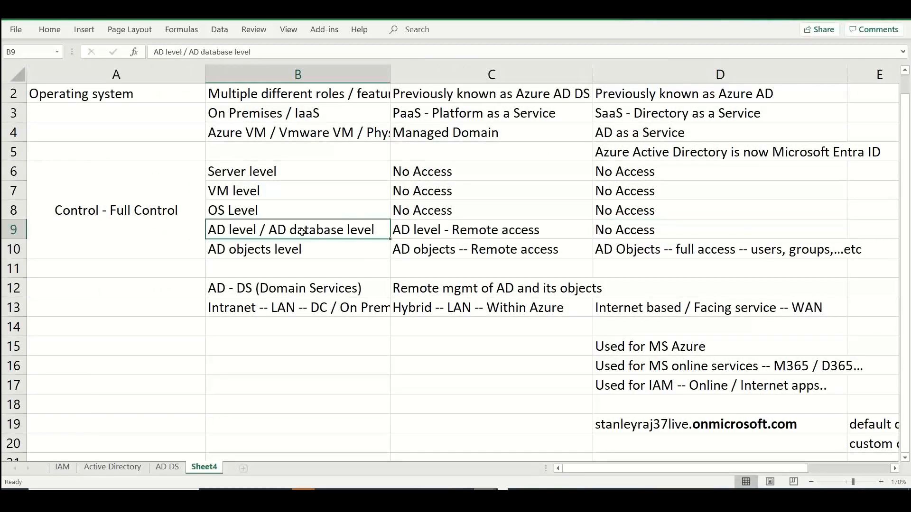
{"action": "left_click_drag", "start_coordinate": [283, 166], "coordinate": [287, 239]}
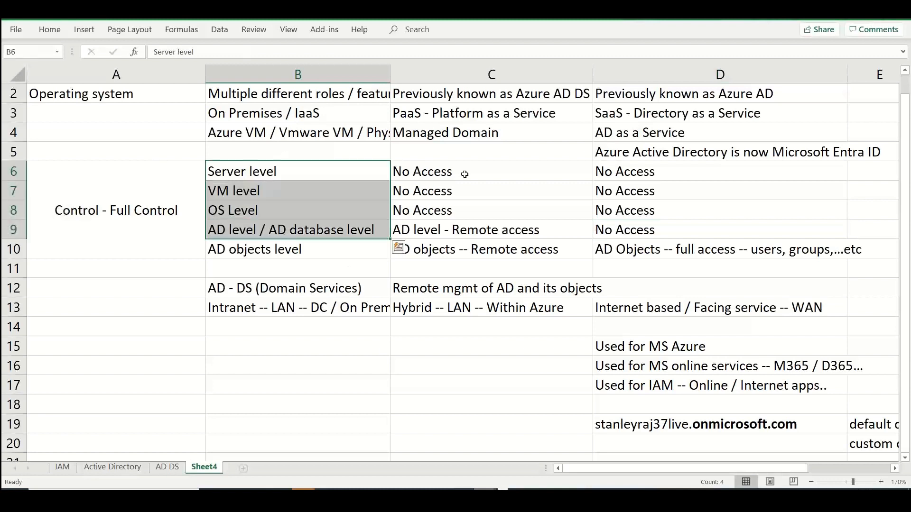
{"action": "left_click_drag", "start_coordinate": [486, 234], "coordinate": [487, 249]}
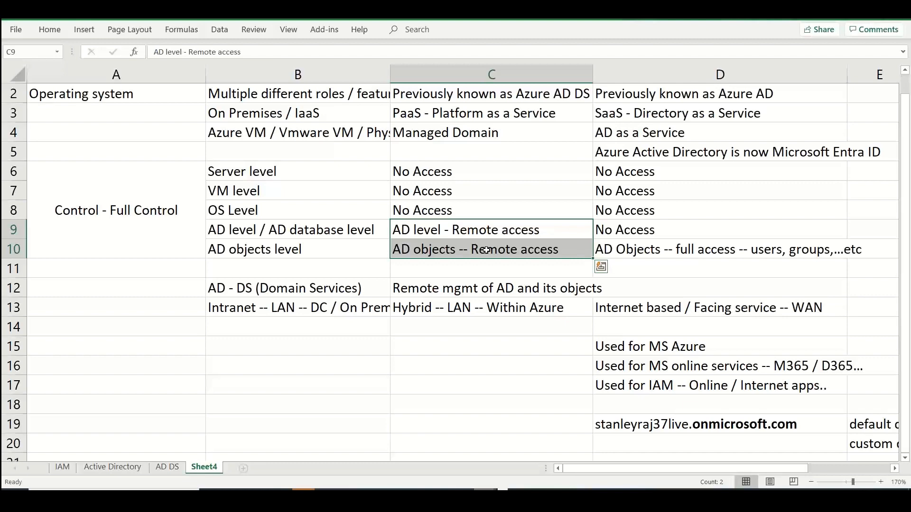
{"action": "left_click", "coordinate": [508, 135]}
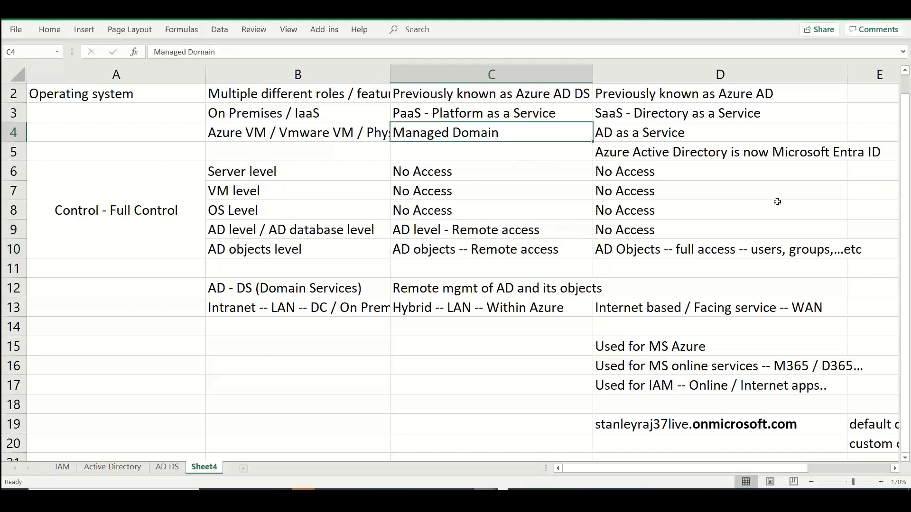
Enter "MS manages the VM / OS --" in cell C5 below the Managed Domain entry
{"action": "scroll", "coordinate": [430, 176], "scroll_direction": "up", "scroll_amount": 1}
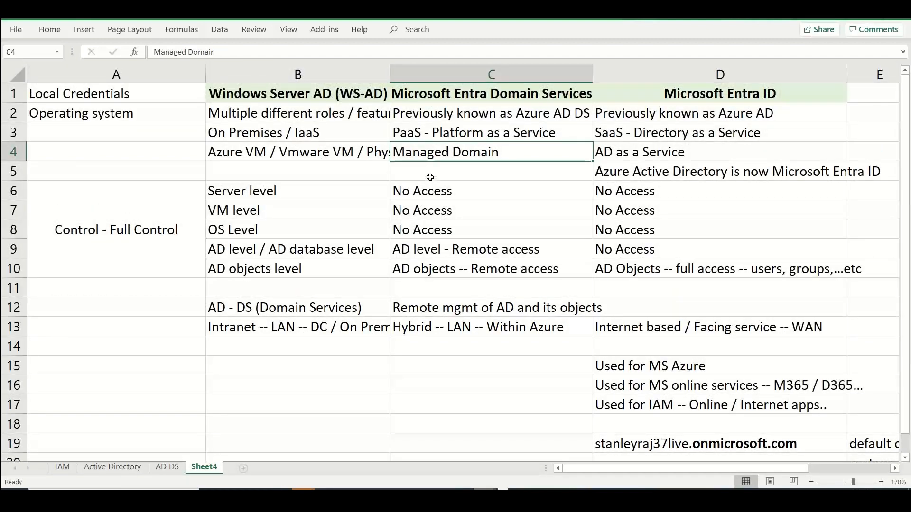
{"action": "left_click", "coordinate": [430, 176]}
{"action": "type", "text": "MS man"}
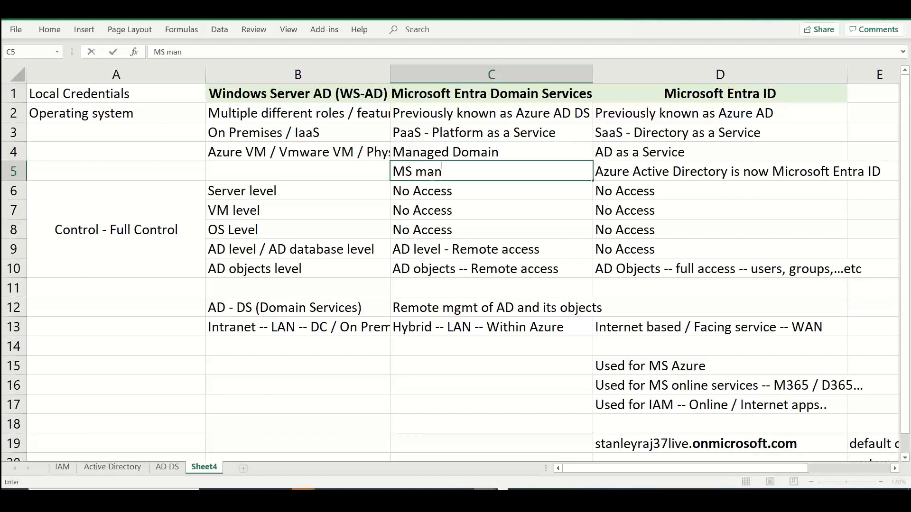
{"action": "type", "text": "ages the V"}
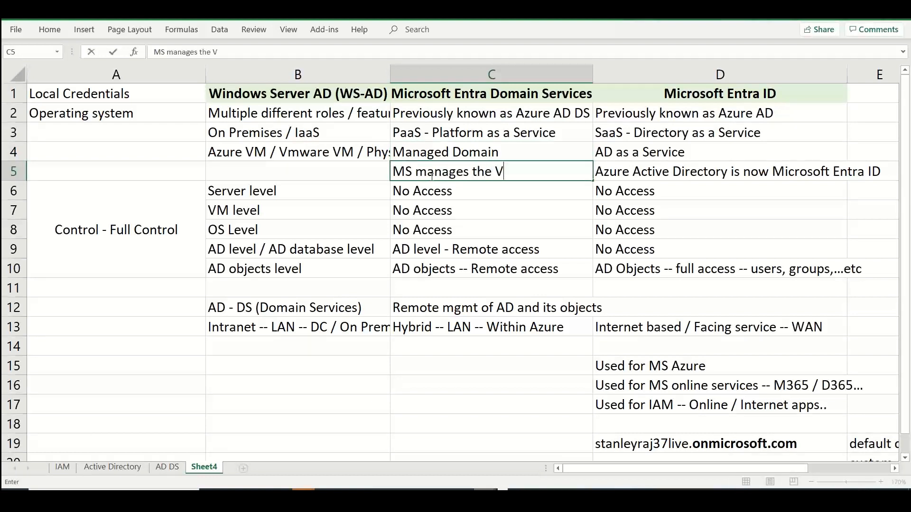
{"action": "type", "text": "M / OS --"}
Enter "MS manages the backup" in cell C18 of the Microsoft Entra Domain Services column
{"action": "left_click", "coordinate": [451, 421]}
{"action": "type", "text": "Bac"}
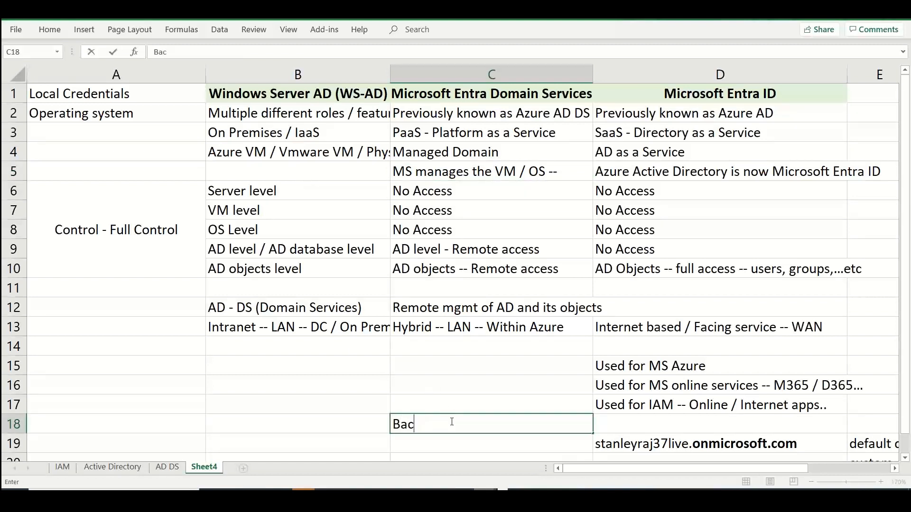
{"action": "key", "text": "BackSpace"}
{"action": "key", "text": "BackSpace"}
{"action": "key", "text": "BackSpace"}
{"action": "type", "text": "MS manag"}
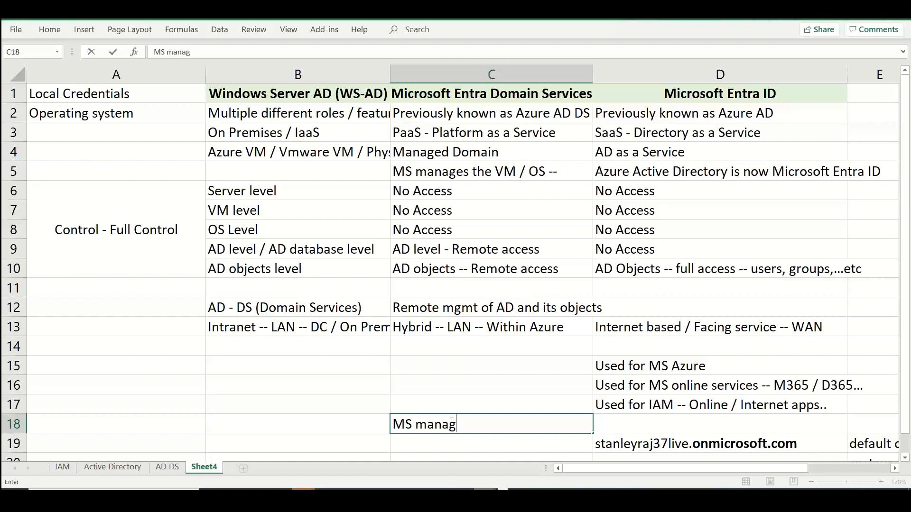
{"action": "type", "text": "es the backup"}
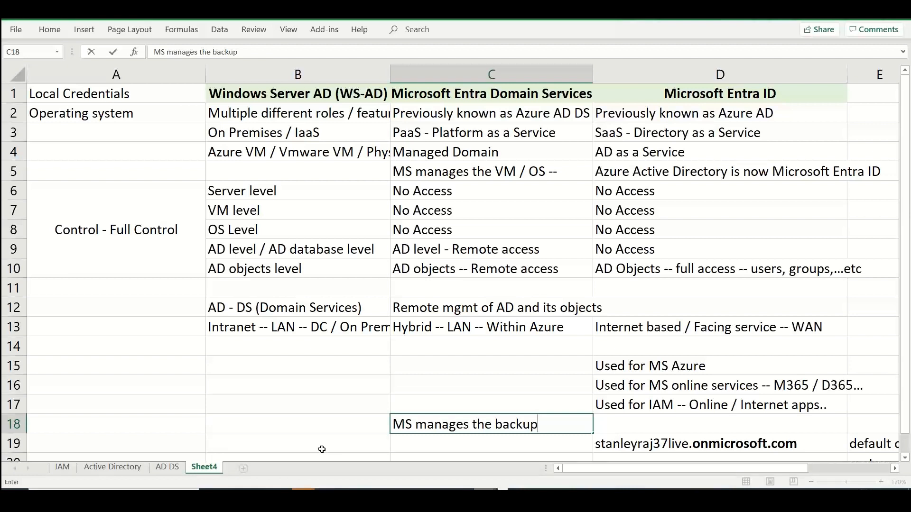
Enter "Customer manages the backup" in cell B18 of the Windows Server AD column
{"action": "left_click", "coordinate": [303, 424]}
{"action": "type", "text": "Customer manages te"}
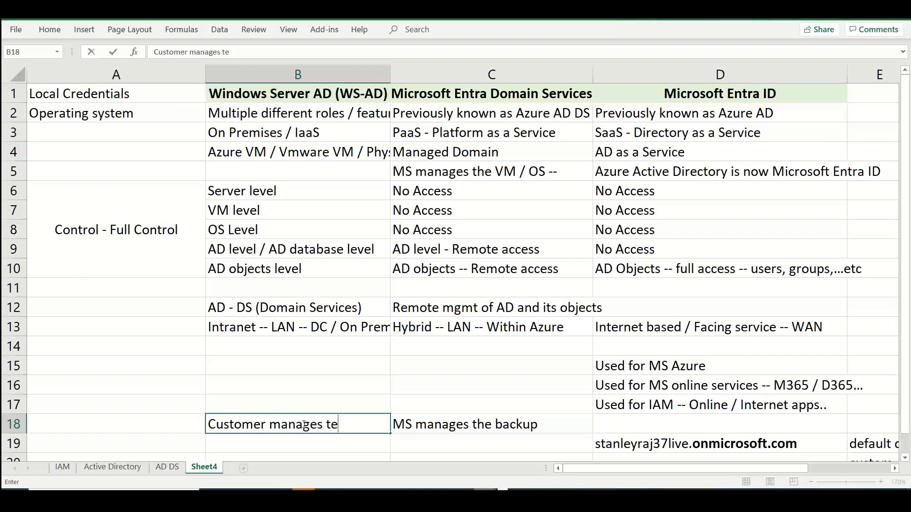
{"action": "key", "text": "BackSpace"}
{"action": "type", "text": "he backup"}
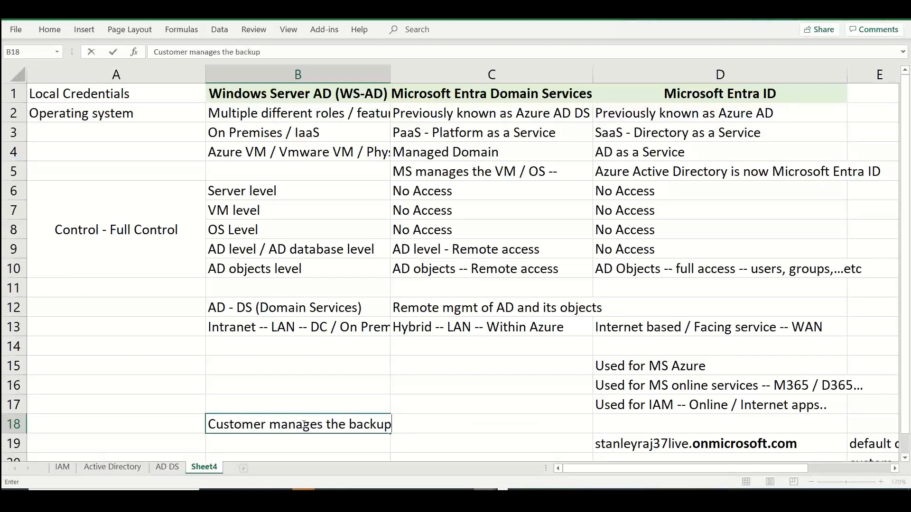
{"action": "key", "text": "Return"}
Enter "Customer -- patching / upgrade" in cell B19 below the customer backup entry
{"action": "type", "text": "Customer "}
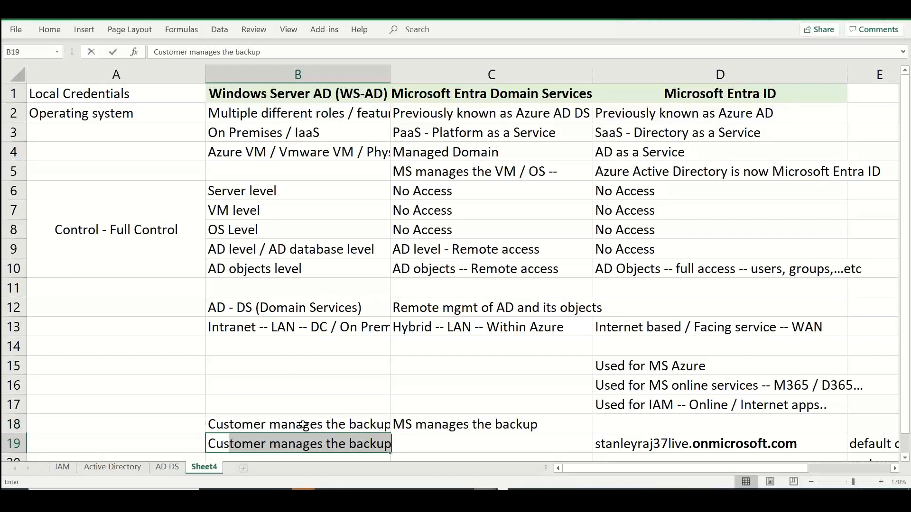
{"action": "type", "text": "-- "}
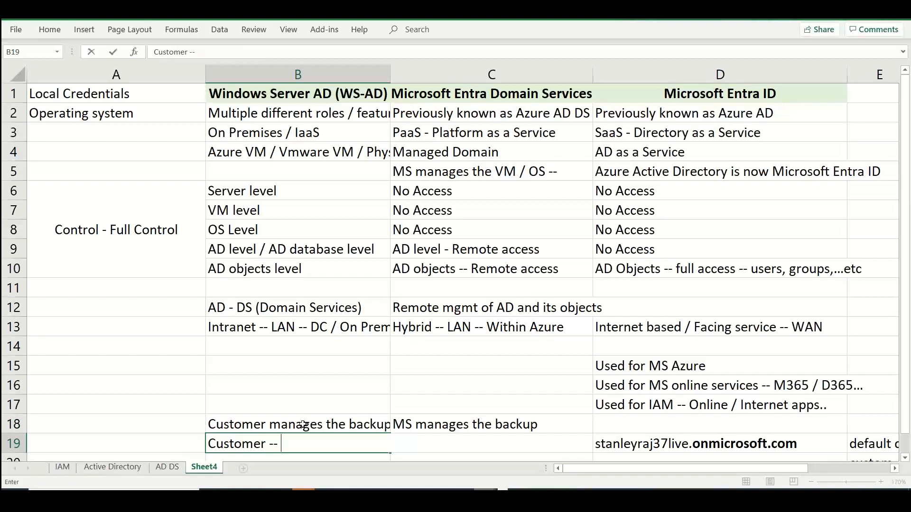
{"action": "type", "text": "patching / upgrade"}
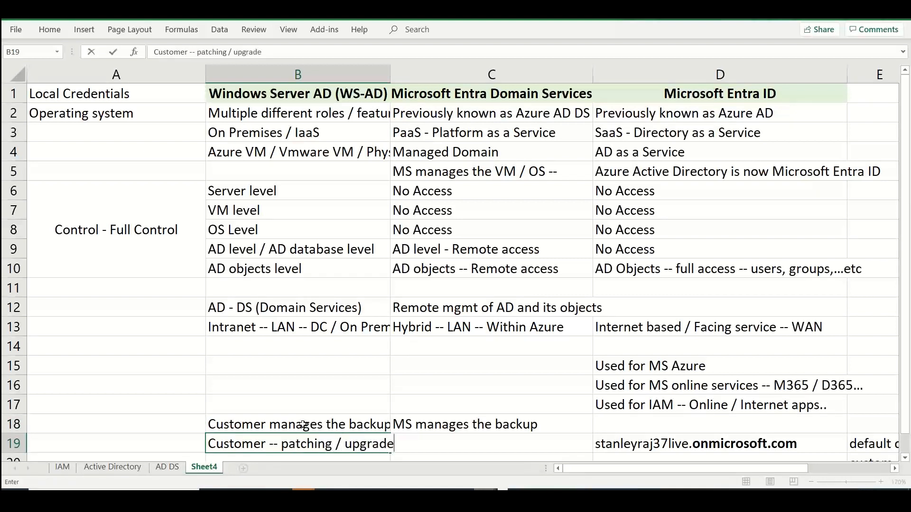
{"action": "key", "text": "Return"}
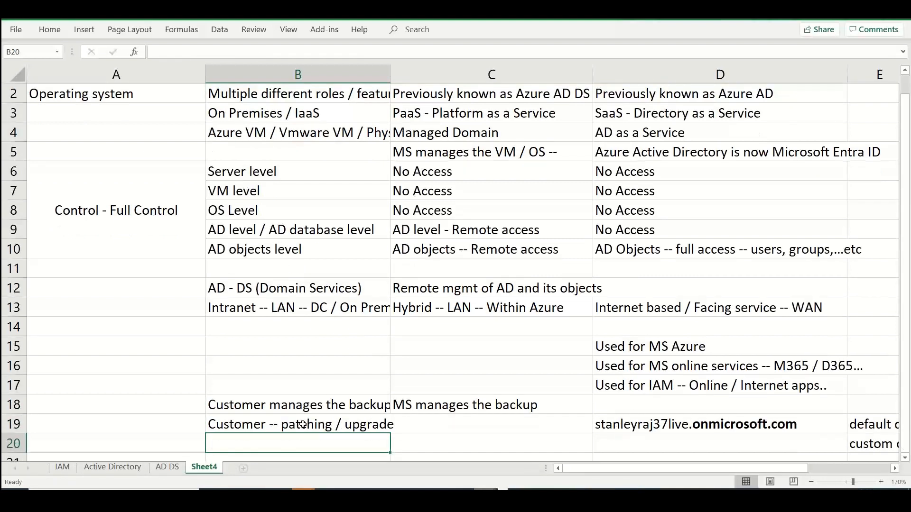
Enter "customer -- monitor / maintain" in cell B20 below the patching entry
{"action": "type", "text": "customer -- monitor"}
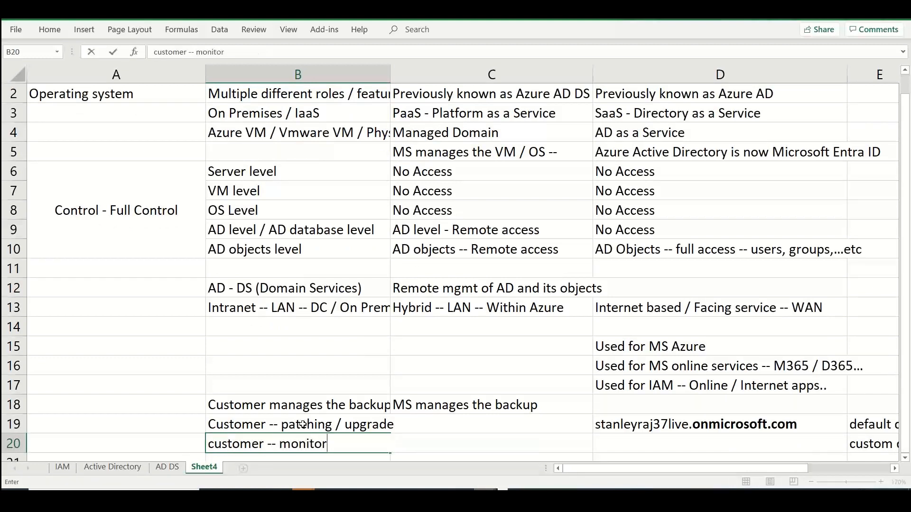
{"action": "type", "text": " / mai"}
{"action": "type", "text": "nten"}
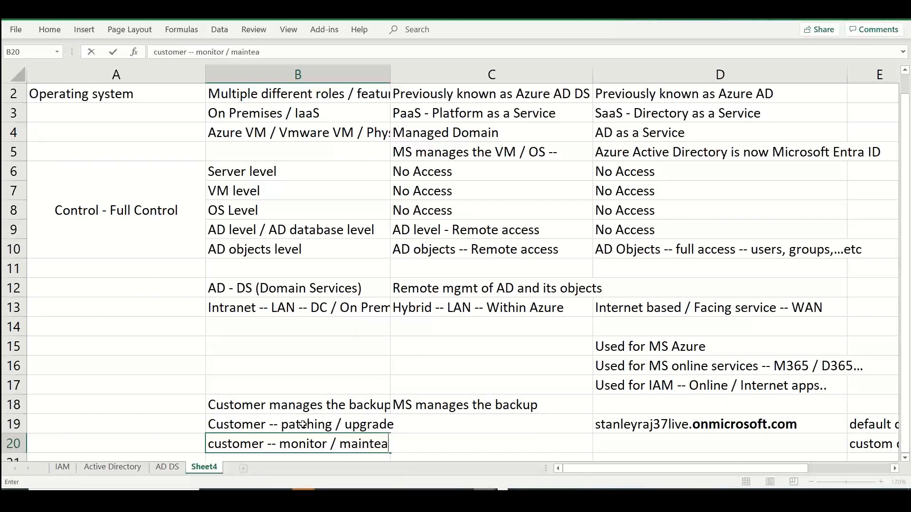
{"action": "key", "text": "BackSpace"}
{"action": "key", "text": "BackSpace"}
{"action": "type", "text": "ain"}
Enter "MS manages the updates" in cell C19 beside the customer patching entry
{"action": "key", "text": "Up"}
{"action": "key", "text": "Right"}
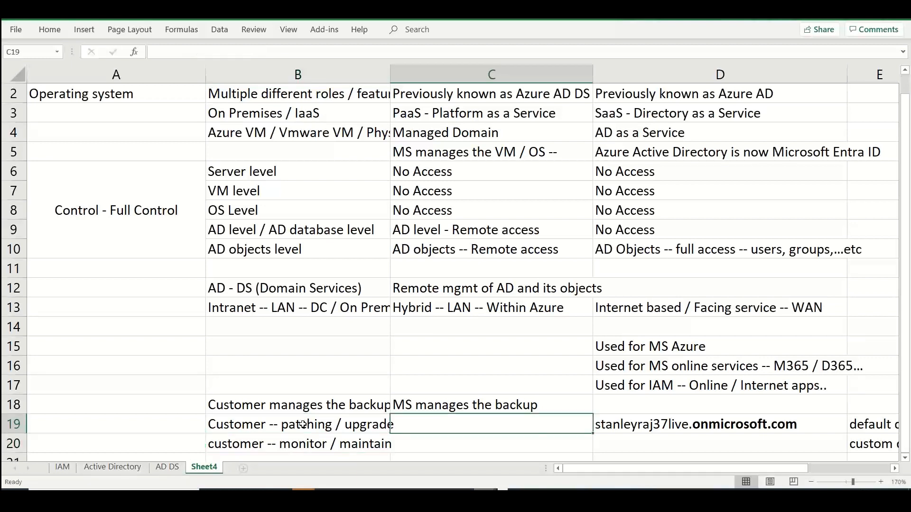
{"action": "type", "text": "MS manages "}
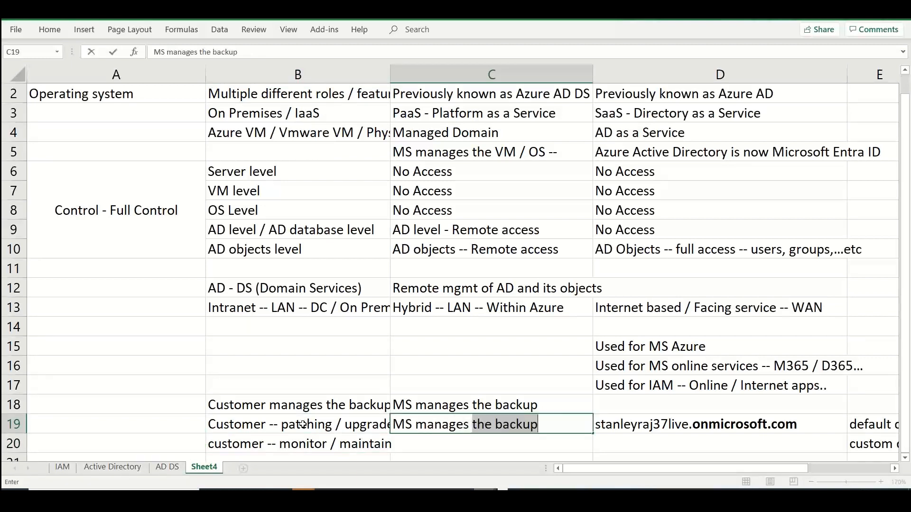
{"action": "type", "text": "the updates"}
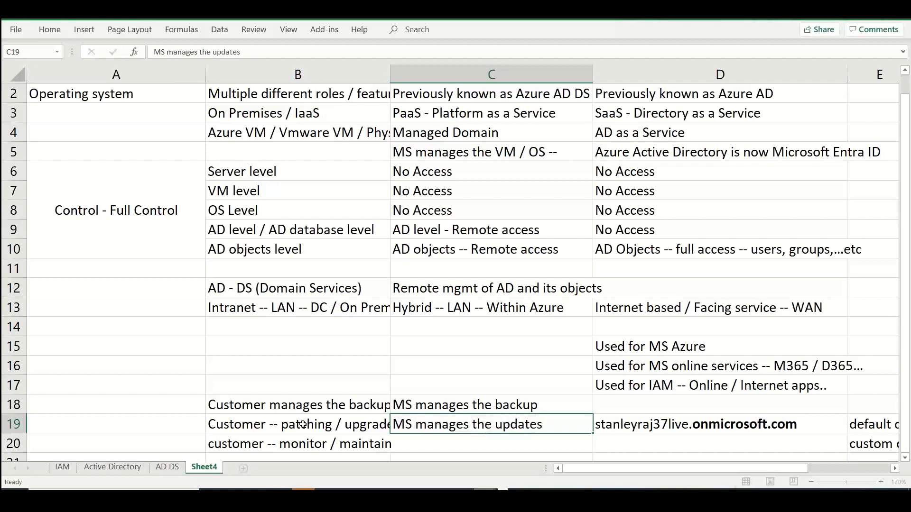
{"action": "key", "text": "Return"}
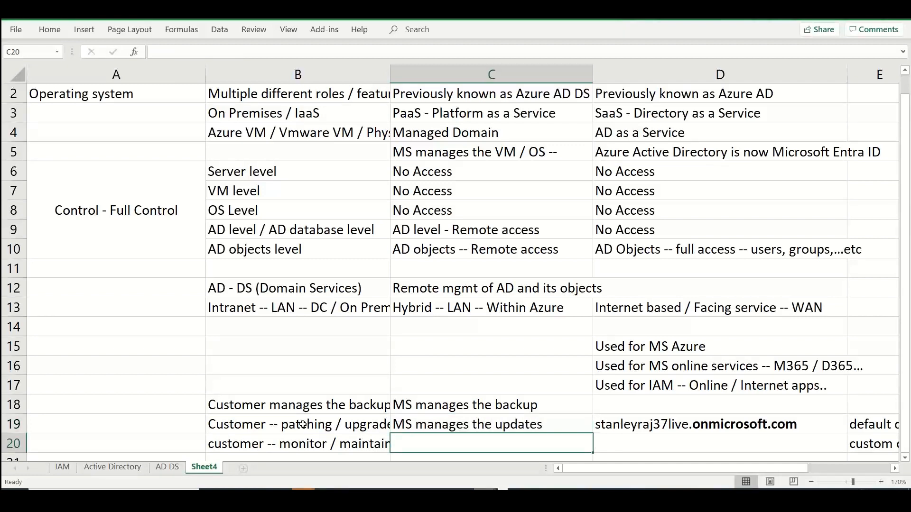
Enter "MS -- monitor / Maintain" in cell C20 below the updates entry
{"action": "type", "text": "MS -- mont"}
{"action": "type", "text": "r"}
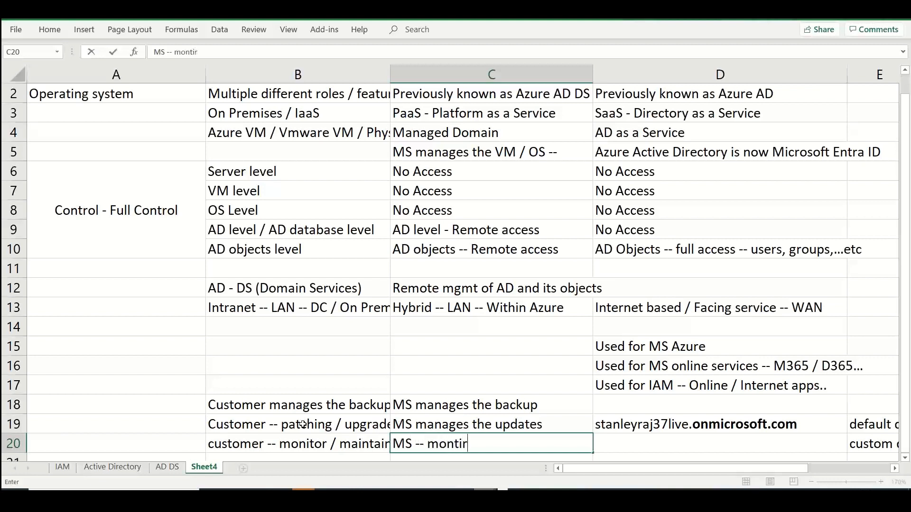
{"action": "type", "text": "o"}
{"action": "key", "text": "BackSpace"}
{"action": "key", "text": "BackSpace"}
{"action": "key", "text": "BackSpace"}
{"action": "type", "text": "itor / Maintain"}
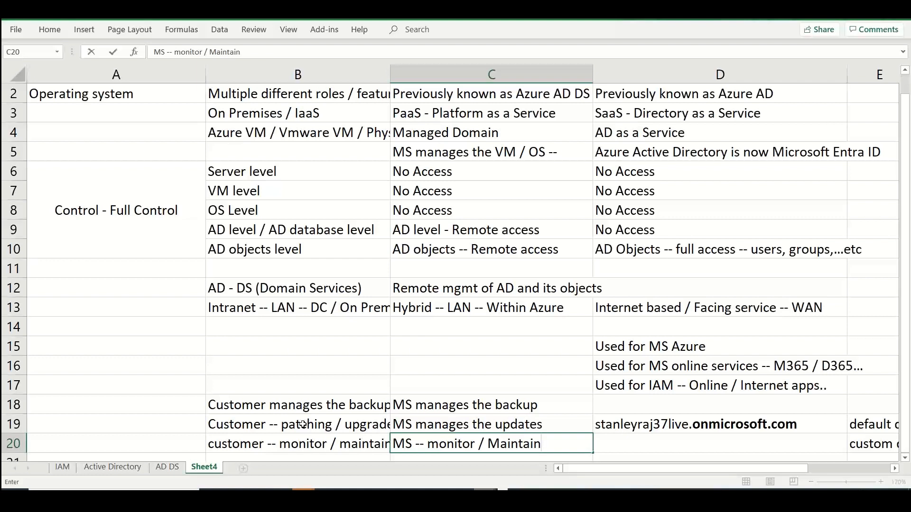
{"action": "left_click", "coordinate": [429, 230]}
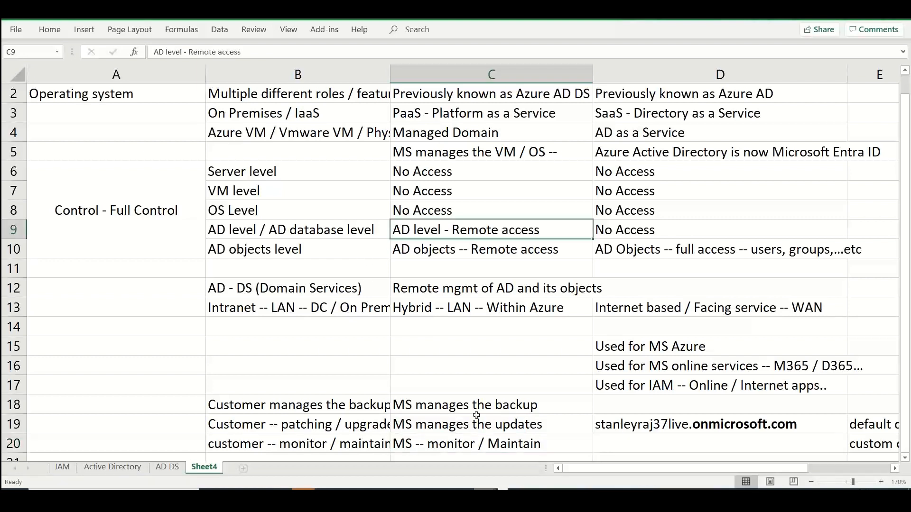
Enter "AD role / DB -- remote mgmt" in cell C22 of the Microsoft Entra Domain Services column
{"action": "left_click", "coordinate": [433, 376]}
{"action": "key", "text": "Down"}
{"action": "key", "text": "Down"}
{"action": "key", "text": "Down"}
{"action": "key", "text": "Down"}
{"action": "key", "text": "Down"}
{"action": "key", "text": "Down"}
{"action": "key", "text": "Down"}
{"action": "key", "text": "Down"}
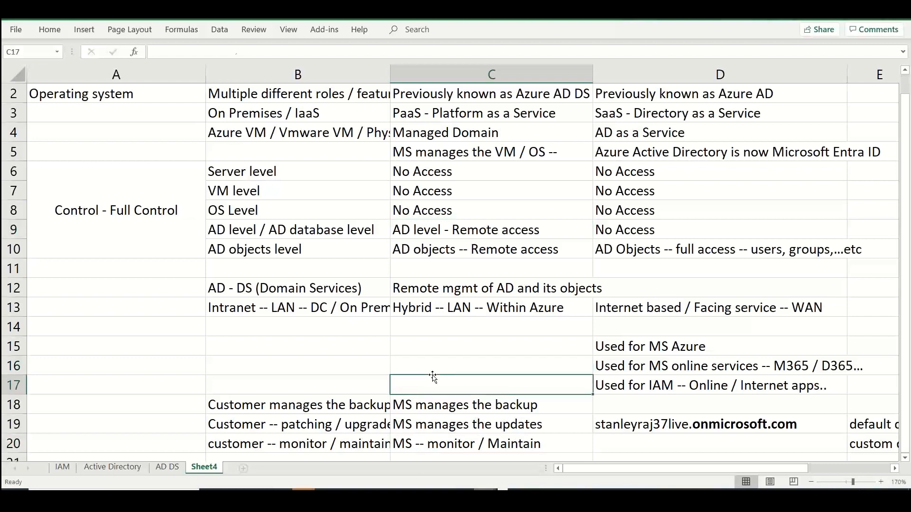
{"action": "key", "text": "Up"}
{"action": "key", "text": "Up"}
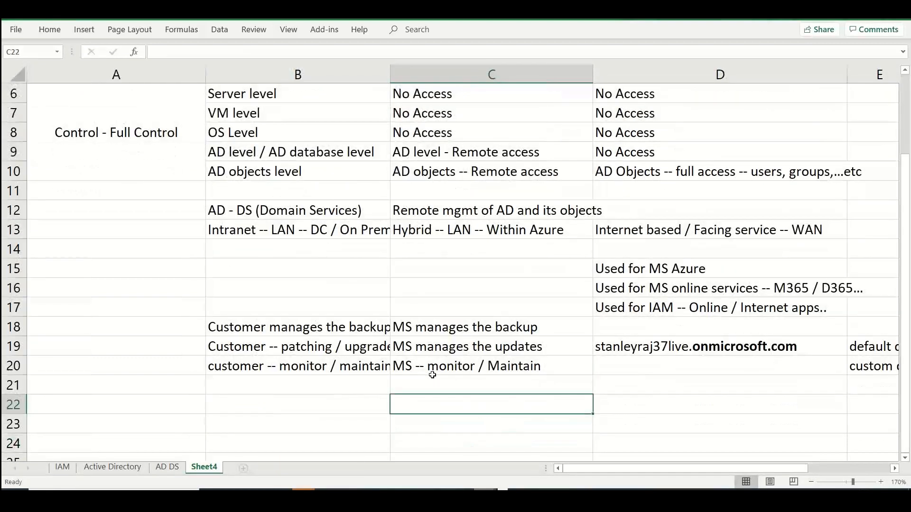
{"action": "type", "text": "AD"}
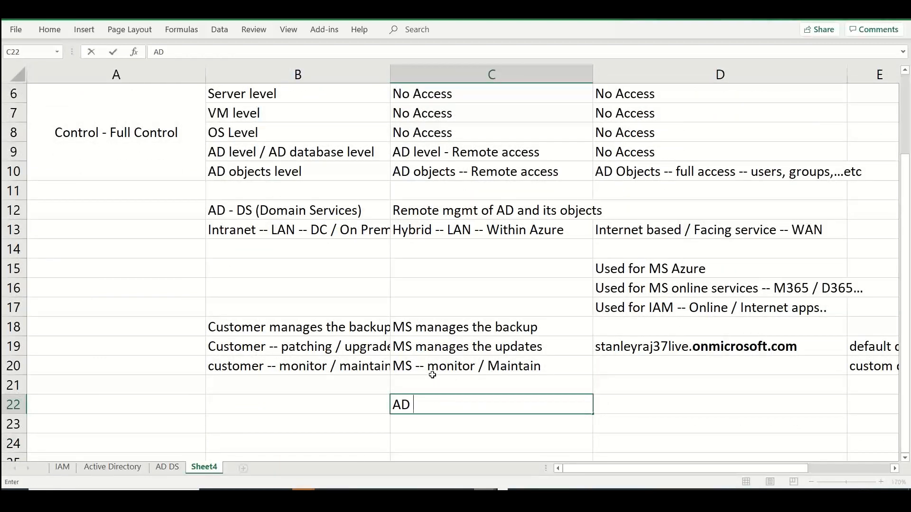
{"action": "type", "text": " role / DB"}
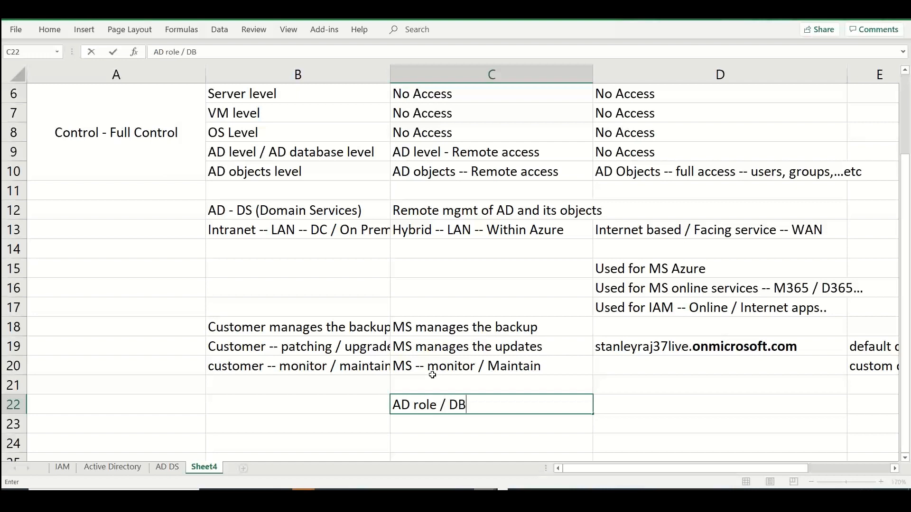
{"action": "type", "text": " -- remote mgmt"}
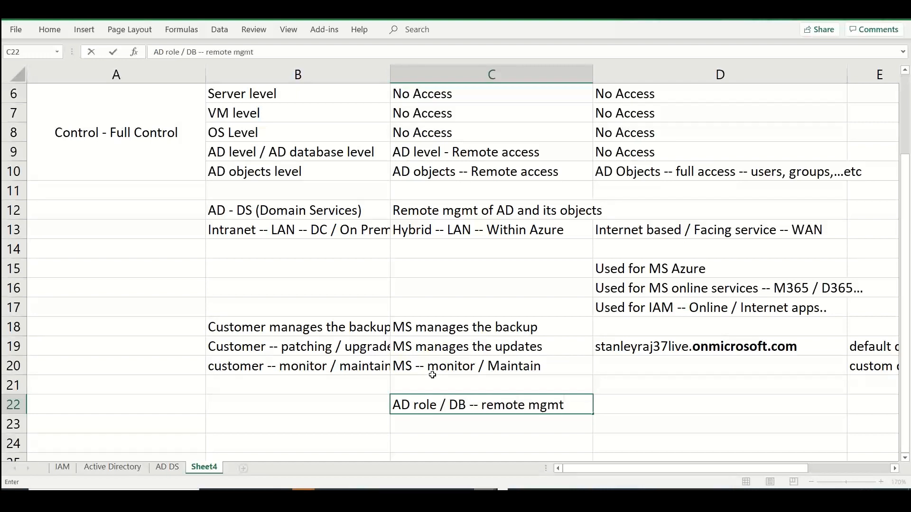
{"action": "key", "text": "Return"}
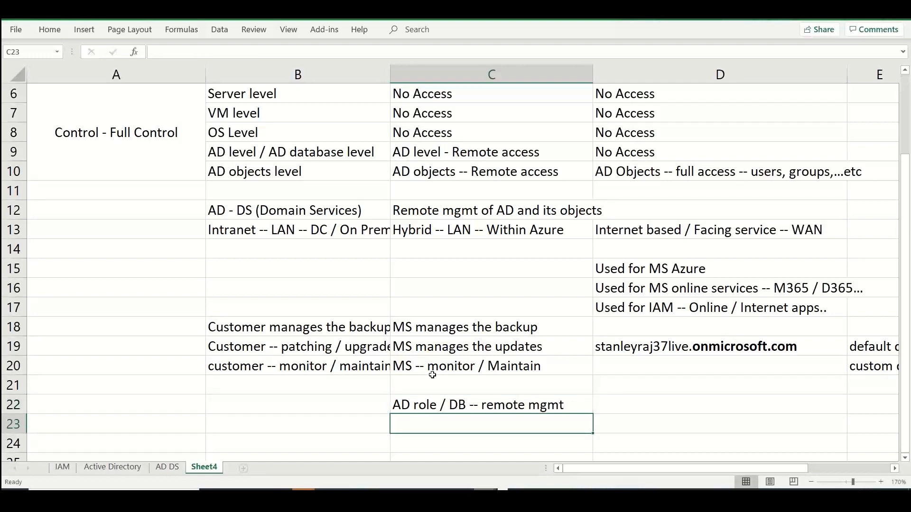
Enter "MMC -- MS management console" in cell C23 below the AD role / DB entry
{"action": "type", "text": "MMC -- Mi"}
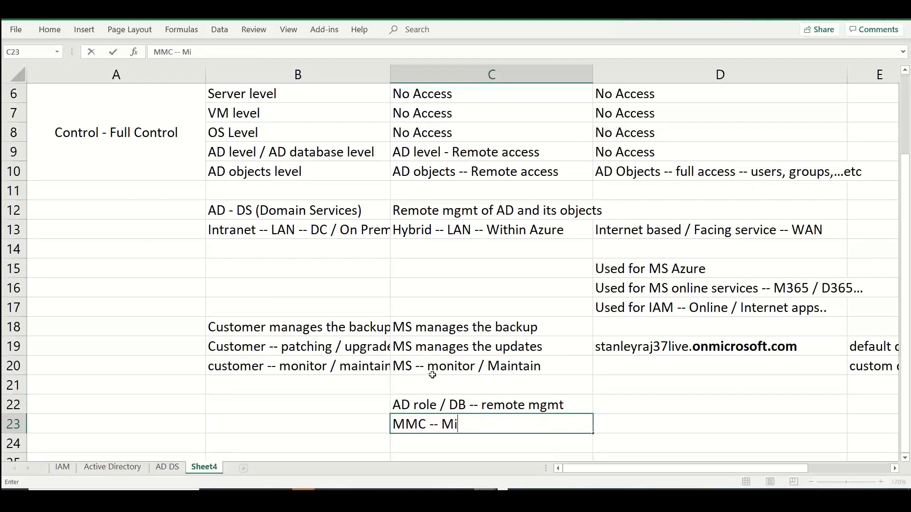
{"action": "key", "text": "BackSpace"}
{"action": "type", "text": "S managem"}
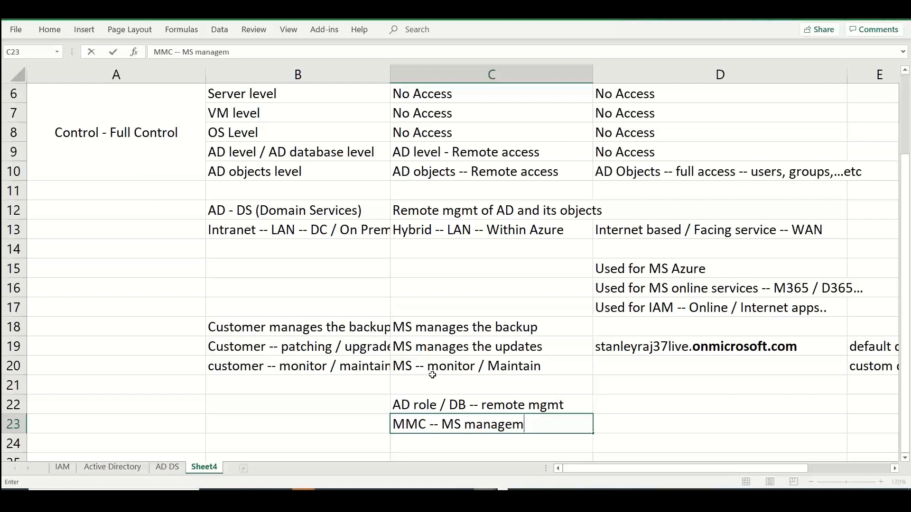
{"action": "type", "text": "ent console"}
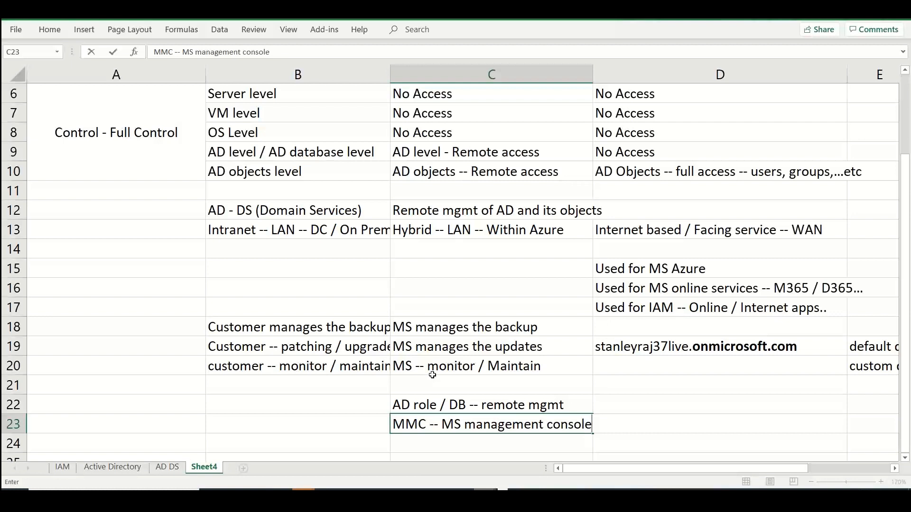
{"action": "left_click_drag", "start_coordinate": [908, 268], "coordinate": [908, 116]}
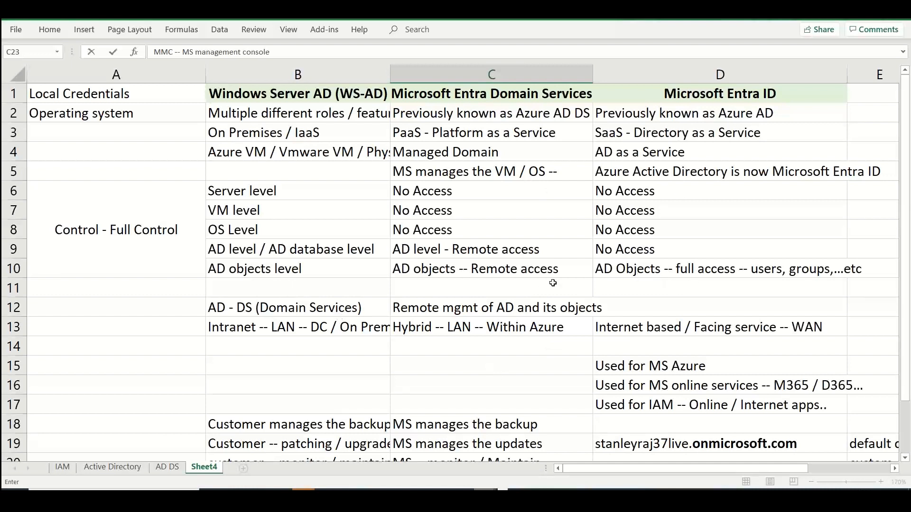
{"action": "key", "text": "Tab"}
{"action": "key", "text": "Tab"}
{"action": "key", "text": "Tab"}
{"action": "key", "text": "Tab"}
{"action": "key", "text": "Tab"}
{"action": "key", "text": "Tab"}
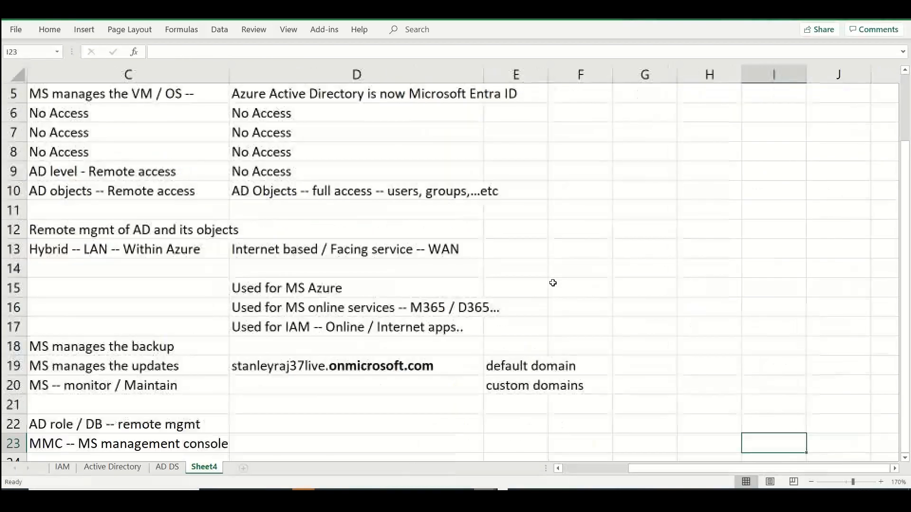
Enter the row label "Protocol -- Authentication" in cell A25
{"action": "key", "text": "Left"}
{"action": "key", "text": "Left"}
{"action": "key", "text": "Left"}
{"action": "key", "text": "Left"}
{"action": "key", "text": "Left"}
{"action": "key", "text": "Left"}
{"action": "key", "text": "Left"}
{"action": "key", "text": "Left"}
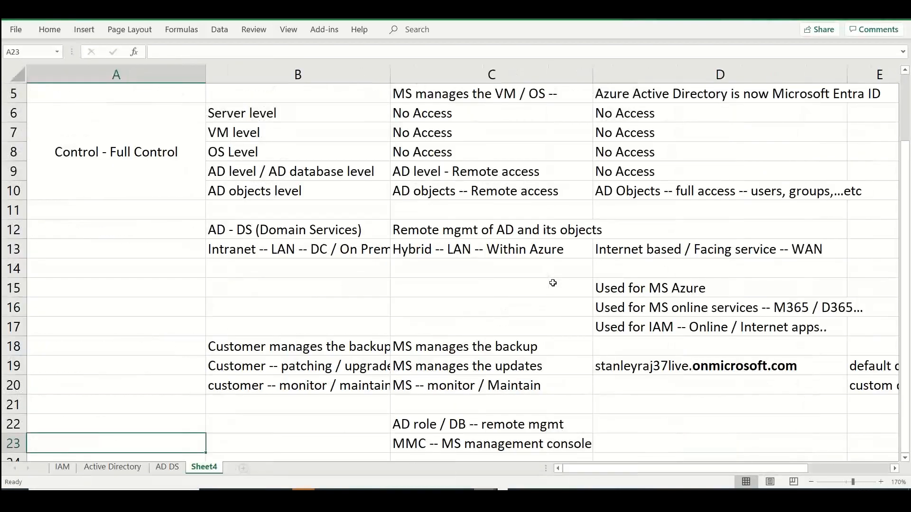
{"action": "key", "text": "Down"}
{"action": "key", "text": "Down"}
{"action": "scroll", "coordinate": [552, 283], "scroll_direction": "down", "scroll_amount": 2}
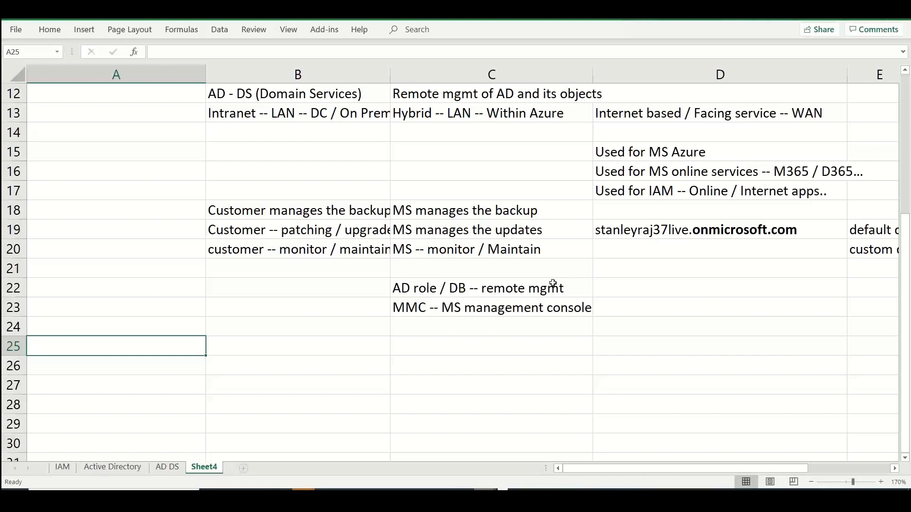
{"action": "type", "text": "a"}
{"action": "key", "text": "BackSpace"}
{"action": "type", "text": "Proto"}
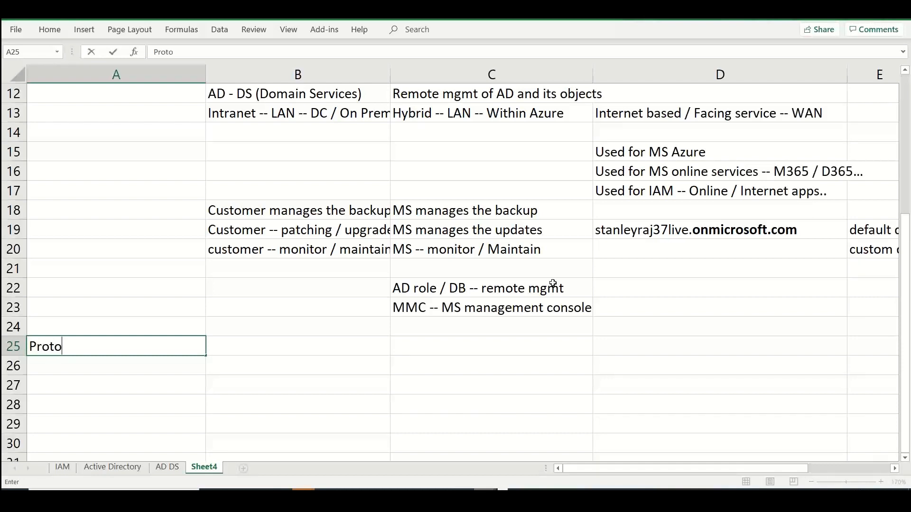
{"action": "type", "text": "col -- Authenticati"}
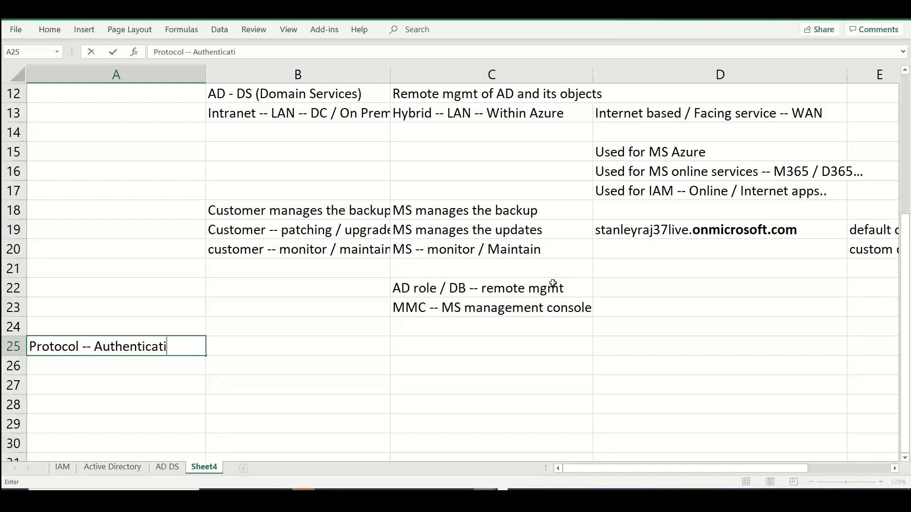
{"action": "type", "text": "on"}
{"action": "key", "text": "Tab"}
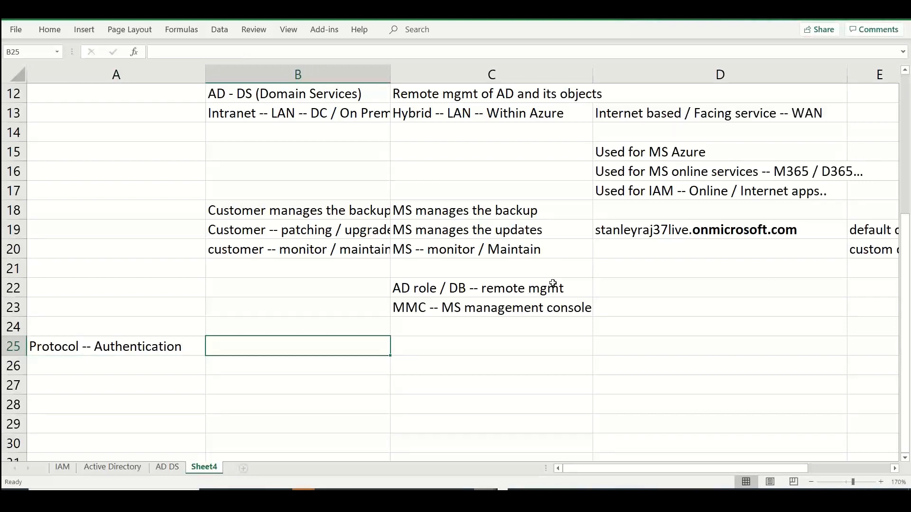
Enter "NT LM / Kerberos" in cell B25 beside the authentication protocol label and make only the word "Kerberos" bold
{"action": "type", "text": "NT LM / "}
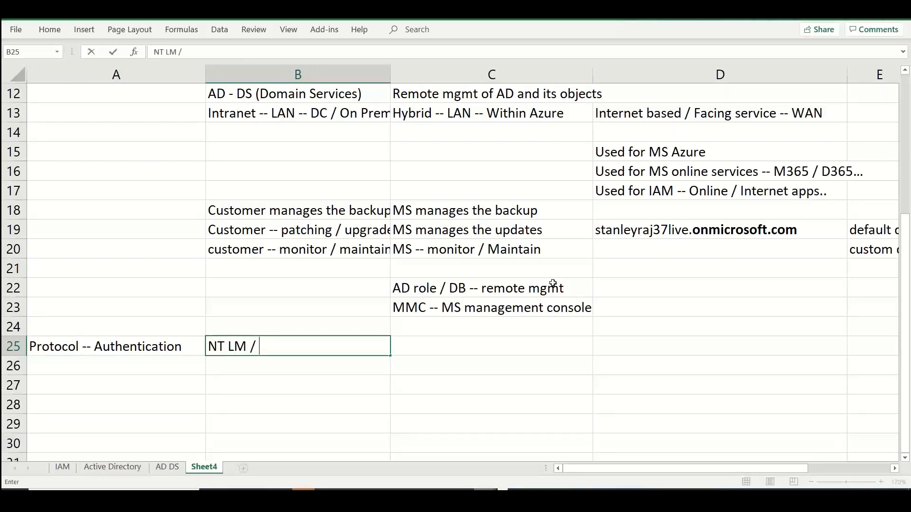
{"action": "type", "text": "Kerberos"}
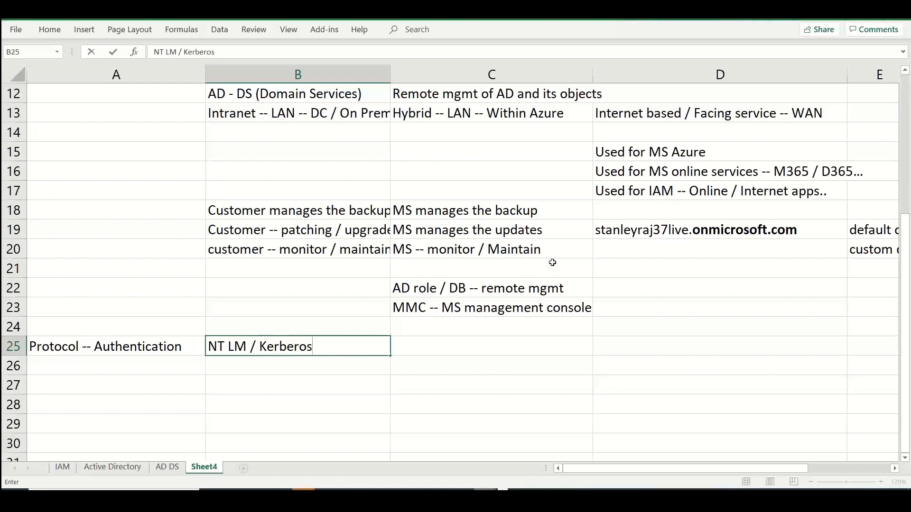
{"action": "double_click", "coordinate": [290, 349]}
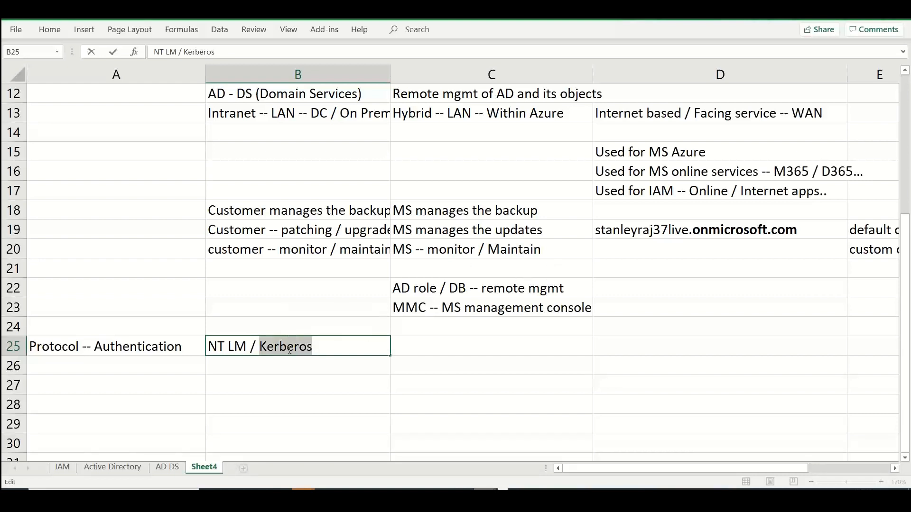
{"action": "key", "text": "ctrl+b"}
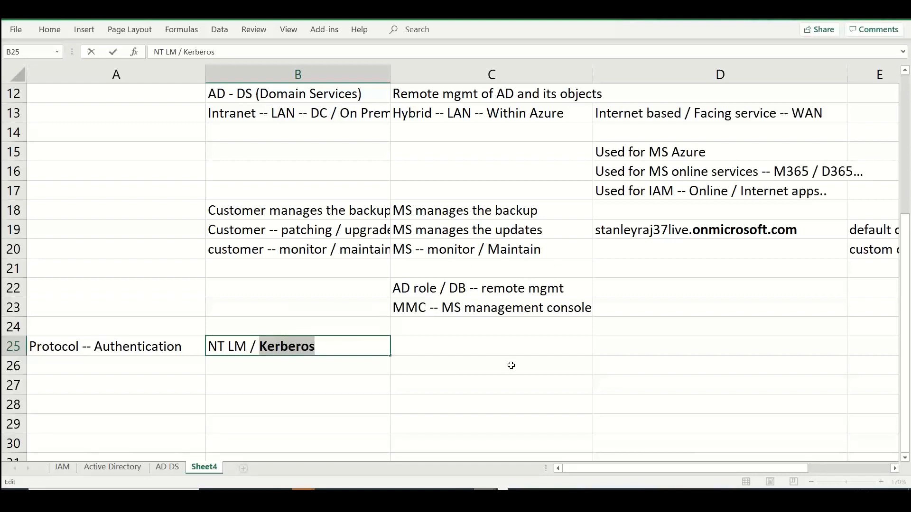
{"action": "left_click", "coordinate": [332, 348]}
{"action": "left_click", "coordinate": [291, 326]}
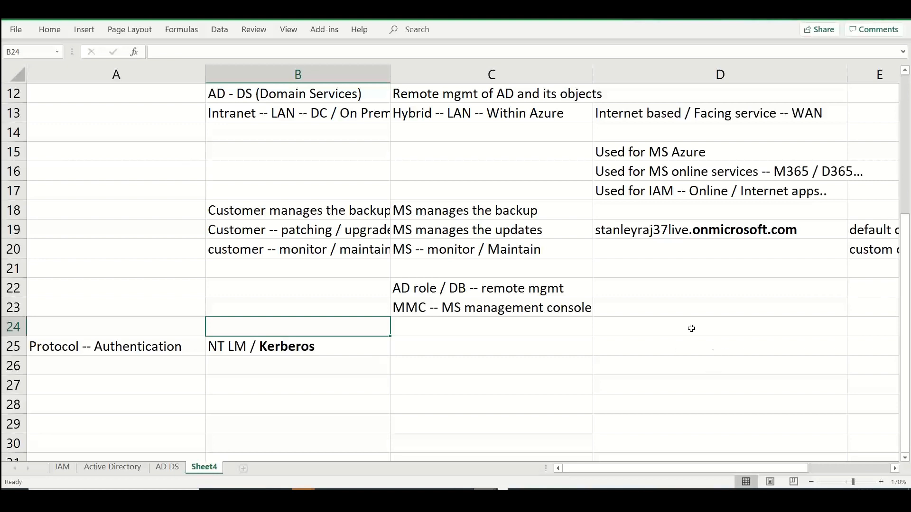
Enter "SAML / Open ID Connect / Graph API" in cell D25 as the Microsoft Entra ID authentication protocols
{"action": "left_click", "coordinate": [665, 342]}
{"action": "left_click_drag", "start_coordinate": [905, 266], "coordinate": [909, 305]}
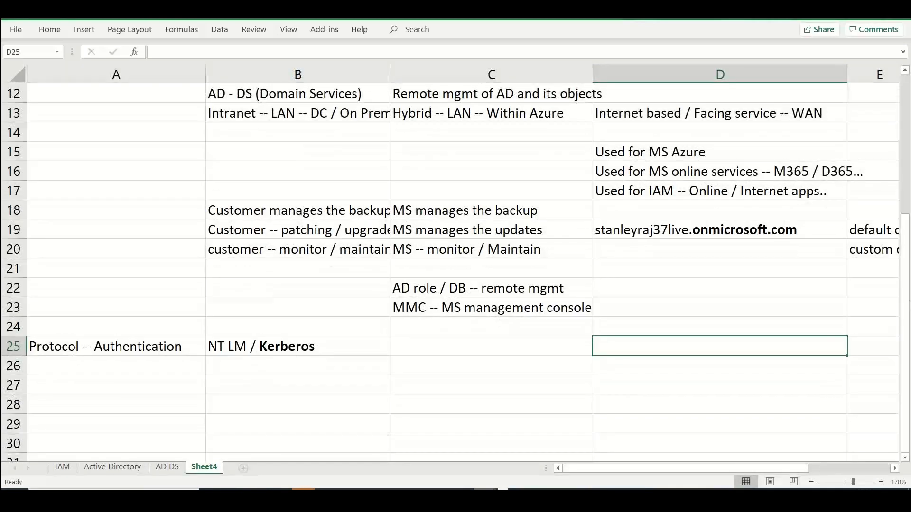
{"action": "type", "text": "SAM"}
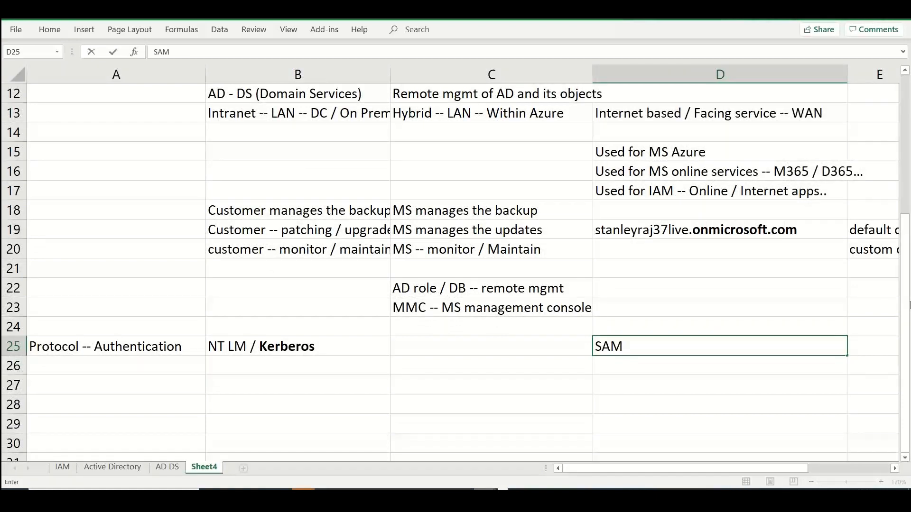
{"action": "type", "text": "L / Open ID Cn"}
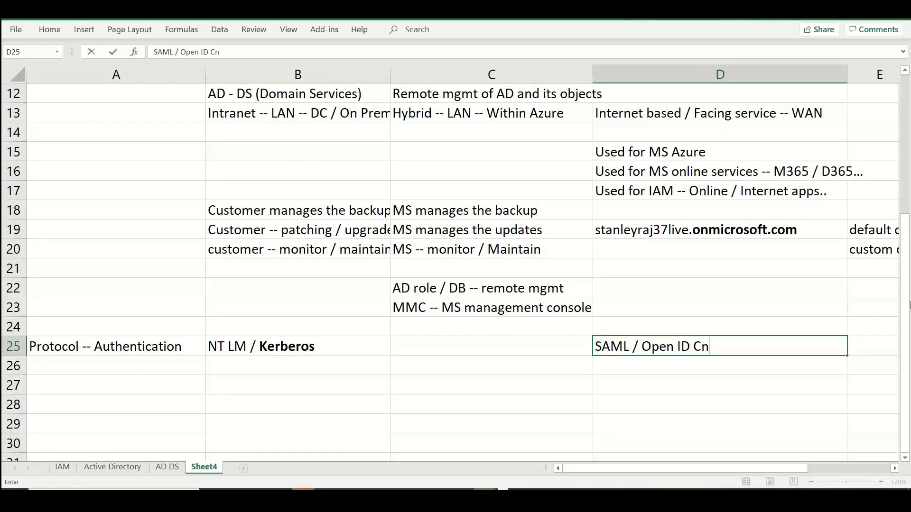
{"action": "key", "text": "BackSpace"}
{"action": "type", "text": "on"}
{"action": "key", "text": "BackSpace"}
{"action": "type", "text": "nec"}
{"action": "key", "text": "BackSpace"}
{"action": "key", "text": "BackSpace"}
{"action": "type", "text": "net"}
{"action": "key", "text": "BackSpace"}
{"action": "key", "text": "BackSpace"}
{"action": "type", "text": "ct / Grap"}
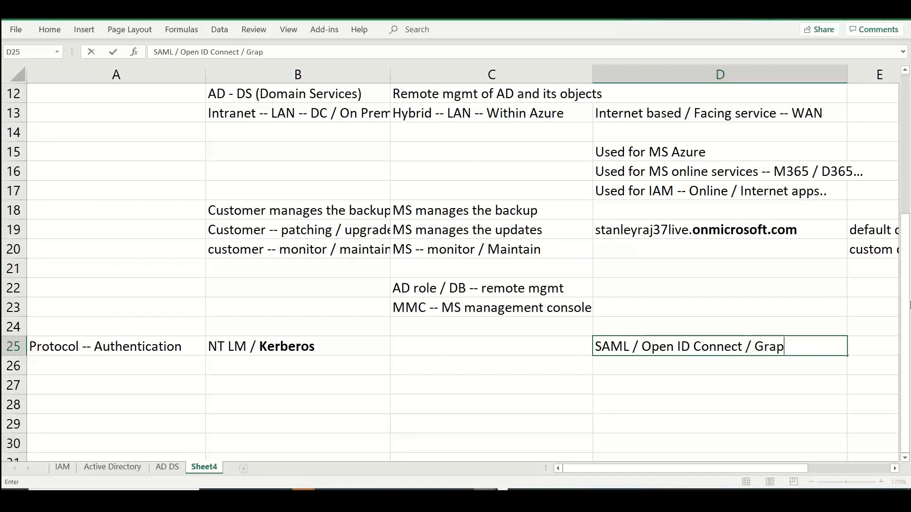
{"action": "type", "text": "h API"}
Enter the row label "Protocol -- Authorization" in cell A26 below the authentication label
{"action": "left_click", "coordinate": [118, 369]}
{"action": "type", "text": "Prot"}
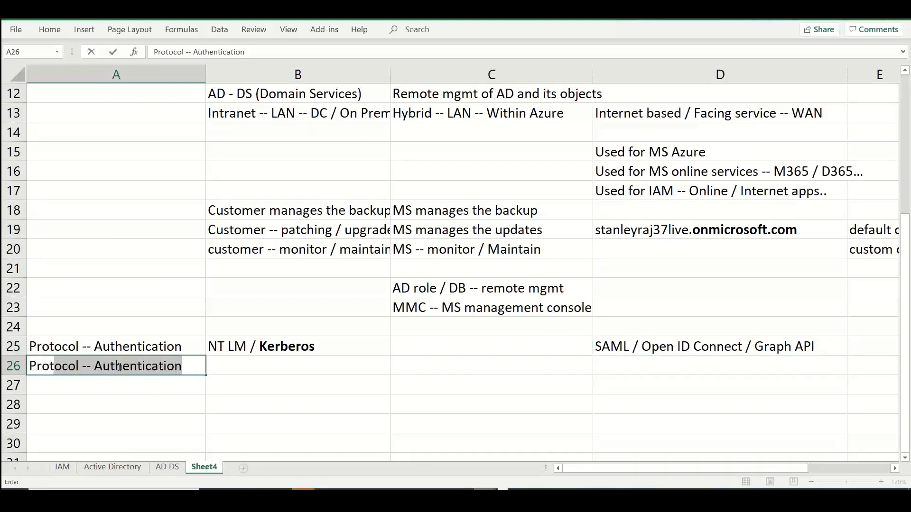
{"action": "type", "text": "ocol -- Aut"}
{"action": "type", "text": "throiz"}
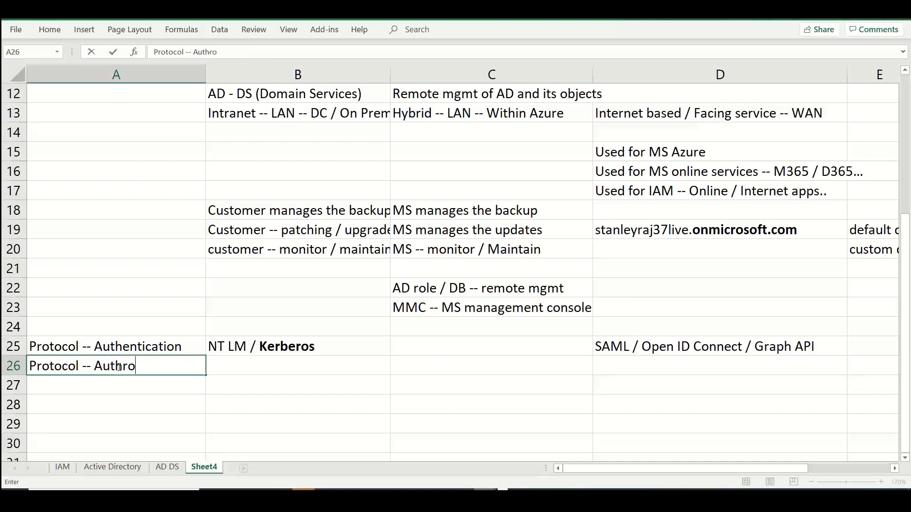
{"action": "key", "text": "BackSpace"}
{"action": "key", "text": "BackSpace"}
{"action": "key", "text": "BackSpace"}
{"action": "key", "text": "BackSpace"}
{"action": "type", "text": "orization"}
{"action": "key", "text": "ctrl+Return"}
{"action": "key", "text": "Tab"}
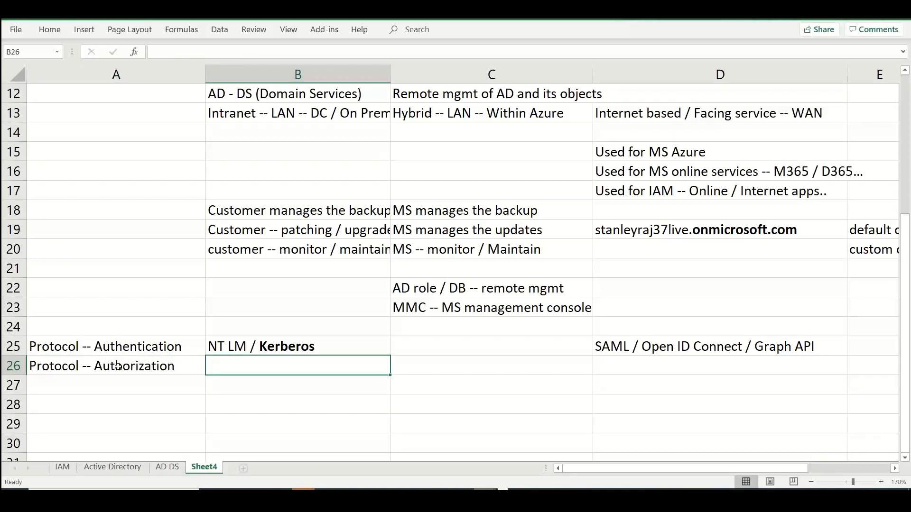
Enter "NETBIOS" in cell B26 beside the authorization protocol label
{"action": "type", "text": "NETBIO"}
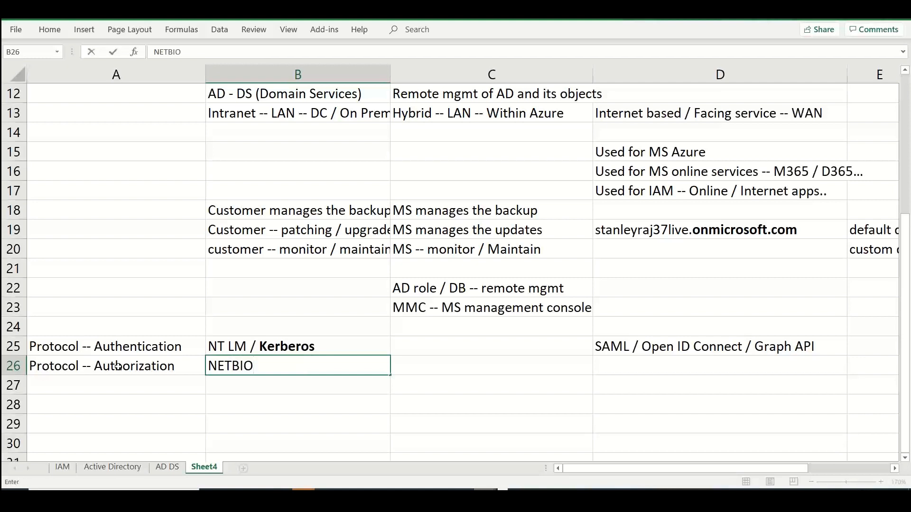
{"action": "type", "text": "D"}
{"action": "key", "text": "BackSpace"}
{"action": "type", "text": "S"}
{"action": "key", "text": "BackSpace"}
{"action": "key", "text": "Tab"}
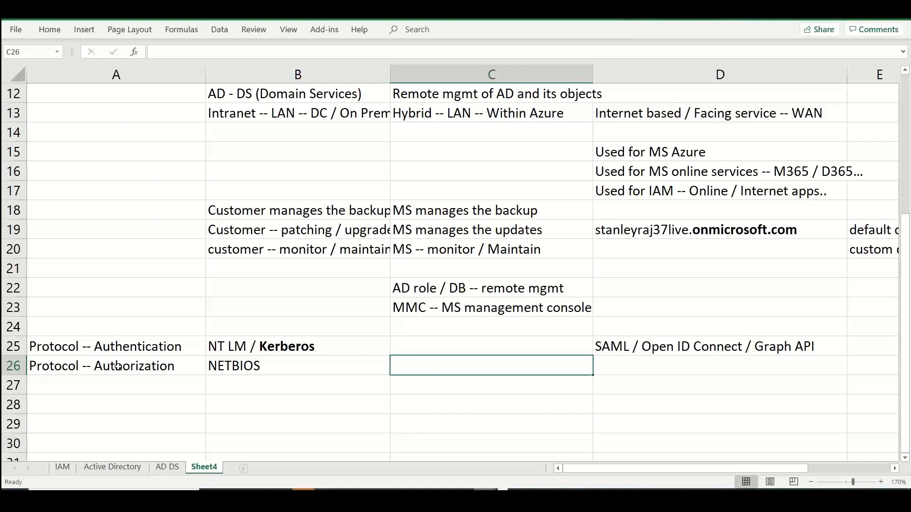
Enter "Oauth" in cell D26 as the Microsoft Entra ID authorization protocol
{"action": "key", "text": "Tab"}
{"action": "type", "text": "O"}
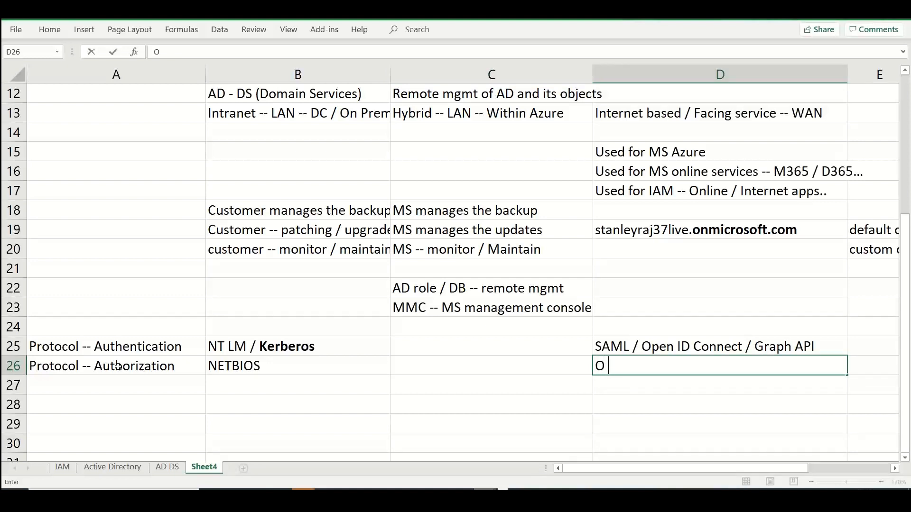
{"action": "type", "text": " A"}
{"action": "key", "text": "BackSpace"}
{"action": "key", "text": "BackSpace"}
{"action": "type", "text": "Auth"}
{"action": "key", "text": "Return"}
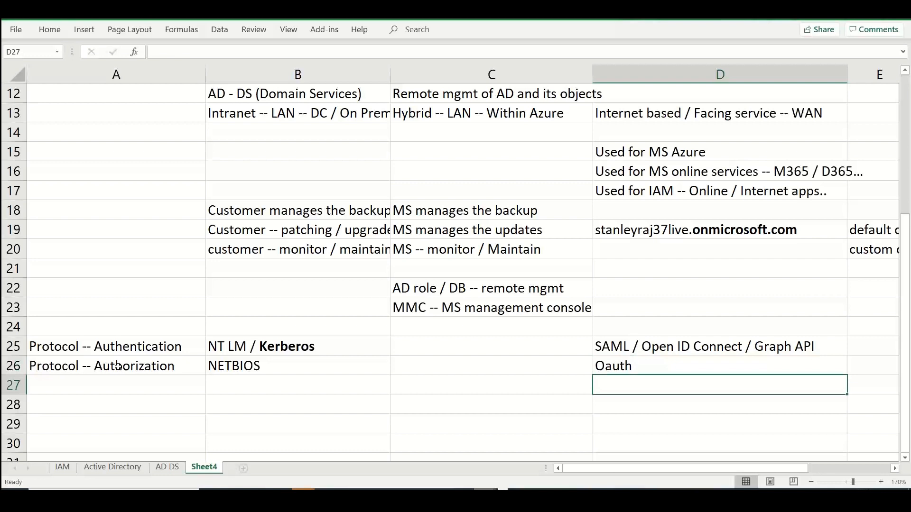
Enter the row label "Protocol -- Federation" in cell A27 below the authorization label
{"action": "key", "text": "Left"}
{"action": "key", "text": "Left"}
{"action": "key", "text": "Left"}
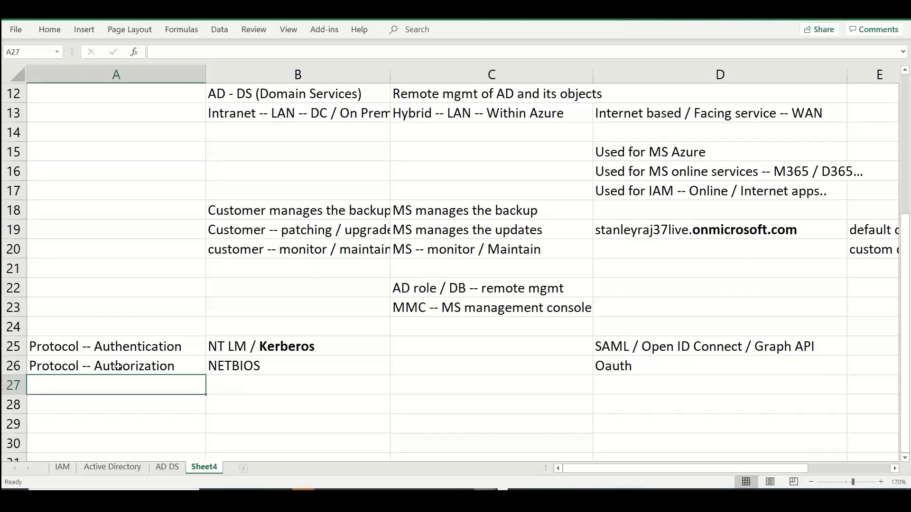
{"action": "type", "text": "Ort"}
{"action": "key", "text": "BackSpace"}
{"action": "key", "text": "BackSpace"}
{"action": "key", "text": "BackSpace"}
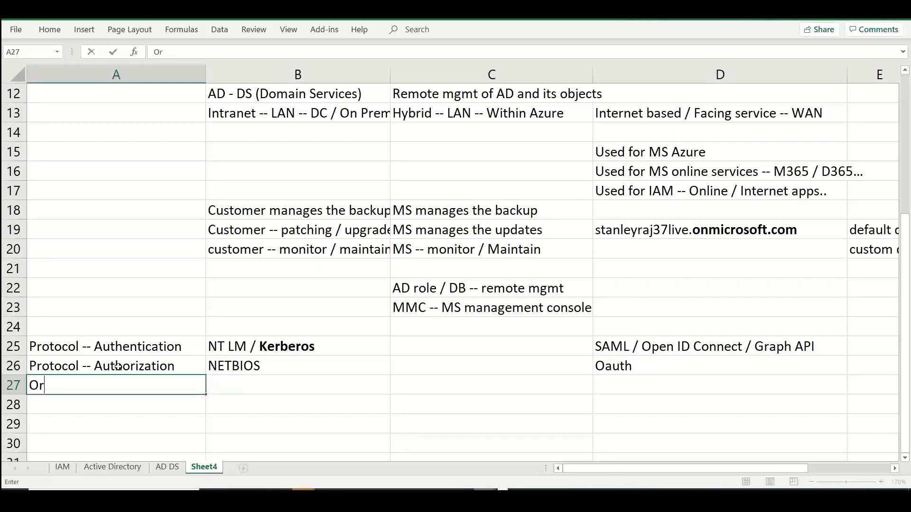
{"action": "type", "text": "Protocol -- "}
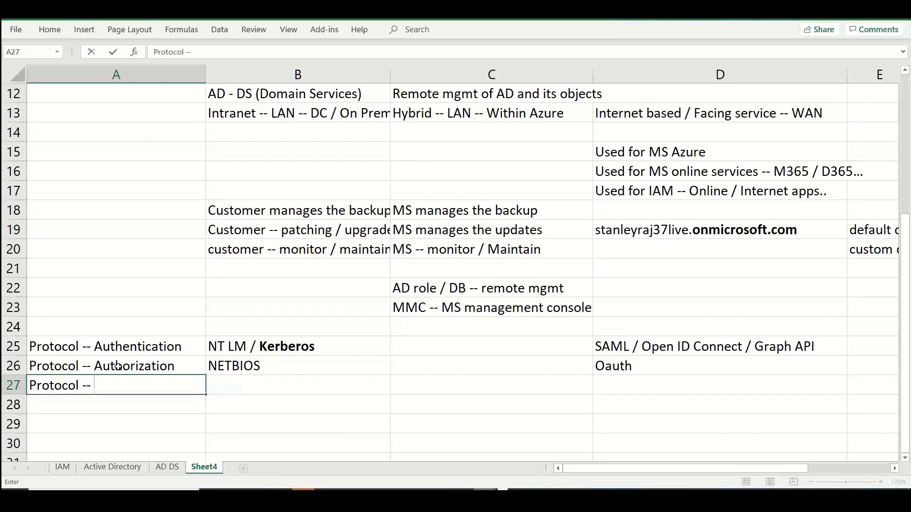
{"action": "type", "text": "Federation"}
{"action": "key", "text": "Tab"}
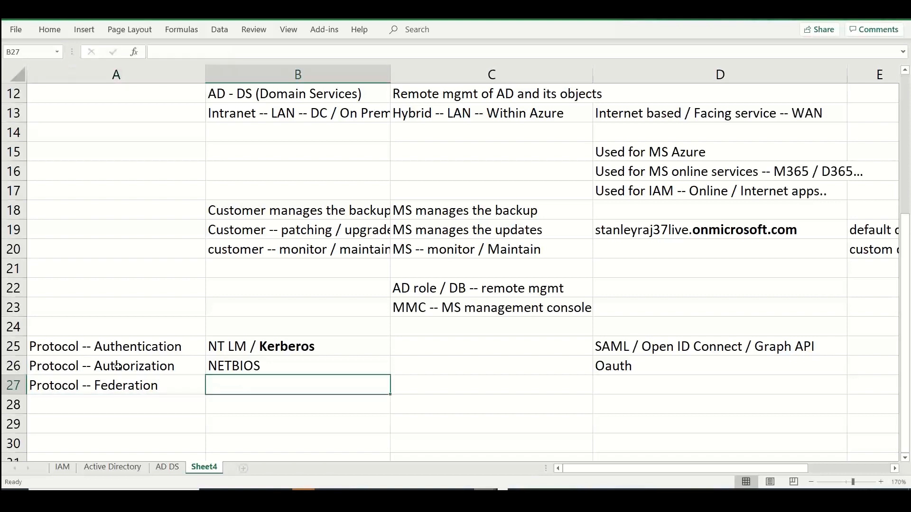
Fill the federation row with "AD - FS" in cell B27 and "WS-FED" in cell D27
{"action": "type", "text": "AD - FS"}
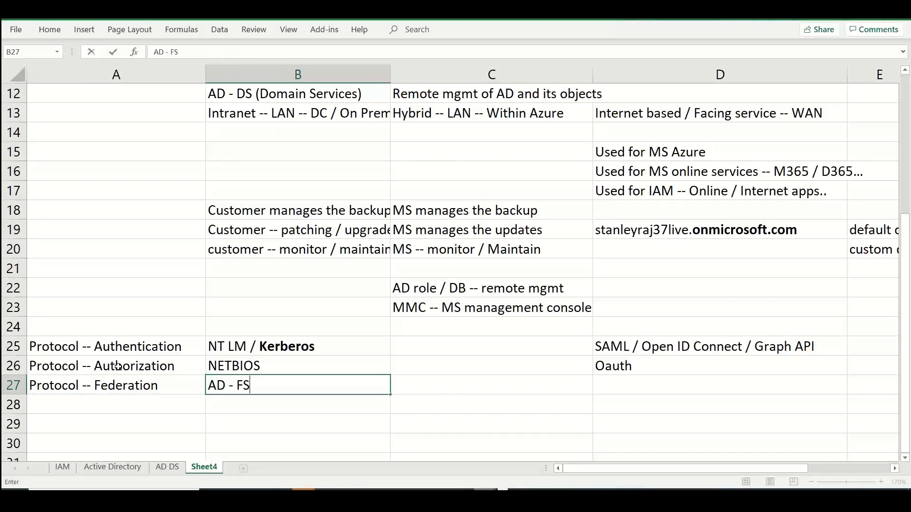
{"action": "key", "text": "Tab"}
{"action": "key", "text": "Tab"}
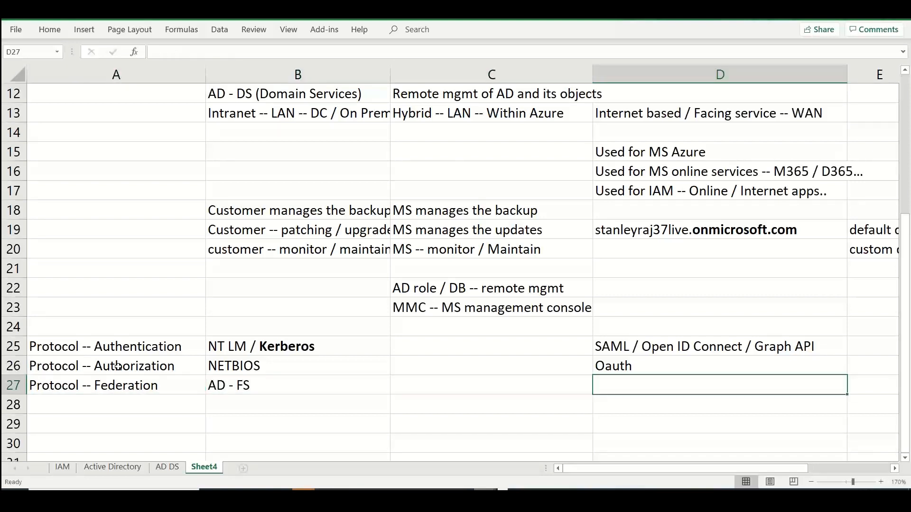
{"action": "type", "text": "WS-FED"}
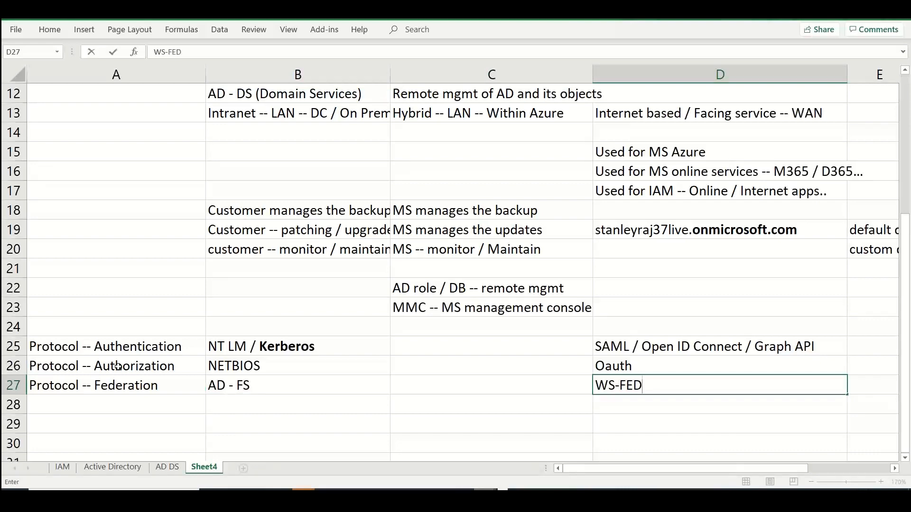
{"action": "key", "text": "Tab"}
Enter the partial row label "Protocol --" in cell A28 below the federation label
{"action": "key", "text": "Down"}
{"action": "key", "text": "Left"}
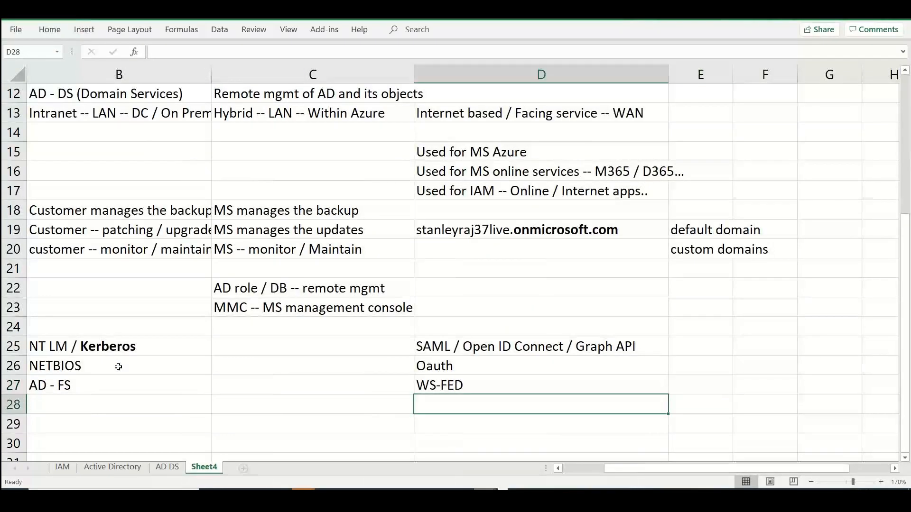
{"action": "key", "text": "Left"}
{"action": "key", "text": "Left"}
{"action": "key", "text": "Left"}
{"action": "type", "text": "O"}
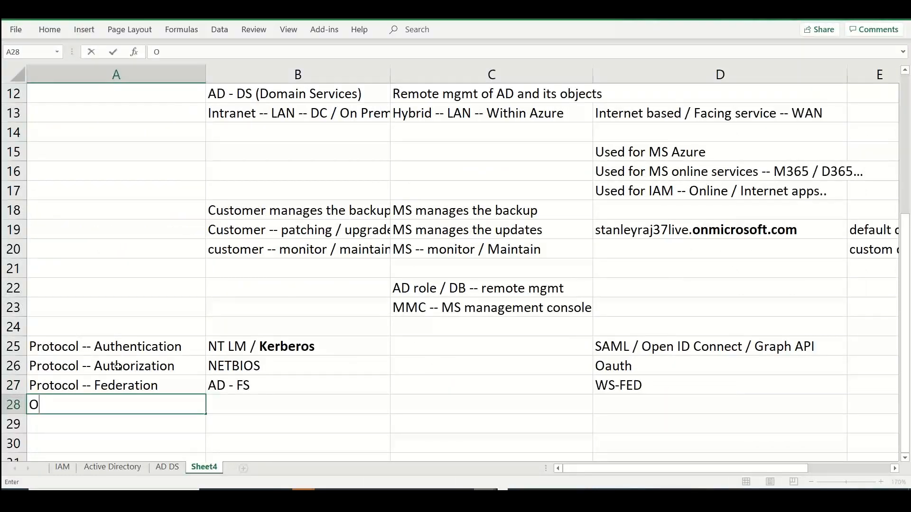
{"action": "key", "text": "BackSpace"}
{"action": "type", "text": "Protocol"}
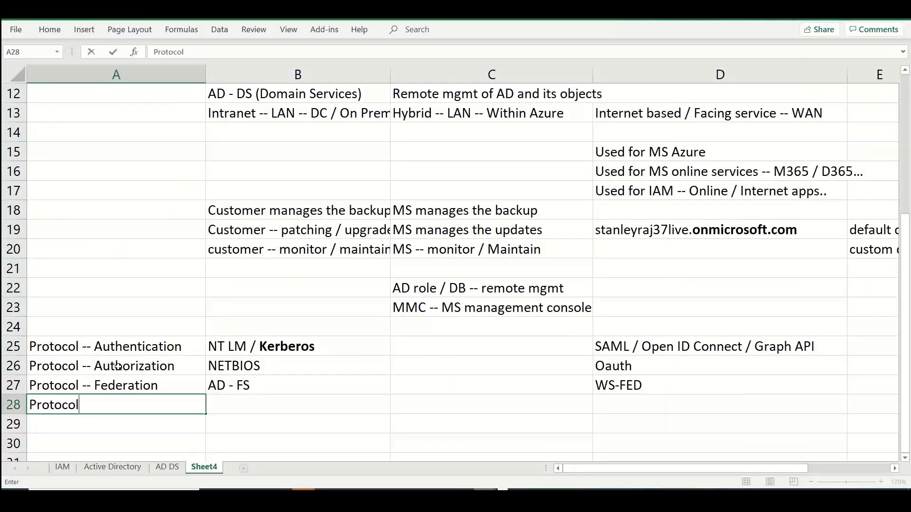
{"action": "type", "text": " --"}
{"action": "key", "text": "Tab"}
Enter "Group Policy / Sysvol" in cell B28 of the Windows Server AD column
{"action": "type", "text": "Group P"}
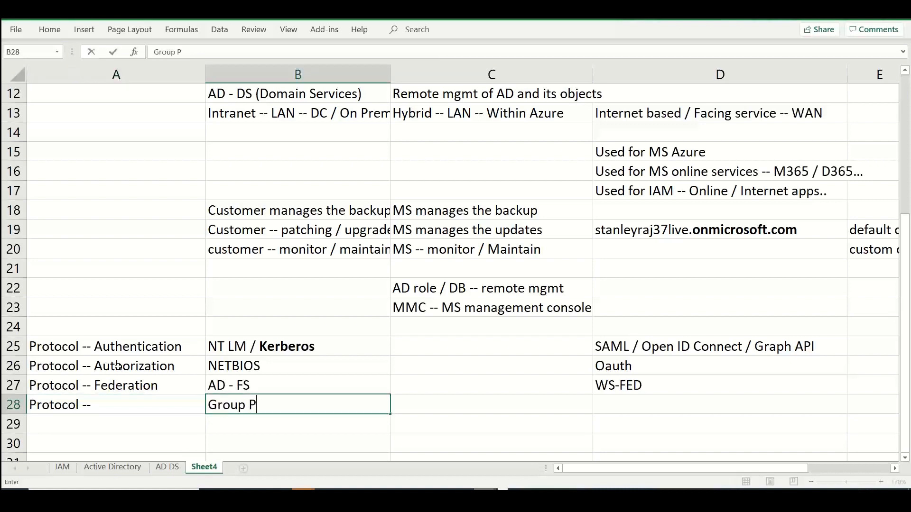
{"action": "type", "text": "olicy / Sysvol"}
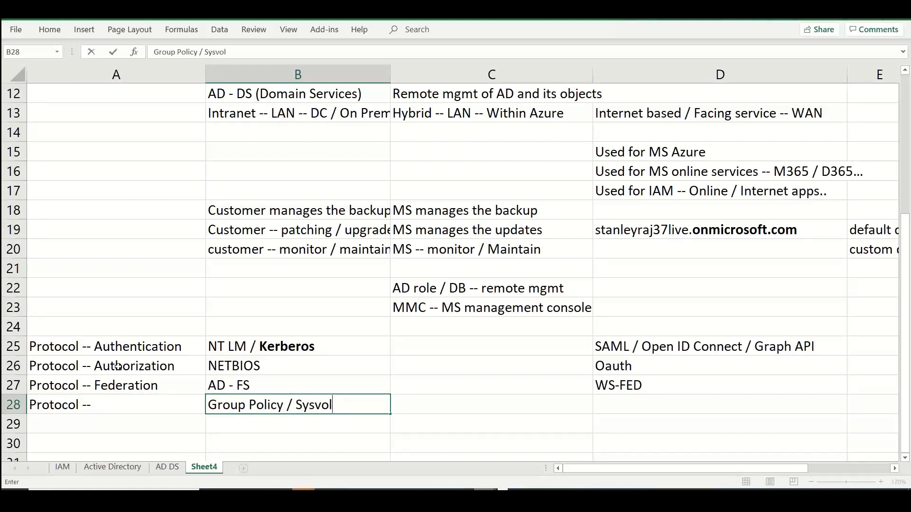
{"action": "key", "text": "Return"}
{"action": "key", "text": "Up"}
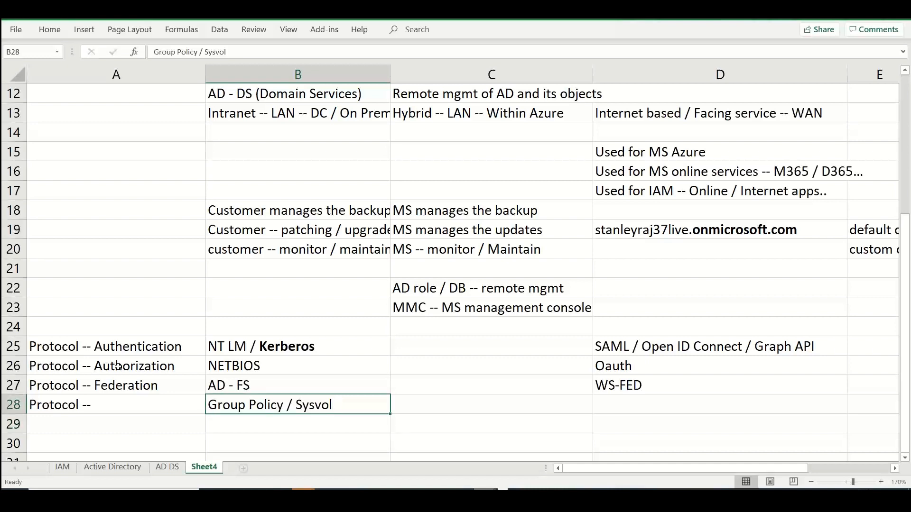
Enter "AD conditional access // Policies" in cell D28 of the Microsoft Entra ID column
{"action": "key", "text": "Right"}
{"action": "key", "text": "Right"}
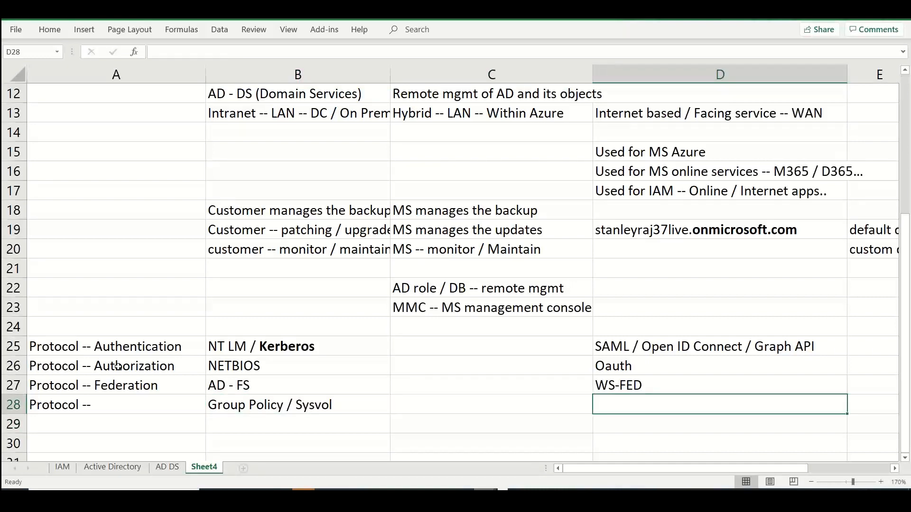
{"action": "type", "text": "AD "}
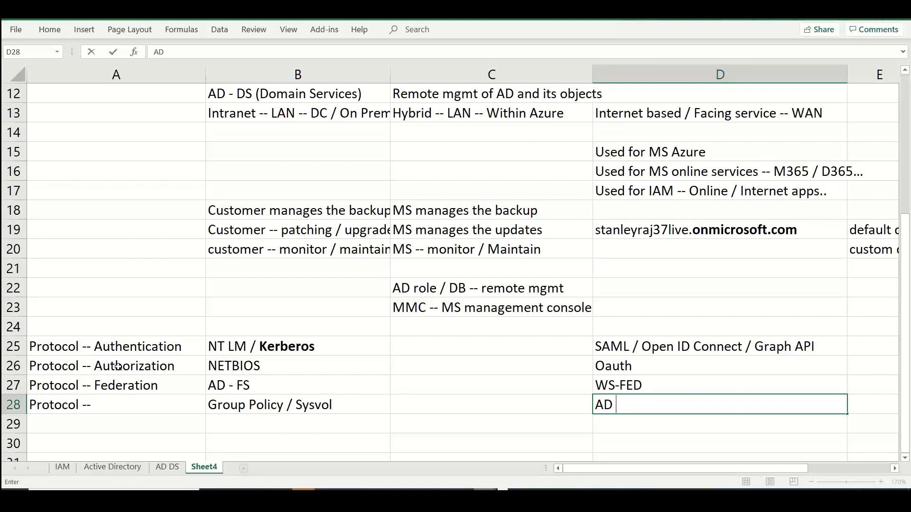
{"action": "type", "text": "condititio"}
{"action": "key", "text": "BackSpace"}
{"action": "key", "text": "BackSpace"}
{"action": "key", "text": "BackSpace"}
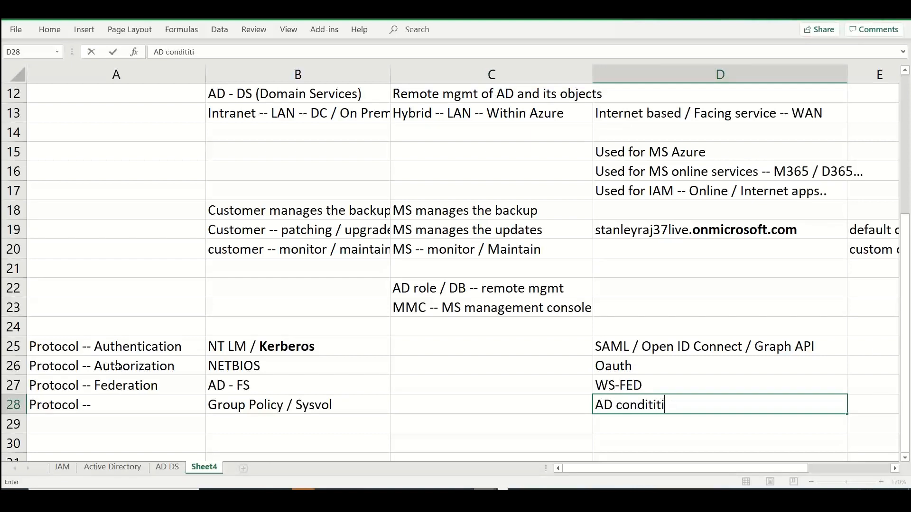
{"action": "type", "text": "onal access // "}
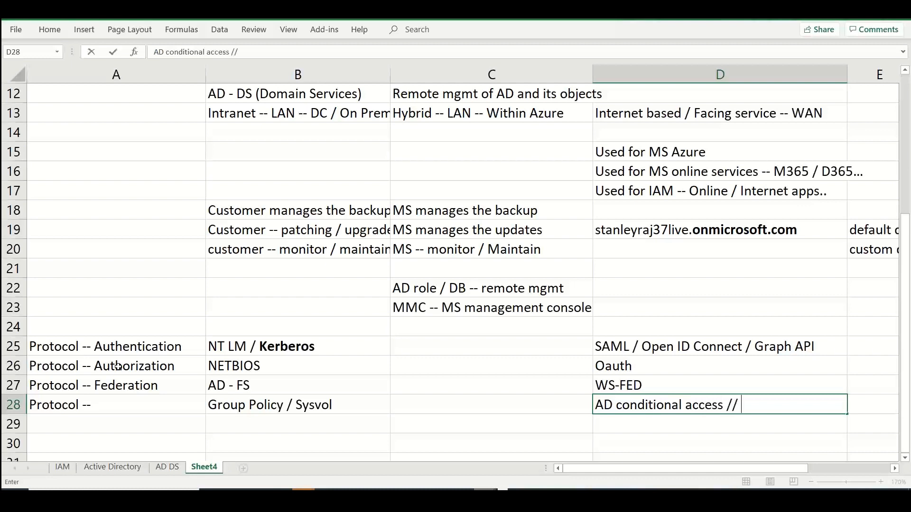
{"action": "type", "text": "Policies"}
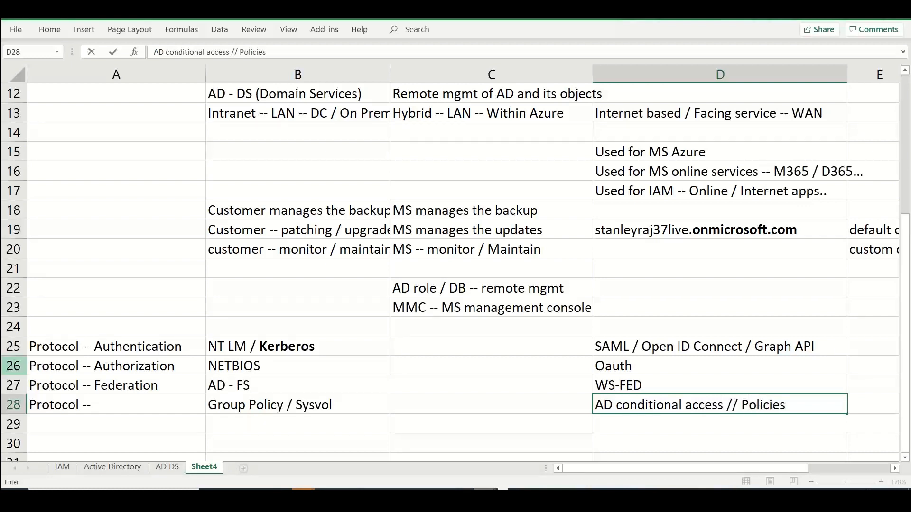
Enter the partial row label "Protocol --" in cell A29
{"action": "left_click", "coordinate": [71, 429]}
{"action": "type", "text": "Pro"}
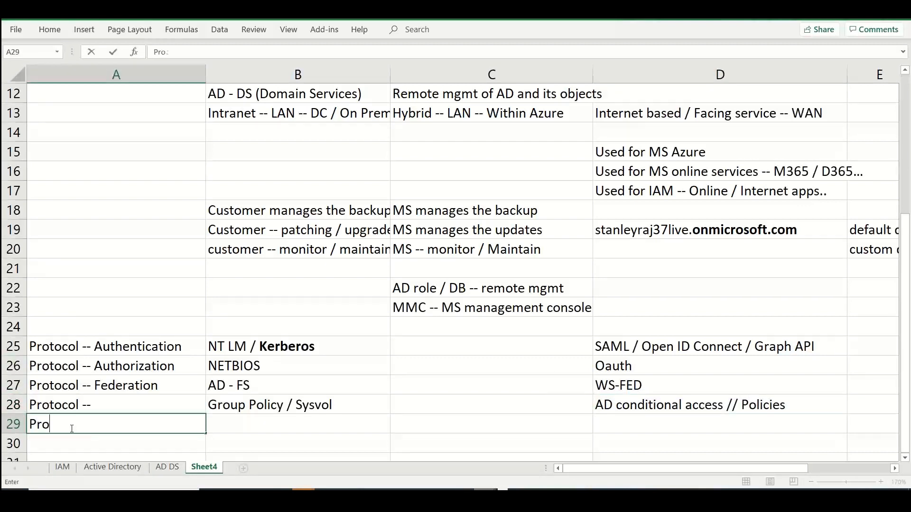
{"action": "type", "text": "tocol --"}
Complete the row label in cell A28 as "Protocol -- Policy Management"
{"action": "double_click", "coordinate": [136, 409]}
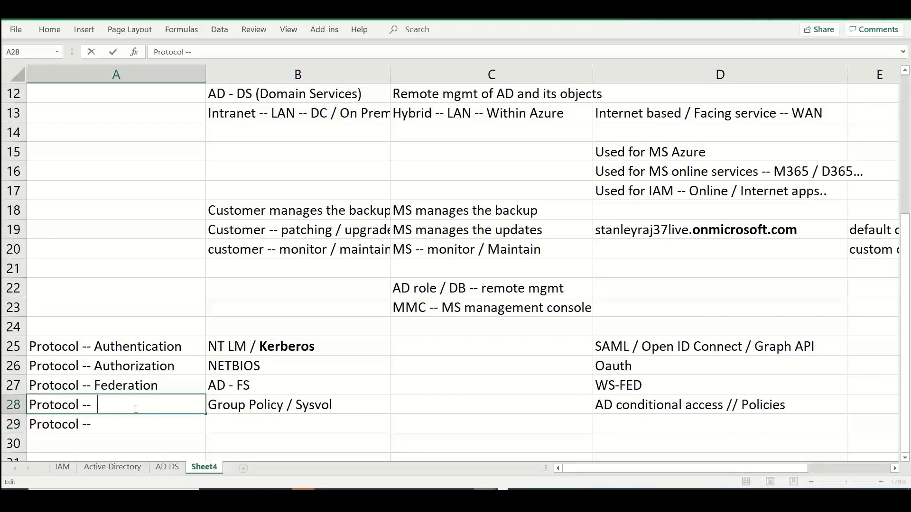
{"action": "type", "text": "Policy Mana"}
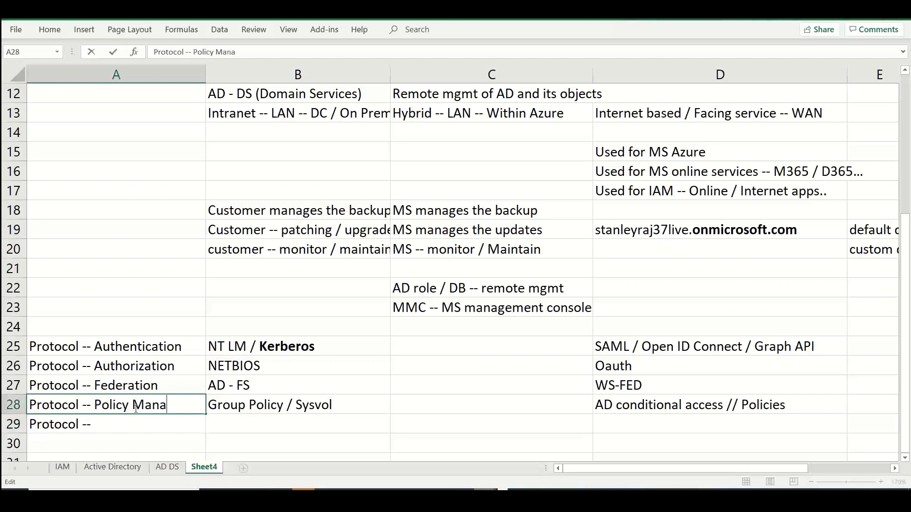
{"action": "type", "text": "gement"}
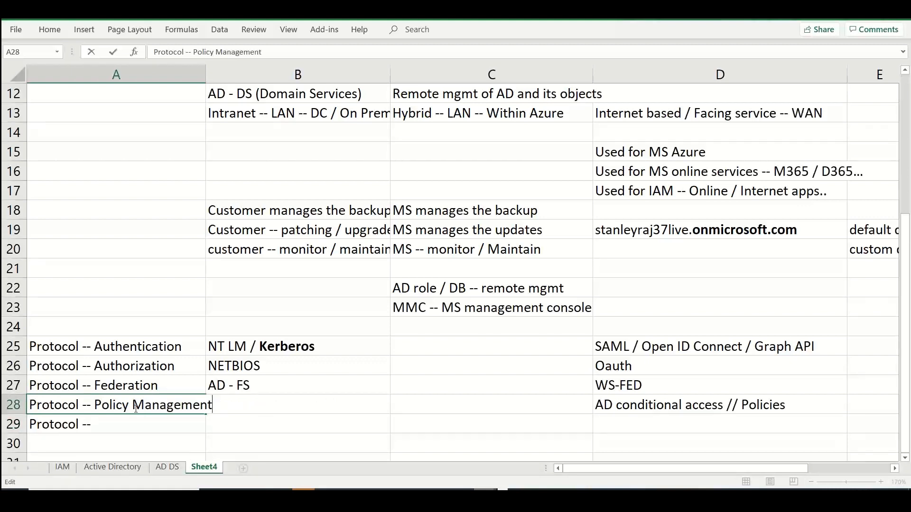
Complete the row label in cell A29 as "Protocol -- Sharing"
{"action": "double_click", "coordinate": [120, 424]}
{"action": "type", "text": "S"}
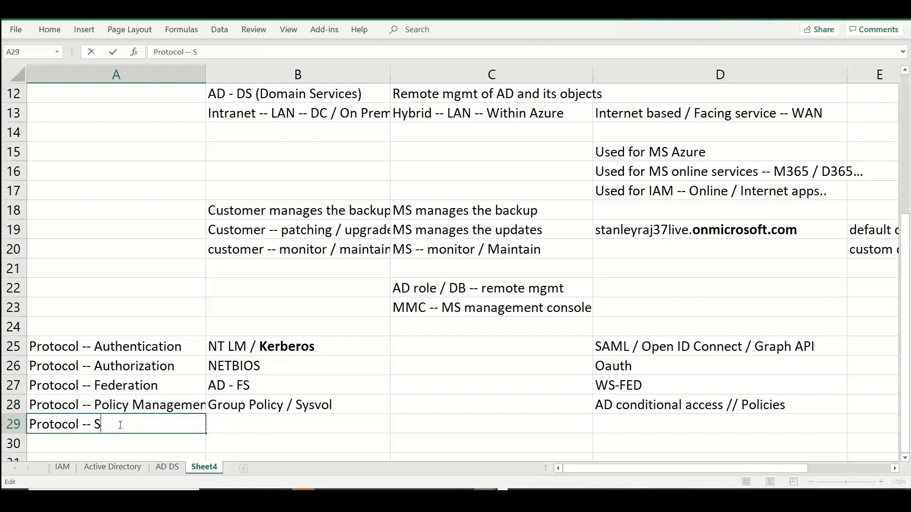
{"action": "type", "text": "haring"}
{"action": "key", "text": "Tab"}
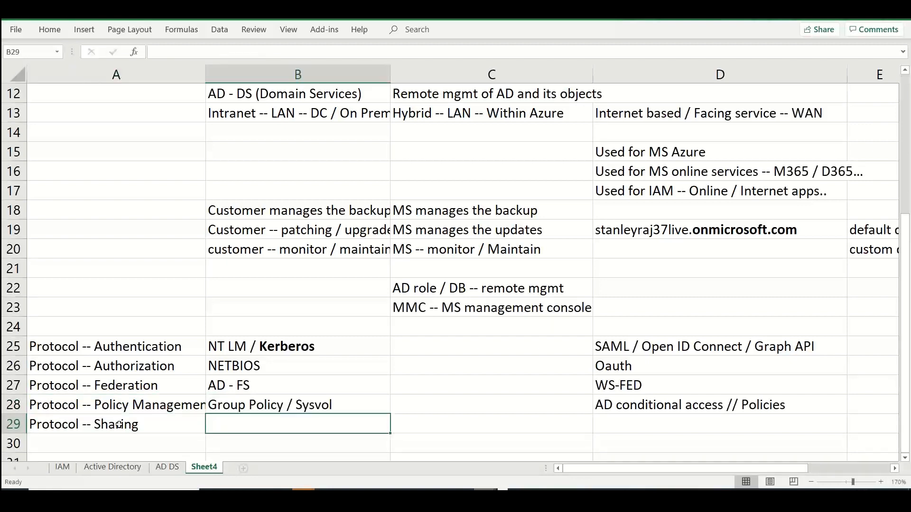
Enter "SMB -- Server Message block" in cell B29 as the Windows Server AD sharing protocol
{"action": "type", "text": "S"}
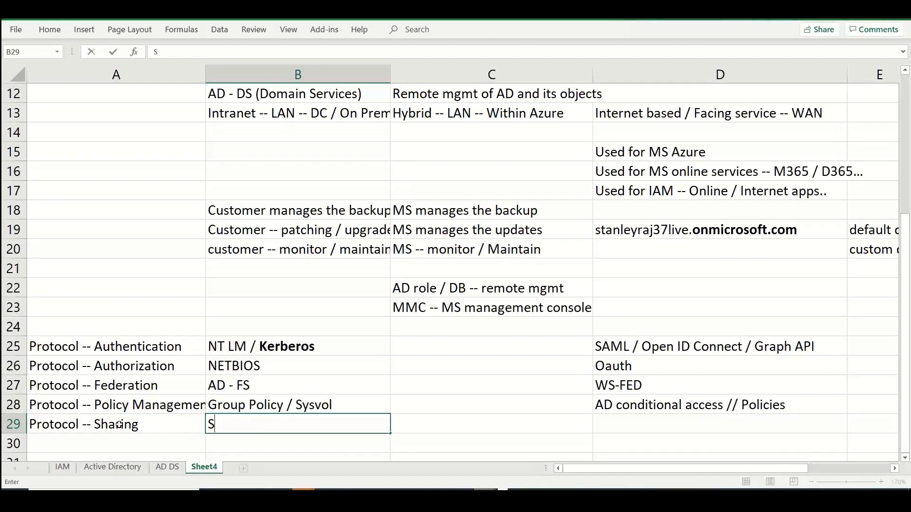
{"action": "type", "text": "MB -- serve"}
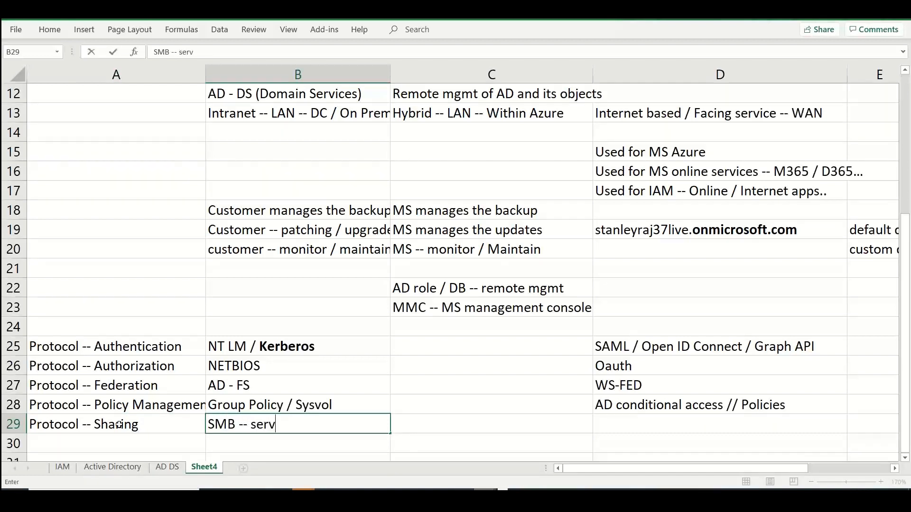
{"action": "key", "text": "BackSpace"}
{"action": "key", "text": "BackSpace"}
{"action": "key", "text": "BackSpace"}
{"action": "key", "text": "BackSpace"}
{"action": "key", "text": "BackSpace"}
{"action": "type", "text": "Server Ma"}
{"action": "key", "text": "BackSpace"}
{"action": "type", "text": "es"}
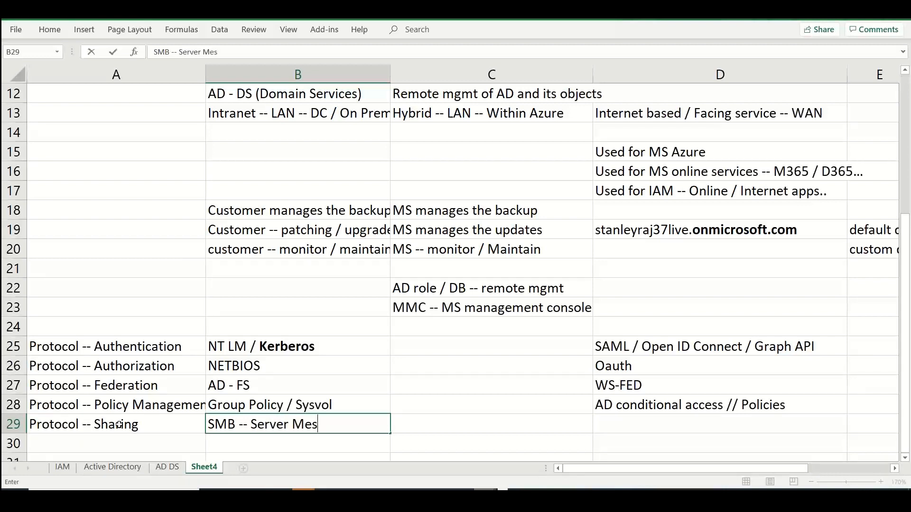
{"action": "type", "text": "sage block"}
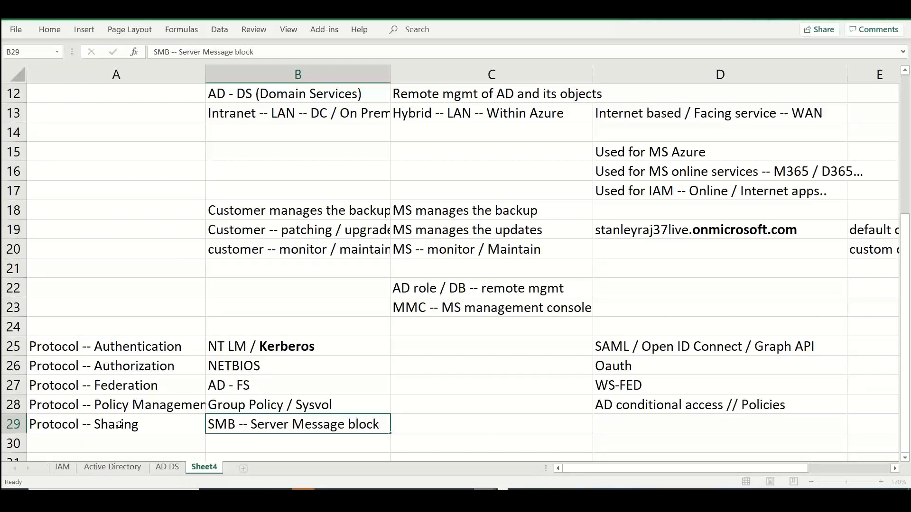
Enter "HTTP (S) / REST API / Graph API" in cell D29 as the Microsoft Entra ID sharing protocol
{"action": "key", "text": "Tab"}
{"action": "key", "text": "Tab"}
{"action": "type", "text": "HTTP"}
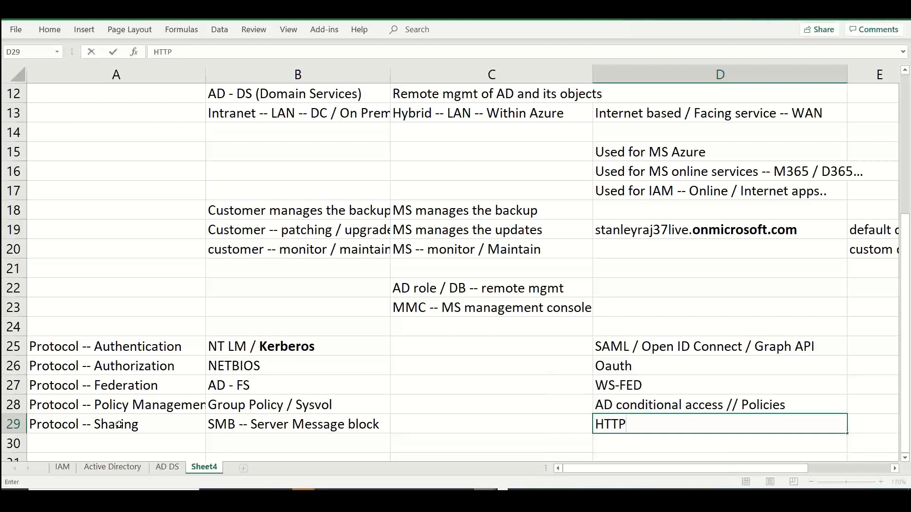
{"action": "type", "text": " /"}
{"action": "key", "text": "BackSpace"}
{"action": "type", "text": "(S) / REST API / A"}
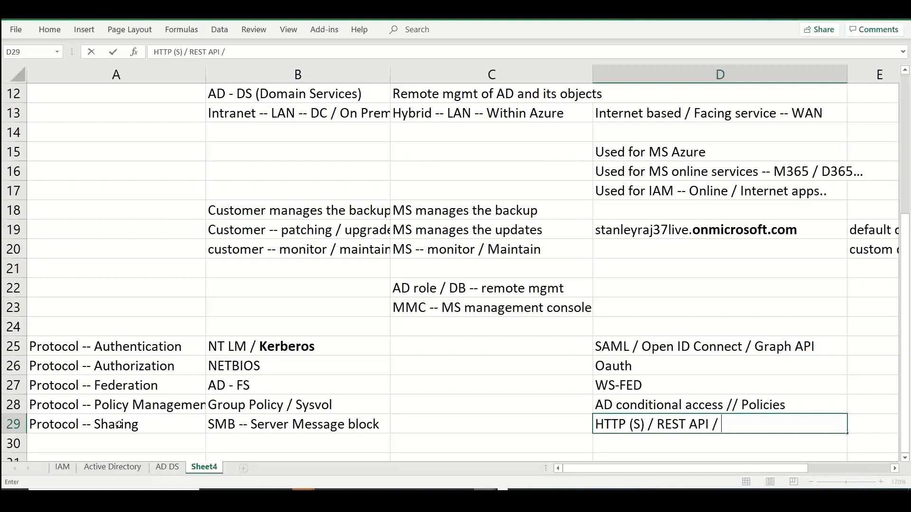
{"action": "key", "text": "BackSpace"}
{"action": "type", "text": "Grpah"}
{"action": "key", "text": "BackSpace"}
{"action": "key", "text": "BackSpace"}
{"action": "key", "text": "BackSpace"}
{"action": "key", "text": "BackSpace"}
{"action": "type", "text": "raph API"}
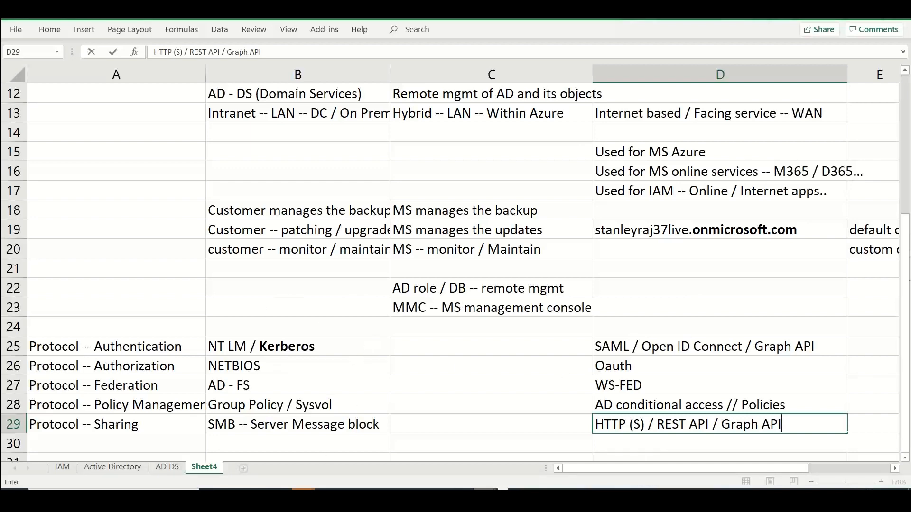
Make the words "Within Azure" bold in cell C13 of the Microsoft Entra Domain Services column
{"action": "scroll", "coordinate": [727, 169], "scroll_direction": "up", "scroll_amount": 4}
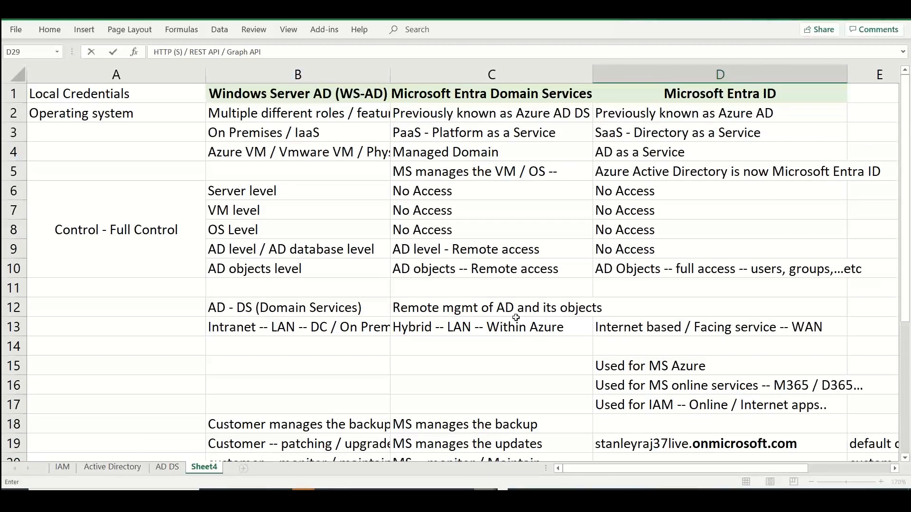
{"action": "double_click", "coordinate": [542, 328]}
{"action": "left_click_drag", "start_coordinate": [563, 327], "coordinate": [487, 327]}
{"action": "key", "text": "ctrl+b"}
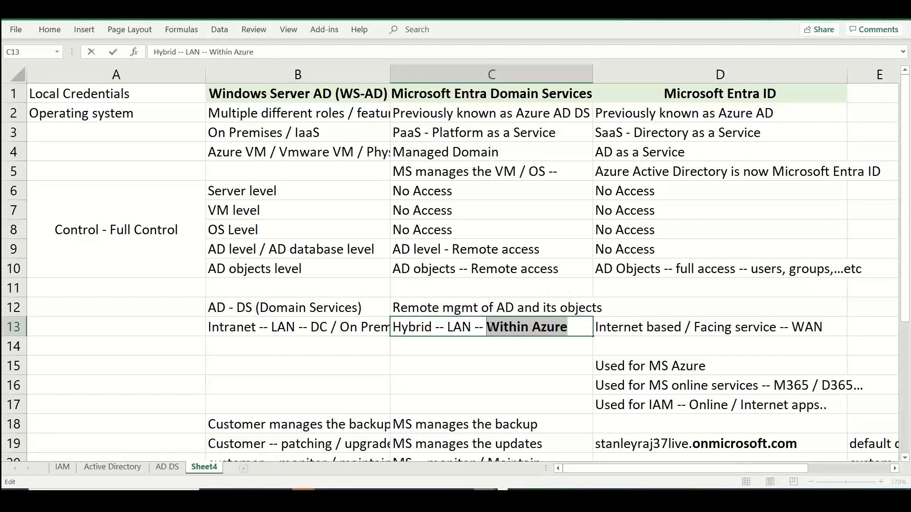
Enter "Azure VNET -- Local Network" in cell C14 of the Microsoft Entra Domain Services column
{"action": "left_click", "coordinate": [458, 342]}
{"action": "type", "text": "Azure"}
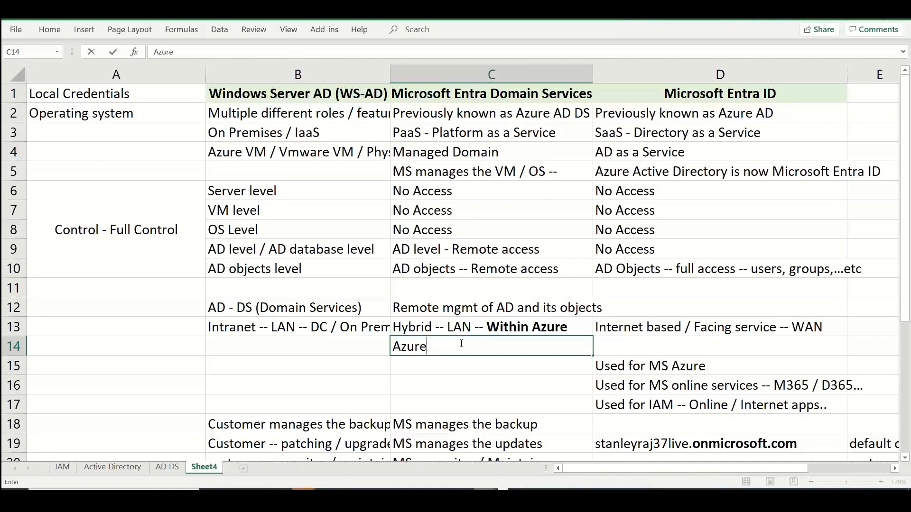
{"action": "type", "text": " VNET -- Local Network"}
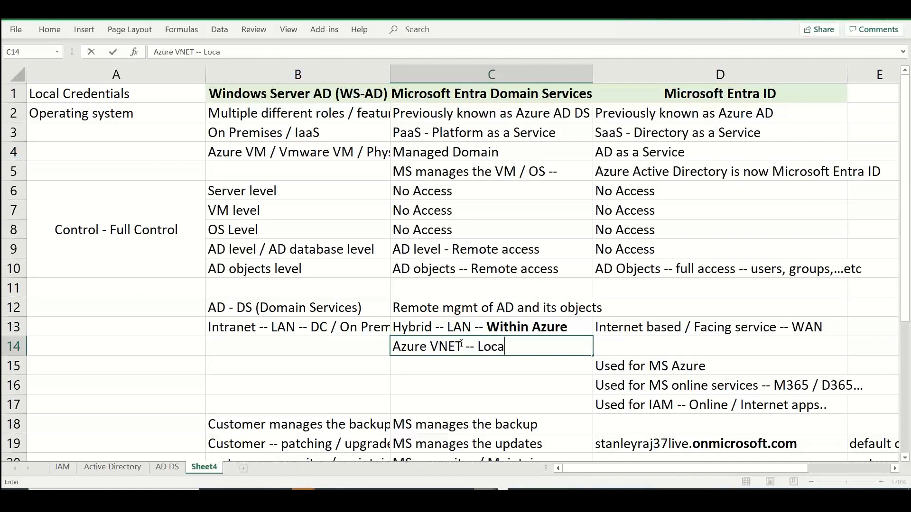
Enter "LAN -- Local Network in DC" in cell B14 of the Windows Server AD column
{"action": "left_click", "coordinate": [318, 350]}
{"action": "type", "text": "LAN -- Lcaol"}
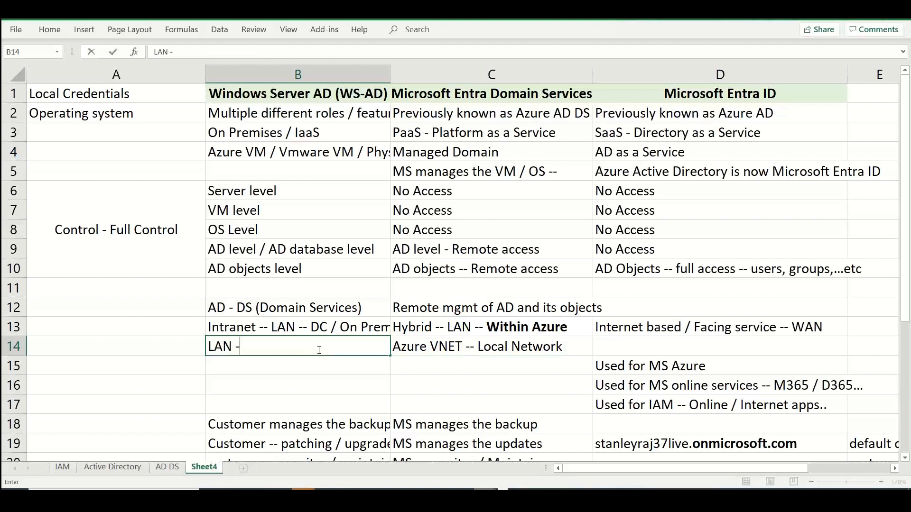
{"action": "key", "text": "BackSpace"}
{"action": "key", "text": "BackSpace"}
{"action": "key", "text": "BackSpace"}
{"action": "key", "text": "BackSpace"}
{"action": "type", "text": "ocal Network in DC"}
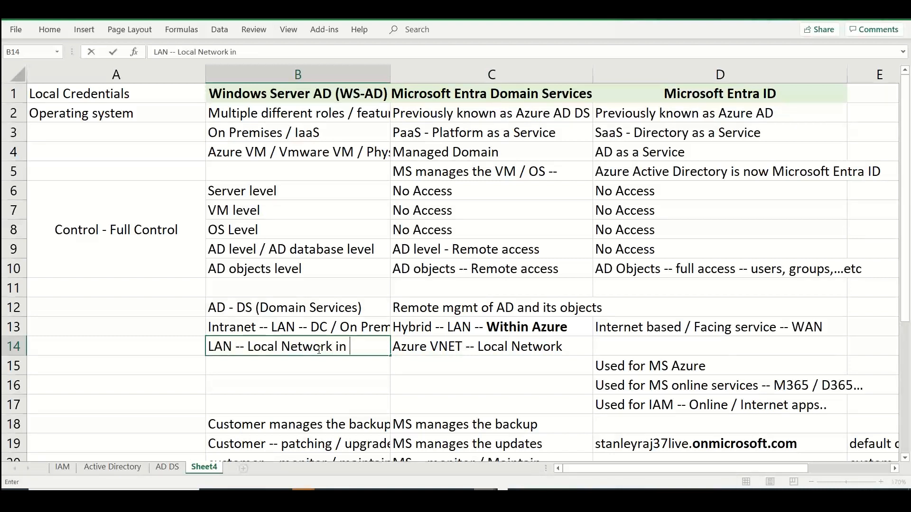
Extend the text in cell C14 to "Azure VNET -- Local Network in Azure DC"
{"action": "double_click", "coordinate": [573, 343]}
{"action": "type", "text": "on"}
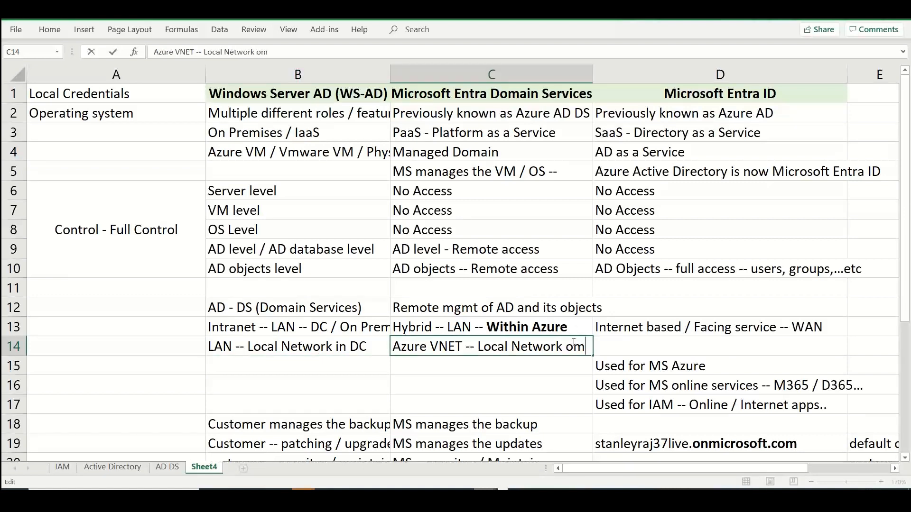
{"action": "key", "text": "BackSpace"}
{"action": "key", "text": "BackSpace"}
{"action": "type", "text": "in Azure Dc"}
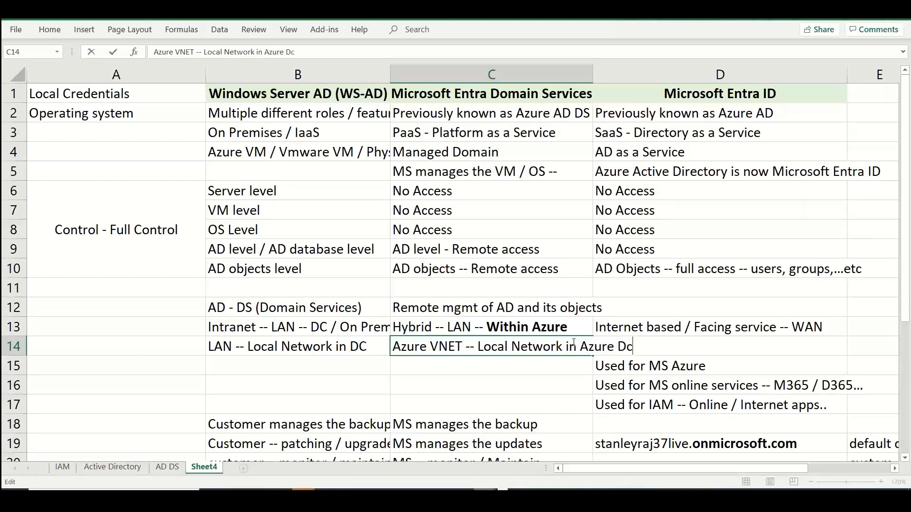
{"action": "key", "text": "BackSpace"}
{"action": "type", "text": "C"}
Copy the Windows Server AD protocol entries in B25:B29 into C25:C29 of the Microsoft Entra Domain Services column
{"action": "left_click", "coordinate": [526, 396]}
{"action": "key", "text": "Down"}
{"action": "key", "text": "Down"}
{"action": "key", "text": "Down"}
{"action": "key", "text": "Down"}
{"action": "key", "text": "Down"}
{"action": "key", "text": "Down"}
{"action": "key", "text": "Down"}
{"action": "key", "text": "Down"}
{"action": "key", "text": "Down"}
{"action": "key", "text": "Down"}
{"action": "key", "text": "Down"}
{"action": "key", "text": "Down"}
{"action": "key", "text": "Down"}
{"action": "key", "text": "Down"}
{"action": "key", "text": "Down"}
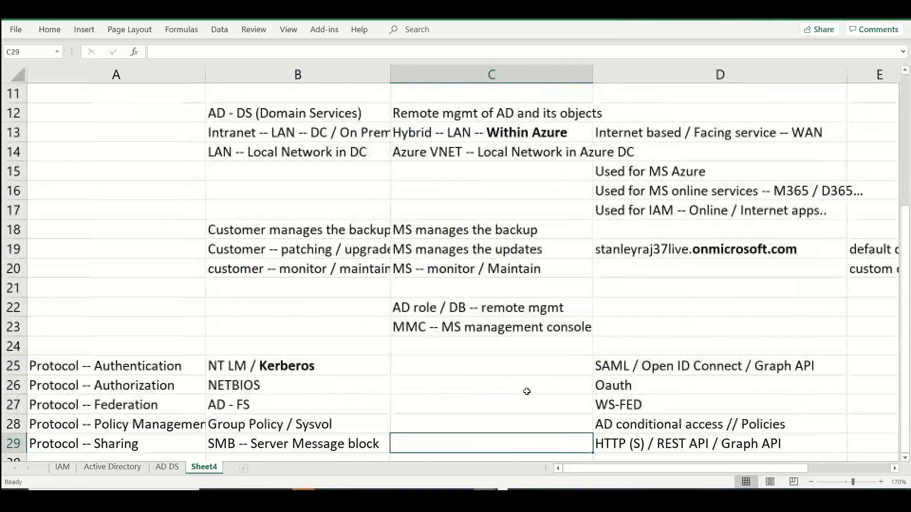
{"action": "left_click_drag", "start_coordinate": [342, 308], "coordinate": [345, 389]}
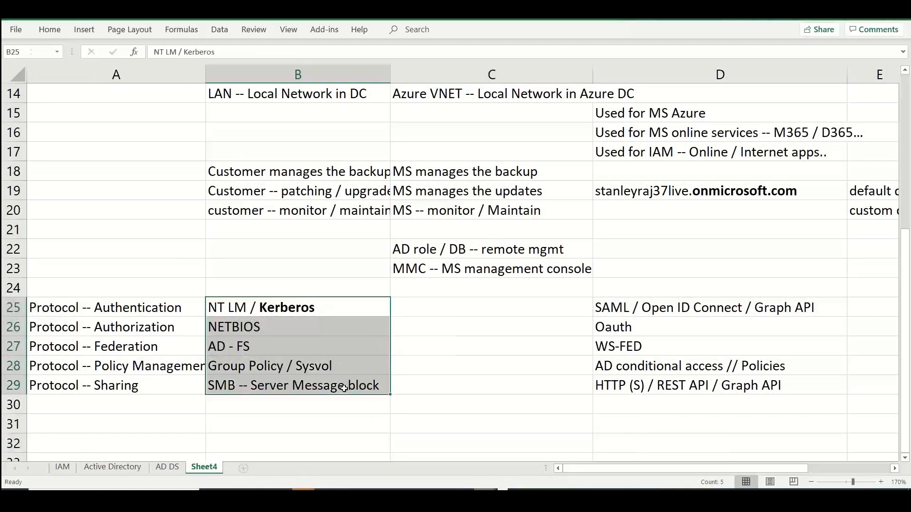
{"action": "key", "text": "ctrl+v"}
{"action": "left_click", "coordinate": [477, 283]}
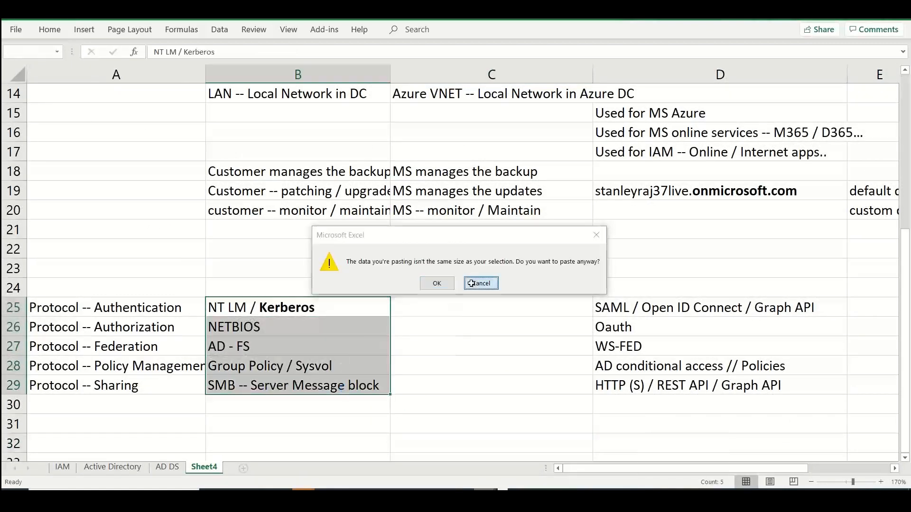
{"action": "key", "text": "ctrl+c"}
{"action": "left_click", "coordinate": [439, 308]}
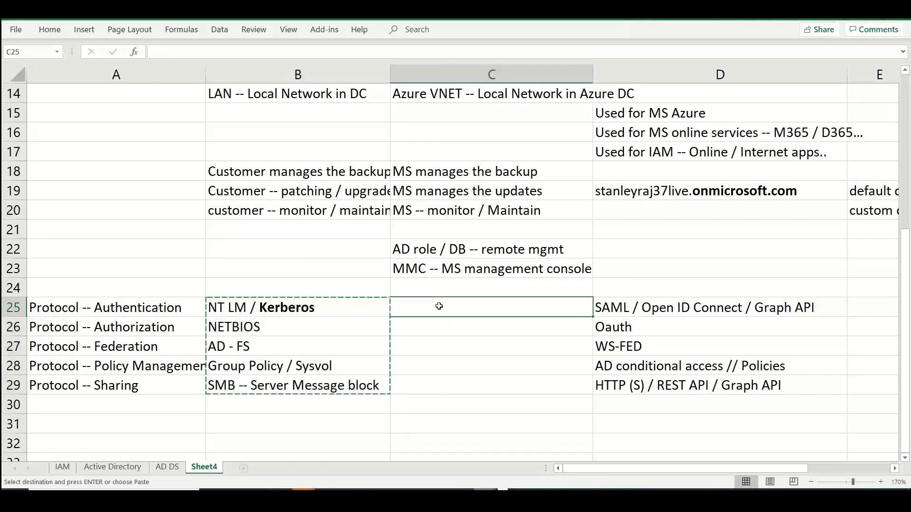
{"action": "key", "text": "ctrl+v"}
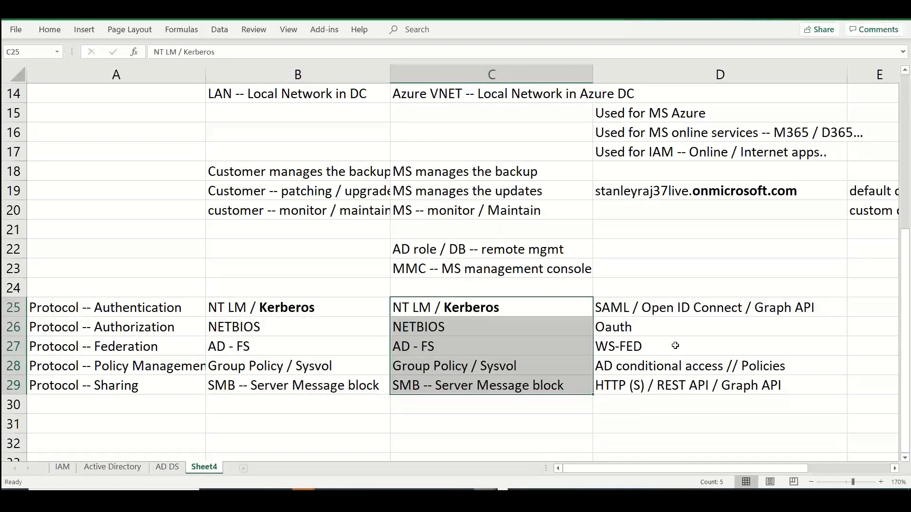
Review the comparison table, examining the protocol entries in D25:D29 and B25:B29
{"action": "left_click_drag", "start_coordinate": [671, 309], "coordinate": [668, 385]}
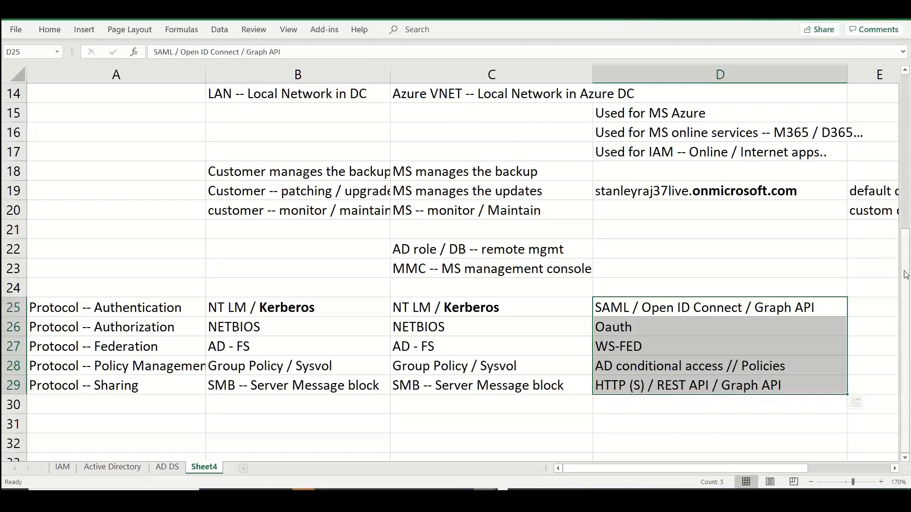
{"action": "left_click", "coordinate": [905, 213]}
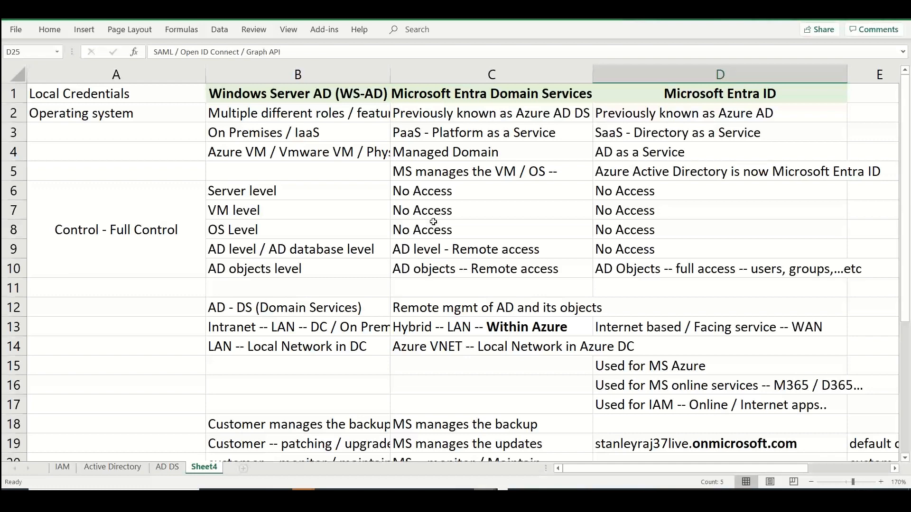
{"action": "left_click", "coordinate": [333, 377]}
{"action": "key", "text": "Down"}
{"action": "key", "text": "Down"}
{"action": "key", "text": "Down"}
{"action": "key", "text": "Down"}
{"action": "key", "text": "Down"}
{"action": "key", "text": "Down"}
{"action": "key", "text": "Down"}
{"action": "key", "text": "Down"}
{"action": "key", "text": "Down"}
{"action": "key", "text": "Down"}
{"action": "key", "text": "Down"}
{"action": "key", "text": "Down"}
{"action": "key", "text": "Down"}
{"action": "key", "text": "Down"}
{"action": "key", "text": "Down"}
{"action": "key", "text": "Down"}
{"action": "key", "text": "Down"}
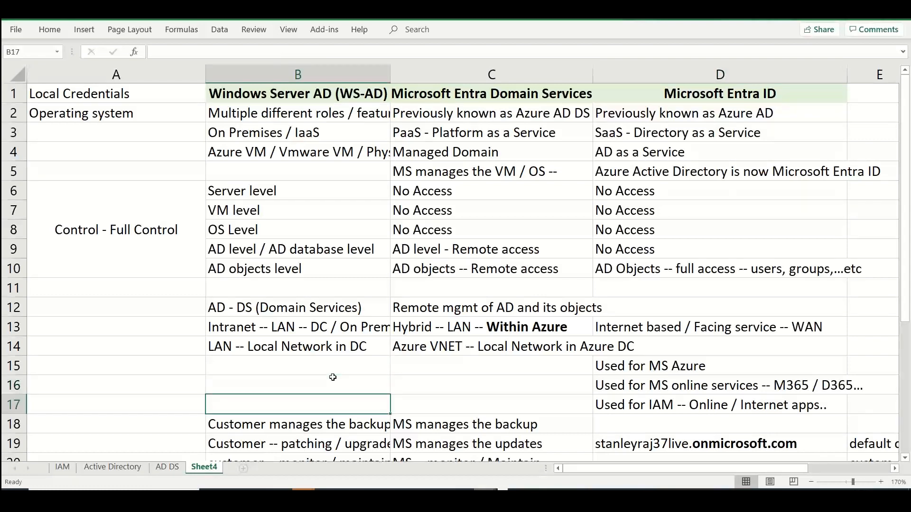
{"action": "key", "text": "Down"}
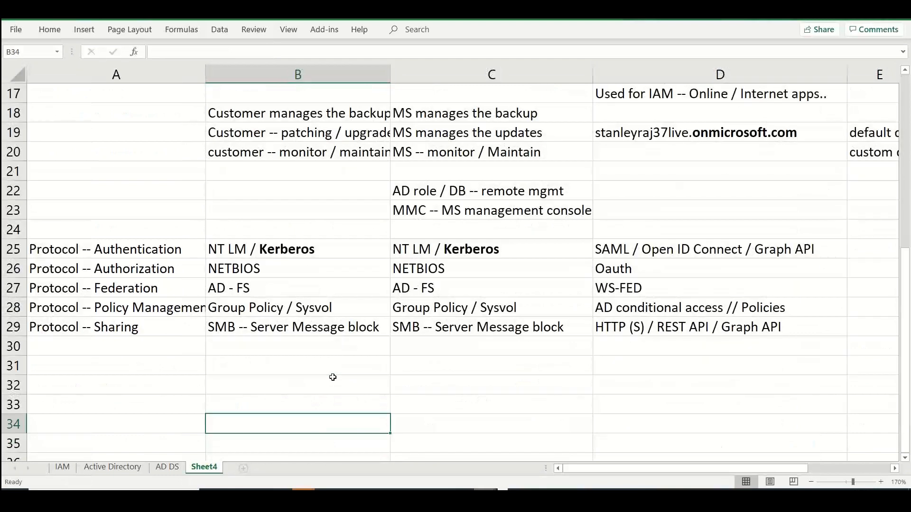
{"action": "key", "text": "Up"}
{"action": "key", "text": "Up"}
{"action": "key", "text": "Up"}
{"action": "key", "text": "Up"}
{"action": "key", "text": "Down"}
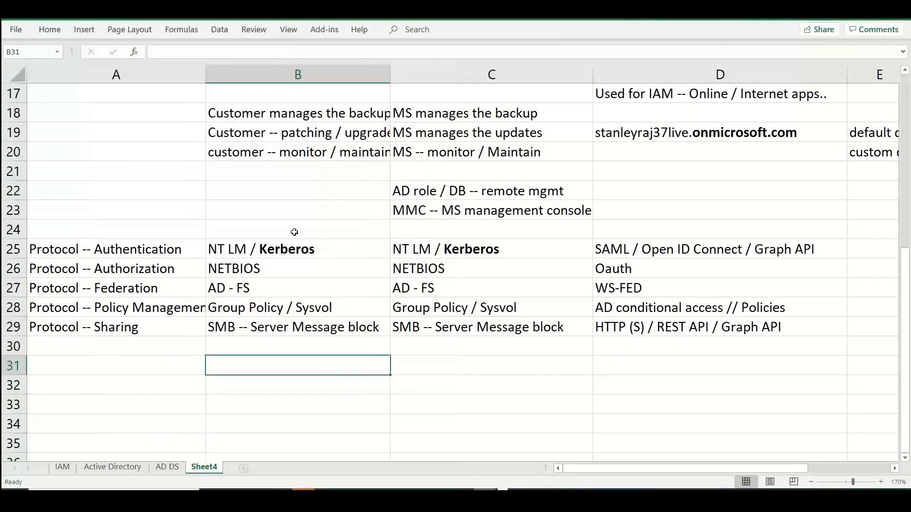
{"action": "left_click_drag", "start_coordinate": [290, 241], "coordinate": [291, 329]}
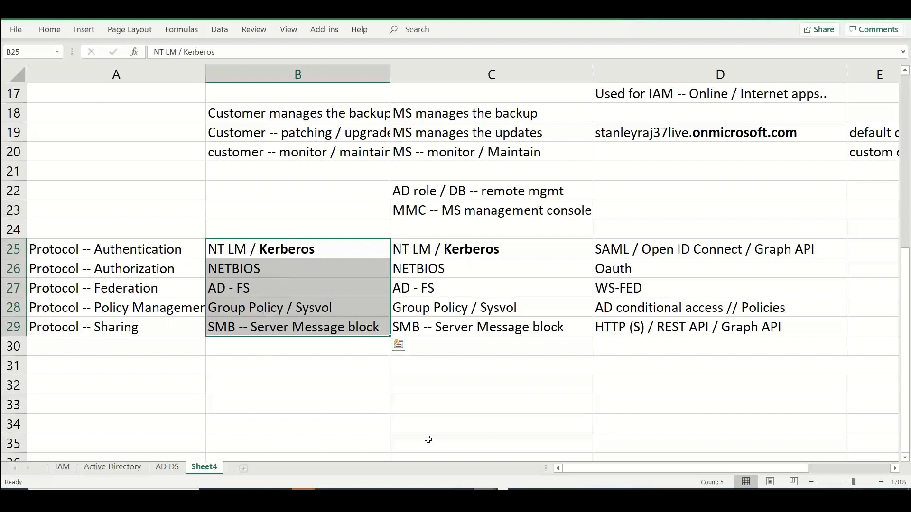
Enter "Web -- IIS -- Microsoft" in cell B31 below the Windows Server AD protocols
{"action": "left_click", "coordinate": [326, 367]}
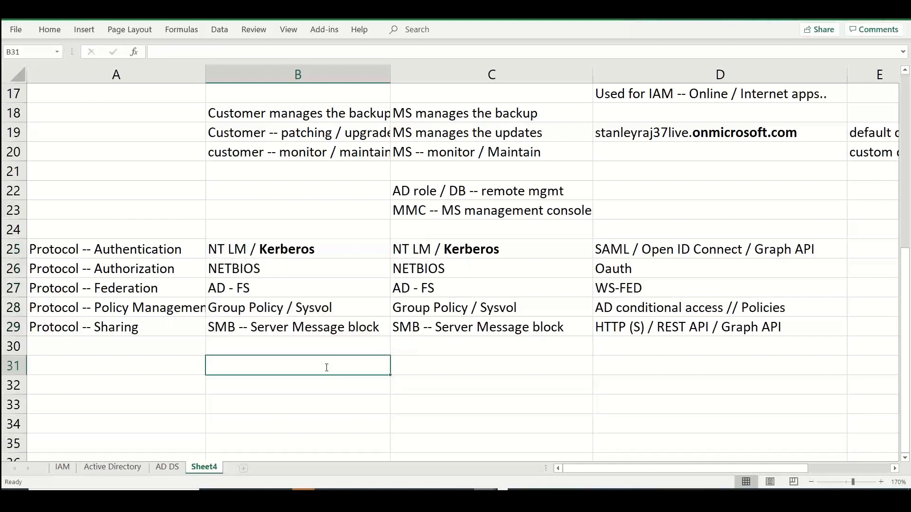
{"action": "type", "text": "Web -- IIS"}
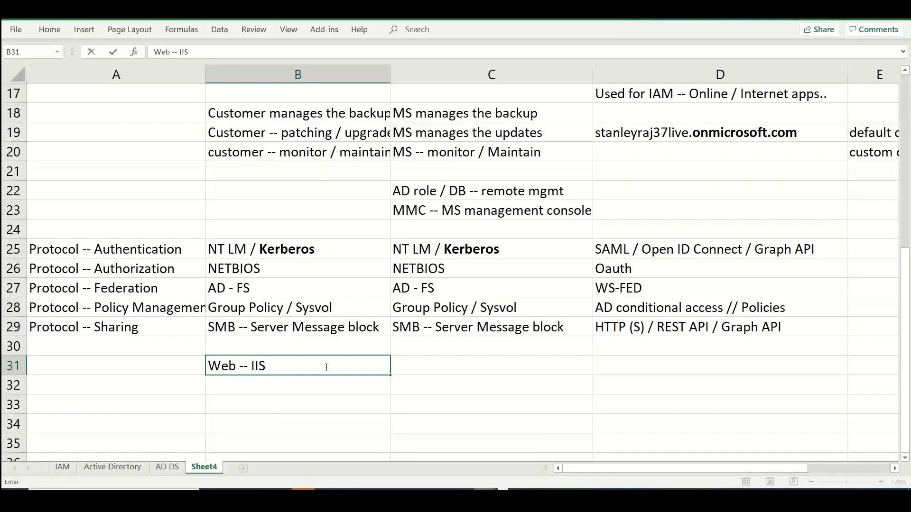
{"action": "type", "text": " -- Microsoft"}
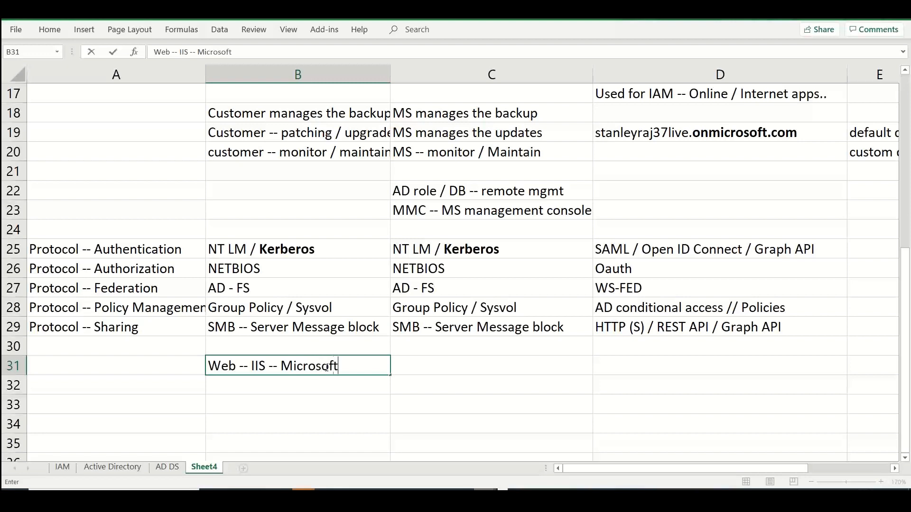
{"action": "key", "text": "Return"}
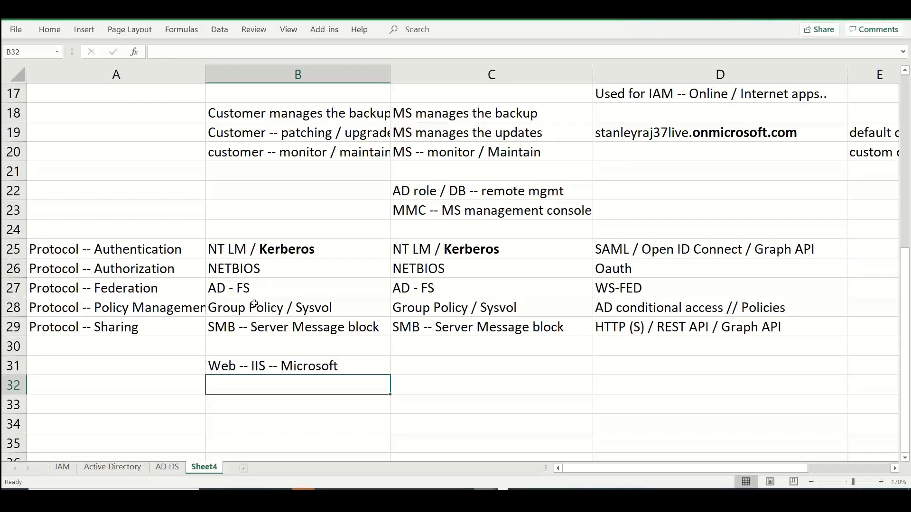
Enter "DB -- MS SQL" in cell B32 of the Windows Server AD column
{"action": "type", "text": "DB "}
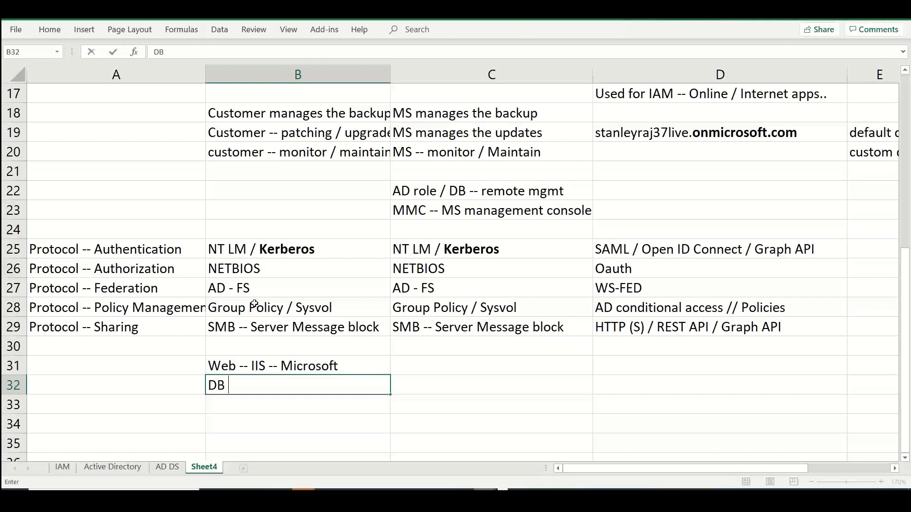
{"action": "type", "text": "-- MS SQL DB"}
{"action": "key", "text": "BackSpace"}
{"action": "key", "text": "BackSpace"}
{"action": "key", "text": "BackSpace"}
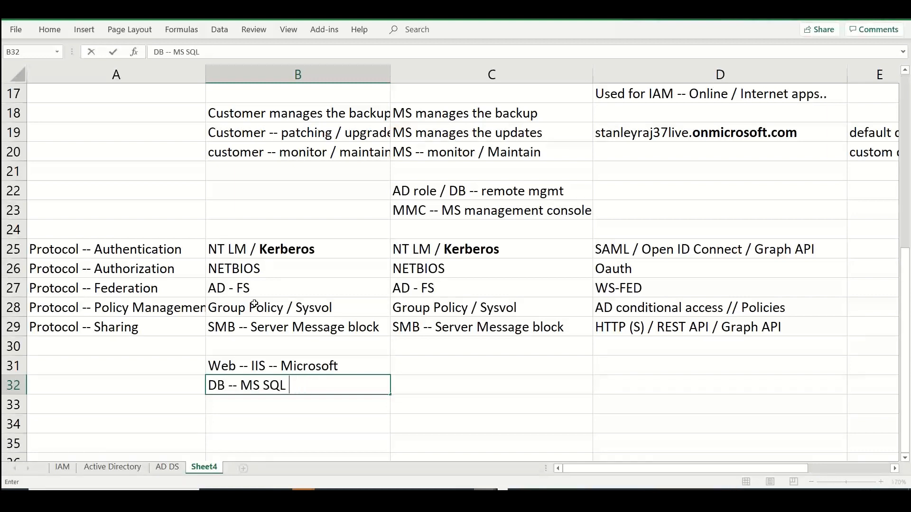
{"action": "key", "text": "Return"}
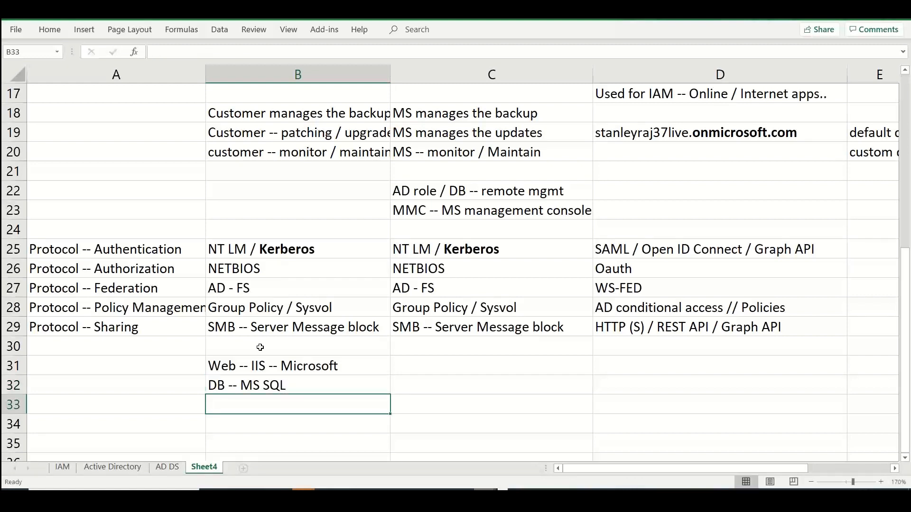
Enter "App -- .Net Framework" in cell B33 of the Windows Server AD column
{"action": "type", "text": "App -- >"}
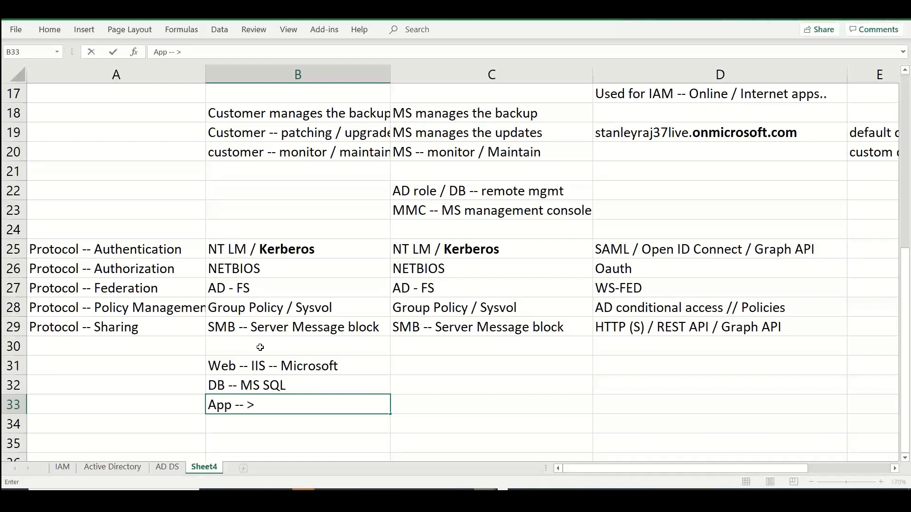
{"action": "key", "text": "BackSpace"}
{"action": "type", "text": ".Net Framework"}
{"action": "key", "text": "Return"}
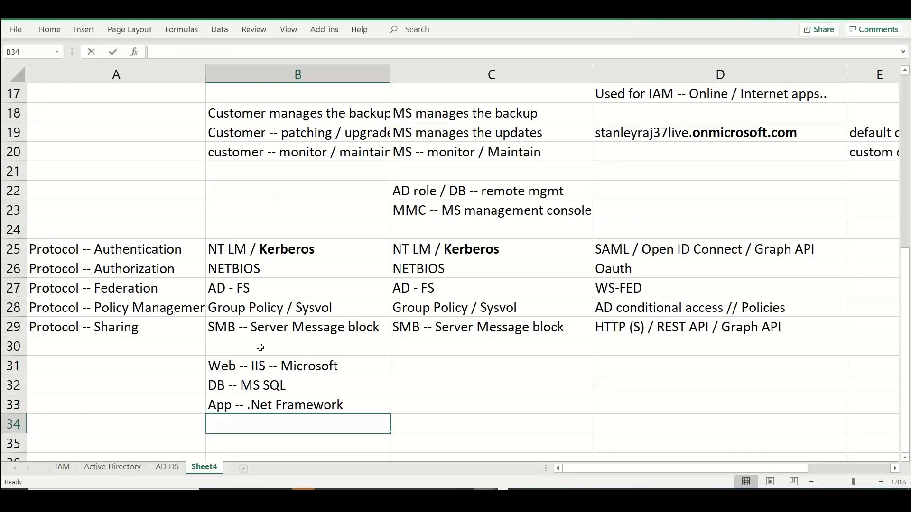
Enter "File -- Sharepoint" in cell B34 of the Windows Server AD column
{"action": "type", "text": "Sar"}
{"action": "key", "text": "BackSpace"}
{"action": "key", "text": "BackSpace"}
{"action": "key", "text": "BackSpace"}
{"action": "type", "text": "File "}
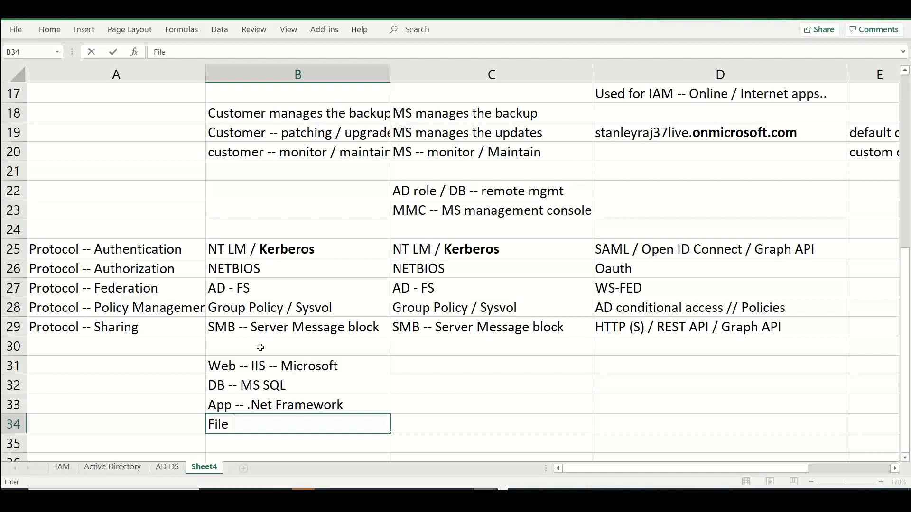
{"action": "type", "text": "-- Sharepoint"}
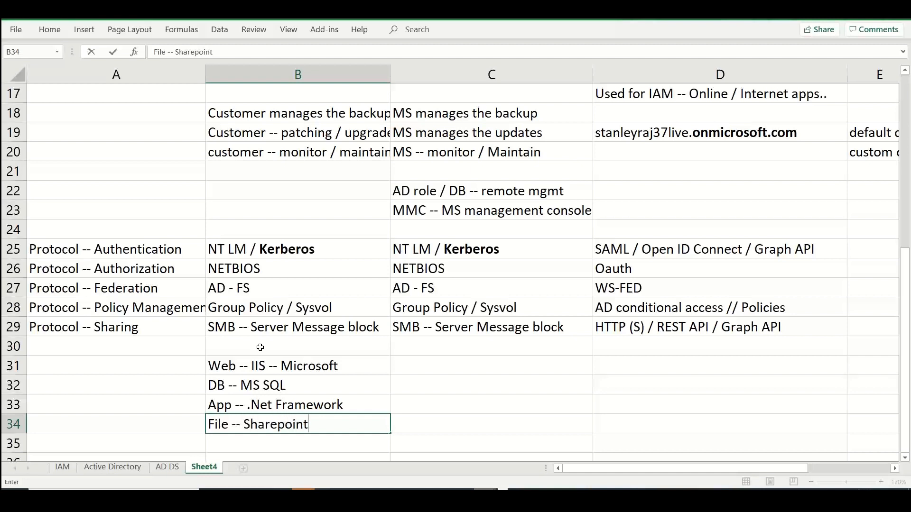
{"action": "key", "text": "Return"}
Enter "Collaboration -- Teams / Skype" in cell B35 of the Windows Server AD column
{"action": "type", "text": "Collaboaration"}
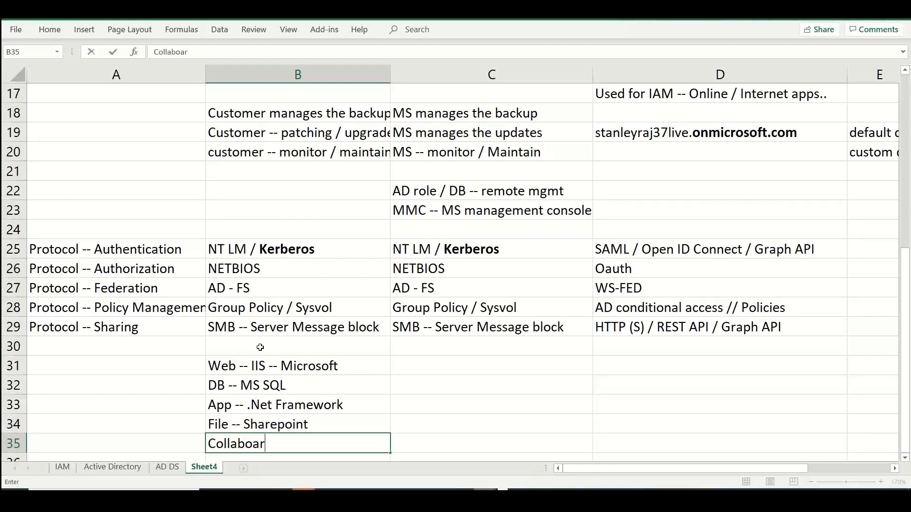
{"action": "key", "text": "BackSpace"}
{"action": "key", "text": "BackSpace"}
{"action": "key", "text": "BackSpace"}
{"action": "key", "text": "BackSpace"}
{"action": "key", "text": "BackSpace"}
{"action": "key", "text": "BackSpace"}
{"action": "key", "text": "BackSpace"}
{"action": "type", "text": "ration -- Team"}
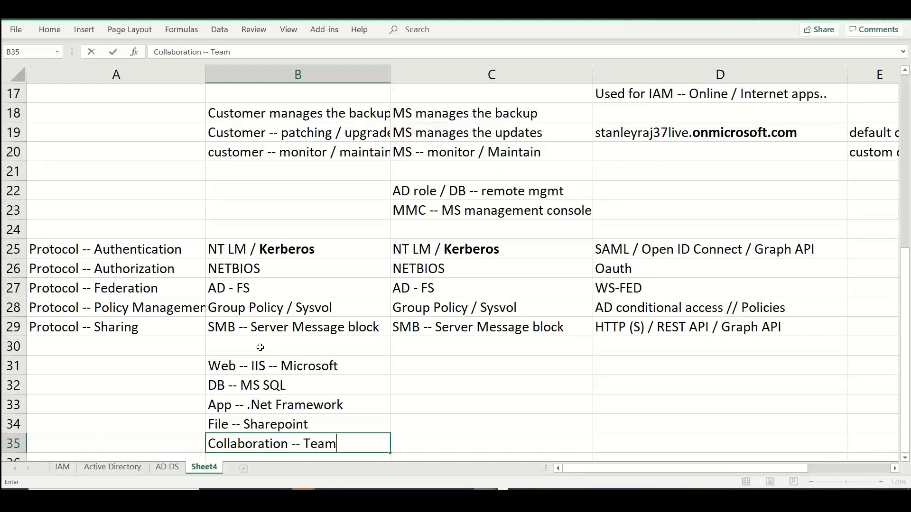
{"action": "type", "text": "s / Skype"}
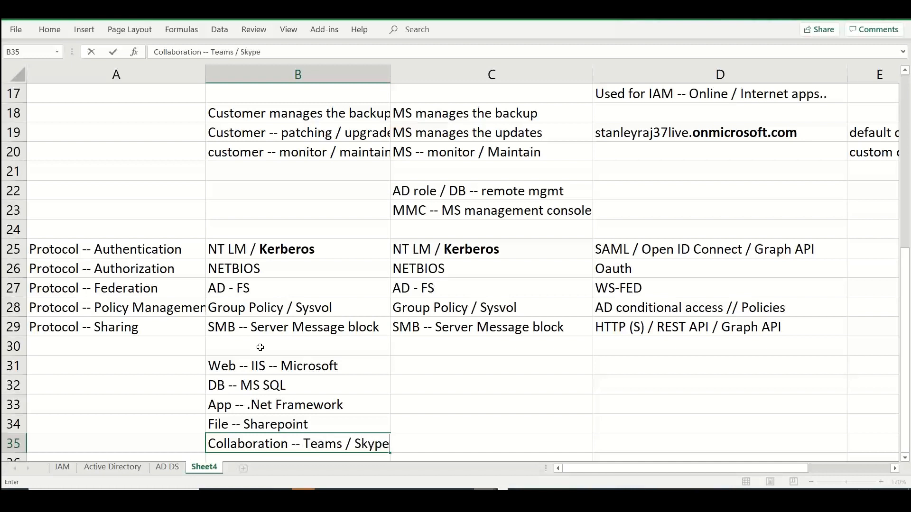
{"action": "key", "text": "Return"}
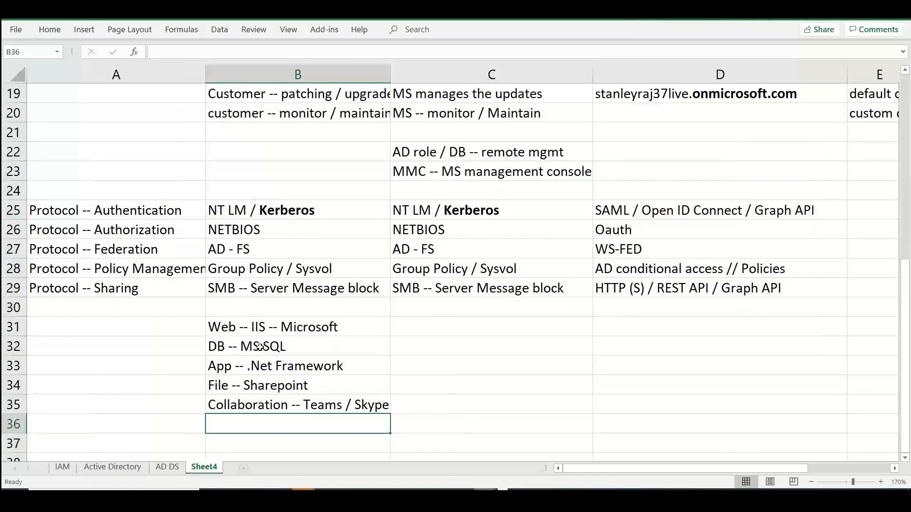
Enter "Mailing -- Exchange" in cell B36 of the Windows Server AD column
{"action": "type", "text": "Mailing "}
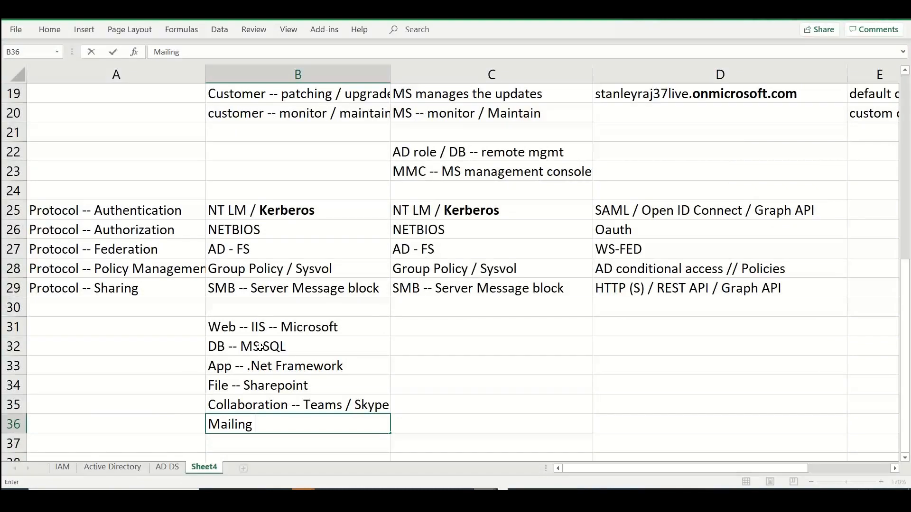
{"action": "type", "text": "-- Exchange"}
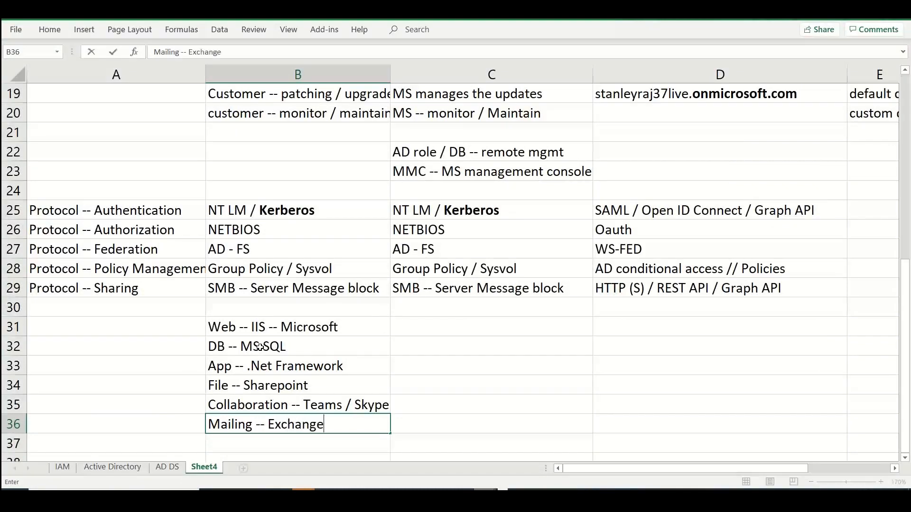
{"action": "key", "text": "ctrl+Return"}
{"action": "key", "text": "Down"}
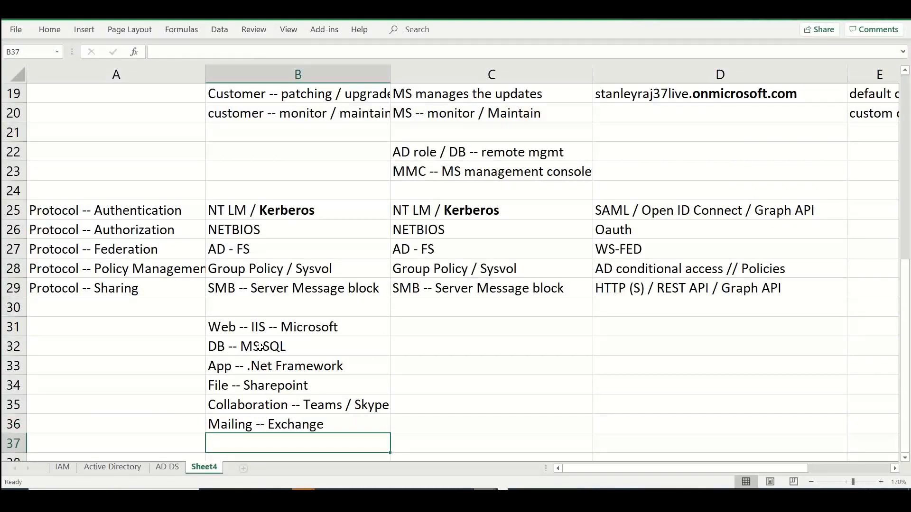
Enter "Patching -- SCCM" in cell B37 of the Windows Server AD column
{"action": "type", "text": "Patchin"}
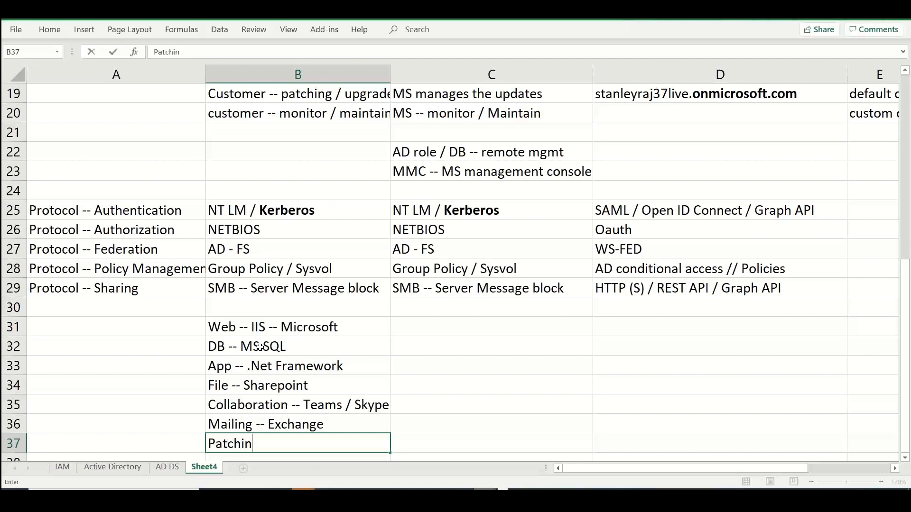
{"action": "type", "text": "g -- SCCM"}
{"action": "key", "text": "Return"}
Enter "Montioring -- SCOM" in cell B38 of the Windows Server AD column
{"action": "type", "text": "Montiori"}
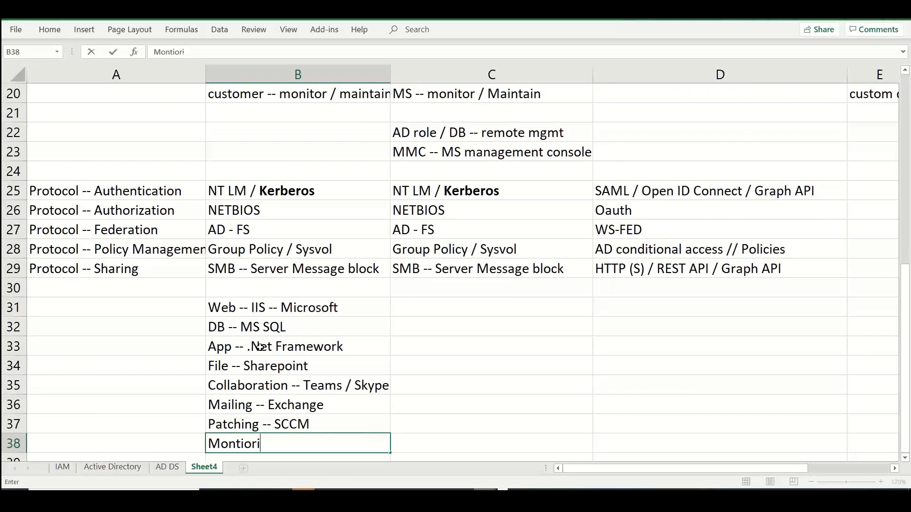
{"action": "type", "text": "ng -- SCOM"}
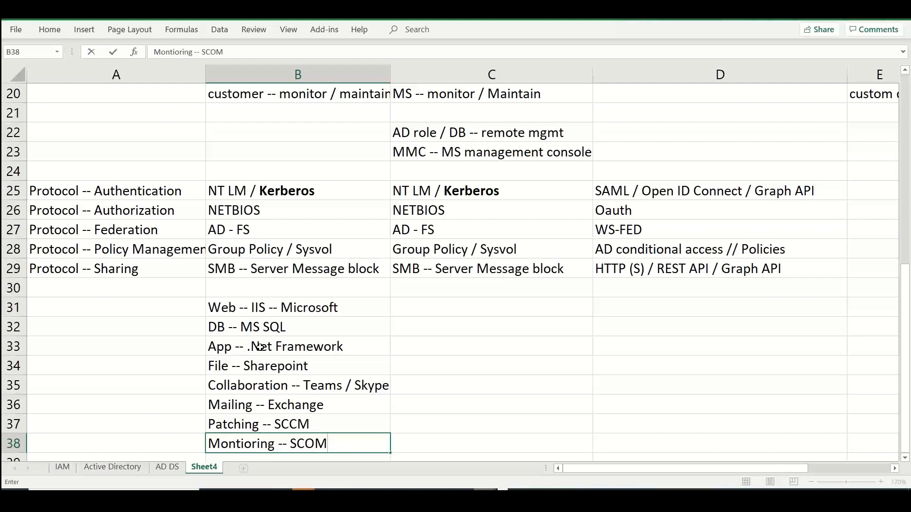
{"action": "key", "text": "Return"}
Enter "Backup -- SC DPM" in cell B39 of the Windows Server AD column
{"action": "type", "text": "Bacup -"}
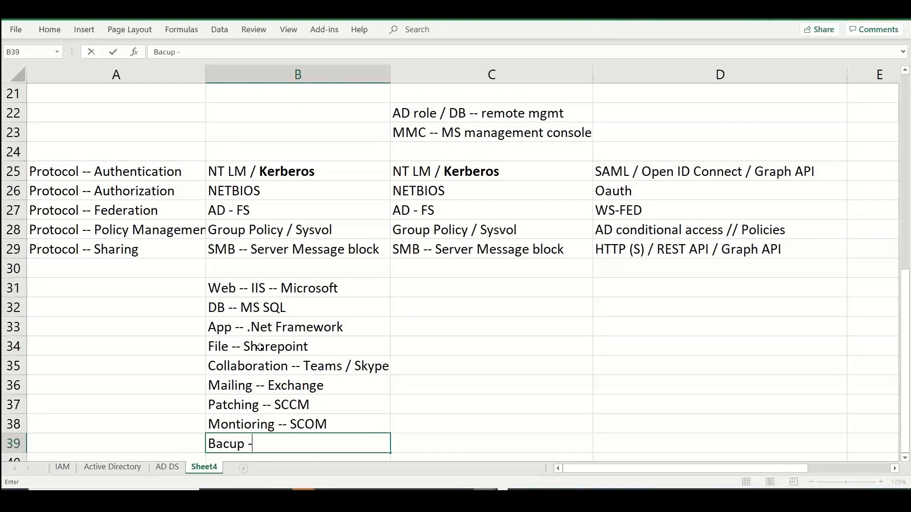
{"action": "key", "text": "BackSpace"}
{"action": "key", "text": "BackSpace"}
{"action": "key", "text": "BackSpace"}
{"action": "key", "text": "BackSpace"}
{"action": "type", "text": "kup -- SC DPM"}
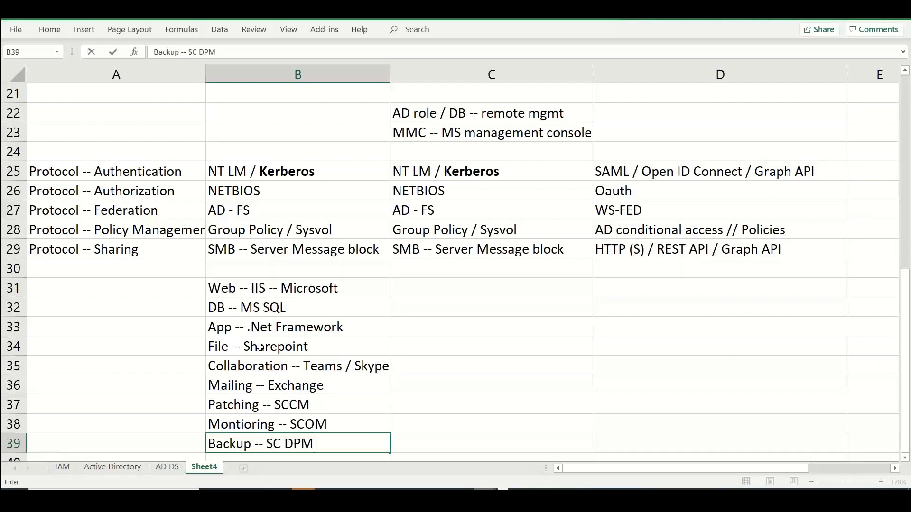
{"action": "left_click", "coordinate": [229, 288]}
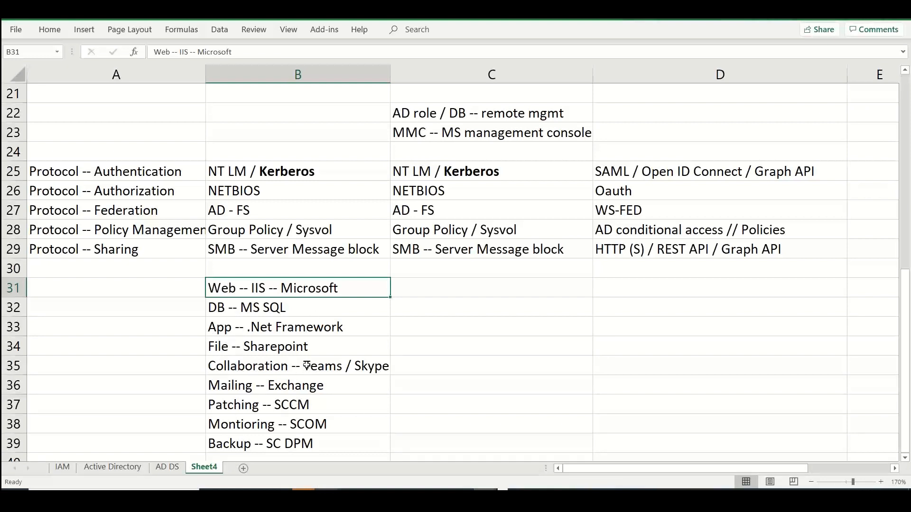
Extend the file entry in B34 to read "File -- Sharepoint / FRS"
{"action": "double_click", "coordinate": [320, 347]}
{"action": "type", "text": "/"}
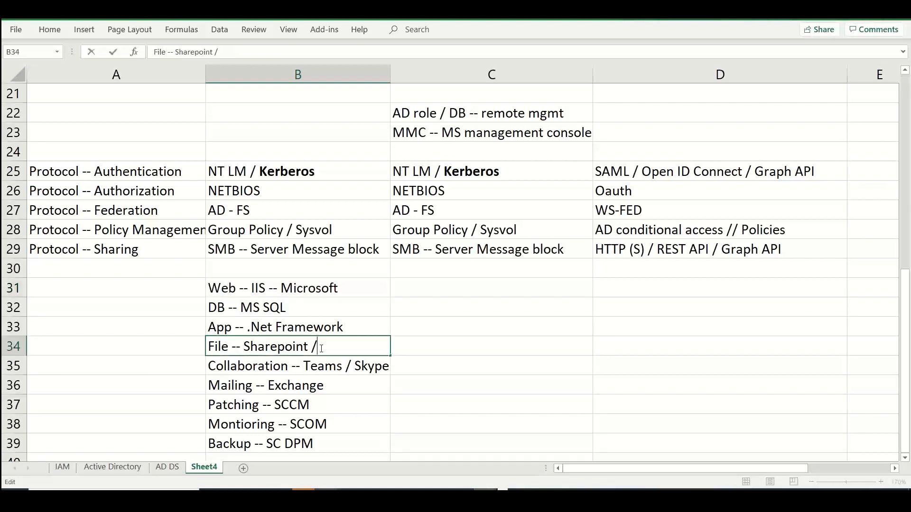
{"action": "type", "text": " File server"}
{"action": "key", "text": "BackSpace"}
{"action": "key", "text": "BackSpace"}
{"action": "key", "text": "BackSpace"}
{"action": "key", "text": "BackSpace"}
{"action": "key", "text": "BackSpace"}
{"action": "key", "text": "BackSpace"}
{"action": "key", "text": "BackSpace"}
{"action": "key", "text": "BackSpace"}
{"action": "type", "text": "FRS / AD"}
{"action": "key", "text": "BackSpace"}
{"action": "key", "text": "BackSpace"}
{"action": "key", "text": "BackSpace"}
{"action": "key", "text": "BackSpace"}
{"action": "left_click", "coordinate": [324, 436]}
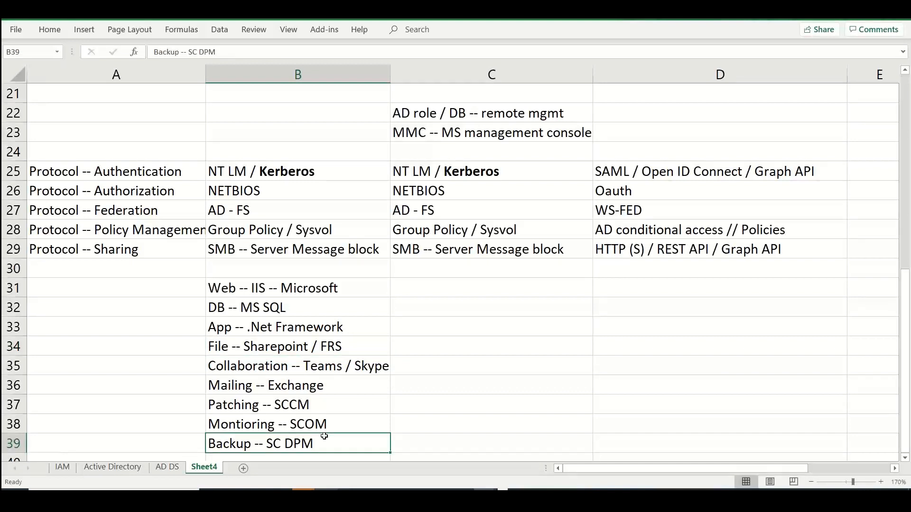
Switch to Chrome, search Google for "microsoft onpremises file replication" in a new tab, and return to the Excel sheet
{"action": "scroll", "coordinate": [324, 436], "scroll_direction": "down", "scroll_amount": 1}
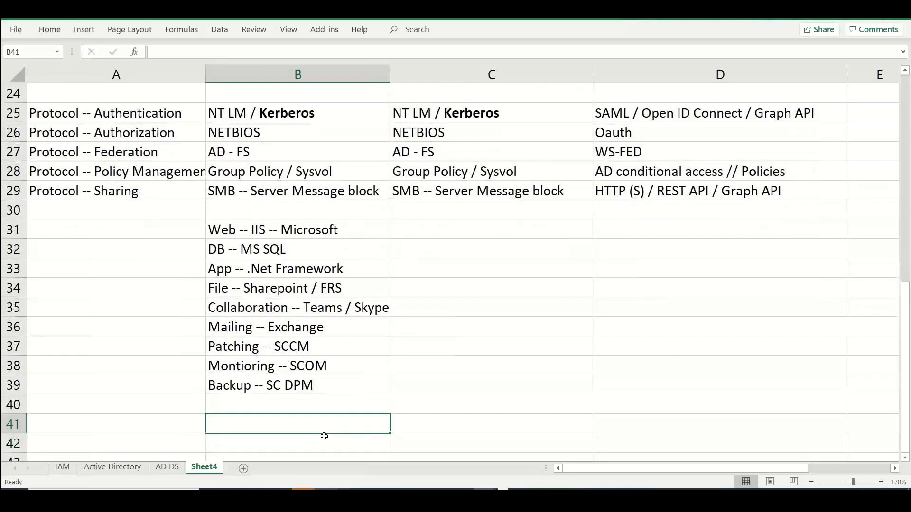
{"action": "key", "text": "Down"}
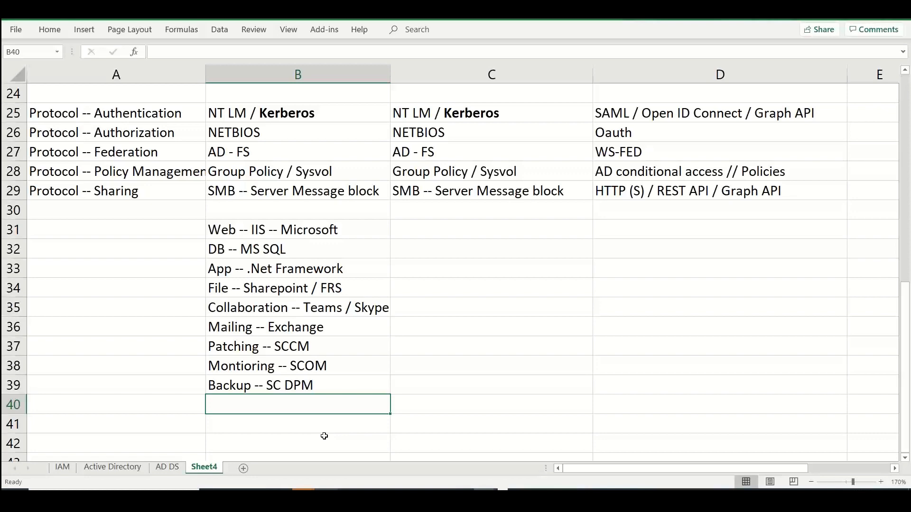
{"action": "key", "text": "alt+Tab"}
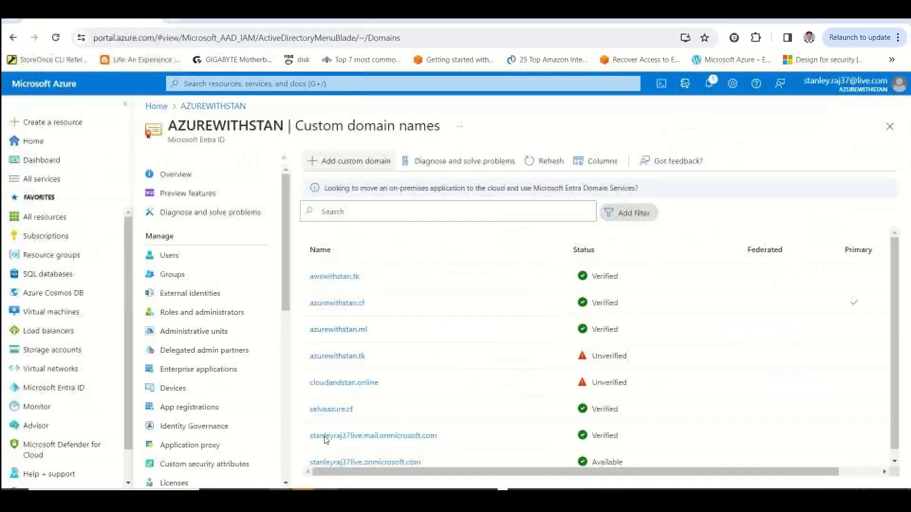
{"action": "key", "text": "ctrl+t"}
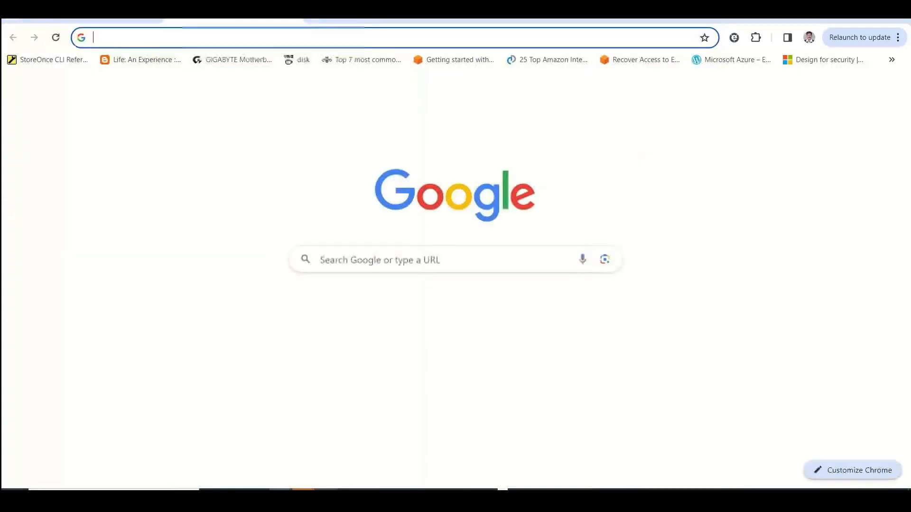
{"action": "type", "text": "microsoft onp"}
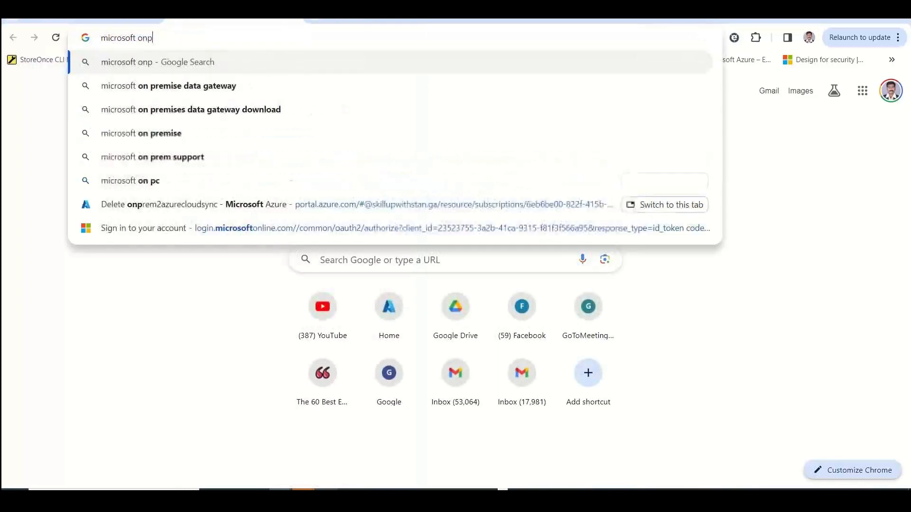
{"action": "type", "text": "remises file repi"}
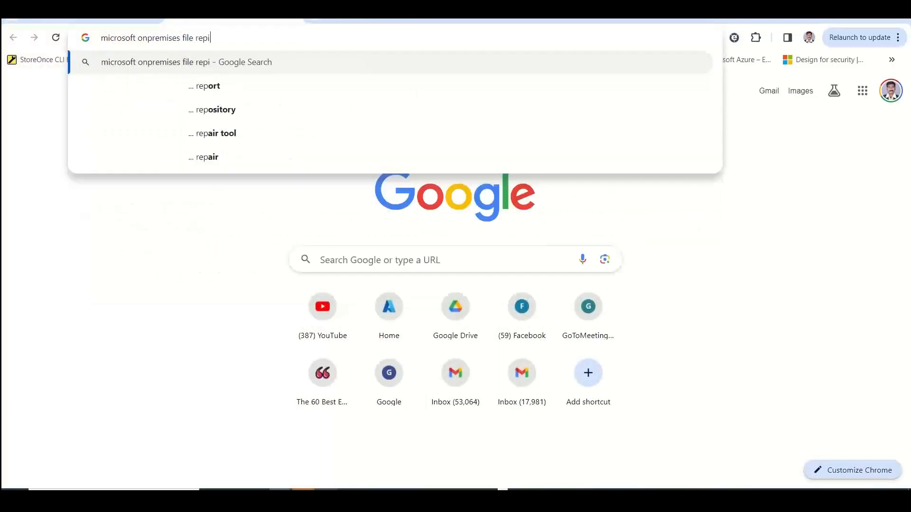
{"action": "key", "text": "BackSpace"}
{"action": "type", "text": "lication"}
{"action": "key", "text": "Return"}
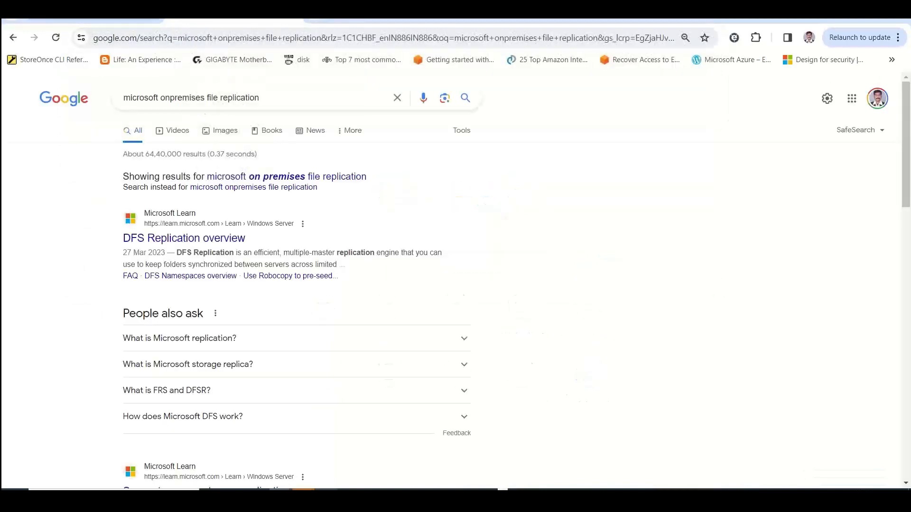
{"action": "key", "text": "ctrl+w"}
{"action": "key", "text": "alt+Tab"}
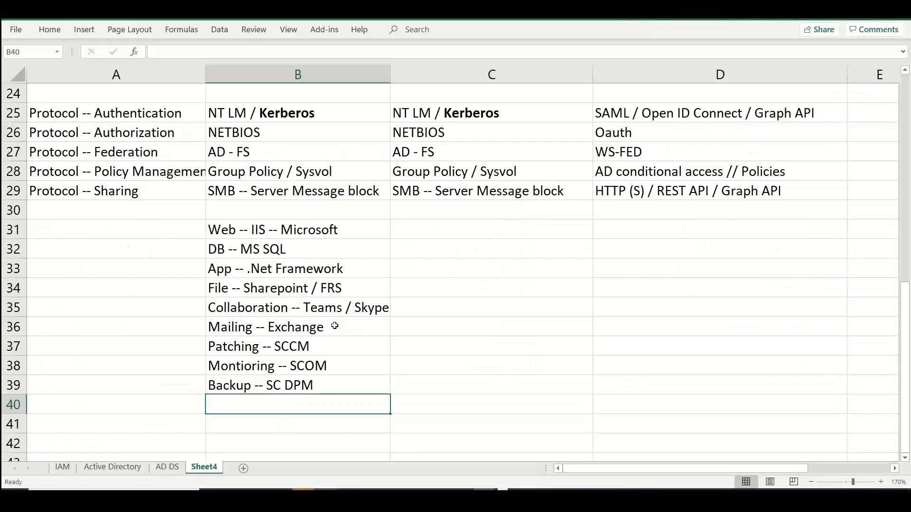
Append "/ DFS" to the Sharepoint and FRS file entry in cell B34
{"action": "double_click", "coordinate": [359, 287]}
{"action": "type", "text": "/ DF"}
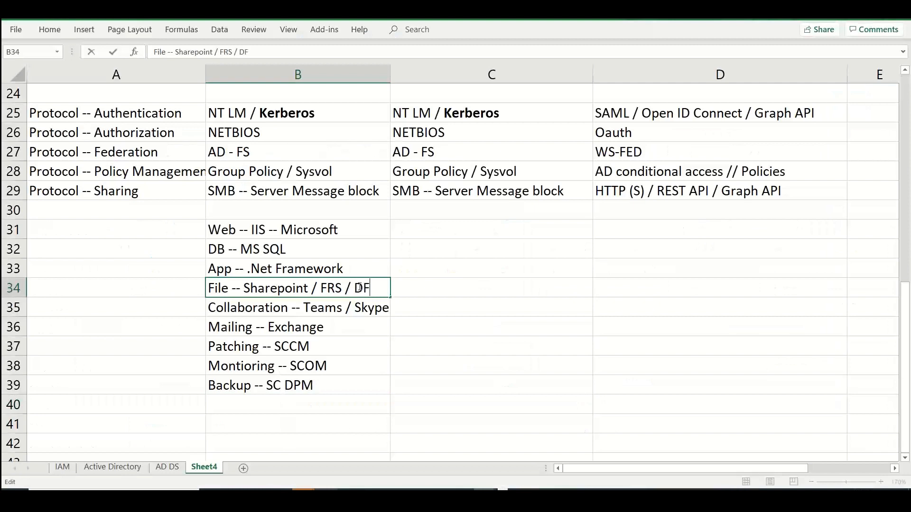
{"action": "type", "text": "S"}
{"action": "left_click", "coordinate": [291, 399]}
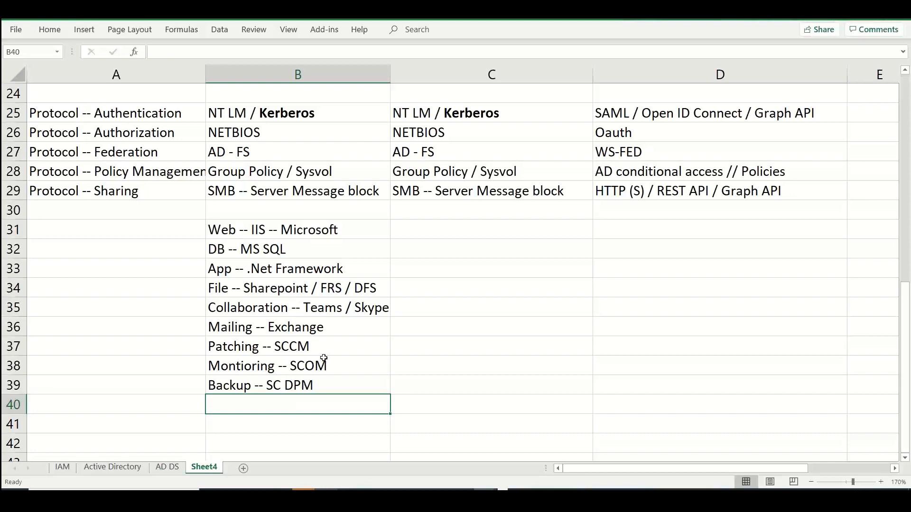
Append "/ WSUS" to the patching entry in cell B37 and select the application list B31:B39
{"action": "double_click", "coordinate": [326, 349]}
{"action": "type", "text": "/ WSUS"}
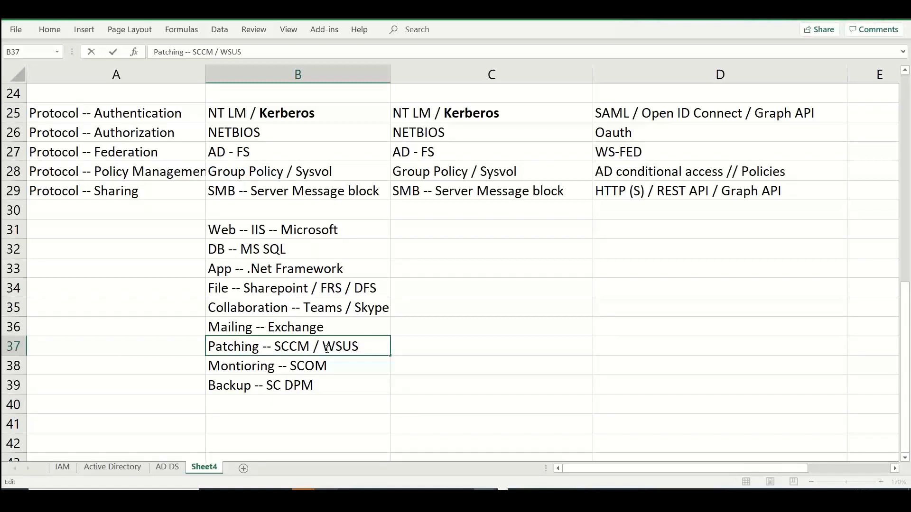
{"action": "left_click_drag", "start_coordinate": [295, 232], "coordinate": [287, 385]}
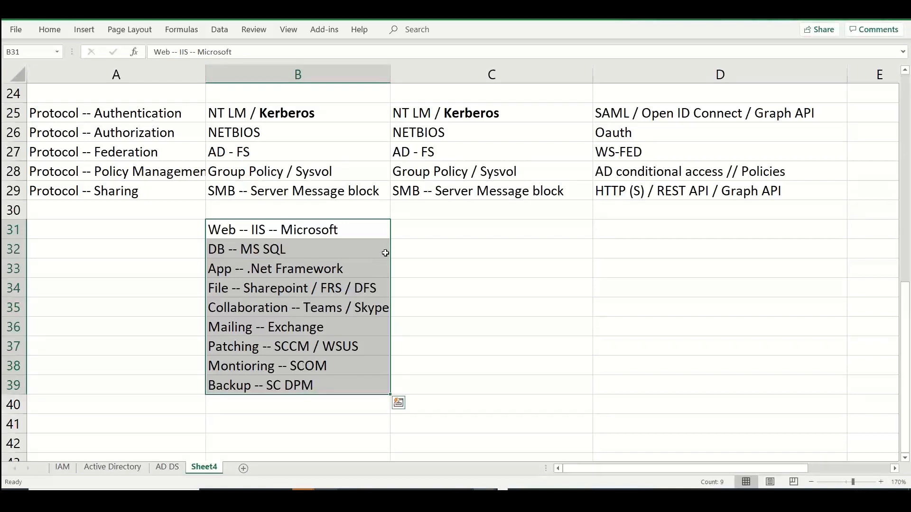
Enter ">> Rehosting to Azure / Lift & Shift" in cell C31, beside the IIS web entry
{"action": "left_click", "coordinate": [399, 232]}
{"action": "type", "text": ">"}
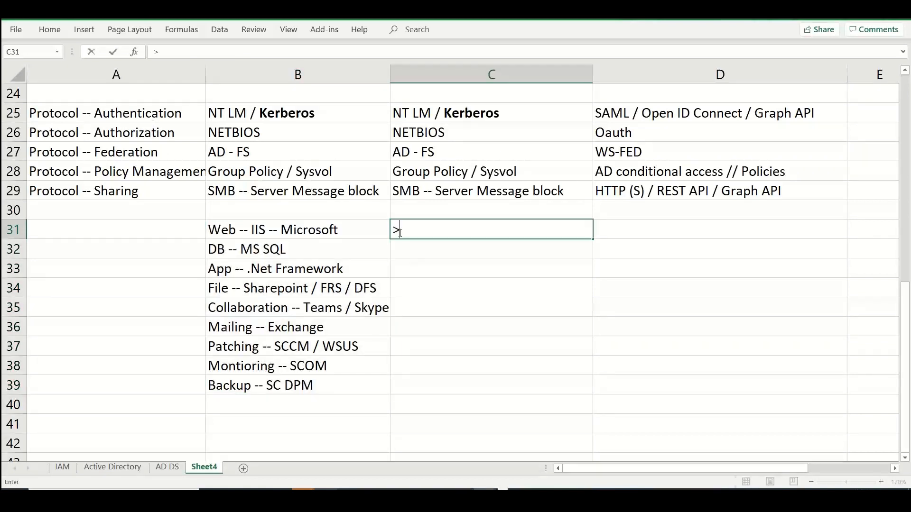
{"action": "type", "text": "> Azure"}
{"action": "key", "text": "BackSpace"}
{"action": "key", "text": "BackSpace"}
{"action": "key", "text": "BackSpace"}
{"action": "key", "text": "BackSpace"}
{"action": "key", "text": "BackSpace"}
{"action": "type", "text": "Move"}
{"action": "key", "text": "BackSpace"}
{"action": "key", "text": "BackSpace"}
{"action": "key", "text": "BackSpace"}
{"action": "key", "text": "BackSpace"}
{"action": "type", "text": "Re"}
{"action": "key", "text": "BackSpace"}
{"action": "key", "text": "BackSpace"}
{"action": "type", "text": "REhoting to Azure /"}
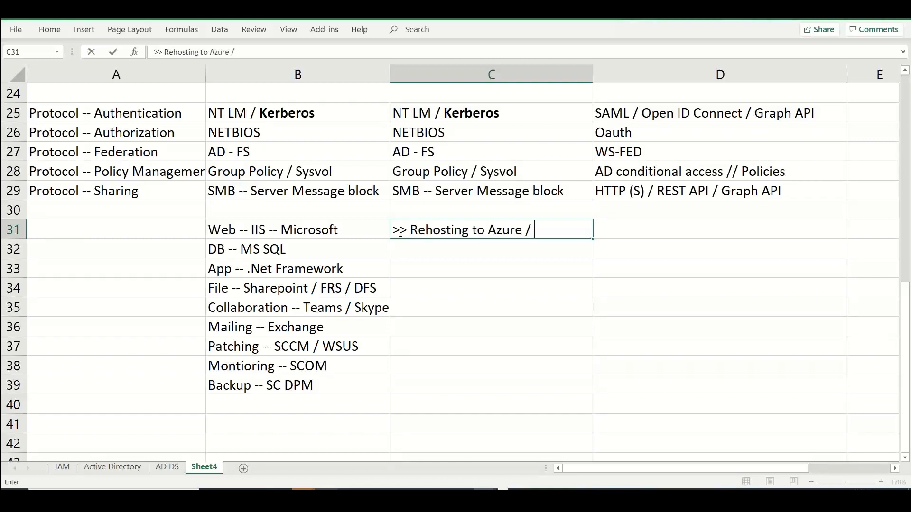
{"action": "type", "text": " Lift & Shift"}
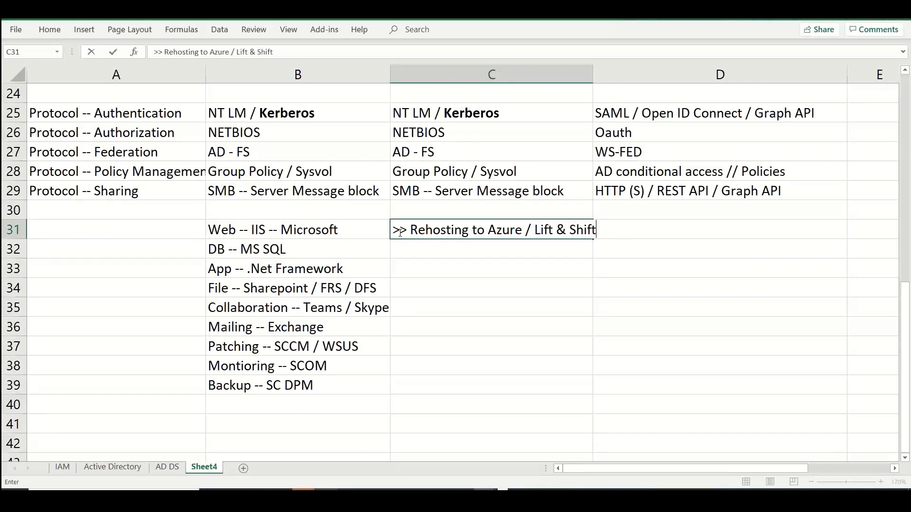
{"action": "key", "text": "Return"}
Enter ">> Azure Virtual Machines" in cell C32 below the rehosting note
{"action": "type", "text": "Azure Vr"}
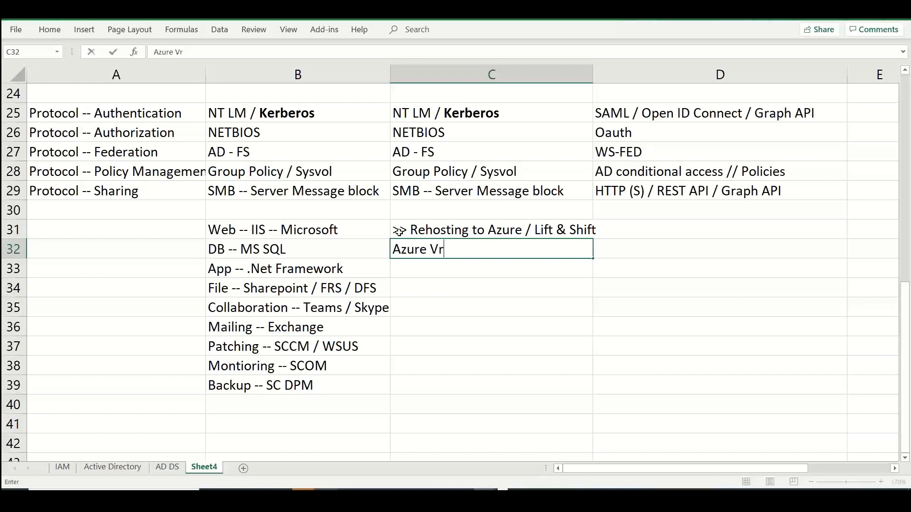
{"action": "key", "text": "BackSpace"}
{"action": "type", "text": "irtual Machines"}
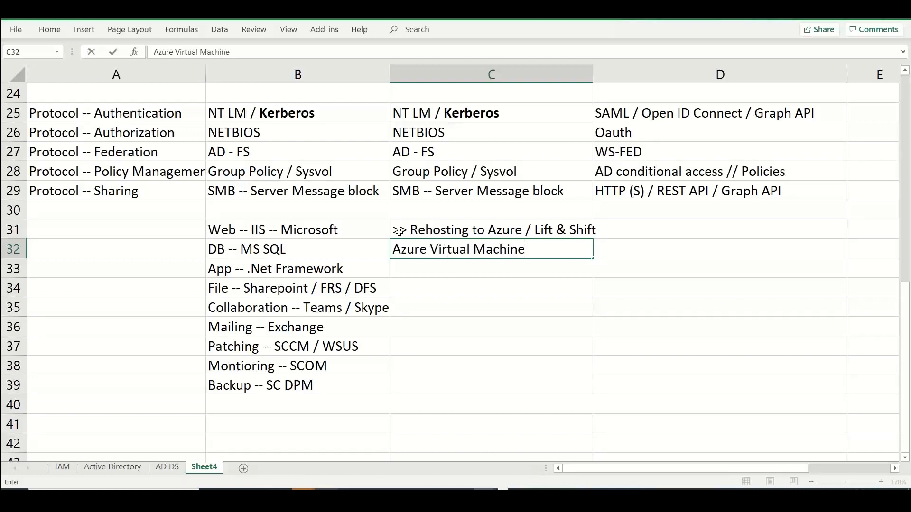
{"action": "left_click", "coordinate": [392, 248]}
{"action": "type", "text": ">>"}
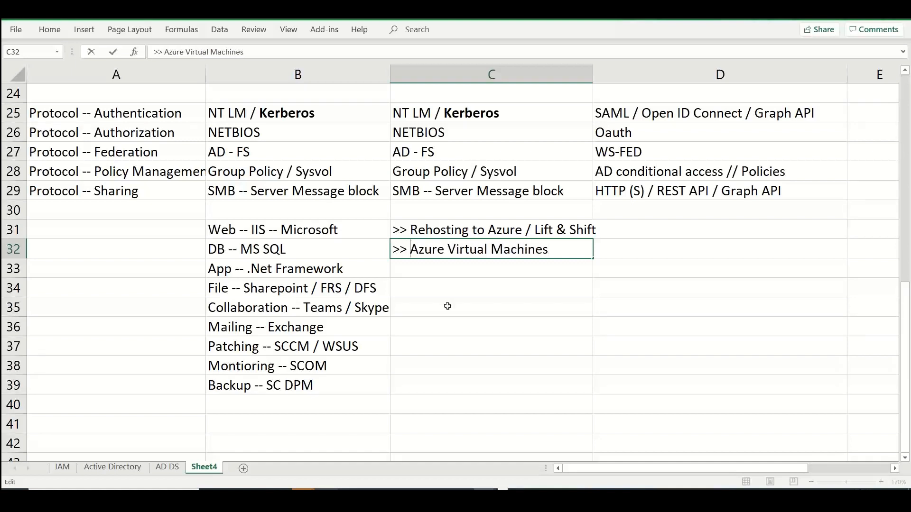
Review the comparison from the column headings down to the application list, and select the list in B31:B39
{"action": "left_click", "coordinate": [445, 305]}
{"action": "left_click_drag", "start_coordinate": [906, 304], "coordinate": [910, 134]}
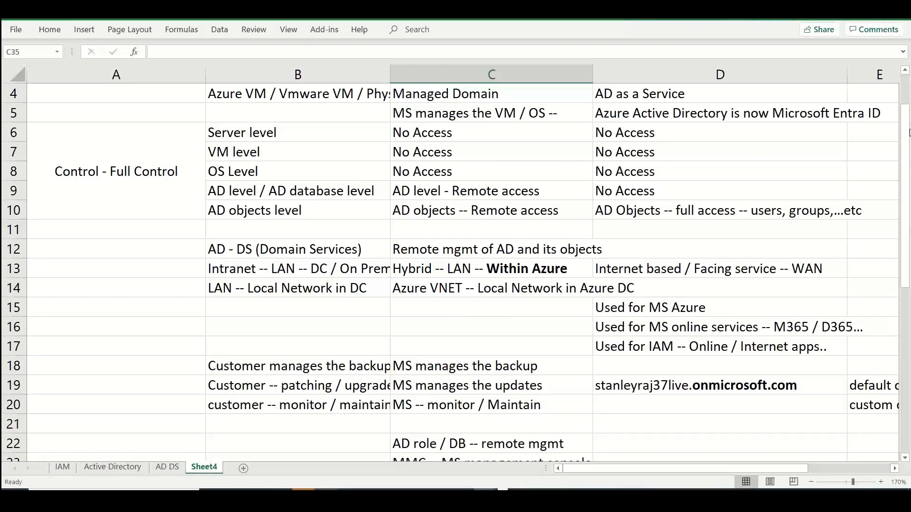
{"action": "left_click_drag", "start_coordinate": [909, 133], "coordinate": [909, 83]}
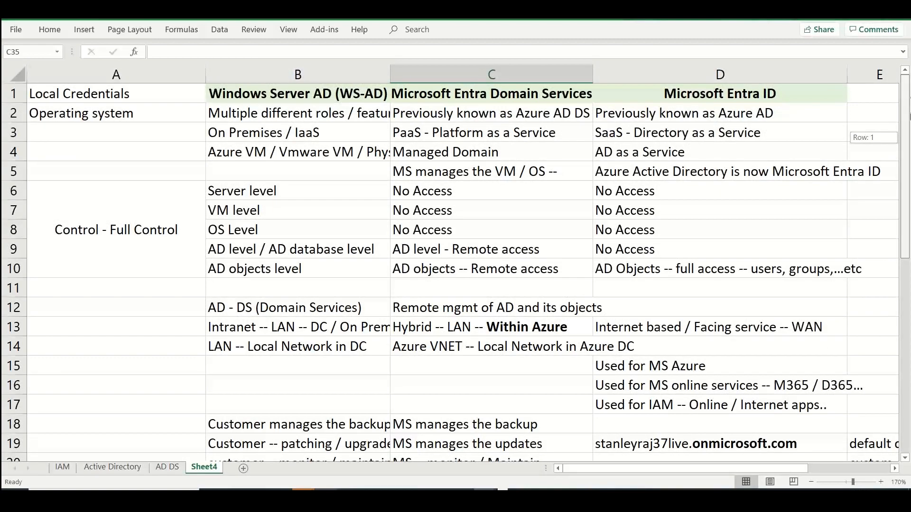
{"action": "left_click_drag", "start_coordinate": [909, 116], "coordinate": [908, 314]}
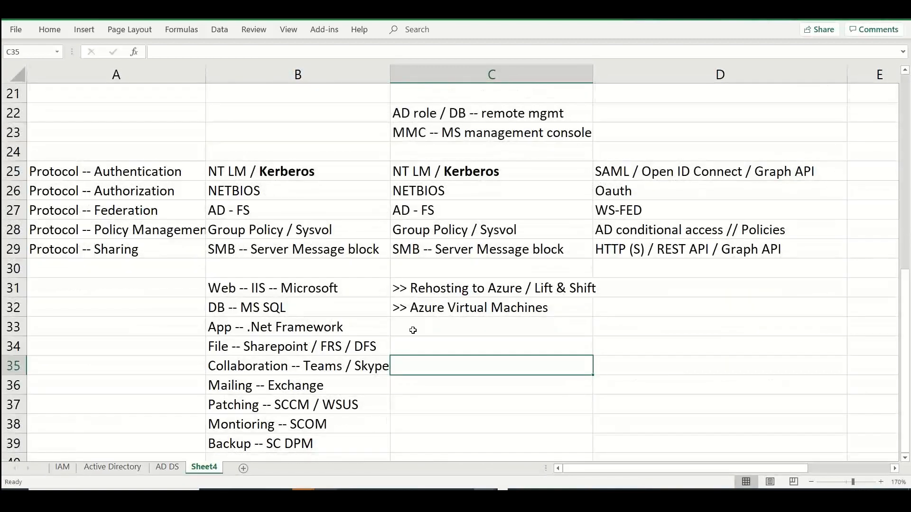
{"action": "left_click_drag", "start_coordinate": [287, 287], "coordinate": [271, 438]}
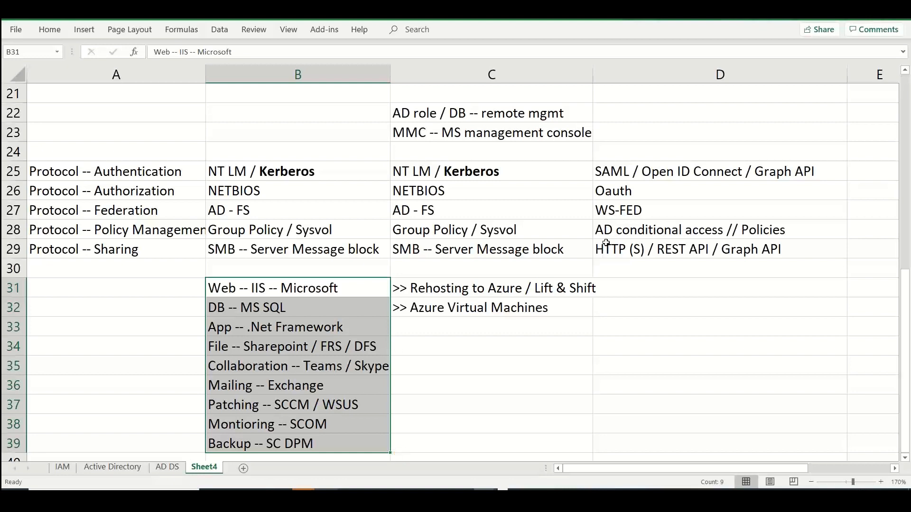
{"action": "left_click", "coordinate": [657, 291]}
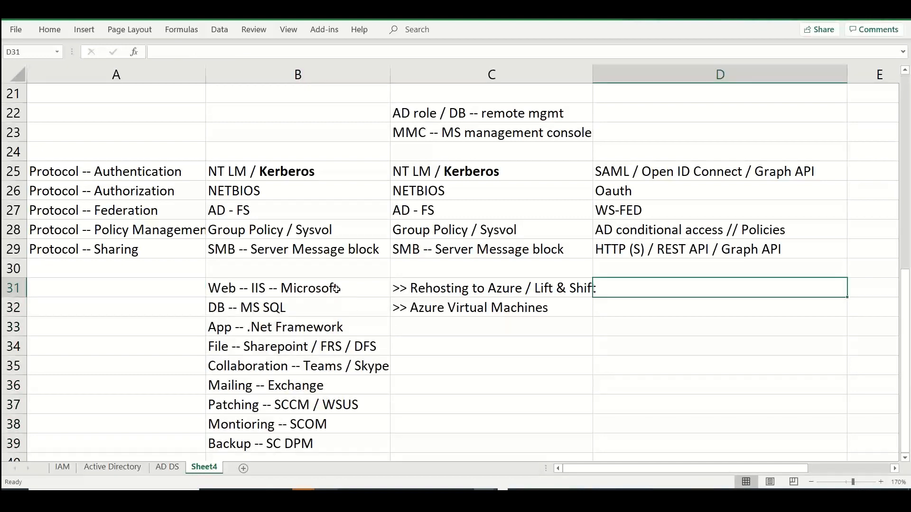
{"action": "left_click_drag", "start_coordinate": [336, 290], "coordinate": [321, 441]}
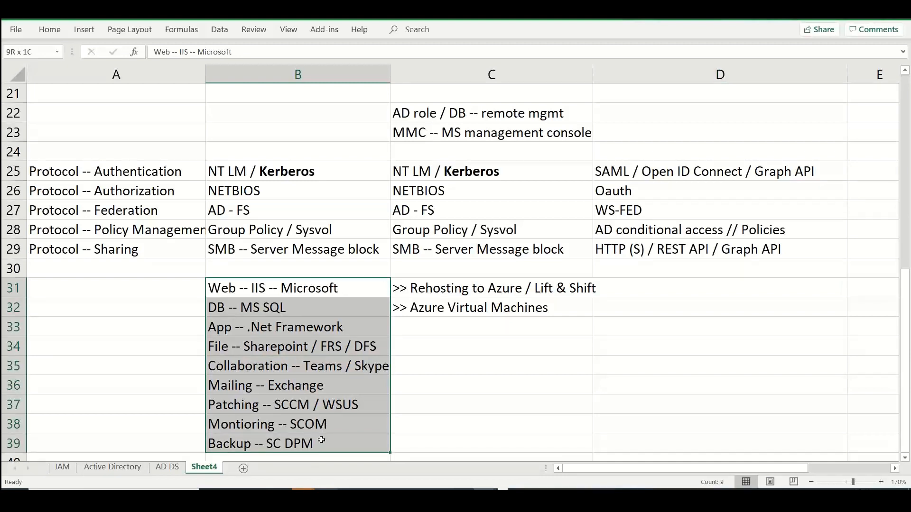
{"action": "left_click_drag", "start_coordinate": [321, 441], "coordinate": [323, 440]}
Examine the Azure VM hosting option in cell B4 and compare it with the Azure Virtual Machines migration note
{"action": "left_click_drag", "start_coordinate": [905, 288], "coordinate": [905, 93]}
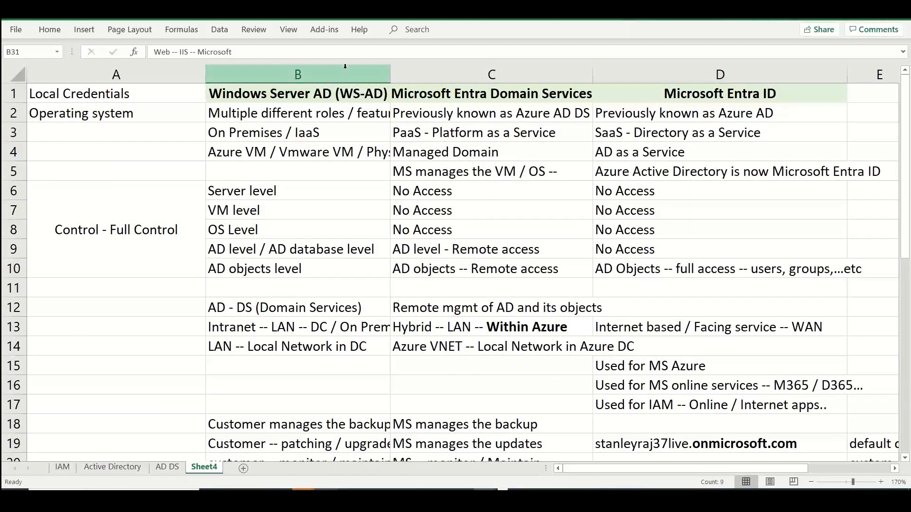
{"action": "left_click", "coordinate": [267, 151]}
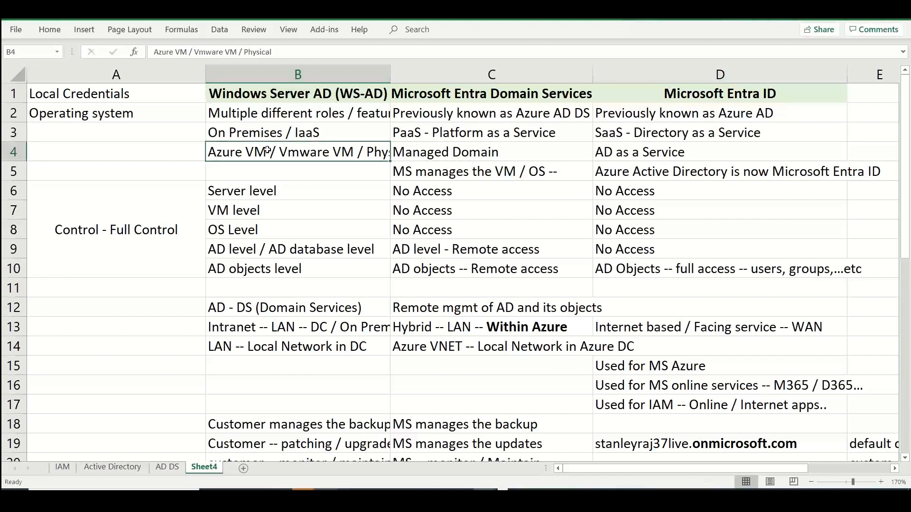
{"action": "double_click", "coordinate": [267, 151]}
{"action": "left_click_drag", "start_coordinate": [267, 151], "coordinate": [192, 152]}
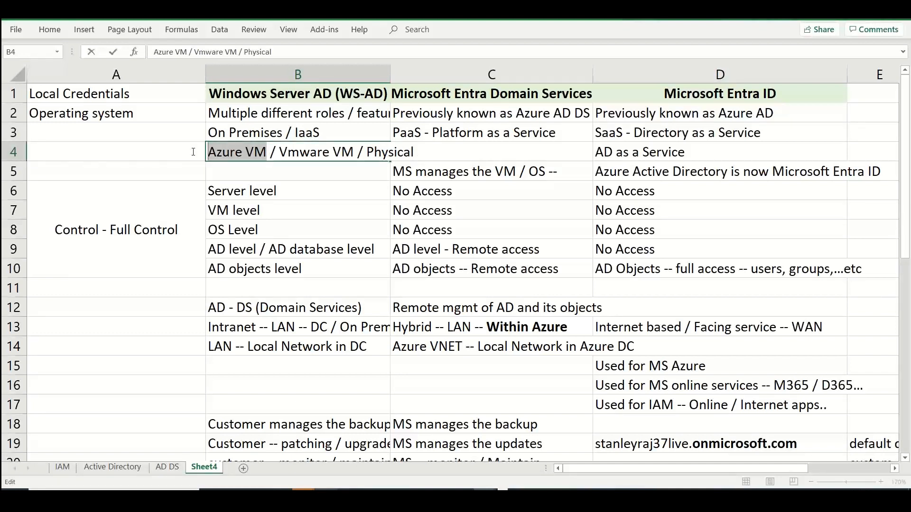
{"action": "left_click", "coordinate": [453, 179]}
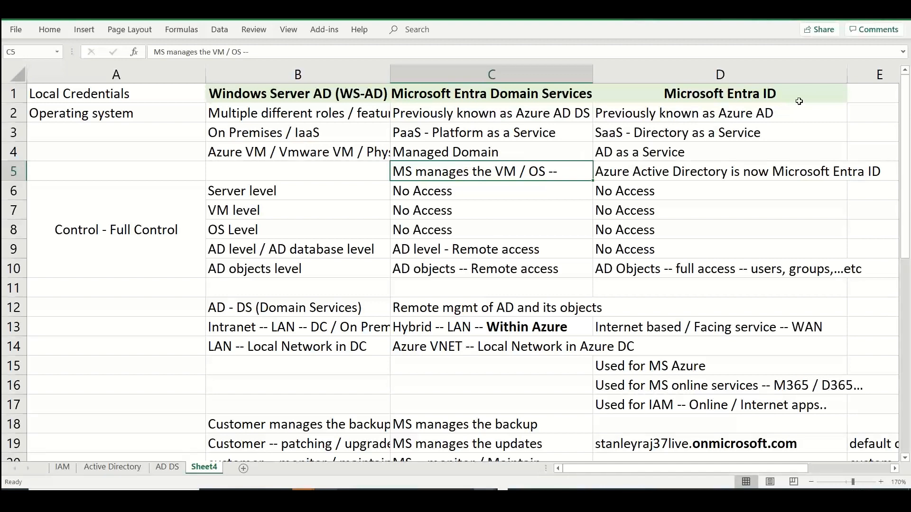
{"action": "left_click_drag", "start_coordinate": [910, 112], "coordinate": [909, 338]}
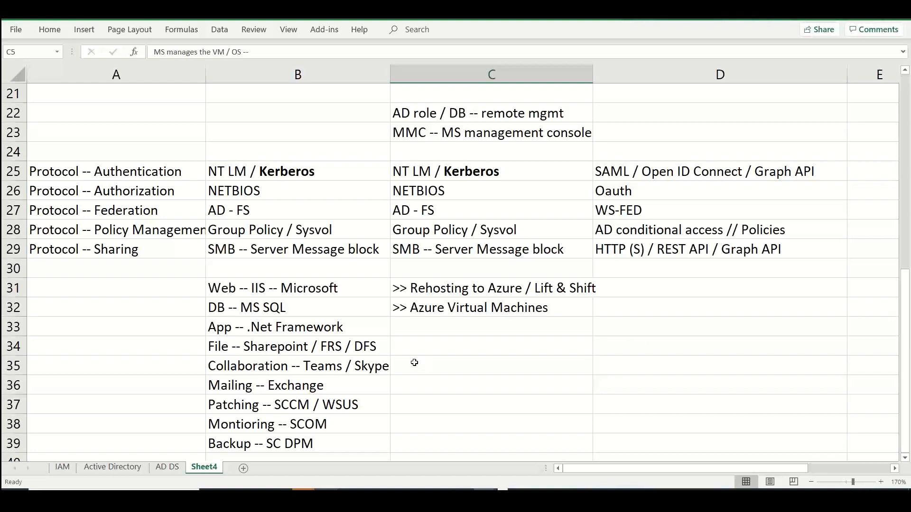
Enter "Azure App services -- Web apps / Mobile apps" in cell D31 as the Entra ID counterpart of the IIS web entry
{"action": "left_click", "coordinate": [304, 286]}
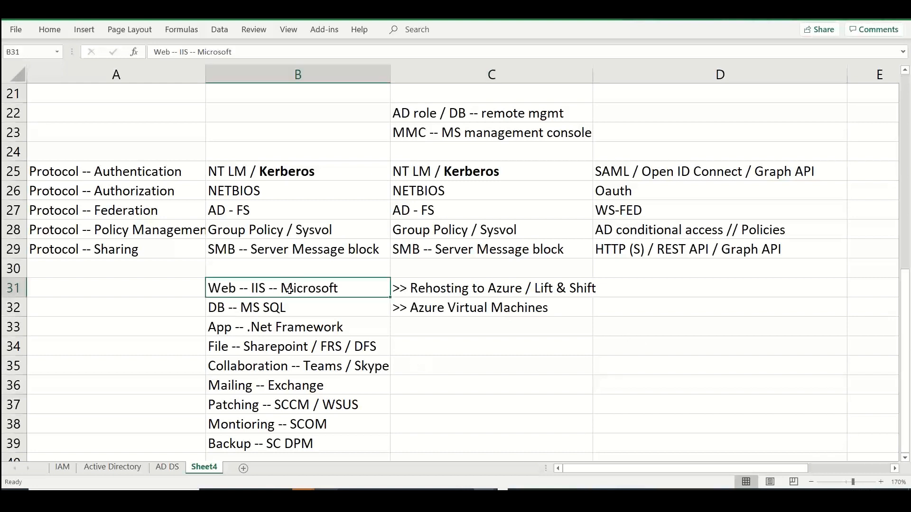
{"action": "left_click", "coordinate": [674, 286]}
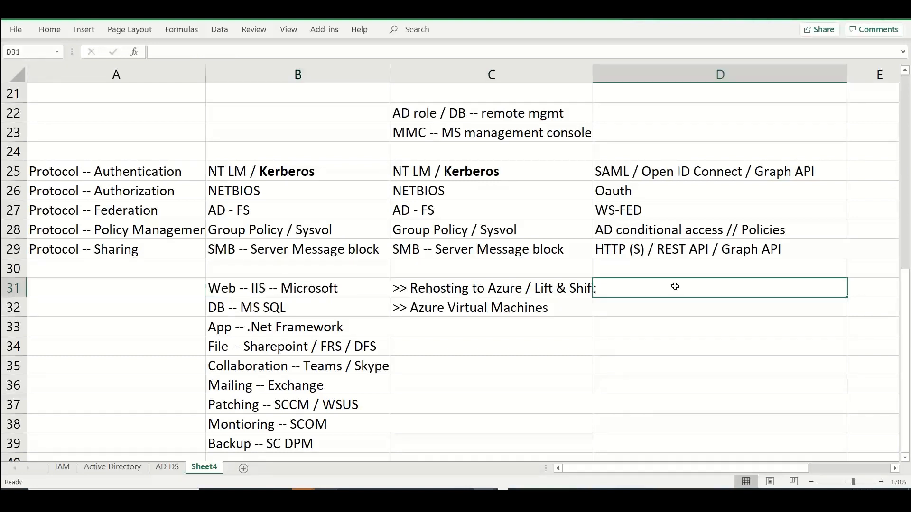
{"action": "type", "text": "Azure A"}
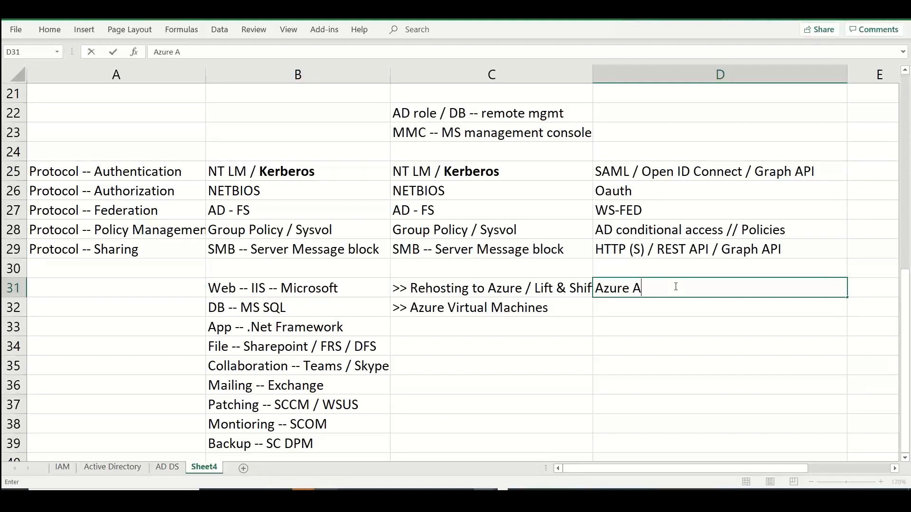
{"action": "type", "text": "pp services -- Web apps "}
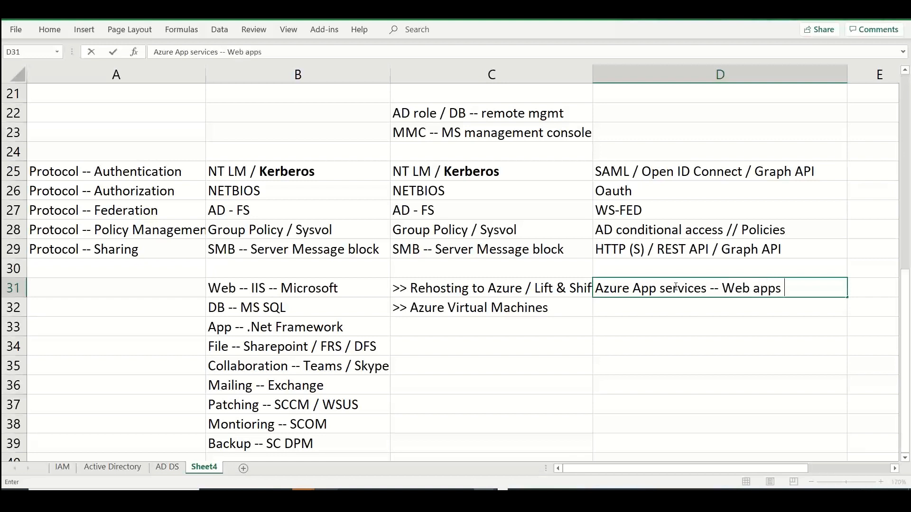
{"action": "type", "text": "/ Mobile apps"}
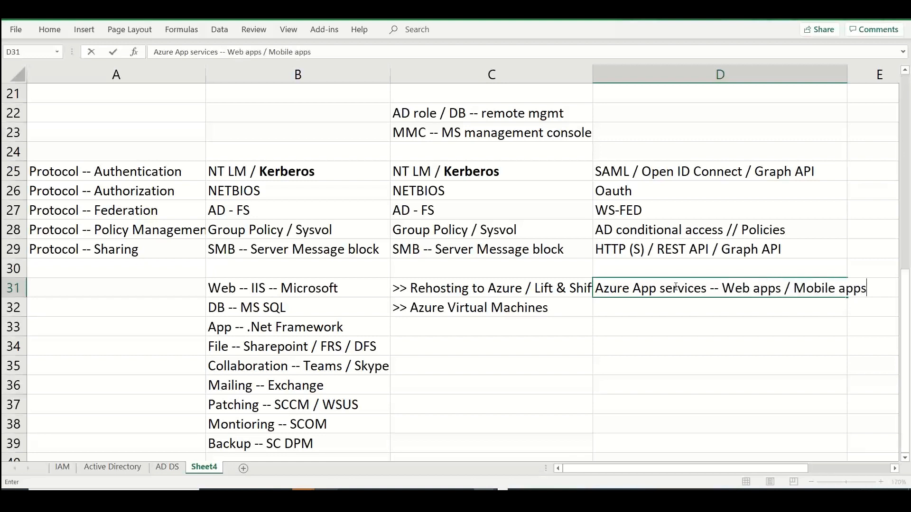
{"action": "key", "text": "Return"}
Enter "Azure SQL DB / AZURE SQL MI" in cell D32 for the MS SQL database row
{"action": "type", "text": "Azure SQL "}
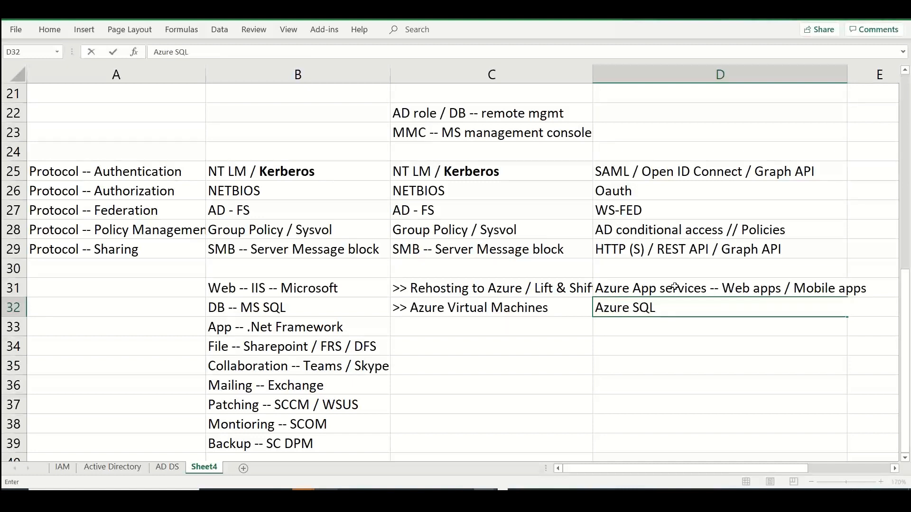
{"action": "type", "text": "DB --"}
{"action": "key", "text": "BackSpace"}
{"action": "type", "text": "/ AZUR"}
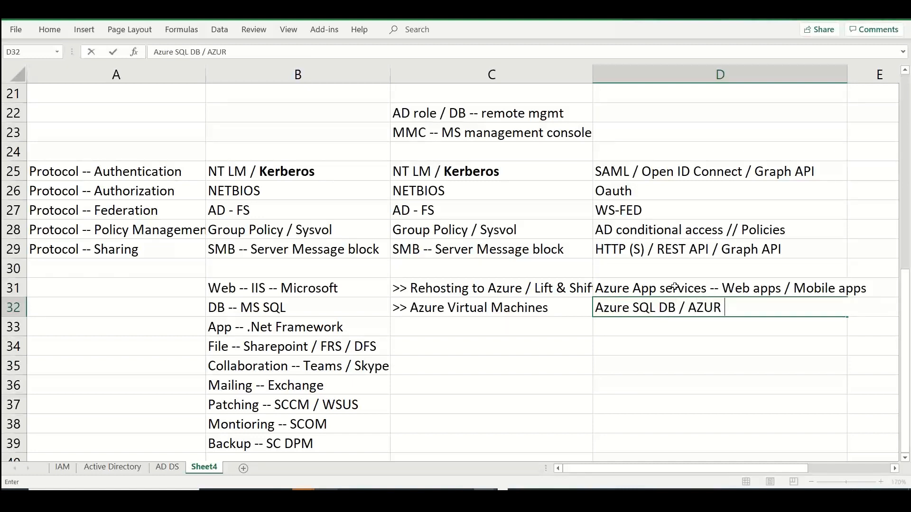
{"action": "key", "text": "BackSpace"}
{"action": "type", "text": "E SQL MI"}
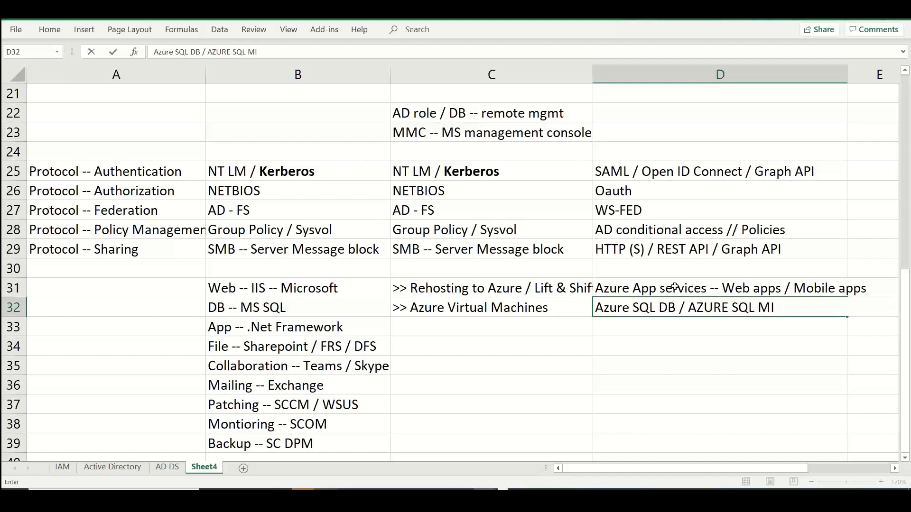
{"action": "key", "text": "Return"}
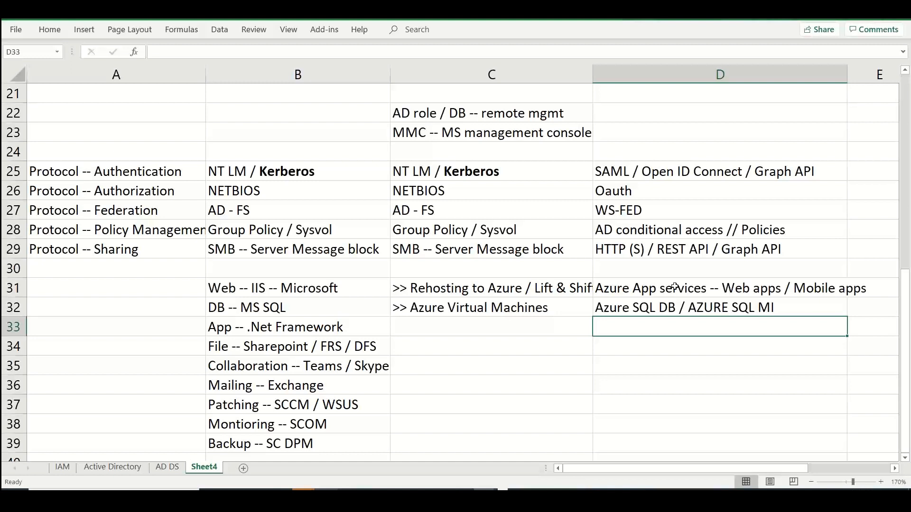
Enter "Online apps" in cell D33 for the .Net Framework application row
{"action": "type", "text": "Onli"}
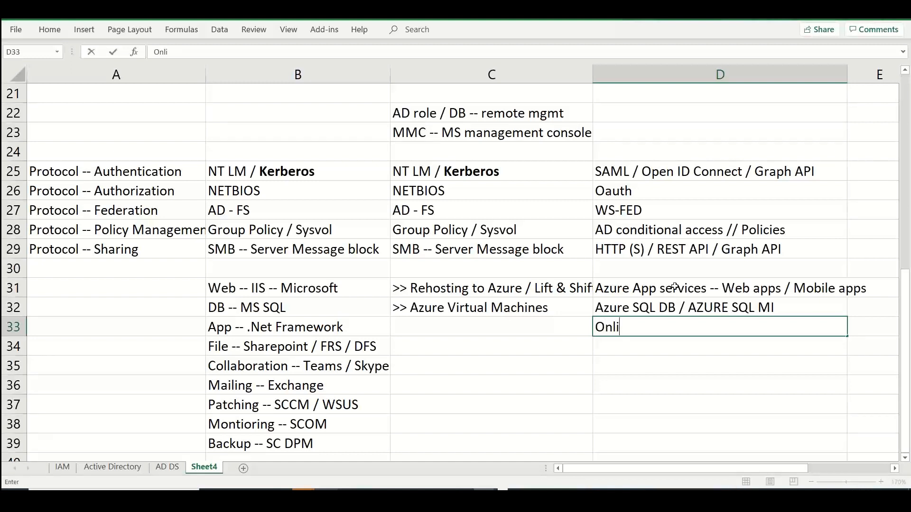
{"action": "type", "text": "ne apps"}
{"action": "left_click", "coordinate": [381, 348]}
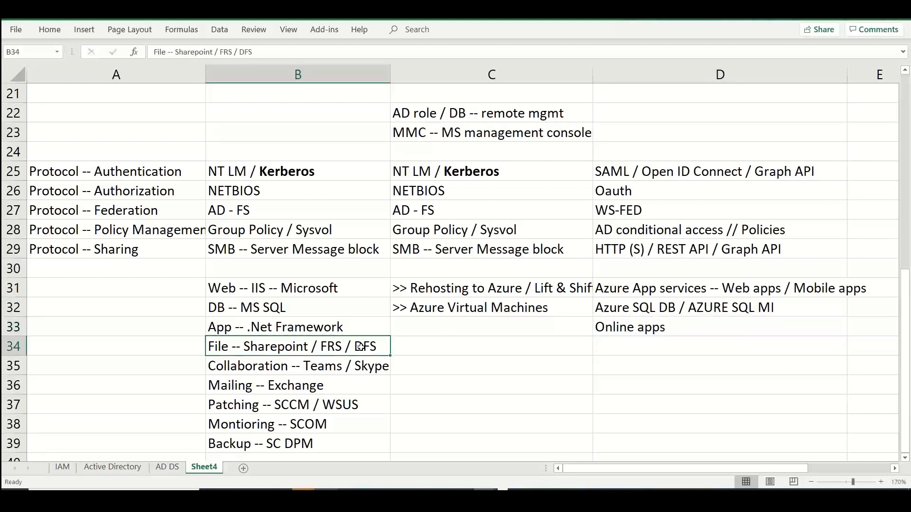
Enter "MS 365 -- Sharepoint Online" in cell D34 for the file services row
{"action": "left_click", "coordinate": [654, 347]}
{"action": "type", "text": "S"}
{"action": "key", "text": "BackSpace"}
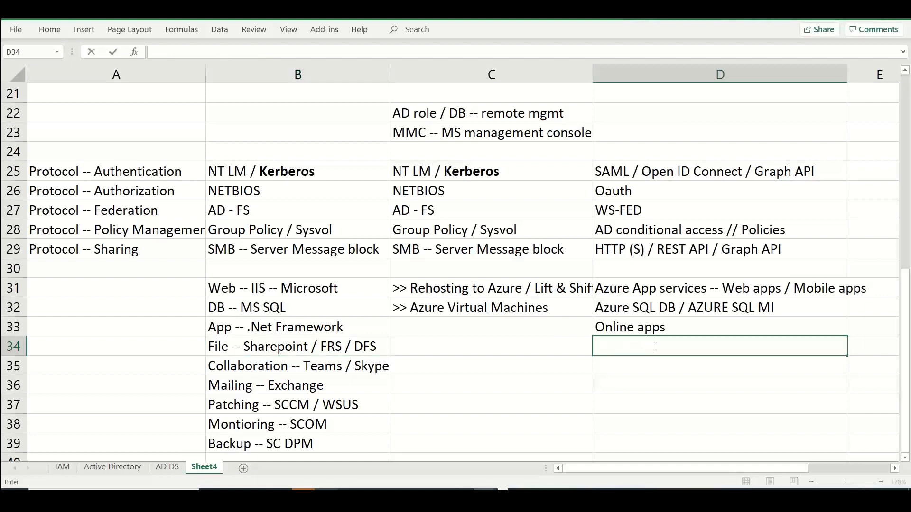
{"action": "type", "text": "MS 365 -- Sh"}
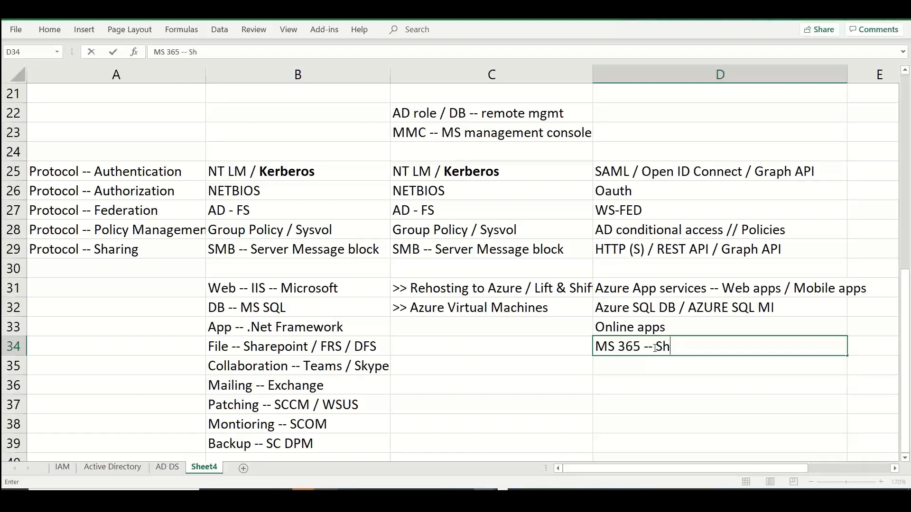
{"action": "type", "text": "arepoint Online"}
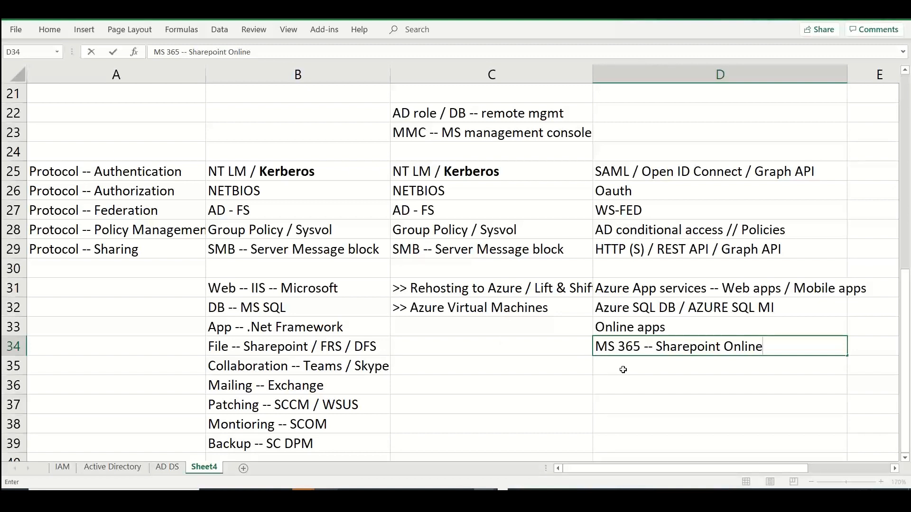
{"action": "key", "text": "Return"}
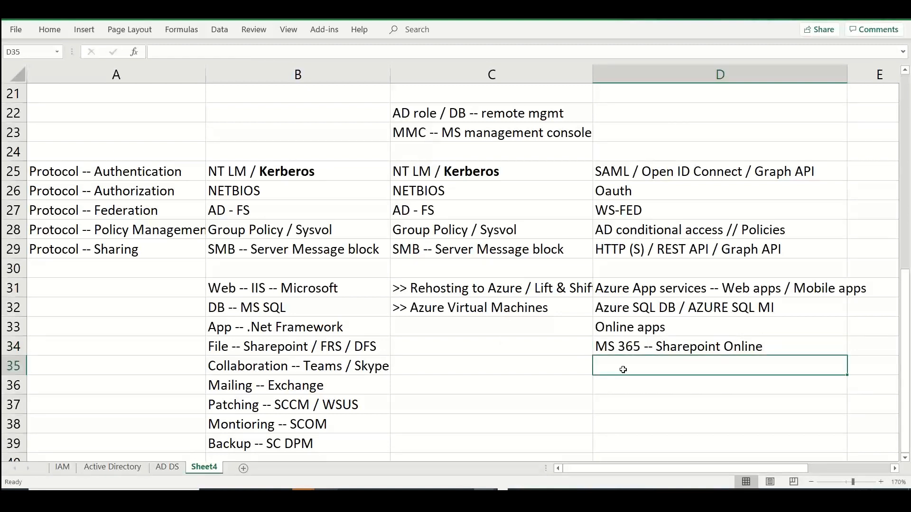
Enter "Exchange online" in cell D35, below the Sharepoint Online entry
{"action": "type", "text": "Exc"}
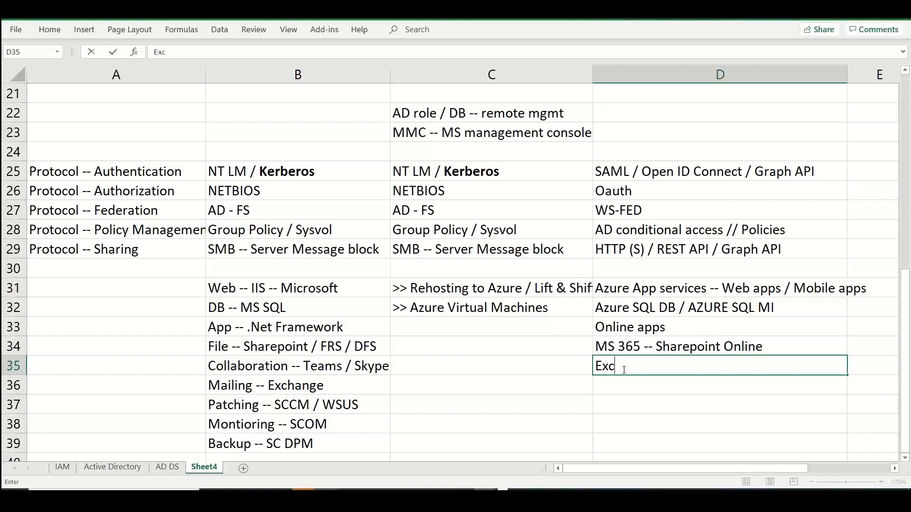
{"action": "type", "text": "hange online"}
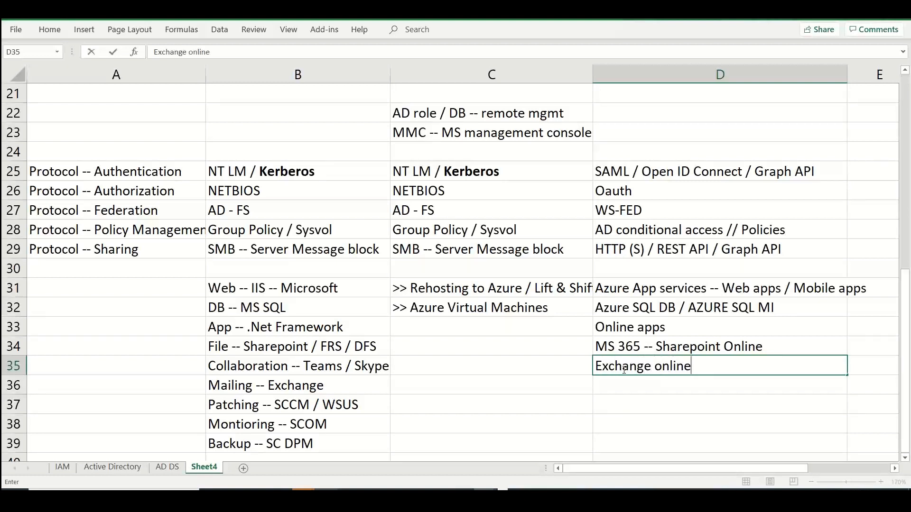
{"action": "key", "text": "Return"}
Enter "Online collaboration apps" in cell D36, below the Exchange online entry
{"action": "type", "text": "Online co"}
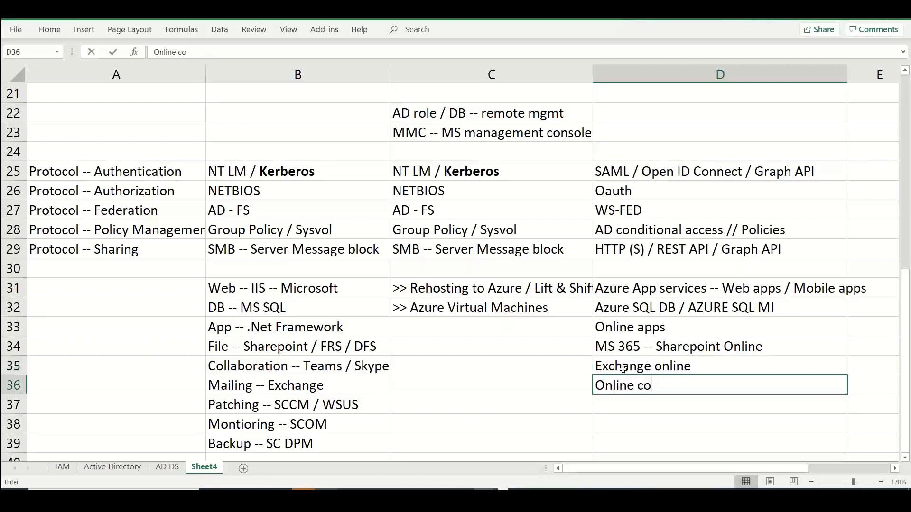
{"action": "type", "text": "llboarding"}
{"action": "key", "text": "BackSpace"}
{"action": "key", "text": "BackSpace"}
{"action": "key", "text": "BackSpace"}
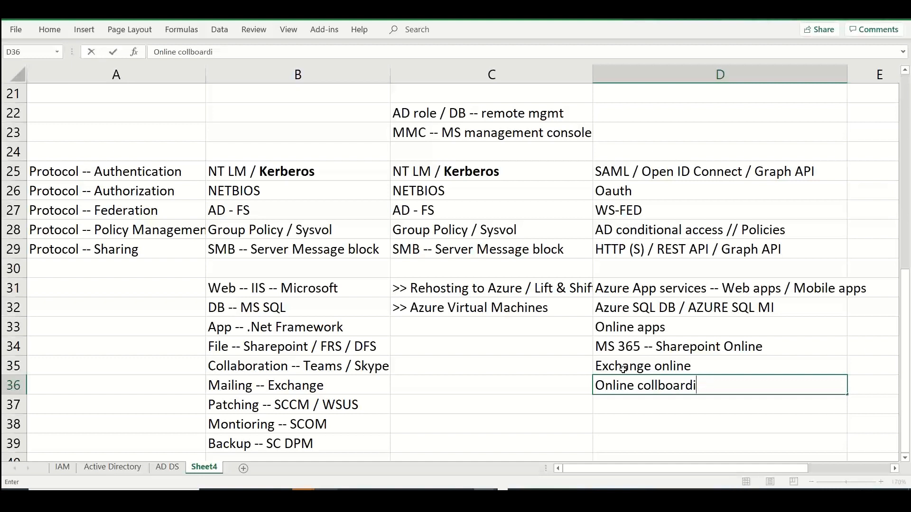
{"action": "key", "text": "BackSpace"}
{"action": "key", "text": "BackSpace"}
{"action": "key", "text": "BackSpace"}
{"action": "key", "text": "BackSpace"}
{"action": "key", "text": "BackSpace"}
{"action": "key", "text": "BackSpace"}
{"action": "key", "text": "BackSpace"}
{"action": "key", "text": "BackSpace"}
{"action": "key", "text": "BackSpace"}
{"action": "key", "text": "BackSpace"}
{"action": "key", "text": "BackSpace"}
{"action": "key", "text": "BackSpace"}
{"action": "key", "text": "BackSpace"}
{"action": "key", "text": "BackSpace"}
{"action": "key", "text": "BackSpace"}
{"action": "key", "text": "BackSpace"}
{"action": "type", "text": "On"}
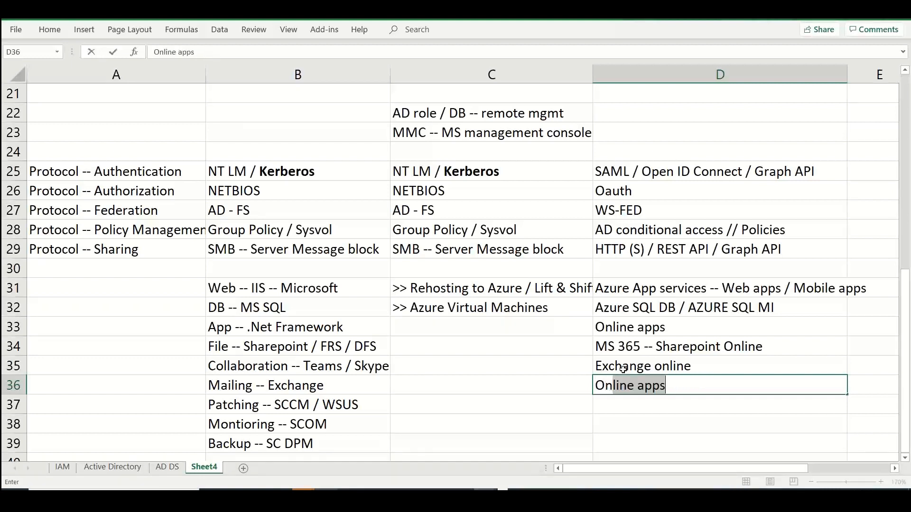
{"action": "type", "text": "line colllba"}
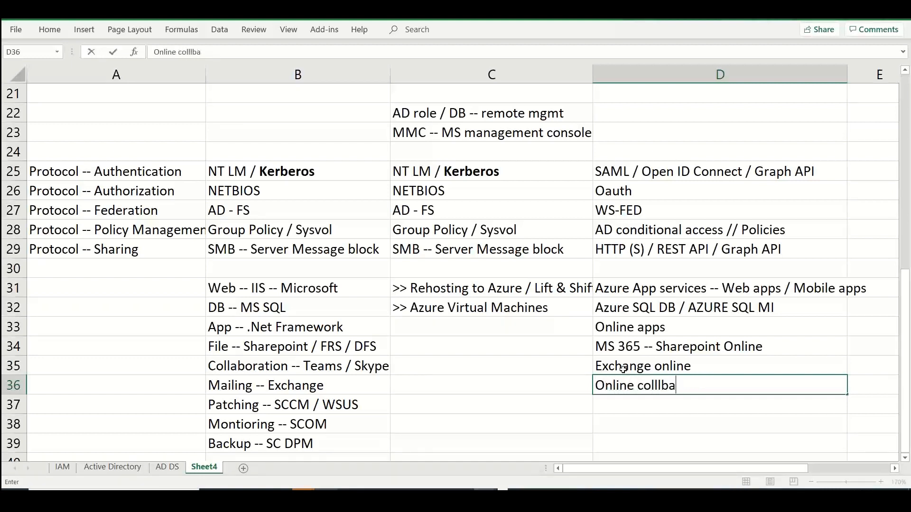
{"action": "key", "text": "BackSpace"}
{"action": "key", "text": "BackSpace"}
{"action": "key", "text": "BackSpace"}
{"action": "type", "text": "aboration apps"}
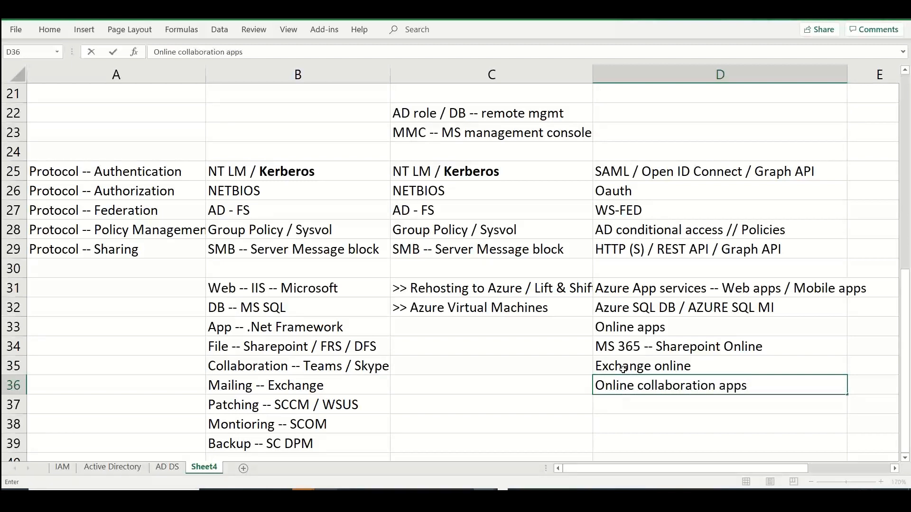
{"action": "key", "text": "Left"}
Move the "Exchange online" entry from cell D35 to cell C36 in the mailing row
{"action": "key", "text": "Up"}
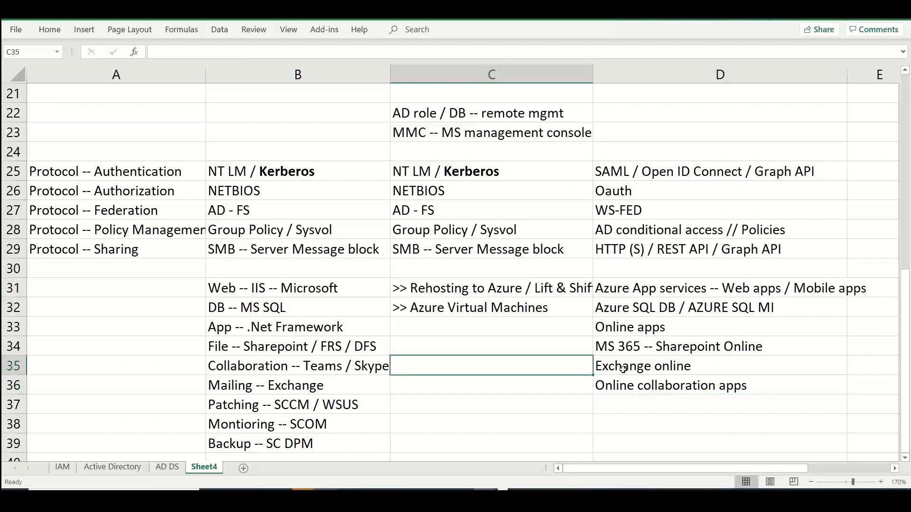
{"action": "key", "text": "Right"}
{"action": "key", "text": "ctrl+x"}
{"action": "key", "text": "Down"}
{"action": "key", "text": "Left"}
{"action": "key", "text": "ctrl+v"}
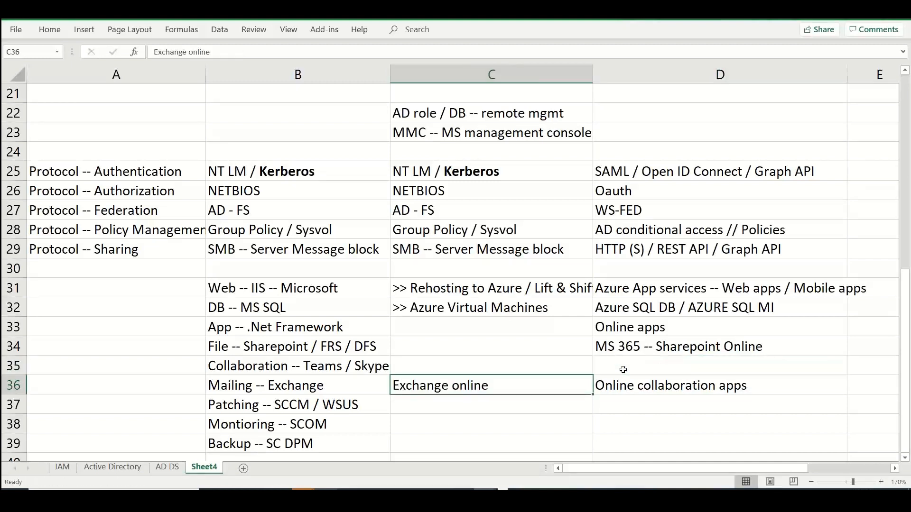
Move the "Online collaboration apps" entry from cell D36 to cell D35 in the collaboration row
{"action": "key", "text": "Right"}
{"action": "key", "text": "ctrl+x"}
{"action": "key", "text": "Up"}
{"action": "key", "text": "ctrl+v"}
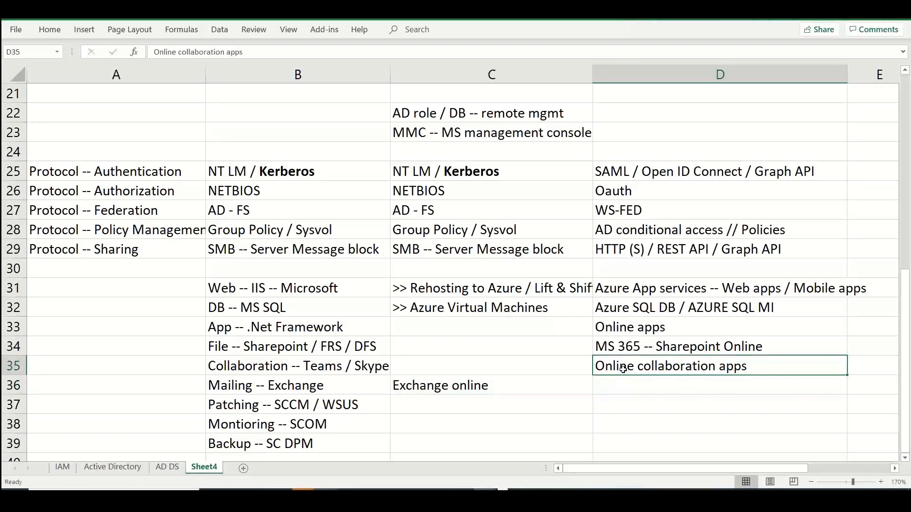
Move the "Exchange online" entry from cell C36 to cell D36 in the mailing row
{"action": "key", "text": "Left"}
{"action": "key", "text": "Down"}
{"action": "key", "text": "ctrl+x"}
{"action": "key", "text": "Right"}
{"action": "key", "text": "ctrl+v"}
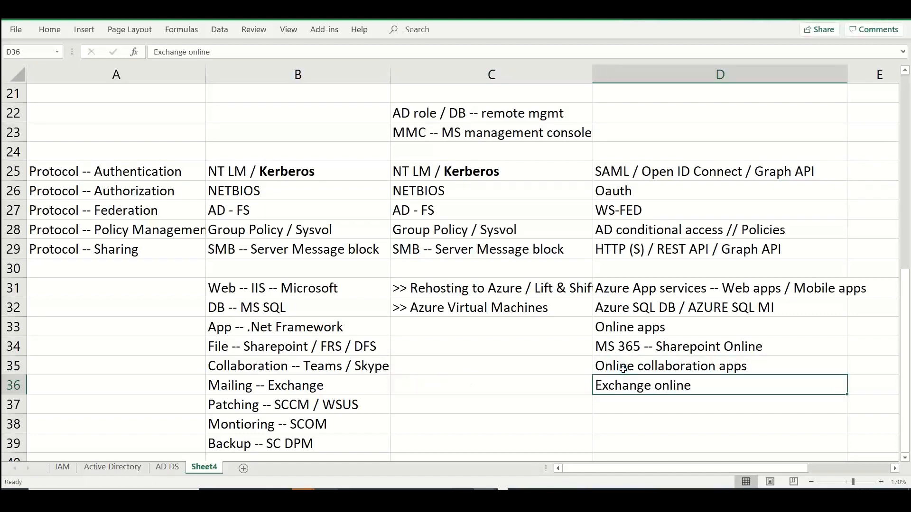
Enter "Intune", "Azure Monitor" and "Azure backup" in cells D37 to D39 for the patching, monitoring and backup rows
{"action": "key", "text": "Down"}
{"action": "key", "text": "Down"}
{"action": "key", "text": "Down"}
{"action": "key", "text": "Down"}
{"action": "key", "text": "Down"}
{"action": "key", "text": "Down"}
{"action": "key", "text": "Down"}
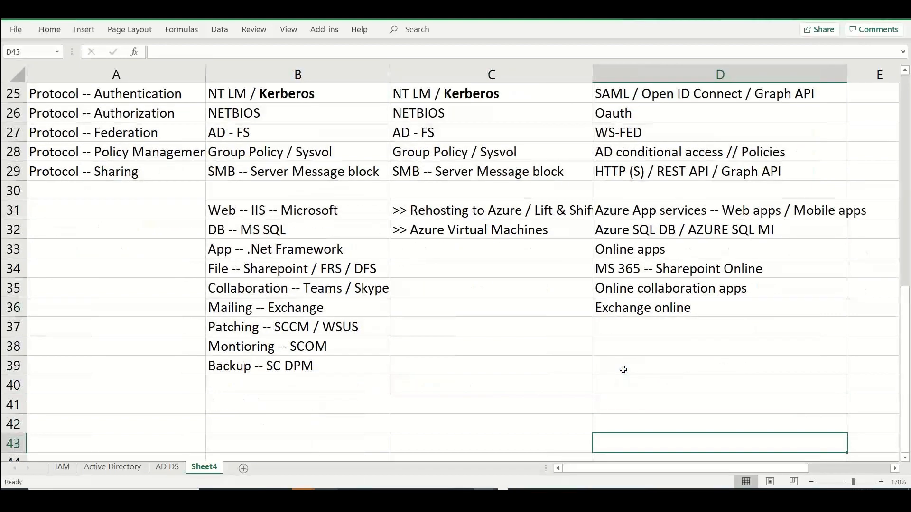
{"action": "left_click", "coordinate": [666, 322]}
{"action": "type", "text": "Intune"}
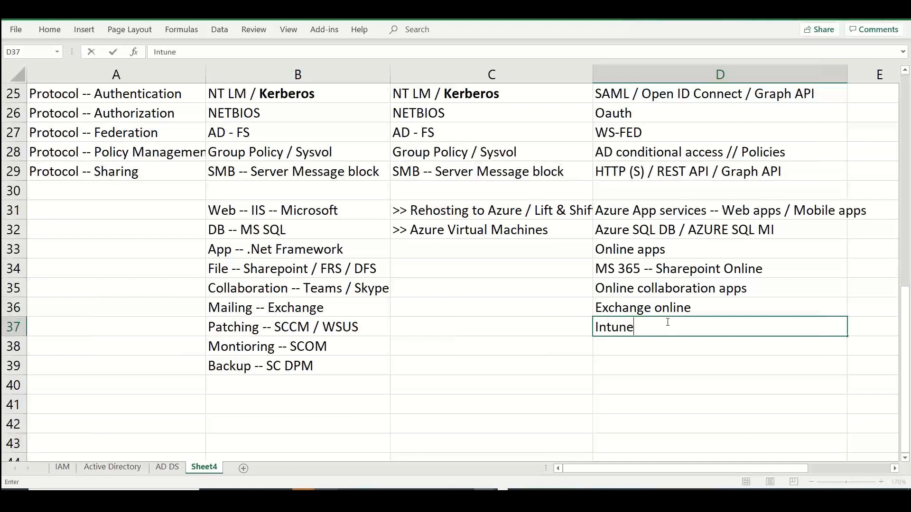
{"action": "key", "text": "Return"}
{"action": "type", "text": "Azu"}
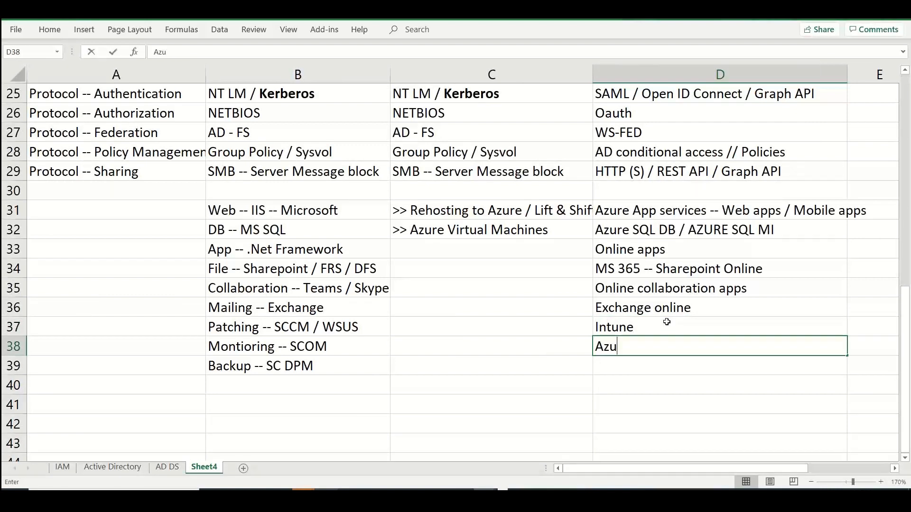
{"action": "type", "text": "re Monitor"}
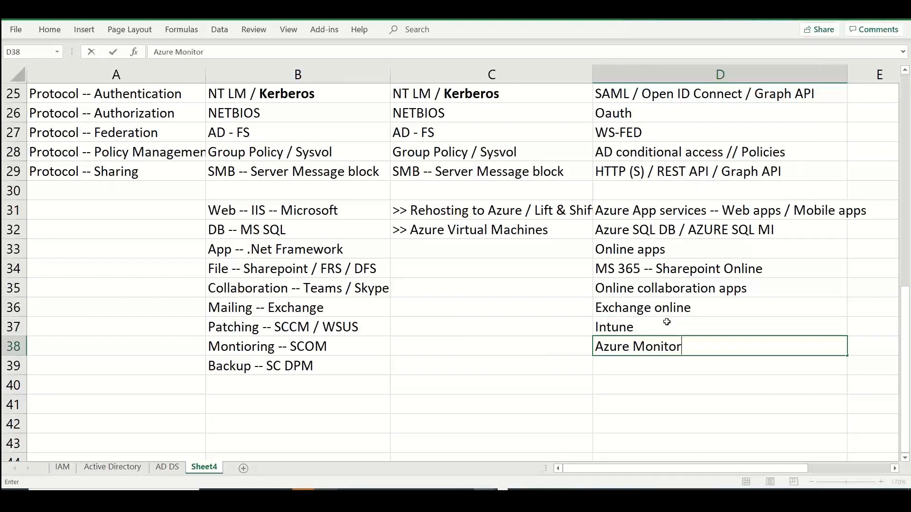
{"action": "key", "text": "Return"}
{"action": "type", "text": "Azure backup"}
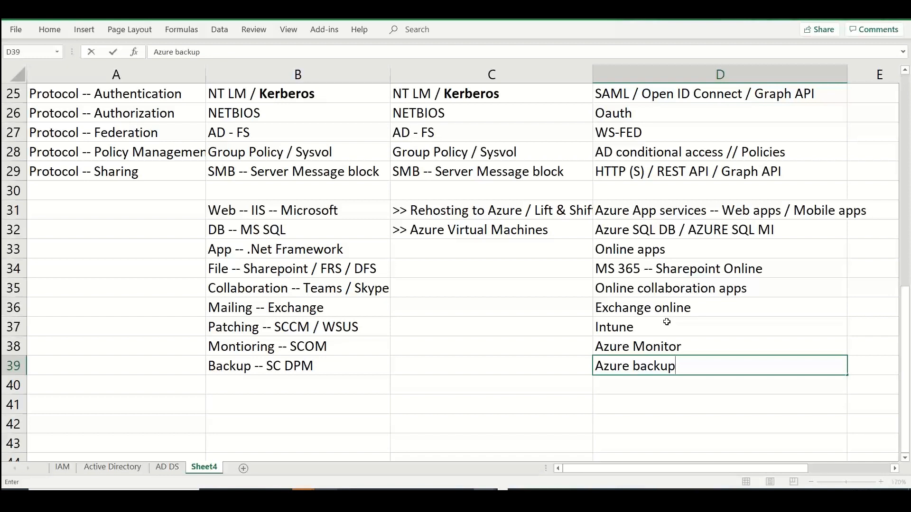
Enter the heading "Internet accesible / hosted services" in cell D30 above the Azure App services entry
{"action": "left_click", "coordinate": [662, 190]}
{"action": "type", "text": "Internet"}
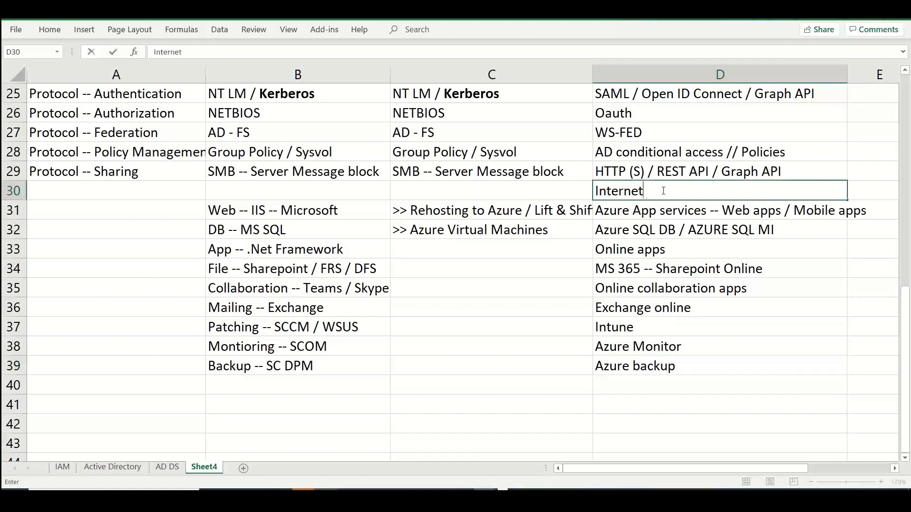
{"action": "type", "text": " accesible / hosted acc"}
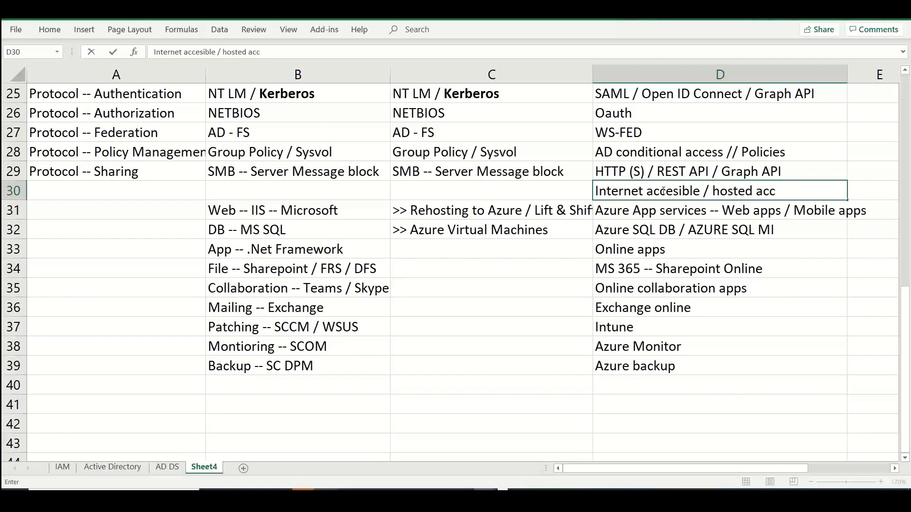
{"action": "key", "text": "BackSpace"}
{"action": "key", "text": "BackSpace"}
{"action": "key", "text": "BackSpace"}
{"action": "type", "text": "services"}
{"action": "key", "text": "Left"}
{"action": "key", "text": "Left"}
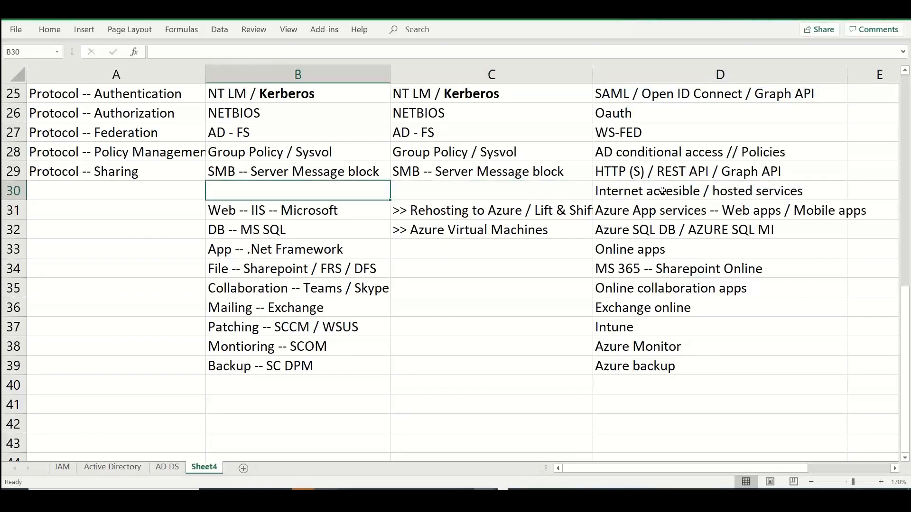
Enter the heading "Intranet / LAN hosted / managed services" in cell B30 above the on-premises applications
{"action": "type", "text": "Inet"}
{"action": "key", "text": "BackSpace"}
{"action": "key", "text": "BackSpace"}
{"action": "type", "text": "trane"}
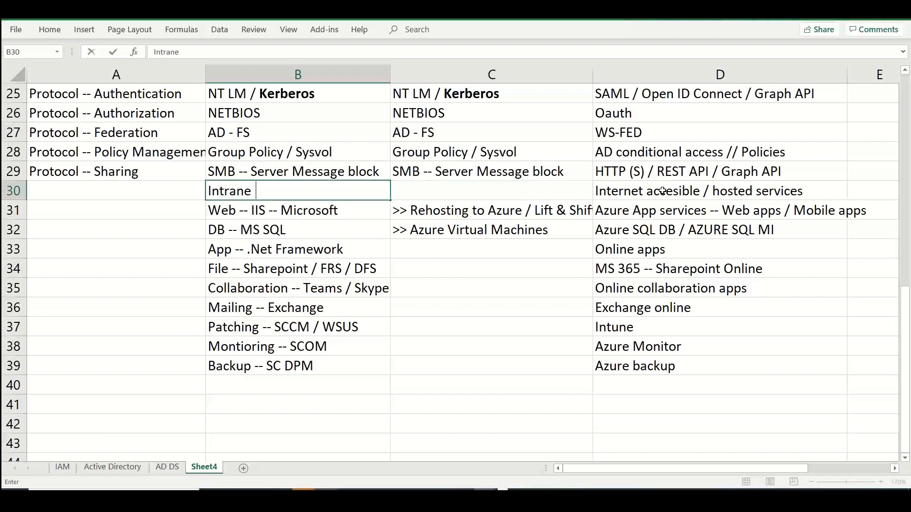
{"action": "key", "text": "BackSpace"}
{"action": "type", "text": "t / LAN host"}
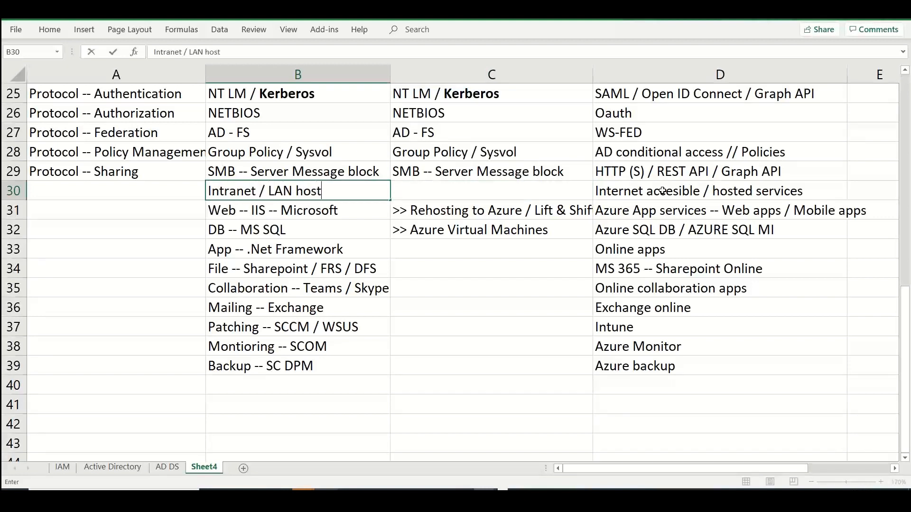
{"action": "type", "text": "ed / manage"}
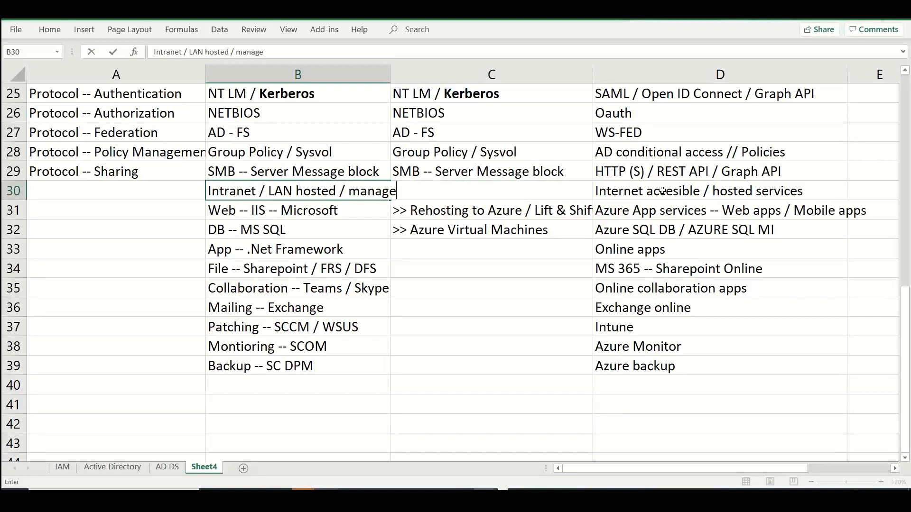
{"action": "type", "text": "d services"}
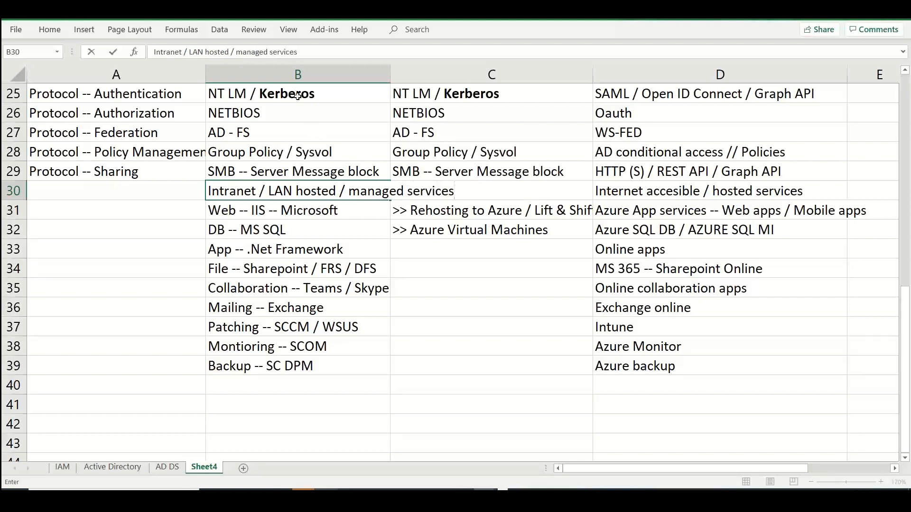
{"action": "left_click_drag", "start_coordinate": [298, 96], "coordinate": [306, 170]}
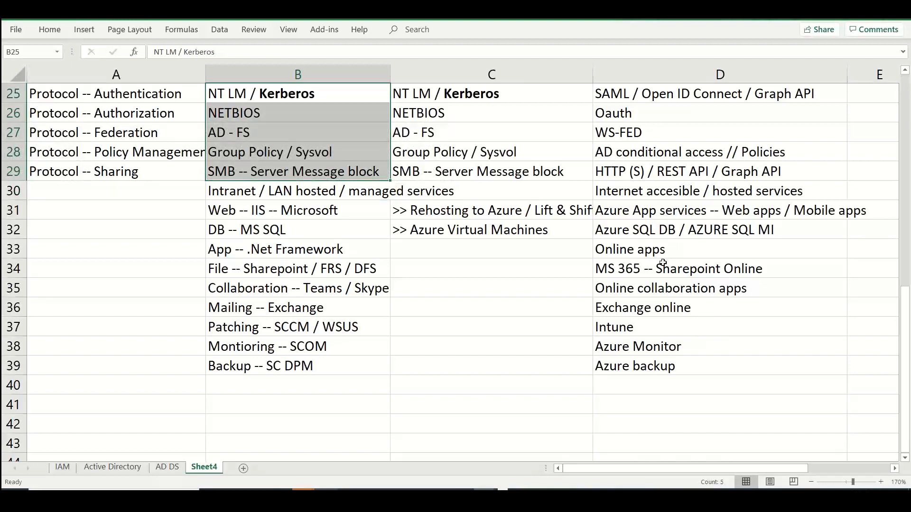
Enter "Workday" in cell D40 below the Azure backup entry
{"action": "left_click", "coordinate": [643, 387]}
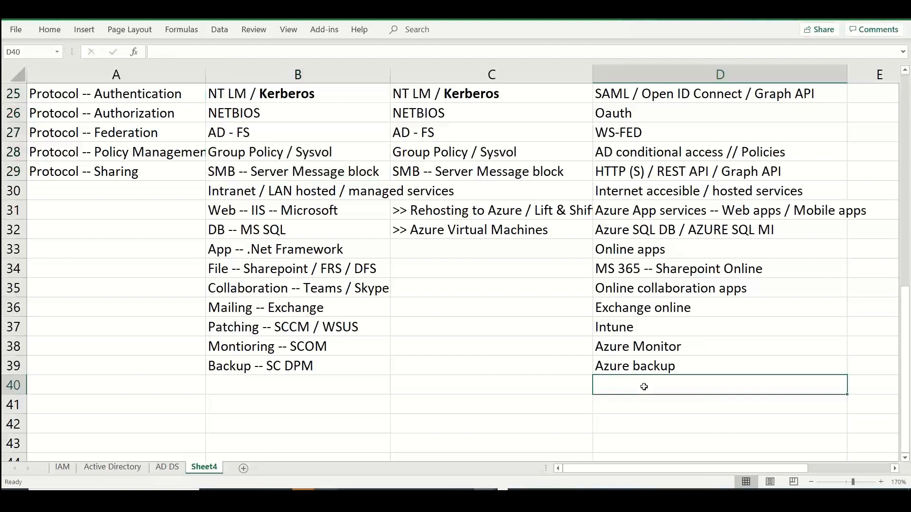
{"action": "type", "text": "Wrokday"}
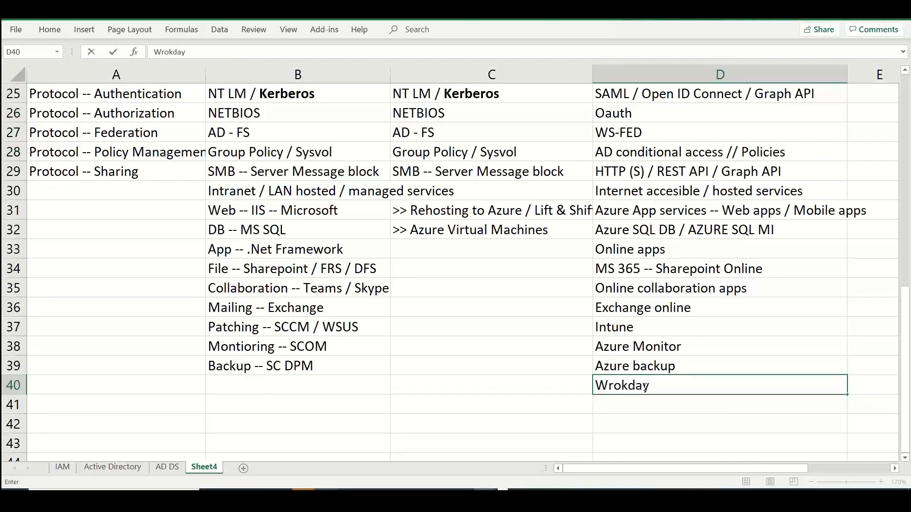
{"action": "key", "text": "Return"}
{"action": "left_click", "coordinate": [644, 387]}
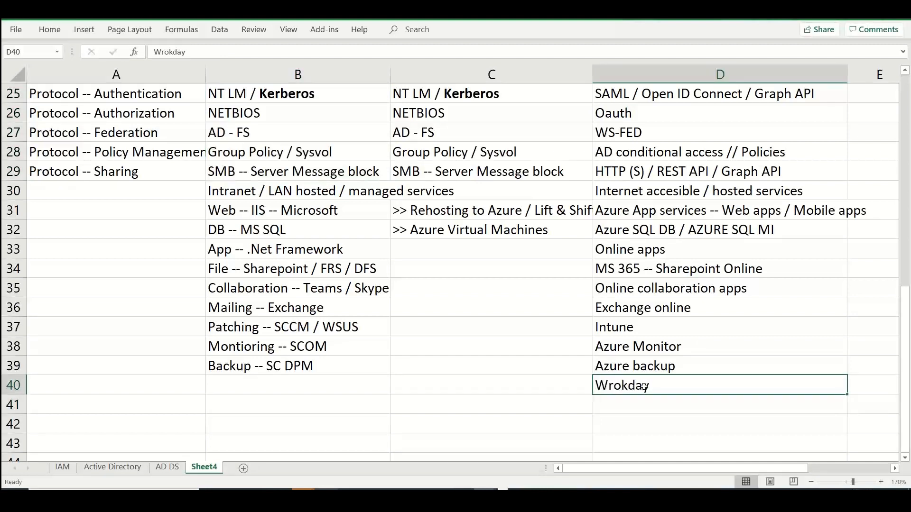
{"action": "double_click", "coordinate": [615, 389]}
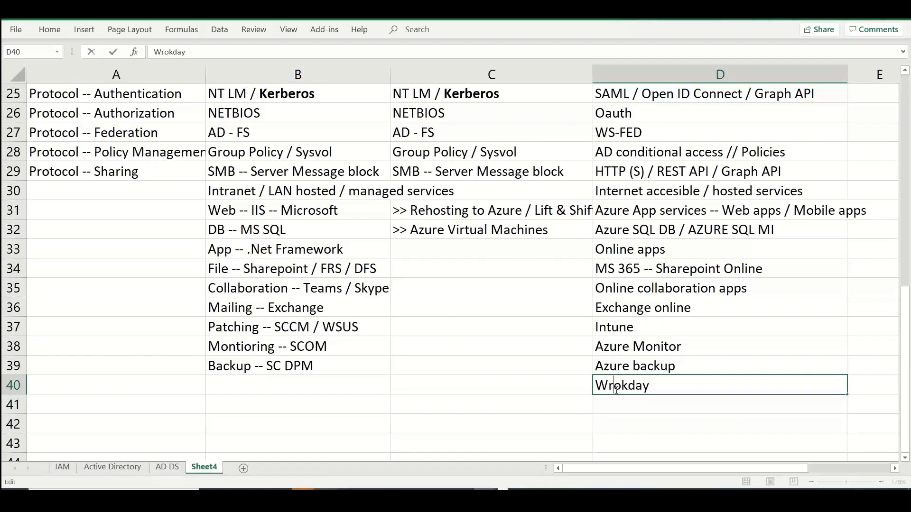
{"action": "key", "text": "BackSpace"}
{"action": "type", "text": "r"}
{"action": "key", "text": "Return"}
Enter "ServiceNow" in cell D41 below the Workday entry
{"action": "type", "text": "Servic"}
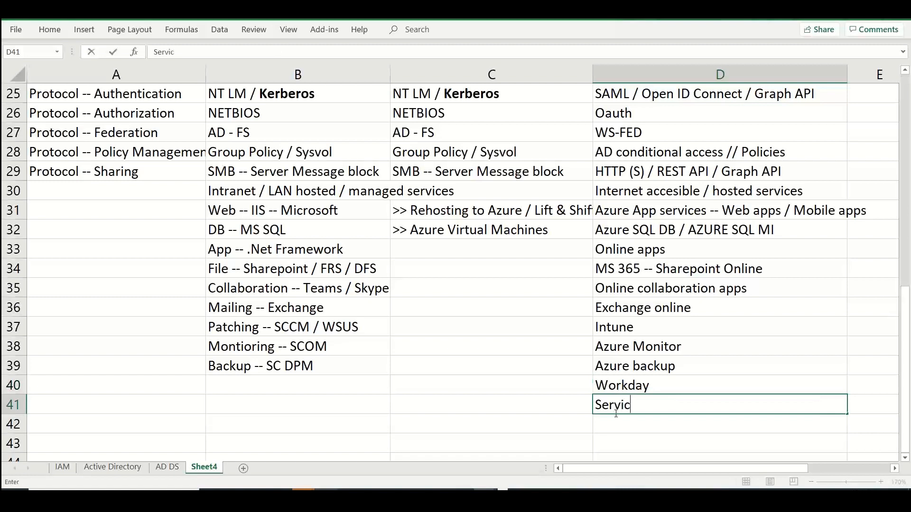
{"action": "type", "text": "eName"}
{"action": "key", "text": "Up"}
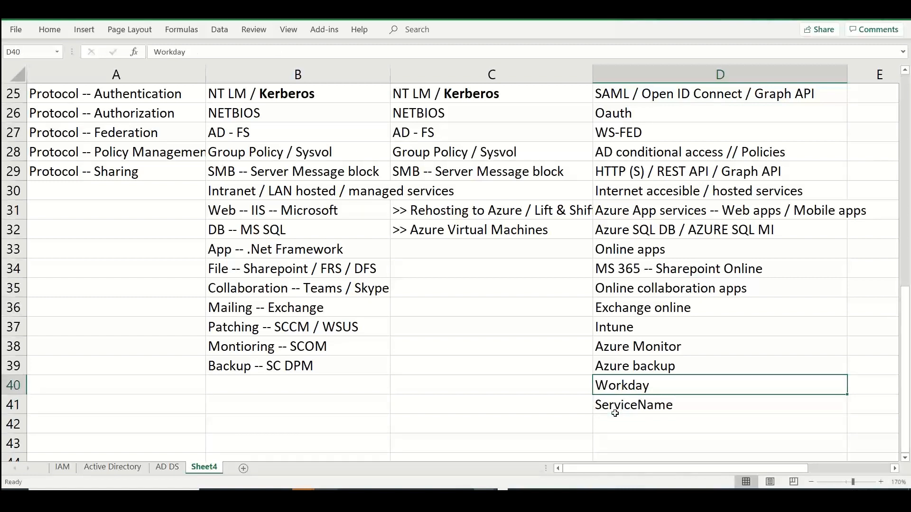
{"action": "double_click", "coordinate": [748, 401]}
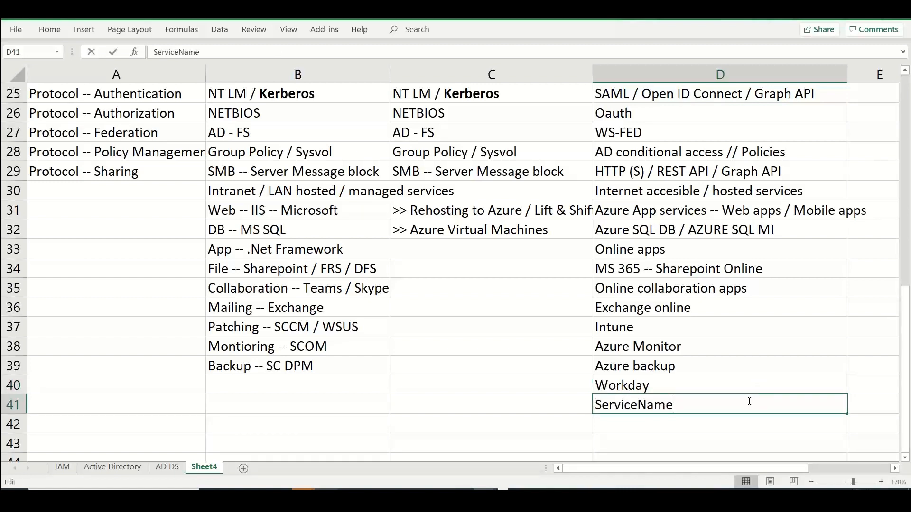
{"action": "key", "text": "BackSpace"}
{"action": "key", "text": "BackSpace"}
{"action": "key", "text": "BackSpace"}
{"action": "type", "text": "ow"}
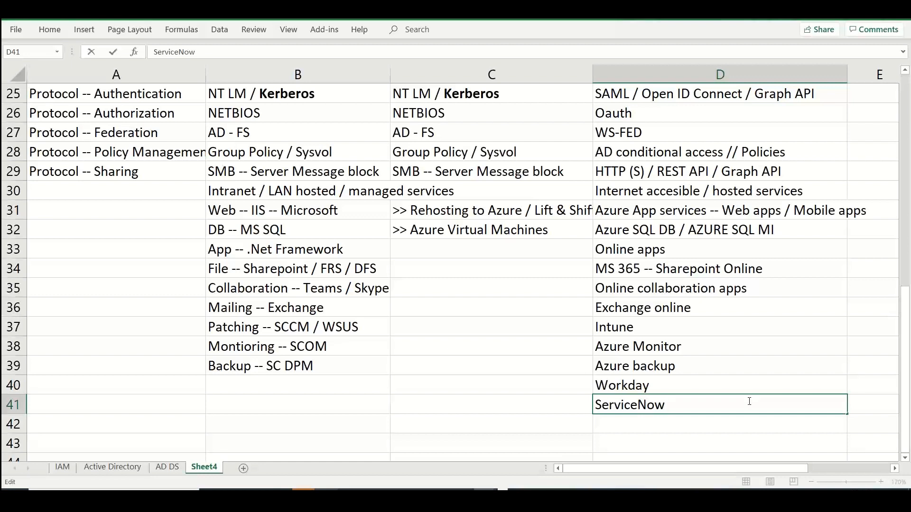
Enter "Salesforce...etc" in cell D42 to close the list of online services
{"action": "left_click", "coordinate": [726, 421]}
{"action": "type", "text": "Sa"}
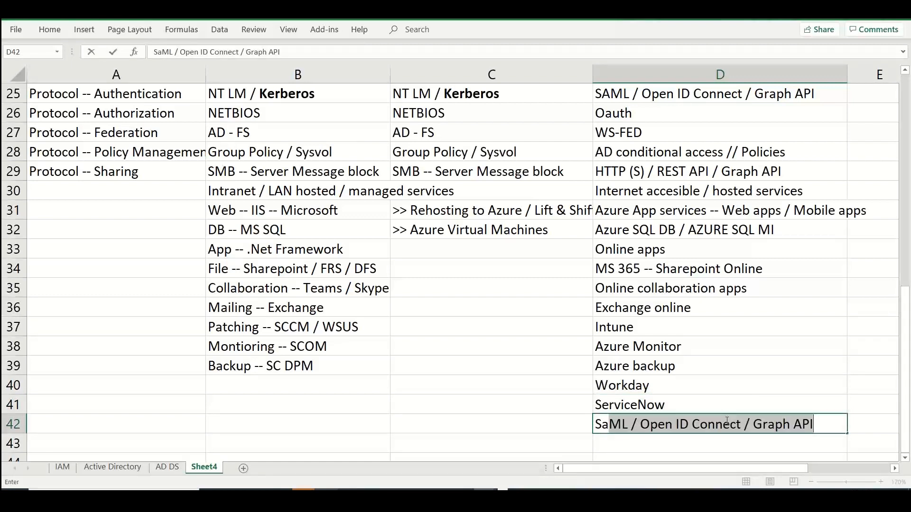
{"action": "type", "text": "lesfr"}
{"action": "key", "text": "BackSpace"}
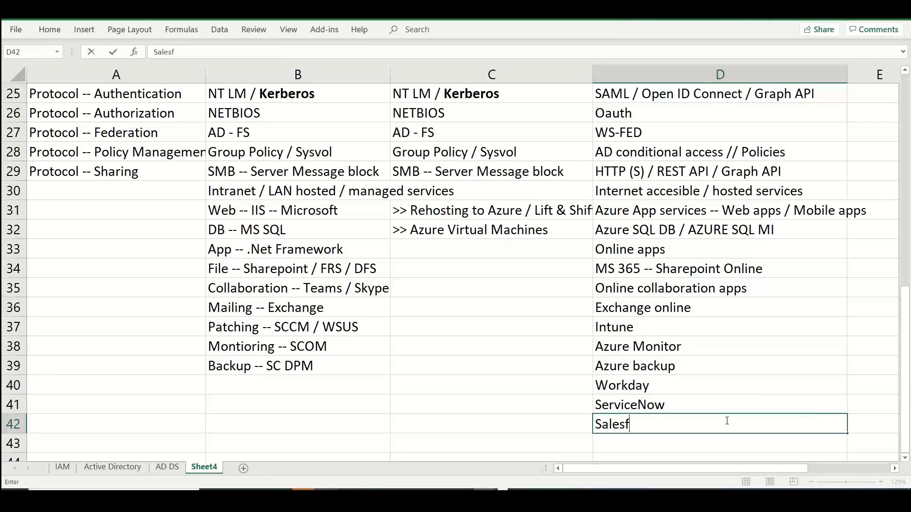
{"action": "type", "text": "orce...etc"}
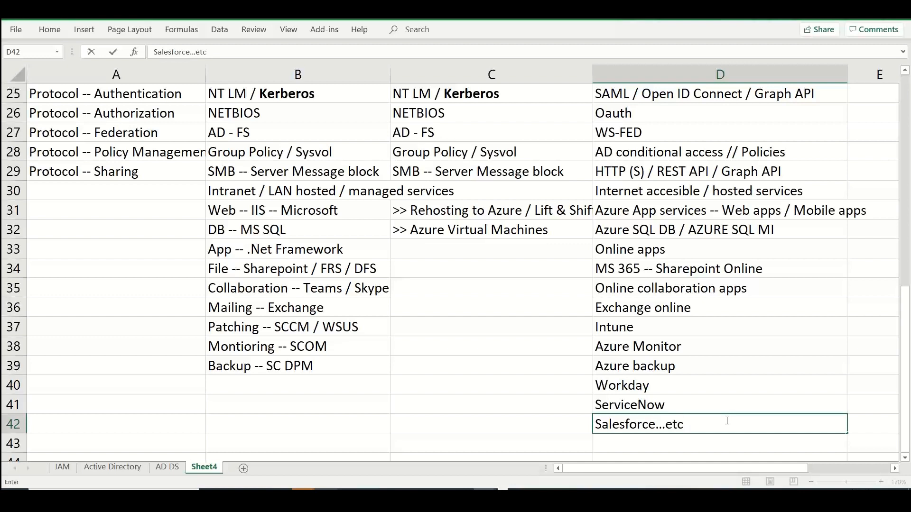
{"action": "key", "text": "Return"}
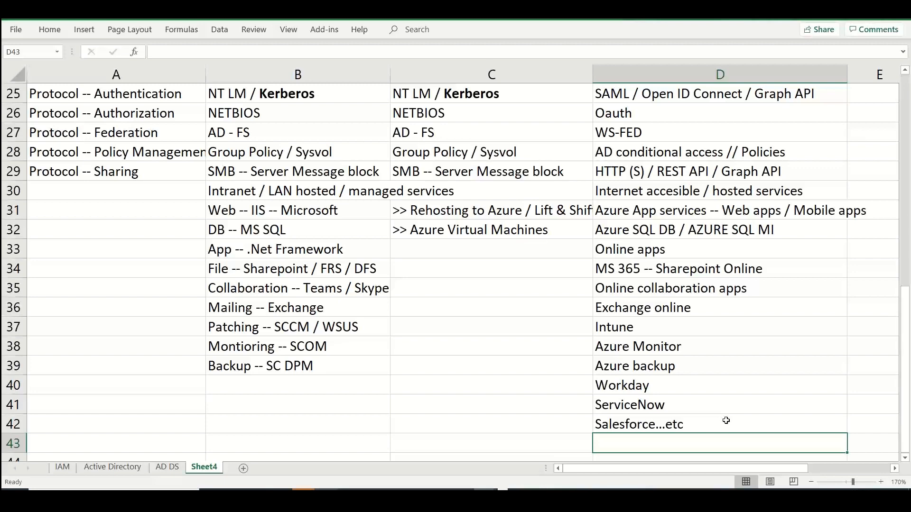
Fill cells D25 to D30, from the SAML protocols to the hosted services heading, with the lightest blue theme color
{"action": "key", "text": "Up"}
{"action": "key", "text": "Up"}
{"action": "key", "text": "Up"}
{"action": "key", "text": "Up"}
{"action": "key", "text": "Up"}
{"action": "key", "text": "Up"}
{"action": "key", "text": "Up"}
{"action": "key", "text": "Up"}
{"action": "key", "text": "Up"}
{"action": "key", "text": "Up"}
{"action": "key", "text": "Up"}
{"action": "key", "text": "Up"}
{"action": "key", "text": "Up"}
{"action": "key", "text": "Up"}
{"action": "key", "text": "Up"}
{"action": "key", "text": "Up"}
{"action": "key", "text": "Up"}
{"action": "key", "text": "Up"}
{"action": "key", "text": "Up"}
{"action": "key", "text": "Up"}
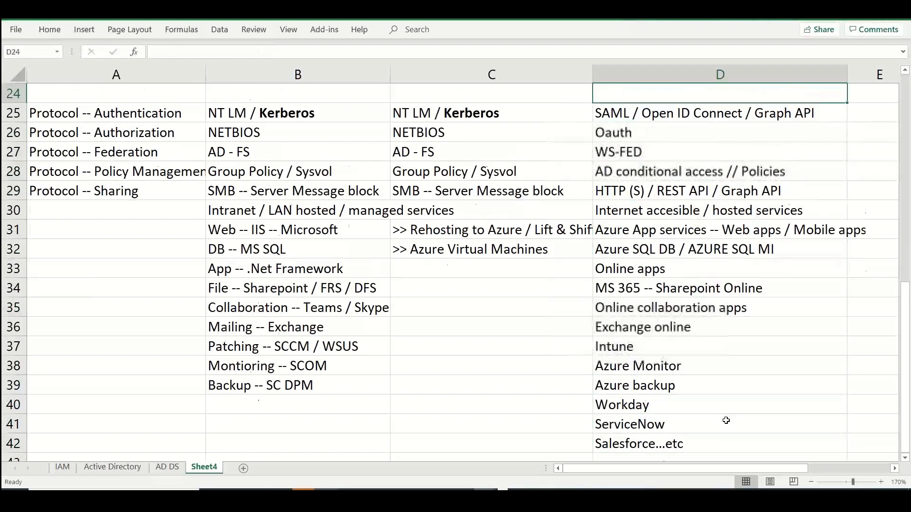
{"action": "key", "text": "Down"}
{"action": "key", "text": "Down"}
{"action": "key", "text": "Down"}
{"action": "key", "text": "Down"}
{"action": "key", "text": "Down"}
{"action": "key", "text": "Down"}
{"action": "key", "text": "Down"}
{"action": "key", "text": "shift+Down"}
{"action": "key", "text": "shift+Down"}
{"action": "key", "text": "shift+Down"}
{"action": "key", "text": "shift+Down"}
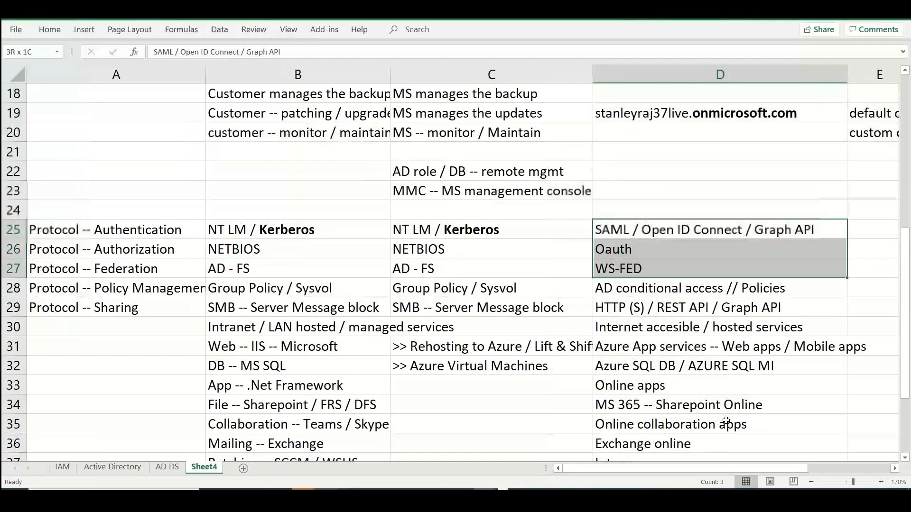
{"action": "key", "text": "shift+Down"}
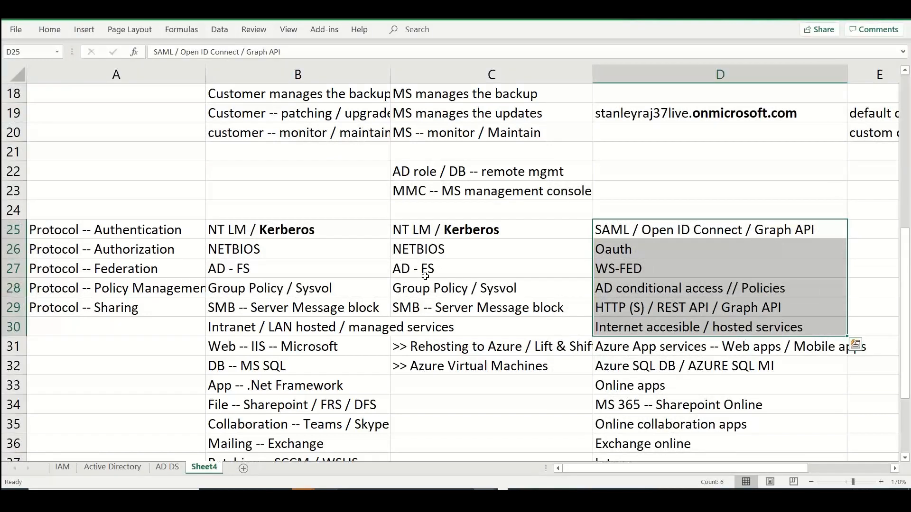
{"action": "left_click", "coordinate": [49, 29]}
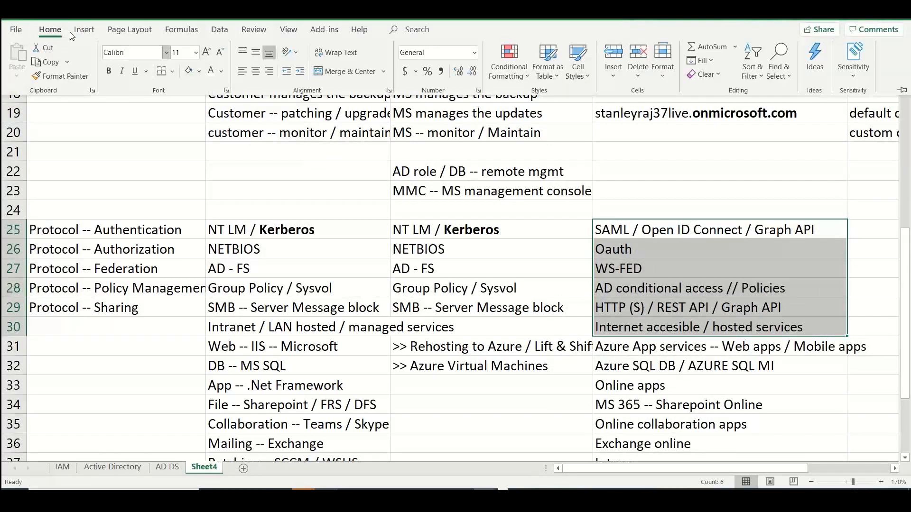
{"action": "left_click", "coordinate": [198, 72]}
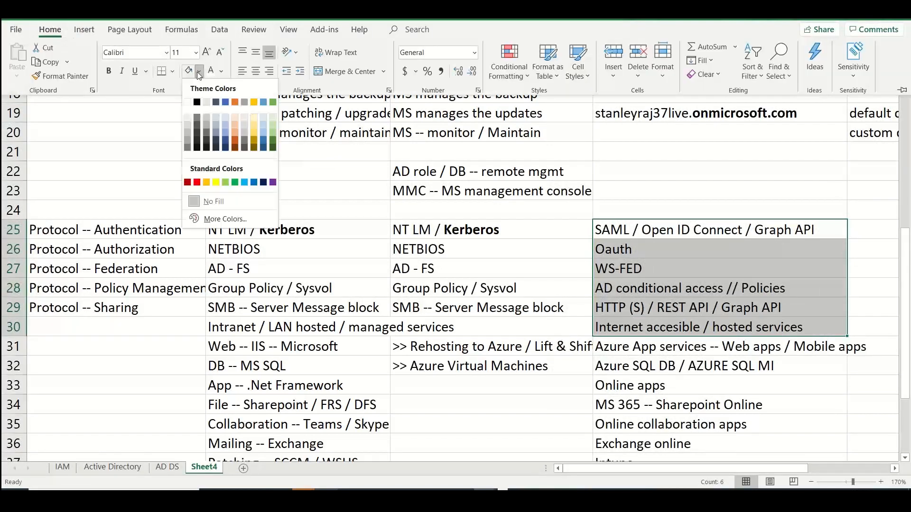
{"action": "left_click", "coordinate": [226, 116]}
Fill the Windows Server AD protocol cells B25 to B29 with a light gray theme color
{"action": "left_click", "coordinate": [366, 230]}
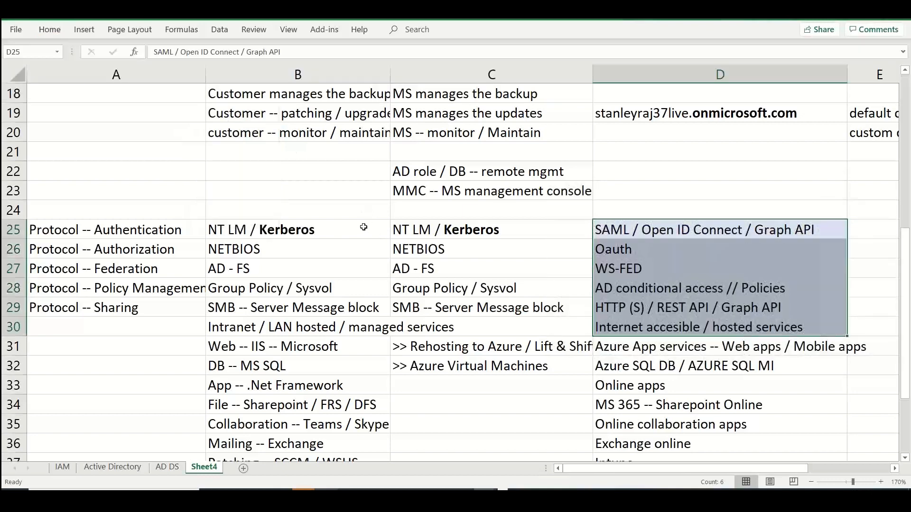
{"action": "left_click_drag", "start_coordinate": [366, 234], "coordinate": [343, 308]}
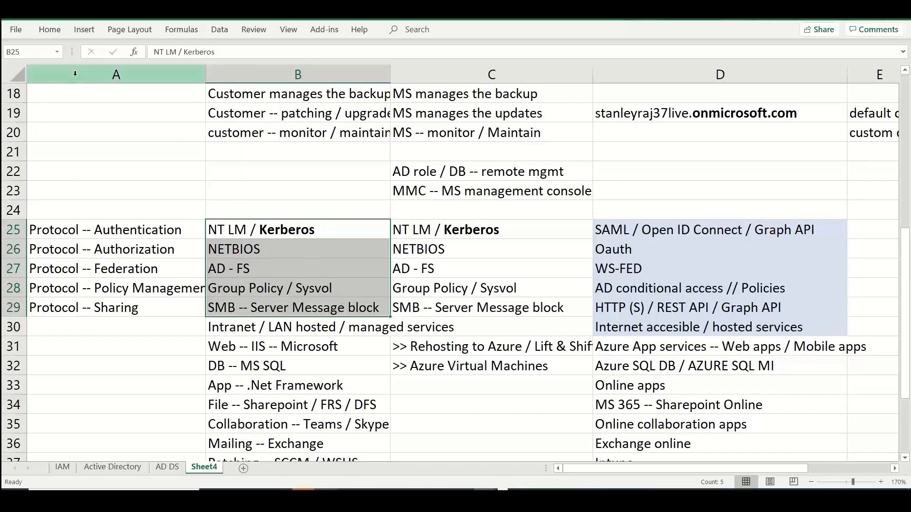
{"action": "left_click", "coordinate": [50, 30]}
{"action": "left_click", "coordinate": [198, 71]}
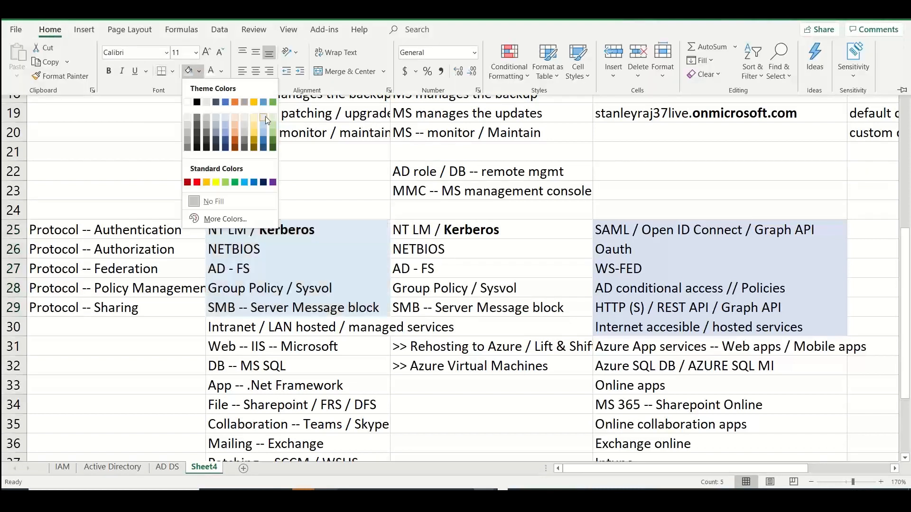
{"action": "left_click", "coordinate": [245, 117]}
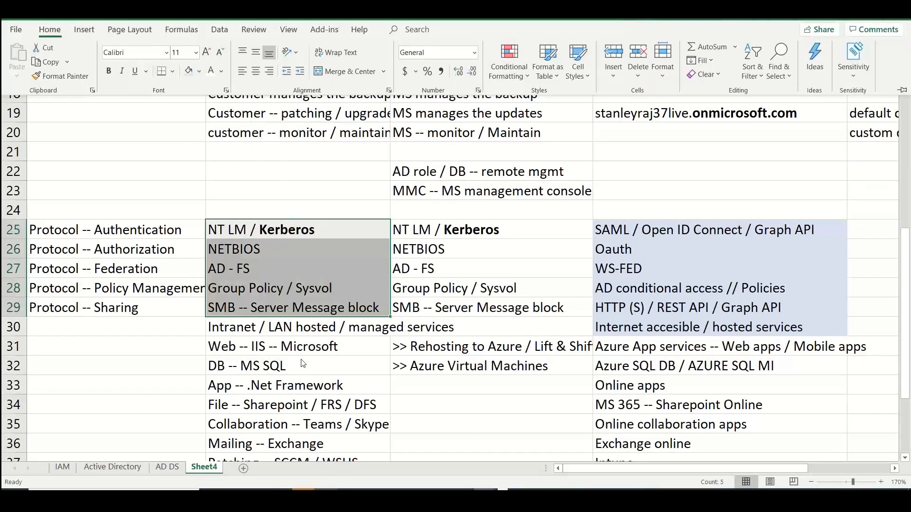
Select the on-premises applications in B31:B39 and the online services in D31:D42 to compare the two lists
{"action": "mouse_move", "coordinate": [303, 354]}
{"action": "left_mouse_down"}
{"action": "mouse_move", "coordinate": [301, 460]}
{"action": "mouse_move", "coordinate": [294, 363]}
{"action": "left_mouse_up"}
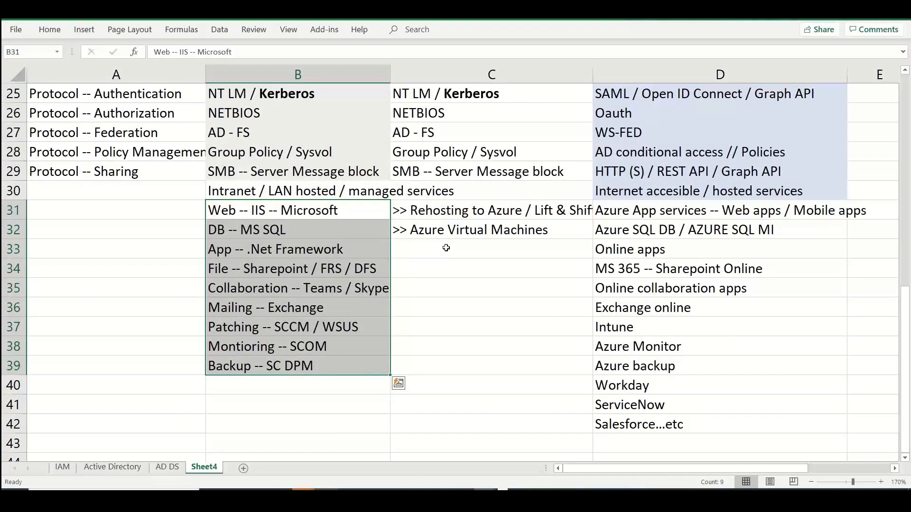
{"action": "left_click", "coordinate": [671, 216]}
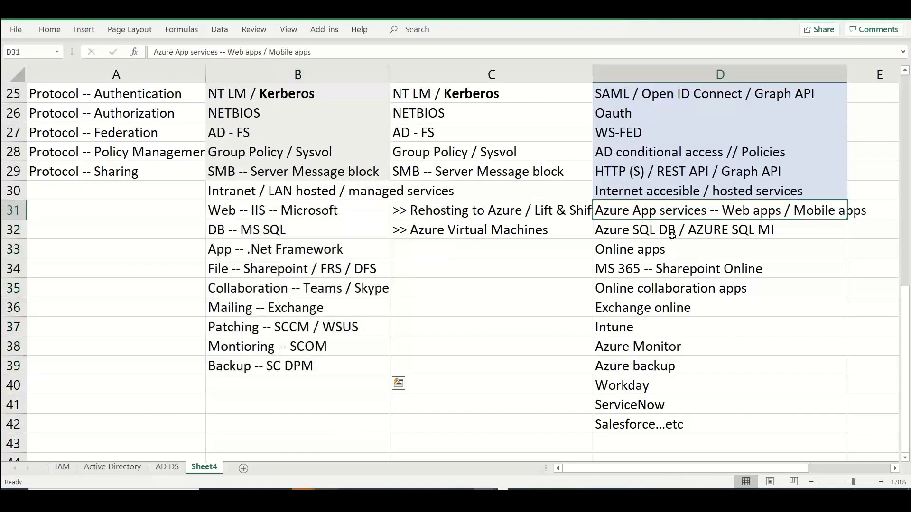
{"action": "left_click_drag", "start_coordinate": [671, 235], "coordinate": [685, 420]}
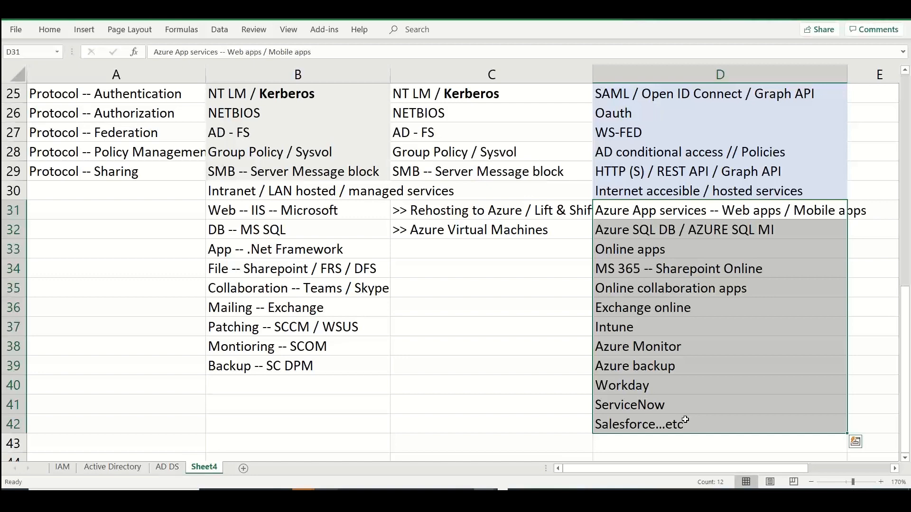
Enter "Hierarchial -- Dept / location / region.." in cell B43, below the on-premises applications
{"action": "left_click", "coordinate": [245, 428]}
{"action": "key", "text": "Down"}
{"action": "key", "text": "Down"}
{"action": "key", "text": "Up"}
{"action": "key", "text": "Up"}
{"action": "key", "text": "Up"}
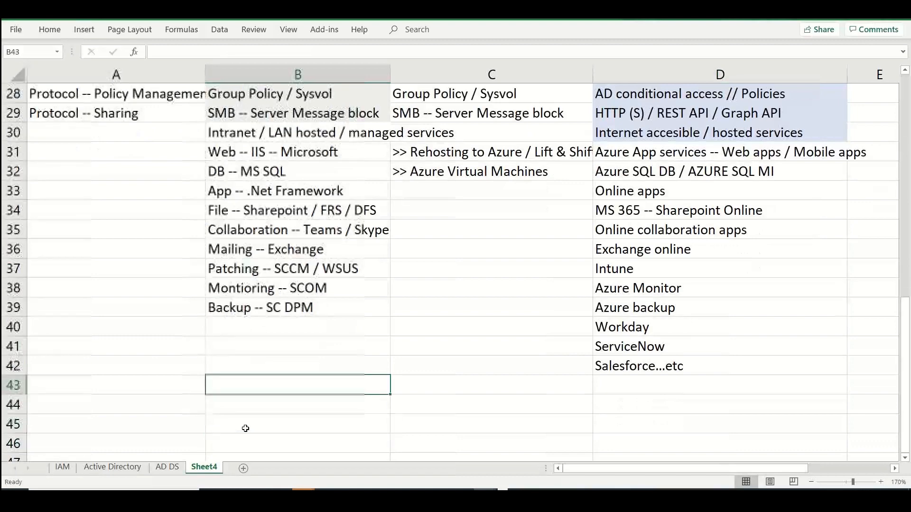
{"action": "type", "text": "Hiera"}
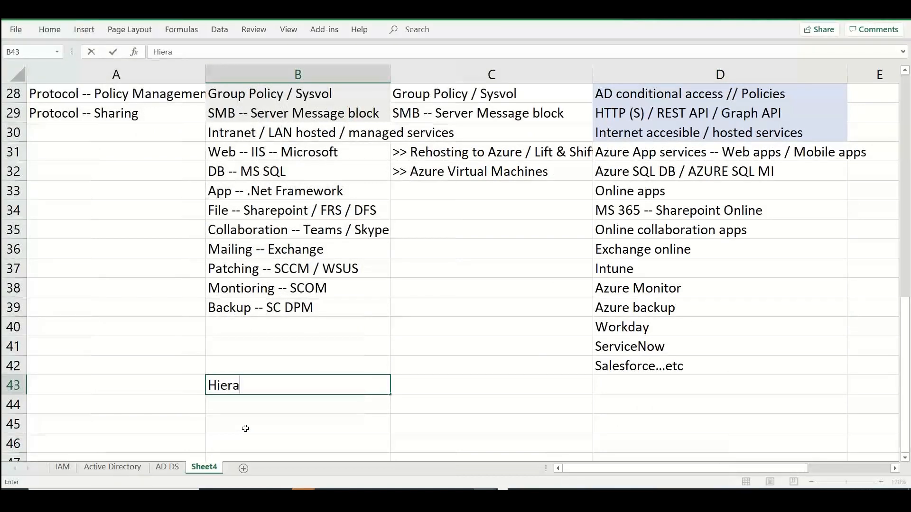
{"action": "type", "text": "rchial -- Dept / "}
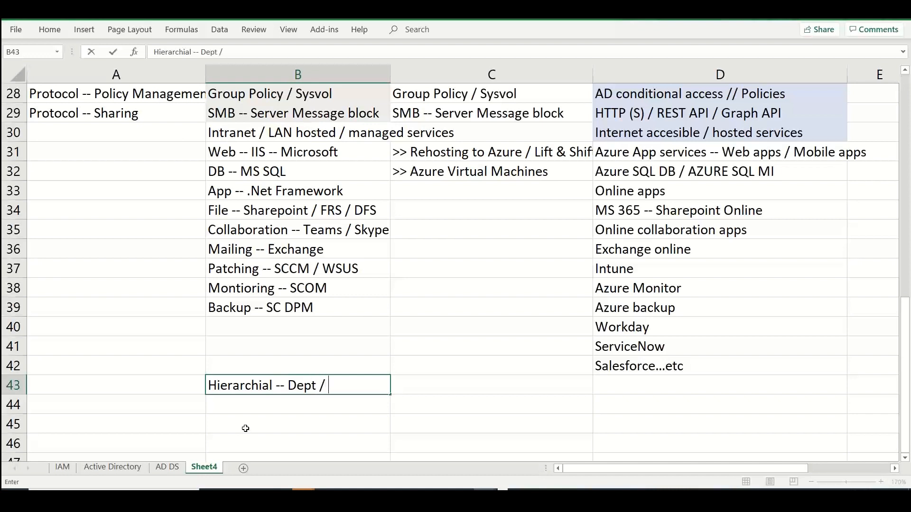
{"action": "type", "text": "location / region.."}
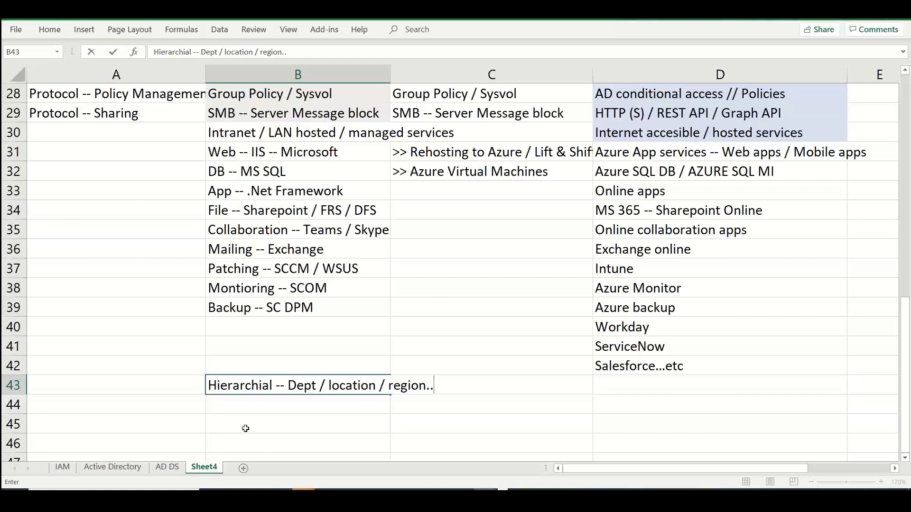
Enter "Organizational units" in cell B44 beneath the hierarchical structure entry
{"action": "left_click", "coordinate": [244, 403]}
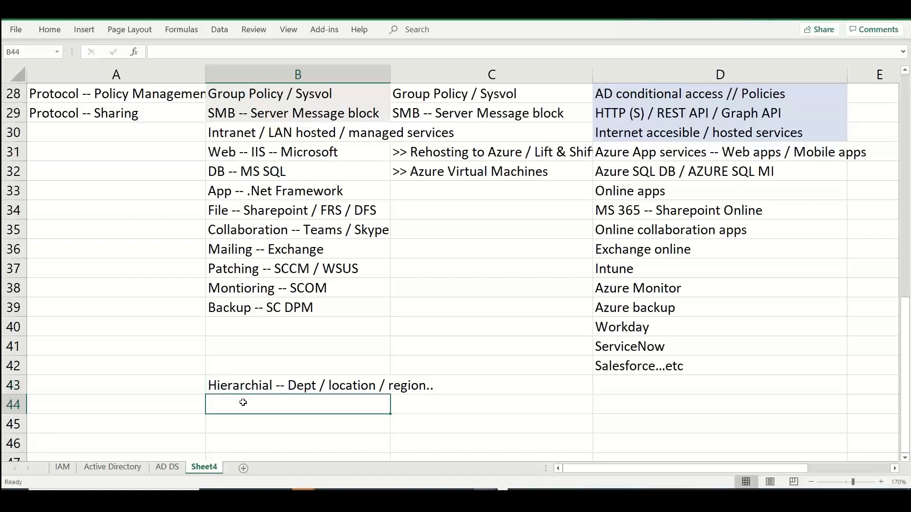
{"action": "type", "text": "Organization U"}
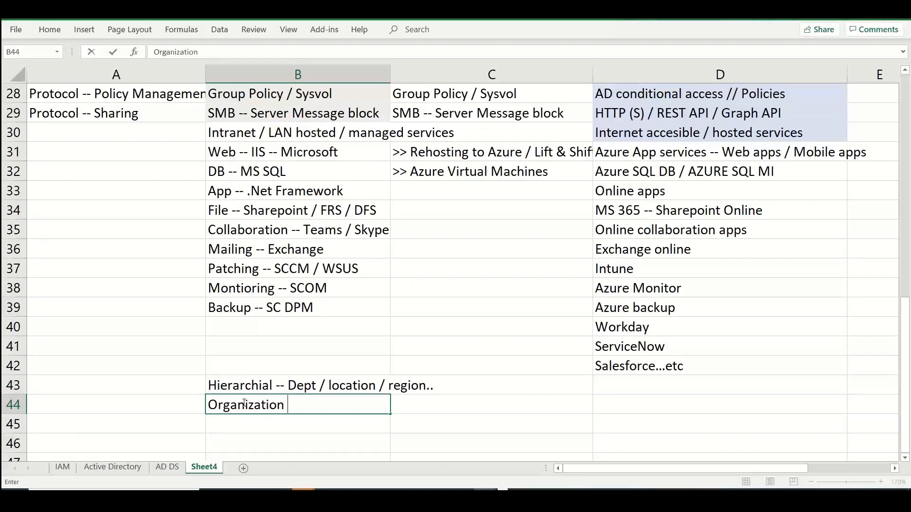
{"action": "key", "text": "BackSpace"}
{"action": "key", "text": "BackSpace"}
{"action": "type", "text": "al units"}
Check the Entra ID management options in the Azure portal and enter "Administrative unit" in cell D44 of the spreadsheet
{"action": "key", "text": "alt+Tab"}
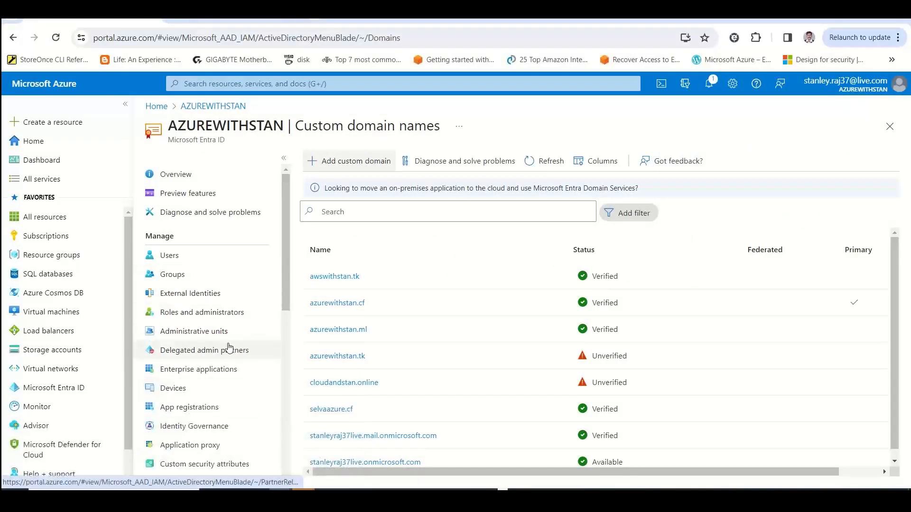
{"action": "left_click_drag", "start_coordinate": [287, 280], "coordinate": [284, 322]}
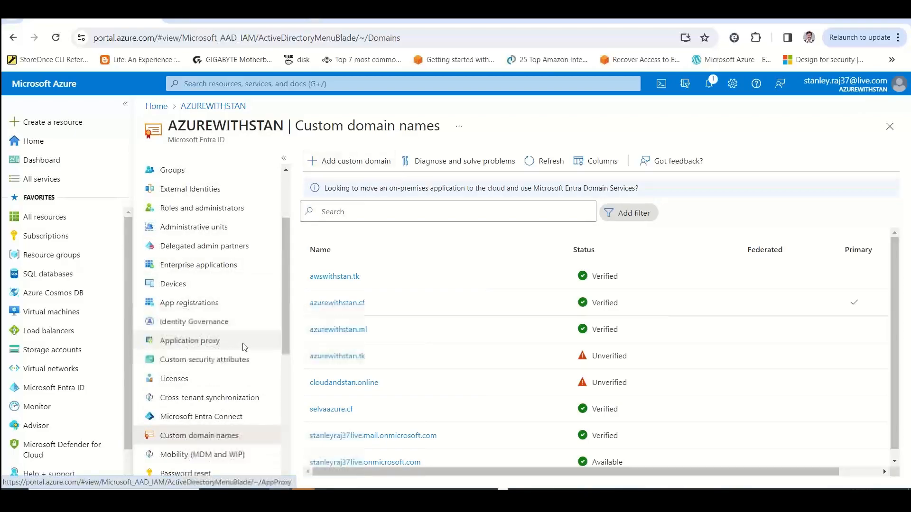
{"action": "key", "text": "alt+Tab"}
{"action": "left_click", "coordinate": [604, 412]}
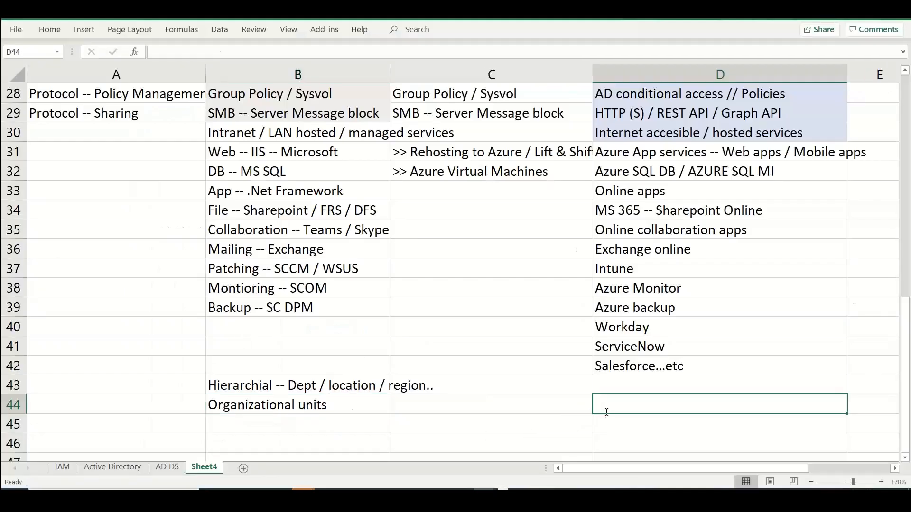
{"action": "type", "text": "Adon"}
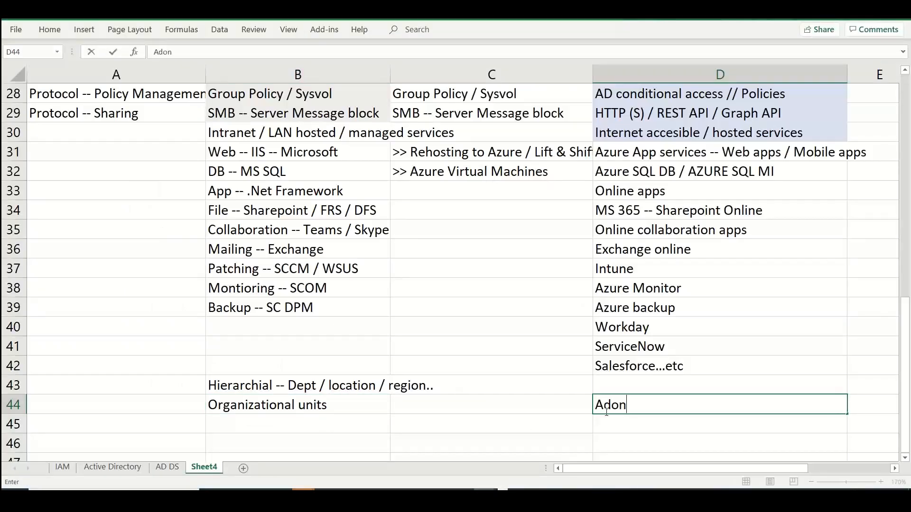
{"action": "key", "text": "BackSpace"}
{"action": "key", "text": "BackSpace"}
{"action": "type", "text": "ministrative units"}
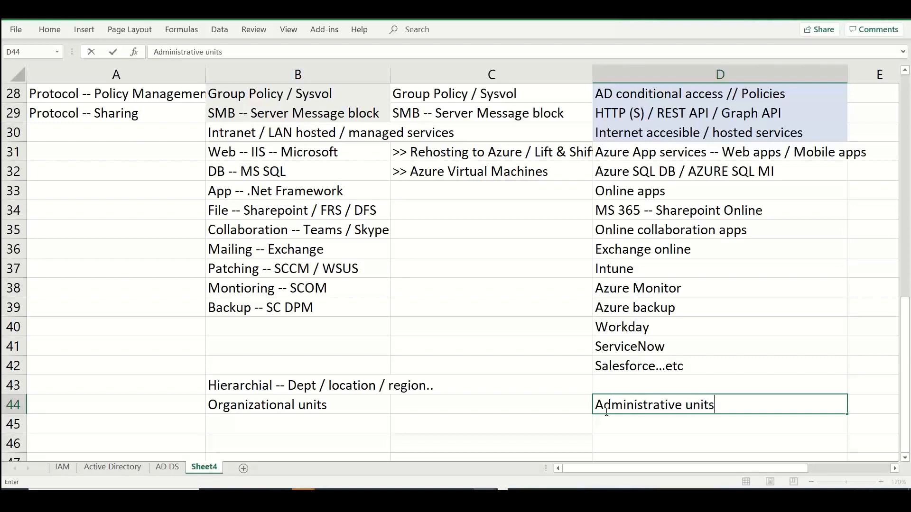
{"action": "key", "text": "BackSpace"}
Enter "Flat directory / database" in cell D43 as the Entra ID counterpart to the hierarchical structure
{"action": "key", "text": "Up"}
{"action": "type", "text": "Dis"}
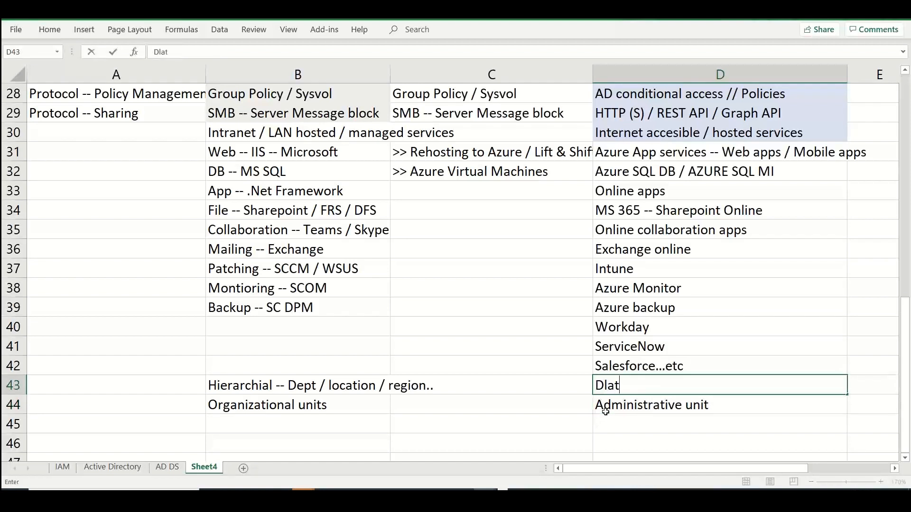
{"action": "key", "text": "BackSpace"}
{"action": "key", "text": "BackSpace"}
{"action": "key", "text": "BackSpace"}
{"action": "type", "text": "Flat directory"}
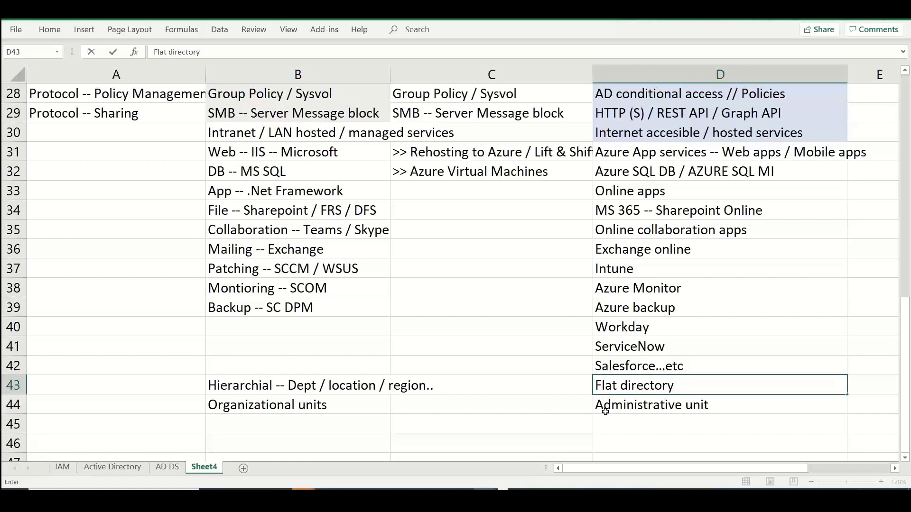
{"action": "type", "text": "/ database"}
{"action": "key", "text": "Return"}
{"action": "key", "text": "Return"}
Enter "NO OU" in cell D45, below the administrative unit entry
{"action": "type", "text": "NO U"}
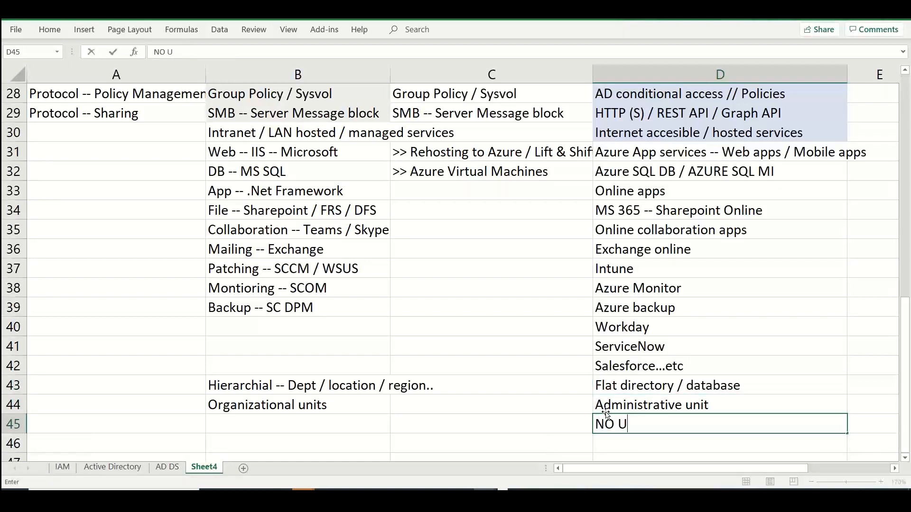
{"action": "key", "text": "BackSpace"}
{"action": "type", "text": "OU"}
{"action": "key", "text": "Return"}
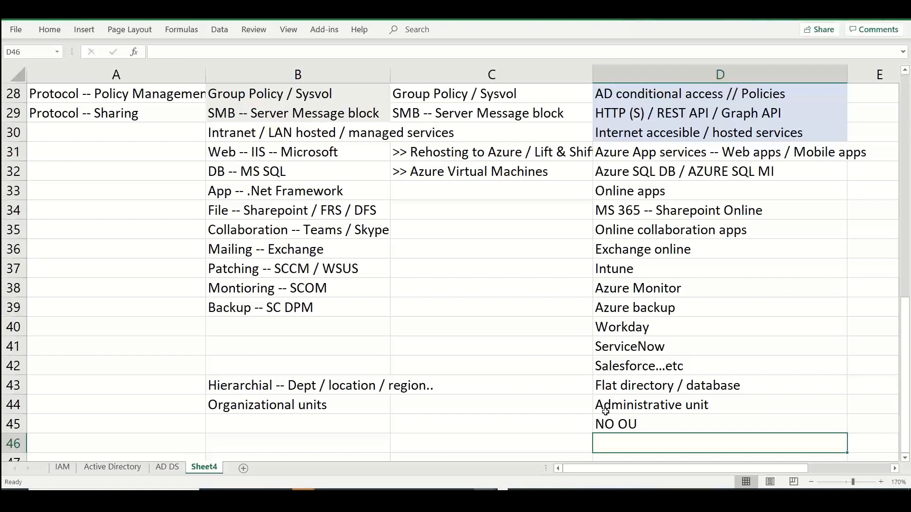
Enter "Azure Entra Join / Azure AD join" in cell D46
{"action": "type", "text": "Azu"}
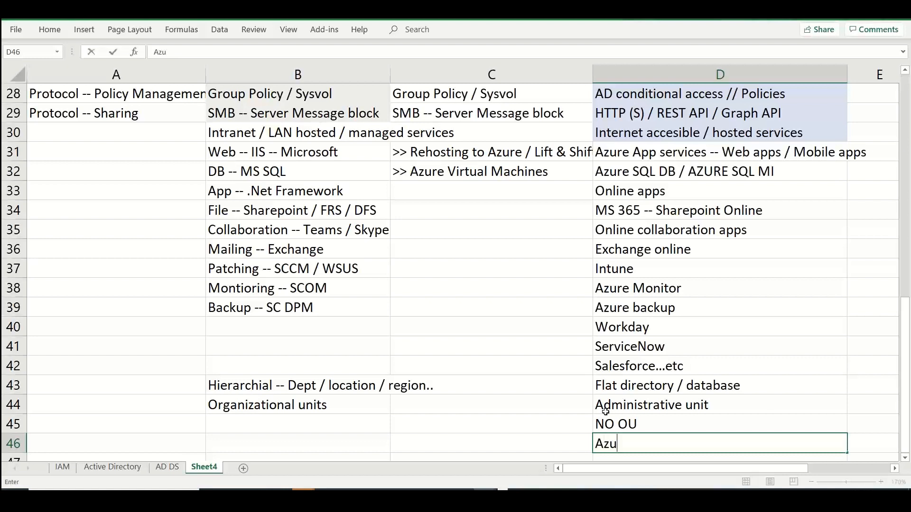
{"action": "type", "text": "re Entra Joni"}
{"action": "key", "text": "BackSpace"}
{"action": "key", "text": "BackSpace"}
{"action": "type", "text": "in A"}
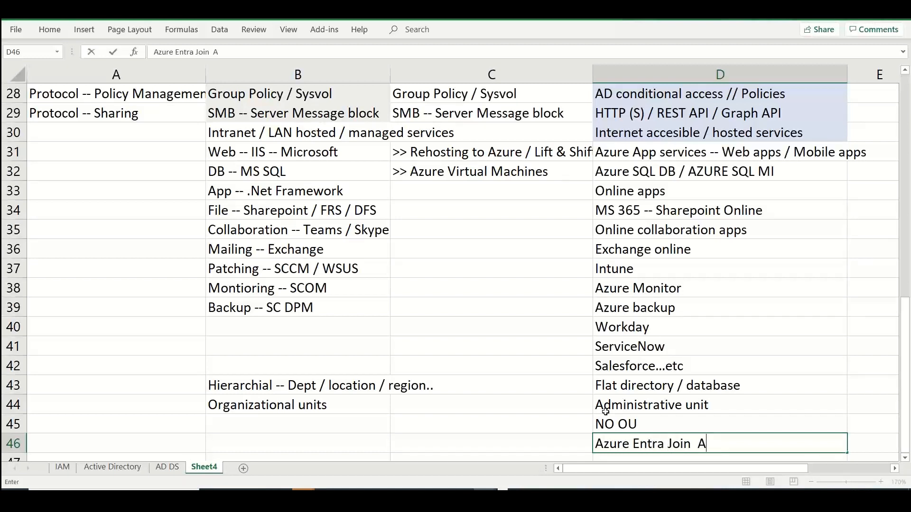
{"action": "key", "text": "BackSpace"}
{"action": "type", "text": "/ Azure AD join"}
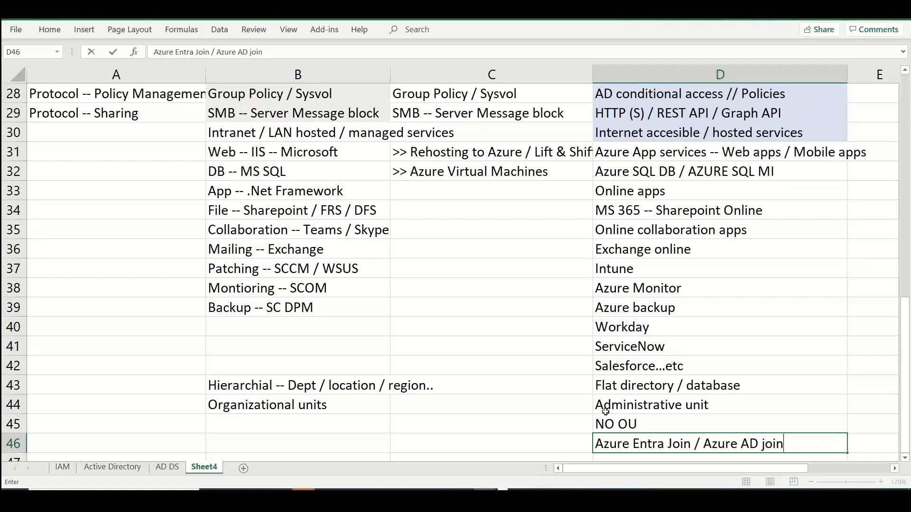
Enter "Domain join" in cell B46 as the Windows Server AD counterpart to Azure Entra Join
{"action": "key", "text": "Left"}
{"action": "key", "text": "Left"}
{"action": "key", "text": "Left"}
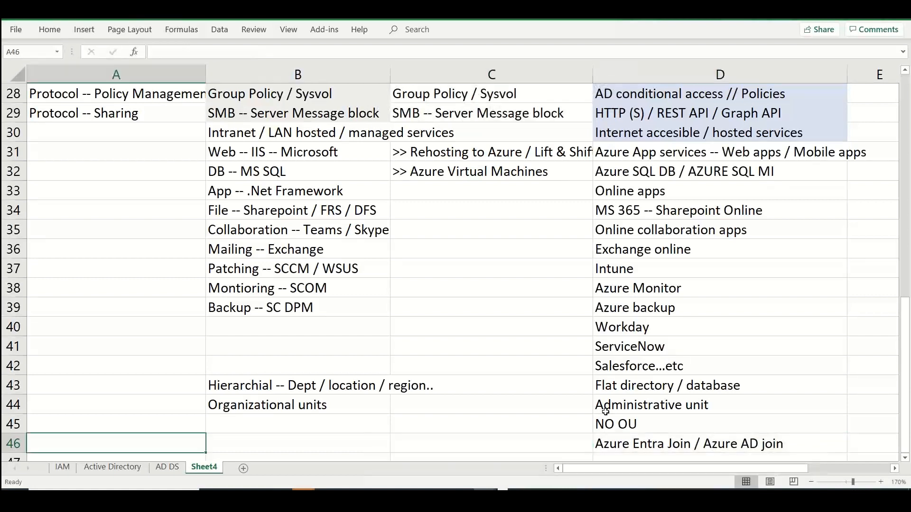
{"action": "key", "text": "Right"}
{"action": "type", "text": "Doain"}
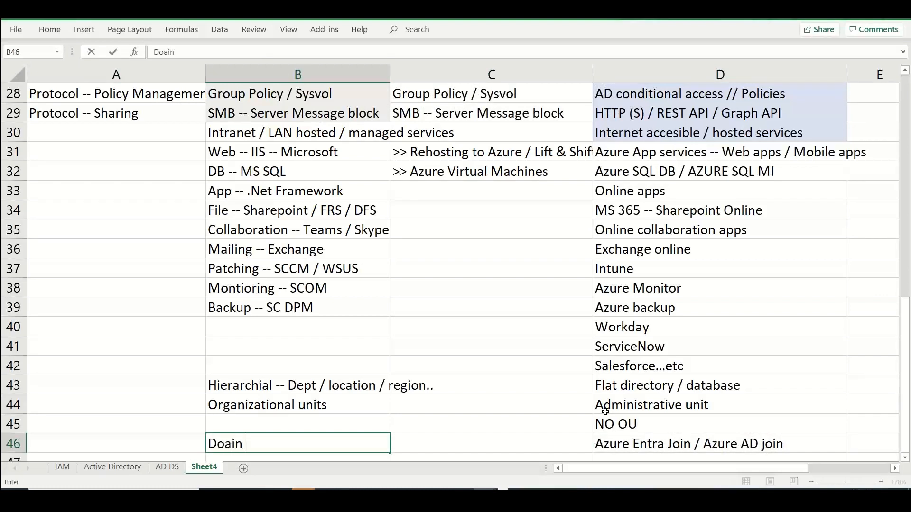
{"action": "key", "text": "BackSpace"}
{"action": "key", "text": "BackSpace"}
{"action": "key", "text": "BackSpace"}
{"action": "type", "text": "man"}
{"action": "key", "text": "BackSpace"}
{"action": "type", "text": "in join"}
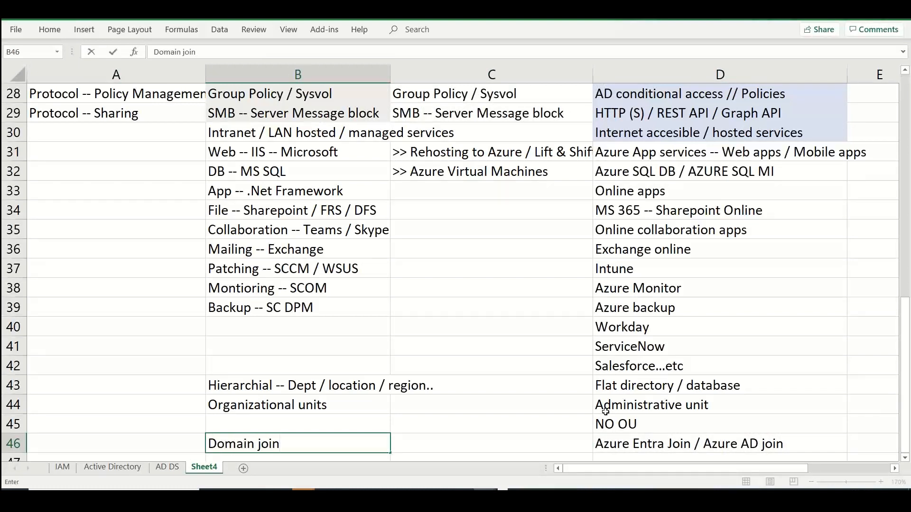
{"action": "key", "text": "Return"}
{"action": "key", "text": "Return"}
{"action": "key", "text": "Return"}
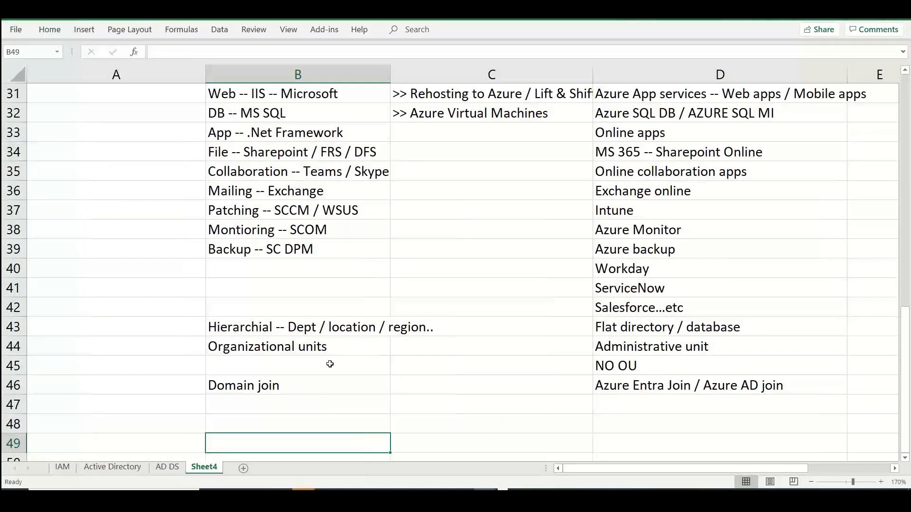
Extend the domain join entry in B46 with "<< Devices / Laptops / desktops"
{"action": "double_click", "coordinate": [334, 382]}
{"action": "type", "text": "<"}
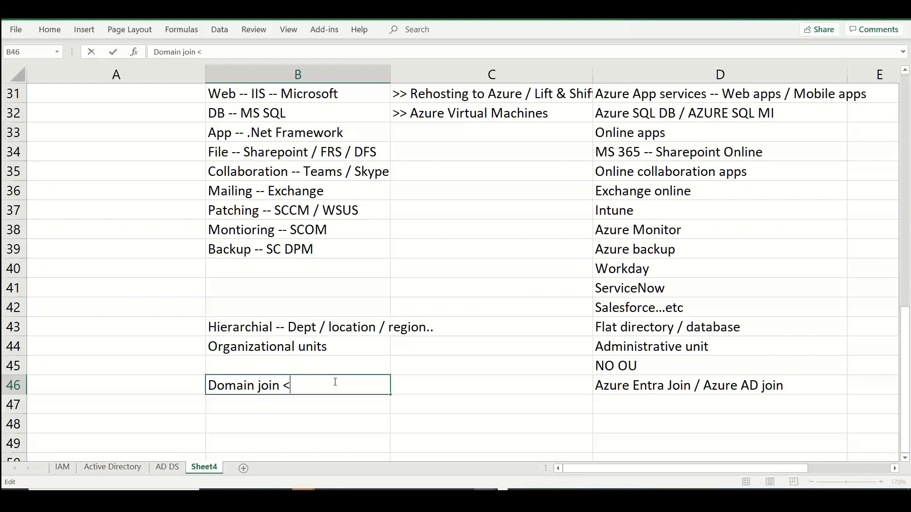
{"action": "type", "text": "< Devices / Laptops / desktop"}
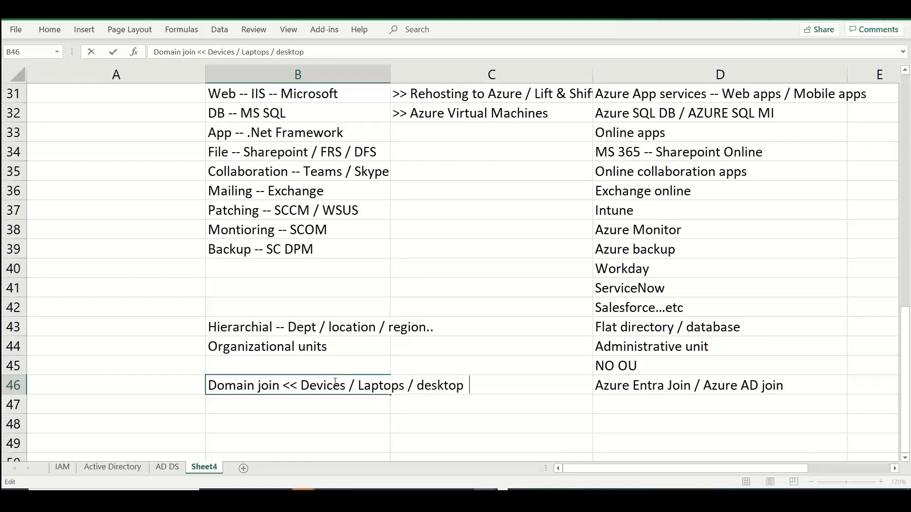
{"action": "key", "text": "BackSpace"}
{"action": "type", "text": "sktops"}
Enter "AD integrated DNS" in cell B48 and "Azure DNS -- DNS zones" in cell D48
{"action": "left_click", "coordinate": [235, 429]}
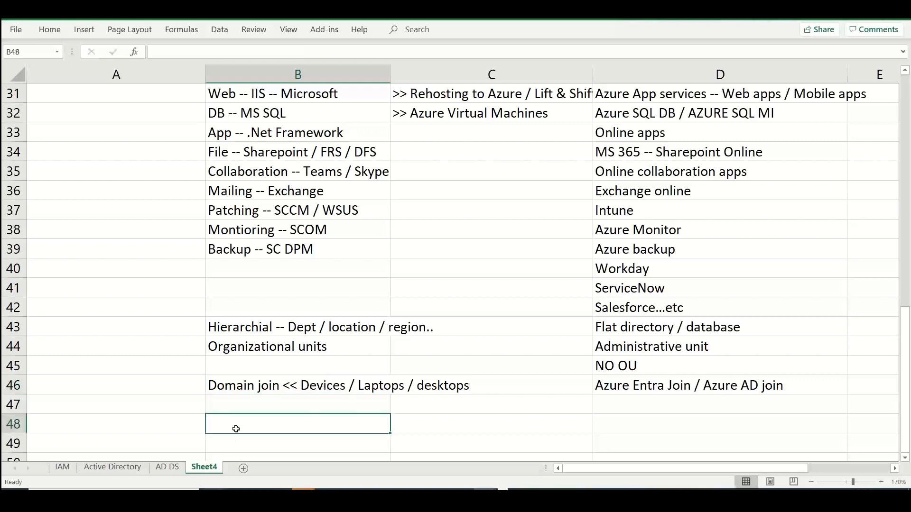
{"action": "type", "text": "AD integrated "}
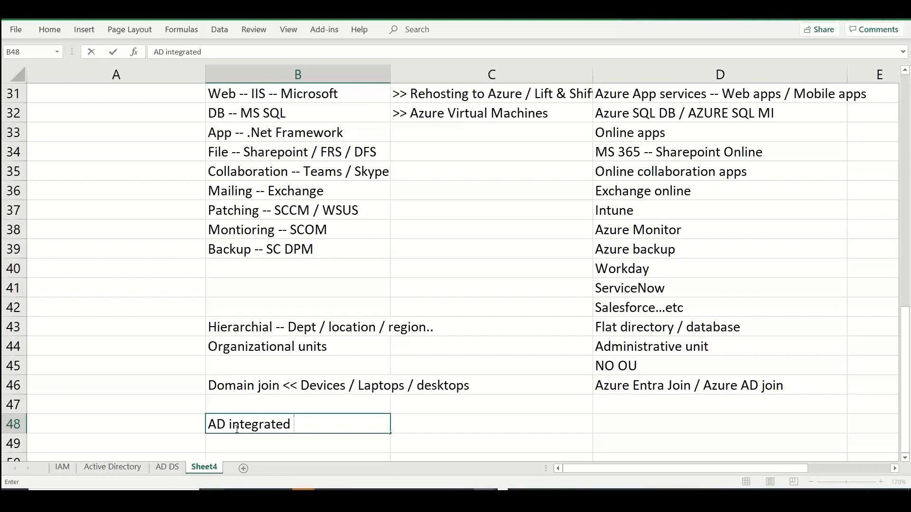
{"action": "type", "text": "DNS"}
{"action": "key", "text": "Tab"}
{"action": "key", "text": "Tab"}
{"action": "type", "text": "Azure DNS"}
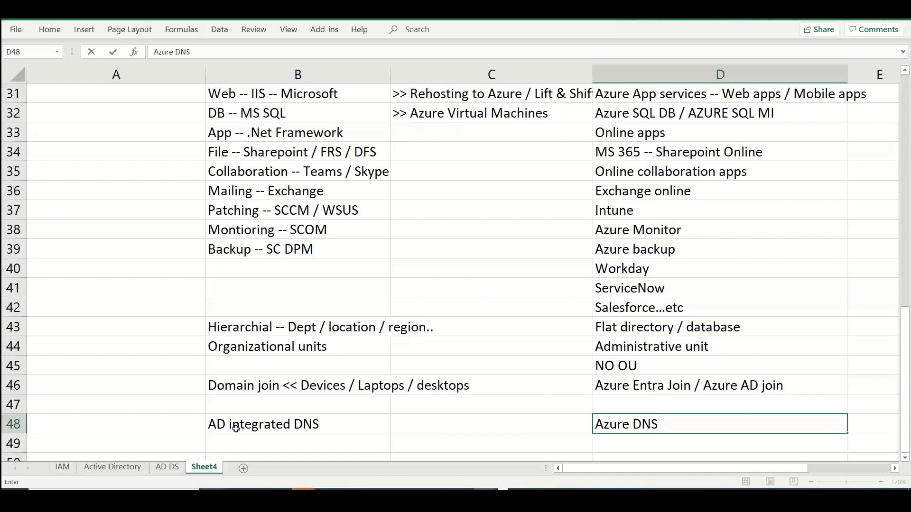
{"action": "type", "text": "-- DNS zones"}
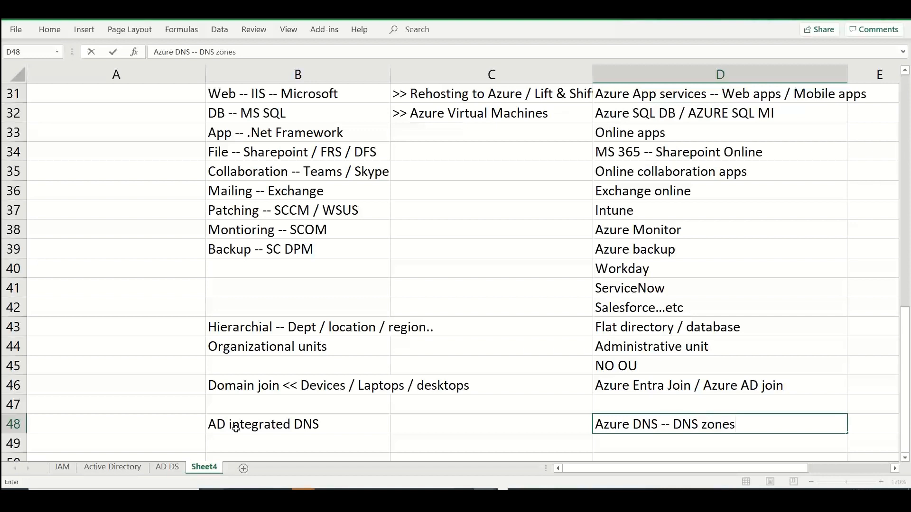
{"action": "key", "text": "Return"}
{"action": "key", "text": "Return"}
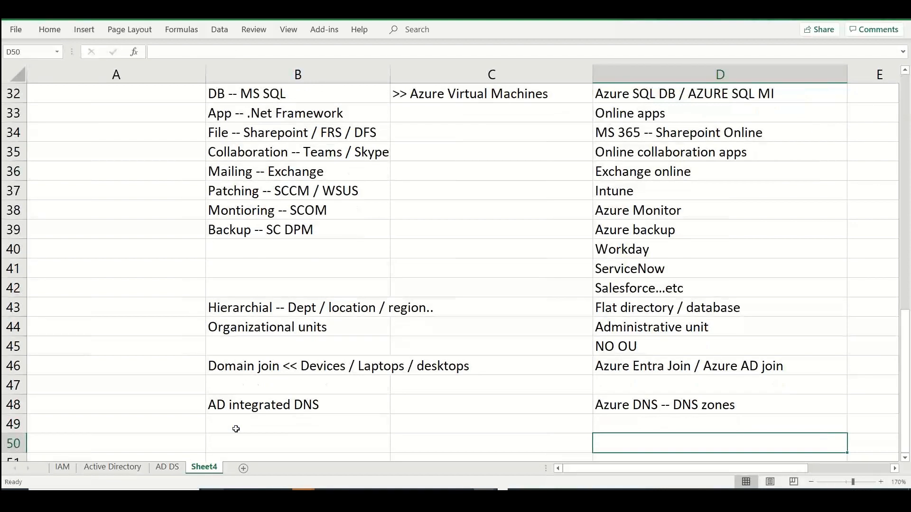
Enter "Purchased domain / default domain" in cell D50, below the Azure DNS entry
{"action": "key", "text": "Up"}
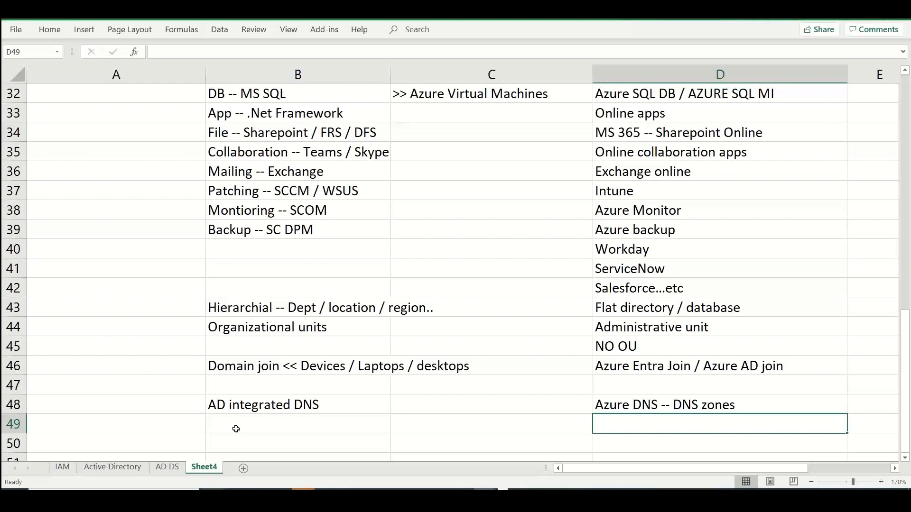
{"action": "key", "text": "Up"}
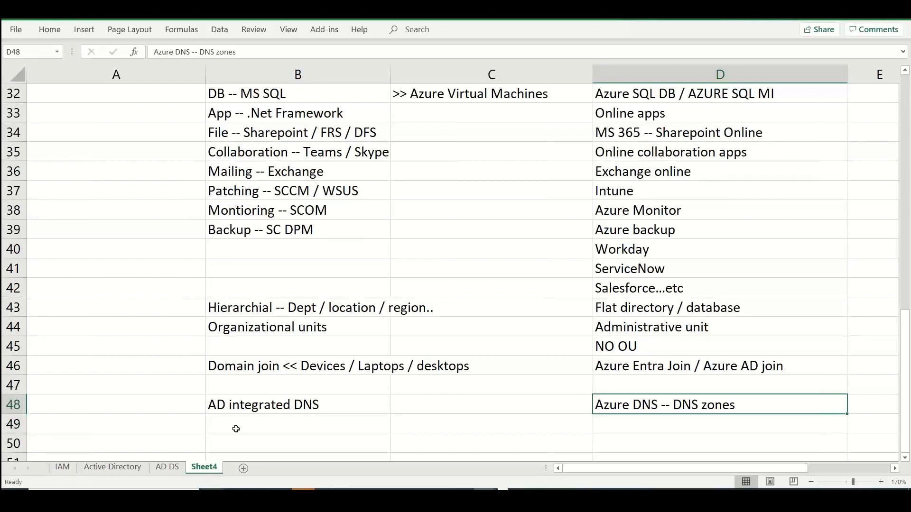
{"action": "key", "text": "Down"}
{"action": "key", "text": "Down"}
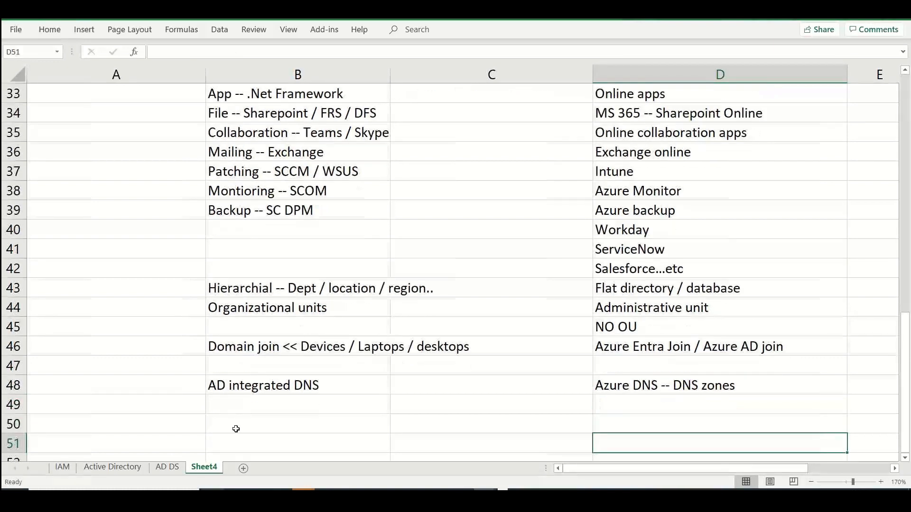
{"action": "type", "text": "PUr"}
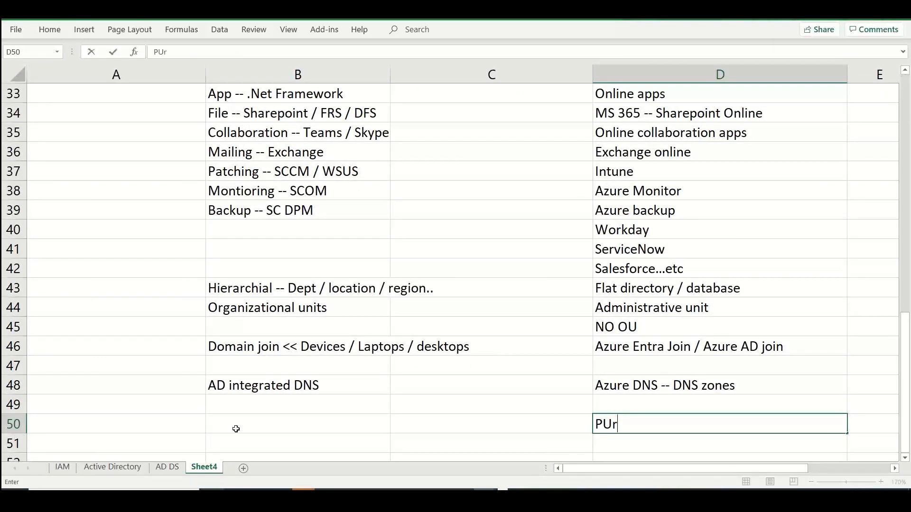
{"action": "type", "text": "chased doa"}
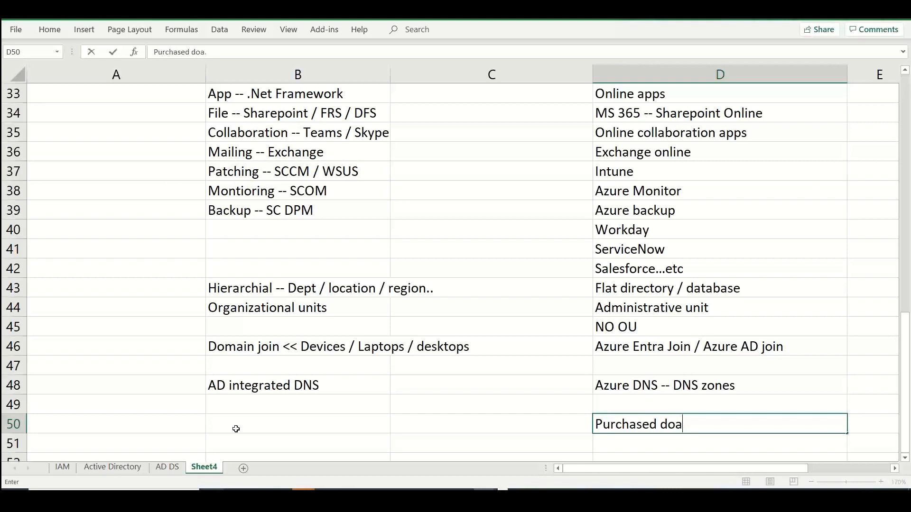
{"action": "key", "text": "BackSpace"}
{"action": "type", "text": "main / def"}
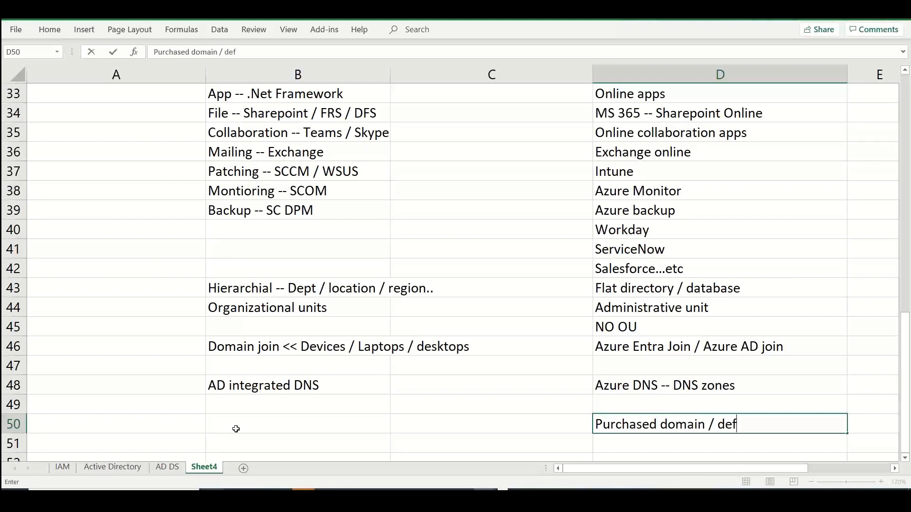
{"action": "type", "text": "ault domain"}
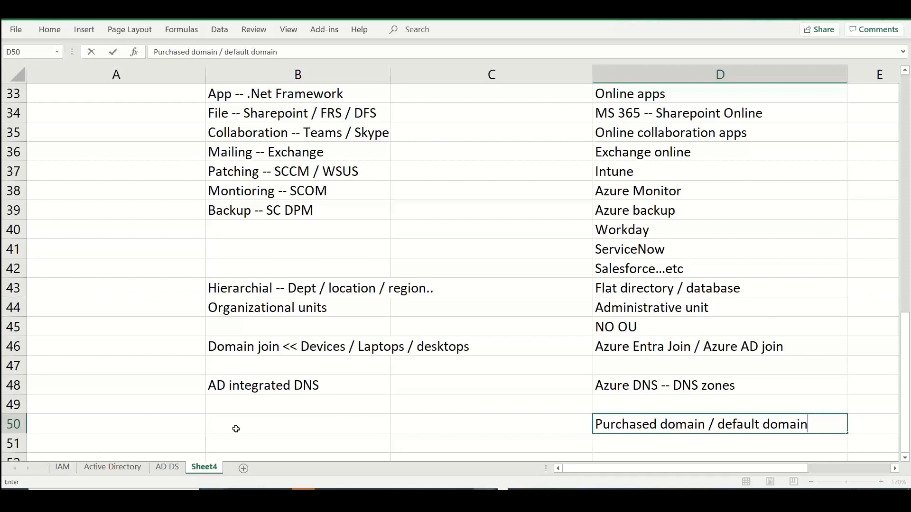
{"action": "key", "text": "Return"}
Enter "Internet routable domain" in cell D51 of the Microsoft Entra ID column
{"action": "type", "text": "Intern"}
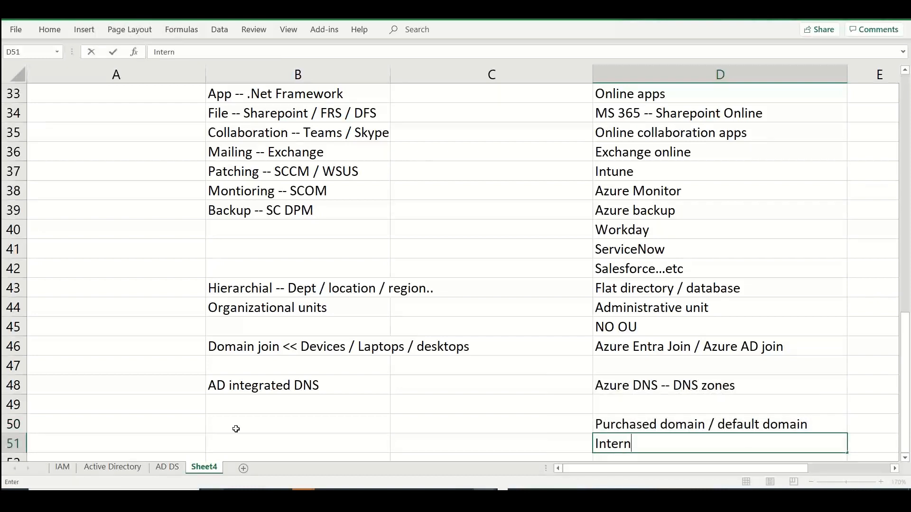
{"action": "type", "text": "et routable a"}
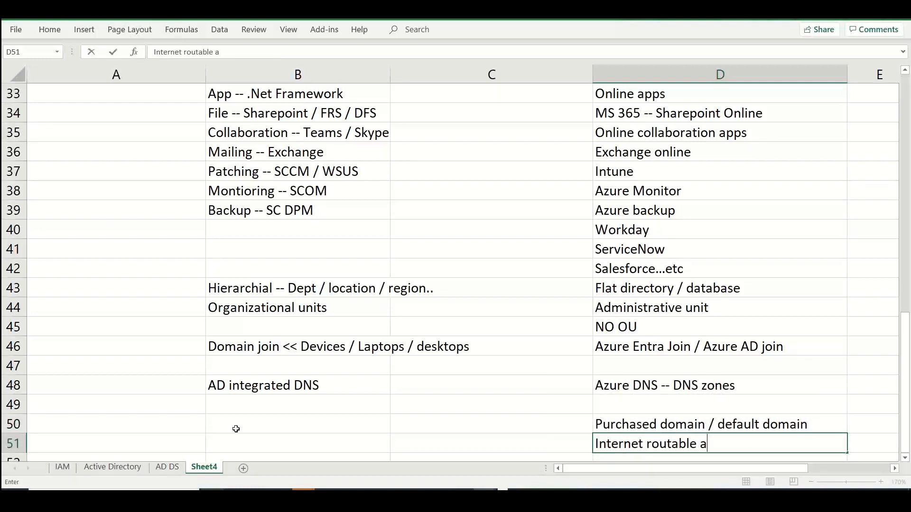
{"action": "key", "text": "BackSpace"}
{"action": "type", "text": "domain"}
Enter "Intranet domain -- .local, .internal..." in cell B51 as the Windows Server AD counterpart
{"action": "left_click", "coordinate": [236, 428]}
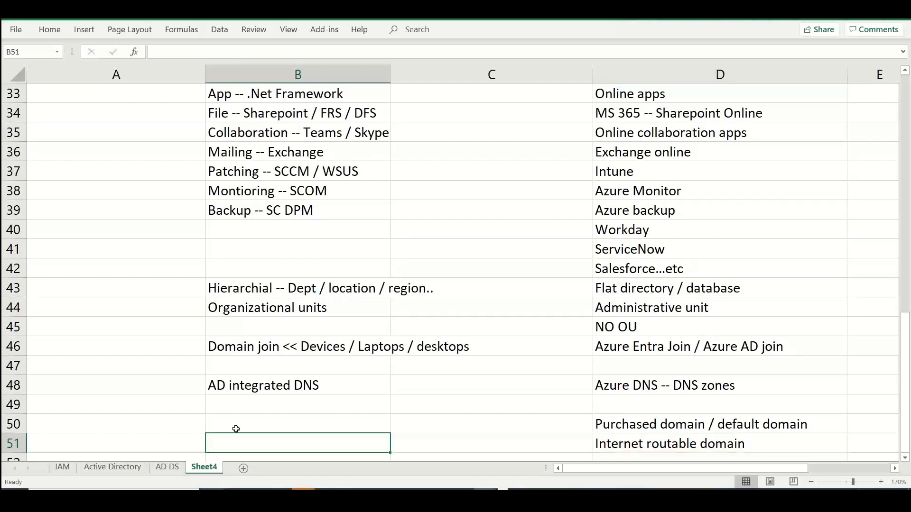
{"action": "type", "text": "INtranet domain "}
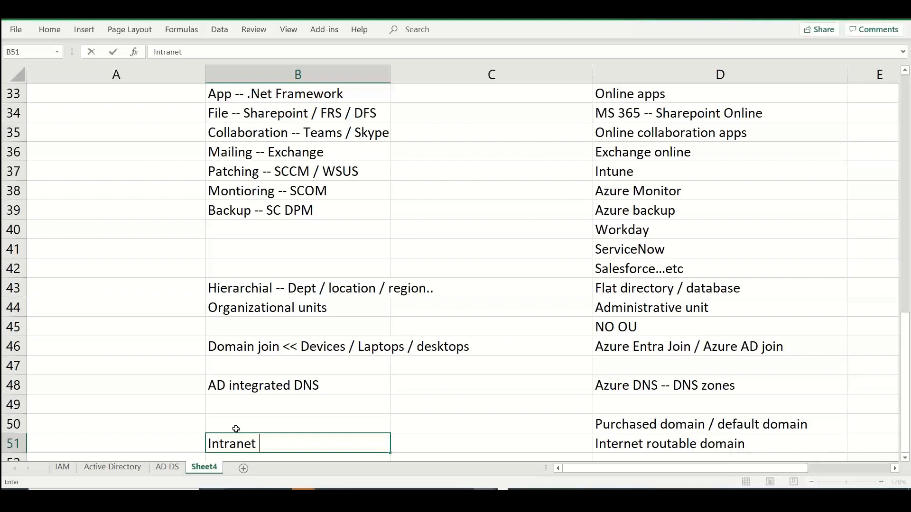
{"action": "type", "text": "-- .local,"}
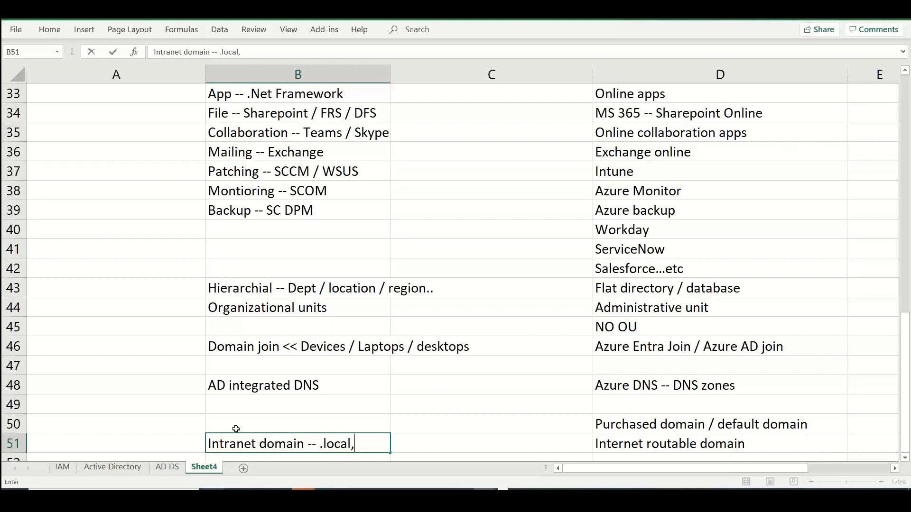
{"action": "type", "text": " .internal..."}
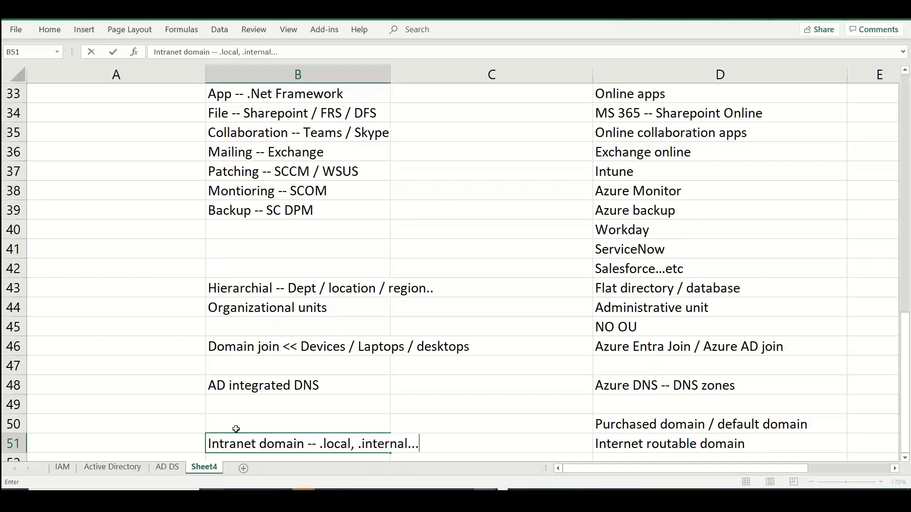
Enter "Registered domains -- .com, .edu, .org...etc" in cell D52 below the Internet routable domain entry
{"action": "left_click", "coordinate": [640, 436]}
{"action": "key", "text": "Return"}
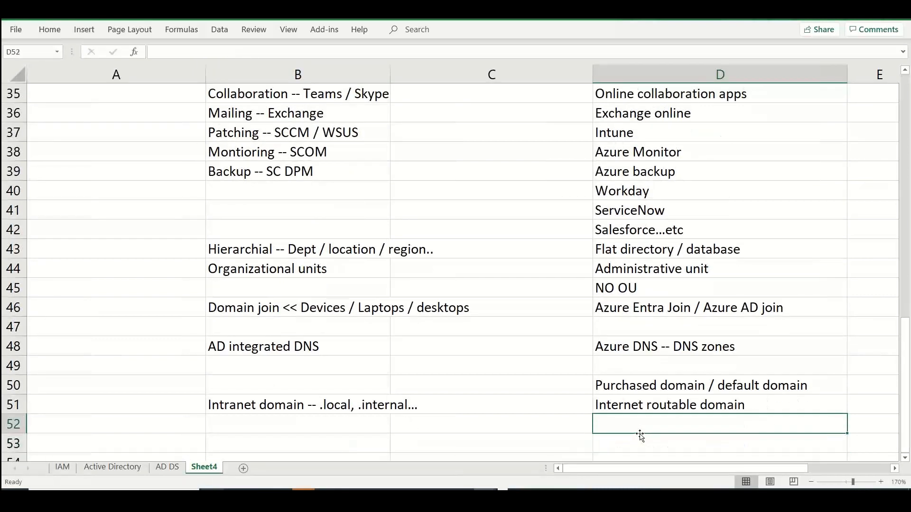
{"action": "type", "text": "Registre"}
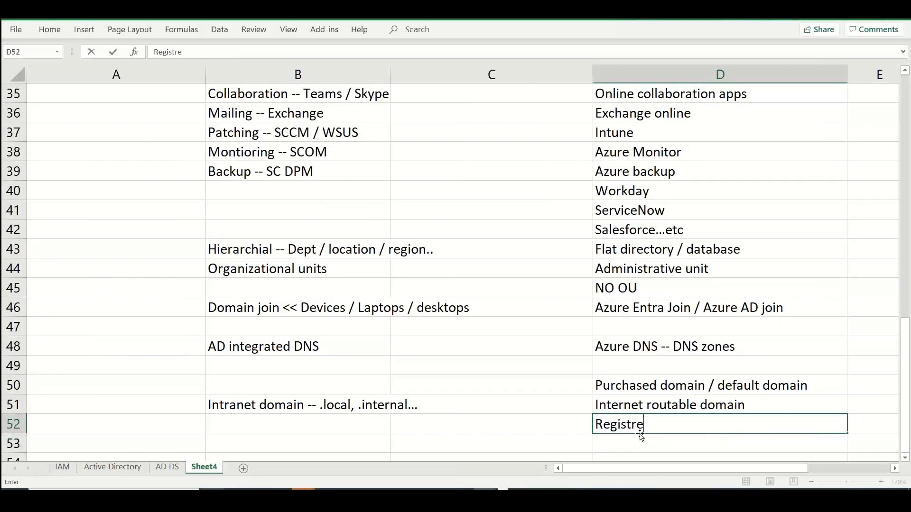
{"action": "key", "text": "BackSpace"}
{"action": "key", "text": "BackSpace"}
{"action": "type", "text": "r"}
{"action": "key", "text": "BackSpace"}
{"action": "key", "text": "BackSpace"}
{"action": "type", "text": "tered domains -- .."}
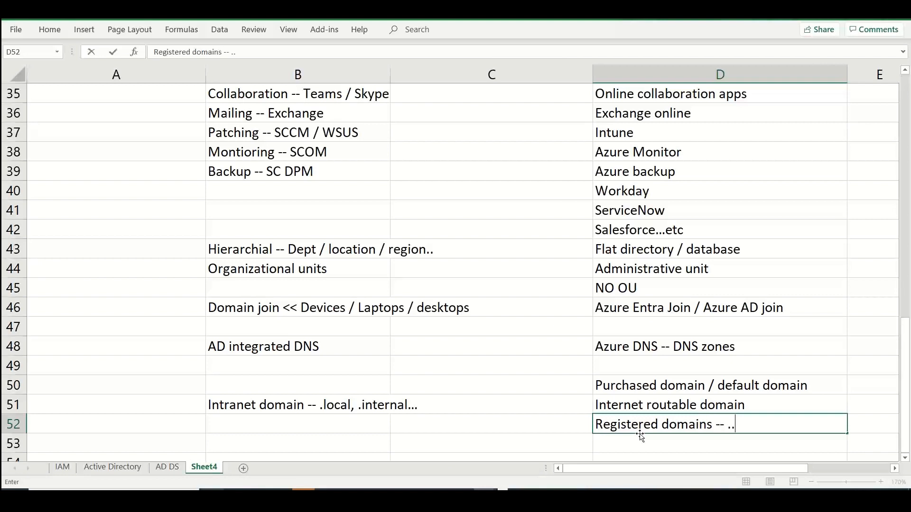
{"action": "key", "text": "BackSpace"}
{"action": "type", "text": "com, .edu, .or"}
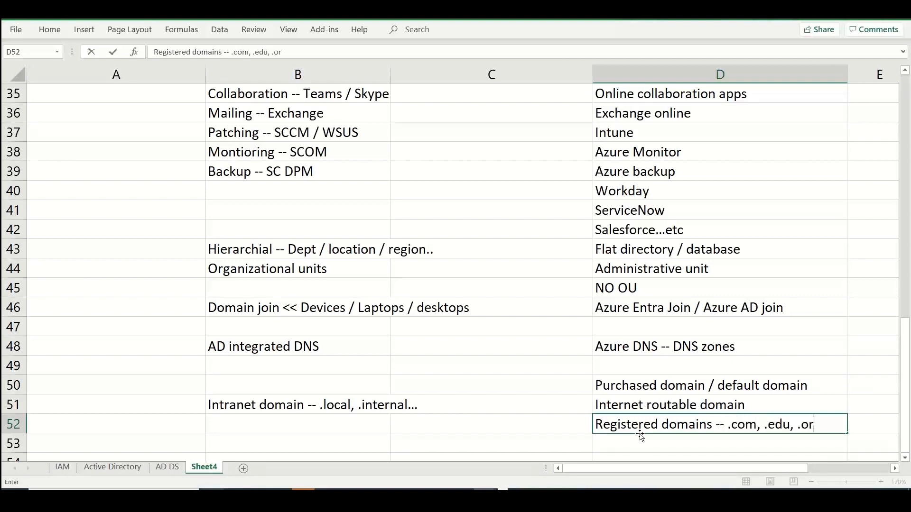
{"action": "type", "text": "g...etc"}
Enter "Acquisitions / Mergers...etc" in cell B45 below Organizational units
{"action": "left_click", "coordinate": [263, 273]}
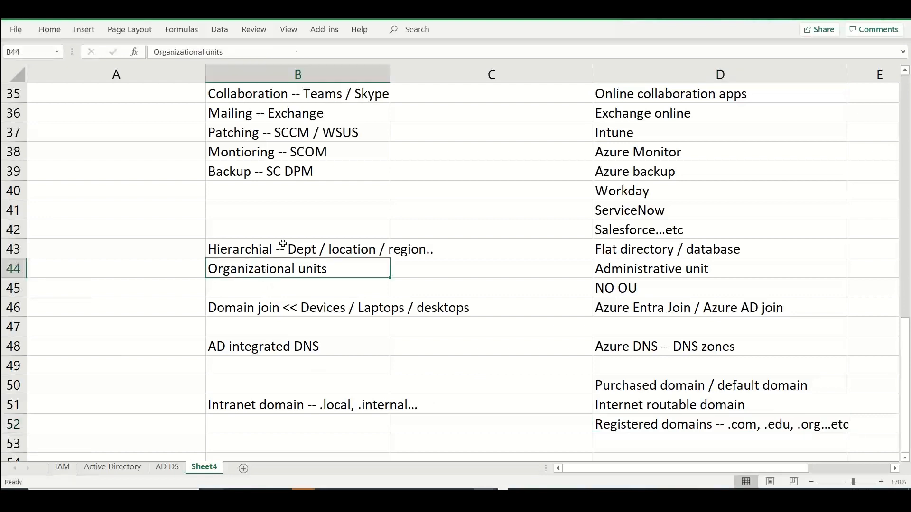
{"action": "double_click", "coordinate": [277, 285]}
{"action": "type", "text": "Acqui"}
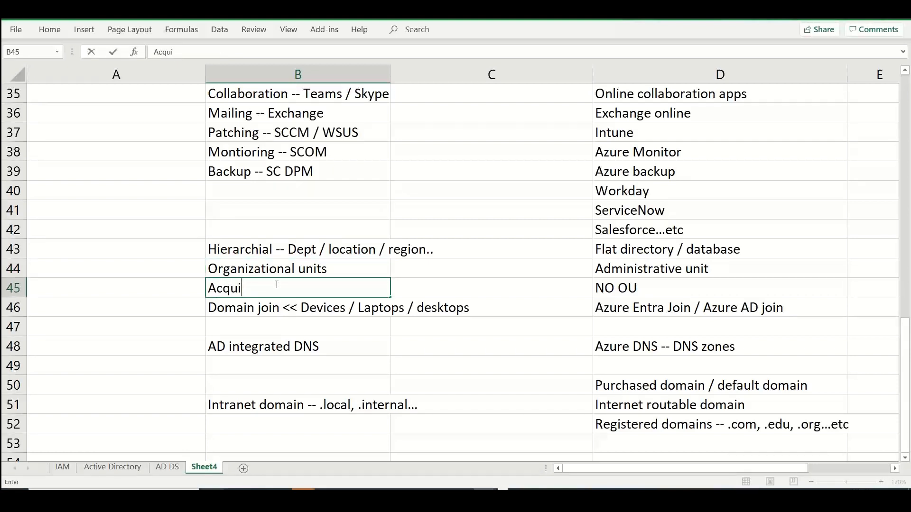
{"action": "type", "text": "sitions / Merger"}
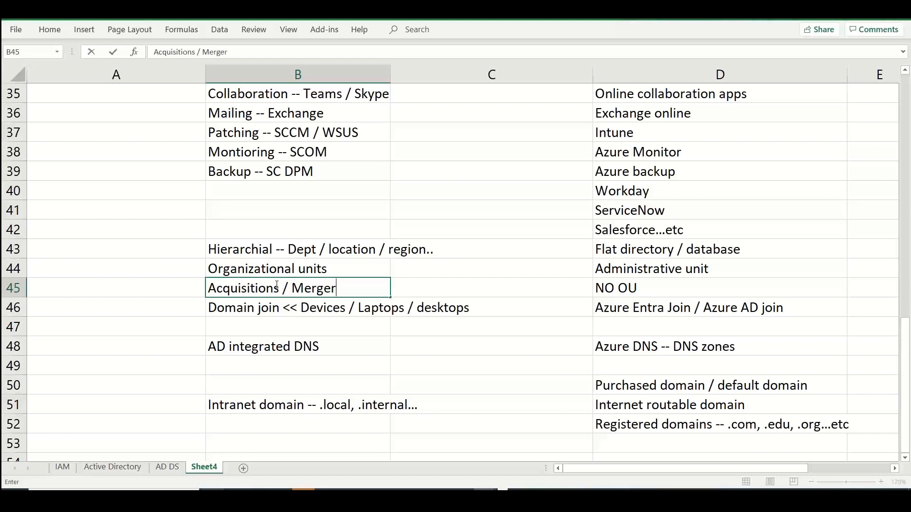
{"action": "type", "text": "s...etc"}
Enter "Domains merge -- Enterprise" in cell B47 below the domain join entry
{"action": "left_click", "coordinate": [270, 330]}
{"action": "type", "text": "Domains mer"}
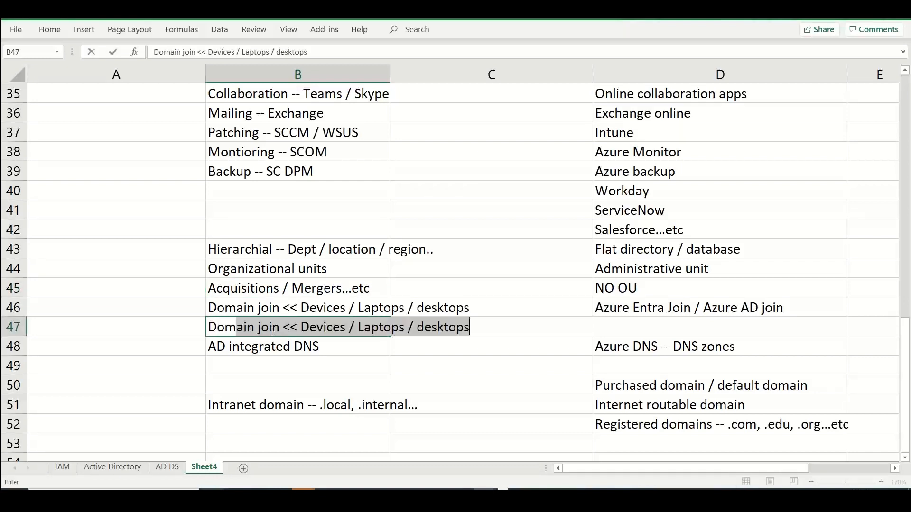
{"action": "type", "text": "ge "}
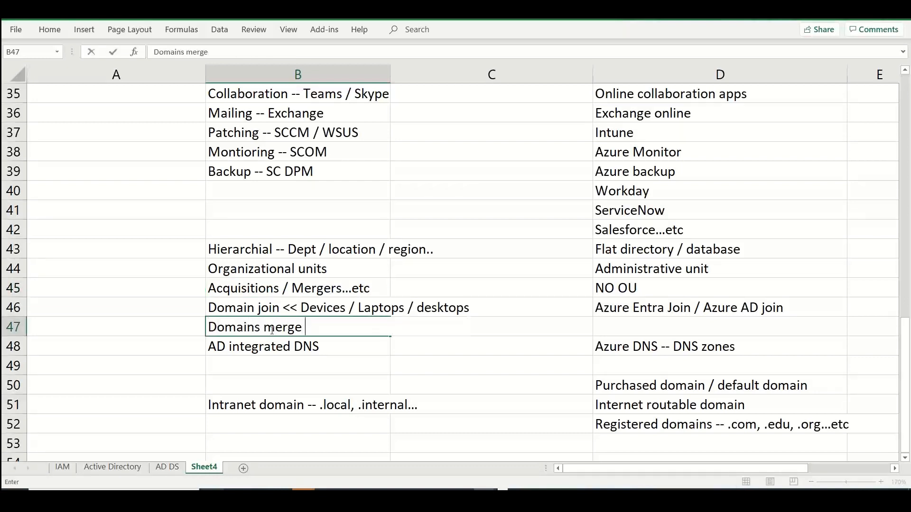
{"action": "type", "text": "-- Enterperise"}
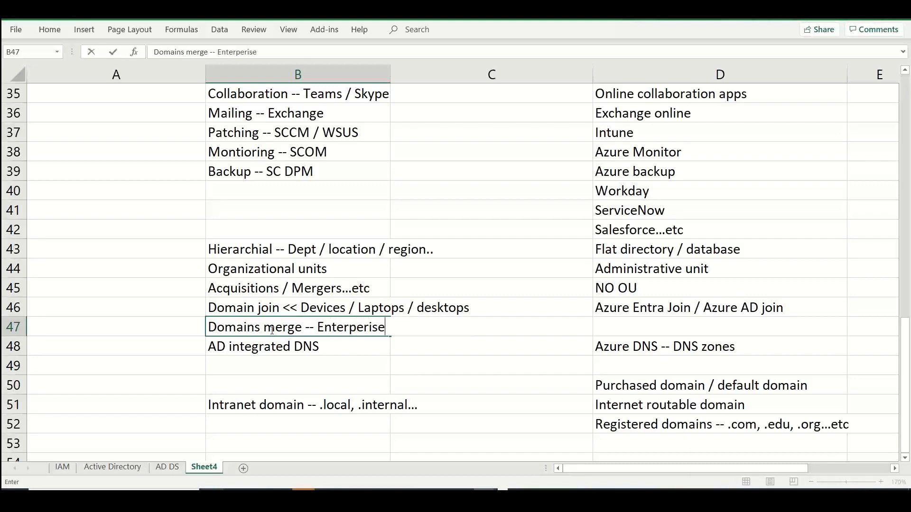
{"action": "key", "text": "BackSpace"}
{"action": "key", "text": "BackSpace"}
{"action": "key", "text": "BackSpace"}
{"action": "key", "text": "BackSpace"}
{"action": "key", "text": "BackSpace"}
{"action": "type", "text": "rise"}
{"action": "key", "text": "Return"}
{"action": "key", "text": "Return"}
{"action": "type", "text": "Entre"}
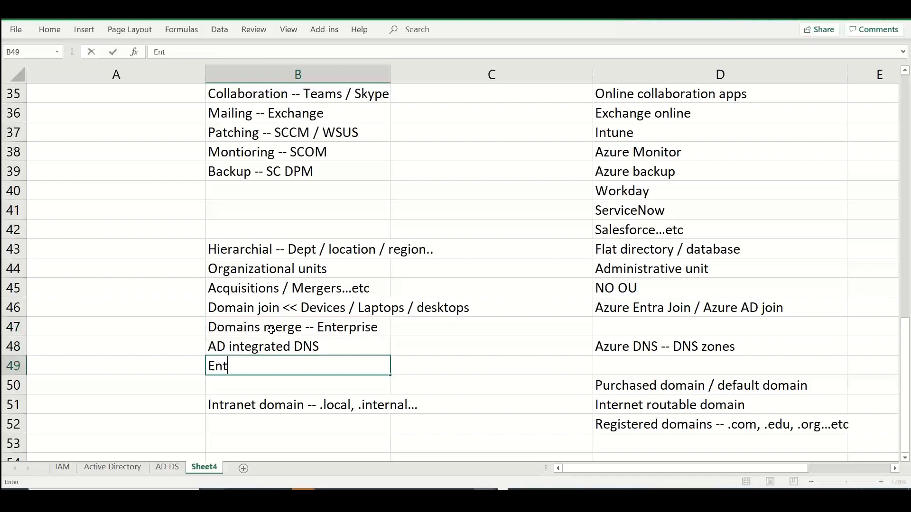
{"action": "key", "text": "BackSpace"}
{"action": "key", "text": "BackSpace"}
{"action": "key", "text": "BackSpace"}
{"action": "key", "text": "BackSpace"}
{"action": "key", "text": "BackSpace"}
Enter "Enterprise Admins" in cell B53 of the Windows Server AD column
{"action": "key", "text": "Return"}
{"action": "key", "text": "Return"}
{"action": "key", "text": "Return"}
{"action": "key", "text": "Return"}
{"action": "type", "text": "Entepri"}
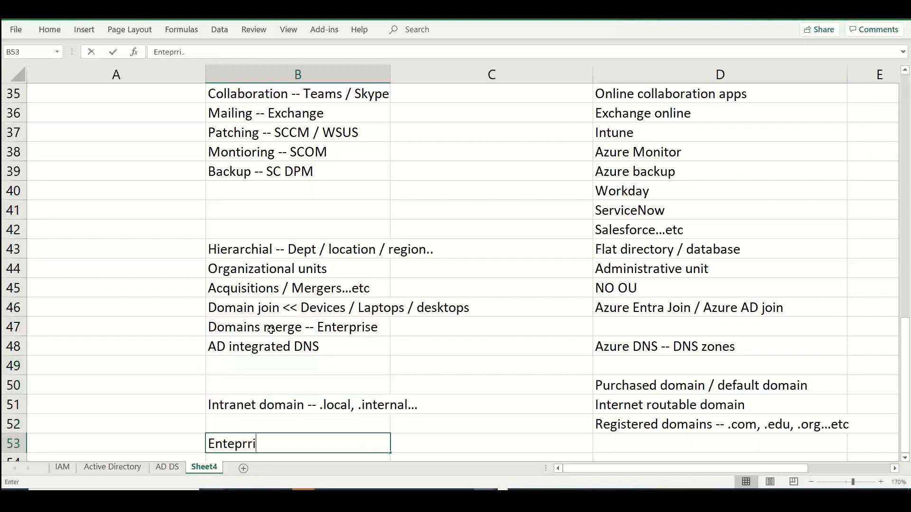
{"action": "key", "text": "BackSpace"}
{"action": "key", "text": "BackSpace"}
{"action": "key", "text": "BackSpace"}
{"action": "type", "text": "rprise Admins"}
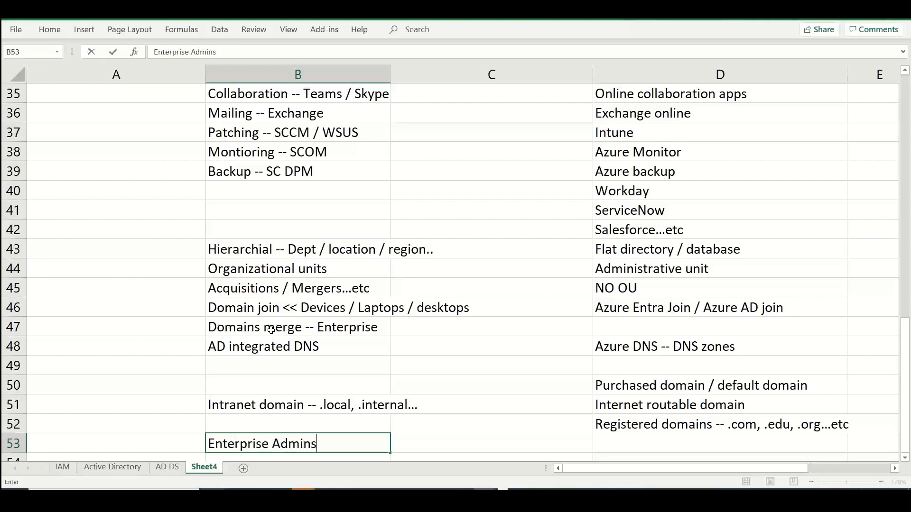
{"action": "key", "text": "Return"}
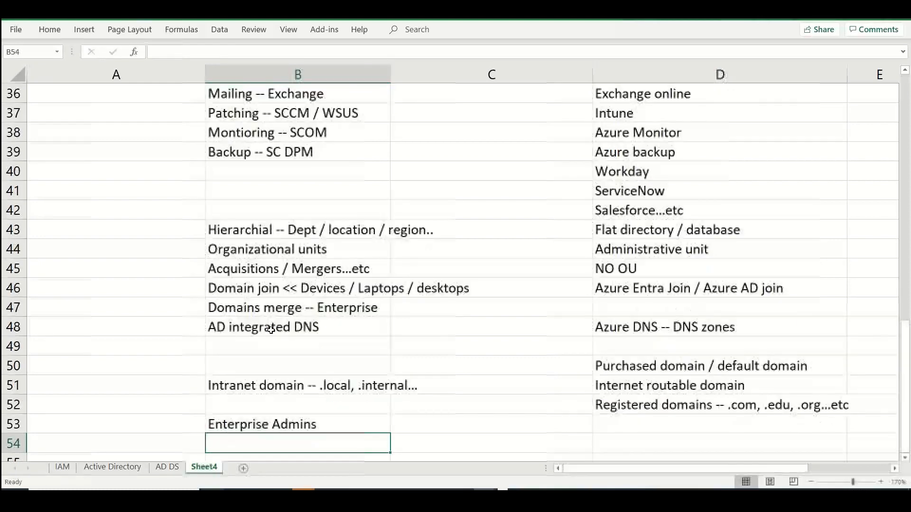
Add "Domain Admins" in cell B54 and "Schema Admins" in cell B55
{"action": "type", "text": "DOmain Admins"}
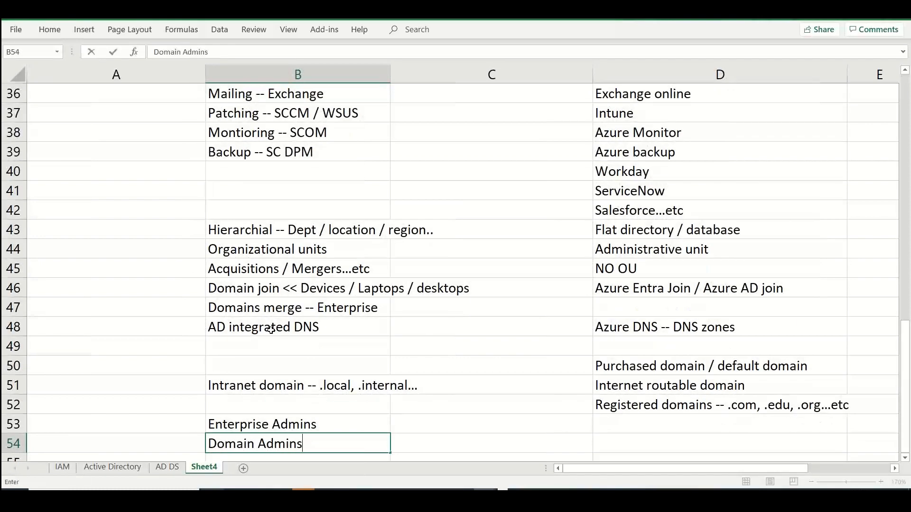
{"action": "key", "text": "Return"}
{"action": "type", "text": "Schema Admins"}
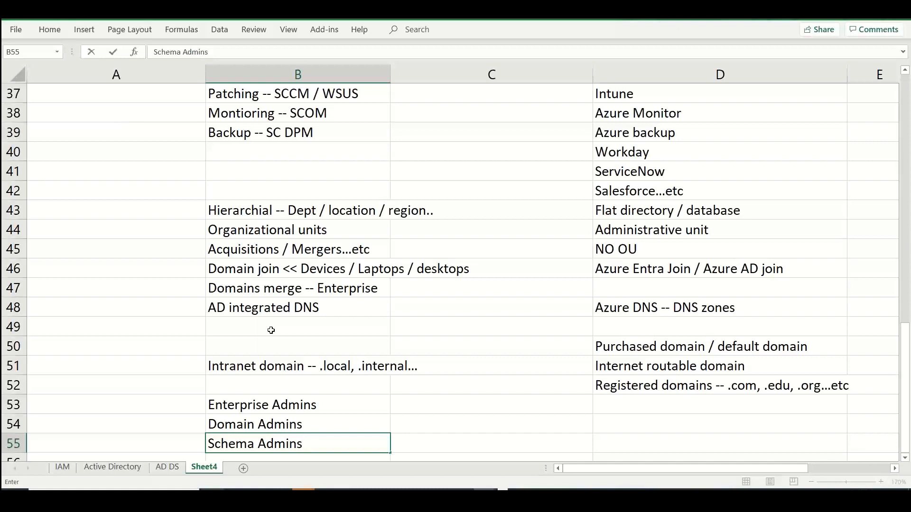
{"action": "key", "text": "ctrl+Return"}
Enter "Global Administrator" in cell D53 as the Entra ID counterpart to Enterprise Admins
{"action": "key", "text": "Up"}
{"action": "key", "text": "Up"}
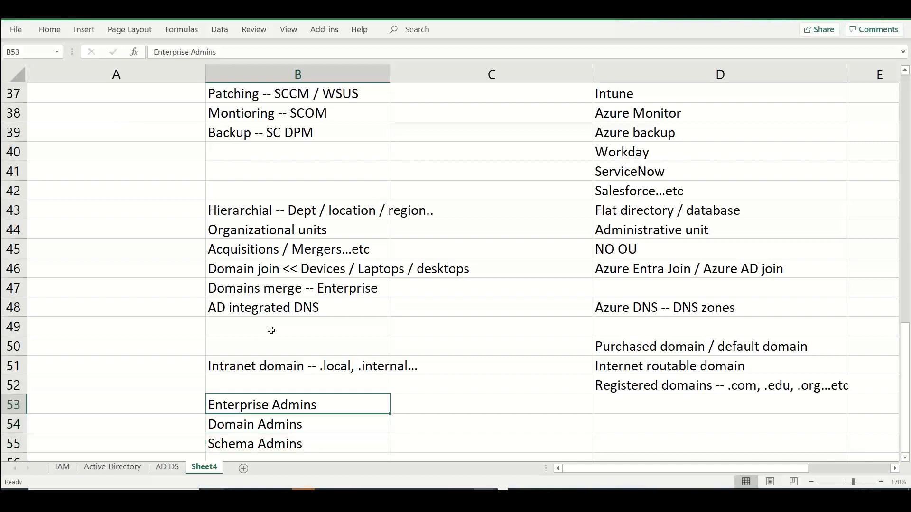
{"action": "key", "text": "Right"}
{"action": "key", "text": "Right"}
{"action": "type", "text": "Gloab"}
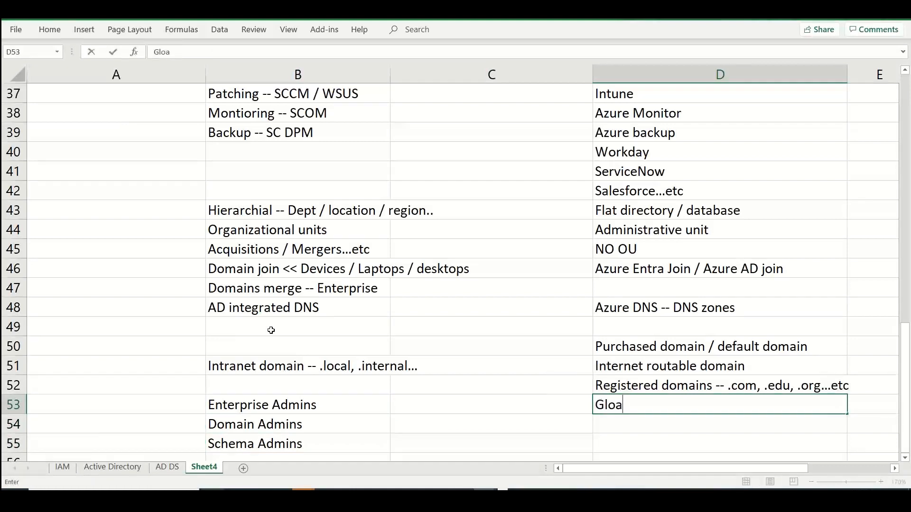
{"action": "key", "text": "BackSpace"}
{"action": "key", "text": "BackSpace"}
{"action": "type", "text": "bal Administrator"}
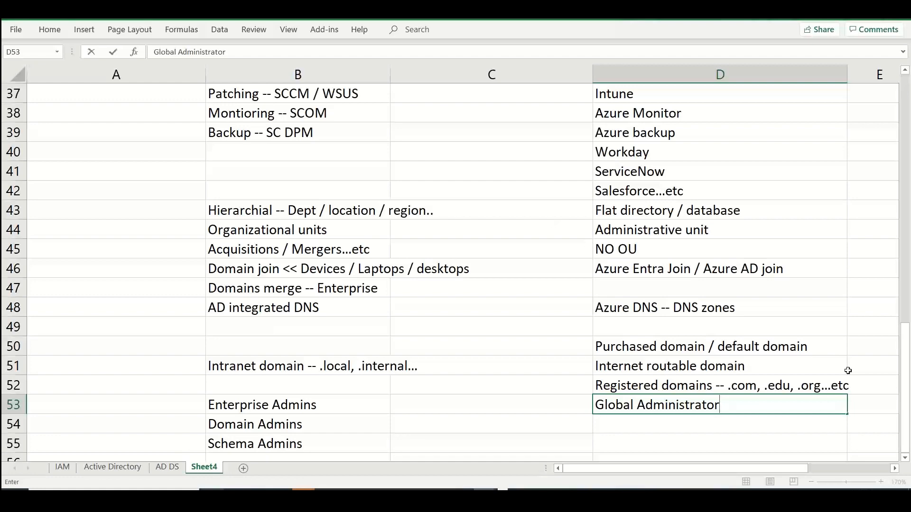
Rename the comparison worksheet Sheet4 as "AD DS Flavors"
{"action": "left_click_drag", "start_coordinate": [905, 374], "coordinate": [907, 306]}
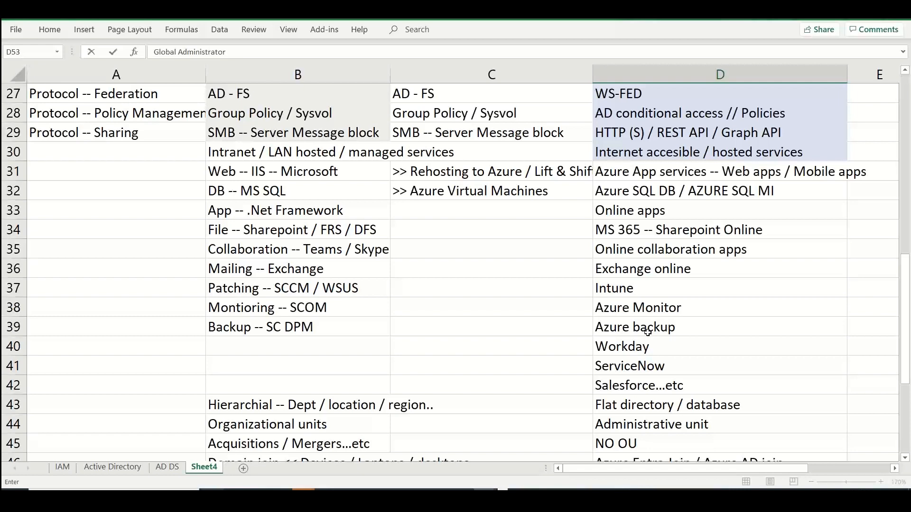
{"action": "left_click_drag", "start_coordinate": [906, 317], "coordinate": [905, 138]}
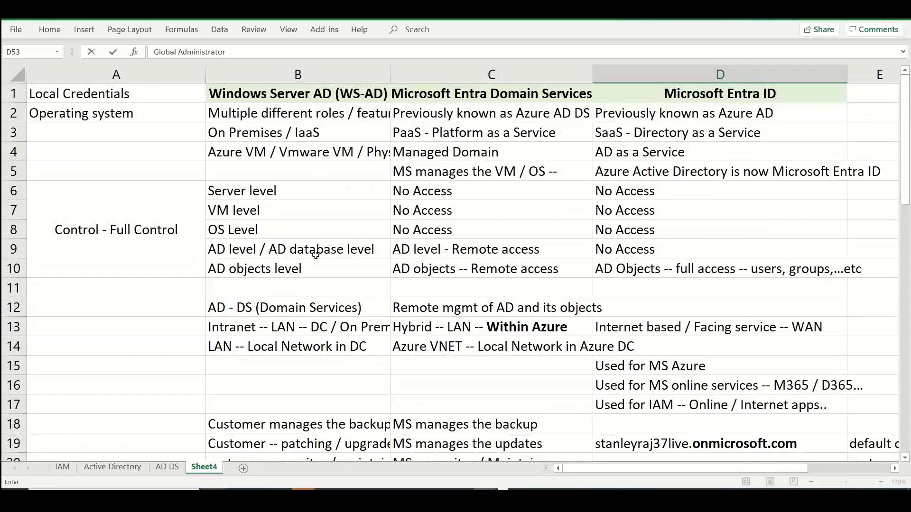
{"action": "left_click", "coordinate": [202, 471]}
{"action": "double_click", "coordinate": [203, 468]}
{"action": "type", "text": "AD DS"}
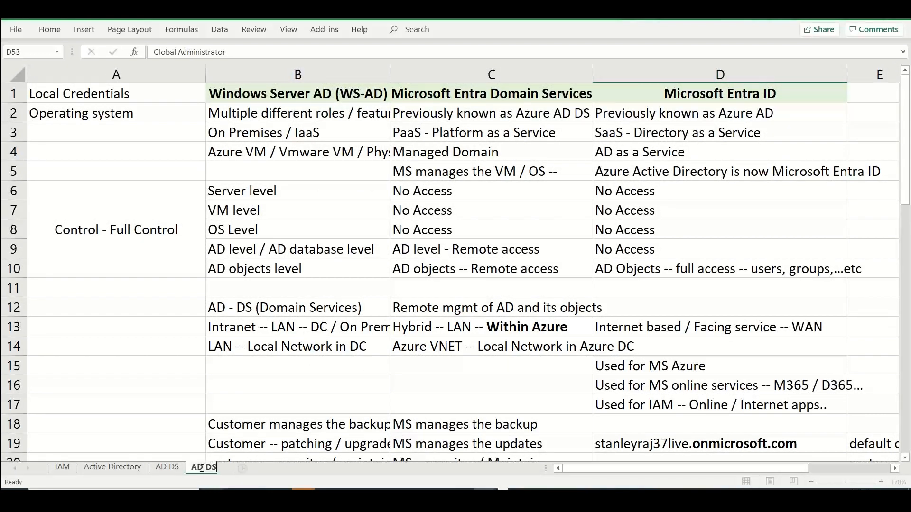
{"action": "type", "text": " Flavors"}
Extend cell D4 in the Microsoft Entra ID column to read "AD as a Service / Identity as a Service"
{"action": "double_click", "coordinate": [738, 151]}
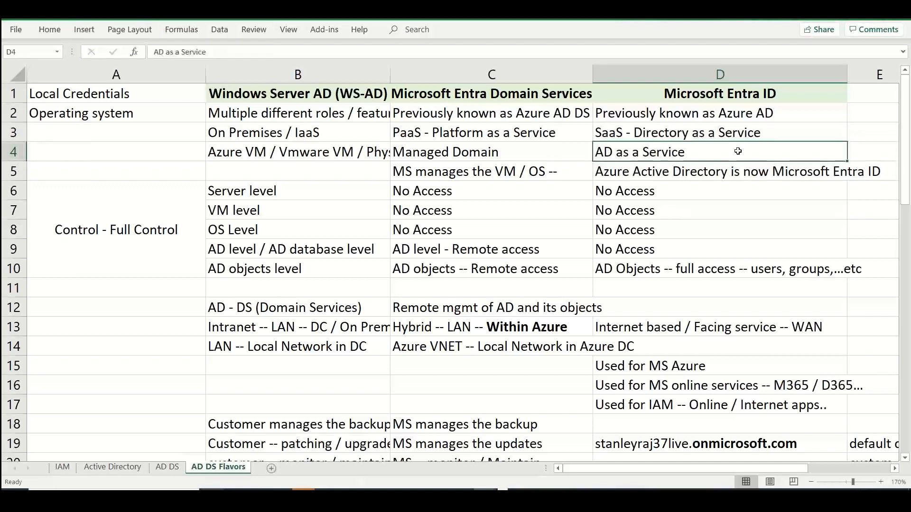
{"action": "type", "text": "/ O"}
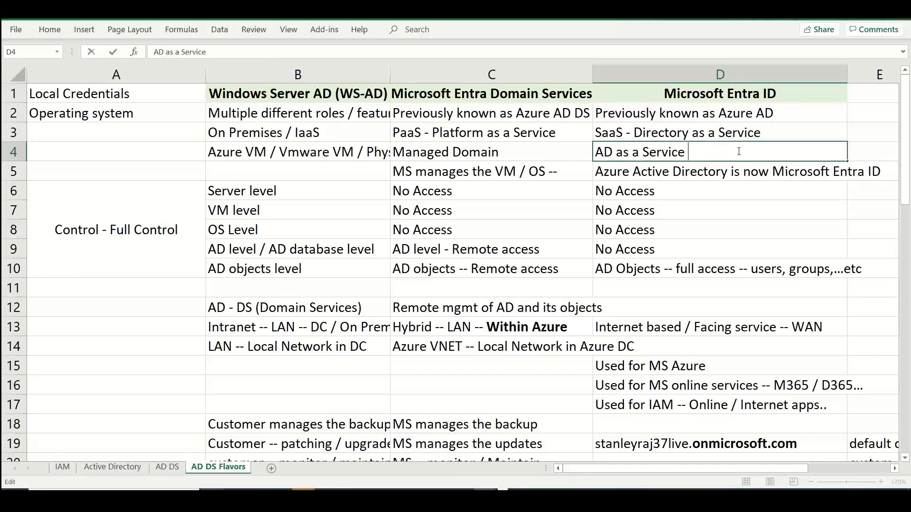
{"action": "key", "text": "BackSpace"}
{"action": "type", "text": "Idetif"}
{"action": "key", "text": "BackSpace"}
{"action": "key", "text": "BackSpace"}
{"action": "key", "text": "BackSpace"}
{"action": "type", "text": "ntity as "}
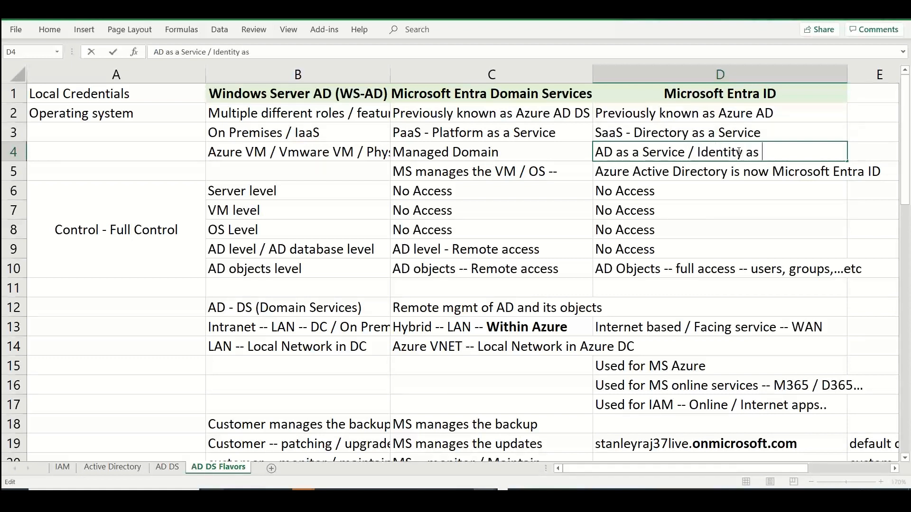
{"action": "type", "text": "a Service"}
{"action": "left_click", "coordinate": [835, 242]}
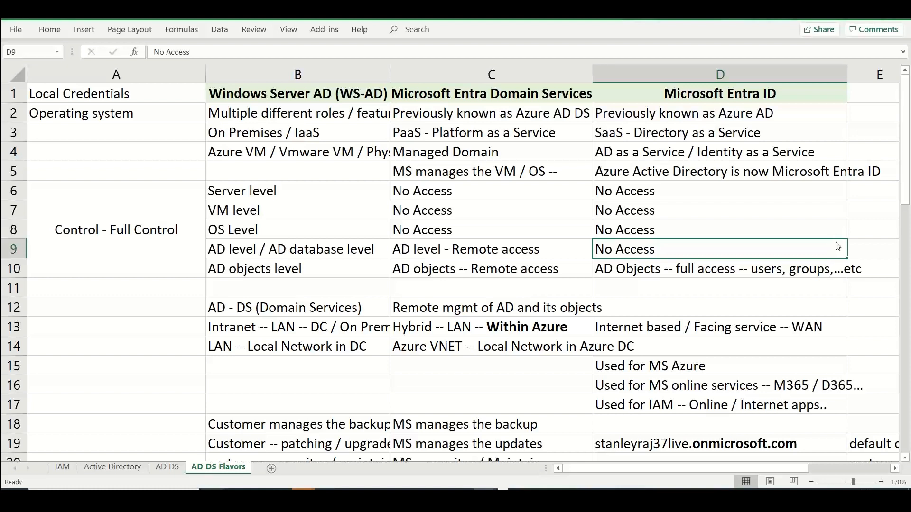
Switch to the Azure portal, find the Virtual machines service and start creating an Azure virtual machine
{"action": "key", "text": "alt+Tab"}
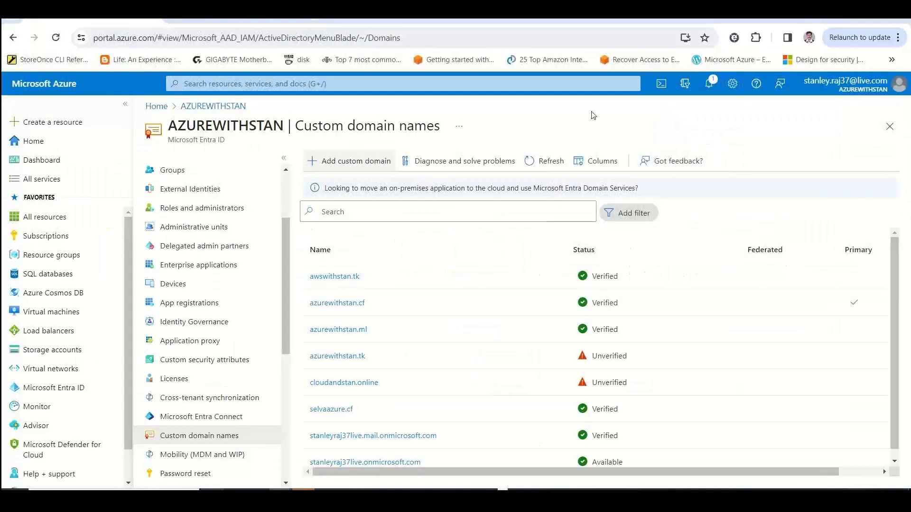
{"action": "left_click", "coordinate": [38, 141]}
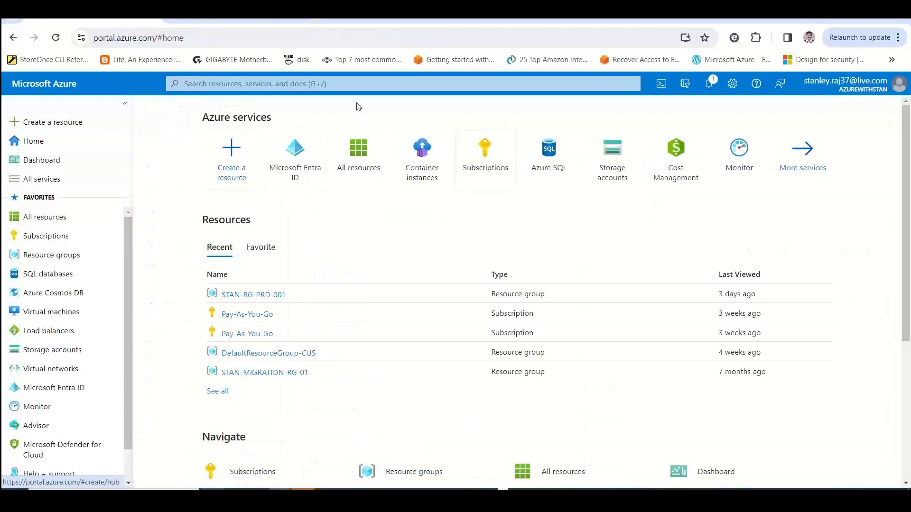
{"action": "left_click", "coordinate": [358, 86]}
{"action": "type", "text": "virtual machine"}
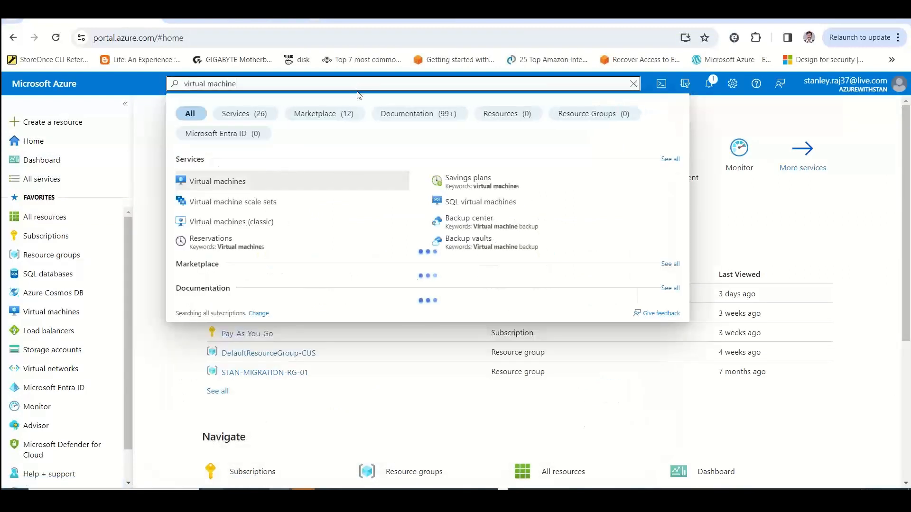
{"action": "left_click", "coordinate": [261, 182]}
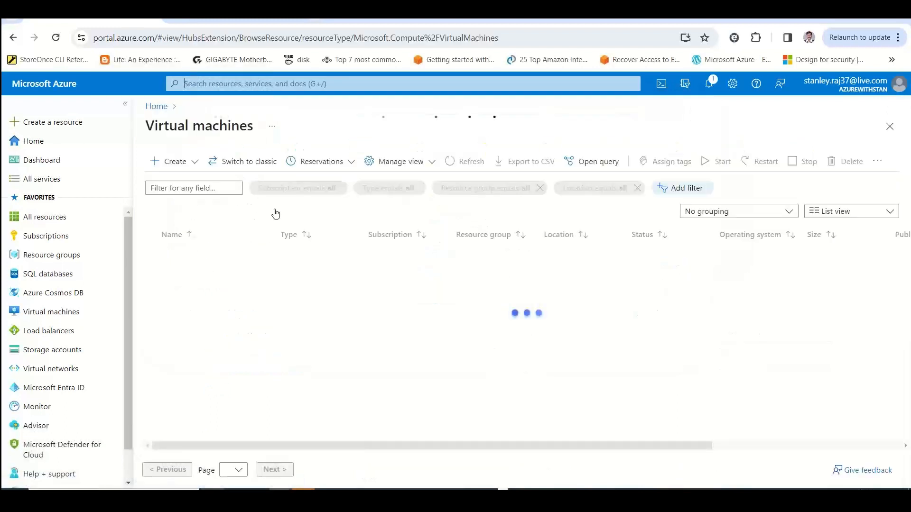
{"action": "left_click", "coordinate": [545, 414]}
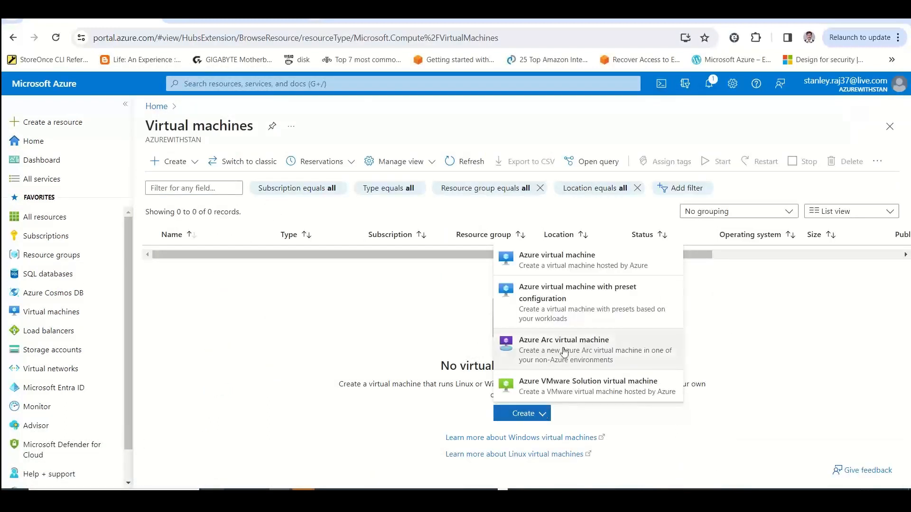
{"action": "left_click", "coordinate": [571, 268]}
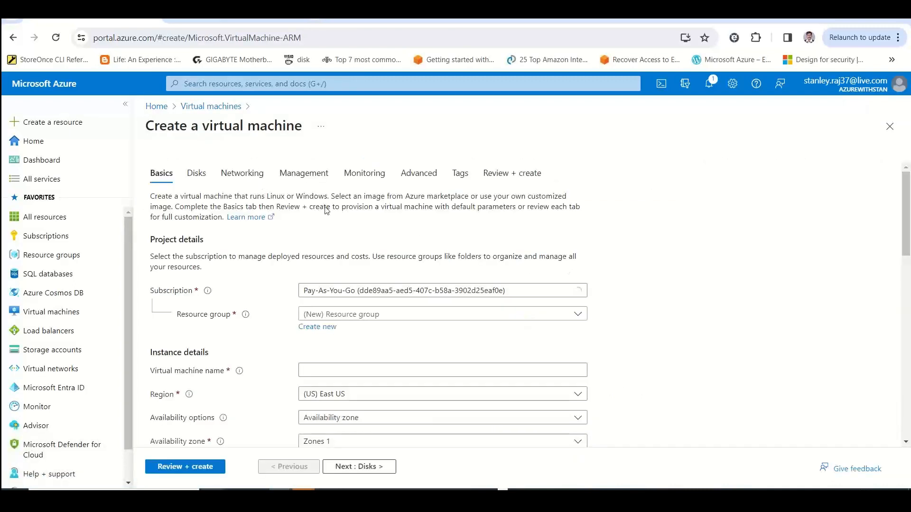
Assign the new virtual machine to resource group STAN-RG-PRD-001 and name it "stanwinsrvad01"
{"action": "left_click", "coordinate": [419, 315]}
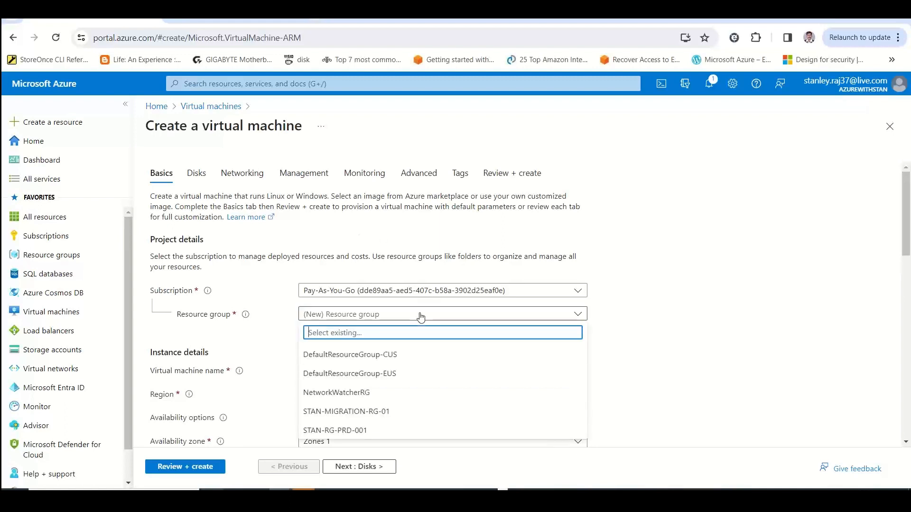
{"action": "left_click", "coordinate": [356, 429]}
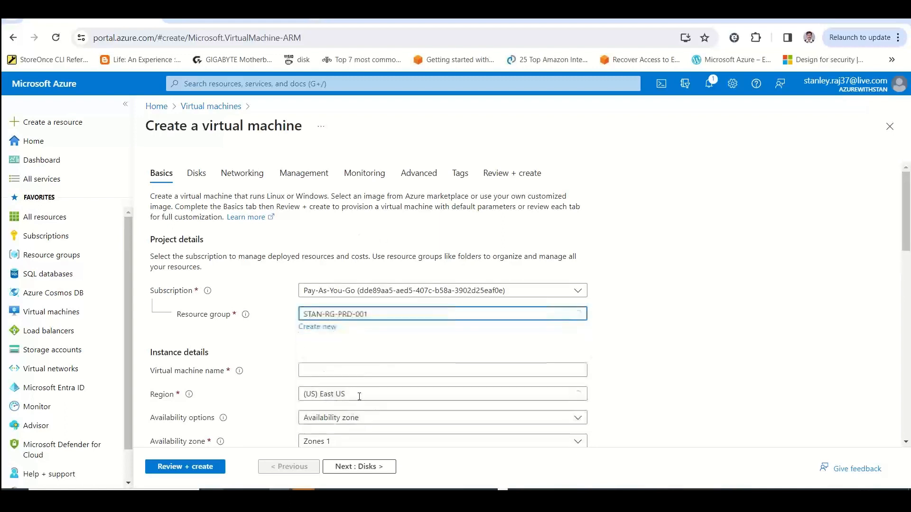
{"action": "left_click", "coordinate": [338, 367]}
{"action": "type", "text": "stan"}
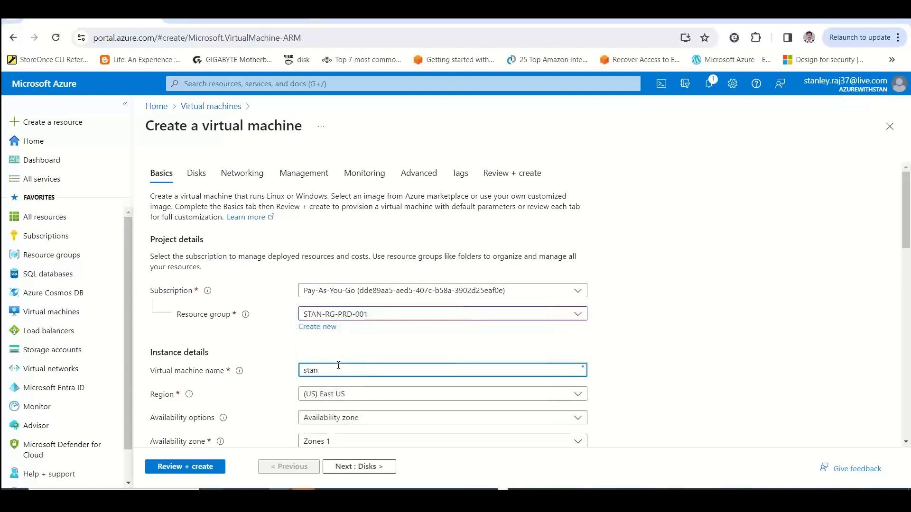
{"action": "type", "text": "winsrvad01"}
{"action": "scroll", "coordinate": [908, 236], "scroll_direction": "down", "scroll_amount": 2}
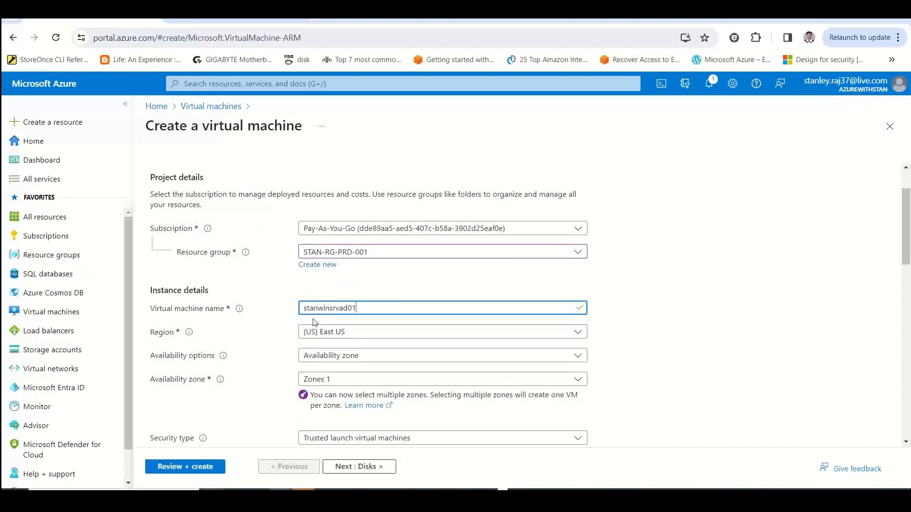
{"action": "left_click_drag", "start_coordinate": [305, 311], "coordinate": [391, 309]}
Set the availability options to "No infrastructure redundancy required" and enter the administrator account's username
{"action": "scroll", "coordinate": [909, 241], "scroll_direction": "down", "scroll_amount": 3}
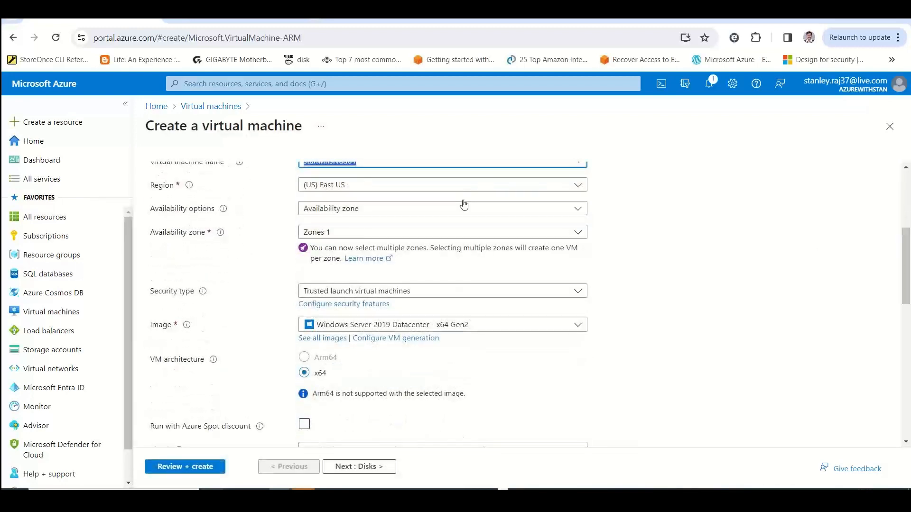
{"action": "left_click", "coordinate": [437, 209]}
{"action": "left_click", "coordinate": [420, 225]}
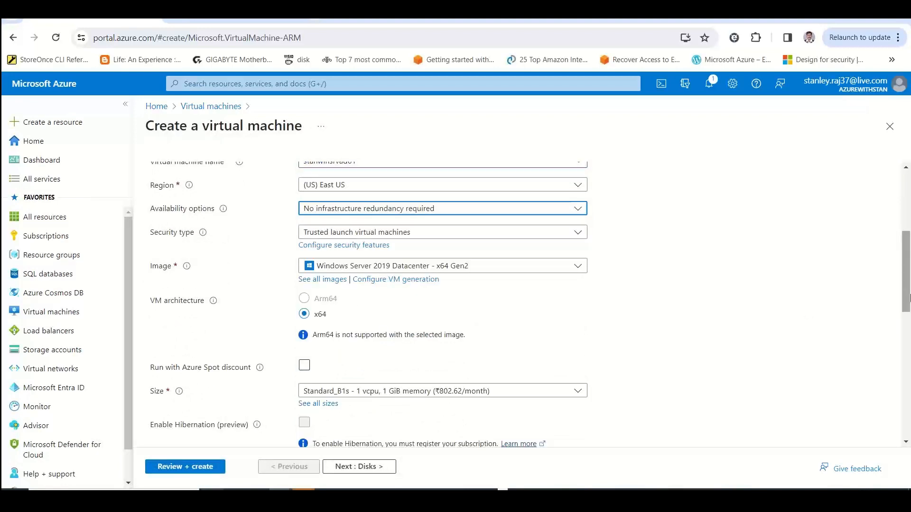
{"action": "scroll", "coordinate": [909, 298], "scroll_direction": "down", "scroll_amount": 2}
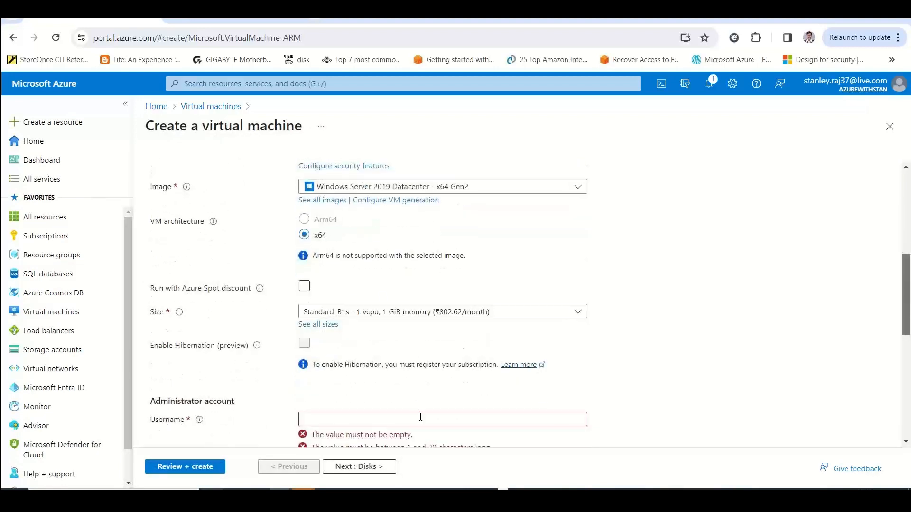
{"action": "left_click", "coordinate": [420, 417]}
{"action": "type", "text": "stan"}
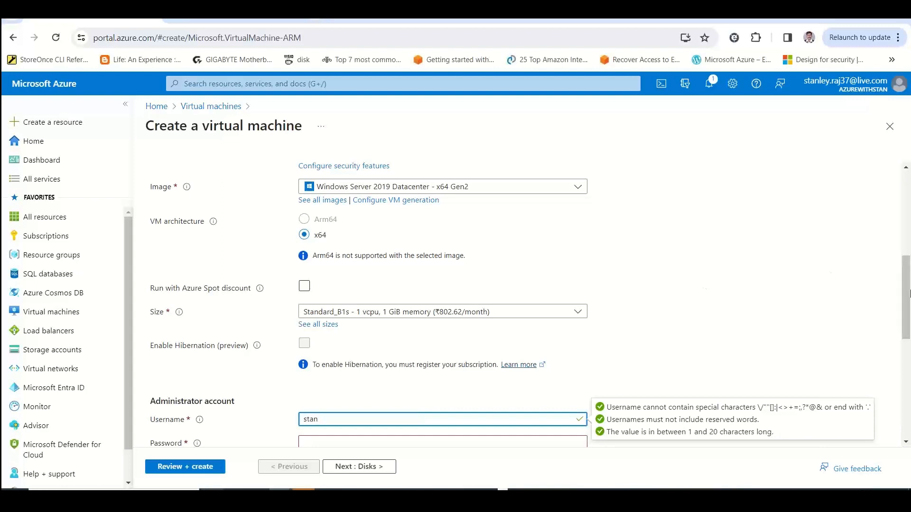
Try to enter the administrator password and its confirmation for the virtual machine
{"action": "scroll", "coordinate": [909, 316], "scroll_direction": "down", "scroll_amount": 2}
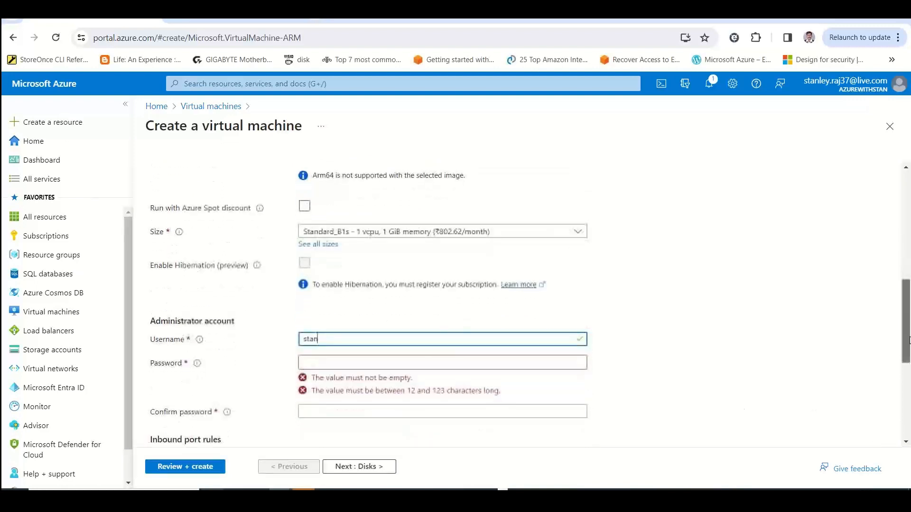
{"action": "left_click", "coordinate": [360, 362]}
{"action": "type", "text": "Pa"}
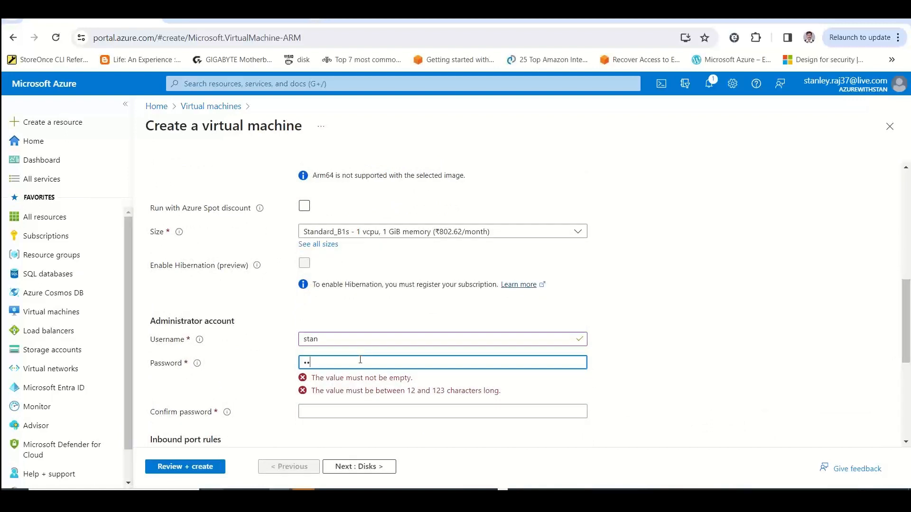
{"action": "type", "text": "Password"}
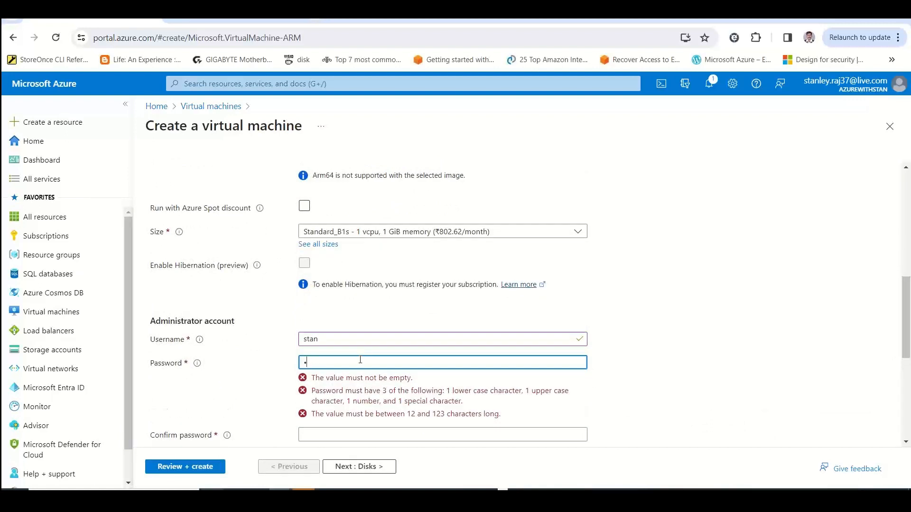
{"action": "type", "text": "@123"}
{"action": "key", "text": "Tab"}
{"action": "type", "text": "Password@"}
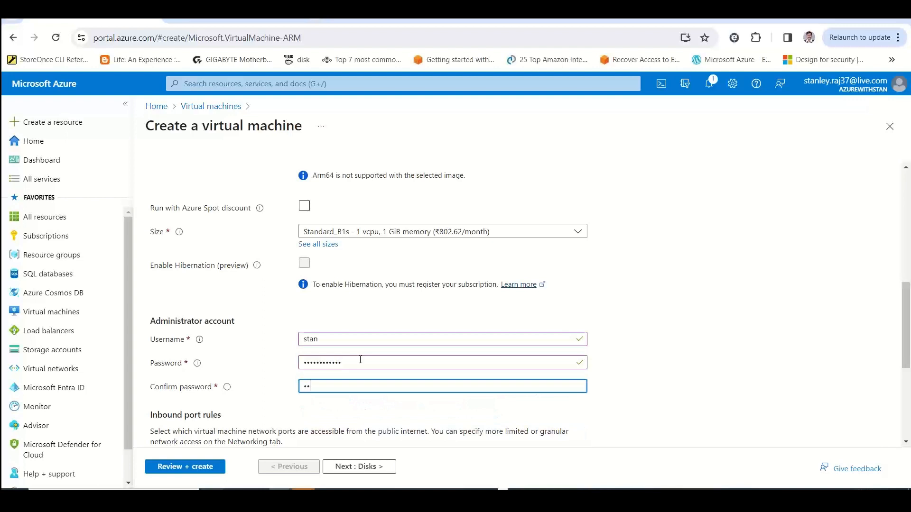
{"action": "type", "text": "123"}
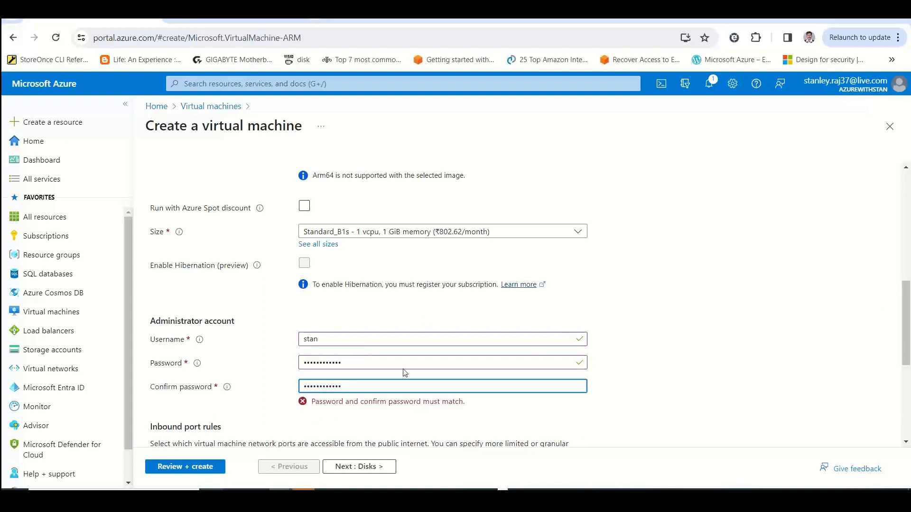
Re-enter the administrator account's confirmation password and password so that both fields match
{"action": "left_click_drag", "start_coordinate": [385, 385], "coordinate": [250, 391]}
{"action": "type", "text": "Password@123"}
{"action": "left_click_drag", "start_coordinate": [344, 363], "coordinate": [172, 359]}
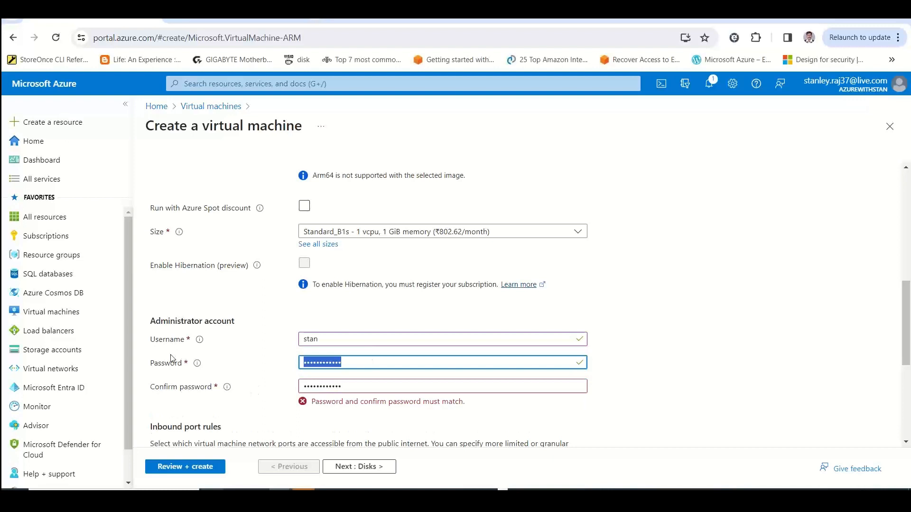
{"action": "type", "text": "•••sword@123"}
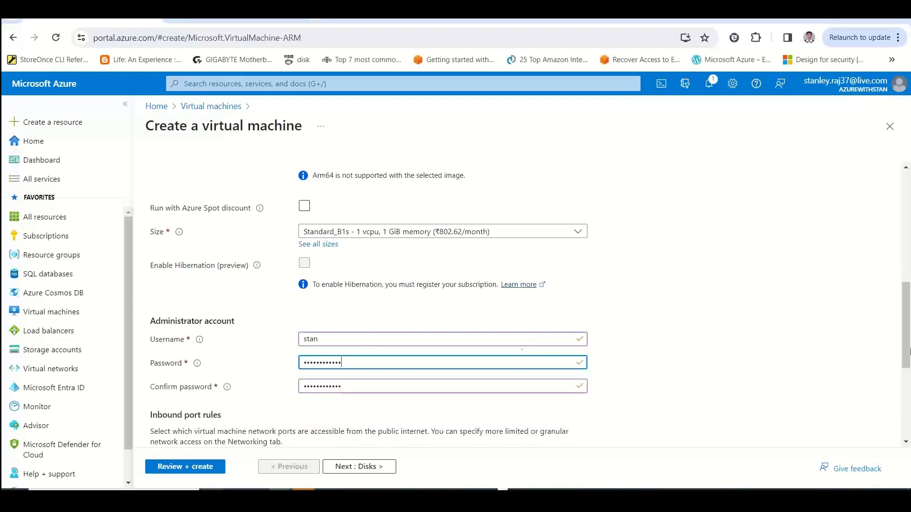
Check the basic settings, validate the virtual machine configuration and start its deployment
{"action": "scroll", "coordinate": [908, 315], "scroll_direction": "up", "scroll_amount": 2}
{"action": "scroll", "coordinate": [908, 315], "scroll_direction": "up", "scroll_amount": 5}
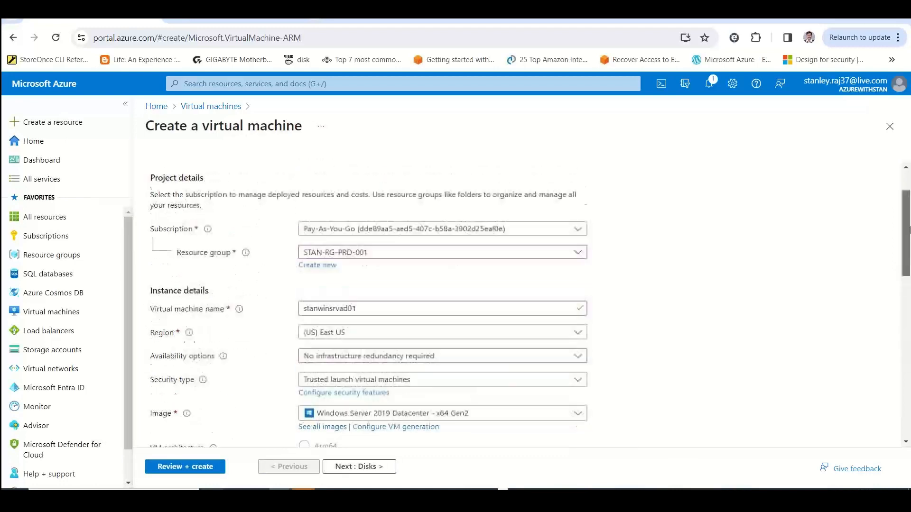
{"action": "scroll", "coordinate": [904, 341], "scroll_direction": "down", "scroll_amount": 10}
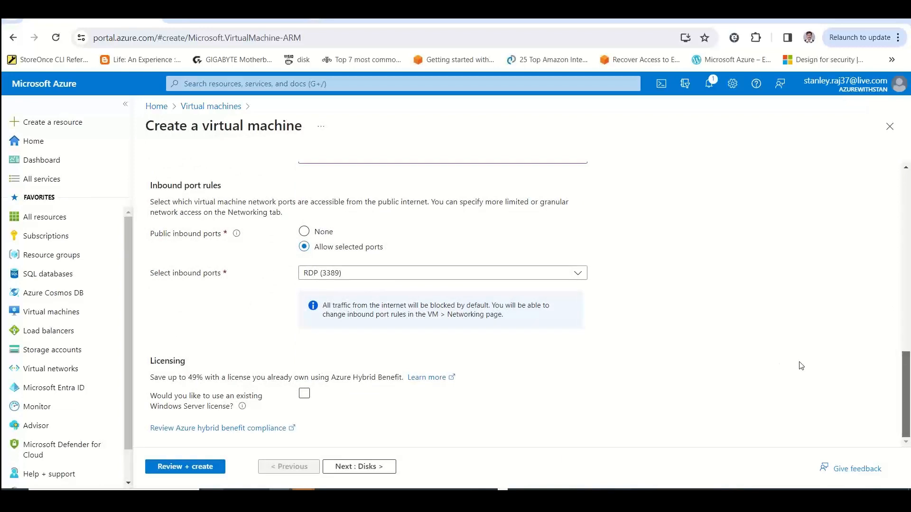
{"action": "left_click_drag", "start_coordinate": [909, 387], "coordinate": [909, 176]}
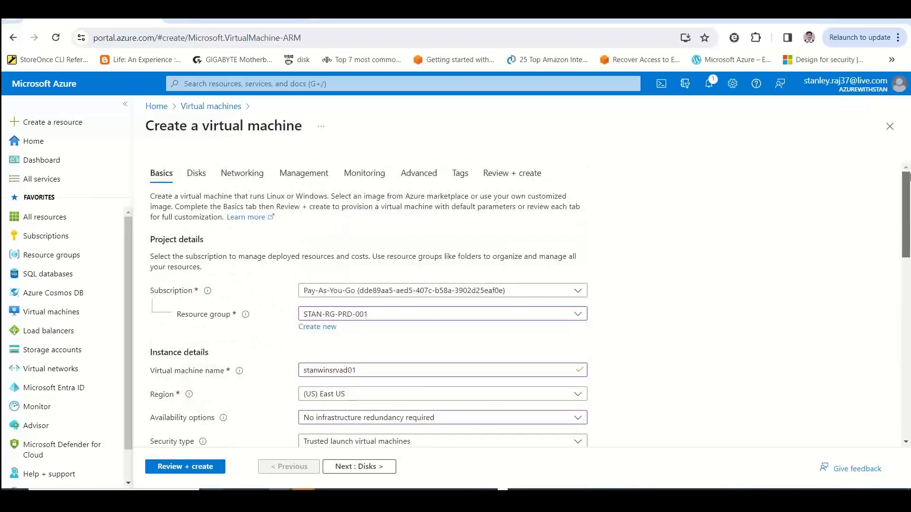
{"action": "left_click", "coordinate": [206, 466]}
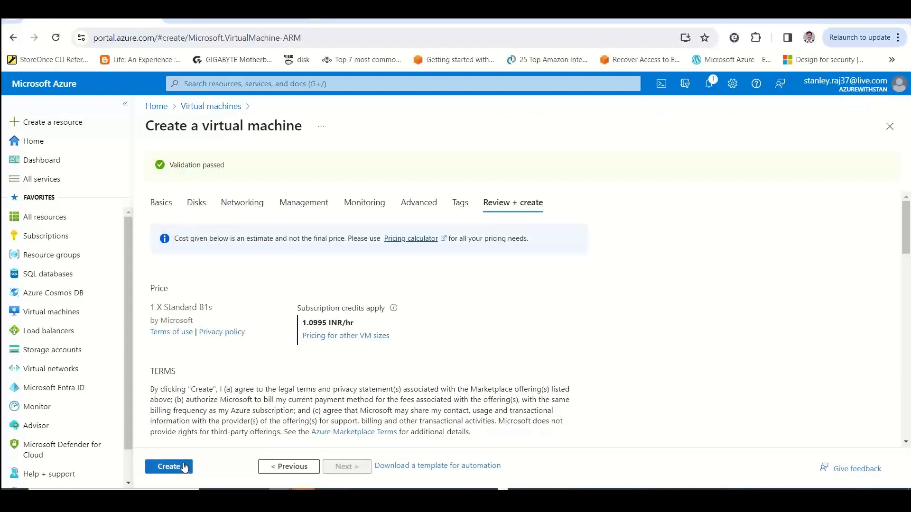
{"action": "left_click", "coordinate": [184, 467]}
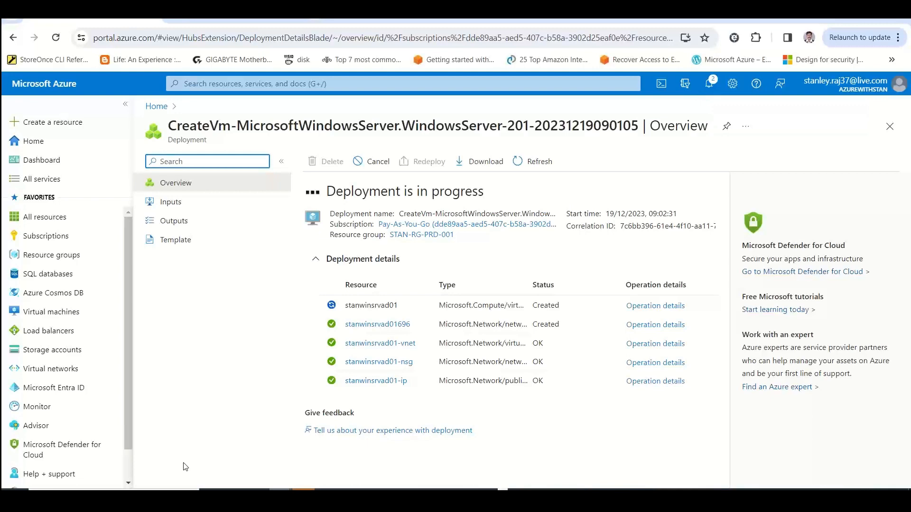
Leave the deployment page and open the overview of the virtual machine stanwinsrvad01 from the Virtual machines list
{"action": "left_click", "coordinate": [156, 107]}
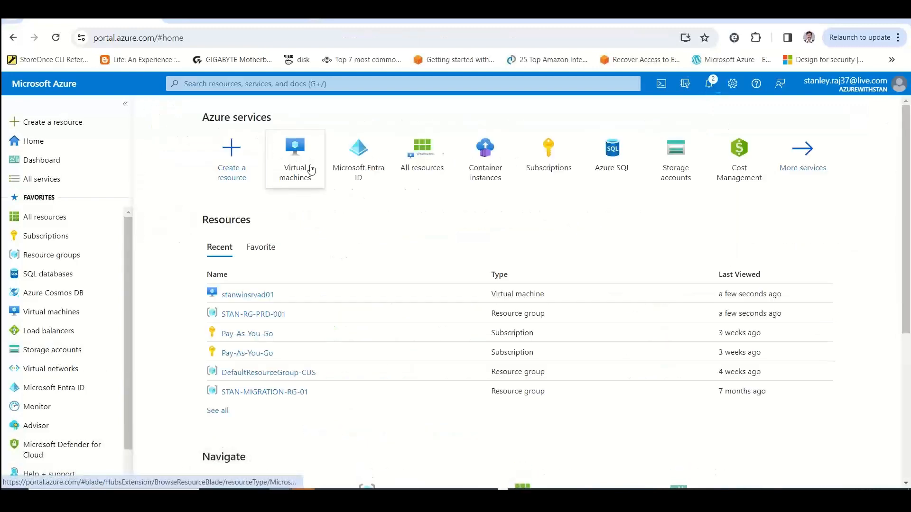
{"action": "left_click", "coordinate": [311, 170]}
{"action": "left_click", "coordinate": [196, 255]}
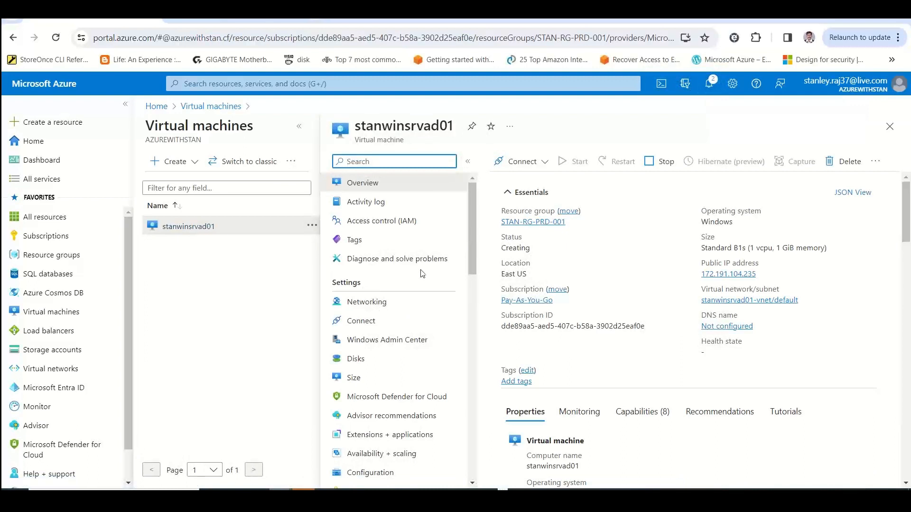
Copy the public IP address of stanwinsrvad01 and start a connection to it in Remote Desktop Connection
{"action": "left_click", "coordinate": [762, 274]}
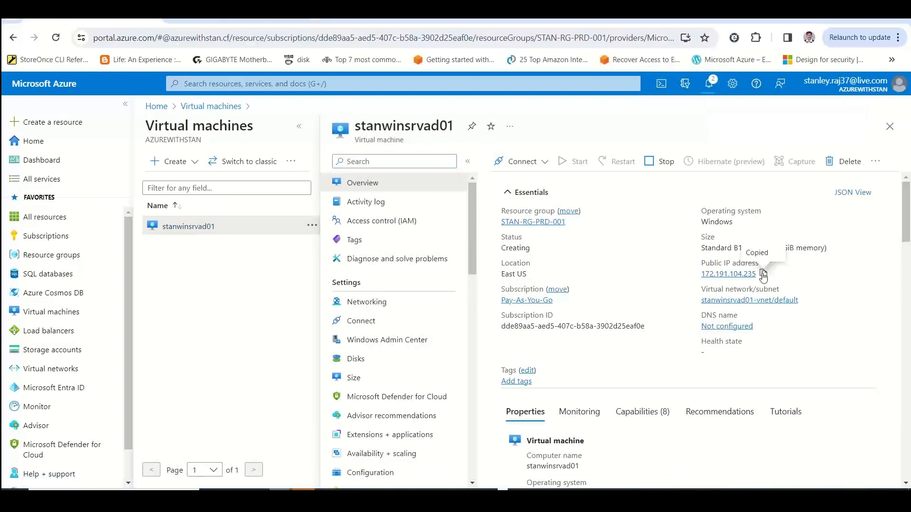
{"action": "key", "text": "super"}
{"action": "type", "text": "mst"}
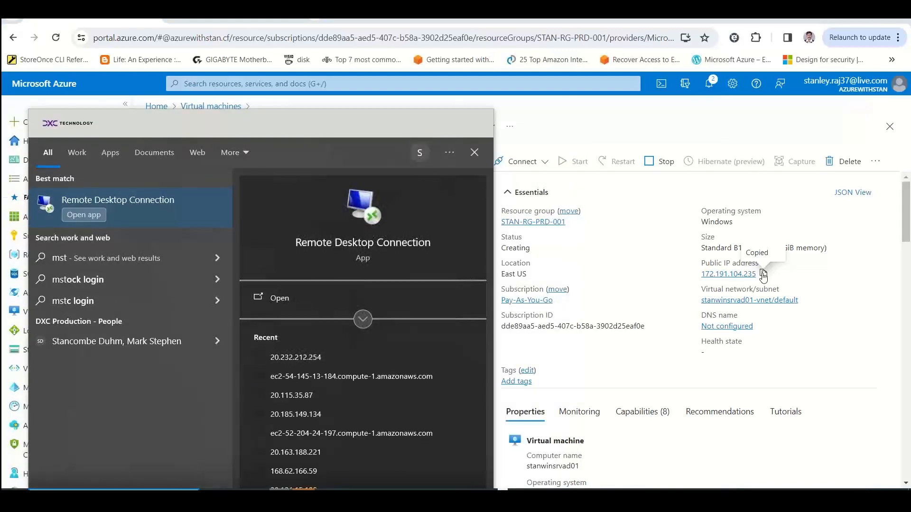
{"action": "key", "text": "Return"}
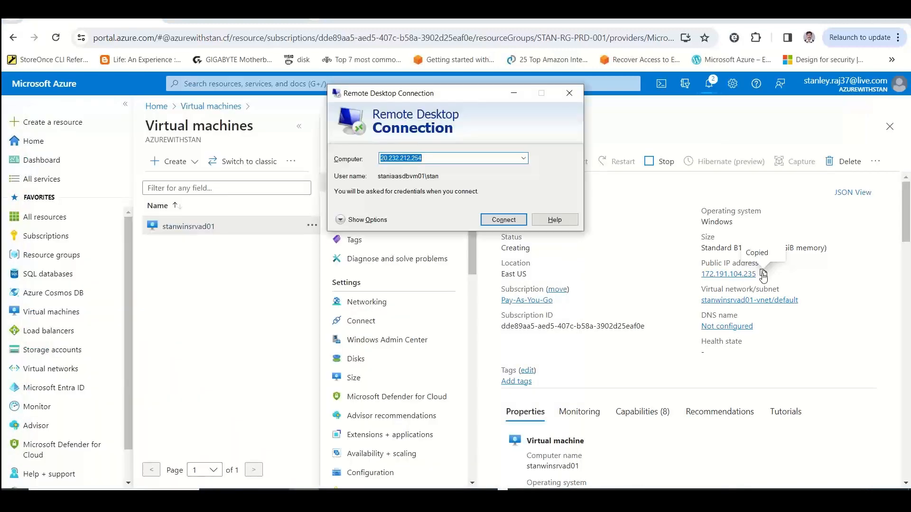
{"action": "key", "text": "ctrl+v"}
{"action": "key", "text": "Return"}
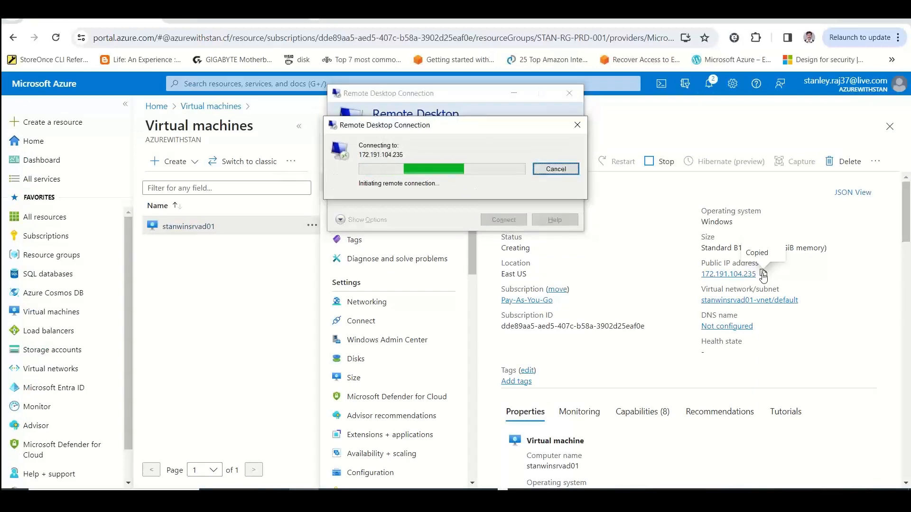
Switch to the Excel workbook and add a new worksheet named "Windows Server AD (WS-AD)" after AD DS Flavors
{"action": "key", "text": "alt+Tab"}
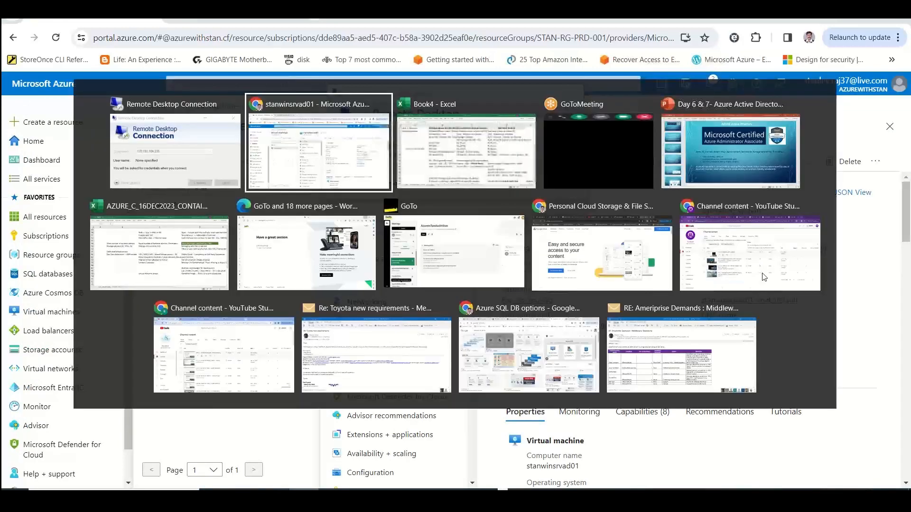
{"action": "key", "text": "alt+Tab"}
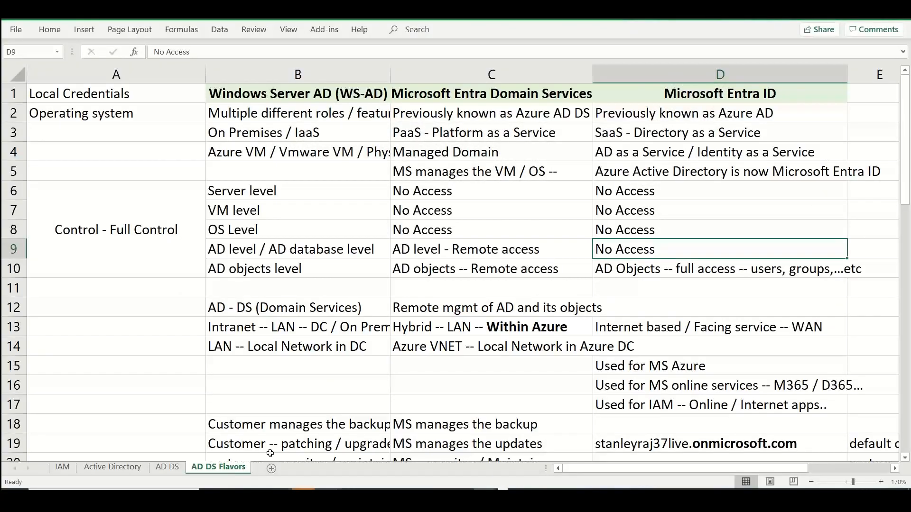
{"action": "left_click", "coordinate": [271, 468]}
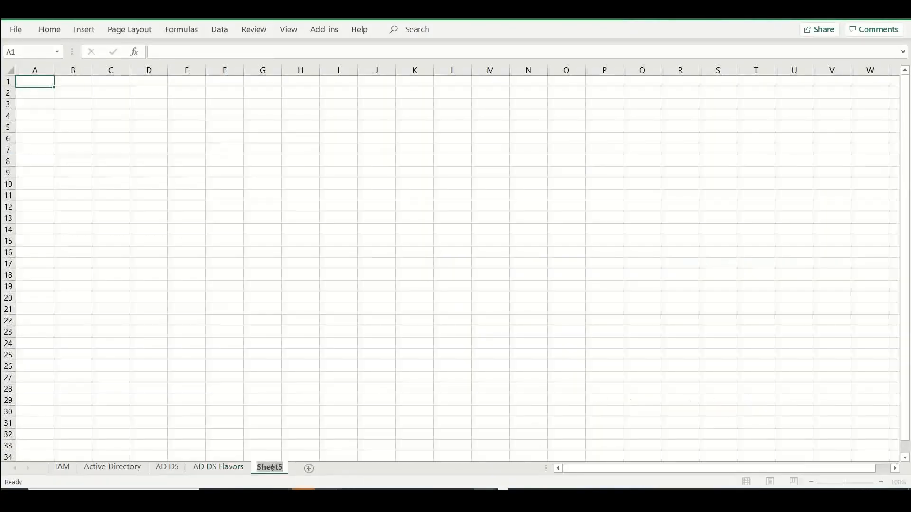
{"action": "type", "text": "Winds"}
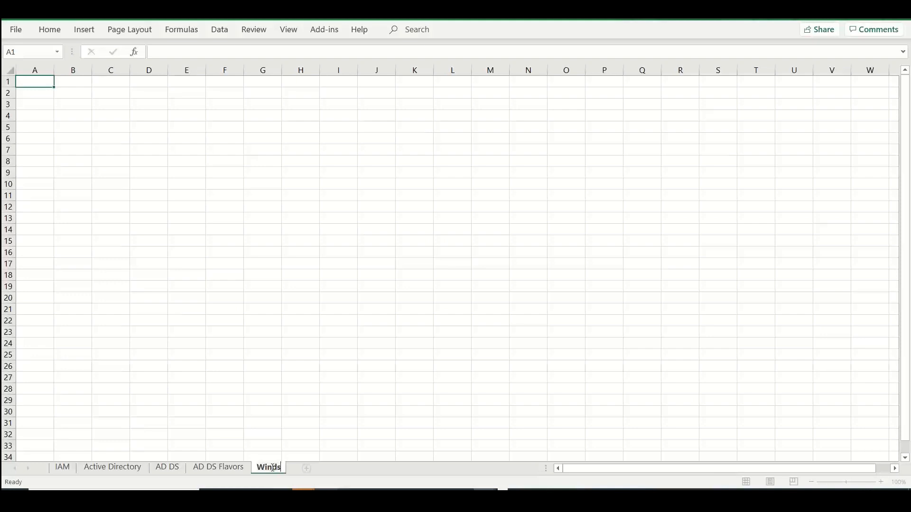
{"action": "key", "text": "BackSpace"}
{"action": "type", "text": "wos"}
{"action": "key", "text": "BackSpace"}
{"action": "key", "text": "BackSpace"}
{"action": "key", "text": "BackSpace"}
{"action": "type", "text": "ows Server AD"}
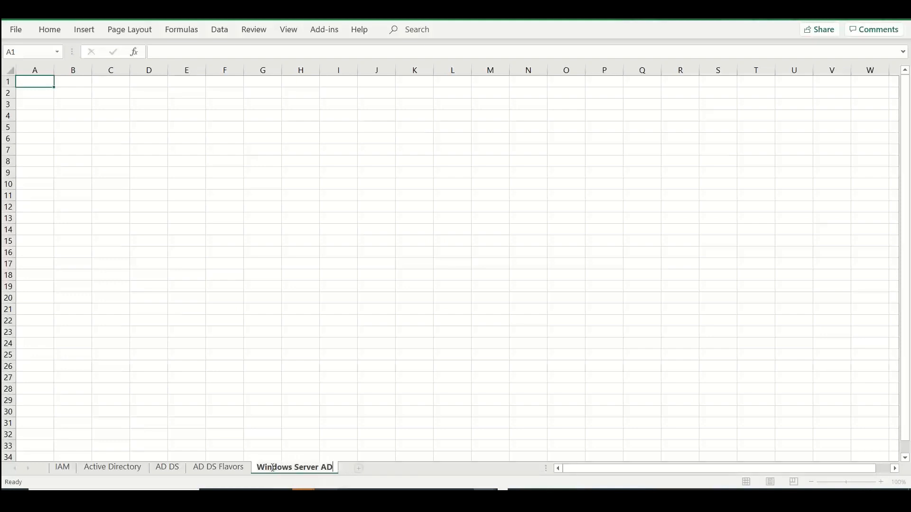
{"action": "type", "text": " (WAS"}
{"action": "key", "text": "BackSpace"}
{"action": "key", "text": "BackSpace"}
{"action": "type", "text": "SA"}
{"action": "type", "text": "AD)"}
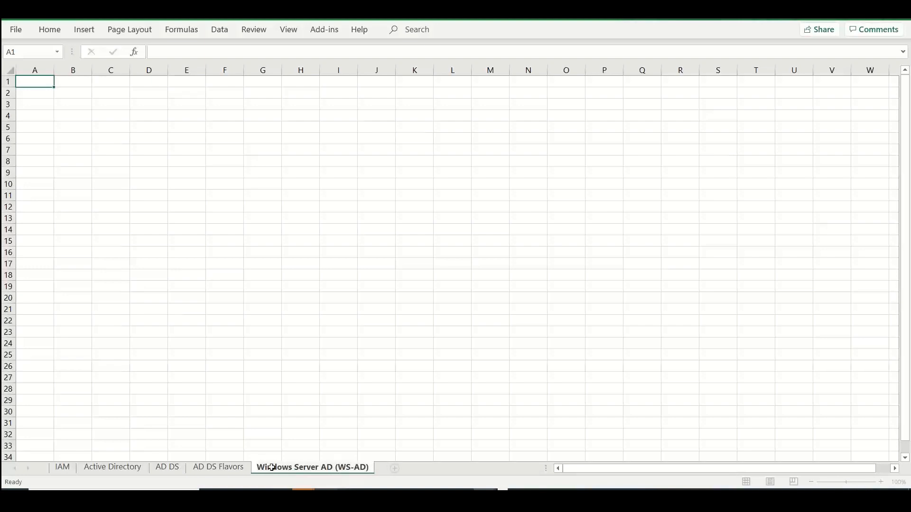
{"action": "left_click", "coordinate": [135, 298]}
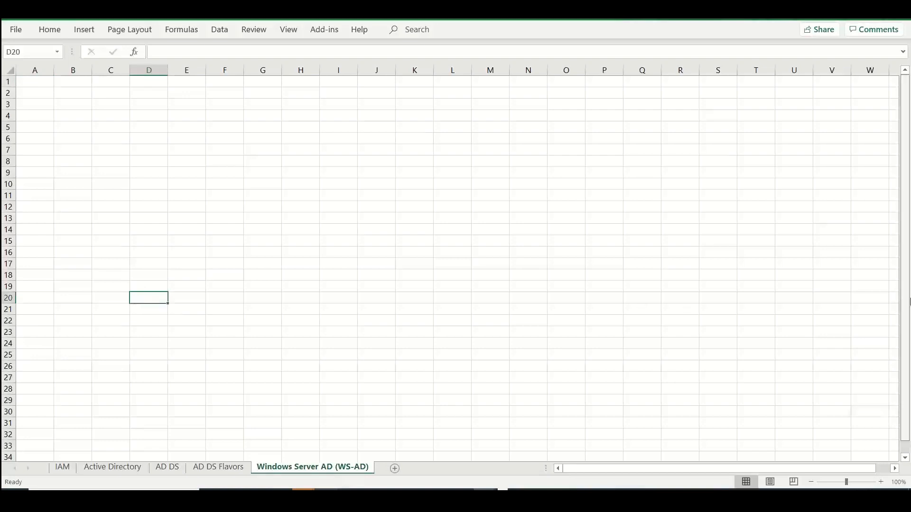
Widen column A to about three times its width and enter "Microsoft Windows Server" in A1
{"action": "left_click", "coordinate": [40, 87]}
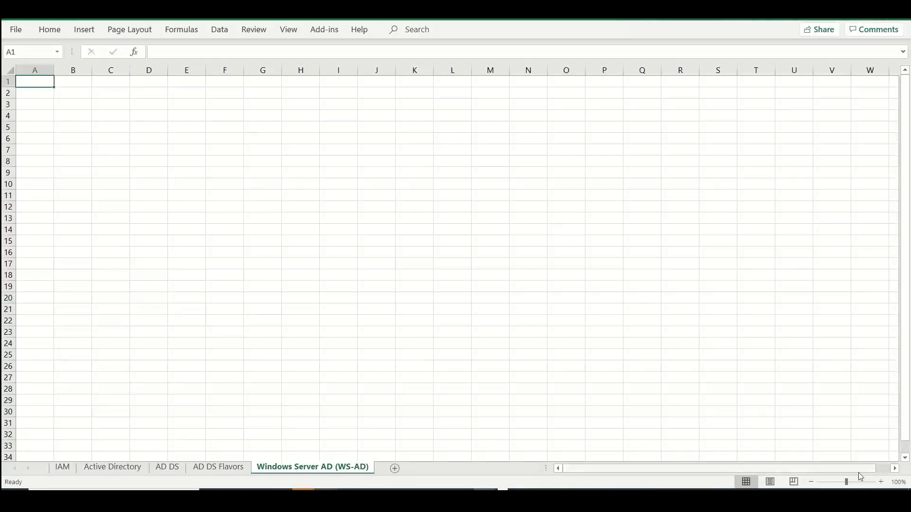
{"action": "left_click", "coordinate": [881, 482]}
{"action": "left_click", "coordinate": [881, 482]}
{"action": "left_click", "coordinate": [882, 482]}
{"action": "left_click", "coordinate": [882, 482]}
{"action": "left_click", "coordinate": [881, 482]}
{"action": "left_click", "coordinate": [881, 482]}
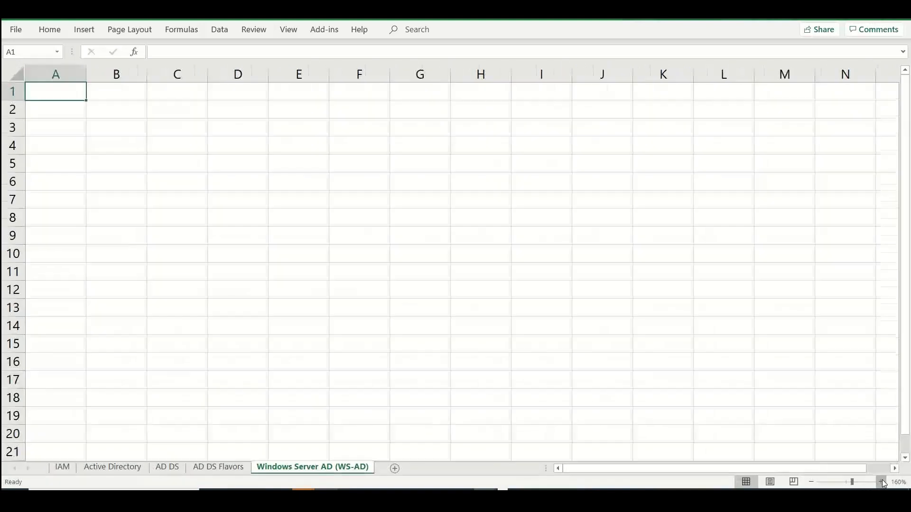
{"action": "left_click_drag", "start_coordinate": [91, 65], "coordinate": [223, 78]}
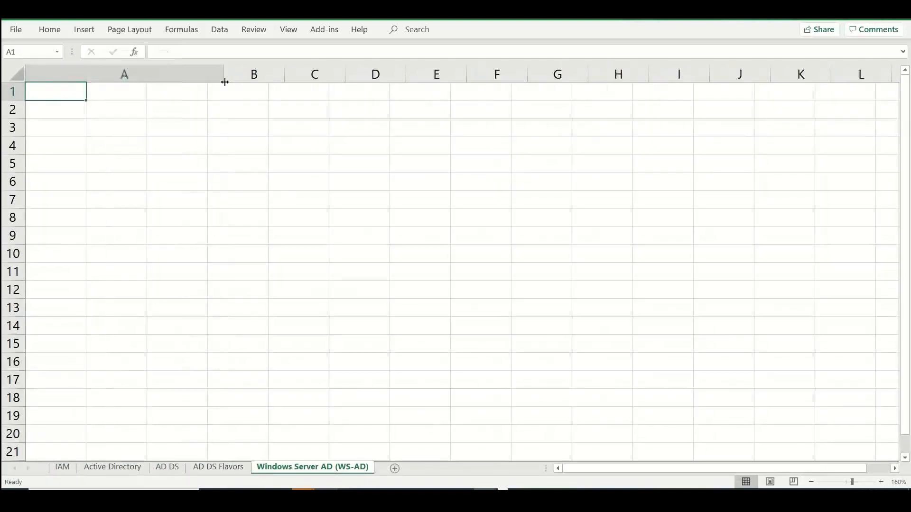
{"action": "type", "text": "Microsof"}
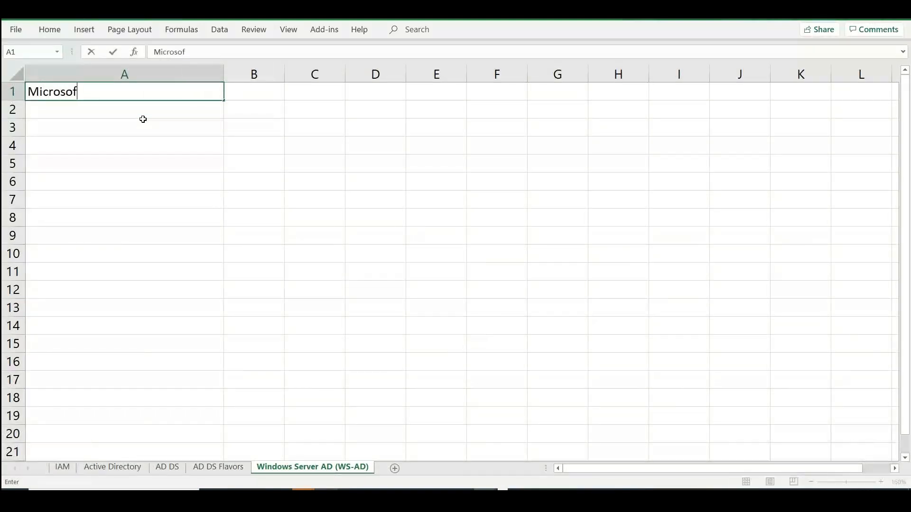
{"action": "type", "text": "t Windows"}
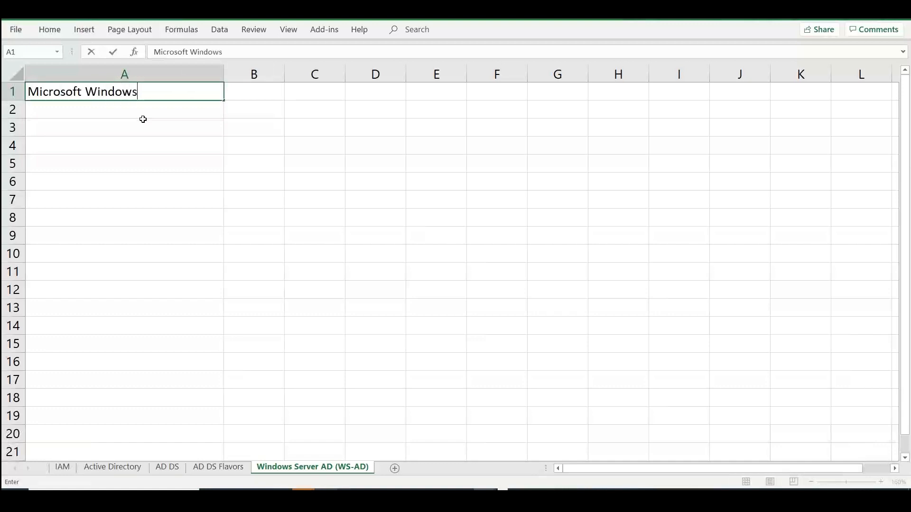
{"action": "type", "text": " Server"}
{"action": "key", "text": "Tab"}
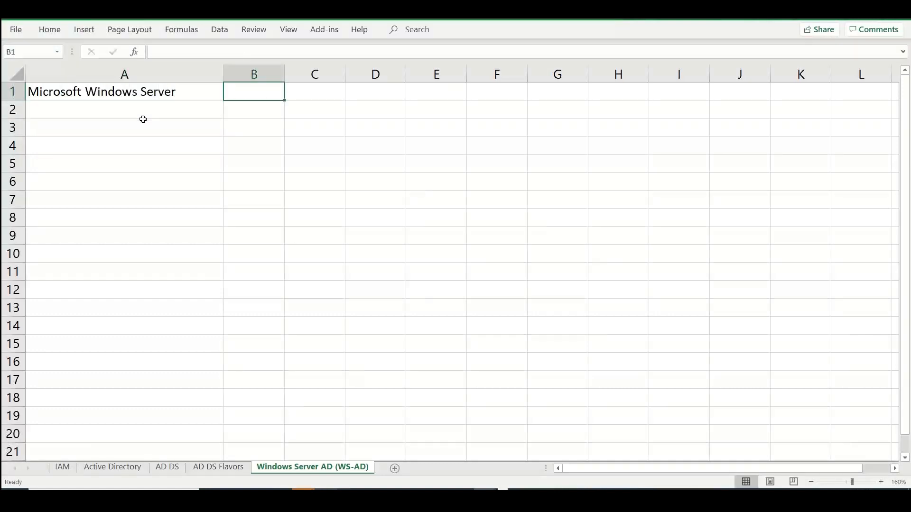
Enter "Microsoft -- Late 90's" in B2 and "Windows 2000 server" in D2
{"action": "key", "text": "Down"}
{"action": "type", "text": "Micro"}
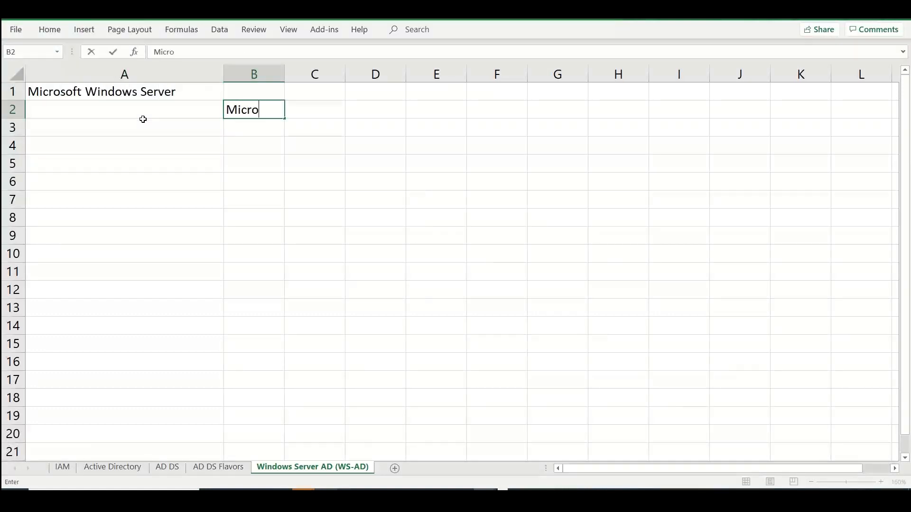
{"action": "type", "text": "soft -- Late 90's"}
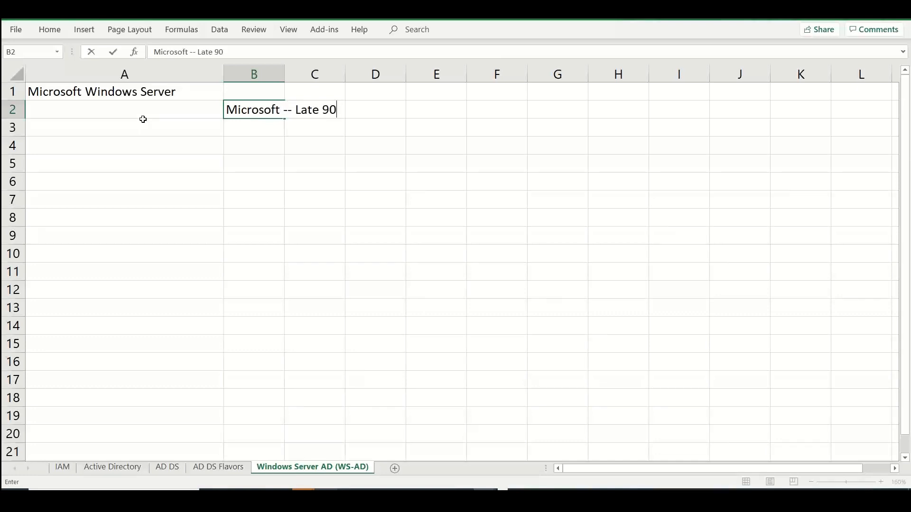
{"action": "key", "text": "Tab"}
{"action": "key", "text": "Tab"}
{"action": "type", "text": "Windows se"}
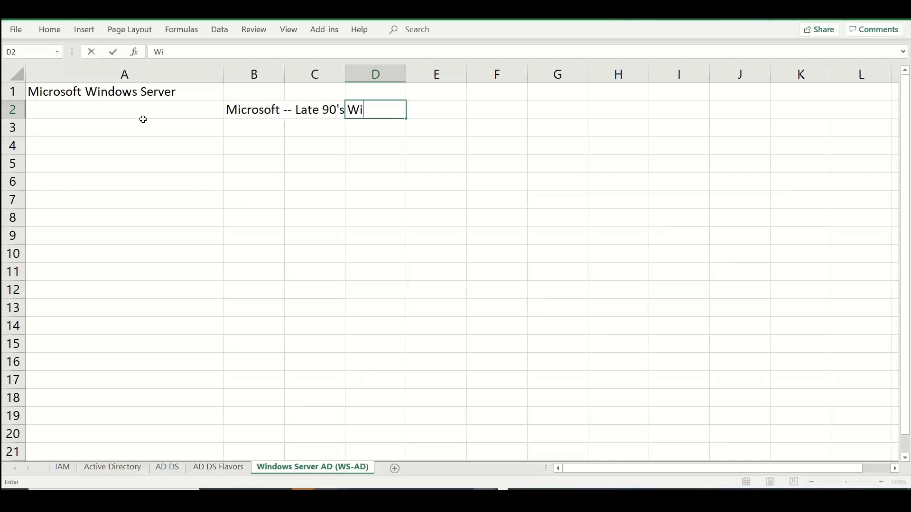
{"action": "key", "text": "BackSpace"}
{"action": "key", "text": "BackSpace"}
{"action": "type", "text": "2000 server"}
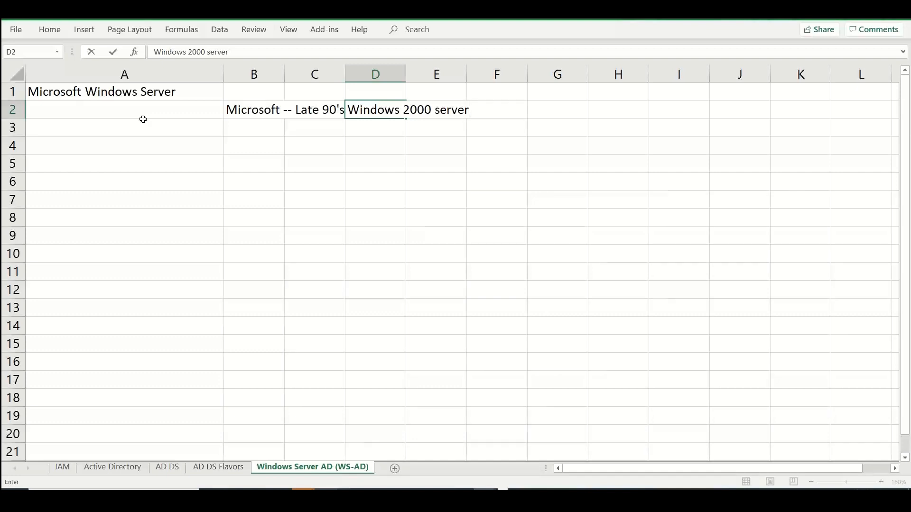
Enter "Windows server 2003" in D3, below the Windows 2000 server entry
{"action": "key", "text": "Return"}
{"action": "type", "text": "Windo"}
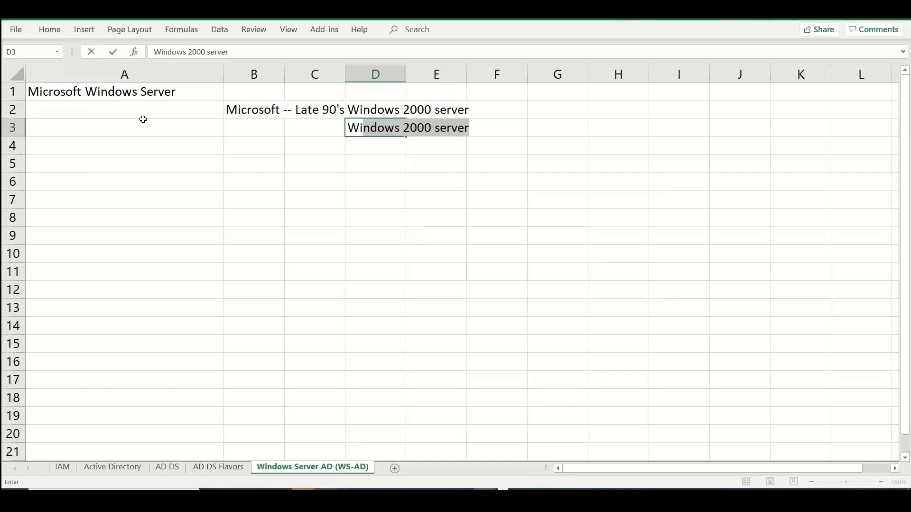
{"action": "type", "text": "ws server 200"}
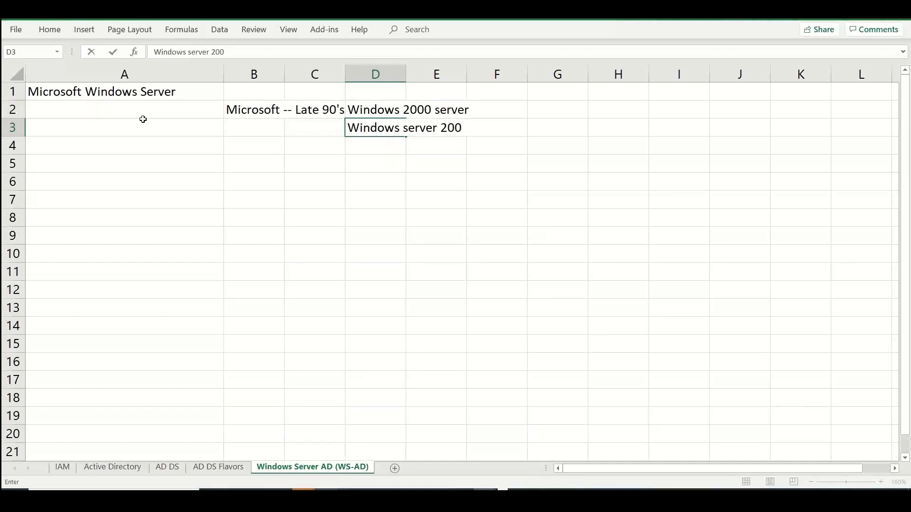
{"action": "type", "text": "3"}
Enter "Active directory" in A3, below the Microsoft Windows Server heading
{"action": "left_click", "coordinate": [75, 119]}
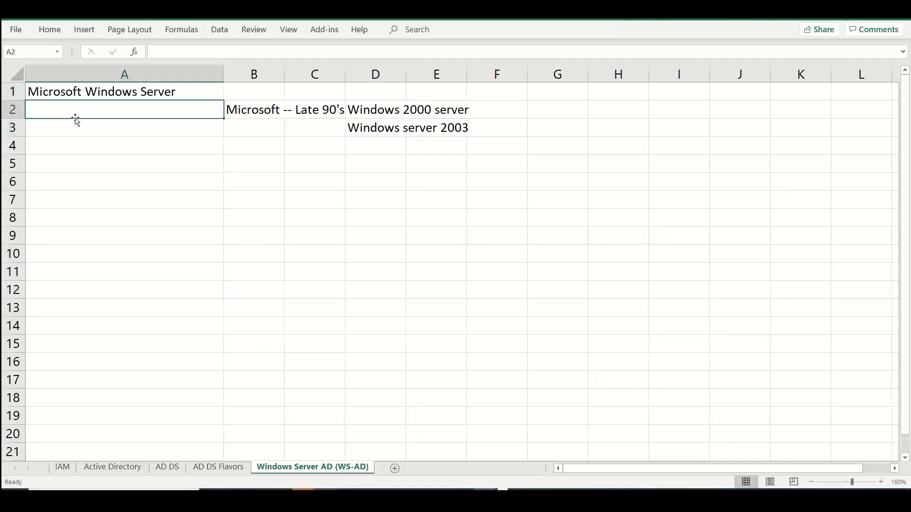
{"action": "key", "text": "Down"}
{"action": "type", "text": "Ac"}
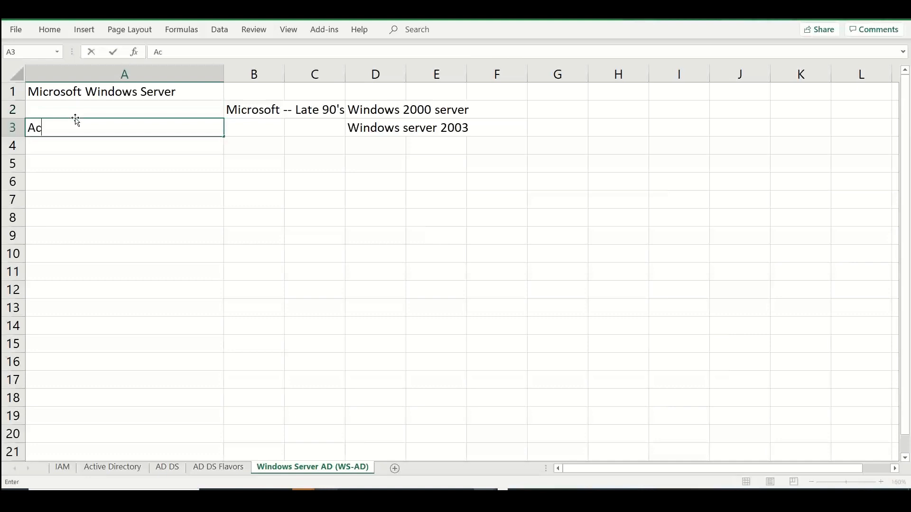
{"action": "type", "text": "tive directory"}
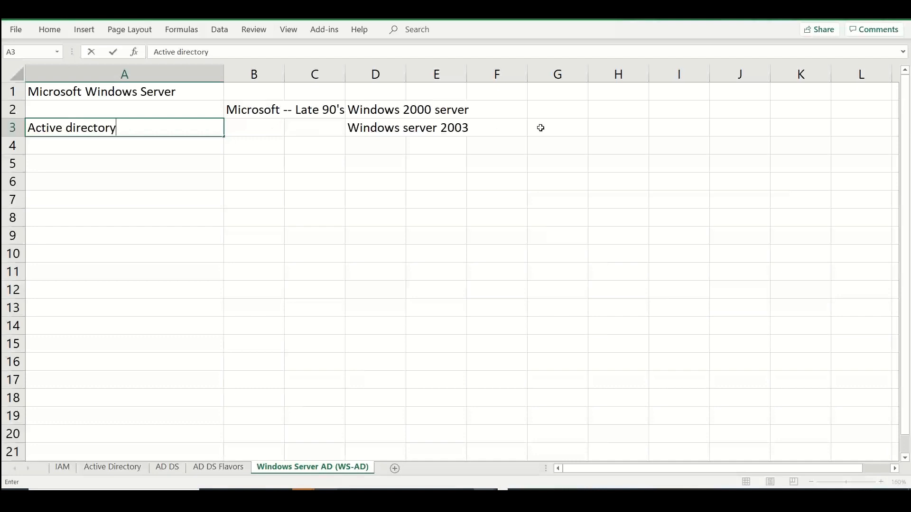
Enter "PDC - Primary" in H2 and "DC - Domain Controller" in E1
{"action": "left_click", "coordinate": [614, 112]}
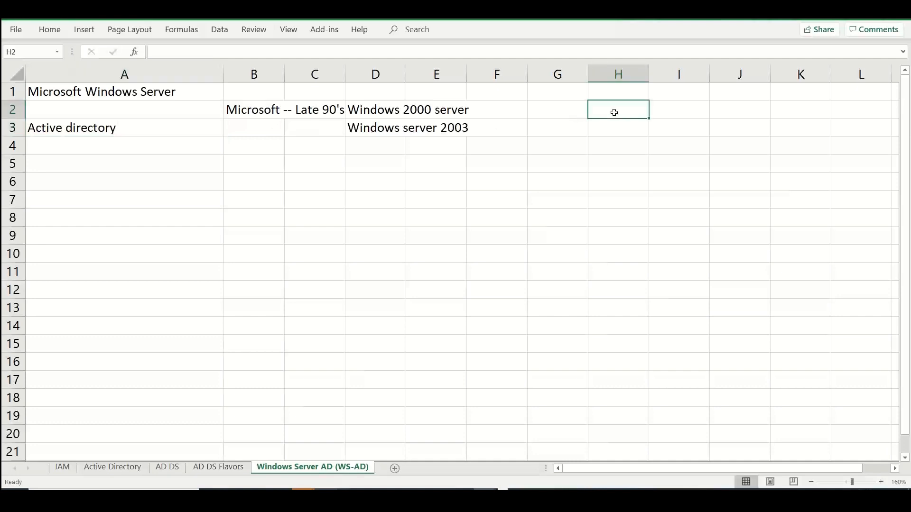
{"action": "type", "text": "P"}
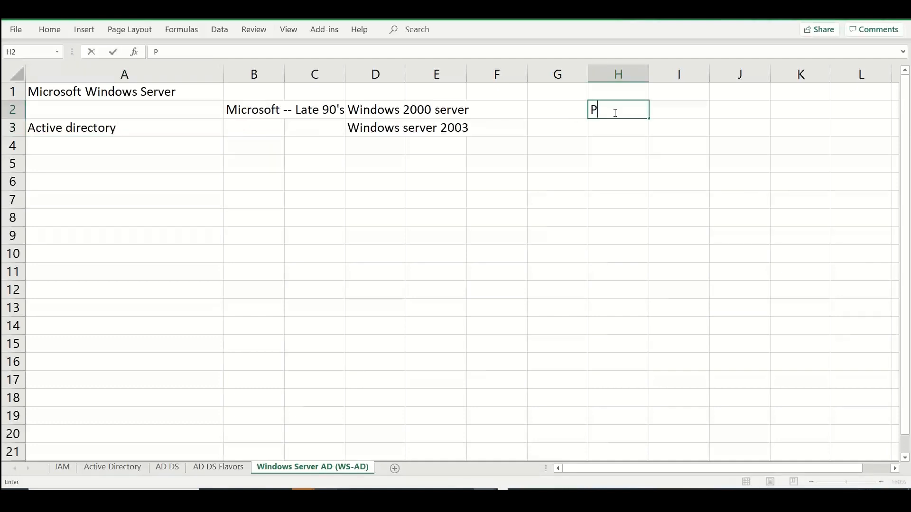
{"action": "type", "text": "DC - Primary"}
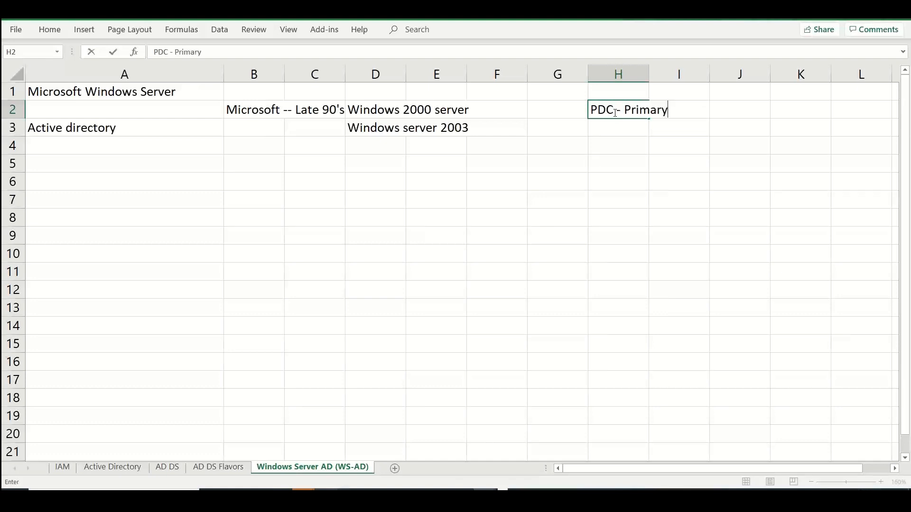
{"action": "left_click", "coordinate": [416, 94]}
{"action": "type", "text": "DC - "}
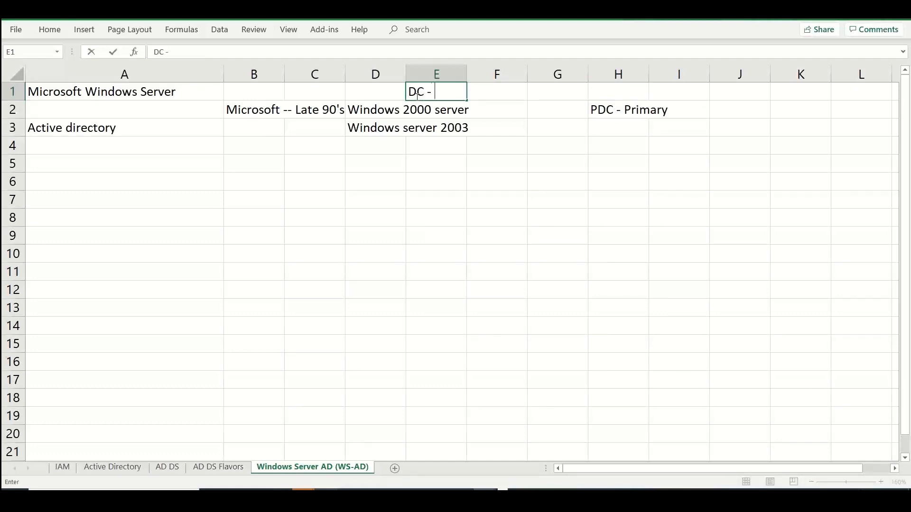
{"action": "type", "text": "Domain Controller"}
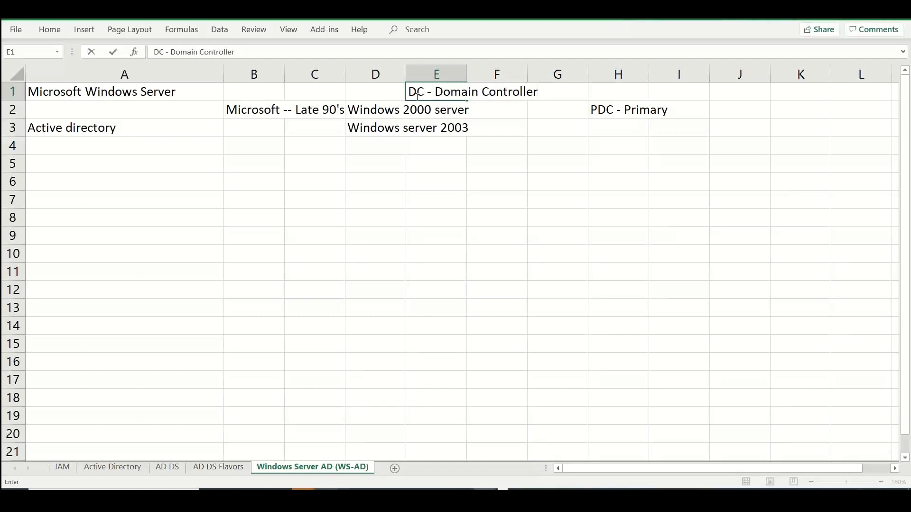
Enter "ADC -- Additional" in J2, in the same row as the PDC entry
{"action": "left_click", "coordinate": [738, 110]}
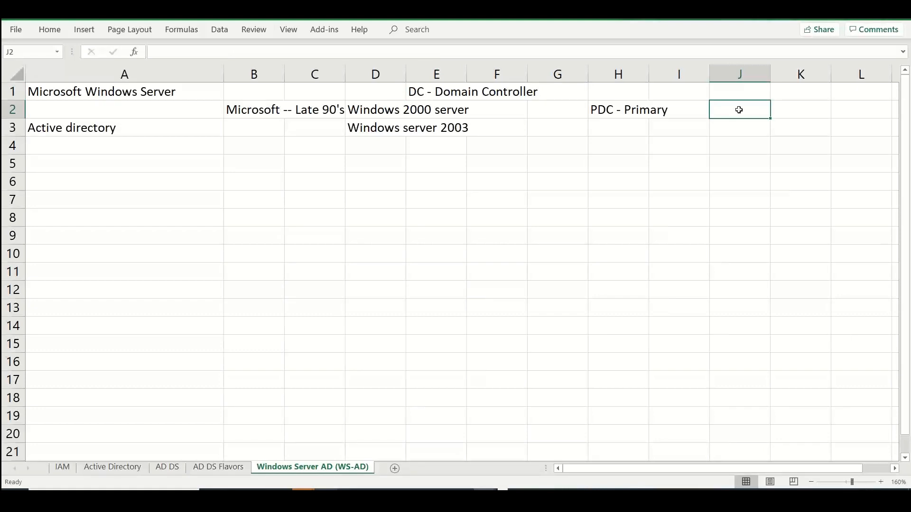
{"action": "type", "text": "ADC -- A"}
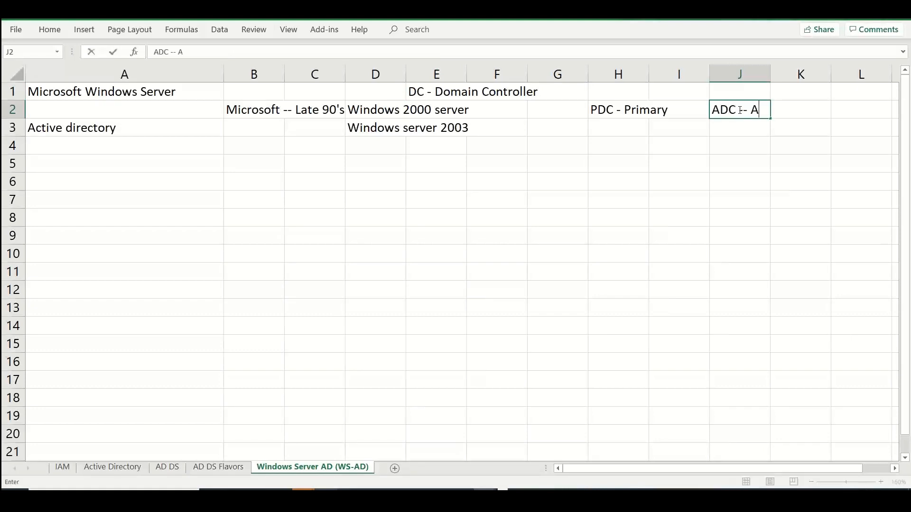
{"action": "type", "text": "dditional"}
{"action": "key", "text": "Return"}
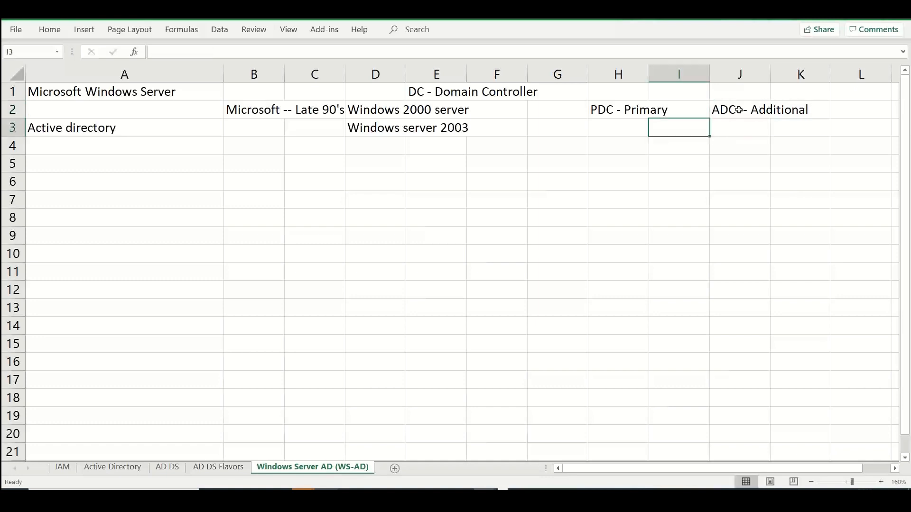
Enter "BDC -- Backup" in H3, directly below the PDC entry
{"action": "key", "text": "Left"}
{"action": "type", "text": "B"}
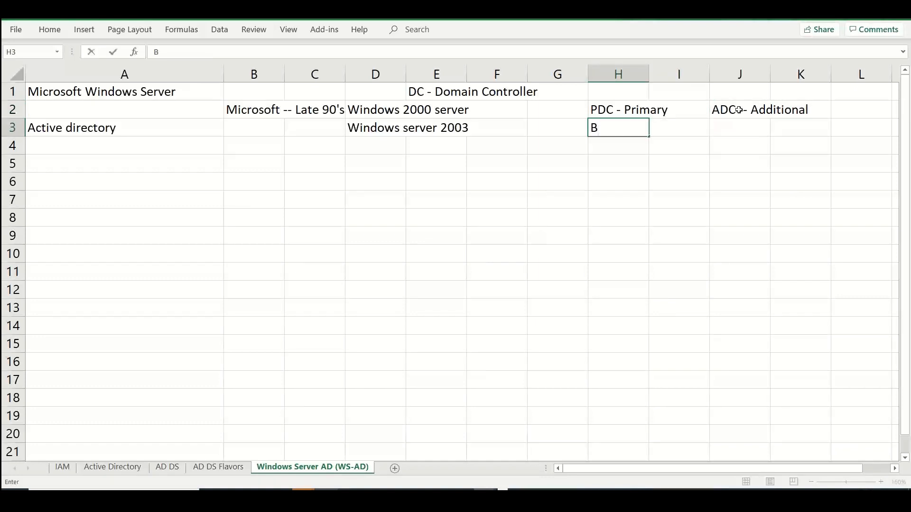
{"action": "type", "text": "DC -- Backup"}
{"action": "key", "text": "BackSpace"}
{"action": "type", "text": "p"}
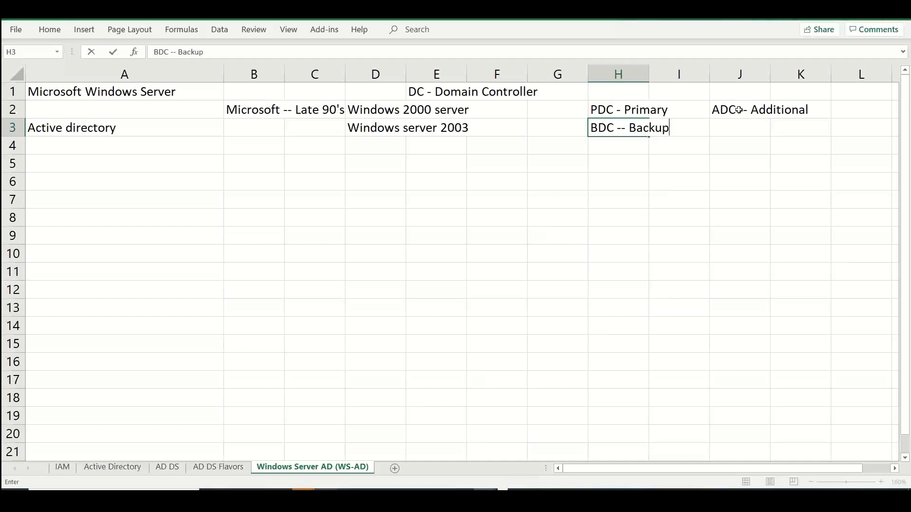
{"action": "left_click", "coordinate": [246, 162]}
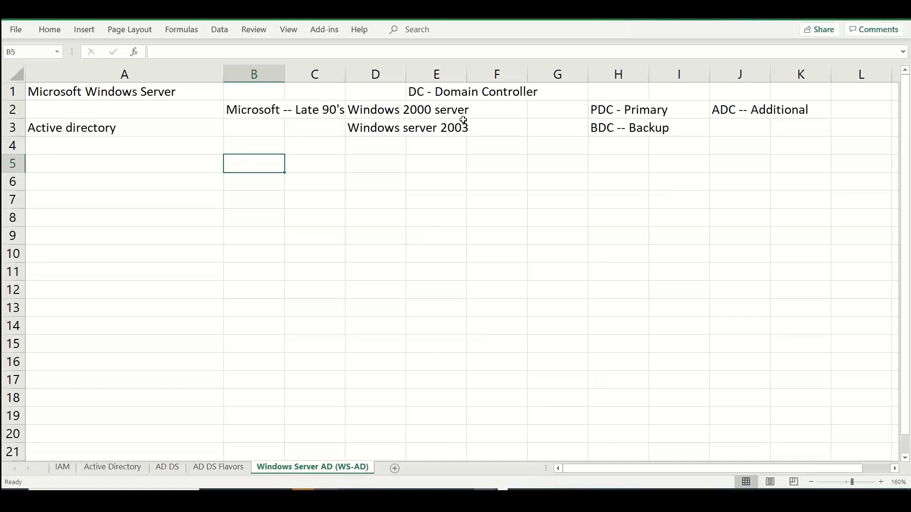
Enter "dcpromo" in G3, in the Windows server 2003 row
{"action": "left_click", "coordinate": [543, 130]}
{"action": "type", "text": "dcpromo"}
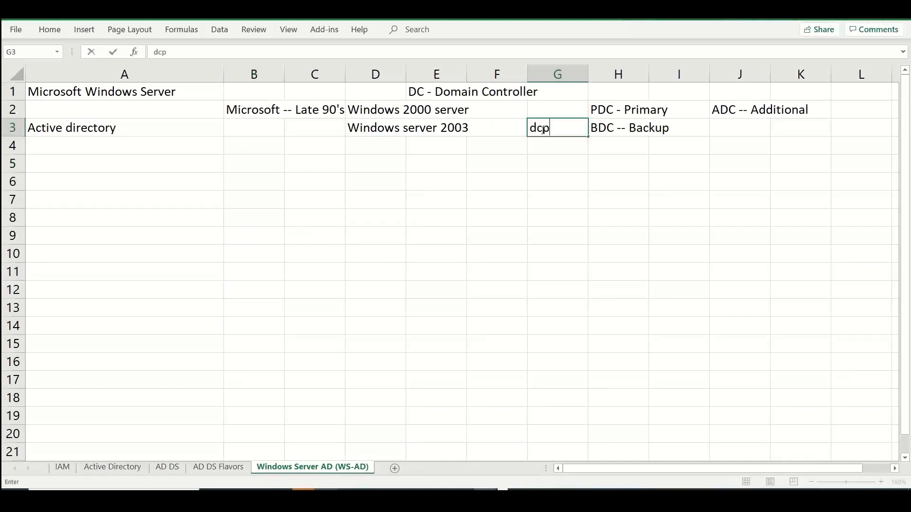
{"action": "left_click", "coordinate": [606, 127]}
Try filling the ADC and PDC entries from row 2 down into J3 and H3, and undo the fill in H3
{"action": "key", "text": "ctrl+c"}
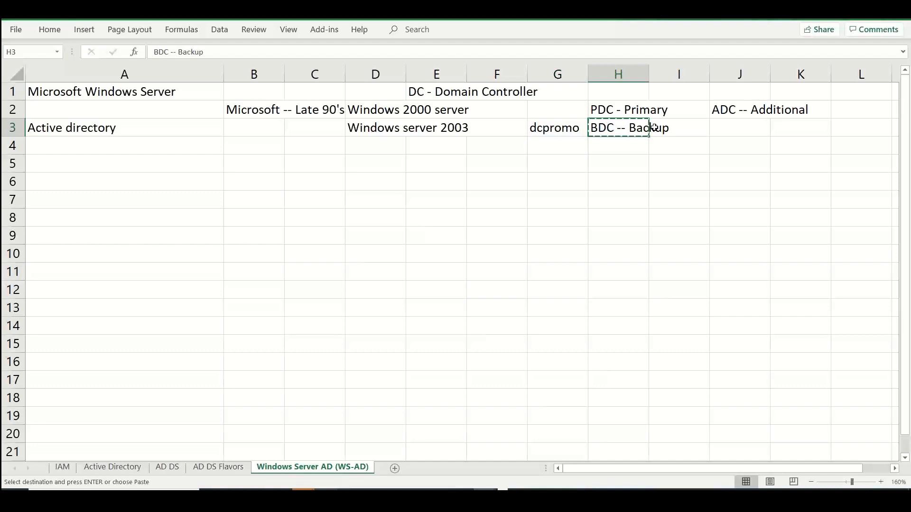
{"action": "left_click", "coordinate": [762, 133]}
{"action": "key", "text": "ctrl+d"}
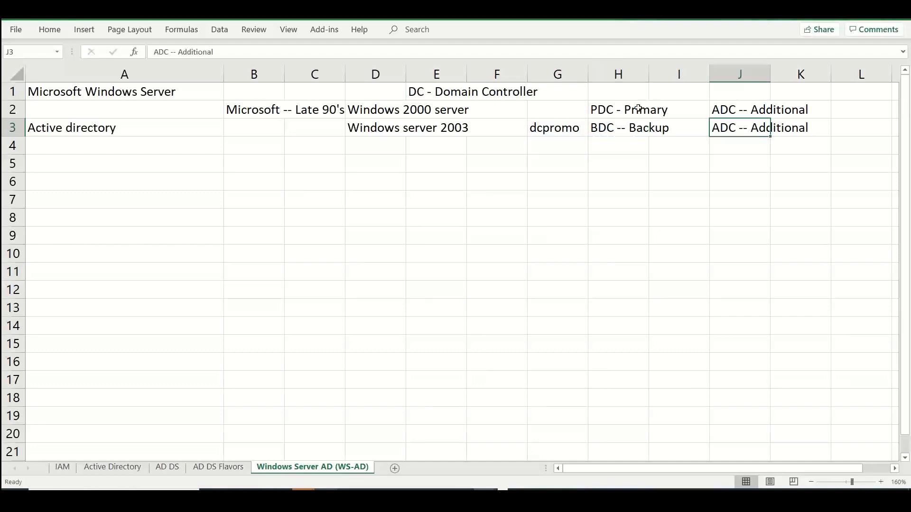
{"action": "left_click", "coordinate": [608, 123]}
{"action": "key", "text": "ctrl+d"}
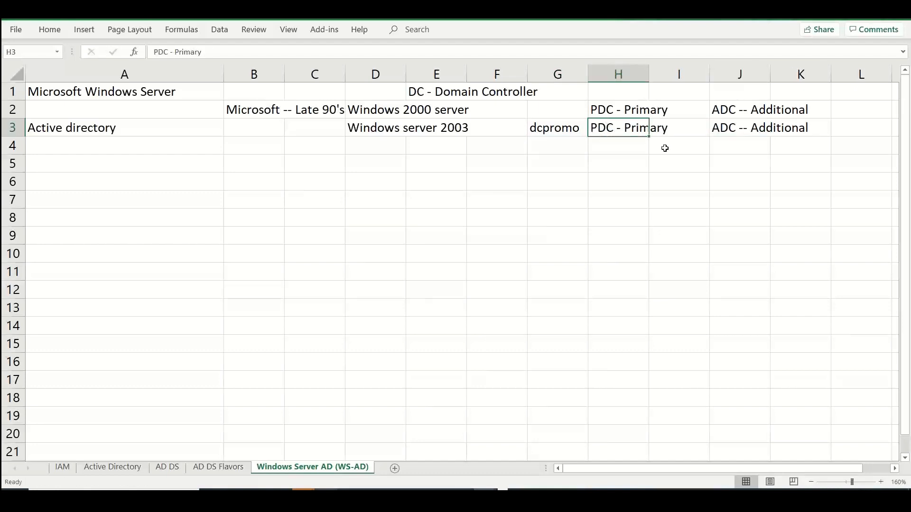
{"action": "key", "text": "ctrl+z"}
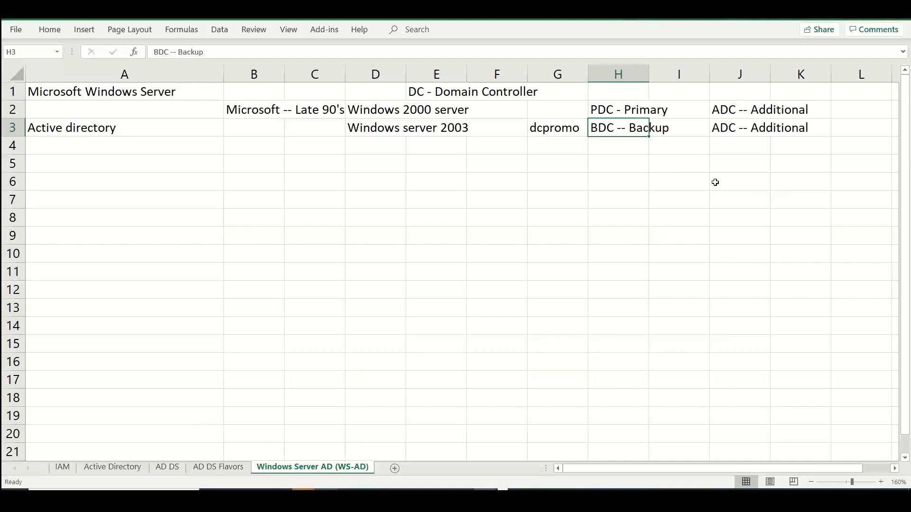
Move "BDC -- Backup" from H3 to J3 and fill H3 with "PDC - Primary" from the cell above
{"action": "key", "text": "ctrl+c"}
{"action": "left_click", "coordinate": [738, 129]}
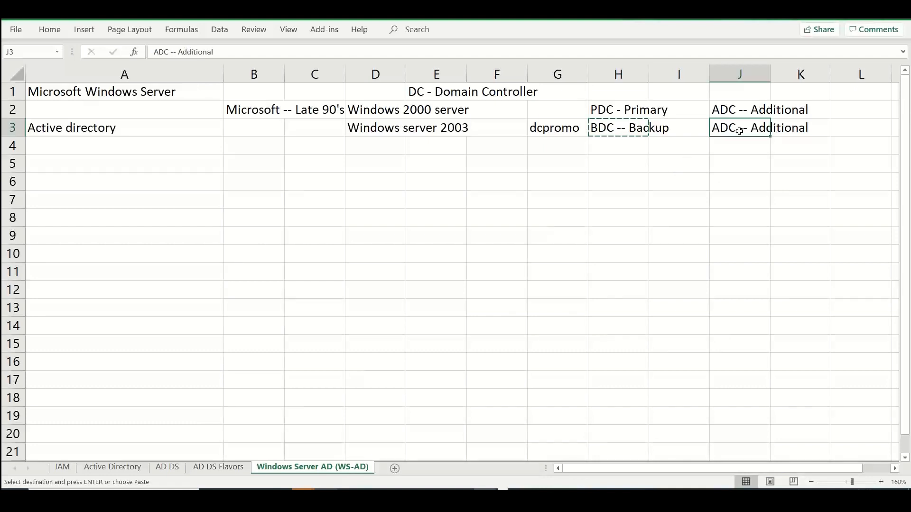
{"action": "key", "text": "ctrl+v"}
{"action": "left_click", "coordinate": [633, 124]}
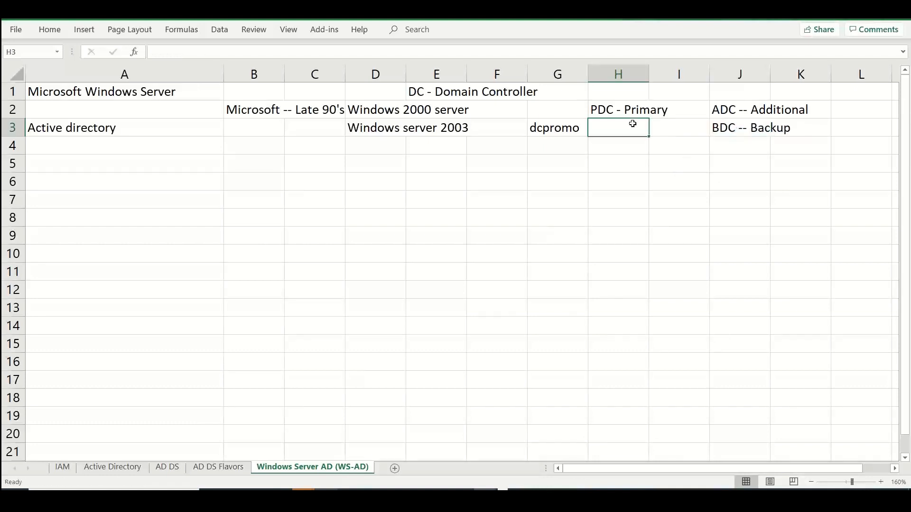
{"action": "key", "text": "ctrl+d"}
Enter "domain controller promotion" in G4, below the dcpromo entry
{"action": "double_click", "coordinate": [539, 151]}
{"action": "type", "text": "dc"}
{"action": "key", "text": "BackSpace"}
{"action": "key", "text": "BackSpace"}
{"action": "key", "text": "BackSpace"}
{"action": "type", "text": "e"}
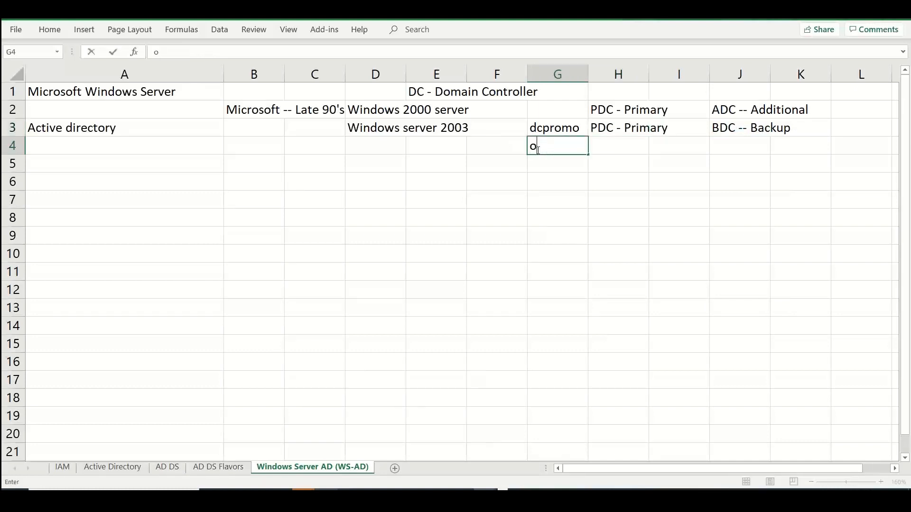
{"action": "key", "text": "BackSpace"}
{"action": "type", "text": "domain cortroller promotion"}
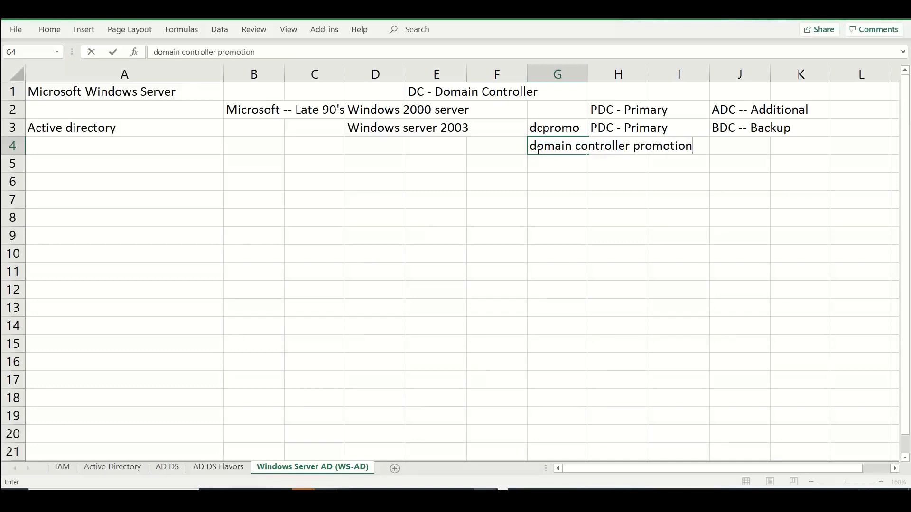
{"action": "key", "text": "Return"}
{"action": "key", "text": "Return"}
Enter "AD -- Add roles" in G6 and "Windows 2012 and above" in D6
{"action": "type", "text": "AD -- "}
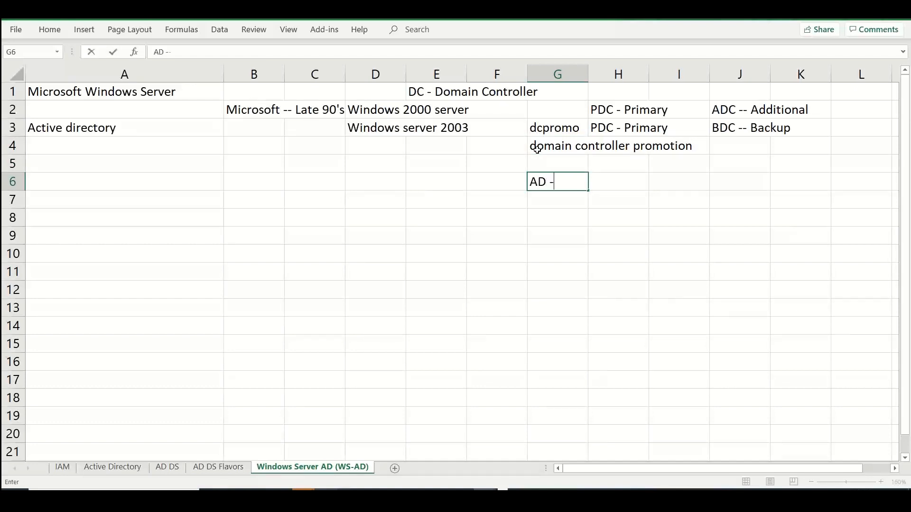
{"action": "type", "text": "Add roles"}
{"action": "left_click", "coordinate": [397, 186]}
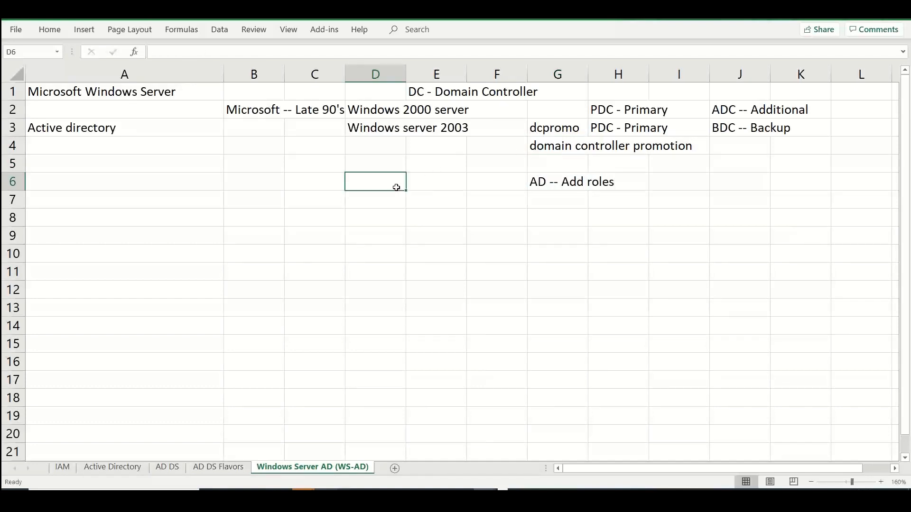
{"action": "type", "text": "Windows 2012"}
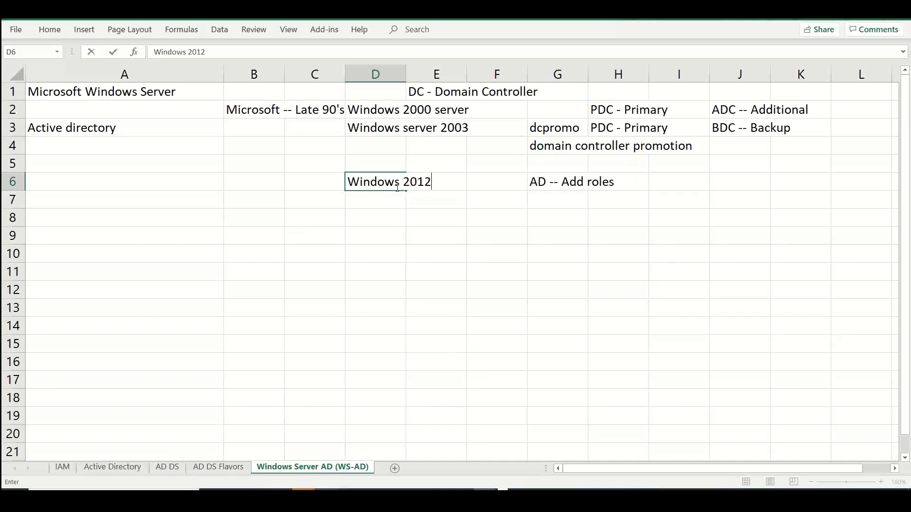
{"action": "type", "text": " and above"}
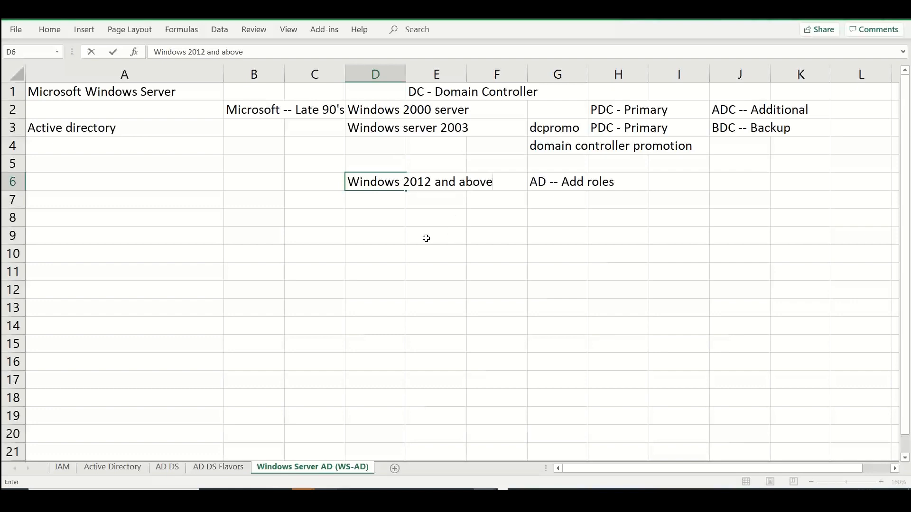
Switch to Remote Desktop Connection and start connecting to 172.191.104.235
{"action": "key", "text": "alt+Tab"}
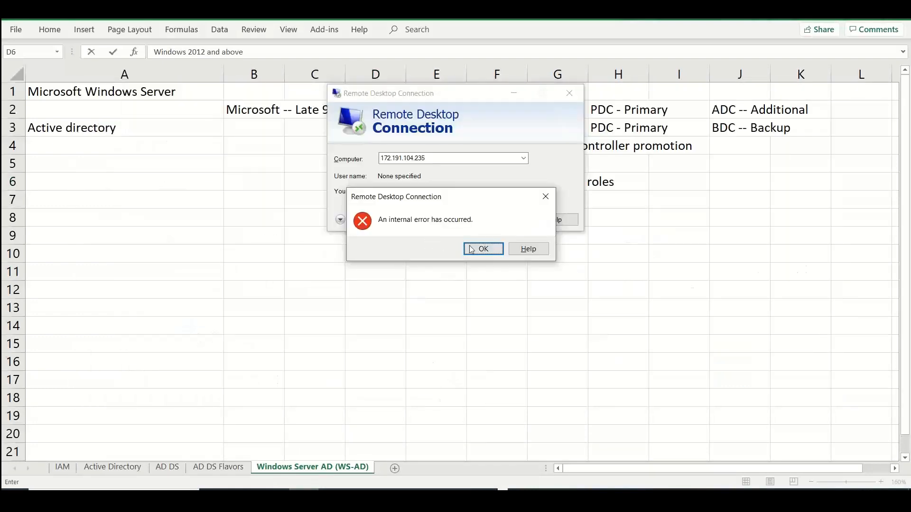
{"action": "left_click", "coordinate": [482, 248]}
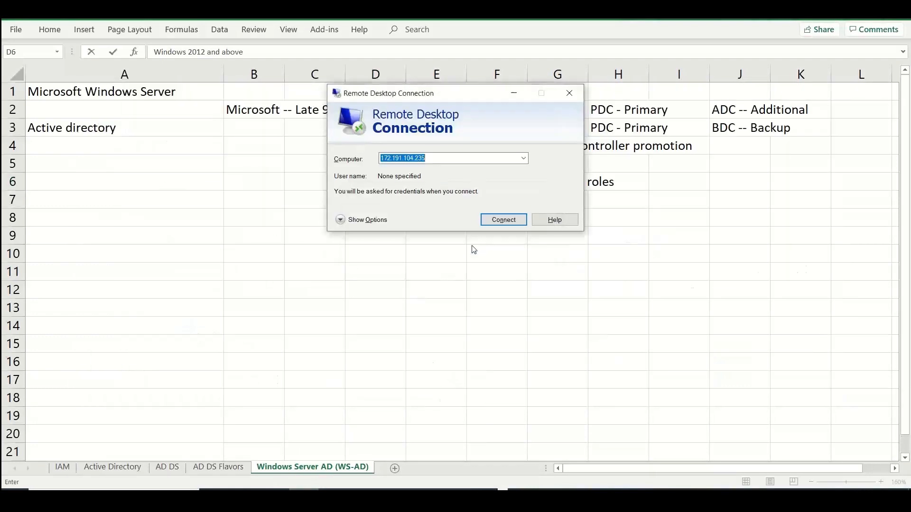
{"action": "left_click", "coordinate": [486, 219]}
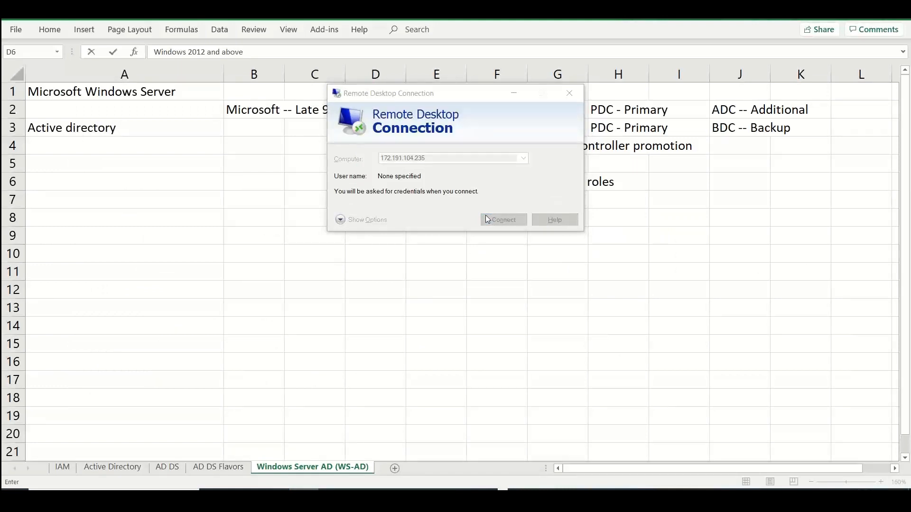
Sign in to the remote computer with a different account, entering its user name and password, and accept the untrusted certificate
{"action": "left_click", "coordinate": [372, 209]}
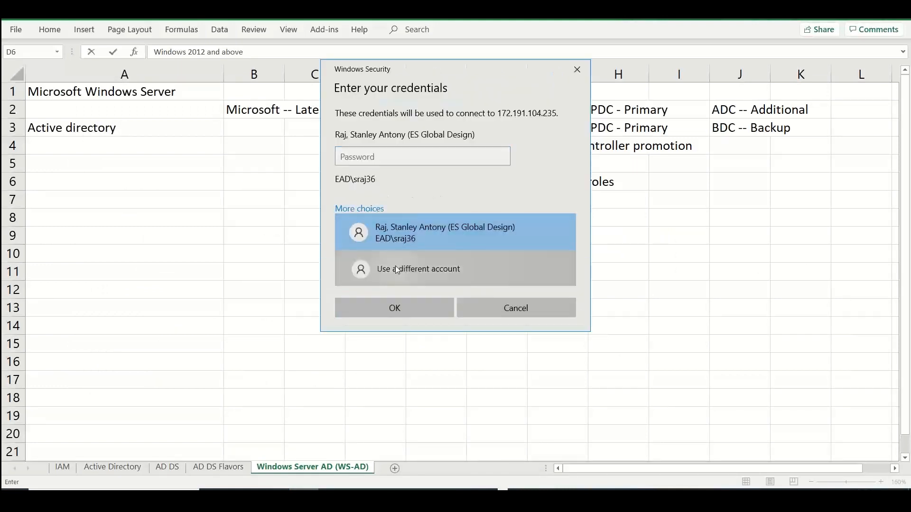
{"action": "left_click", "coordinate": [362, 268]}
{"action": "type", "text": "stan"}
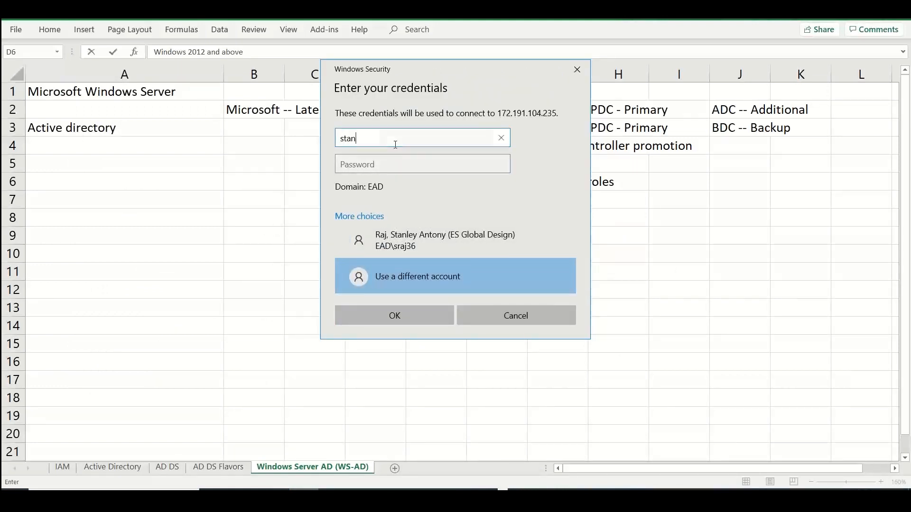
{"action": "key", "text": "Tab"}
{"action": "type", "text": "••••••••••••"}
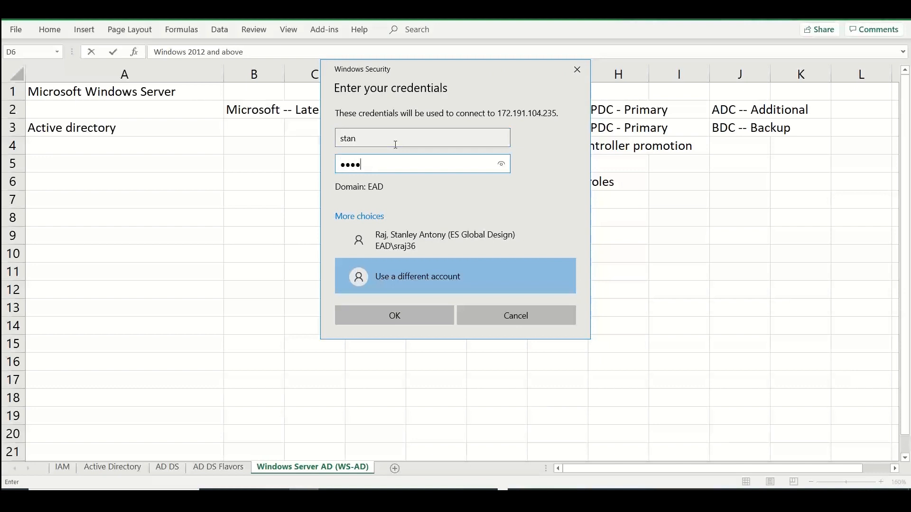
{"action": "key", "text": "Return"}
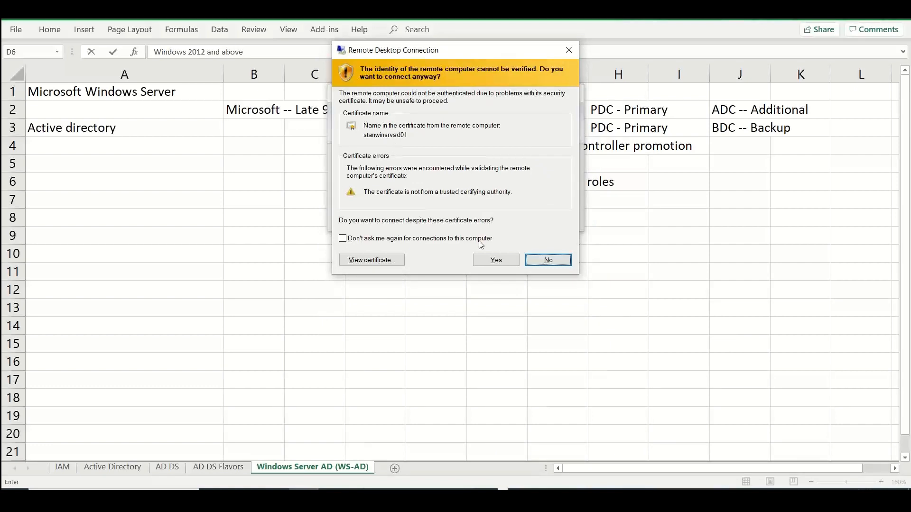
{"action": "left_click", "coordinate": [495, 260]}
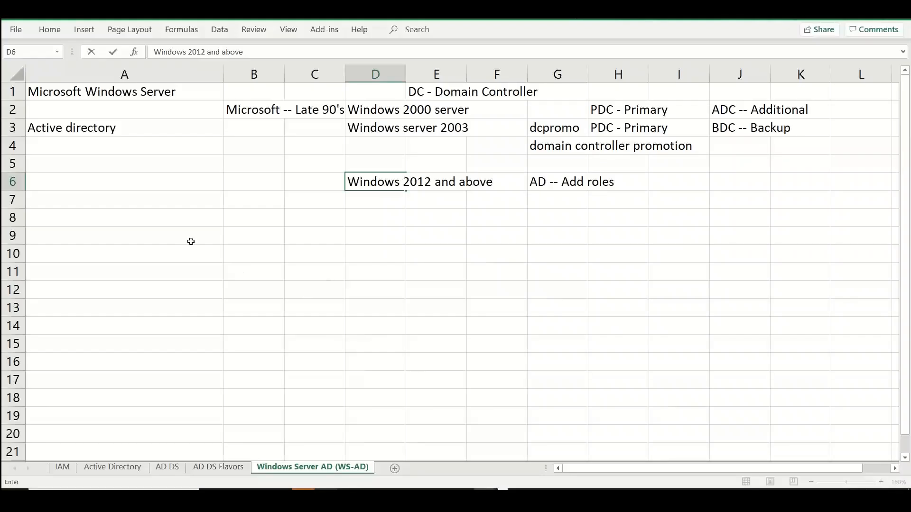
Back in the worksheet, enter "Sizing" in A8 and "Based on the Server load -- AD usage" in B8
{"action": "left_click", "coordinate": [166, 218]}
{"action": "type", "text": "Sizing"}
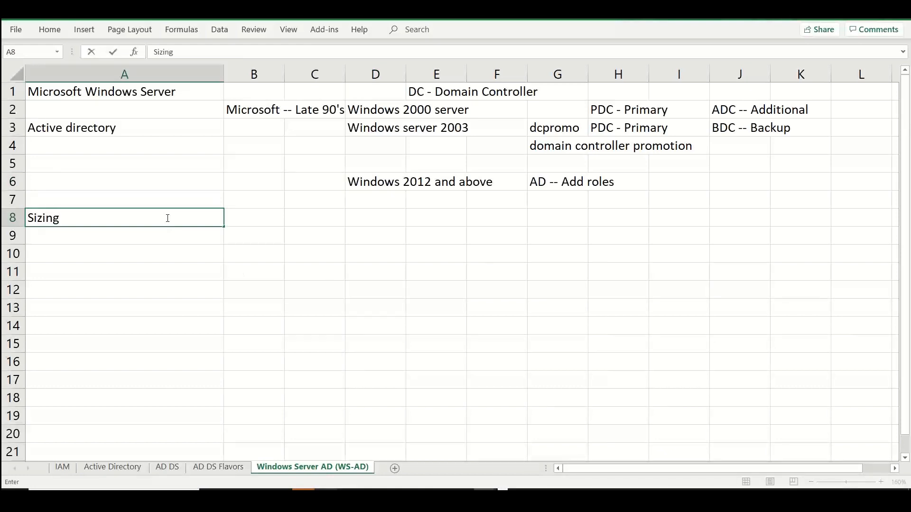
{"action": "key", "text": "Tab"}
{"action": "type", "text": "Based"}
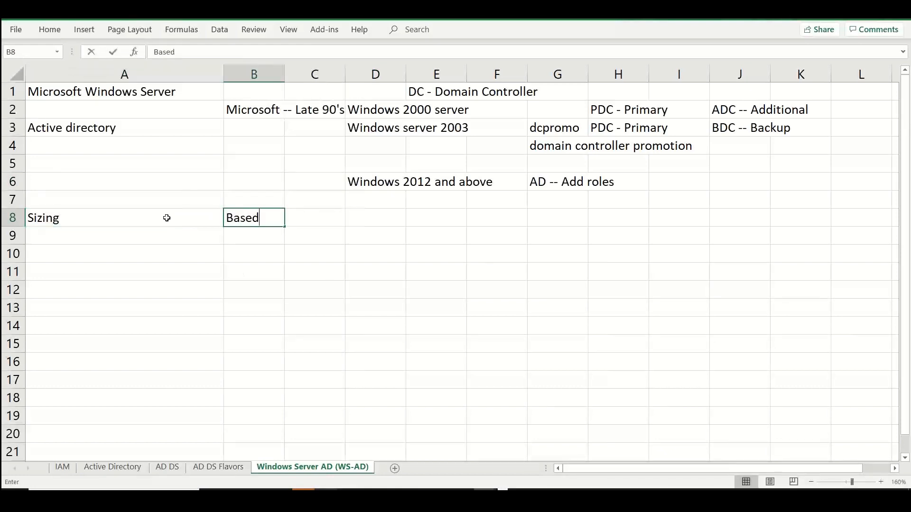
{"action": "type", "text": " on the Serv"}
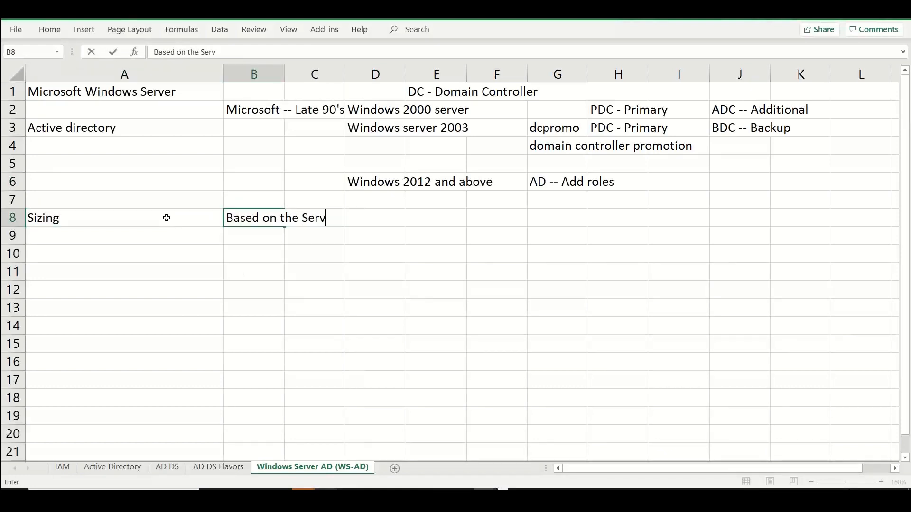
{"action": "type", "text": "er load -- AD usage"}
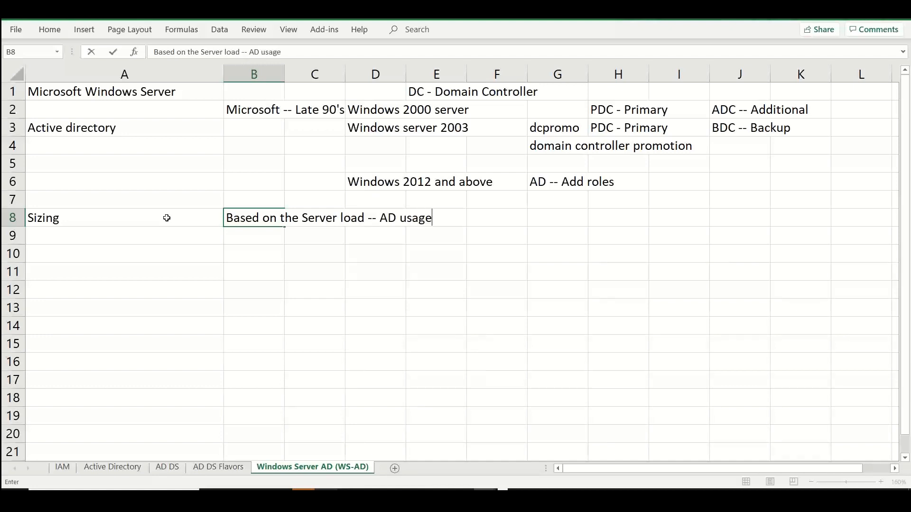
{"action": "key", "text": "Return"}
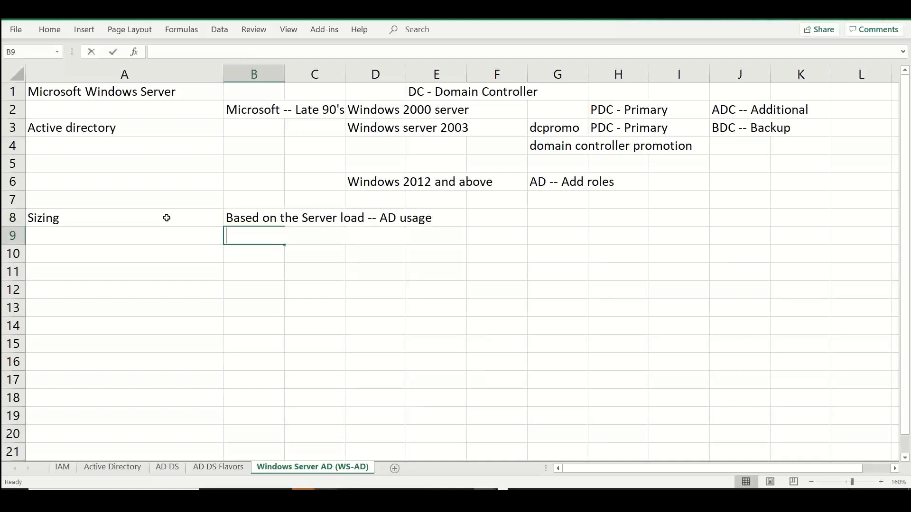
Enter "Based on the number of objects -- AD objects -- users, groups, computers...etc" in B9
{"action": "type", "text": "B"}
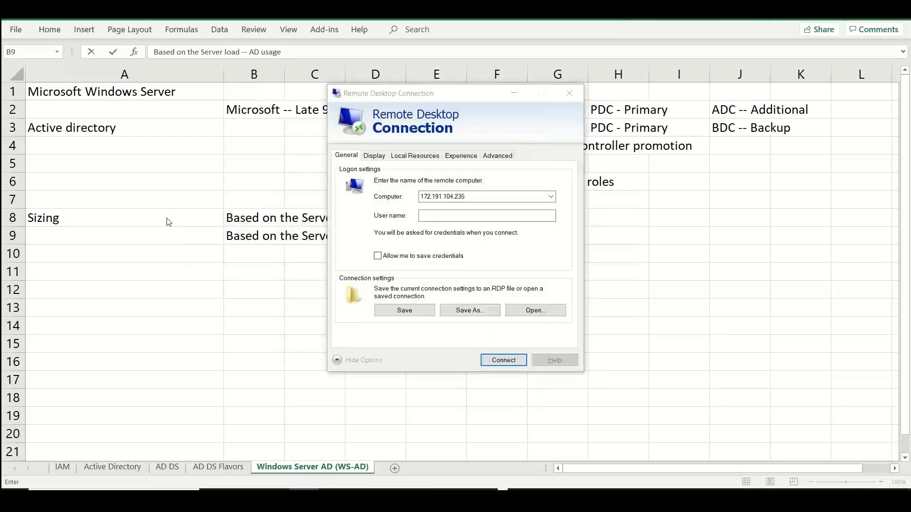
{"action": "left_click", "coordinate": [243, 277]}
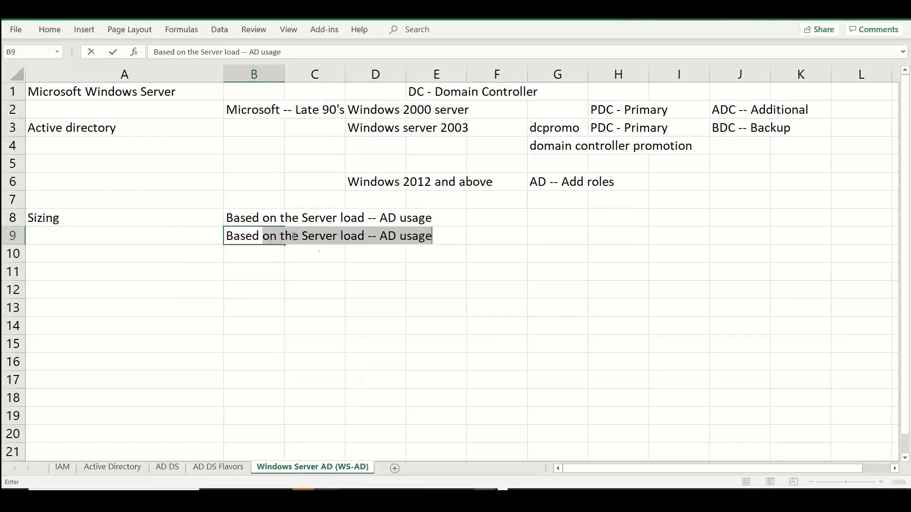
{"action": "type", "text": "ased o"}
{"action": "key", "text": "BackSpace"}
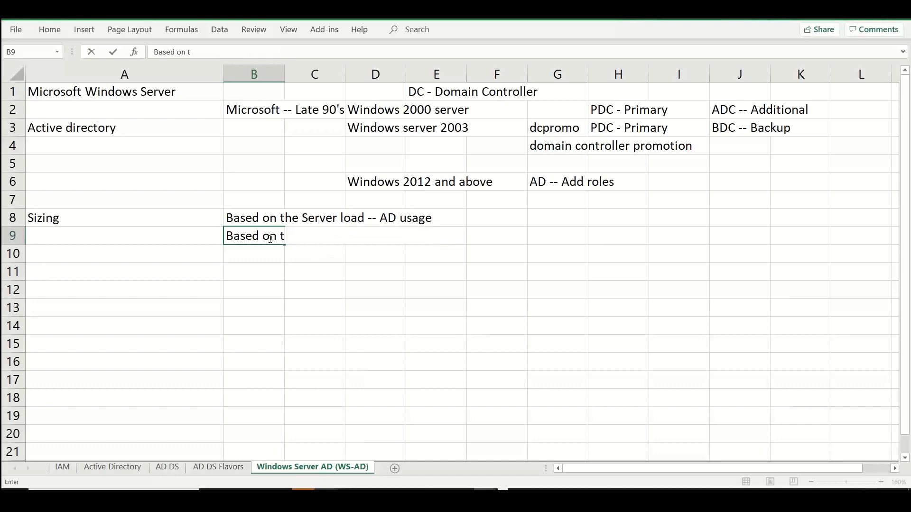
{"action": "type", "text": "he number of j"}
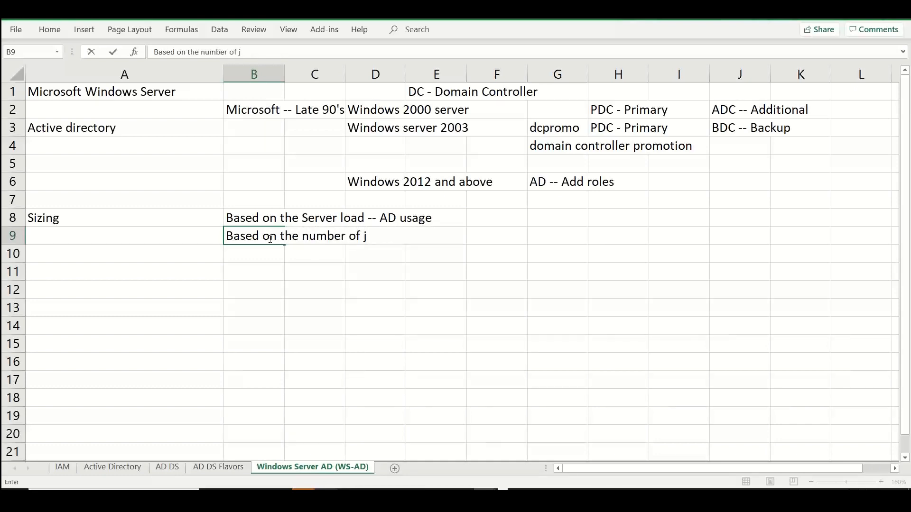
{"action": "key", "text": "BackSpace"}
{"action": "type", "text": "objects -- A"}
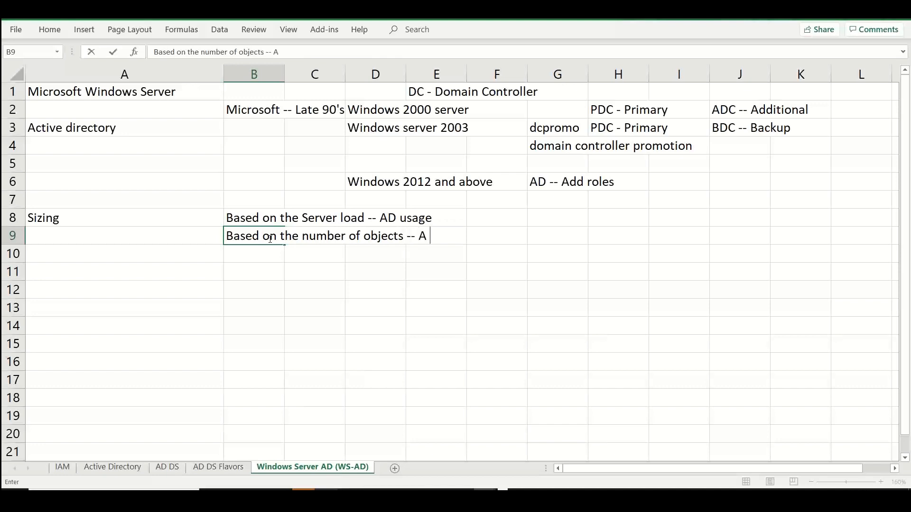
{"action": "type", "text": "D objects"}
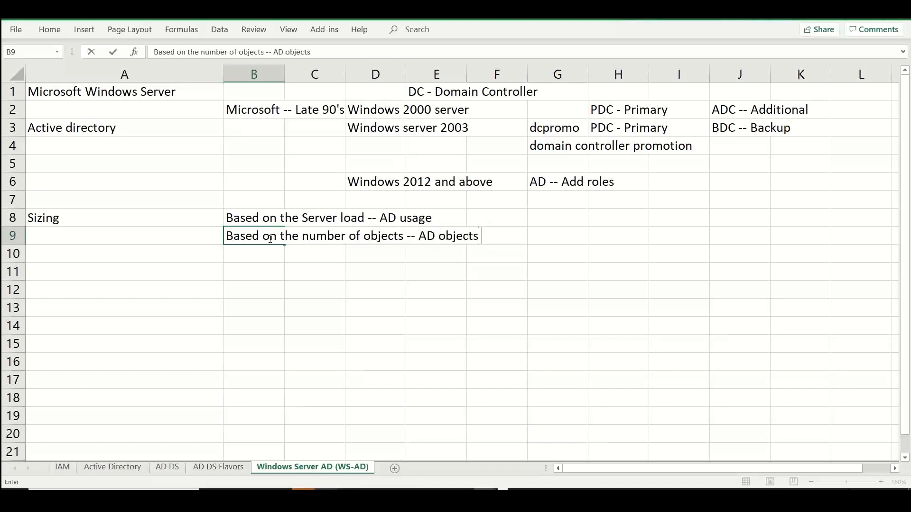
{"action": "type", "text": " -- users, groups"}
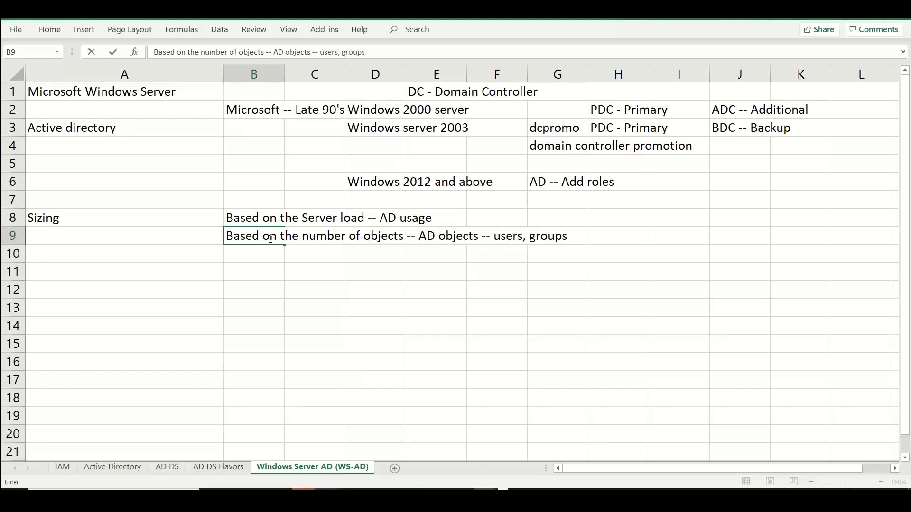
{"action": "type", "text": ", computers...etc"}
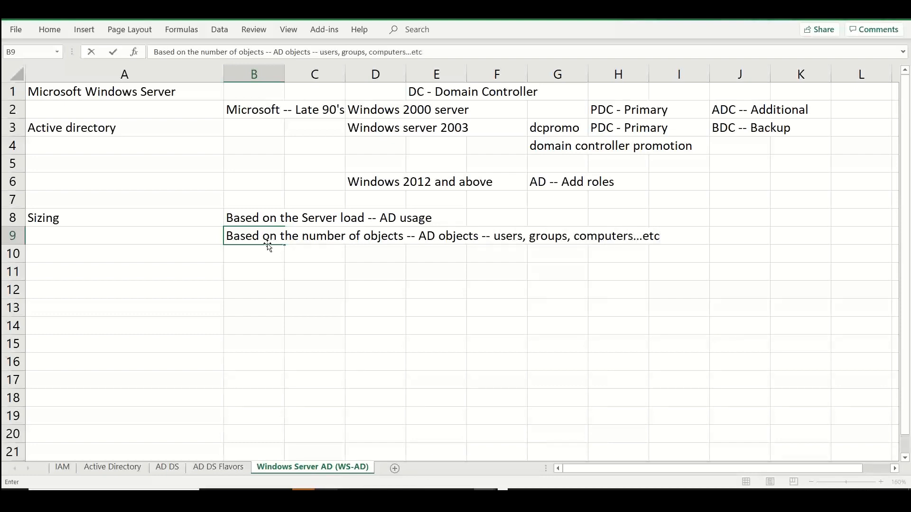
Enter "Based on the load --- AD logs / scripts" in B10 as another sizing factor
{"action": "left_click", "coordinate": [257, 254]}
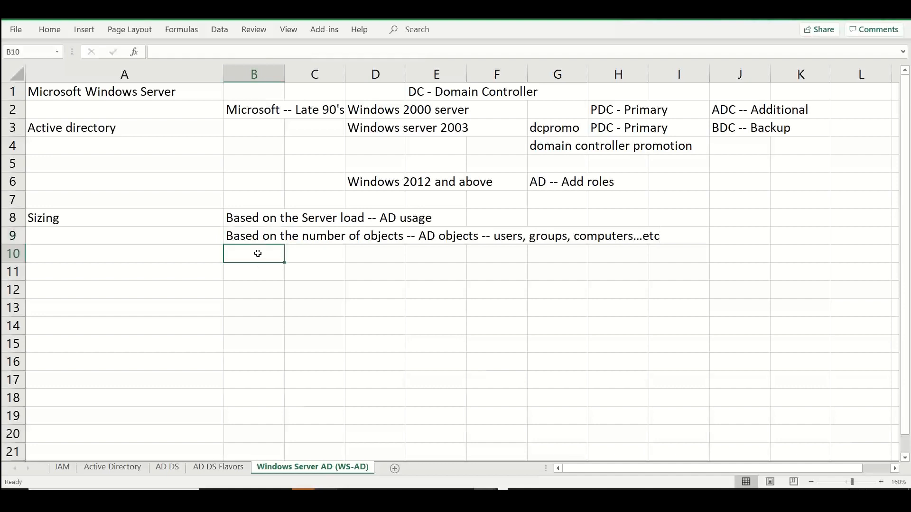
{"action": "type", "text": "Based on the "}
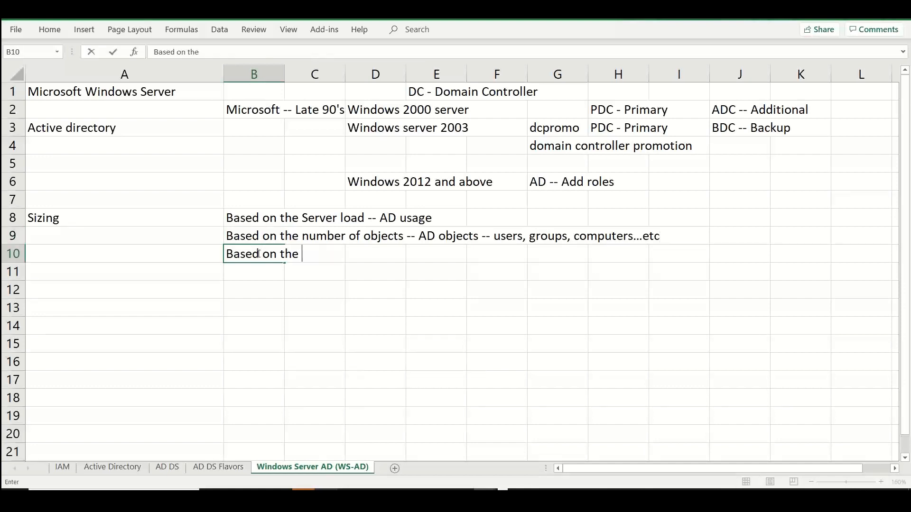
{"action": "type", "text": "load --- AD logs"}
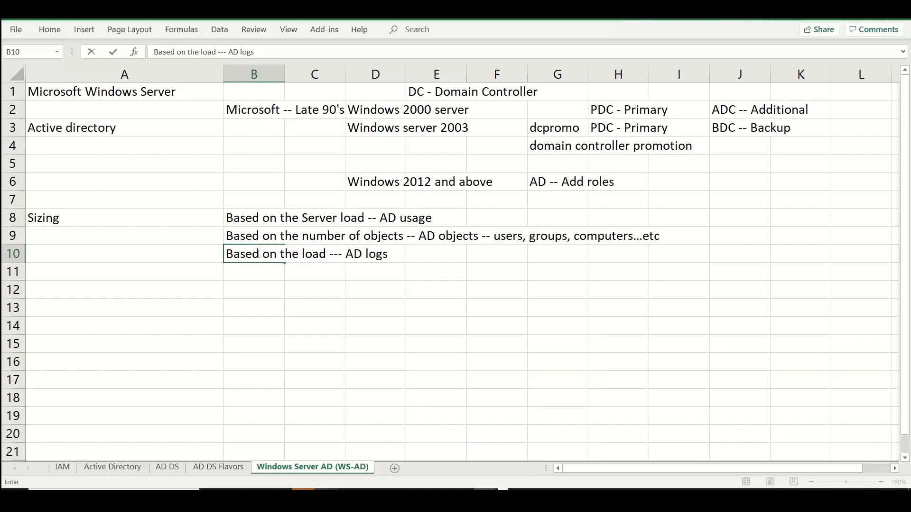
{"action": "type", "text": " / scripts /"}
{"action": "key", "text": "BackSpace"}
{"action": "key", "text": "BackSpace"}
{"action": "key", "text": "BackSpace"}
Fill row 12 with "AD", "Database", "Directory", "NTDS" and "D:\" in cells A12 to E12
{"action": "left_click", "coordinate": [200, 292]}
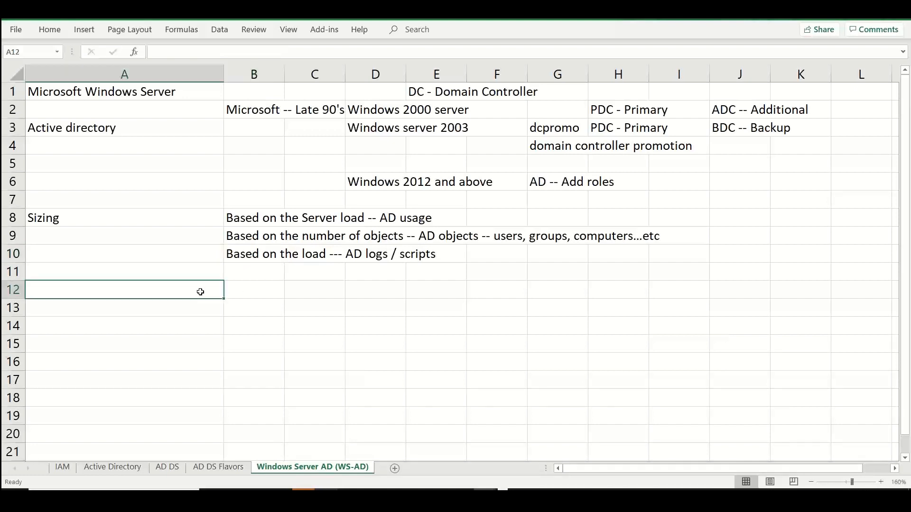
{"action": "type", "text": "AD"}
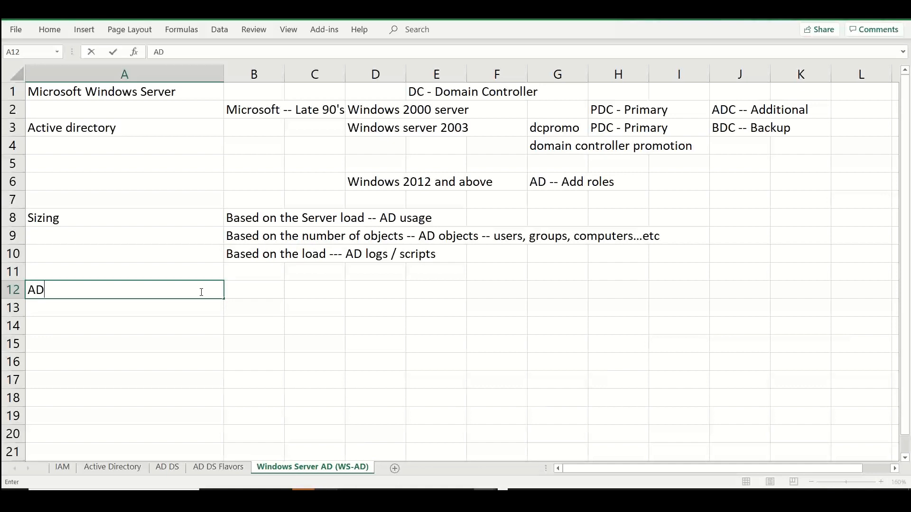
{"action": "key", "text": "Tab"}
{"action": "type", "text": "Database"}
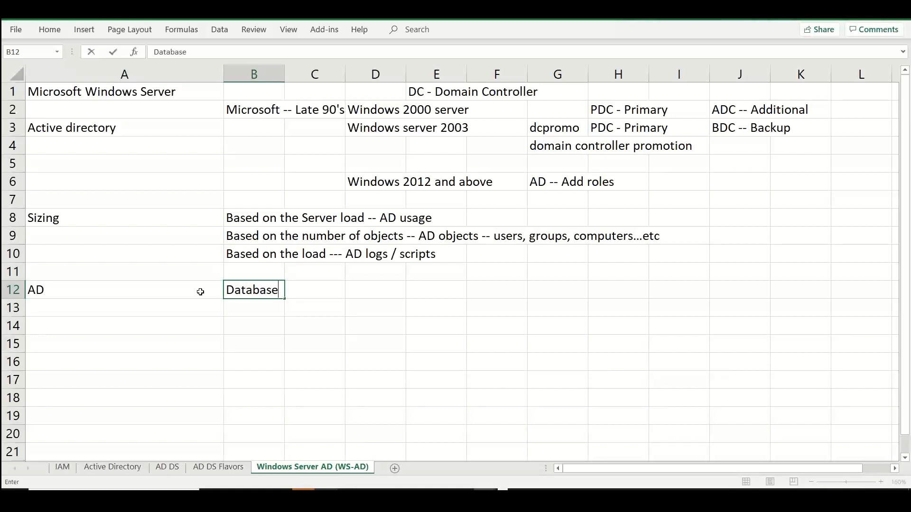
{"action": "key", "text": "Tab"}
{"action": "type", "text": "Directory"}
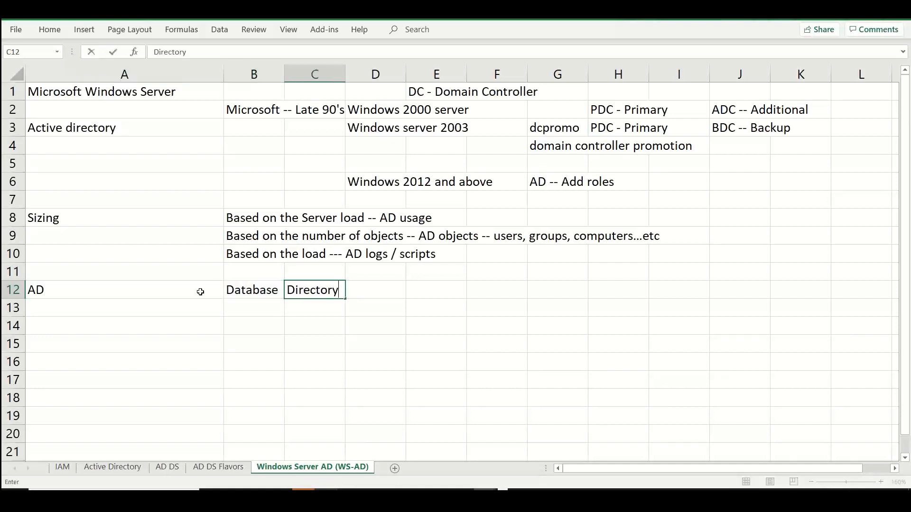
{"action": "key", "text": "Tab"}
{"action": "type", "text": "NTDS"}
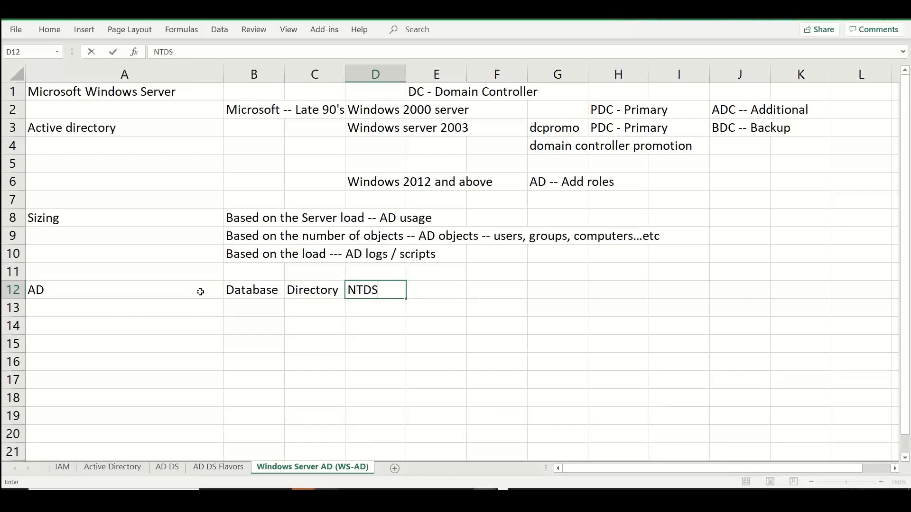
{"action": "key", "text": "Tab"}
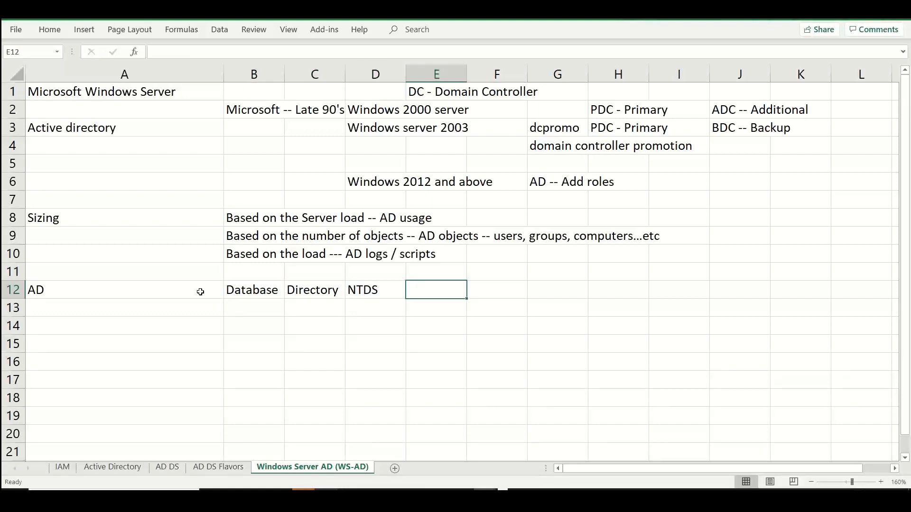
{"action": "type", "text": "D"}
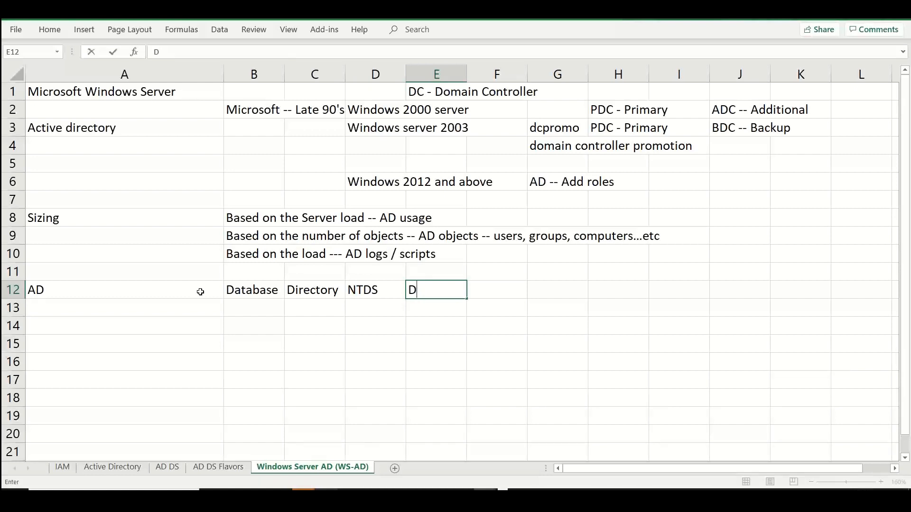
{"action": "type", "text": ":\\"}
Fill row 13 with "Logs" in A13, "Audit" in B13 and "E:\" in E13
{"action": "left_click", "coordinate": [102, 305]}
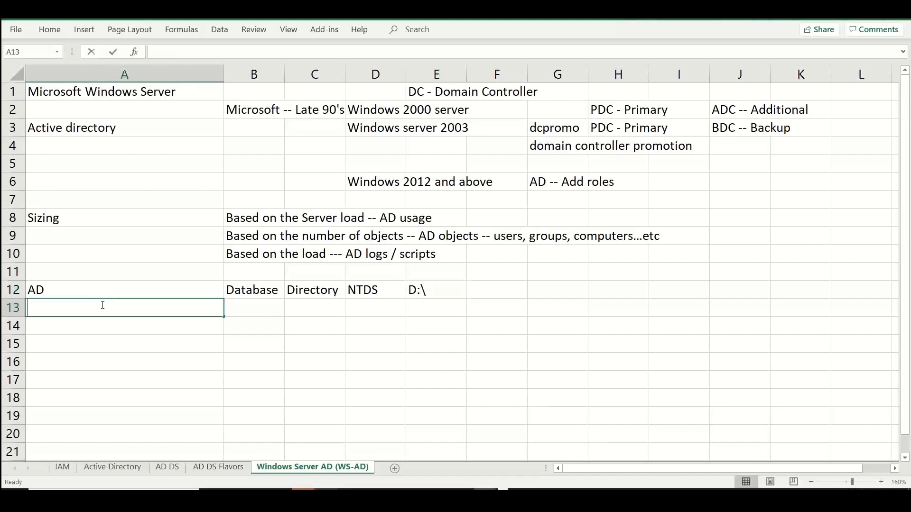
{"action": "type", "text": "Log s"}
{"action": "left_click", "coordinate": [53, 284]}
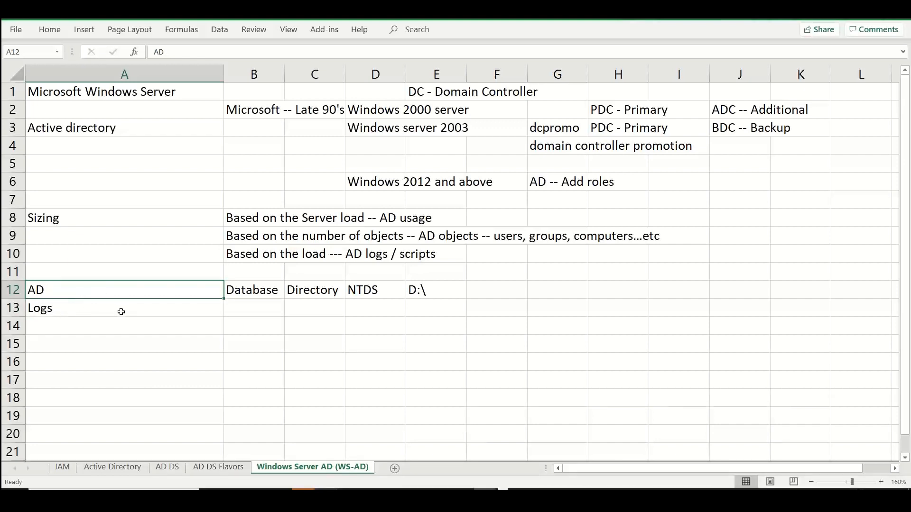
{"action": "left_click", "coordinate": [227, 308]}
{"action": "type", "text": "Audit"}
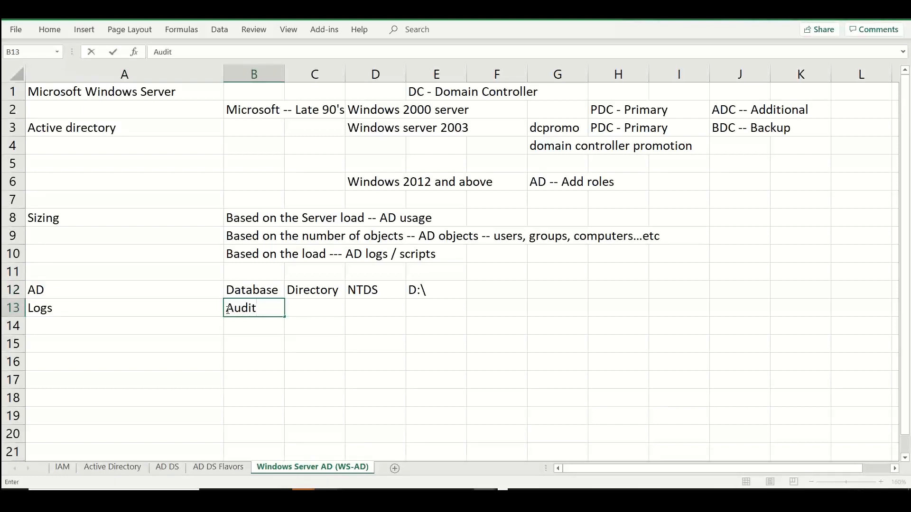
{"action": "key", "text": "Tab"}
{"action": "key", "text": "Tab"}
{"action": "key", "text": "Tab"}
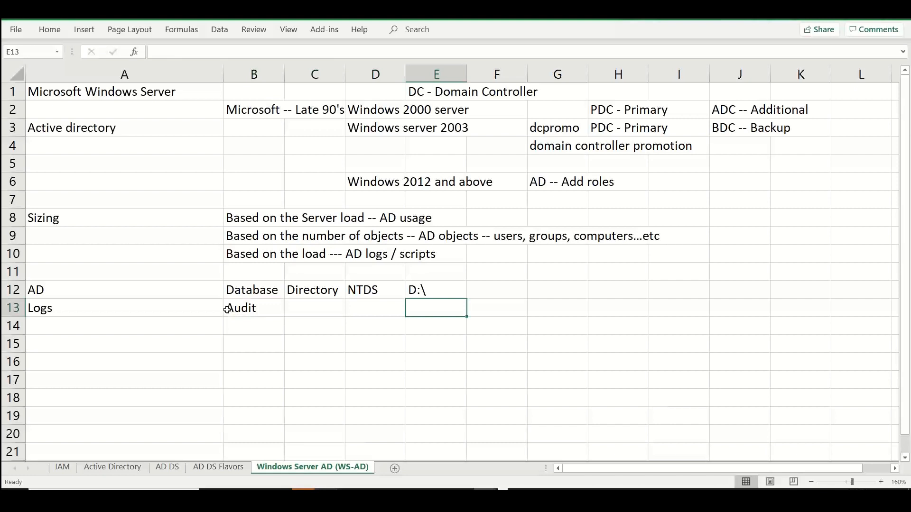
{"action": "type", "text": "E:\\"}
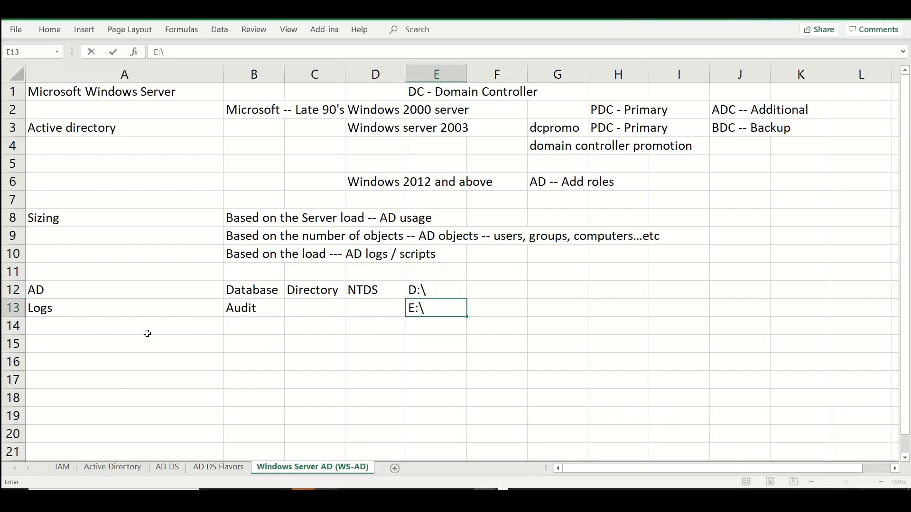
Enter "Group policy -- Scripts" in A14 and "SYSVOL" in B14
{"action": "left_click", "coordinate": [86, 329]}
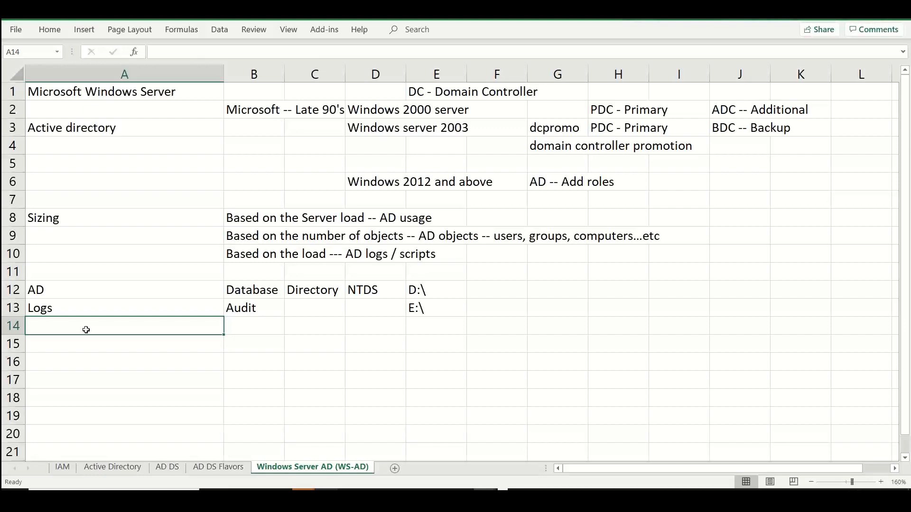
{"action": "type", "text": "Gr"}
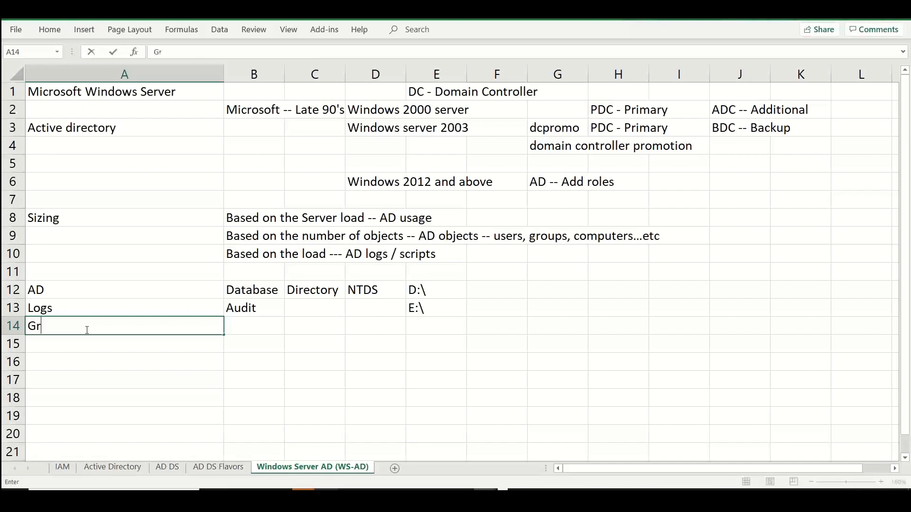
{"action": "type", "text": "oup policy -- Scripts"}
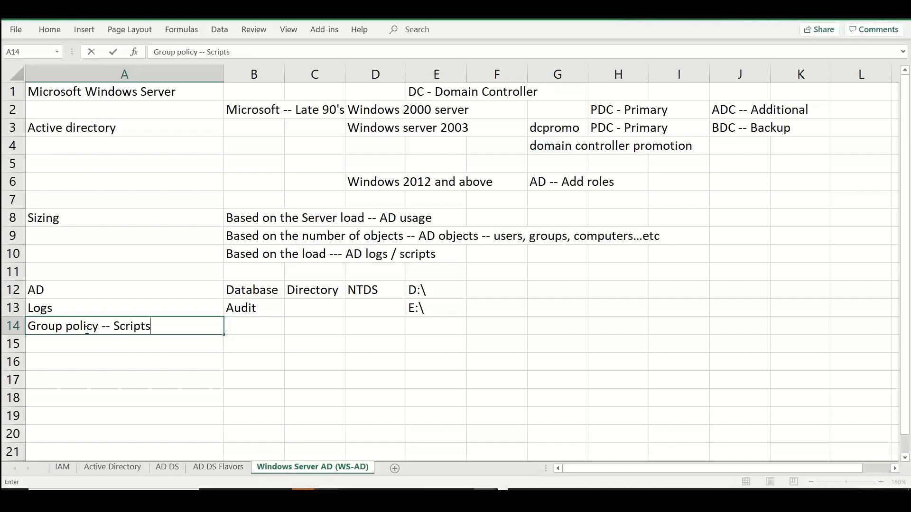
{"action": "type", "text": " /"}
{"action": "key", "text": "BackSpace"}
{"action": "key", "text": "BackSpace"}
{"action": "key", "text": "Tab"}
{"action": "type", "text": "SYS"}
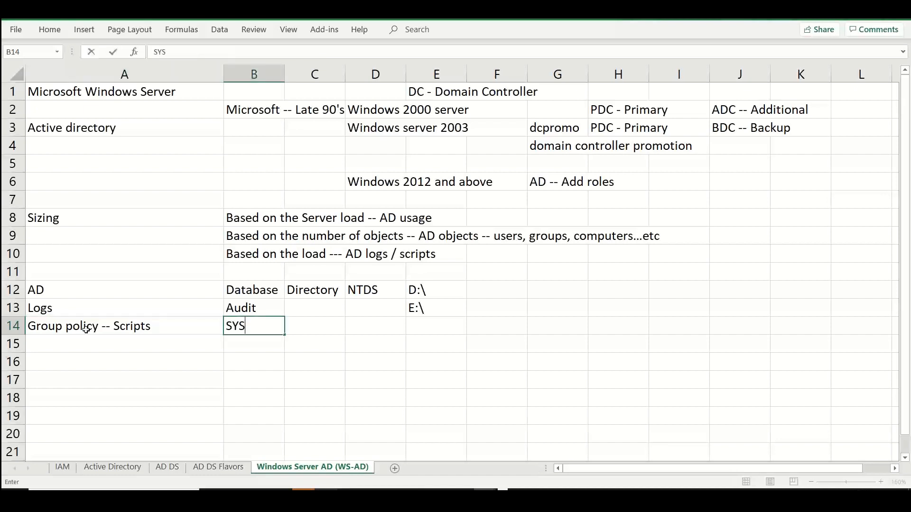
{"action": "type", "text": "VOL"}
{"action": "key", "text": "Tab"}
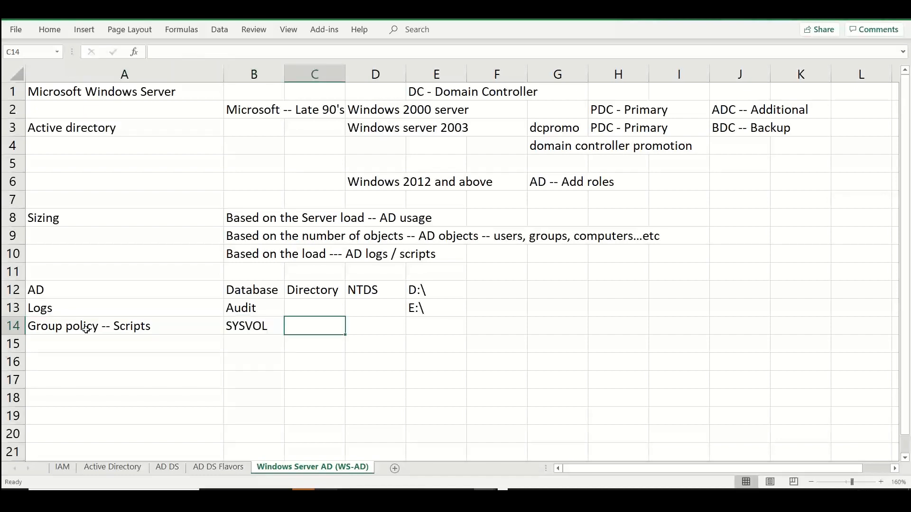
Extend the text in A14 to read "Group policy -- Scripts and Policies"
{"action": "left_click", "coordinate": [177, 328]}
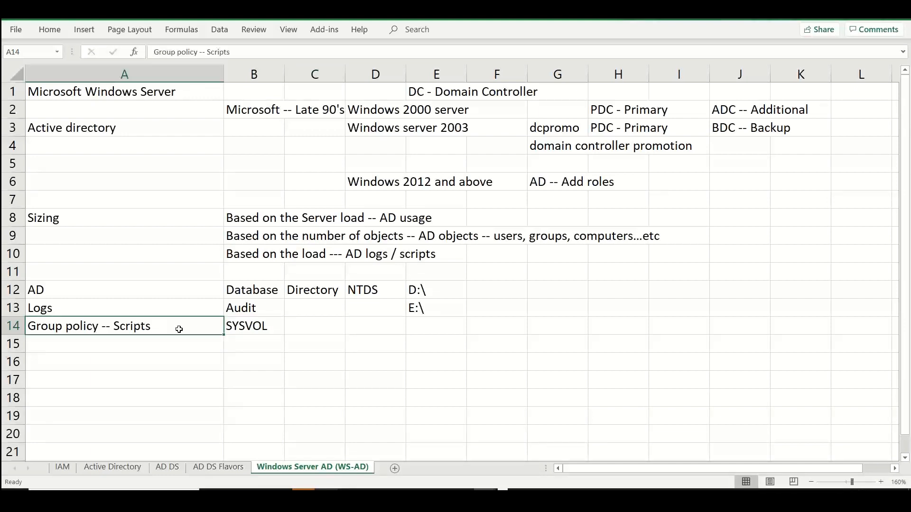
{"action": "double_click", "coordinate": [178, 328]}
{"action": "type", "text": "/"}
{"action": "key", "text": "BackSpace"}
{"action": "type", "text": "and Policies"}
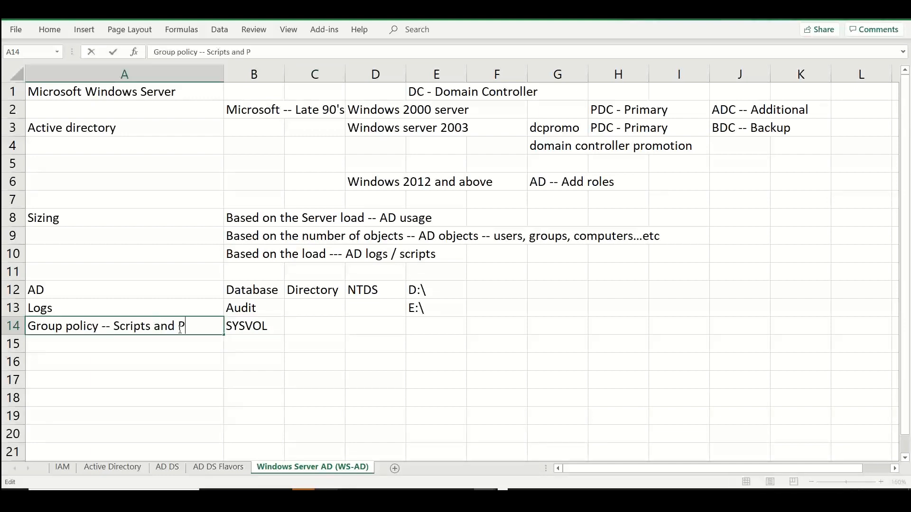
Enter "F:\" in E14 as the drive for the SYSVOL row
{"action": "key", "text": "Tab"}
{"action": "key", "text": "Tab"}
{"action": "key", "text": "Tab"}
{"action": "key", "text": "Tab"}
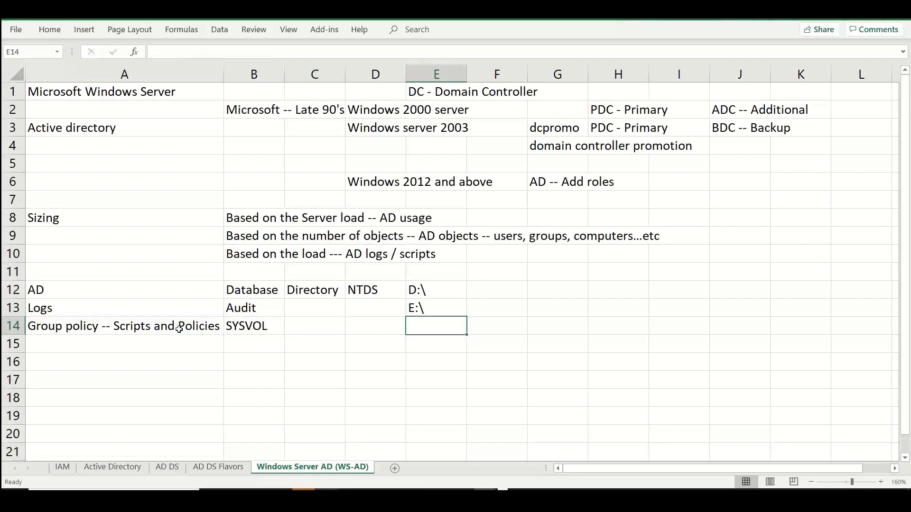
{"action": "type", "text": "D:"}
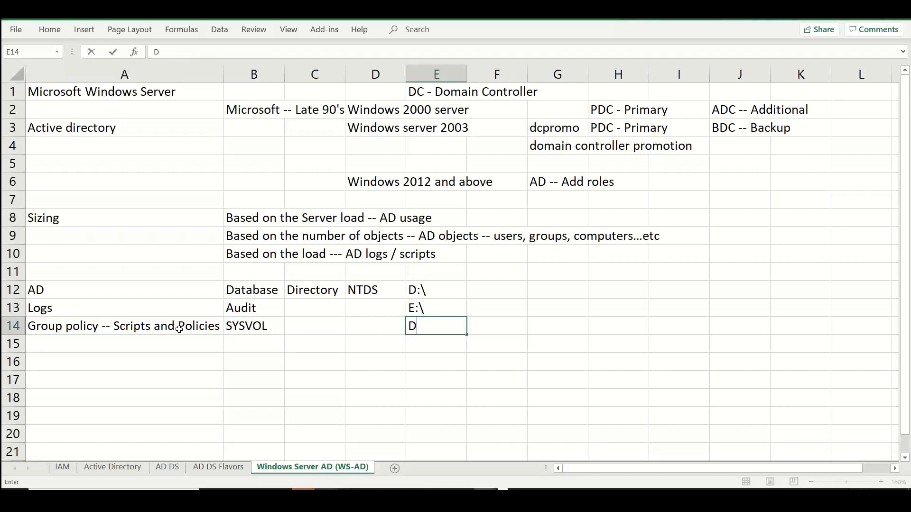
{"action": "key", "text": "BackSpace"}
{"action": "type", "text": "F:\\"}
Add the heading "Partition" in E11 above the drive letters
{"action": "left_click", "coordinate": [423, 267]}
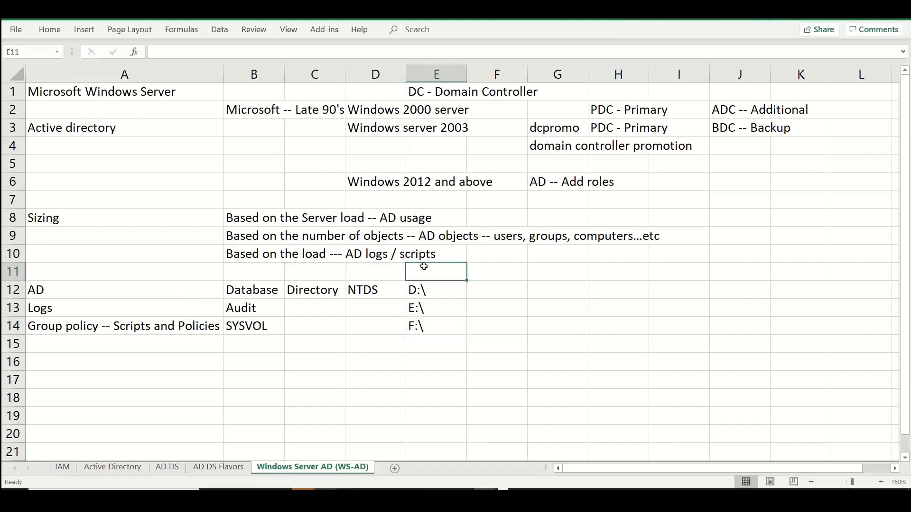
{"action": "type", "text": "Partition"}
{"action": "key", "text": "BackSpace"}
{"action": "key", "text": "BackSpace"}
{"action": "key", "text": "BackSpace"}
{"action": "key", "text": "BackSpace"}
{"action": "key", "text": "BackSpace"}
{"action": "key", "text": "BackSpace"}
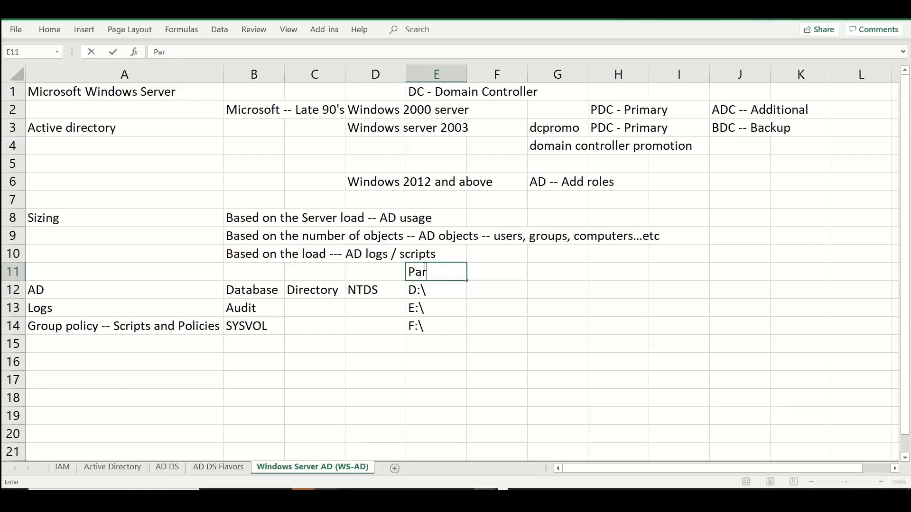
{"action": "type", "text": "tition"}
{"action": "left_click", "coordinate": [442, 386]}
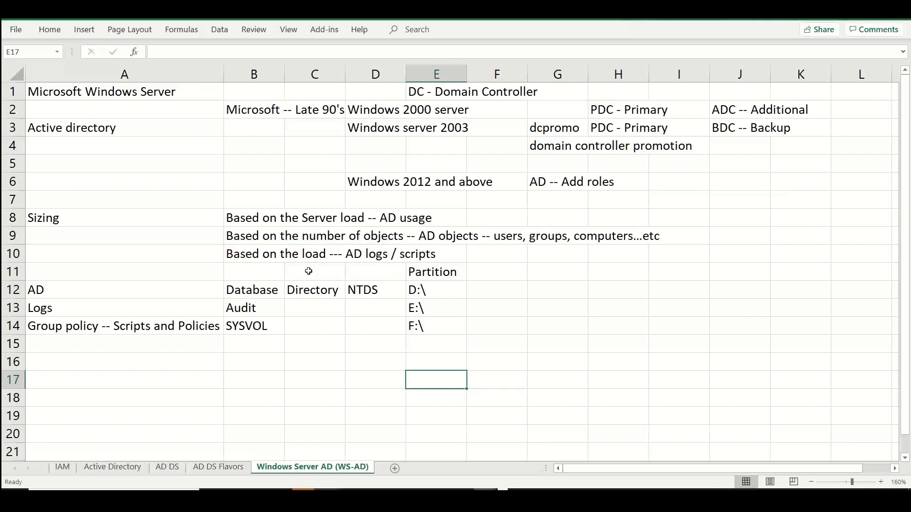
Switch to Remote Desktop Connection, sign in with a different account's user name and password, and accept the untrusted certificate
{"action": "key", "text": "alt+Tab"}
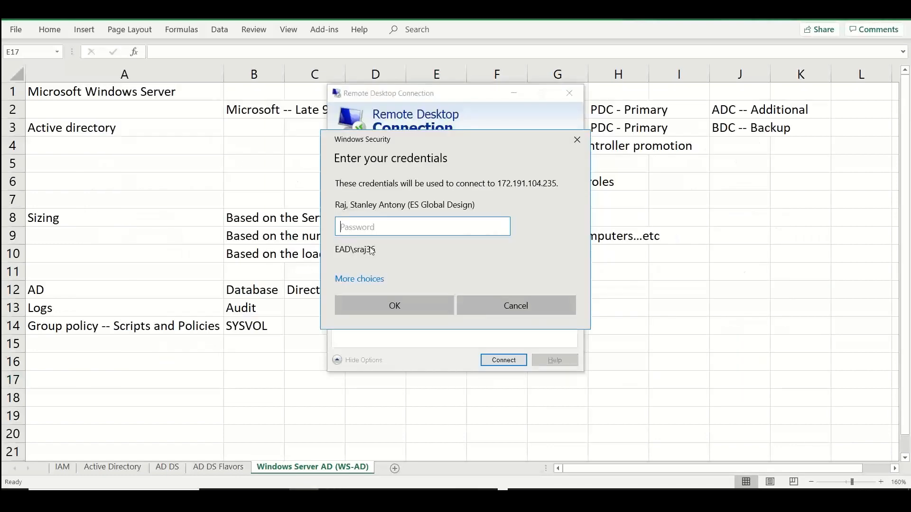
{"action": "left_click", "coordinate": [370, 279]}
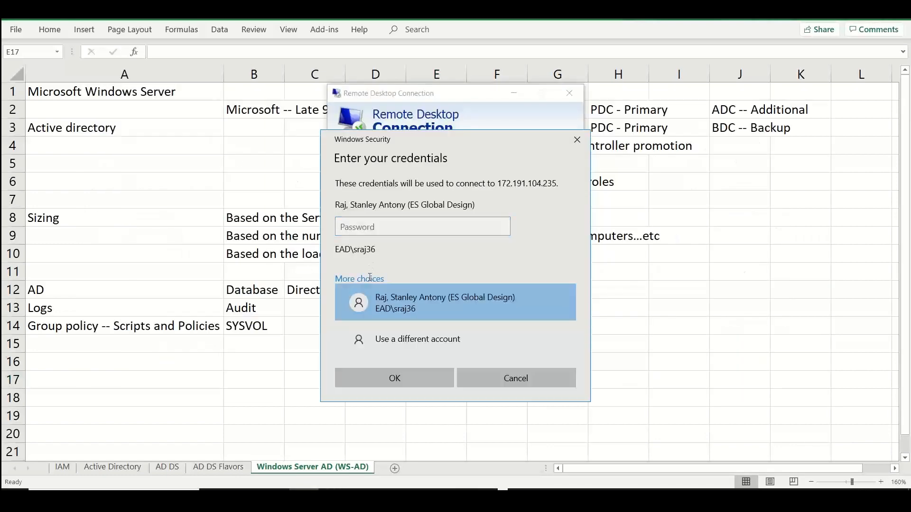
{"action": "left_click", "coordinate": [374, 343]}
{"action": "type", "text": "stan"}
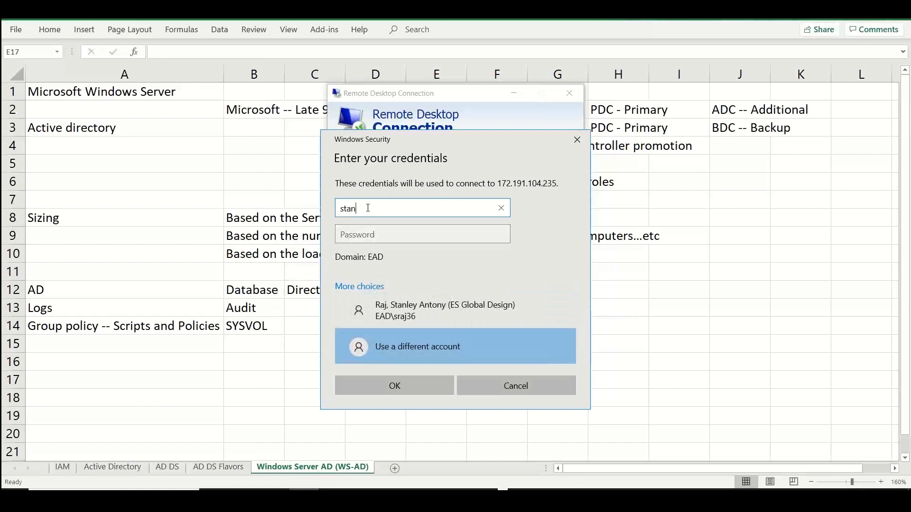
{"action": "key", "text": "Tab"}
{"action": "type", "text": "••••••••"}
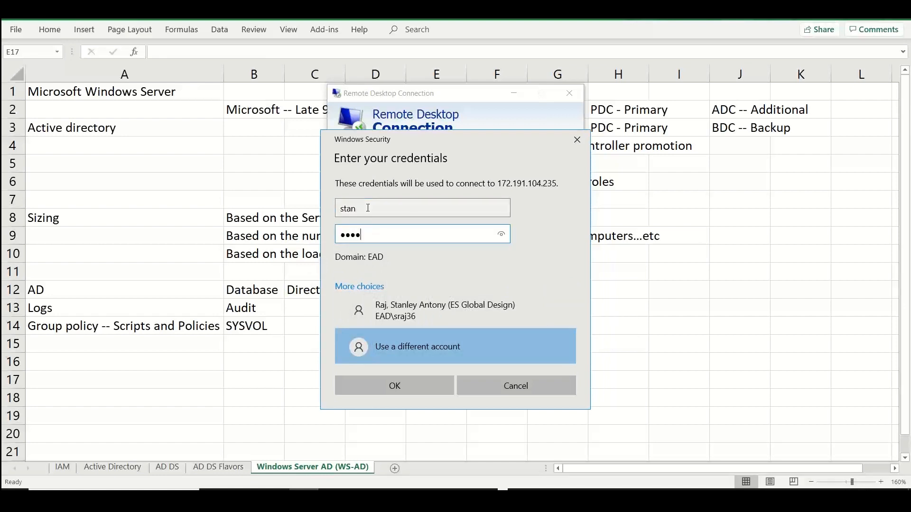
{"action": "type", "text": "••••"}
{"action": "key", "text": "Return"}
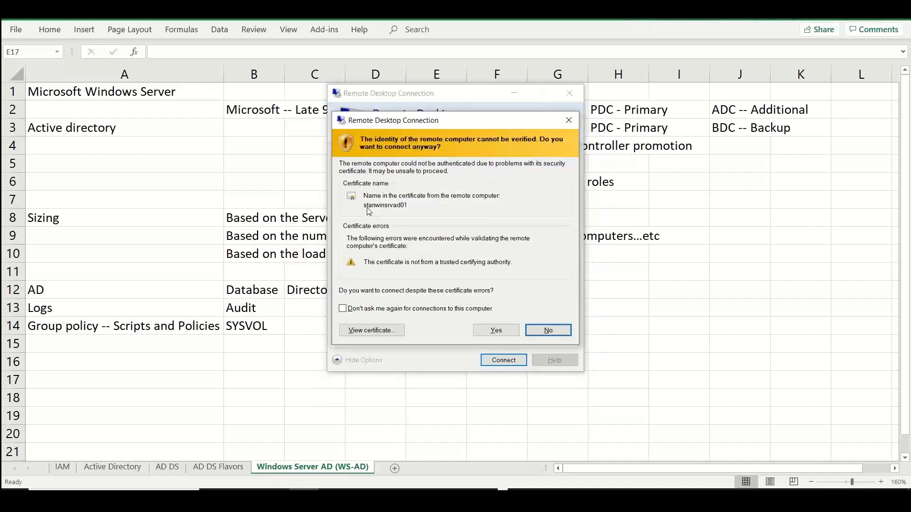
{"action": "left_click", "coordinate": [509, 329]}
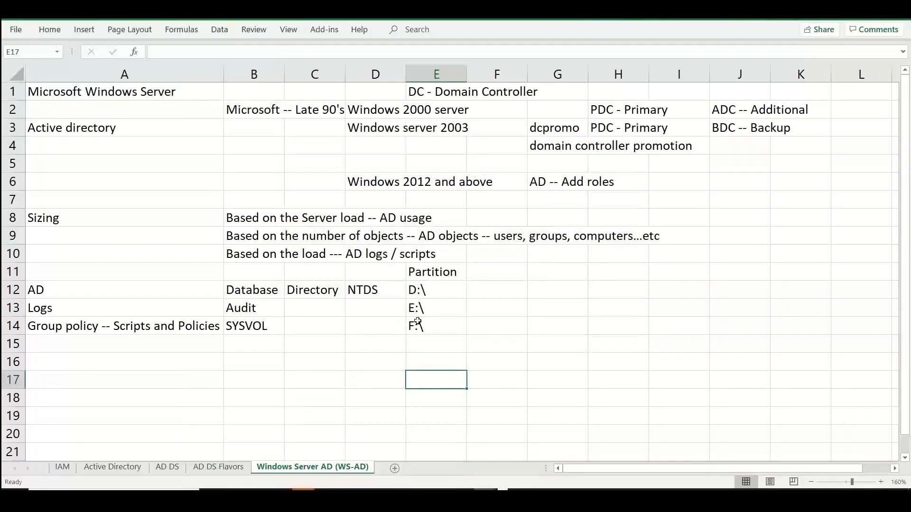
Center the drive letters in E12:E14 horizontally and vertically within their cells
{"action": "left_click_drag", "start_coordinate": [432, 288], "coordinate": [436, 325]}
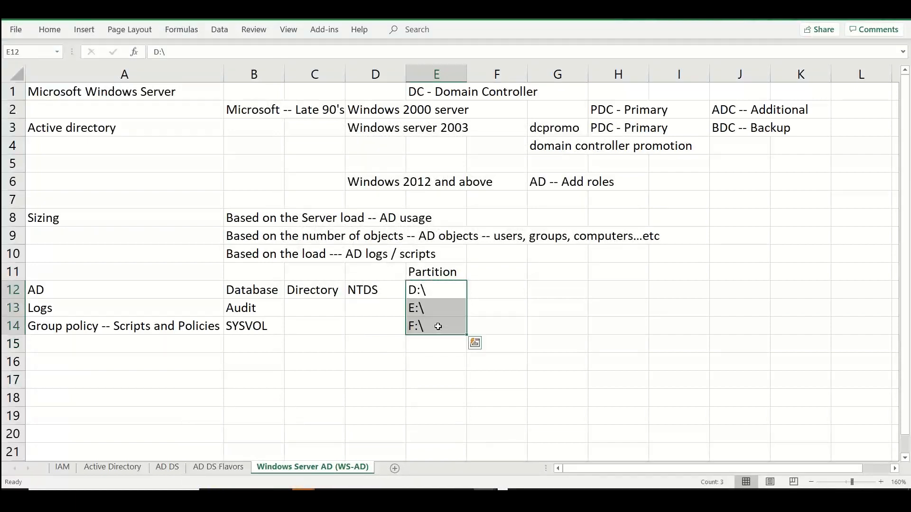
{"action": "left_click", "coordinate": [52, 30]}
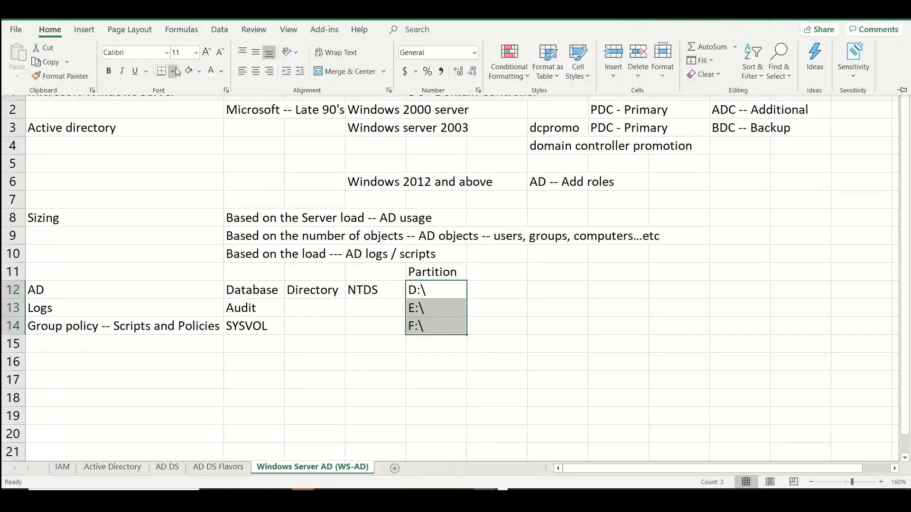
{"action": "left_click", "coordinate": [255, 71]}
{"action": "left_click", "coordinate": [257, 50]}
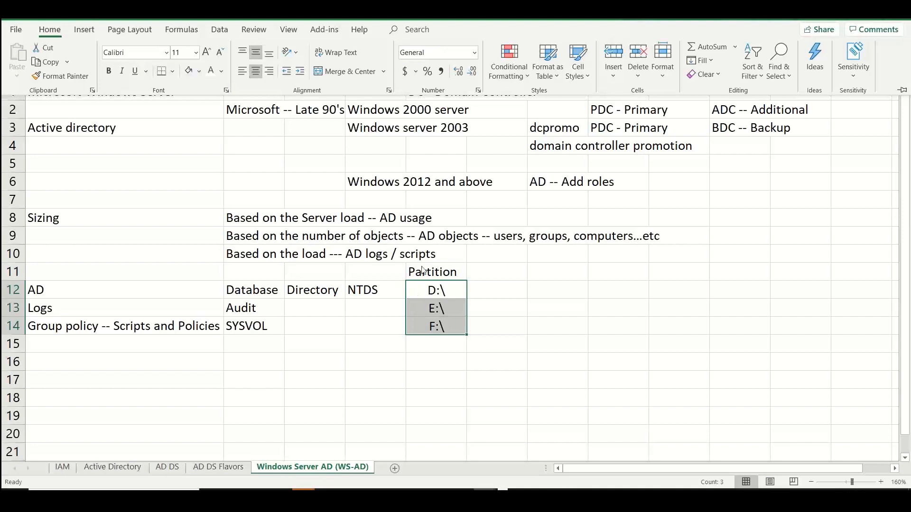
{"action": "left_click", "coordinate": [122, 267]}
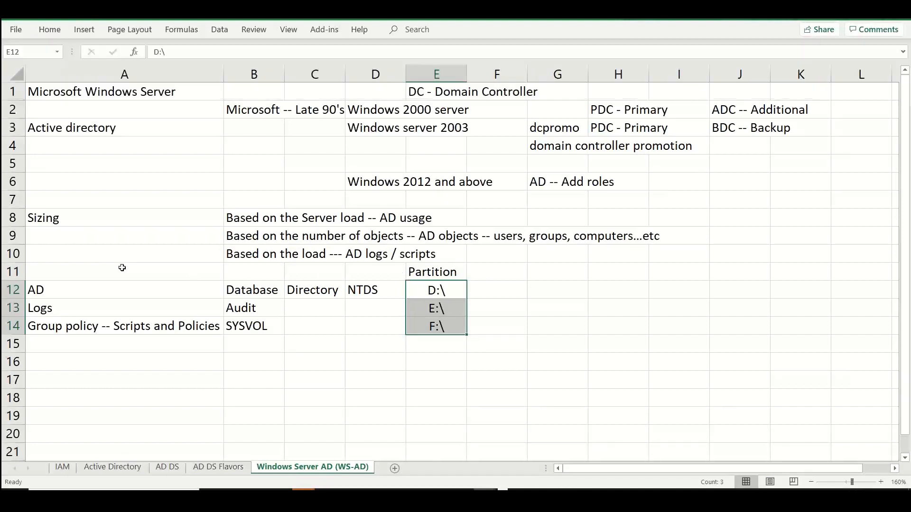
Merge and center A11:D11 and enter "Below contents should be stored on a non-system partition" in it
{"action": "left_click", "coordinate": [121, 269]}
{"action": "left_click_drag", "start_coordinate": [255, 281], "coordinate": [374, 272]}
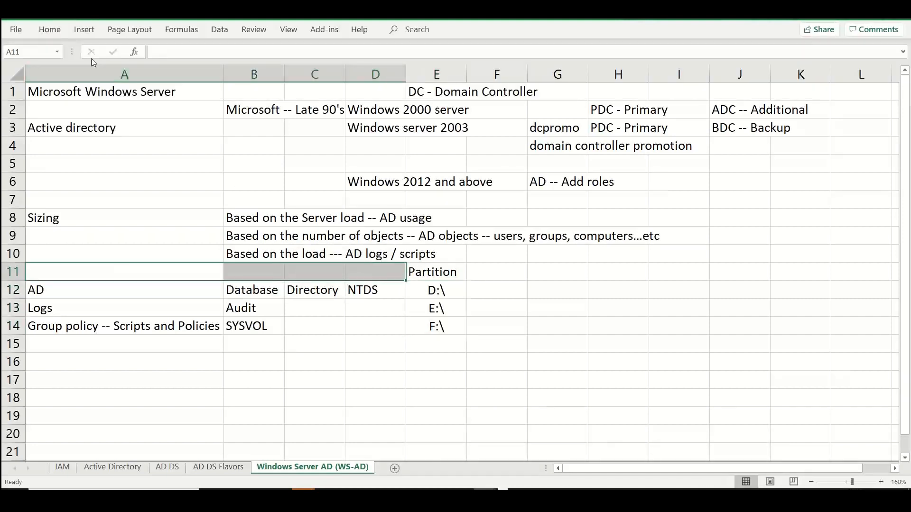
{"action": "left_click", "coordinate": [48, 29]}
{"action": "left_click", "coordinate": [342, 74]}
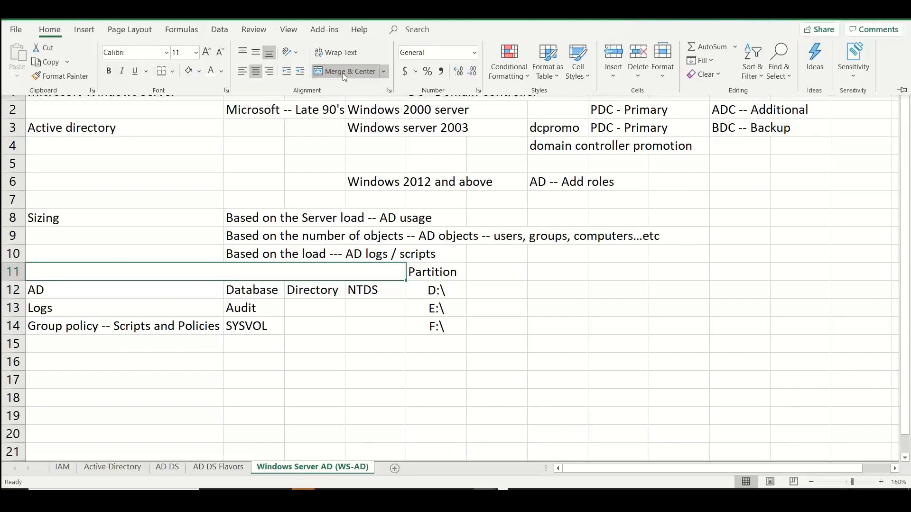
{"action": "type", "text": "Below n"}
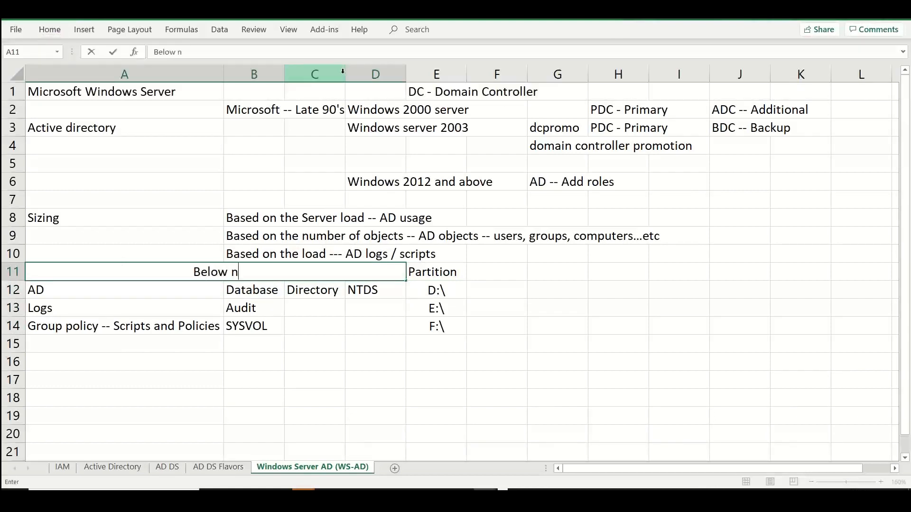
{"action": "key", "text": "BackSpace"}
{"action": "type", "text": "conta"}
{"action": "key", "text": "BackSpace"}
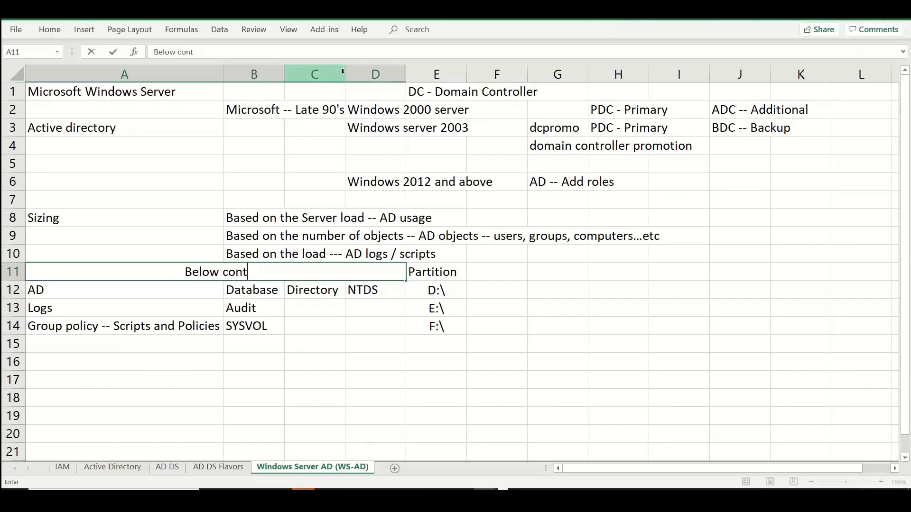
{"action": "type", "text": "ents should be stor"}
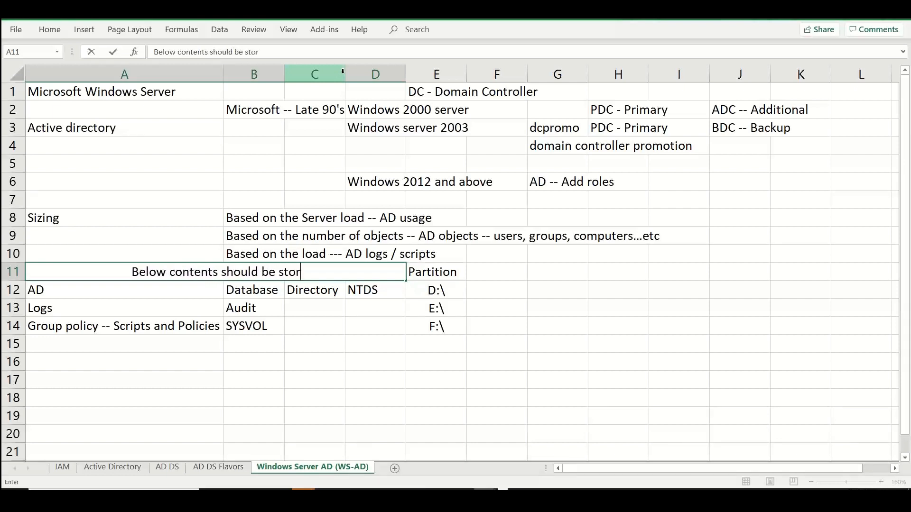
{"action": "type", "text": "ed on a non-"}
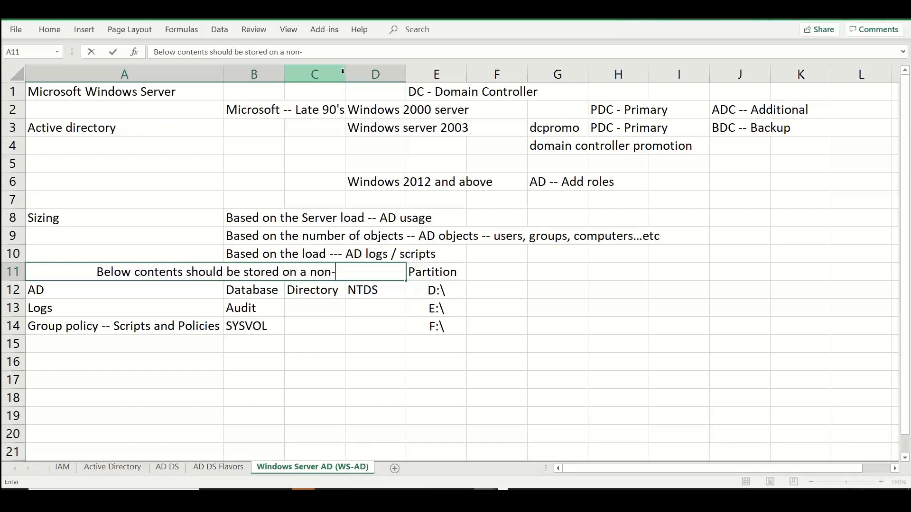
{"action": "type", "text": "system vol"}
{"action": "key", "text": "BackSpace"}
{"action": "key", "text": "BackSpace"}
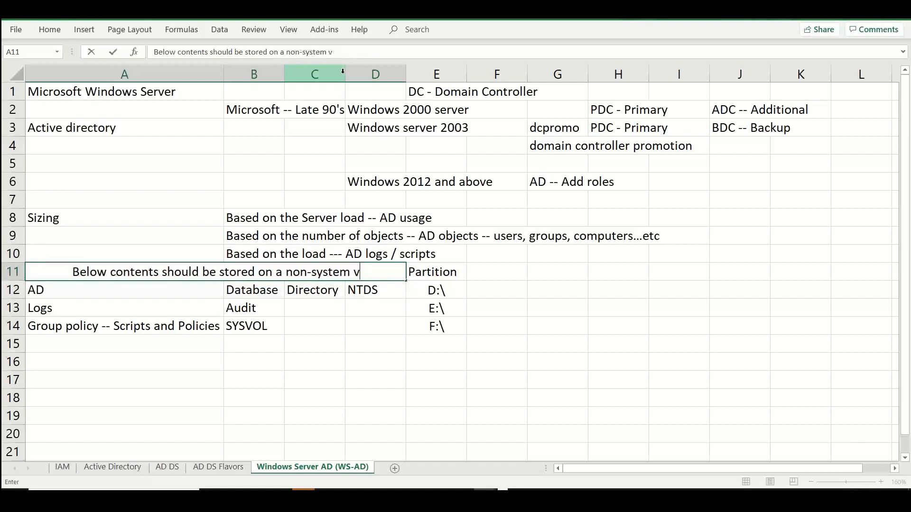
{"action": "key", "text": "BackSpace"}
{"action": "type", "text": "partition"}
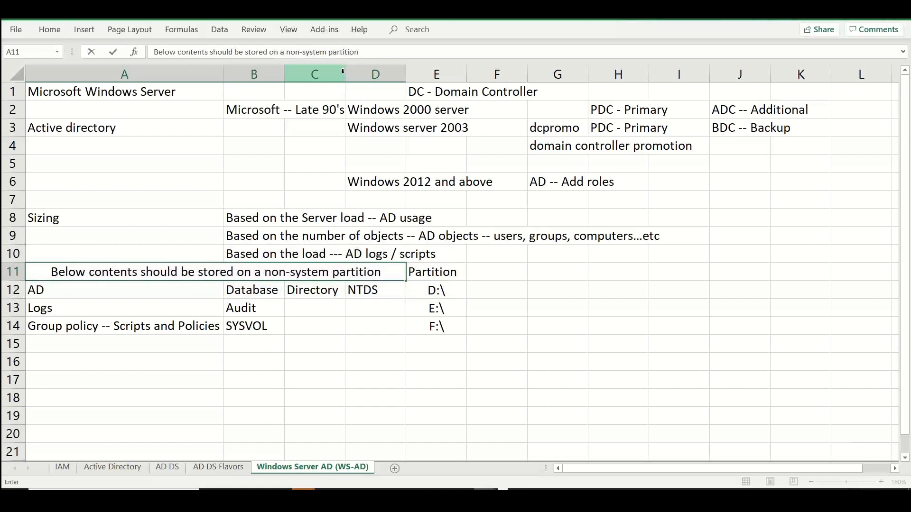
{"action": "left_click", "coordinate": [423, 350]}
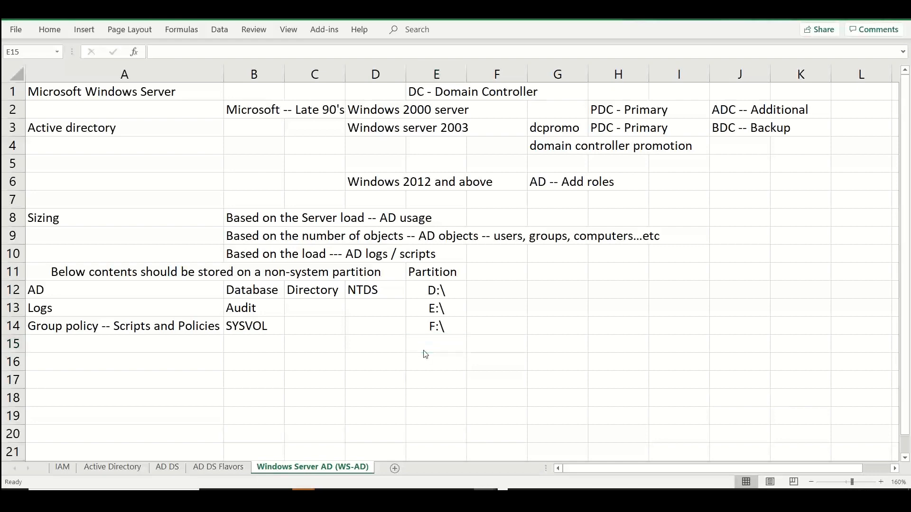
Switch to the remote server session and dismiss the Windows Admin Center and Azure Arc notice in Server Manager
{"action": "key", "text": "alt+Tab"}
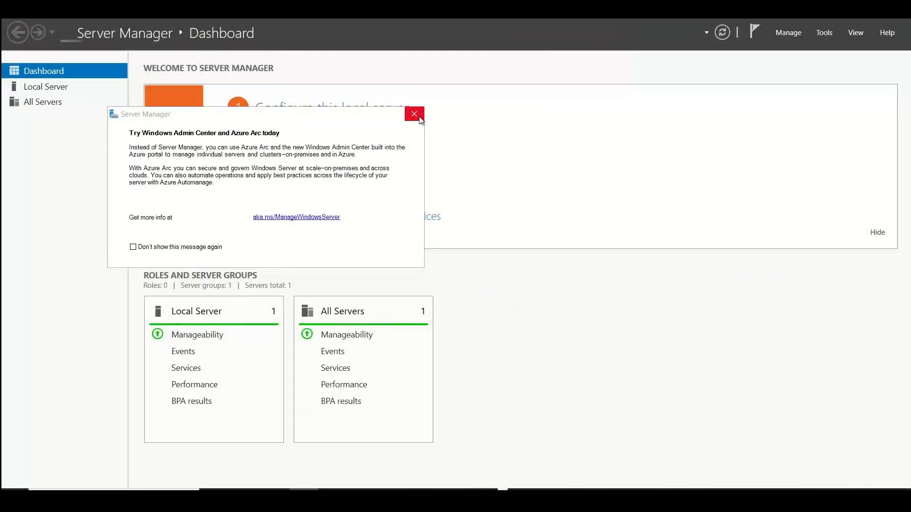
{"action": "left_click", "coordinate": [414, 115]}
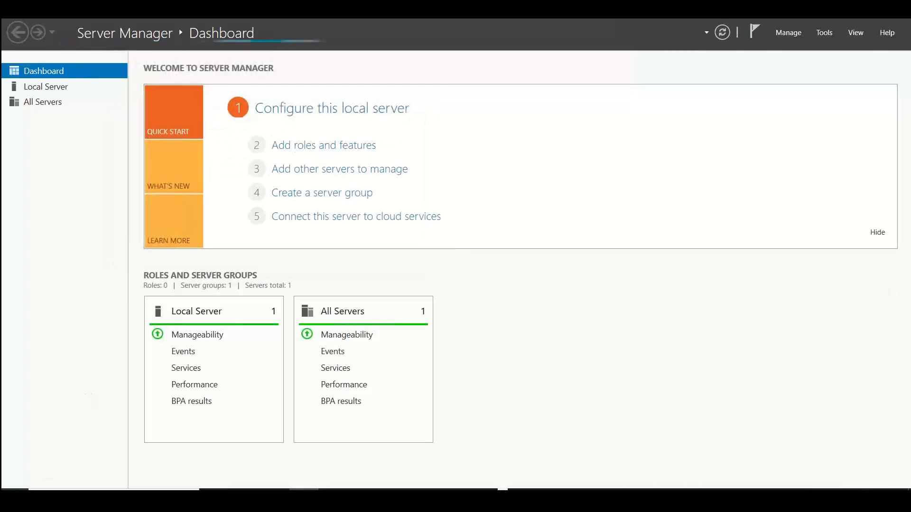
Try to launch domain controller promotion on the server by running dcpromo twice, and close the Run dialog
{"action": "right_click", "coordinate": [16, 497]}
{"action": "left_click", "coordinate": [42, 438]}
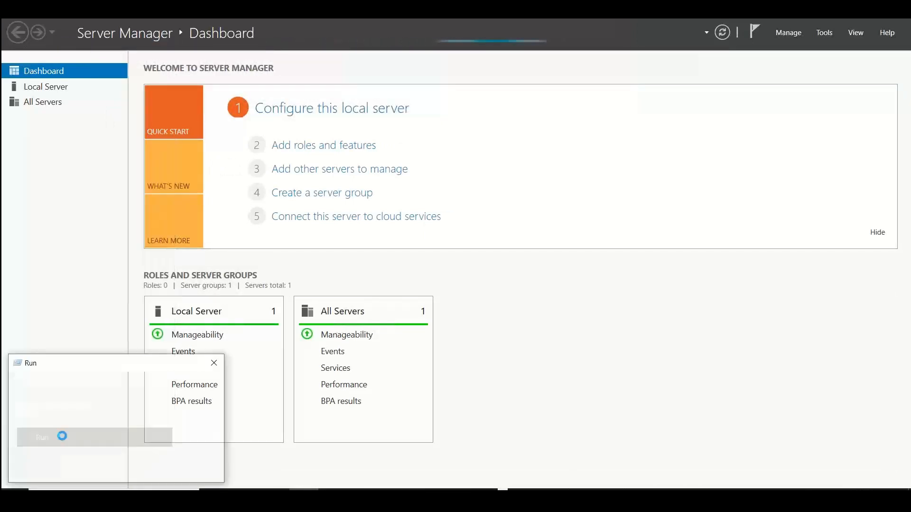
{"action": "type", "text": "dcpromo"}
{"action": "key", "text": "Return"}
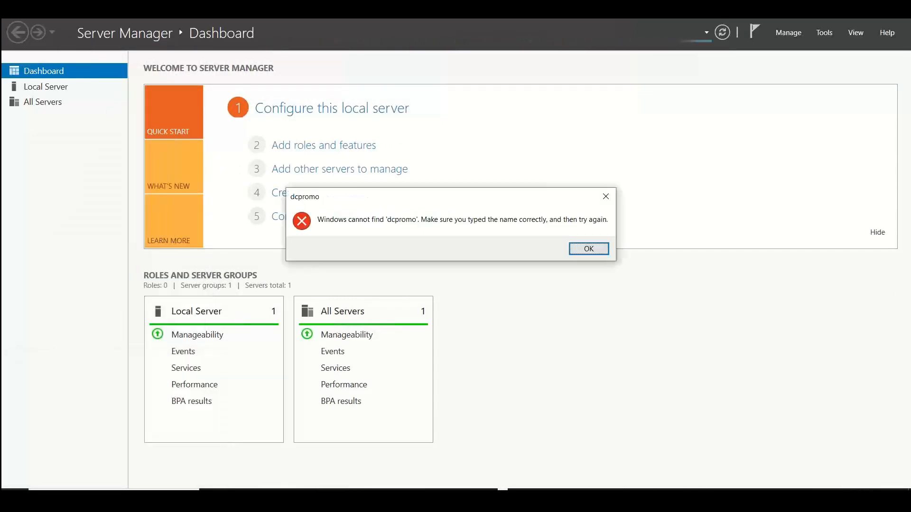
{"action": "left_click", "coordinate": [580, 251]}
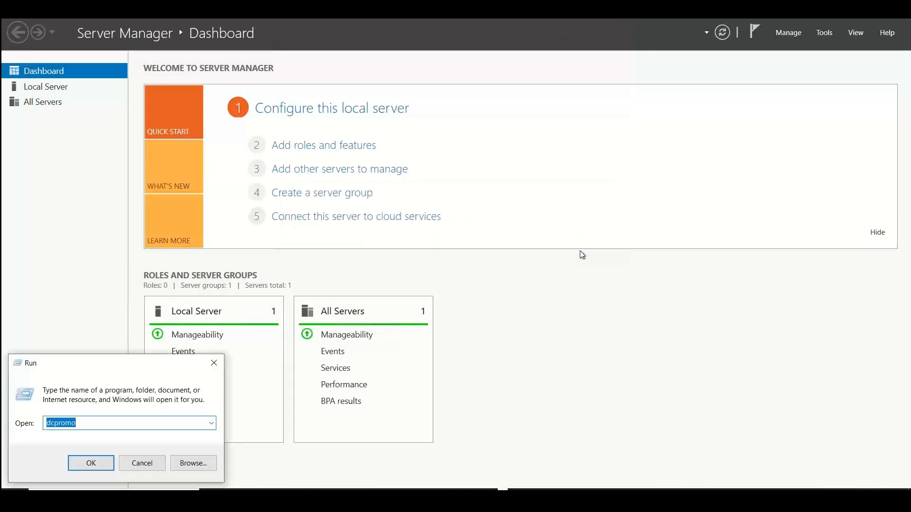
{"action": "key", "text": "Return"}
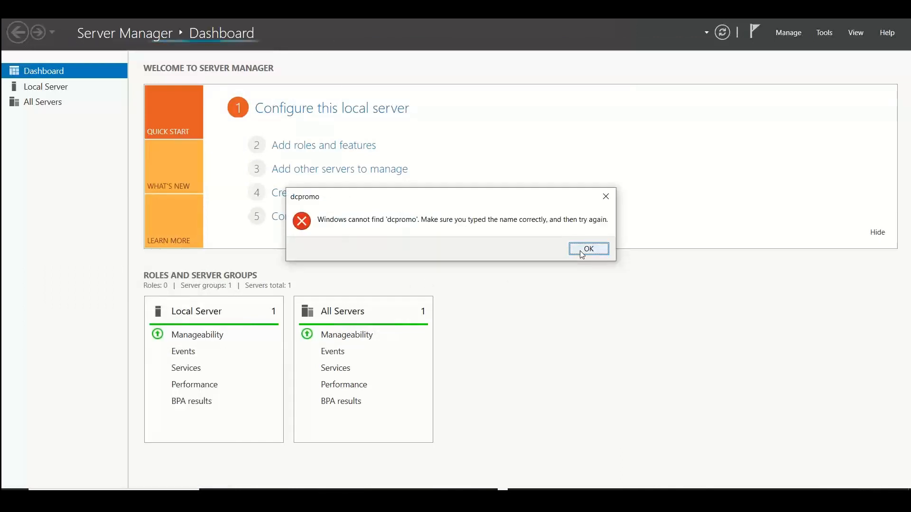
{"action": "left_click", "coordinate": [581, 251]}
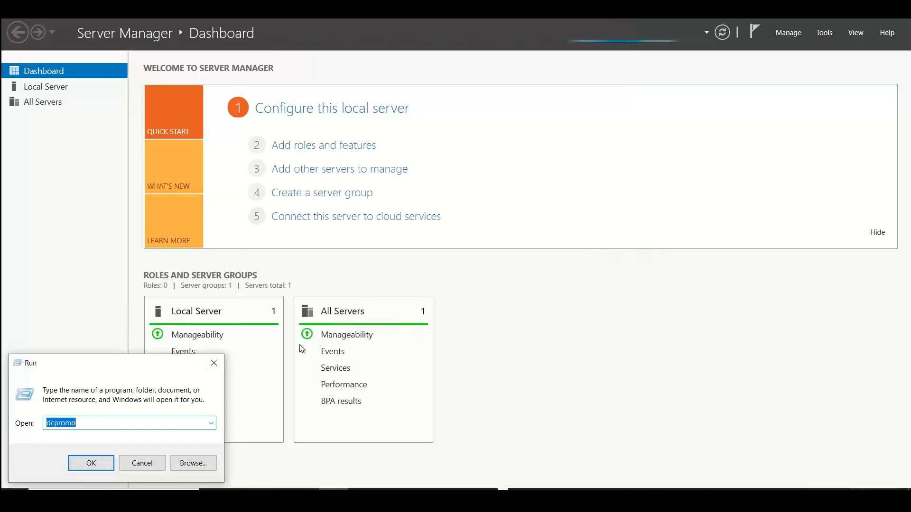
{"action": "left_click", "coordinate": [214, 363]}
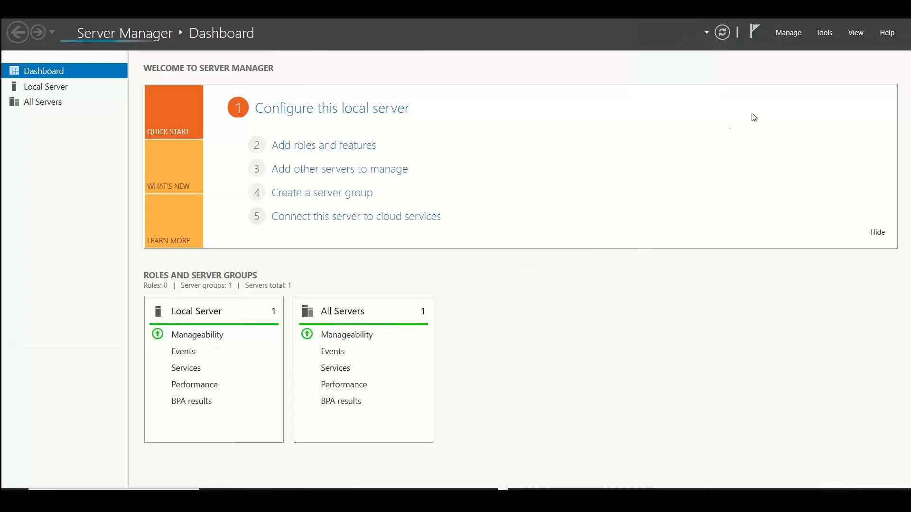
{"action": "left_click", "coordinate": [796, 35]}
{"action": "left_click", "coordinate": [796, 35]}
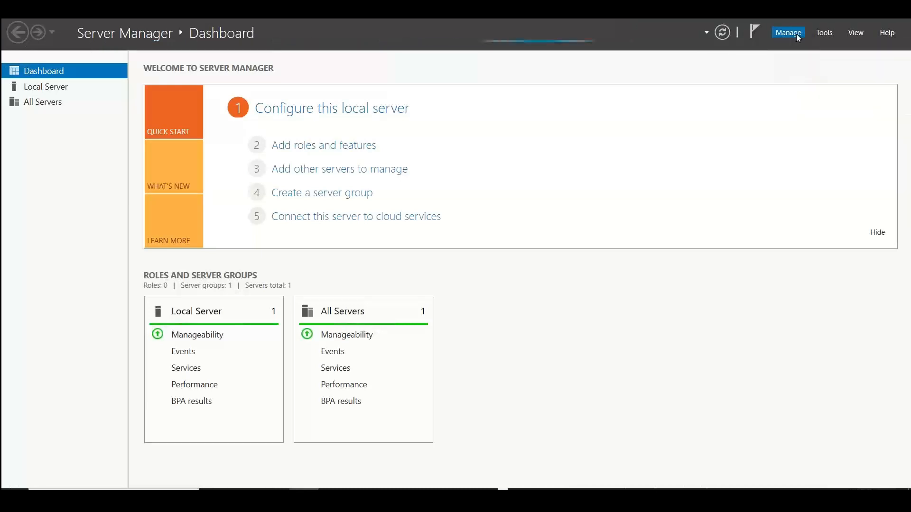
{"action": "left_click", "coordinate": [795, 37]}
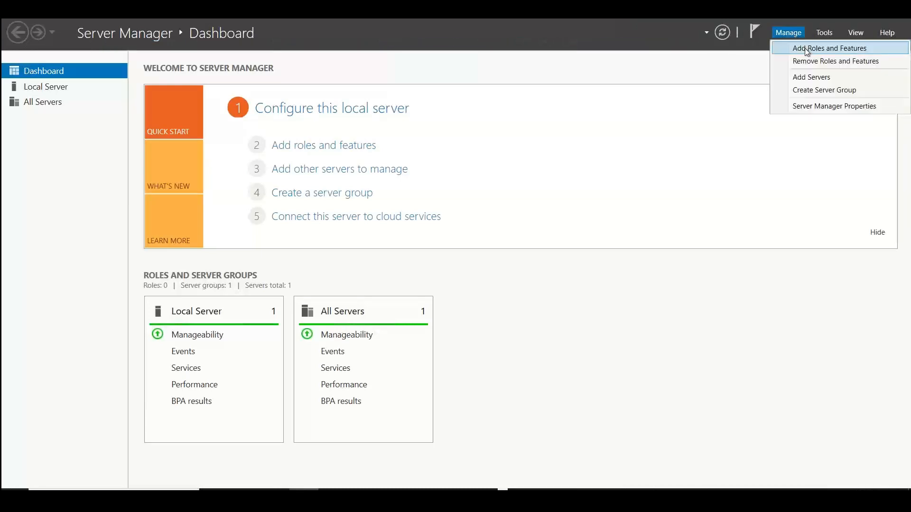
Open the firewall settings from the local server's properties and turn off Windows Defender Firewall for the domain network
{"action": "left_click", "coordinate": [74, 87]}
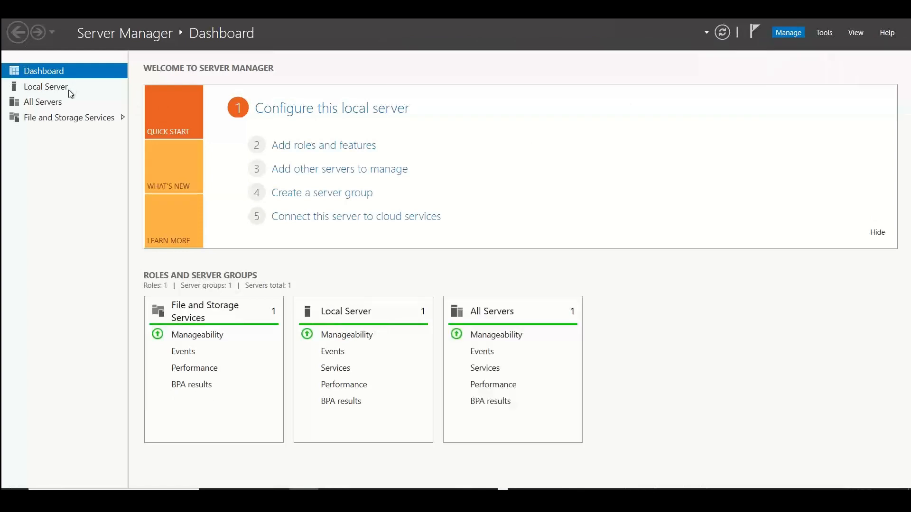
{"action": "left_click", "coordinate": [74, 88]}
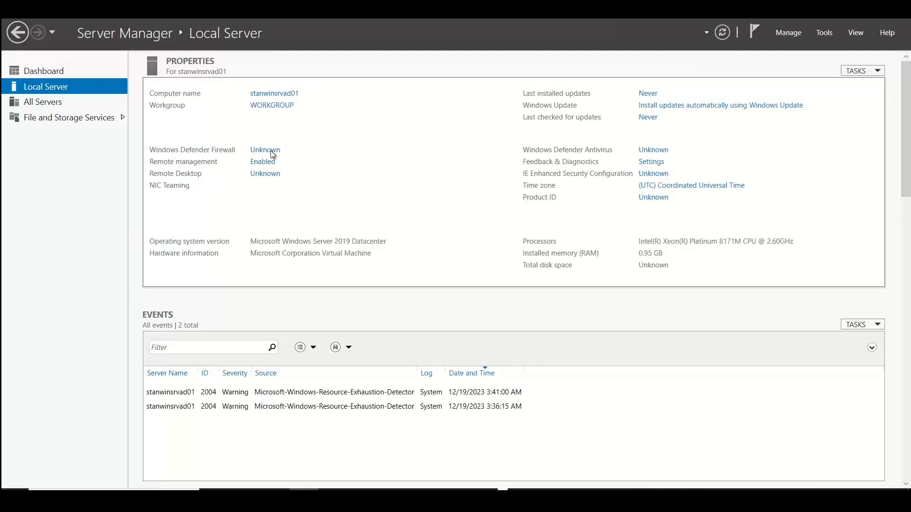
{"action": "left_click", "coordinate": [270, 155]}
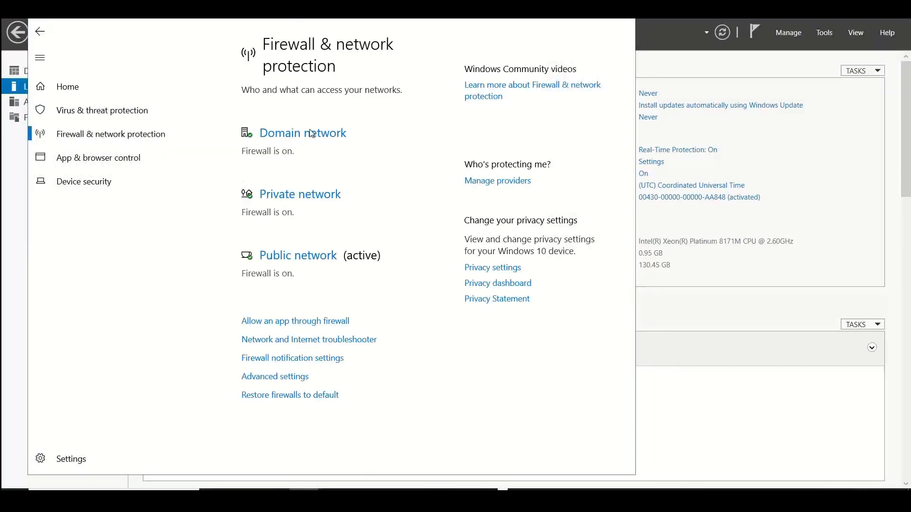
{"action": "left_click", "coordinate": [311, 133]}
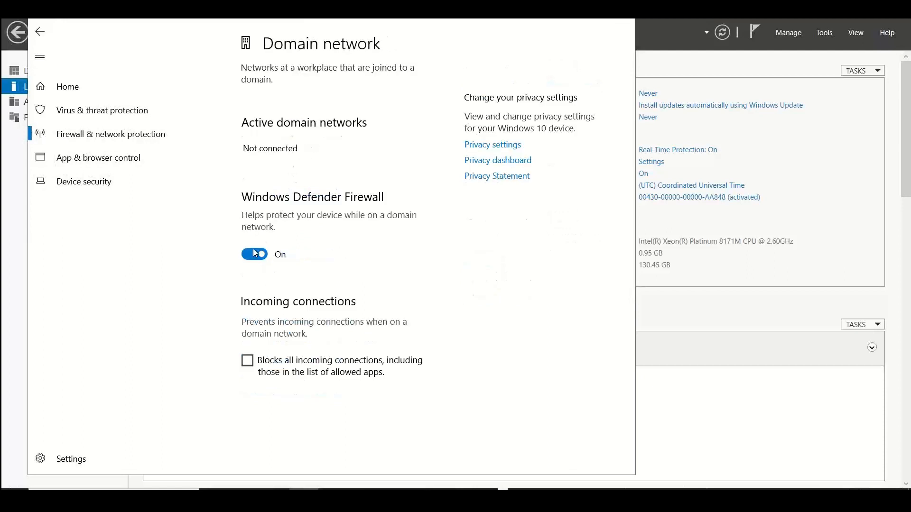
{"action": "left_click", "coordinate": [255, 254]}
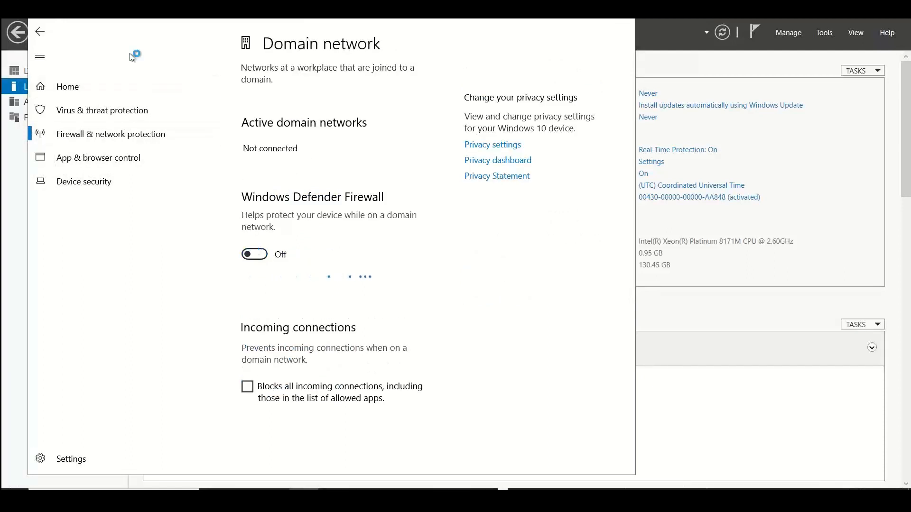
{"action": "key", "text": "alt+Left"}
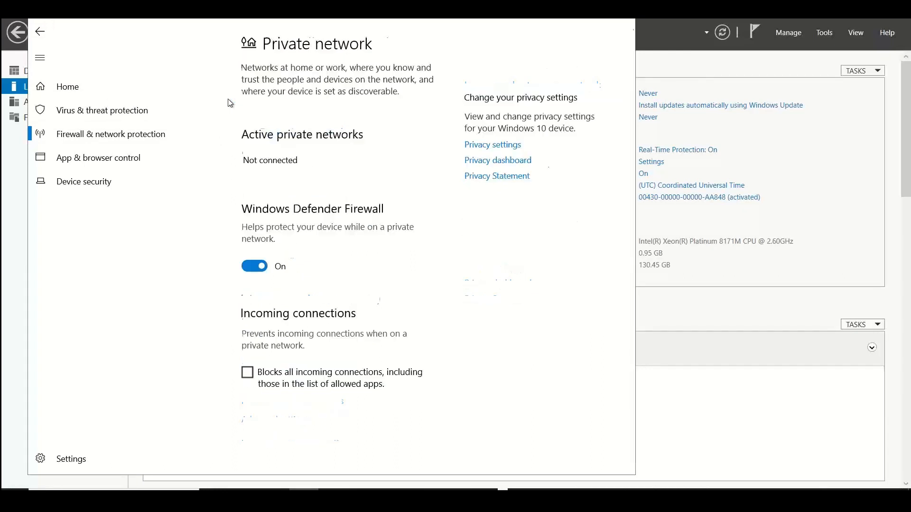
Turn off Windows Defender Firewall for the private and public networks, and close the firewall settings
{"action": "left_click", "coordinate": [261, 267]}
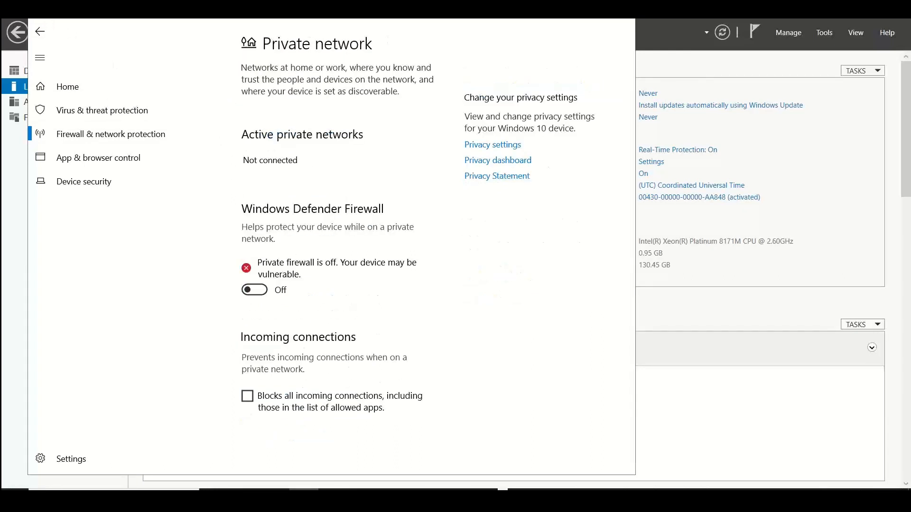
{"action": "key", "text": "alt+Left"}
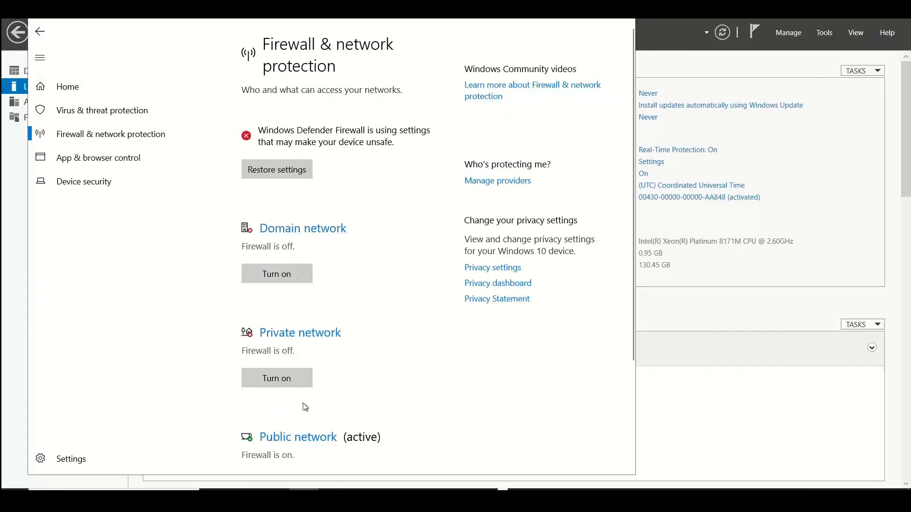
{"action": "left_click", "coordinate": [316, 437]}
{"action": "left_click", "coordinate": [254, 267]}
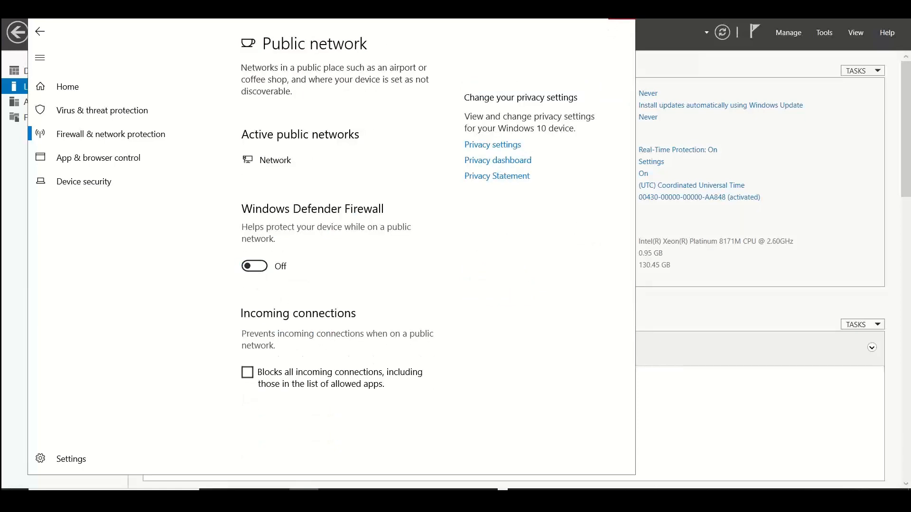
{"action": "left_click", "coordinate": [622, 13]}
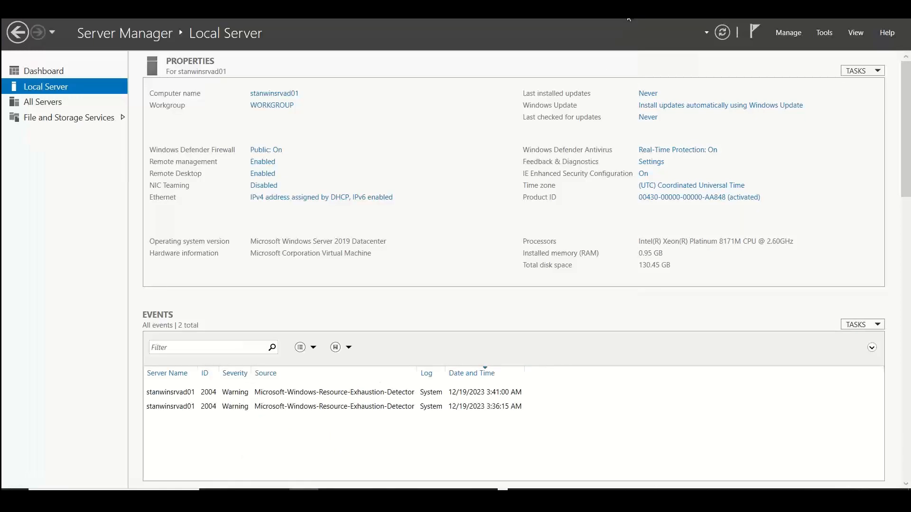
Set IE Enhanced Security Configuration to Off for both Administrators and Users on the local server
{"action": "left_click", "coordinate": [644, 174]}
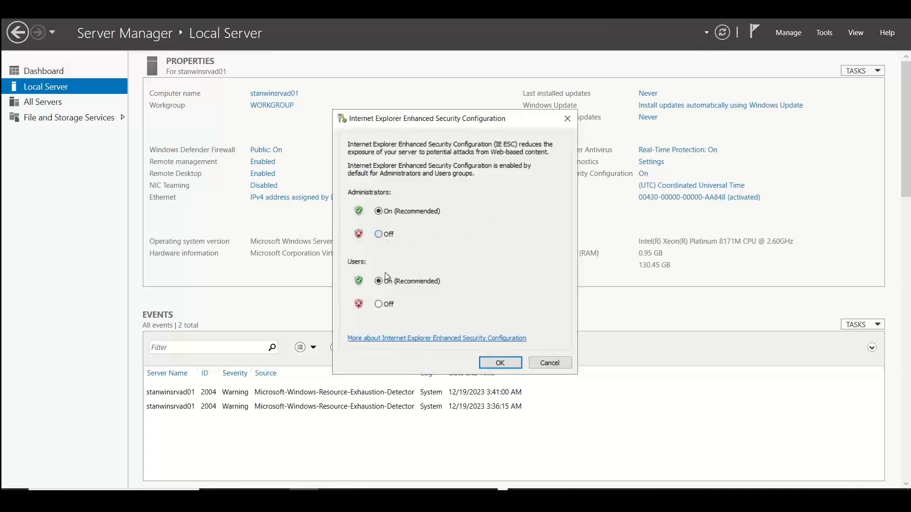
{"action": "left_click", "coordinate": [378, 234]}
{"action": "left_click", "coordinate": [390, 304]}
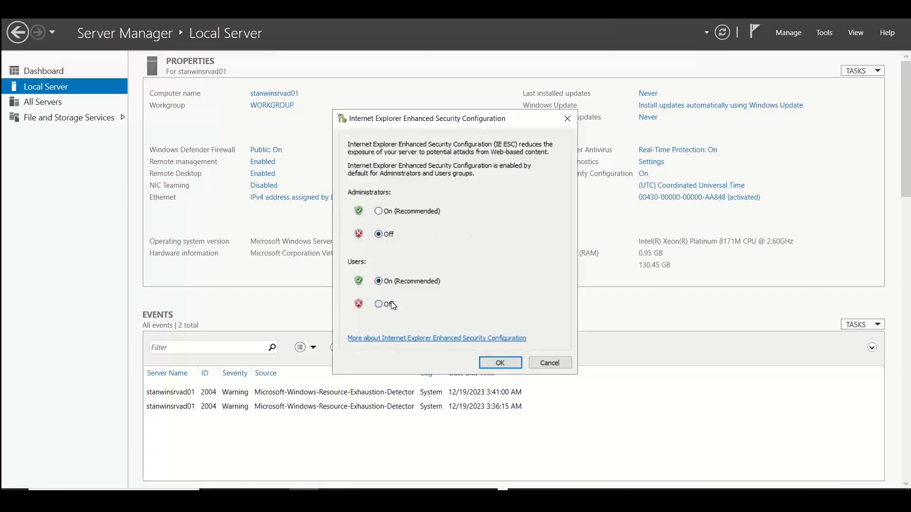
{"action": "left_click", "coordinate": [504, 363]}
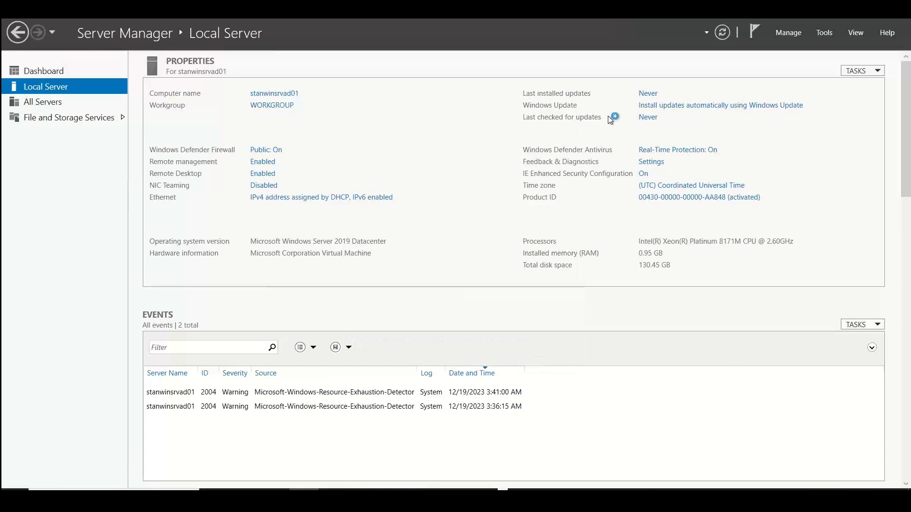
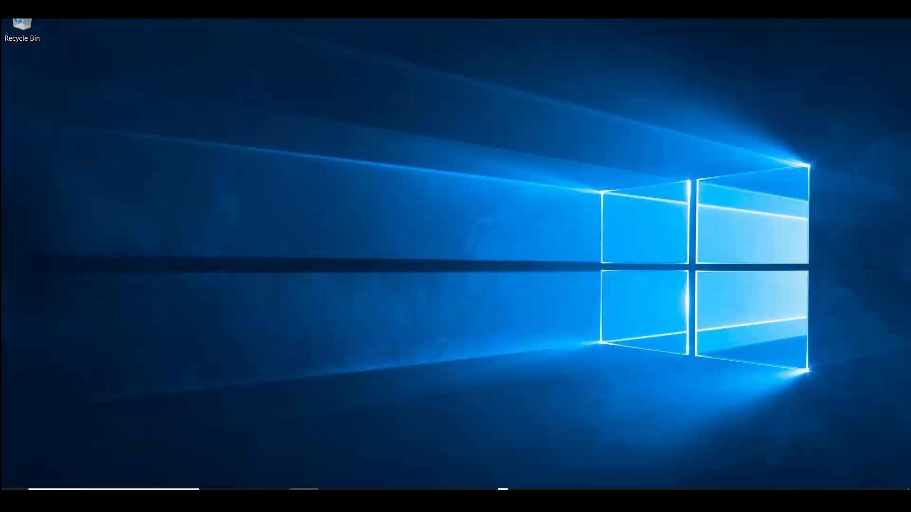
{"action": "key", "text": "super+d"}
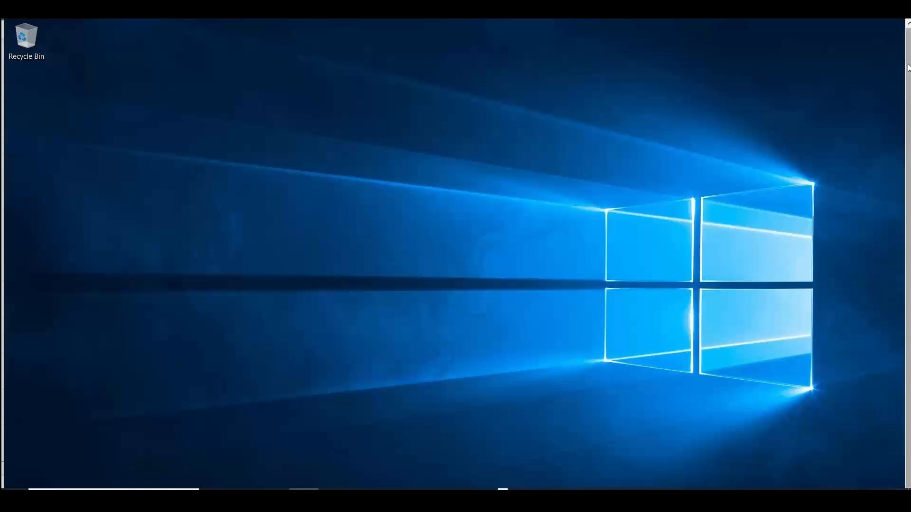
{"action": "left_click_drag", "start_coordinate": [907, 70], "coordinate": [907, 85]}
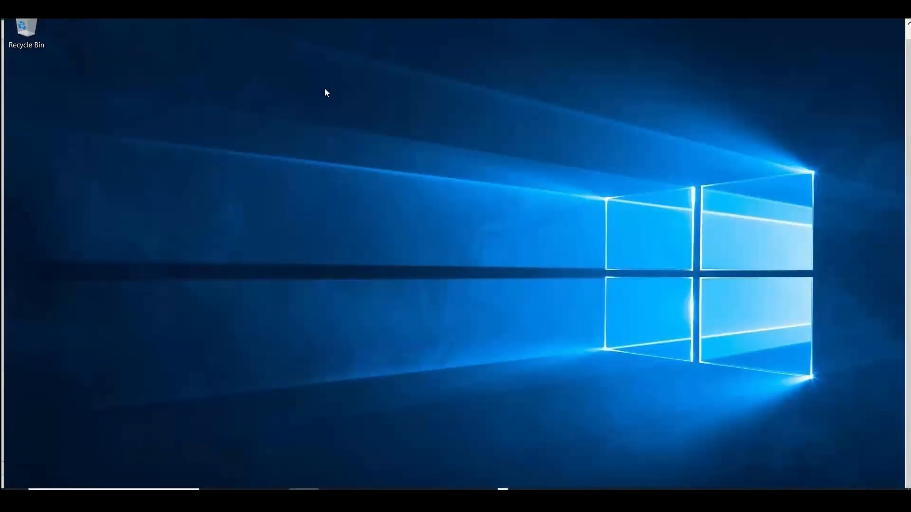
{"action": "key", "text": "super+e"}
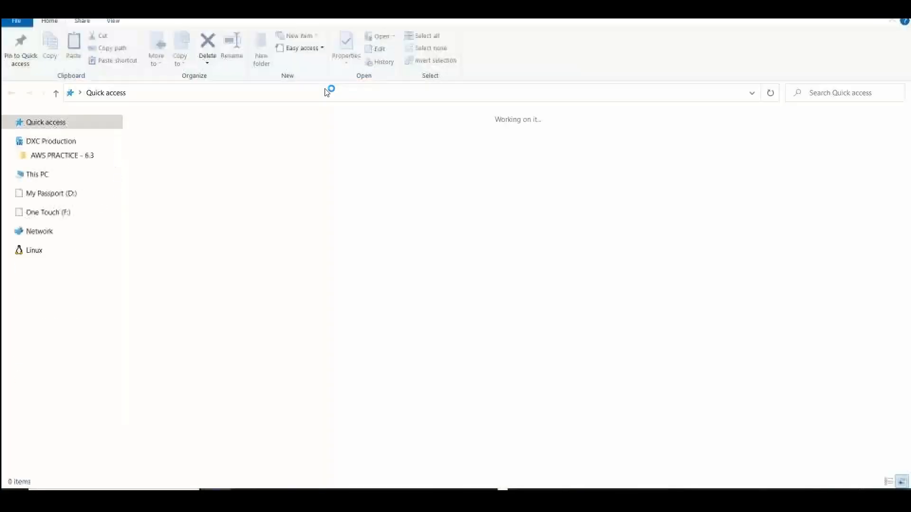
{"action": "left_click", "coordinate": [898, 9]}
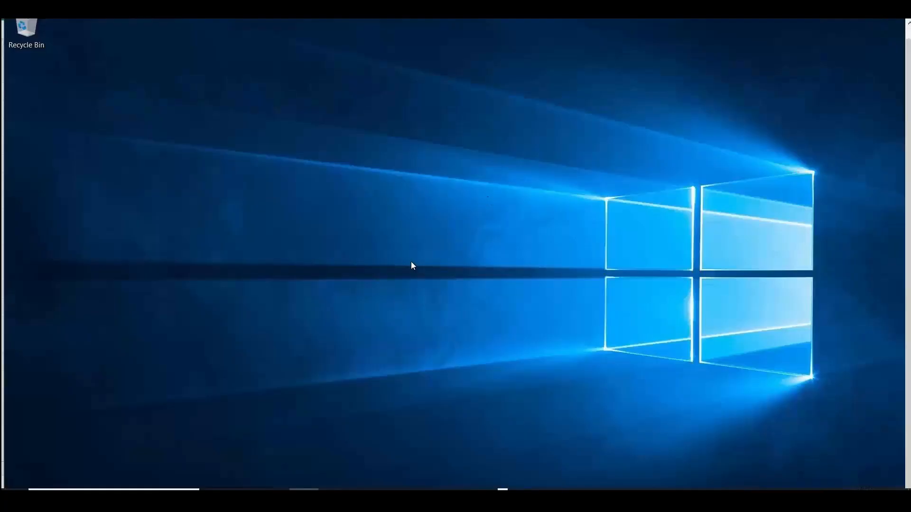
Open the Recycle Bin on the server's desktop, launch explorer from its path, and close the Recycle Bin window
{"action": "double_click", "coordinate": [39, 39]}
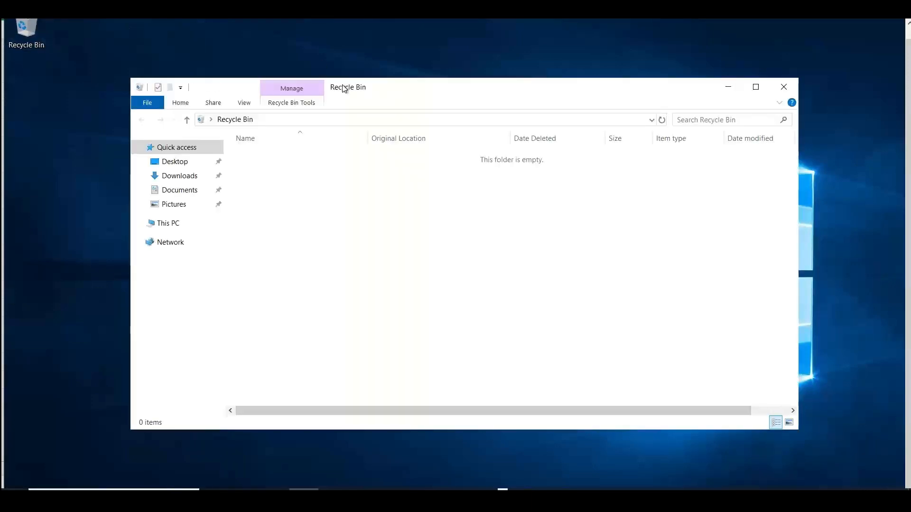
{"action": "left_click", "coordinate": [274, 124]}
{"action": "type", "text": "ex"}
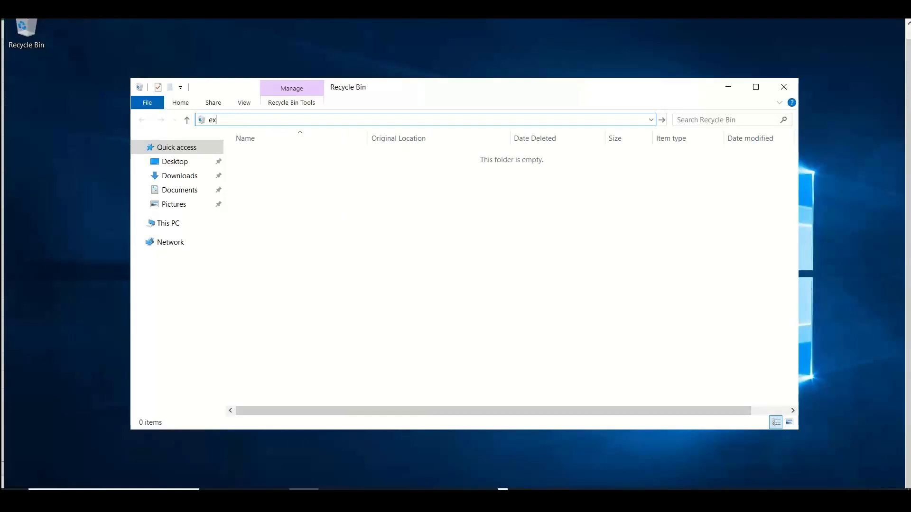
{"action": "type", "text": "plorer"}
{"action": "key", "text": "Return"}
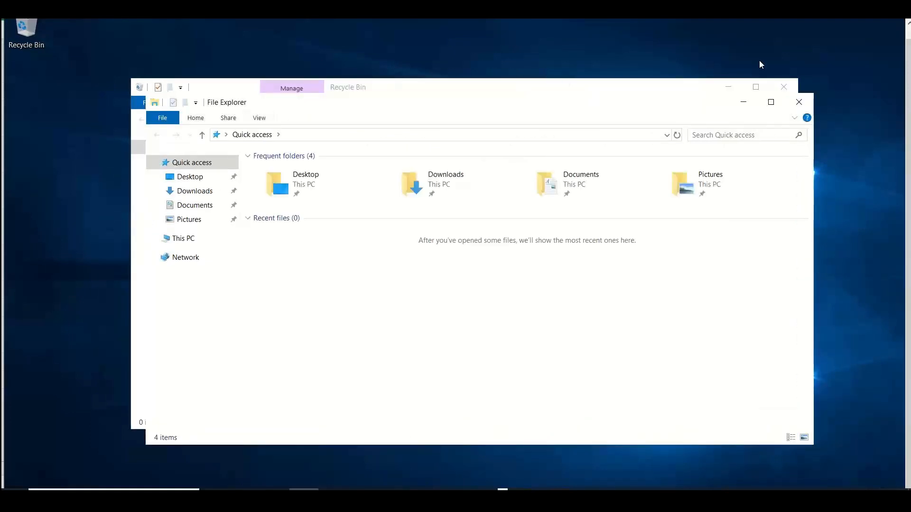
{"action": "left_click", "coordinate": [784, 87]}
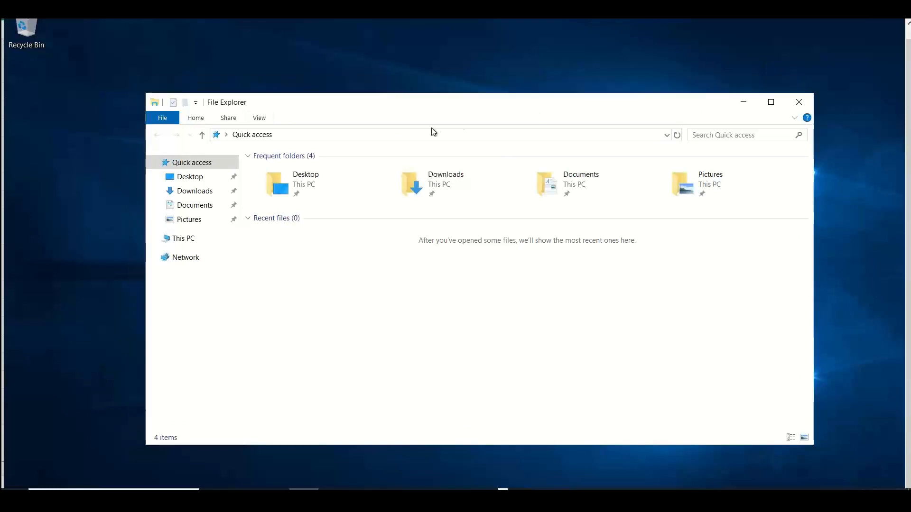
Launch cmd from the File Explorer path, run ServerManager in it, and dismiss the Windows Admin Center and Azure Arc message
{"action": "left_click", "coordinate": [406, 136]}
{"action": "type", "text": "cmd"}
{"action": "key", "text": "Return"}
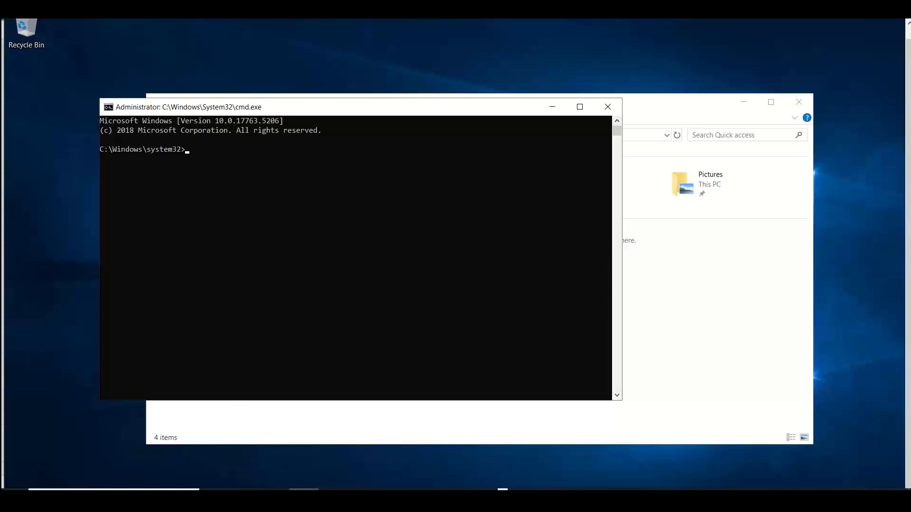
{"action": "type", "text": "ServerManager"}
{"action": "key", "text": "Return"}
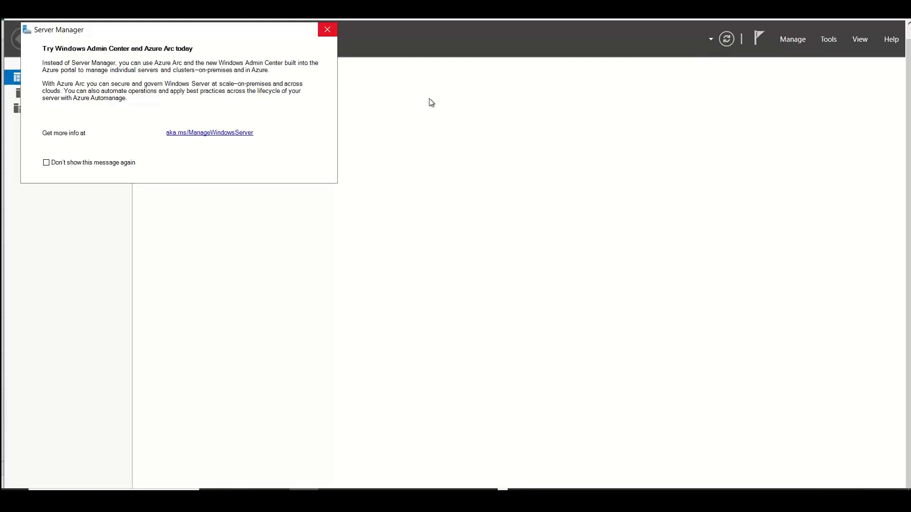
{"action": "left_click", "coordinate": [326, 28]}
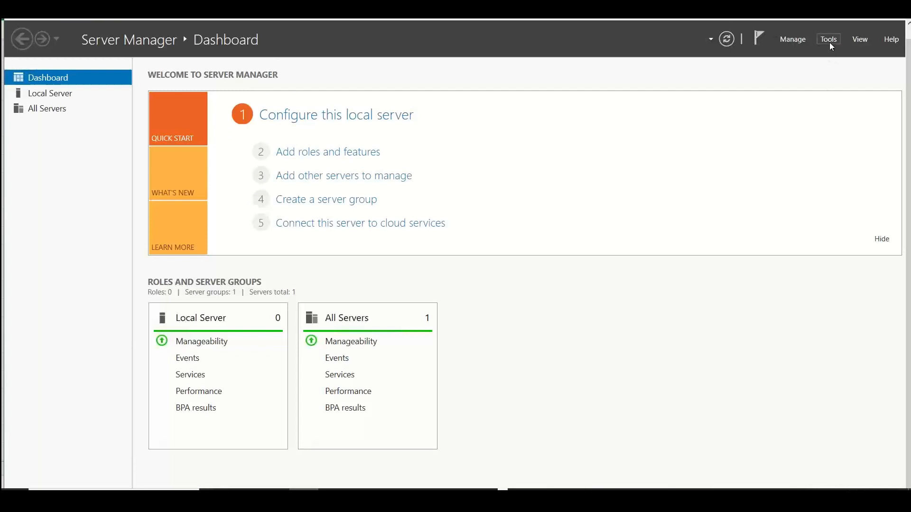
Try twice to start adding roles and features from the dashboard, closing the notice each time
{"action": "left_click", "coordinate": [326, 153]}
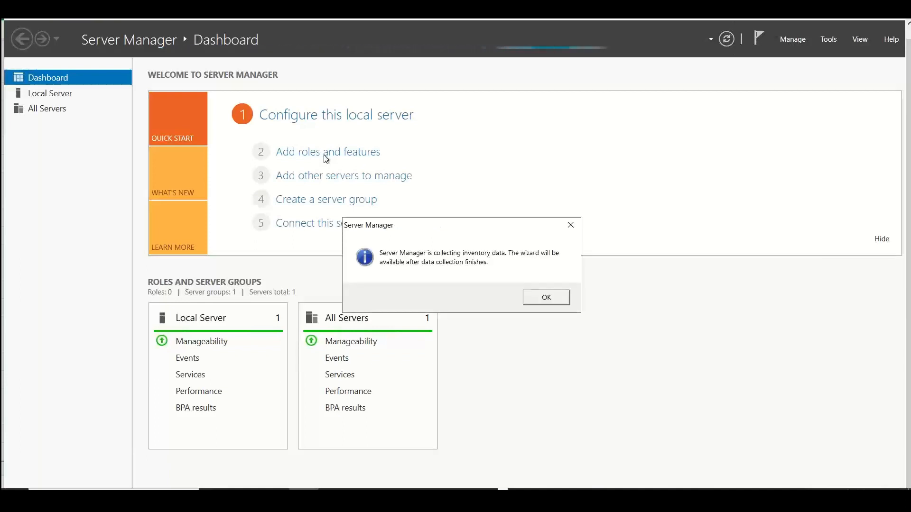
{"action": "left_click", "coordinate": [571, 225]}
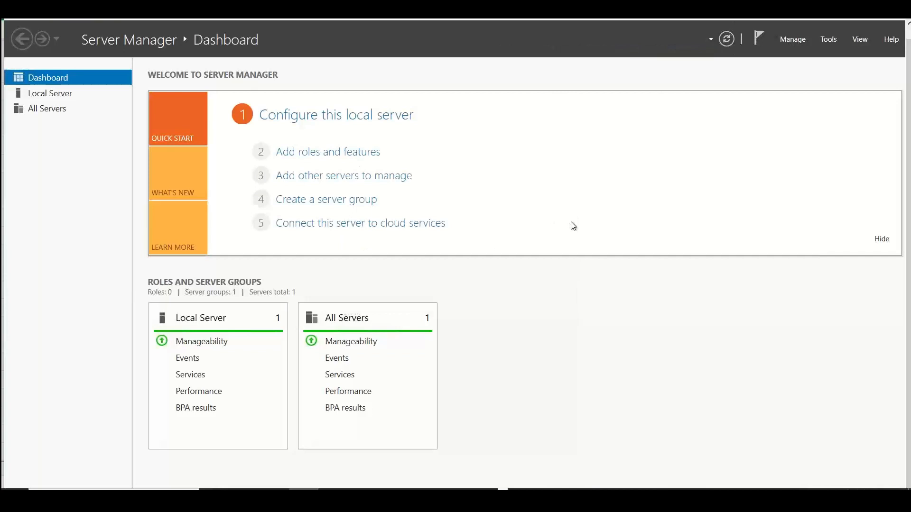
{"action": "left_click", "coordinate": [329, 152]}
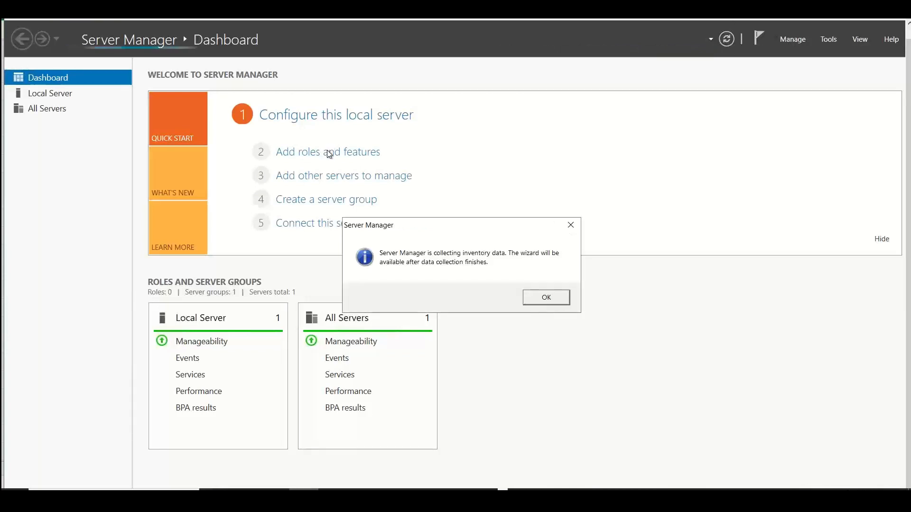
{"action": "left_click", "coordinate": [570, 225]}
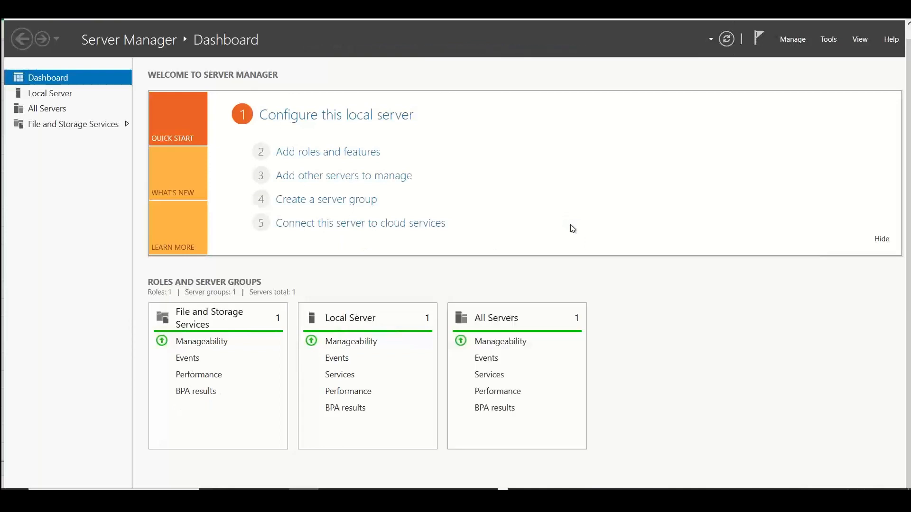
Start adding roles and features as a role-based installation on stanwinsrvad01, and select the Active Directory Domain Services role
{"action": "left_click", "coordinate": [335, 154]}
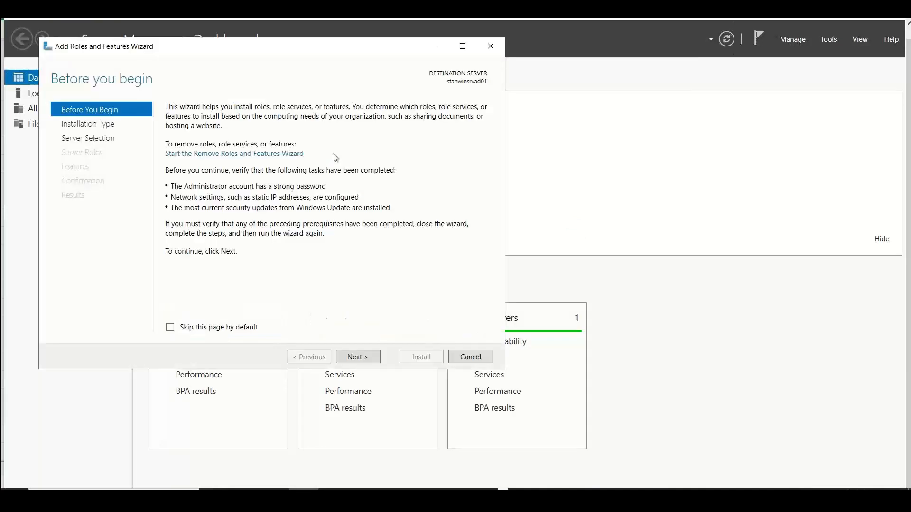
{"action": "left_click", "coordinate": [359, 358]}
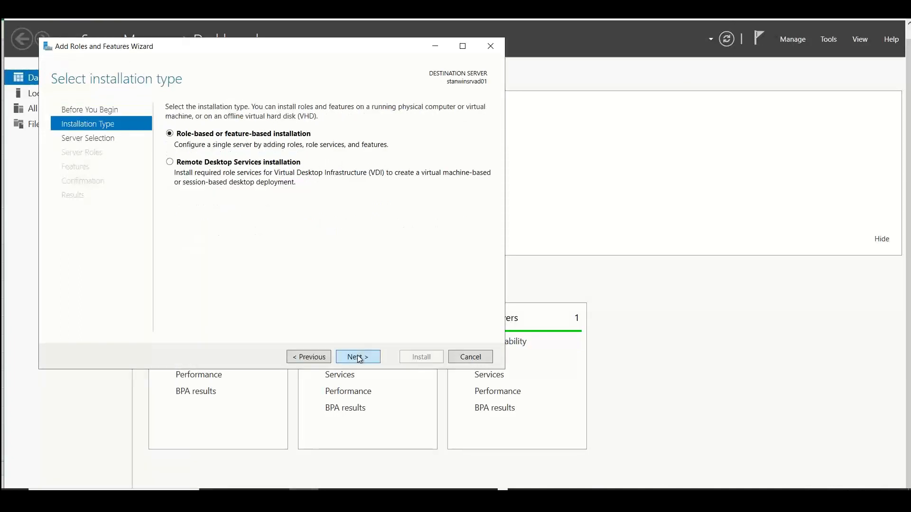
{"action": "left_click", "coordinate": [358, 357]}
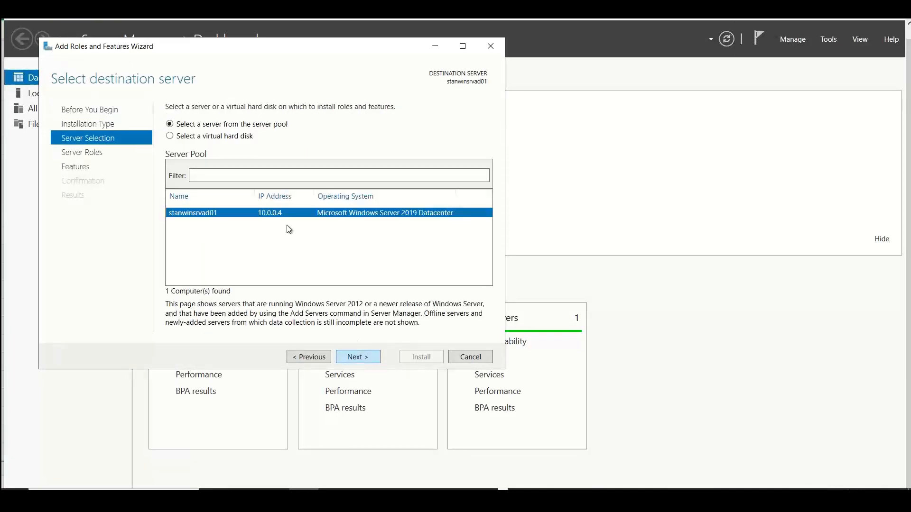
{"action": "left_click", "coordinate": [355, 356]}
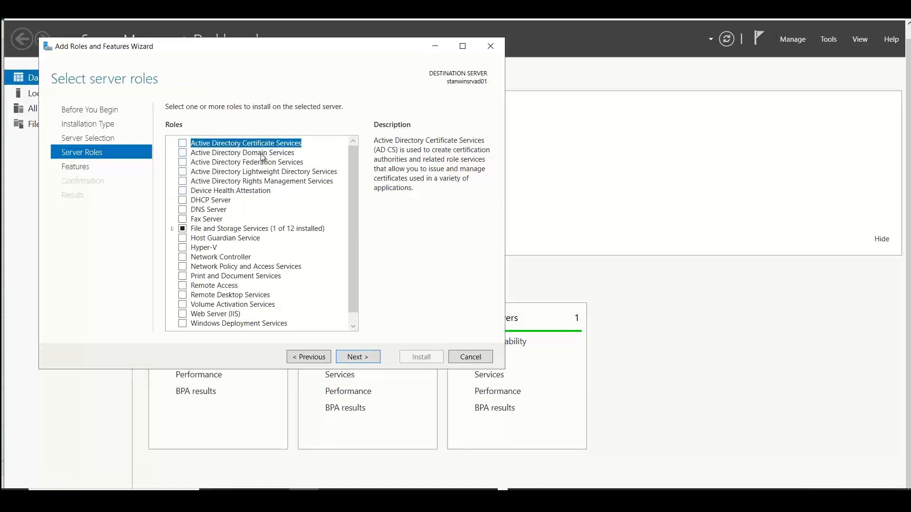
{"action": "left_click", "coordinate": [183, 154]}
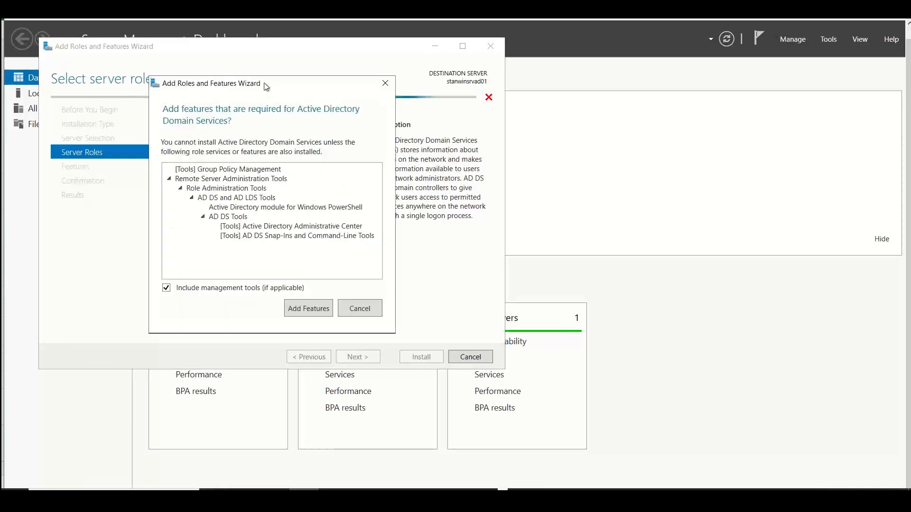
{"action": "left_click_drag", "start_coordinate": [263, 82], "coordinate": [126, 91]}
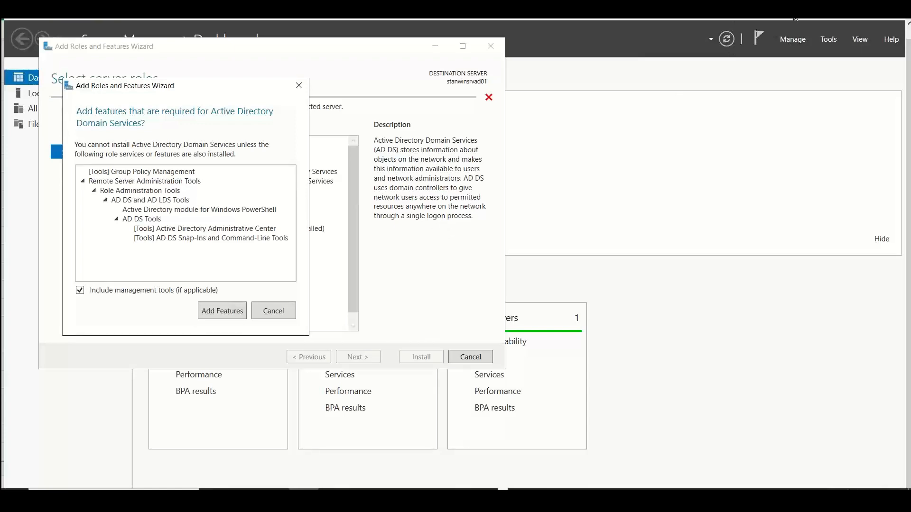
Switch to the Excel notes, enter "Single Logon -- one identity" in cell A3 of the Active Directory sheet, and return to the server
{"action": "left_click", "coordinate": [839, 9]}
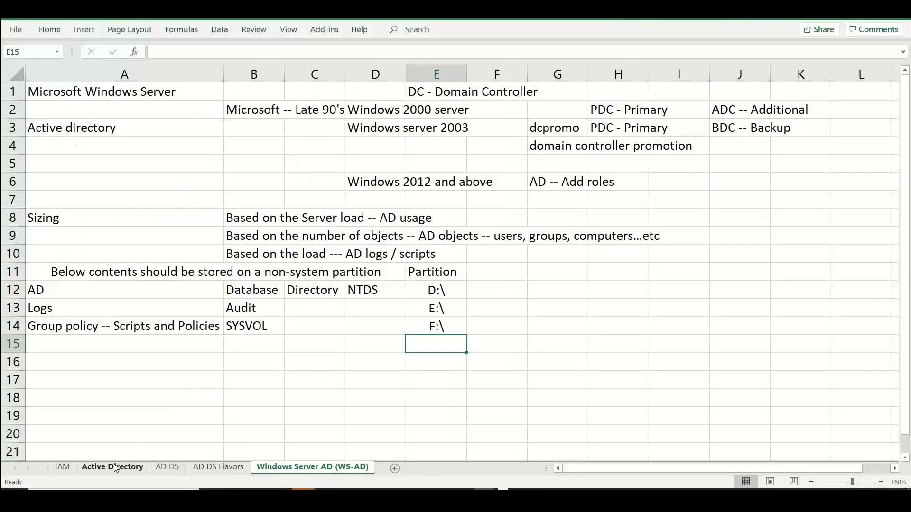
{"action": "left_click", "coordinate": [115, 468]}
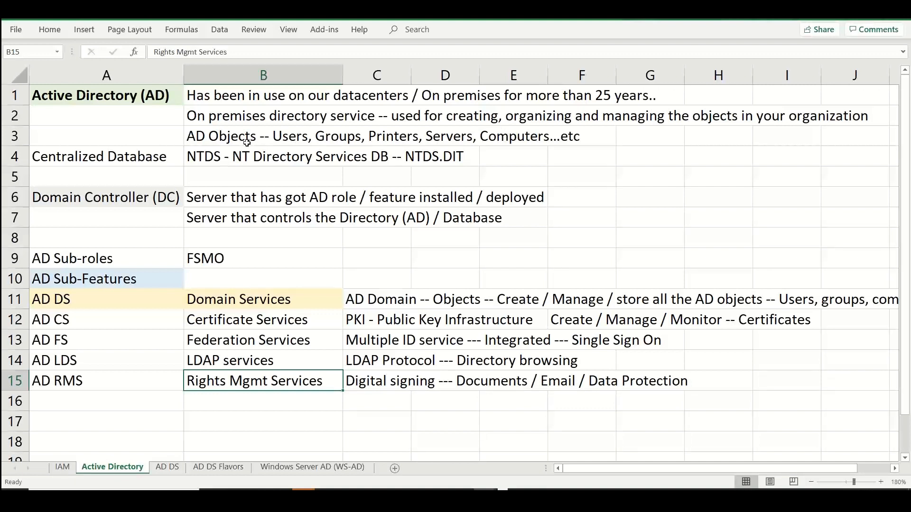
{"action": "left_click", "coordinate": [146, 136]}
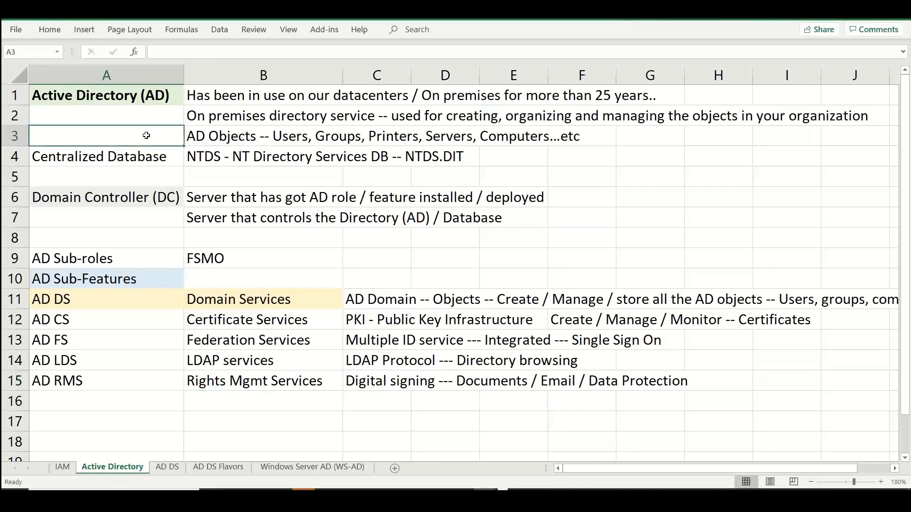
{"action": "type", "text": "Single"}
{"action": "key", "text": "BackSpace"}
{"action": "key", "text": "BackSpace"}
{"action": "key", "text": "BackSpace"}
{"action": "key", "text": "BackSpace"}
{"action": "key", "text": "BackSpace"}
{"action": "type", "text": "ing"}
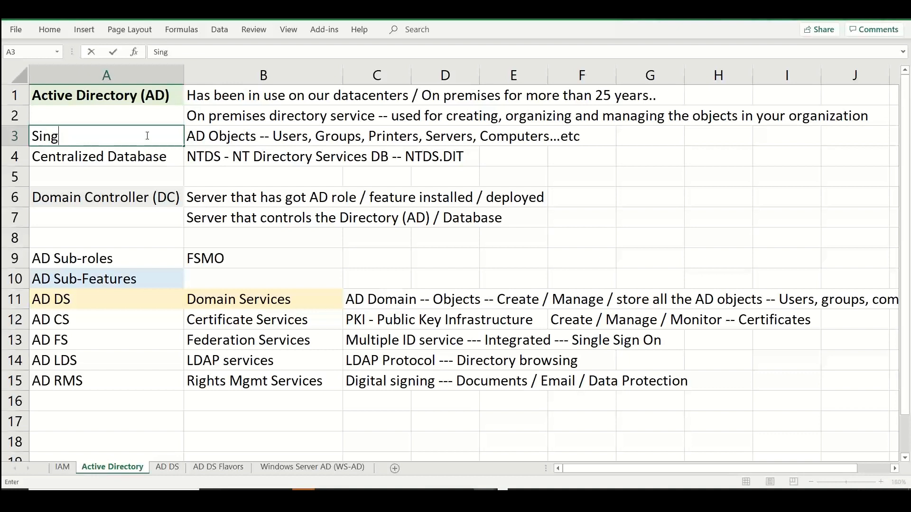
{"action": "type", "text": "le Logon"}
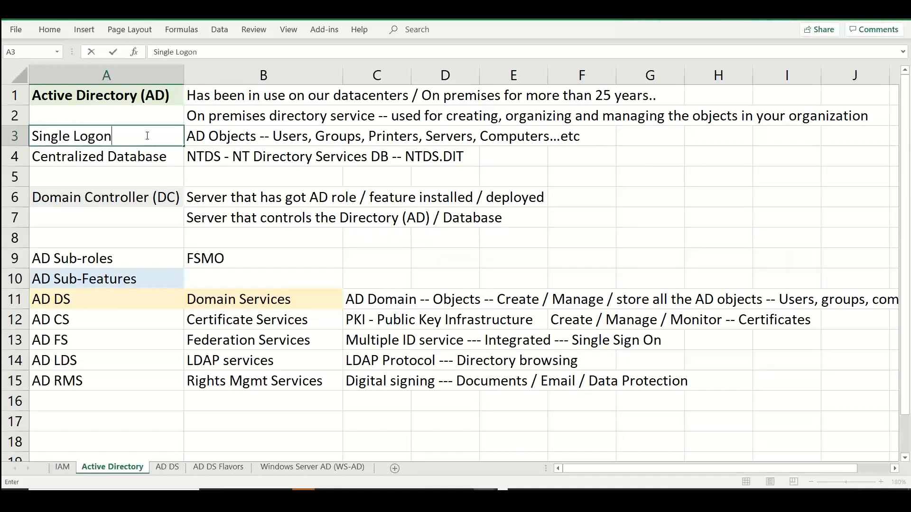
{"action": "type", "text": " -- one identity"}
{"action": "left_click", "coordinate": [625, 189]}
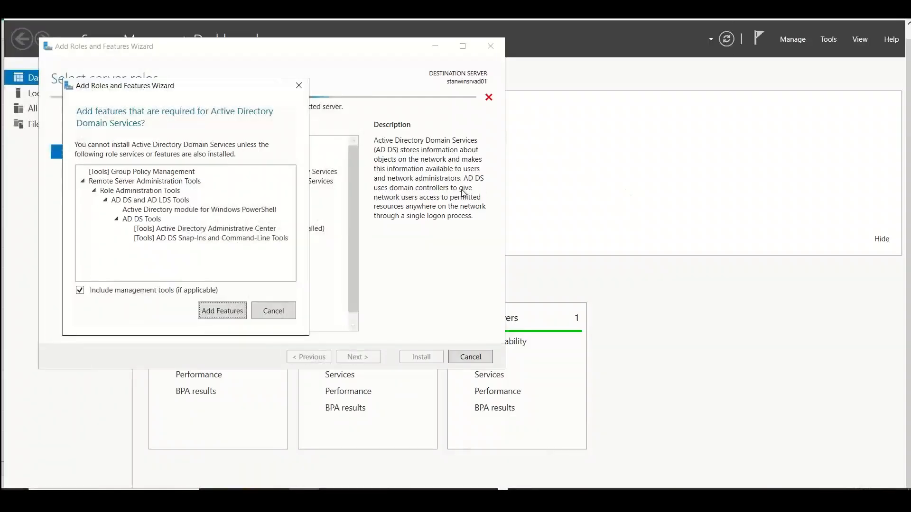
Add the features required for Active Directory Domain Services, including management tools, and proceed through the wizard to the AD DS page
{"action": "left_click", "coordinate": [232, 312]}
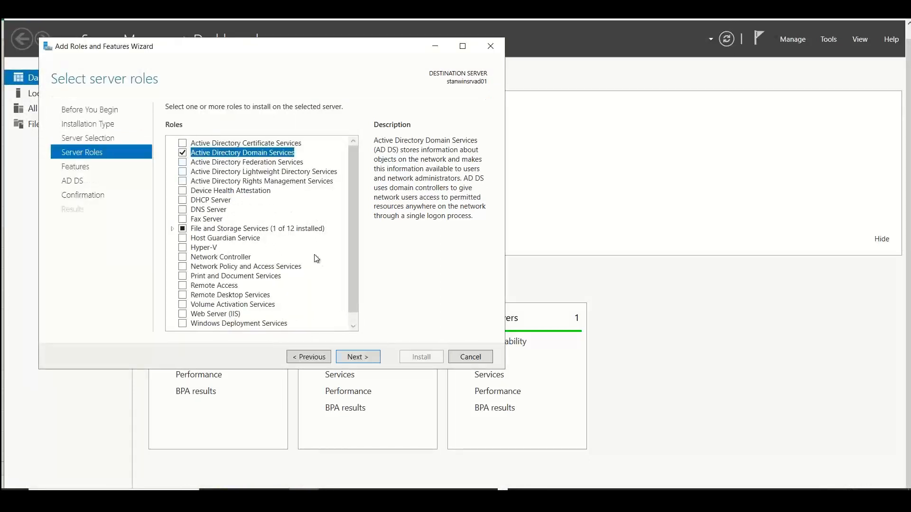
{"action": "scroll", "coordinate": [357, 314], "scroll_direction": "down", "scroll_amount": 1}
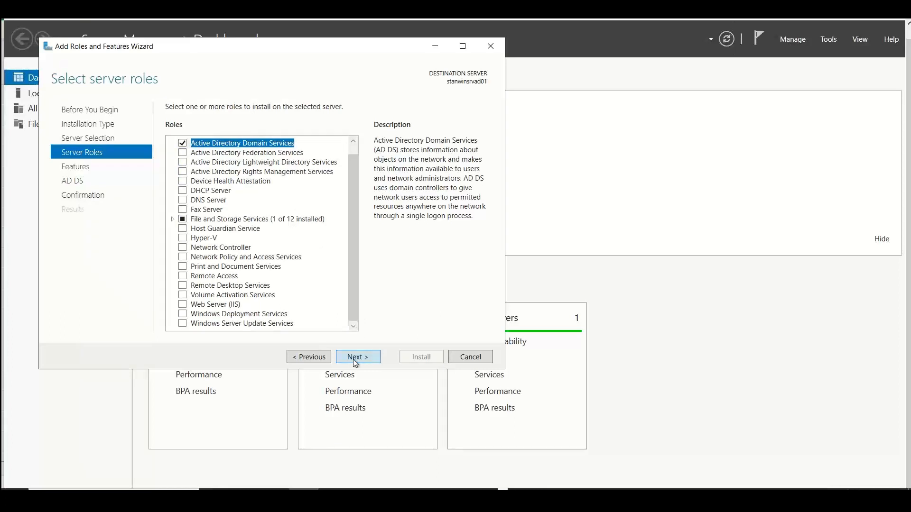
{"action": "left_click", "coordinate": [355, 359]}
{"action": "left_click", "coordinate": [355, 358]}
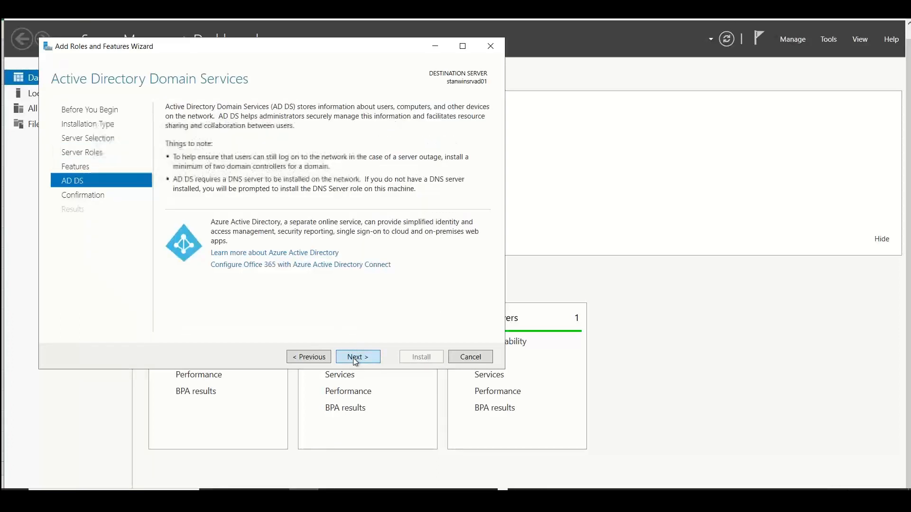
Return to the feature selection and examine the AD DS and AD LDS Tools under Remote Server Administration Tools' Role Administration Tools
{"action": "left_click", "coordinate": [309, 357]}
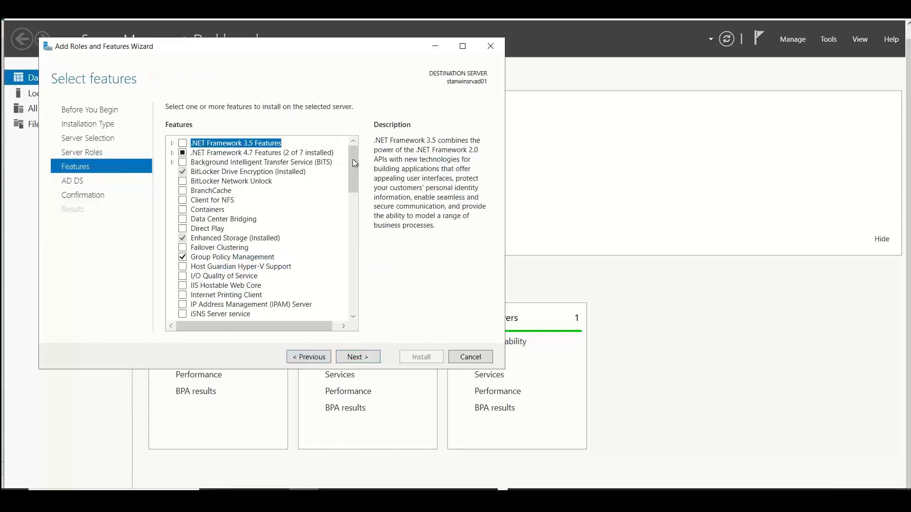
{"action": "scroll", "coordinate": [354, 198], "scroll_direction": "down", "scroll_amount": 12}
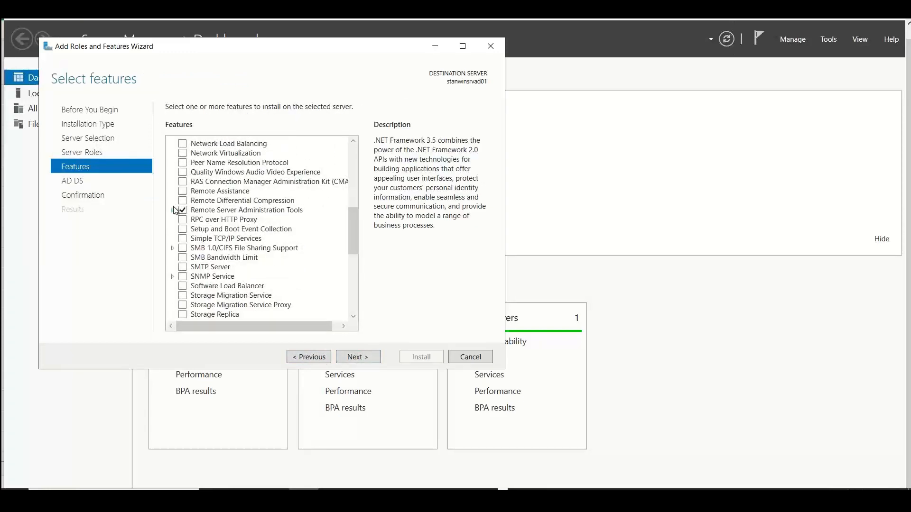
{"action": "left_click", "coordinate": [172, 210]}
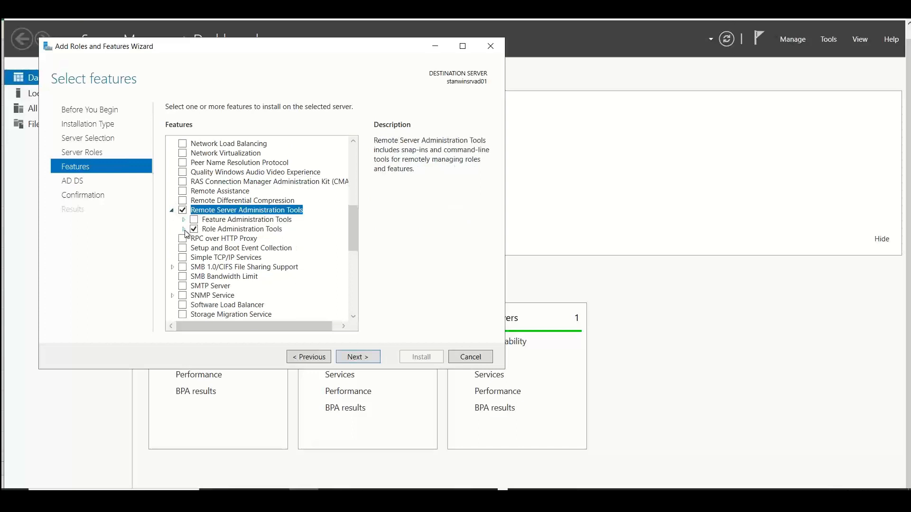
{"action": "left_click", "coordinate": [183, 229]}
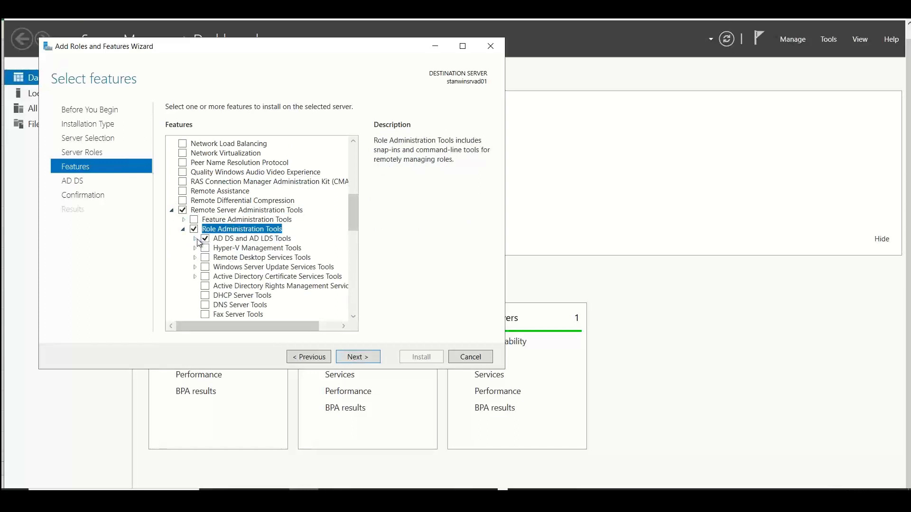
{"action": "left_click", "coordinate": [195, 239]}
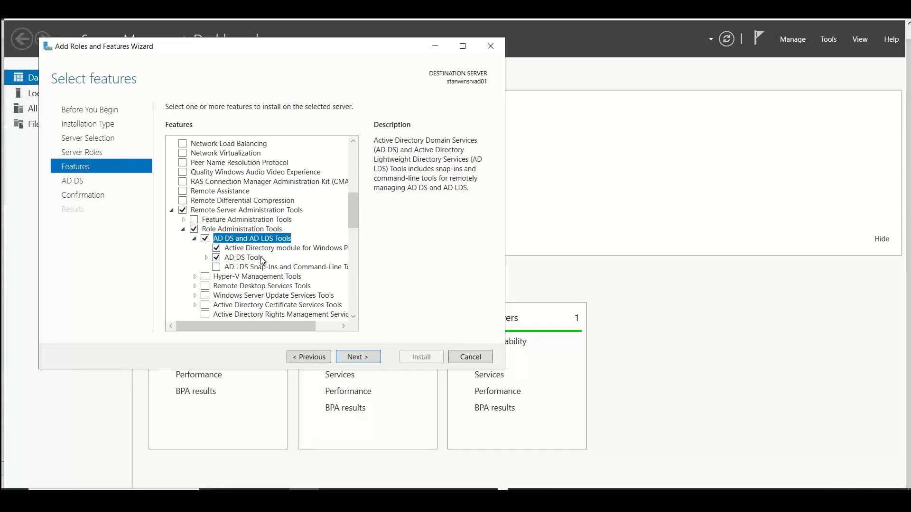
Keep the selected AD DS features, allow the destination server to restart automatically if required, and start the installation
{"action": "left_click_drag", "start_coordinate": [352, 219], "coordinate": [353, 227]}
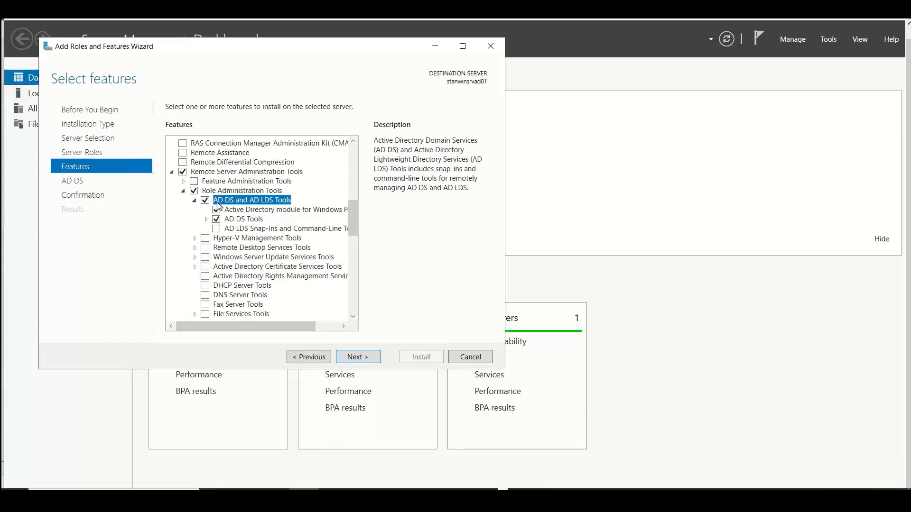
{"action": "left_click", "coordinate": [375, 359]}
{"action": "left_click", "coordinate": [376, 359]}
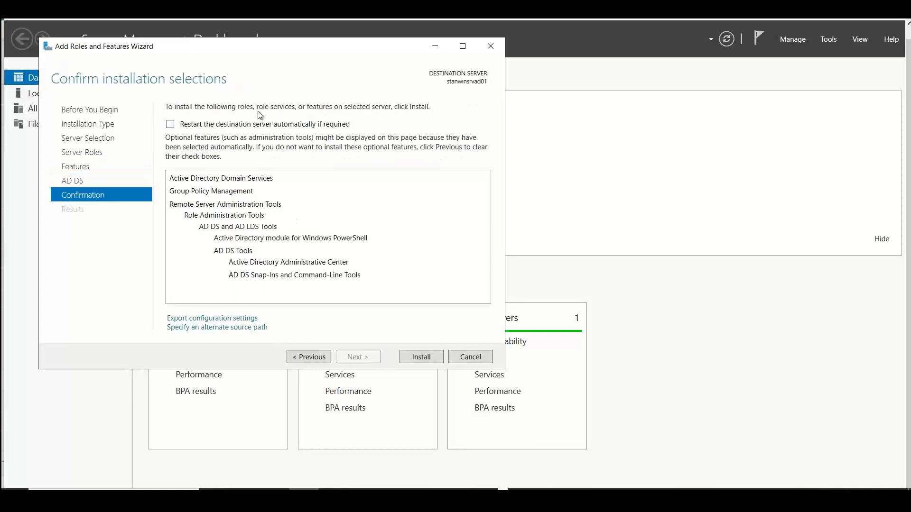
{"action": "left_click", "coordinate": [264, 124]}
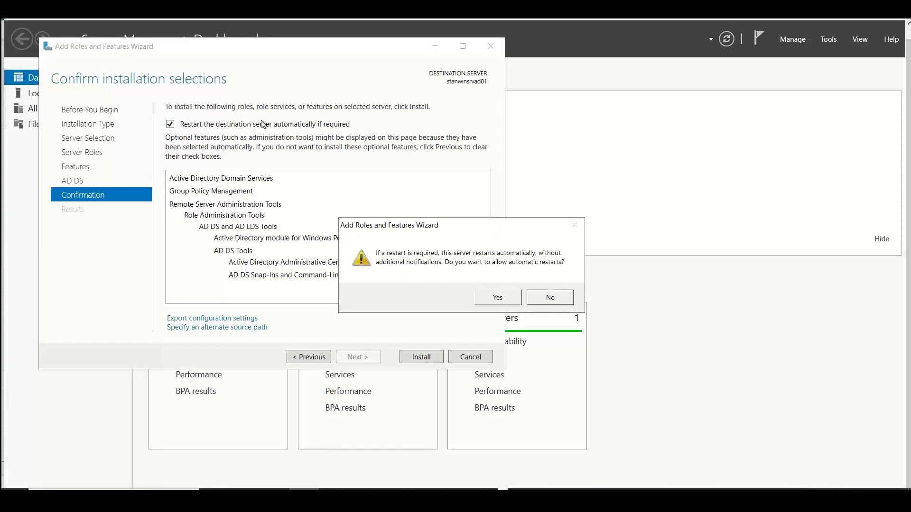
{"action": "left_click", "coordinate": [480, 304]}
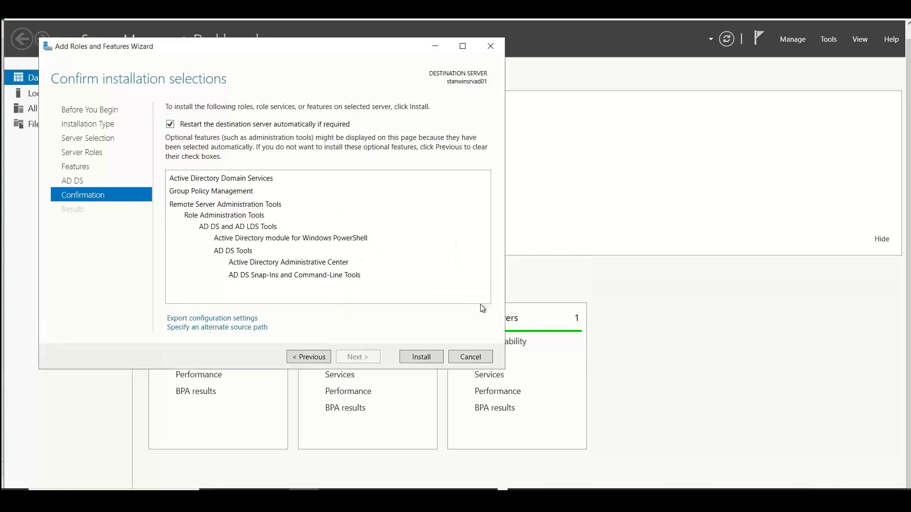
{"action": "left_click", "coordinate": [414, 358]}
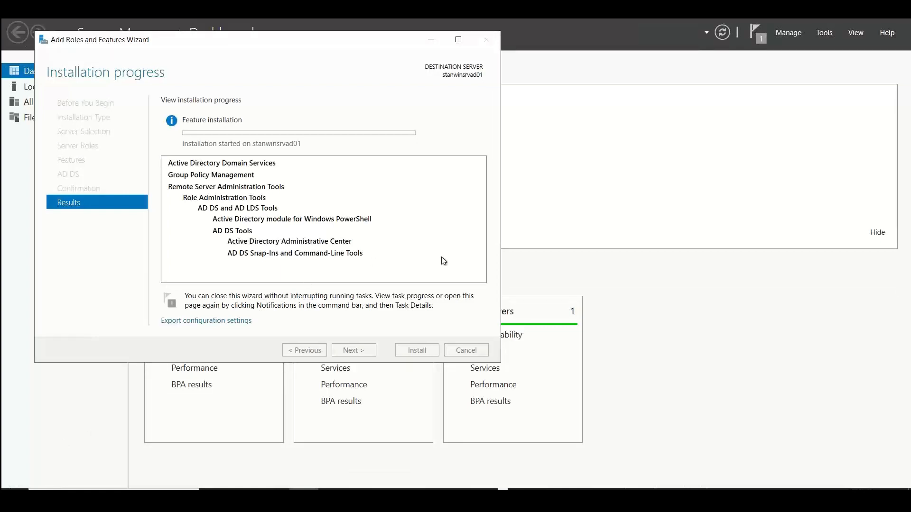
Open Local Users and Groups by running lusrmgr.msc in the Command Prompt, and dismiss the empty Run dialog
{"action": "key", "text": "super+r"}
{"action": "key", "text": "Escape"}
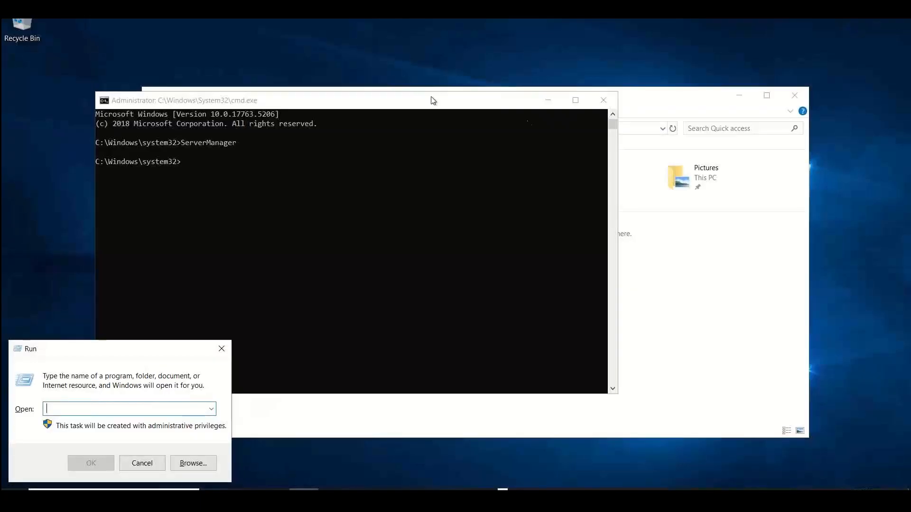
{"action": "left_click", "coordinate": [318, 154]}
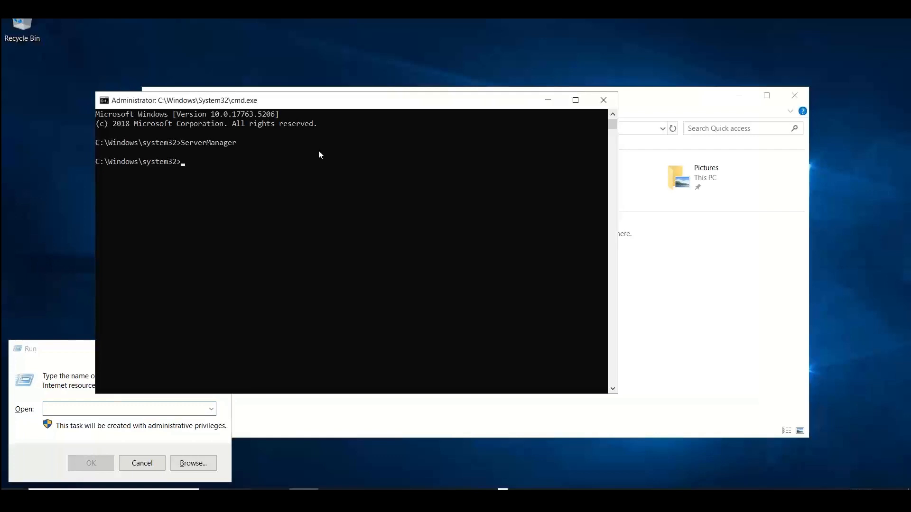
{"action": "type", "text": "lusrmgr.msc"}
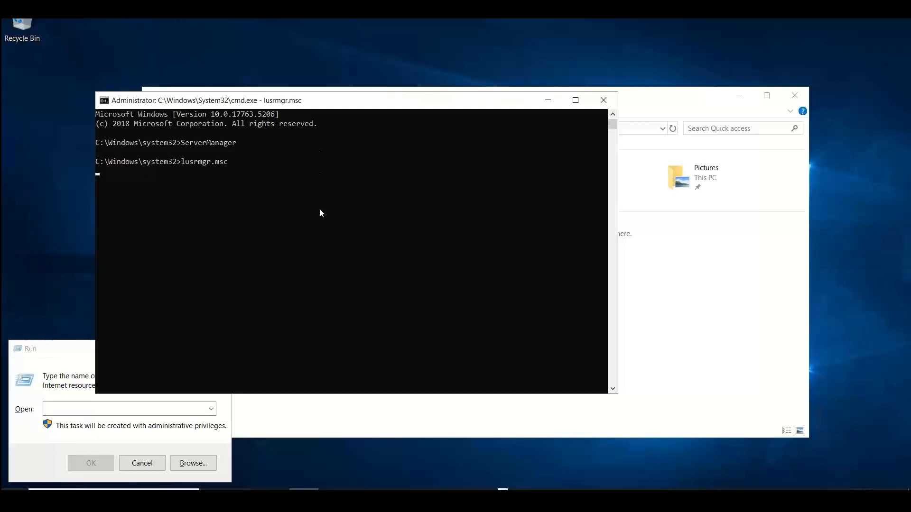
{"action": "left_click", "coordinate": [57, 362]}
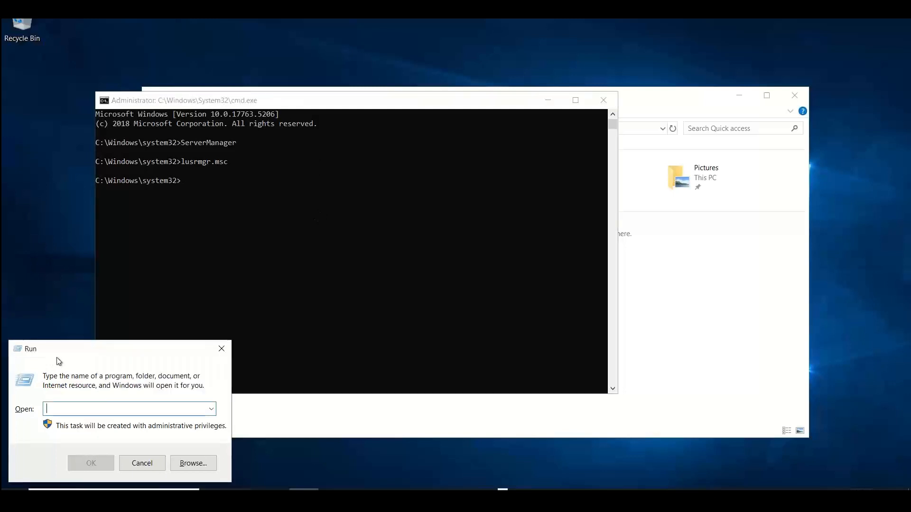
{"action": "left_click", "coordinate": [222, 349]}
Create a local user account in the Command Prompt with net user and /add, entering the username and the account password
{"action": "left_click", "coordinate": [219, 230]}
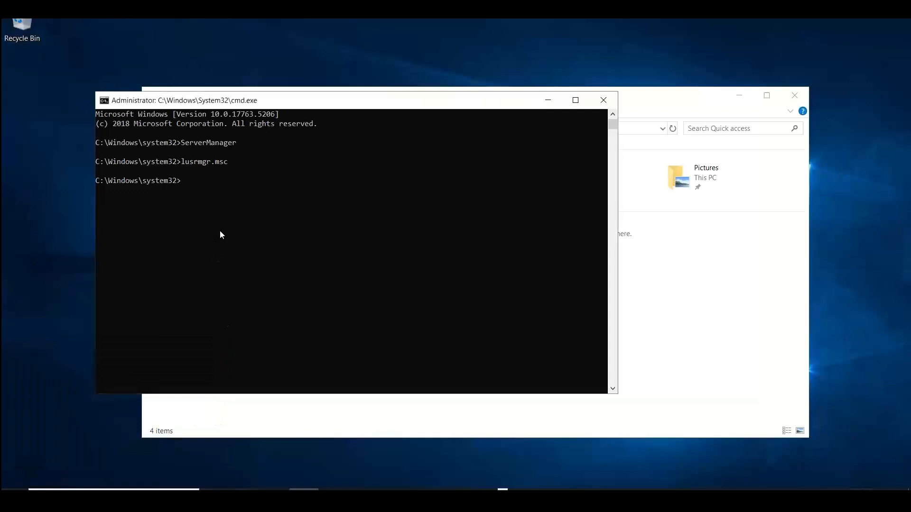
{"action": "type", "text": "net user "}
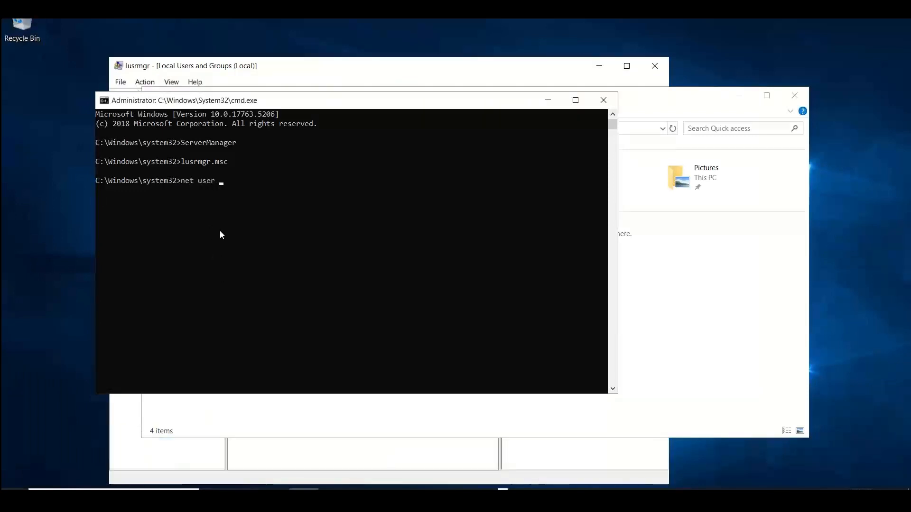
{"action": "type", "text": "anto /add Passwor"}
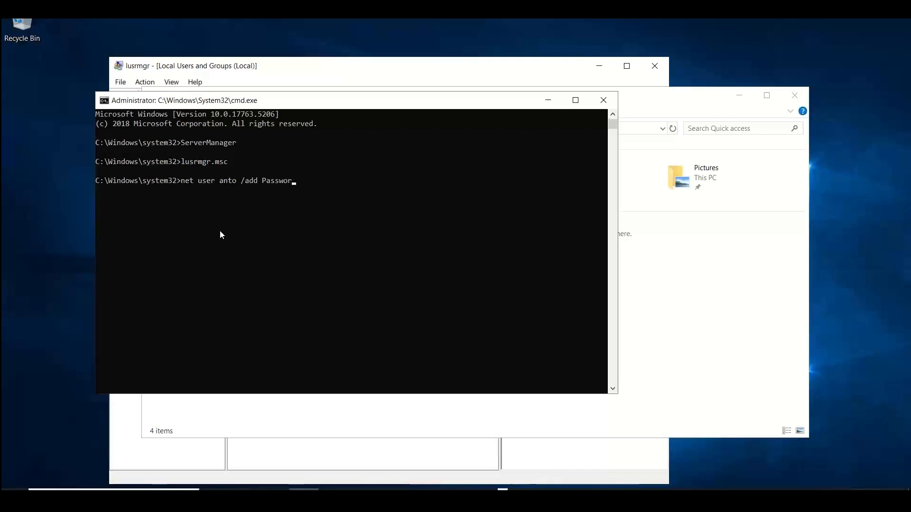
{"action": "type", "text": "d@12345!"}
{"action": "key", "text": "BackSpace"}
{"action": "key", "text": "Return"}
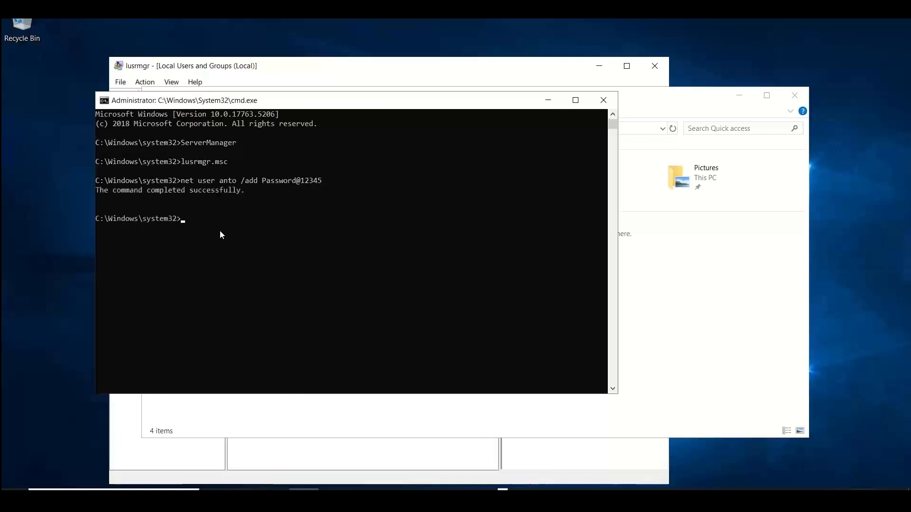
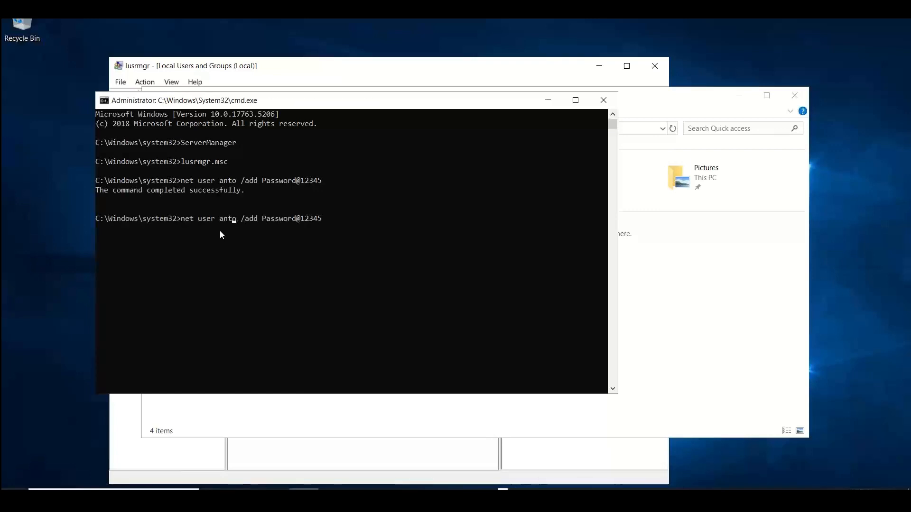
Create a second local user by replacing the username in the recalled net user /add command, keeping the same account password
{"action": "key", "text": "BackSpace"}
{"action": "key", "text": "BackSpace"}
{"action": "key", "text": "BackSpace"}
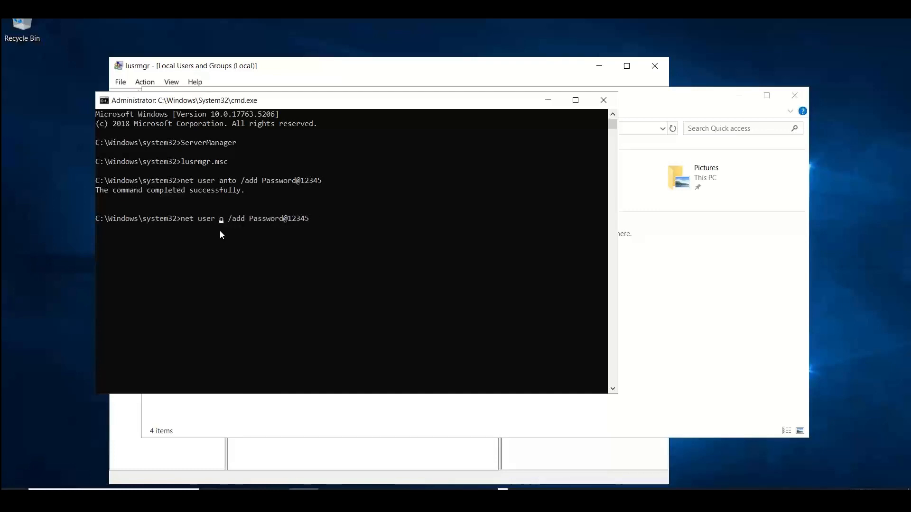
{"action": "key", "text": "Delete"}
{"action": "type", "text": "raj"}
{"action": "key", "text": "Return"}
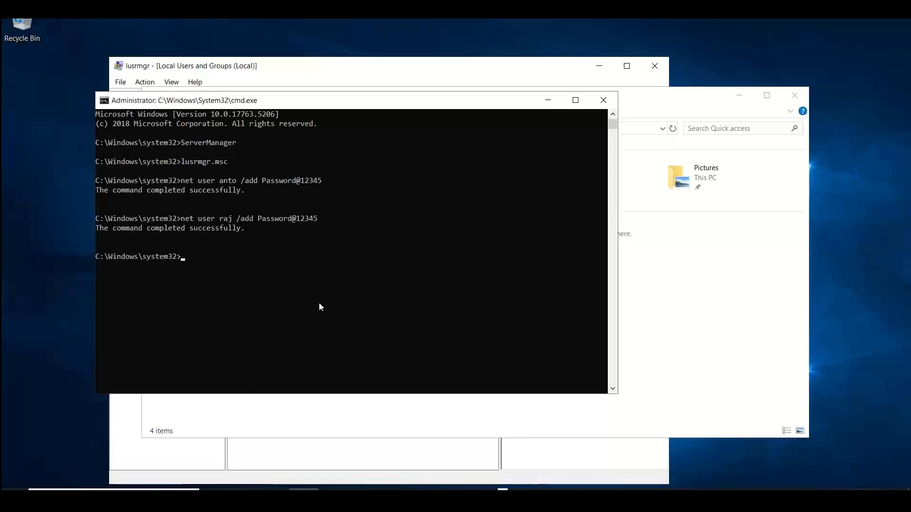
Create a third local user by reusing the net user /add command with another username and the same account password
{"action": "left_click", "coordinate": [306, 278]}
{"action": "key", "text": "Up"}
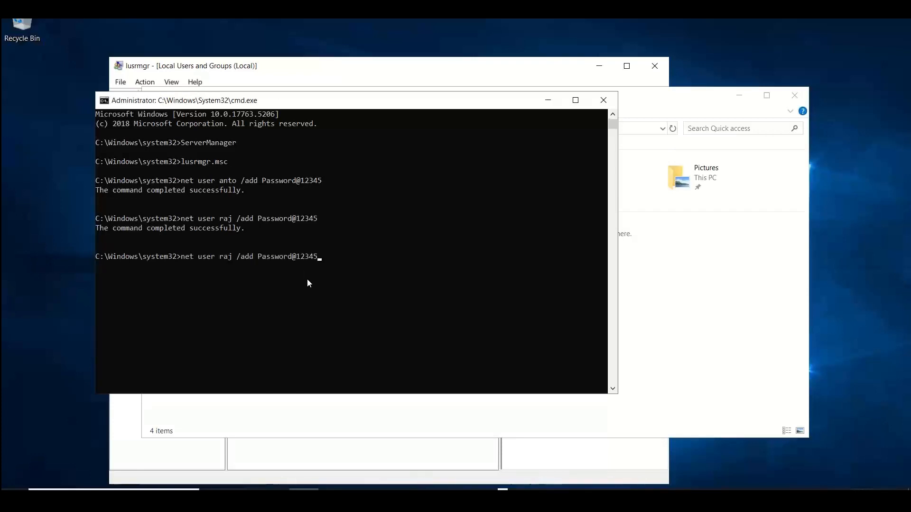
{"action": "key", "text": "Left"}
{"action": "key", "text": "Left"}
{"action": "key", "text": "Left"}
{"action": "key", "text": "Left"}
{"action": "key", "text": "Left"}
{"action": "key", "text": "Left"}
{"action": "key", "text": "Left"}
{"action": "key", "text": "Left"}
{"action": "key", "text": "Left"}
{"action": "key", "text": "Left"}
{"action": "key", "text": "Left"}
{"action": "key", "text": "Left"}
{"action": "key", "text": "Left"}
{"action": "key", "text": "Left"}
{"action": "key", "text": "Left"}
{"action": "key", "text": "Left"}
{"action": "key", "text": "Left"}
{"action": "key", "text": "Left"}
{"action": "key", "text": "BackSpace"}
{"action": "key", "text": "BackSpace"}
{"action": "key", "text": "BackSpace"}
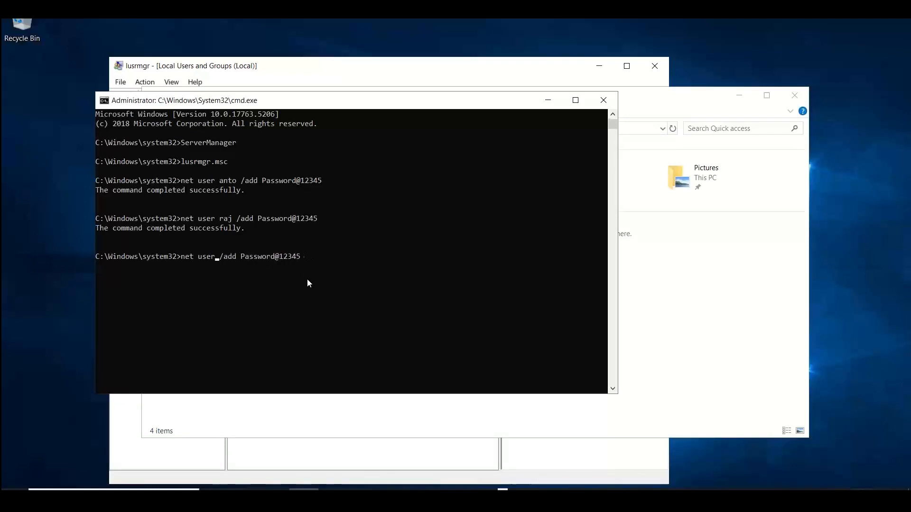
{"action": "type", "text": "thiru"}
{"action": "key", "text": "Return"}
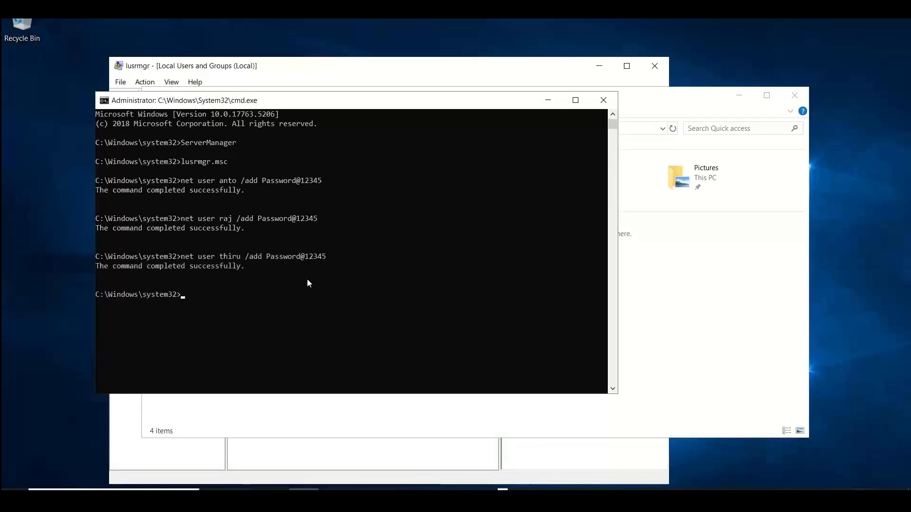
Create a fourth local user with the repeated net user /add command, changing only the username and keeping the account password
{"action": "key", "text": "Up"}
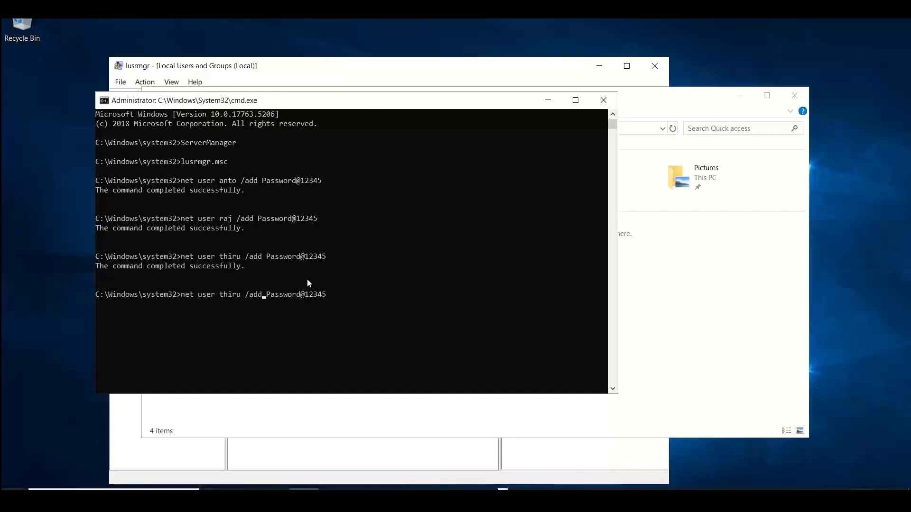
{"action": "key", "text": "Left"}
{"action": "key", "text": "Left"}
{"action": "key", "text": "Left"}
{"action": "key", "text": "Left"}
{"action": "key", "text": "Left"}
{"action": "key", "text": "Left"}
{"action": "key", "text": "Left"}
{"action": "key", "text": "Left"}
{"action": "key", "text": "Left"}
{"action": "key", "text": "Left"}
{"action": "key", "text": "Left"}
{"action": "key", "text": "Left"}
{"action": "key", "text": "Left"}
{"action": "key", "text": "Left"}
{"action": "key", "text": "Left"}
{"action": "key", "text": "Left"}
{"action": "key", "text": "BackSpace"}
{"action": "key", "text": "BackSpace"}
{"action": "key", "text": "BackSpace"}
{"action": "key", "text": "BackSpace"}
{"action": "key", "text": "BackSpace"}
{"action": "type", "text": "maruthu"}
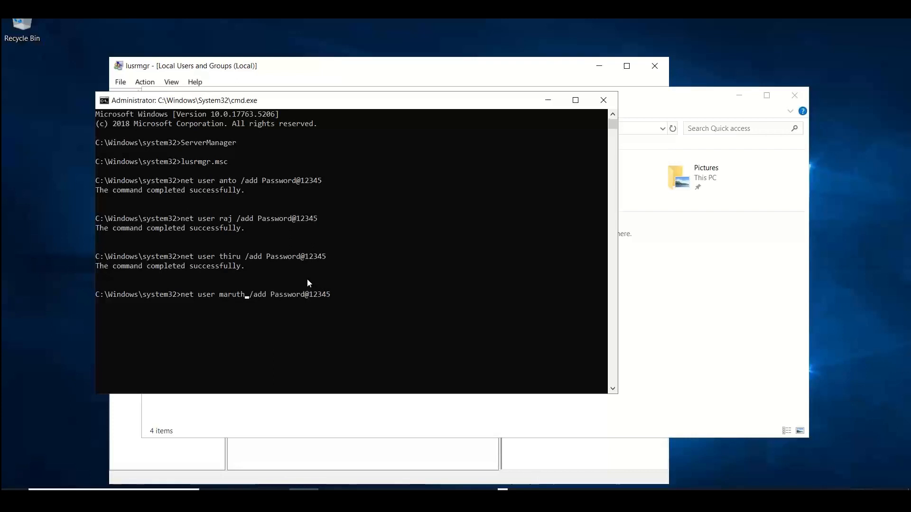
{"action": "key", "text": "Return"}
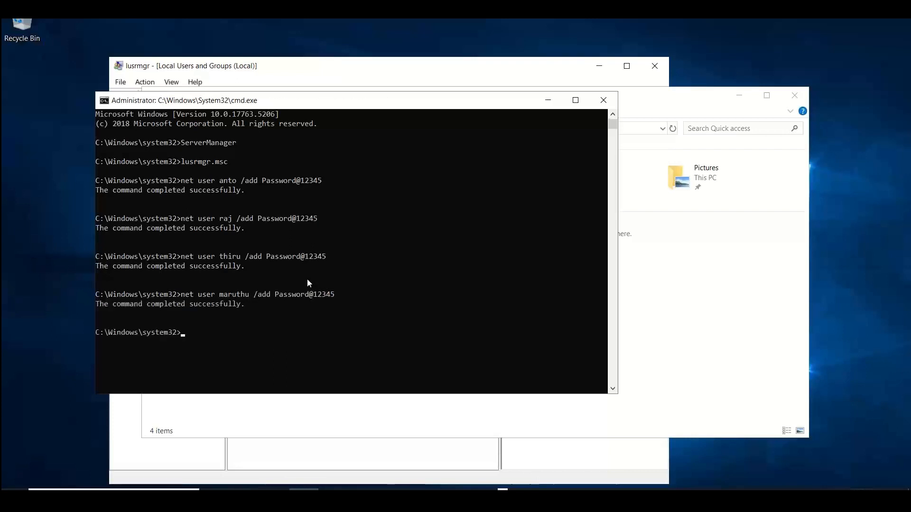
Minimize the Command Prompt and File Explorer windows, and open the Users folder in Local Users and Groups
{"action": "left_click", "coordinate": [551, 101]}
{"action": "left_click_drag", "start_coordinate": [389, 101], "coordinate": [168, 221]}
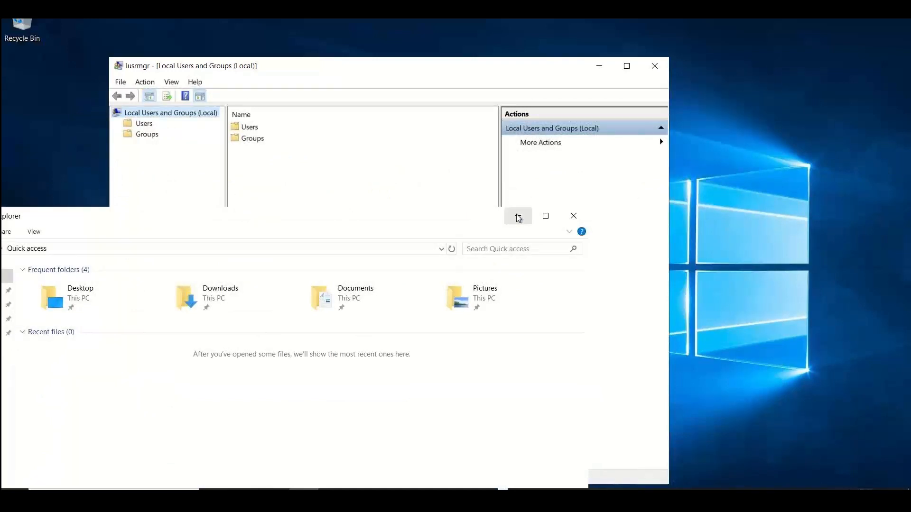
{"action": "left_click", "coordinate": [518, 216]}
{"action": "double_click", "coordinate": [247, 129]}
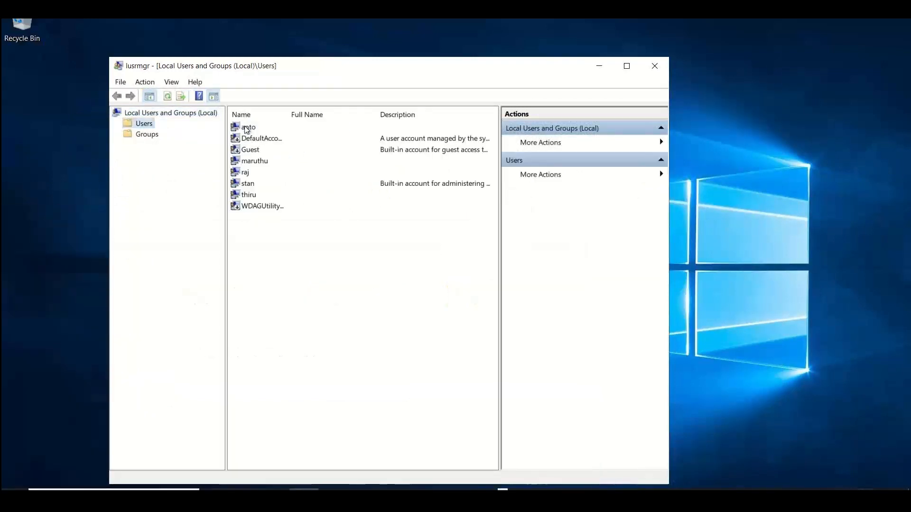
Start a new local user in the Users folder and enter the account's user name and full name
{"action": "right_click", "coordinate": [267, 249]}
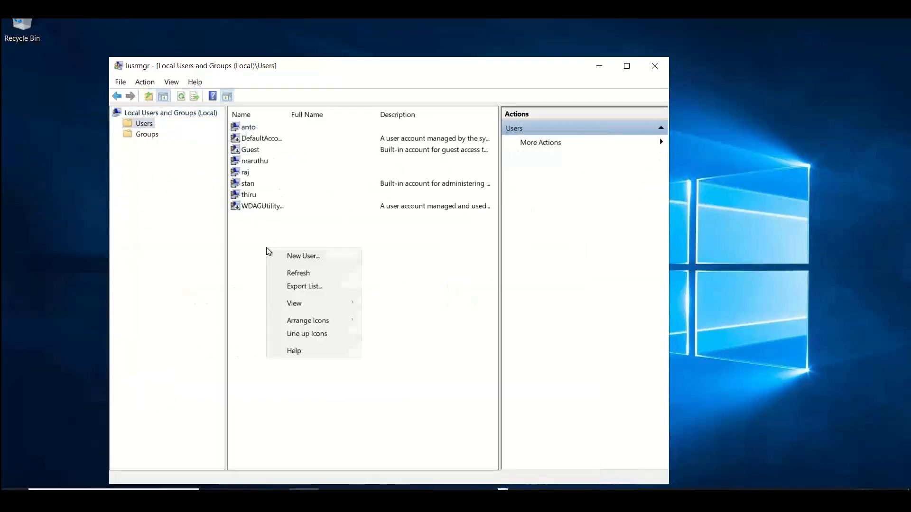
{"action": "left_click", "coordinate": [315, 256]}
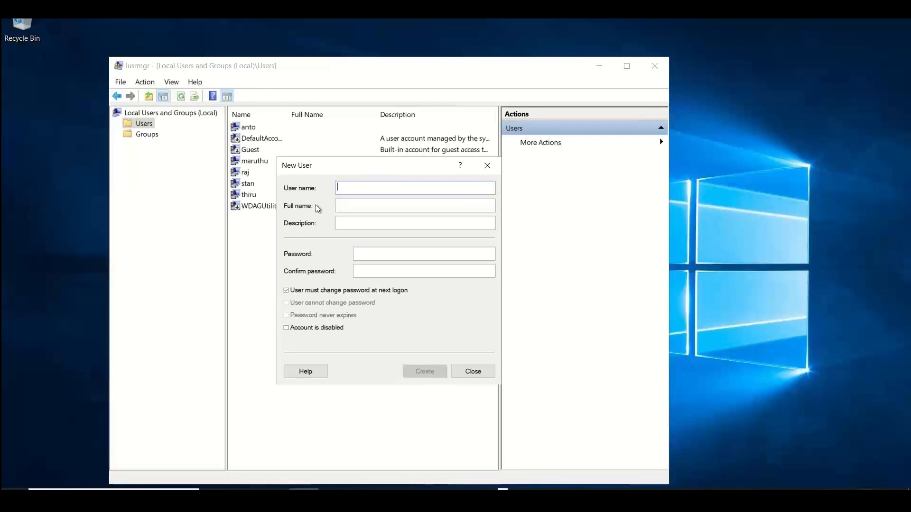
{"action": "type", "text": "arcjama"}
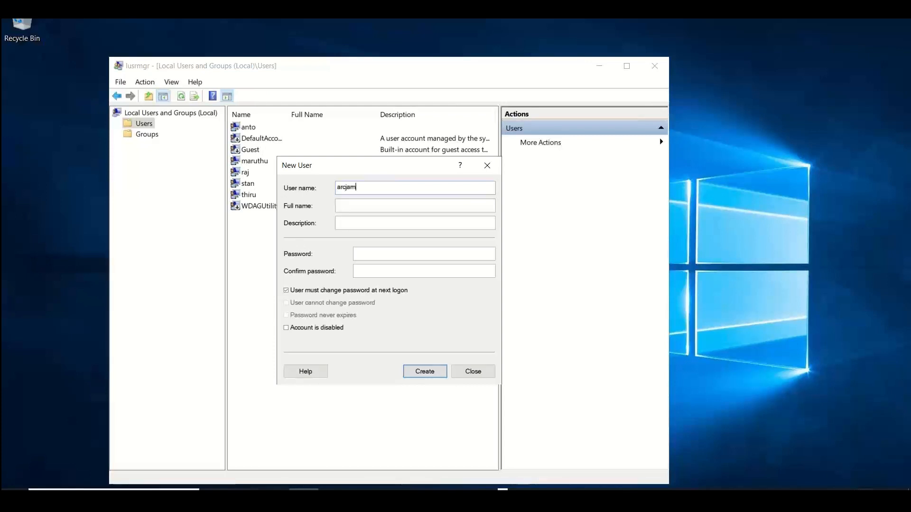
{"action": "key", "text": "BackSpace"}
{"action": "key", "text": "BackSpace"}
{"action": "key", "text": "BackSpace"}
{"action": "key", "text": "BackSpace"}
{"action": "type", "text": "chana"}
{"action": "left_click", "coordinate": [369, 207]}
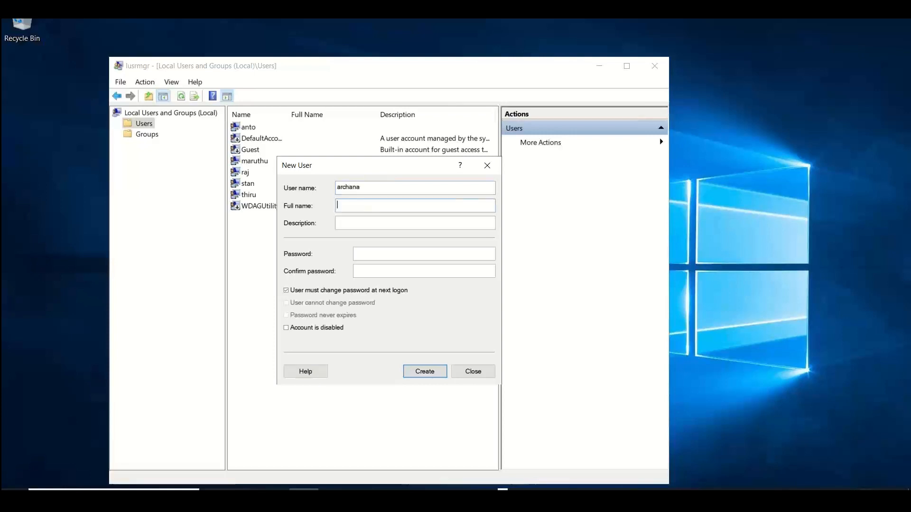
{"action": "type", "text": "archana"}
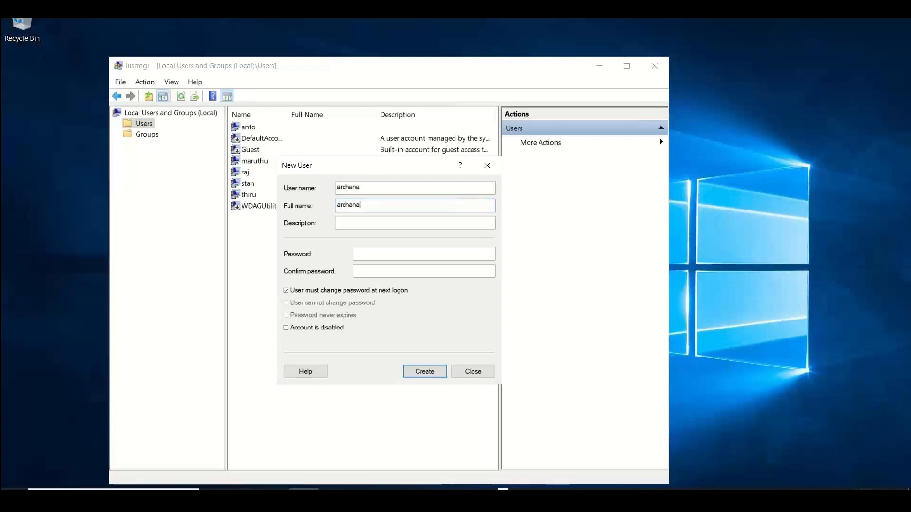
Enter the account password and its confirmation for the new user
{"action": "left_click", "coordinate": [381, 253]}
{"action": "type", "text": "•••••••"}
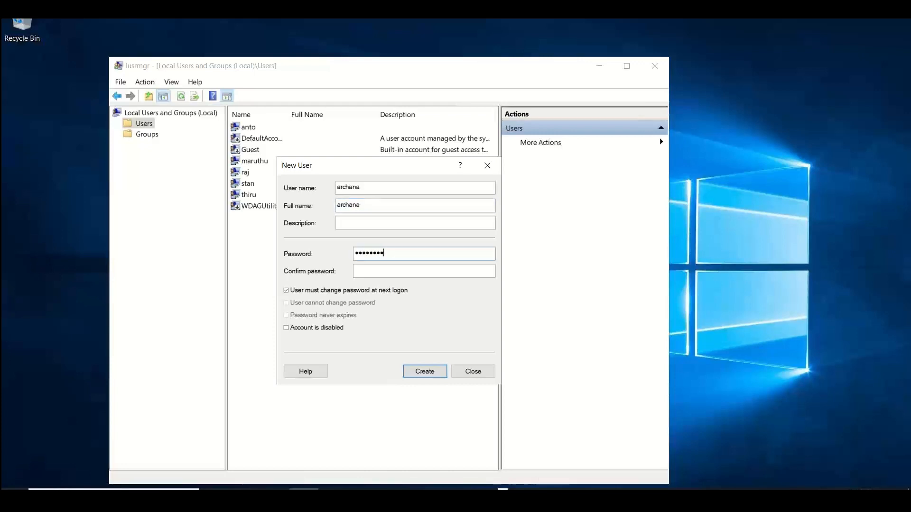
{"action": "type", "text": "•••••"}
{"action": "key", "text": "Tab"}
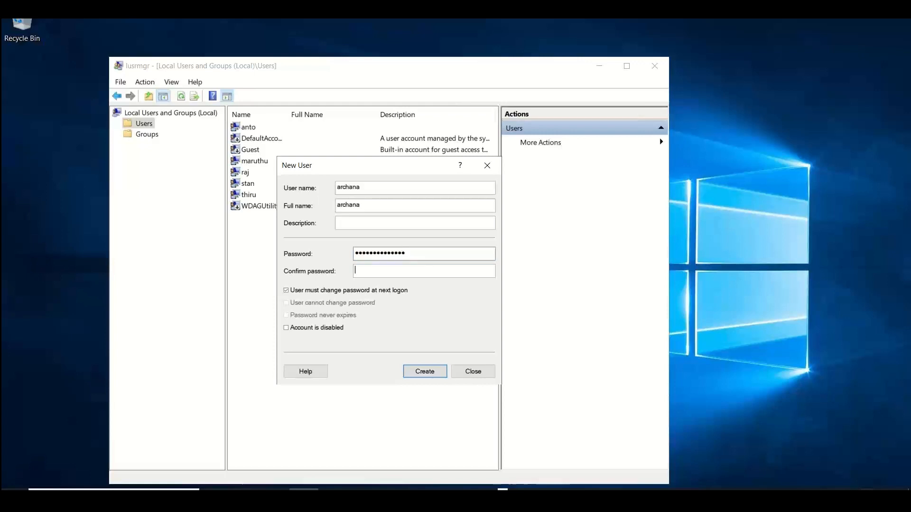
{"action": "type", "text": "•••••••••••••"}
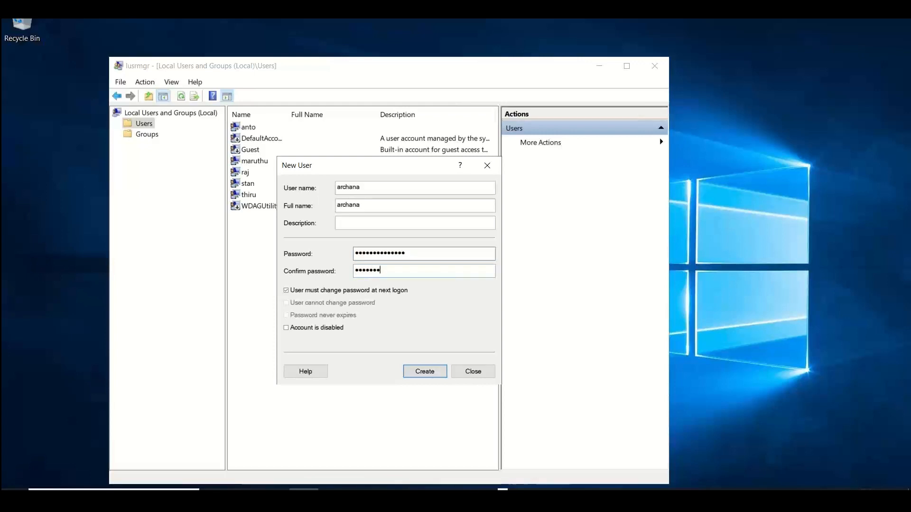
{"action": "type", "text": "••"}
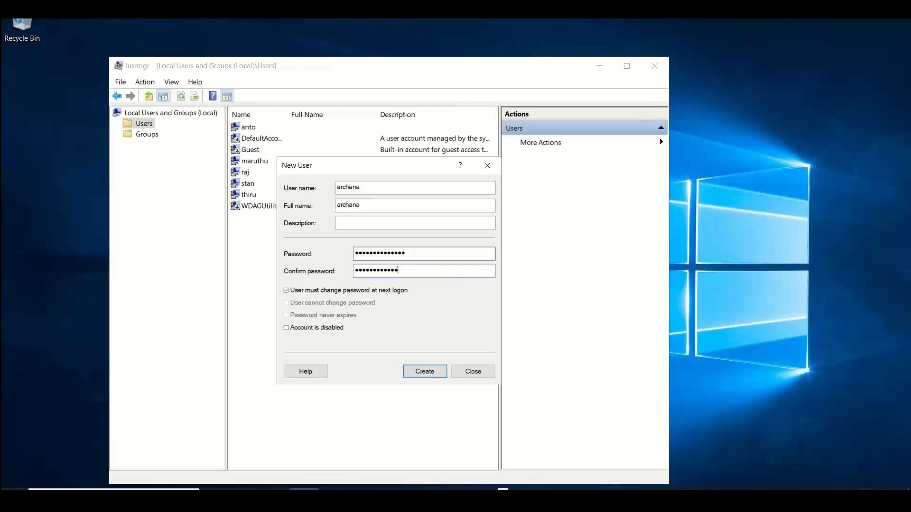
Turn off User must change password at next logon, enable Password never expires, and try to create the user
{"action": "left_click", "coordinate": [382, 291]}
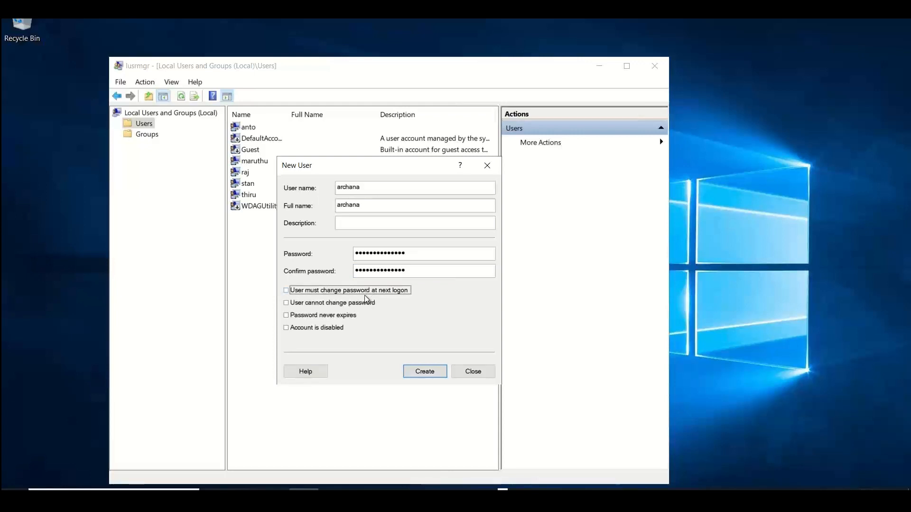
{"action": "left_click", "coordinate": [333, 316]}
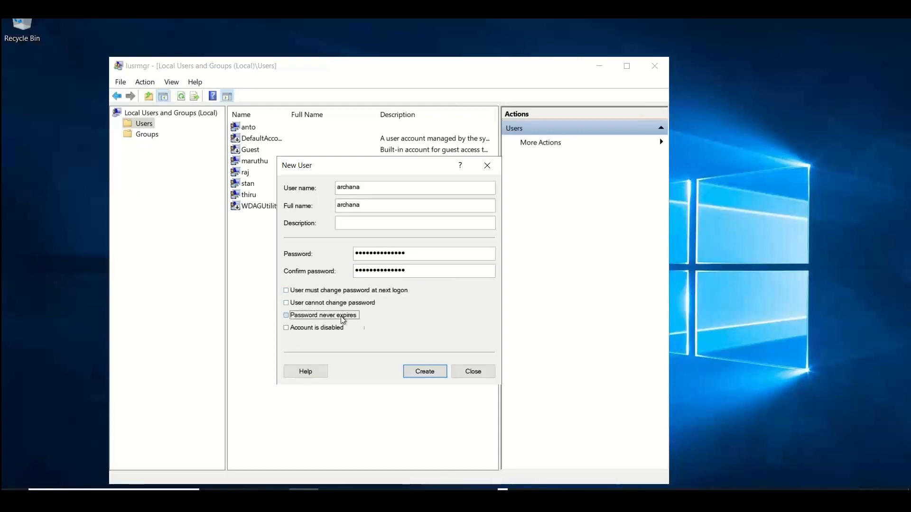
{"action": "left_click", "coordinate": [424, 371]}
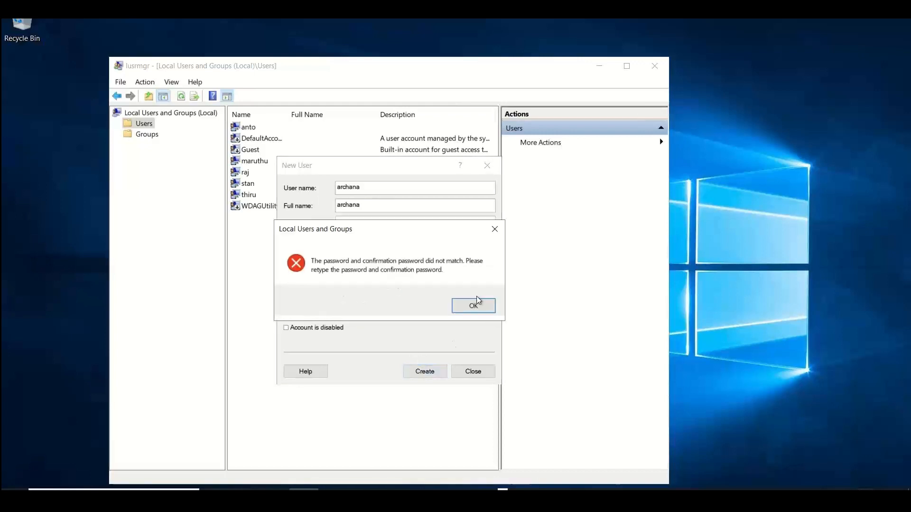
{"action": "left_click", "coordinate": [460, 310]}
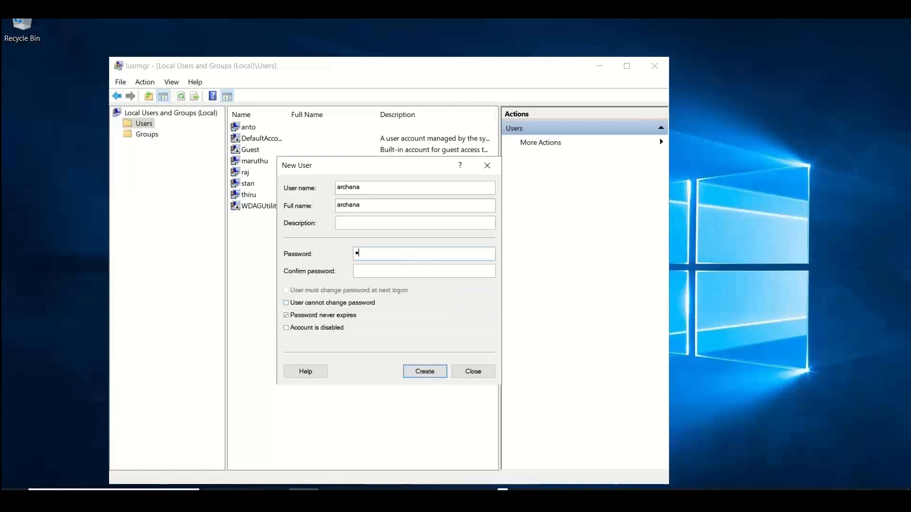
Re-enter the account password and its confirmation, create the user, and close the New User dialog
{"action": "type", "text": "••••••••"}
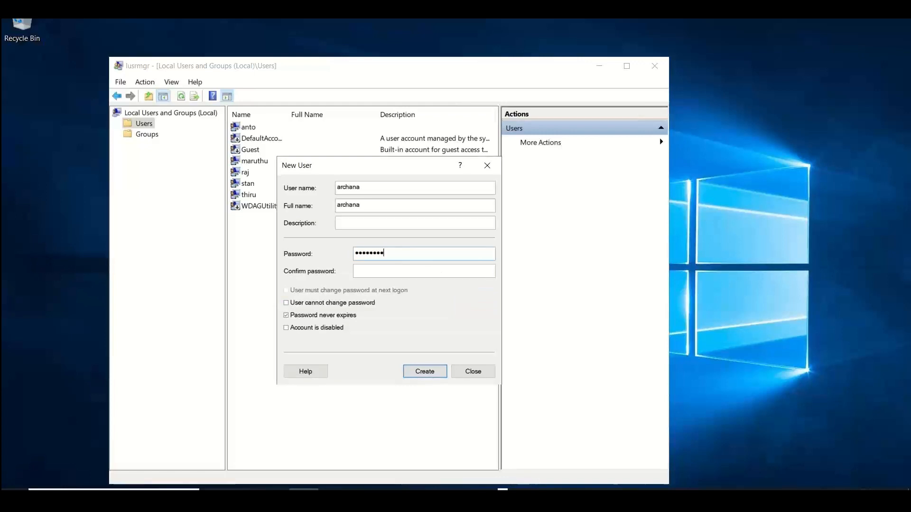
{"action": "type", "text": "••••••"}
{"action": "key", "text": "Tab"}
{"action": "type", "text": "•••"}
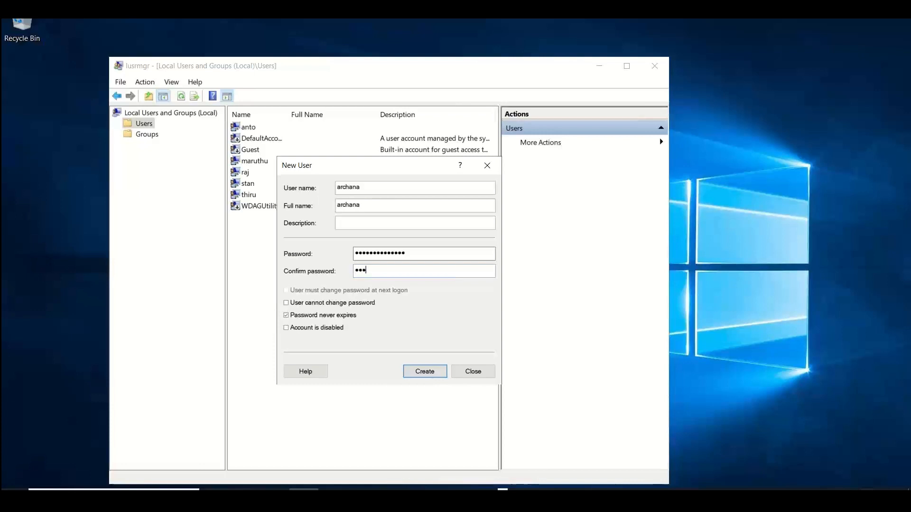
{"action": "type", "text": "•••••••••••"}
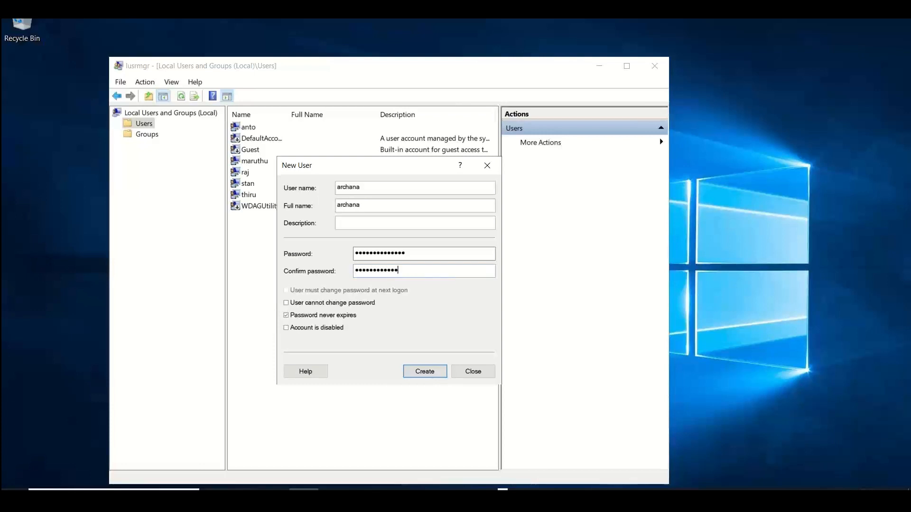
{"action": "left_click", "coordinate": [428, 372]}
{"action": "left_click", "coordinate": [468, 372]}
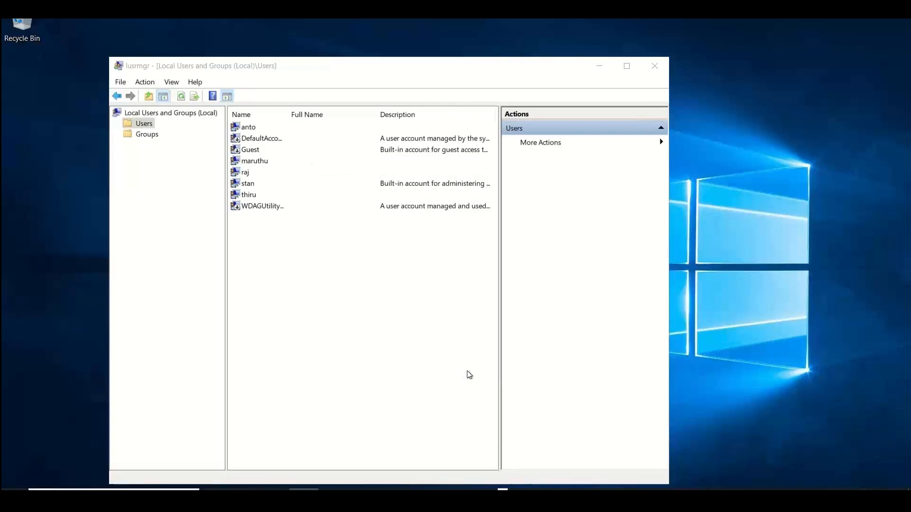
Open the Groups folder in Local Users and Groups and start a new local group
{"action": "left_click", "coordinate": [151, 134]}
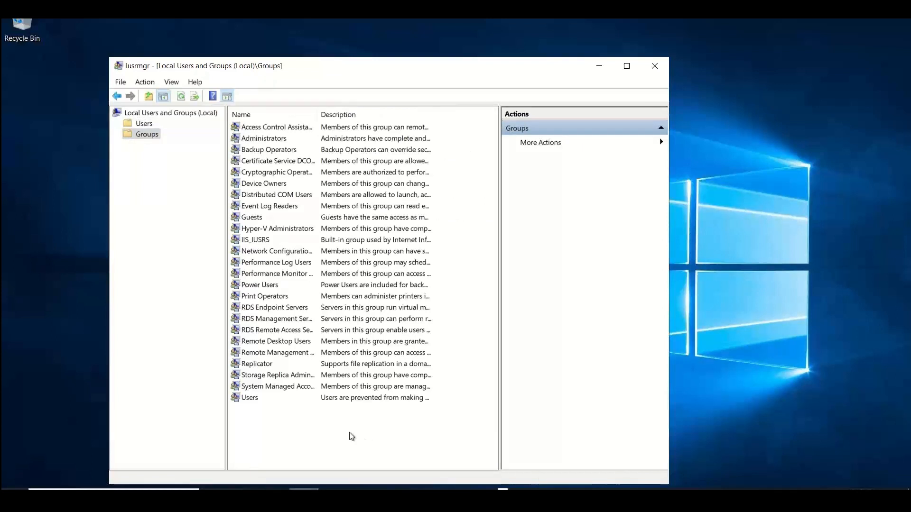
{"action": "right_click", "coordinate": [325, 446]}
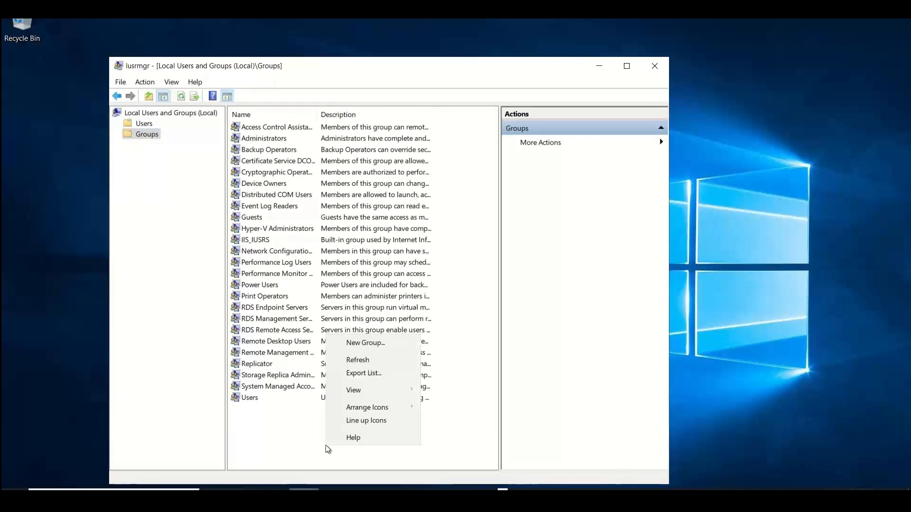
{"action": "left_click", "coordinate": [359, 343]}
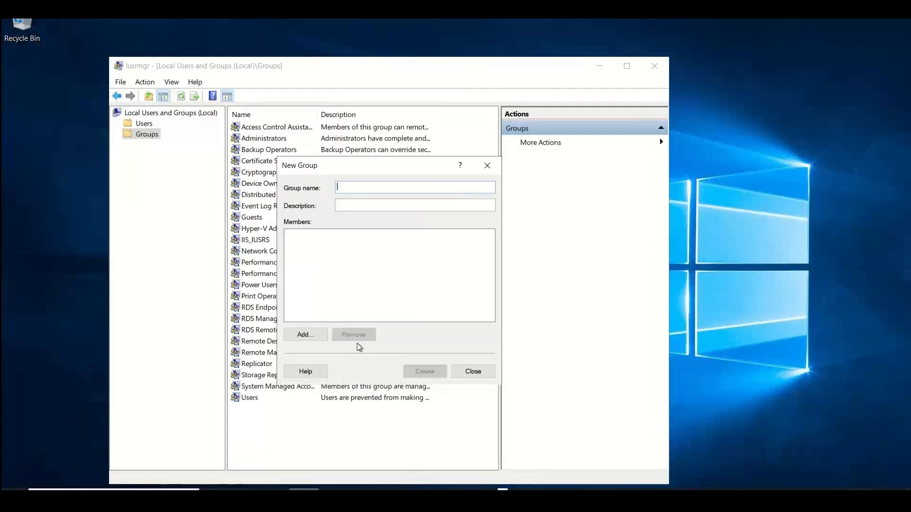
{"action": "type", "text": "weedays"}
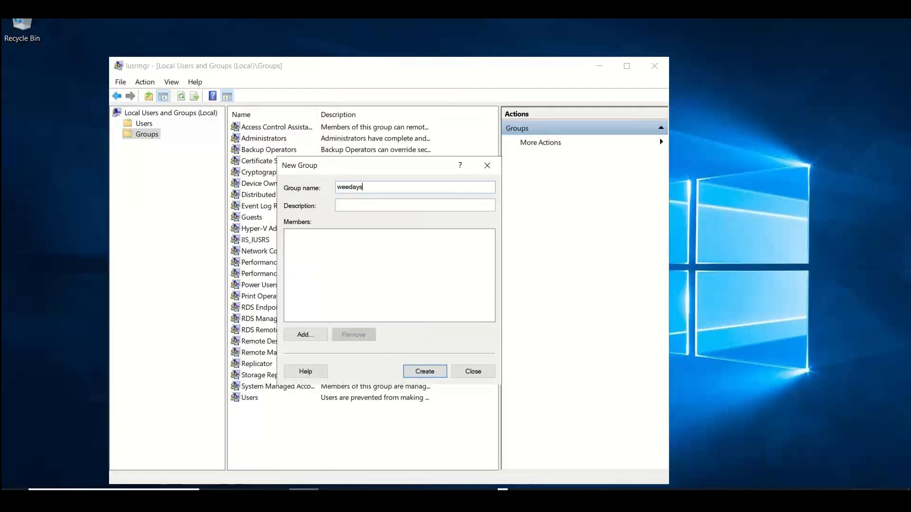
{"action": "type", "text": "_b"}
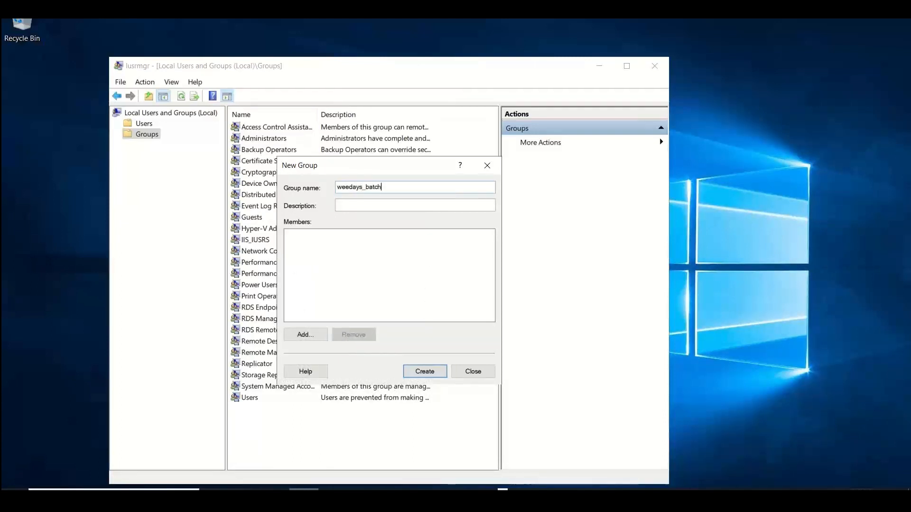
{"action": "type", "text": "atch"}
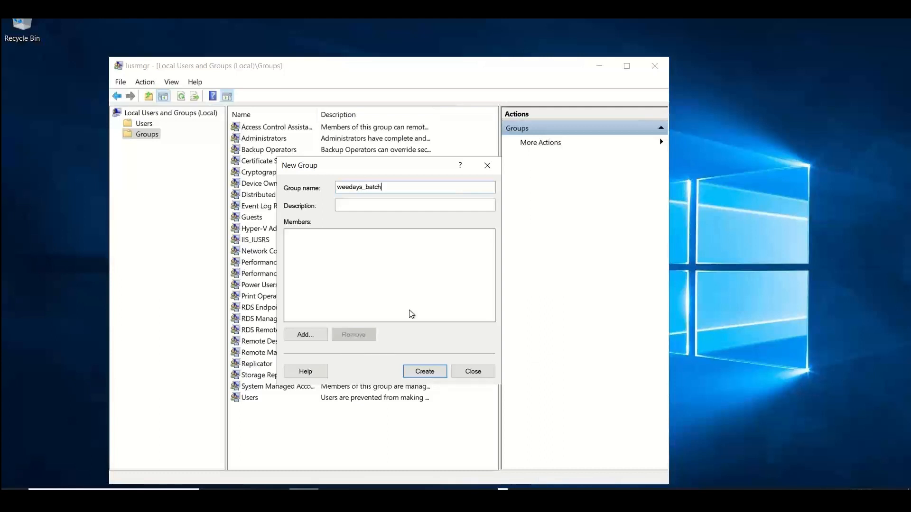
{"action": "type", "text": "_"}
{"action": "key", "text": "BackSpace"}
{"action": "key", "text": "BackSpace"}
{"action": "key", "text": "BackSpace"}
{"action": "key", "text": "BackSpace"}
{"action": "key", "text": "BackSpace"}
{"action": "key", "text": "BackSpace"}
{"action": "key", "text": "BackSpace"}
{"action": "key", "text": "BackSpace"}
{"action": "key", "text": "BackSpace"}
{"action": "key", "text": "BackSpace"}
{"action": "key", "text": "BackSpace"}
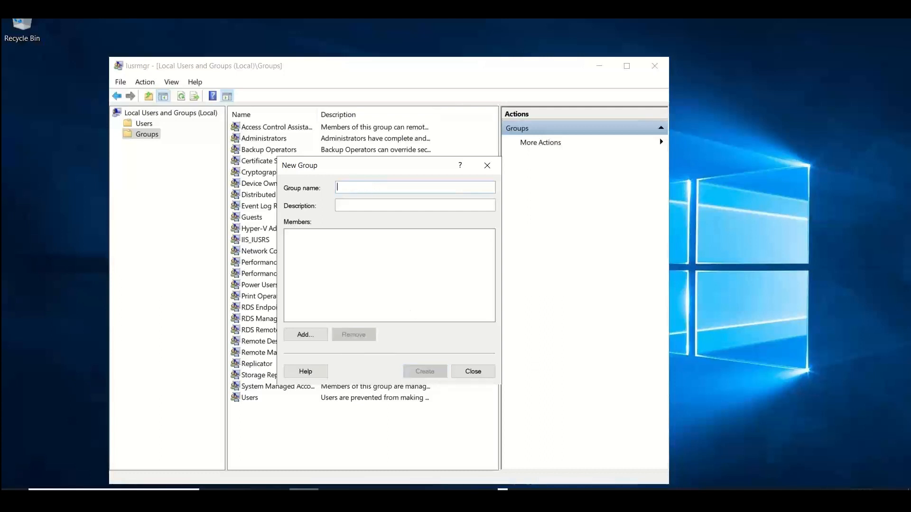
Name the new local group dec_weekdays_batch and set its description to Weekdays Azure batch attendees
{"action": "type", "text": "dec_w"}
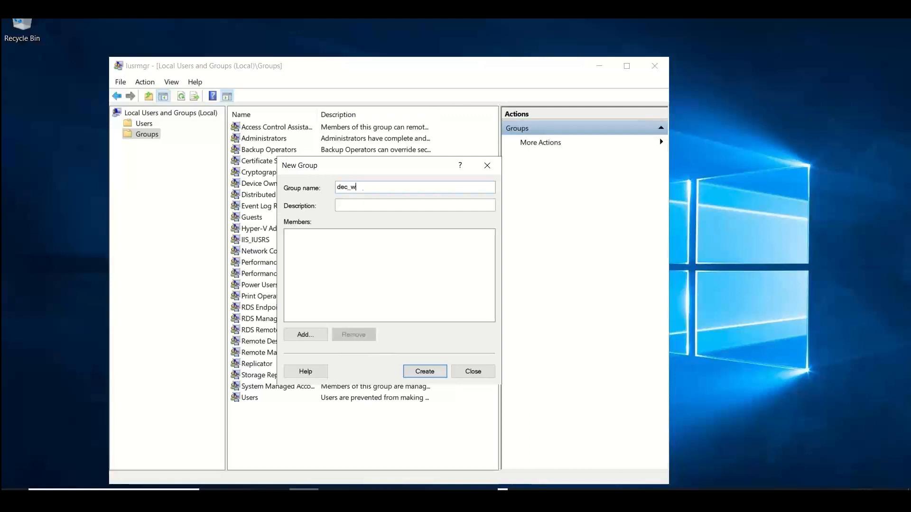
{"action": "type", "text": "eekdays_bat"}
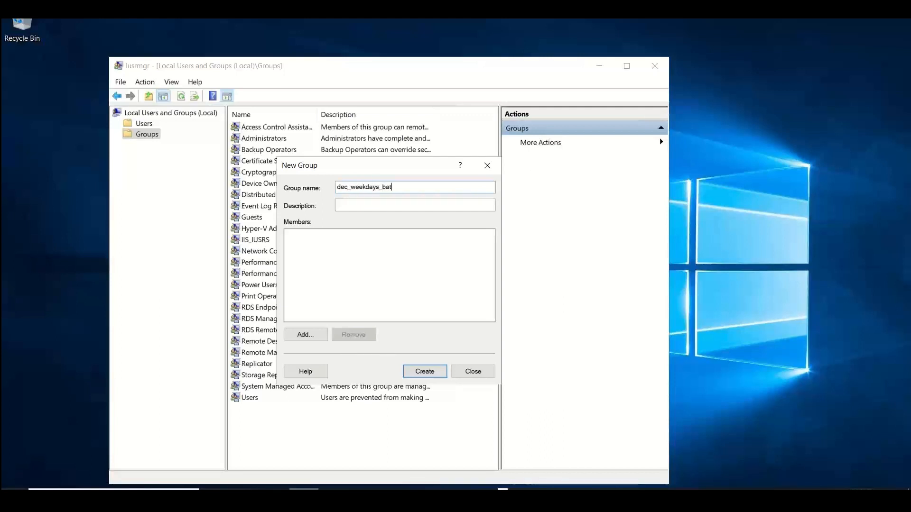
{"action": "type", "text": "ch"}
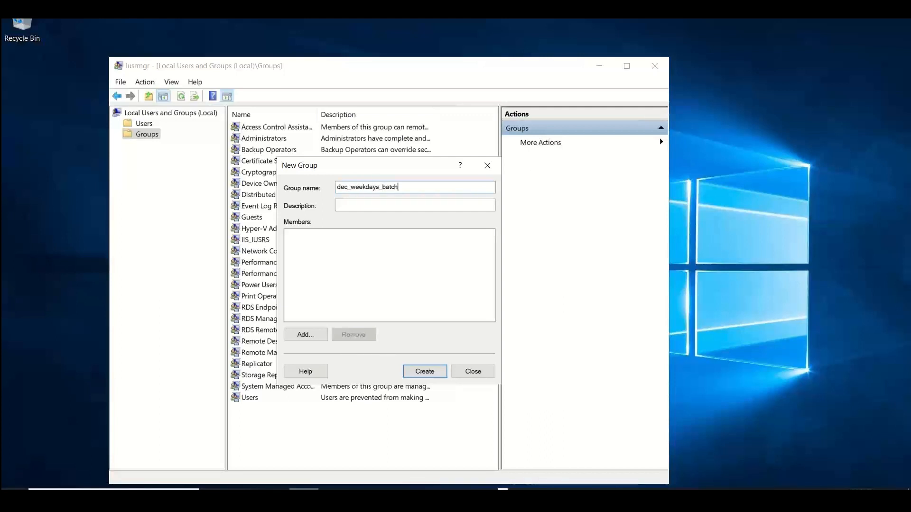
{"action": "left_click", "coordinate": [361, 205]}
{"action": "type", "text": "Weekday"}
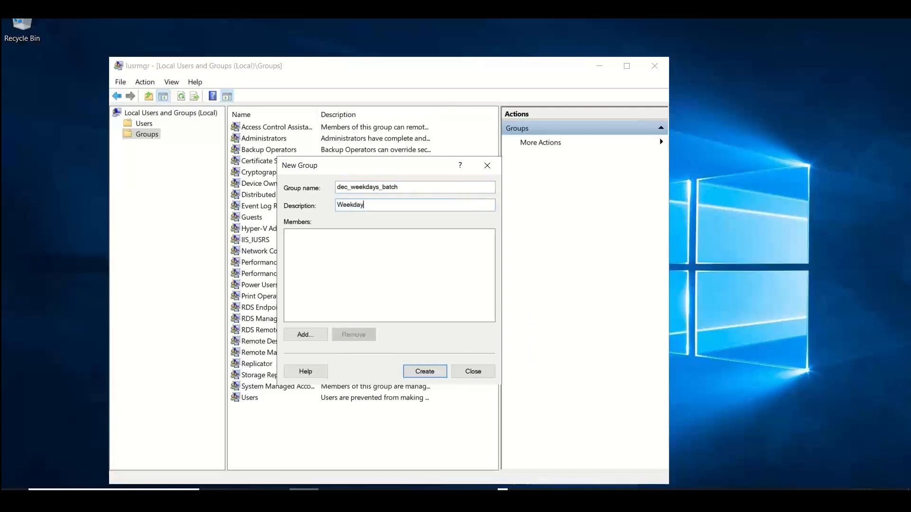
{"action": "type", "text": "s Azure batch attendees"}
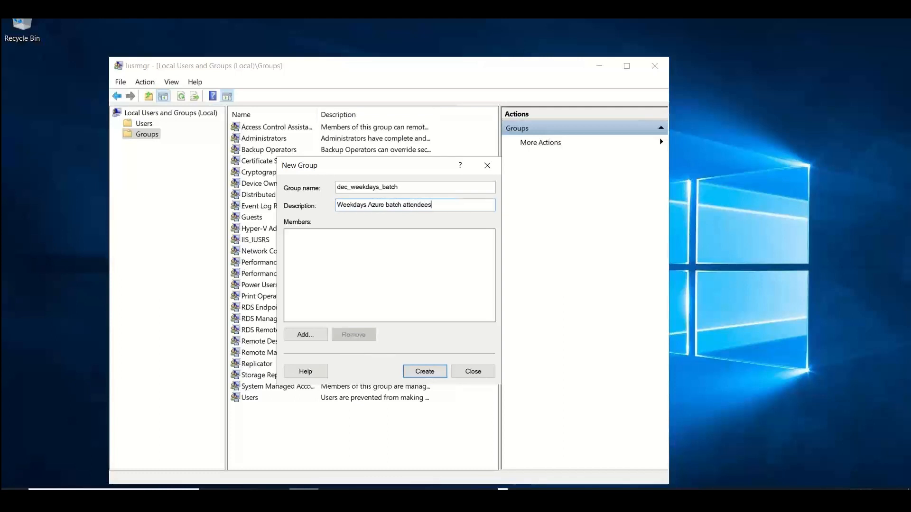
Look up the three new local user accounts on stanwinsrvad01 and add them as members of the dec_weekdays_batch group
{"action": "left_click", "coordinate": [312, 334]}
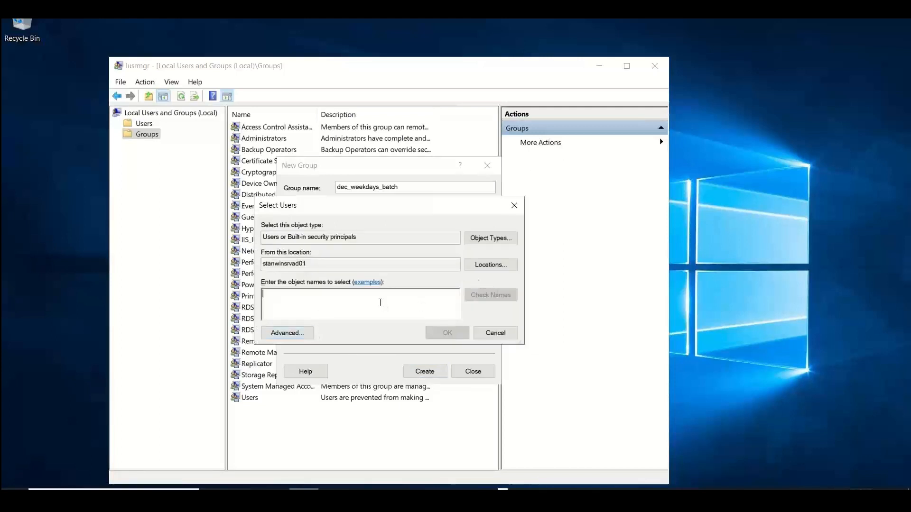
{"action": "type", "text": "archaa"}
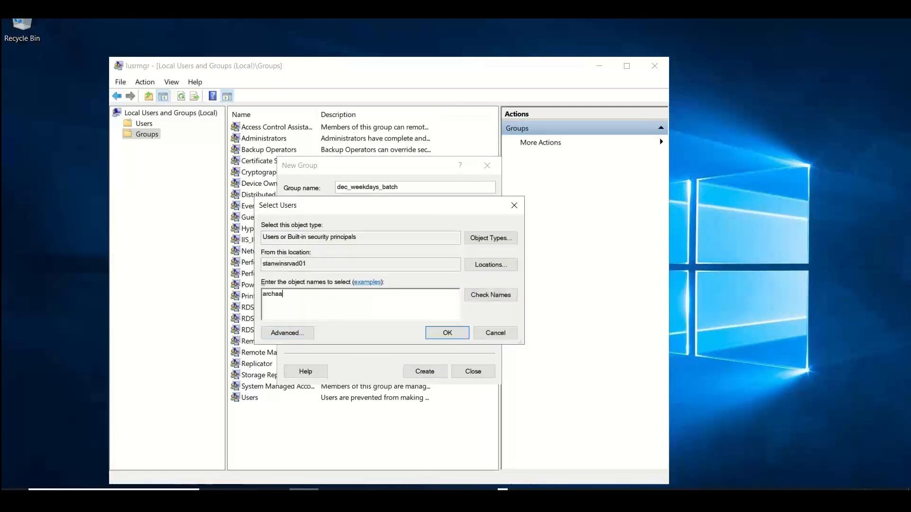
{"action": "type", "text": "n"}
{"action": "key", "text": "BackSpace"}
{"action": "key", "text": "BackSpace"}
{"action": "type", "text": "na;thiru;"}
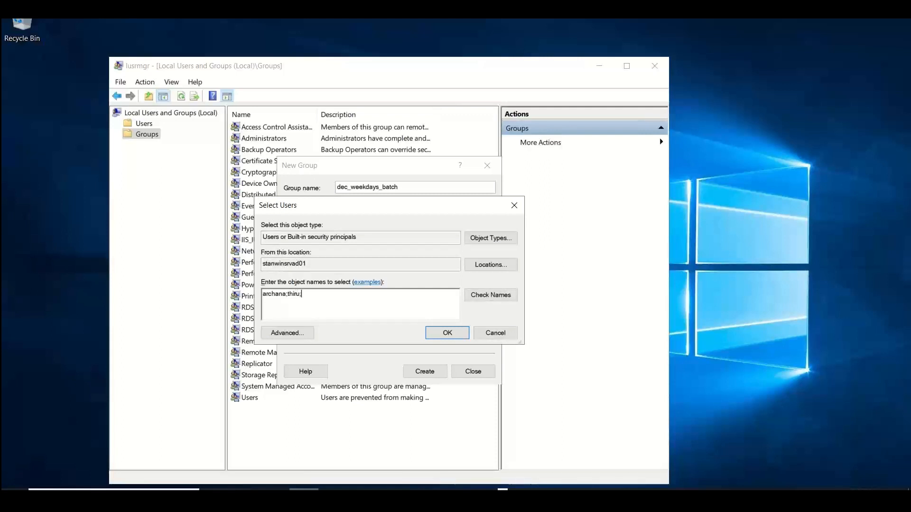
{"action": "type", "text": "maruthu"}
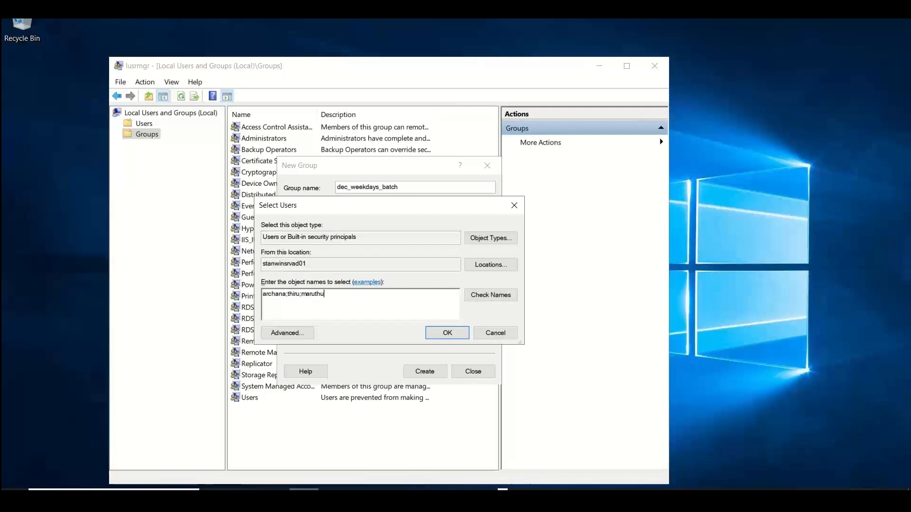
{"action": "left_click", "coordinate": [476, 298]}
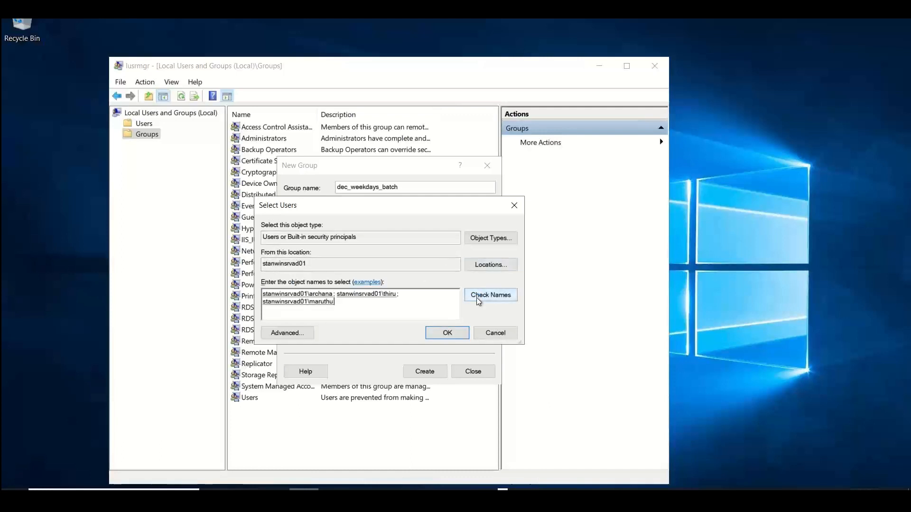
{"action": "left_click", "coordinate": [445, 333]}
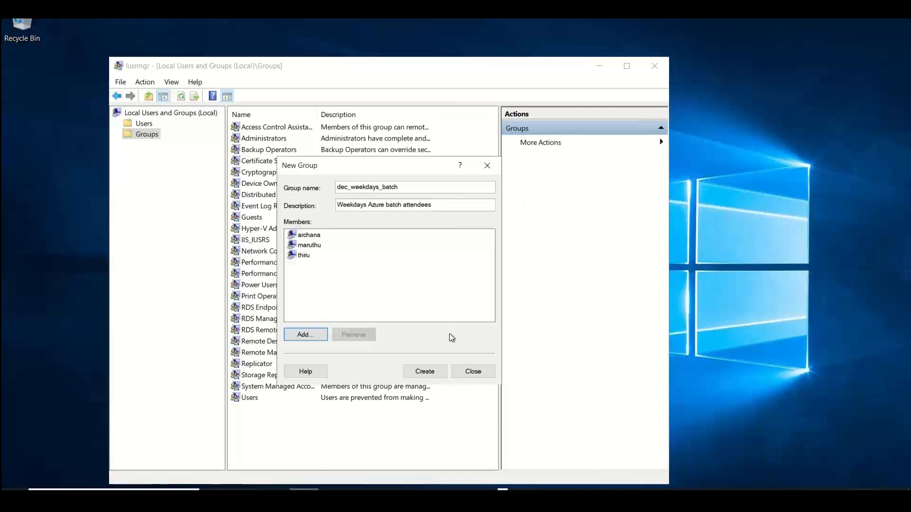
Create the dec_weekdays_batch group, dismiss the New Group dialog, and minimize the Local Users and Groups console
{"action": "left_click", "coordinate": [430, 373]}
{"action": "left_click", "coordinate": [472, 372]}
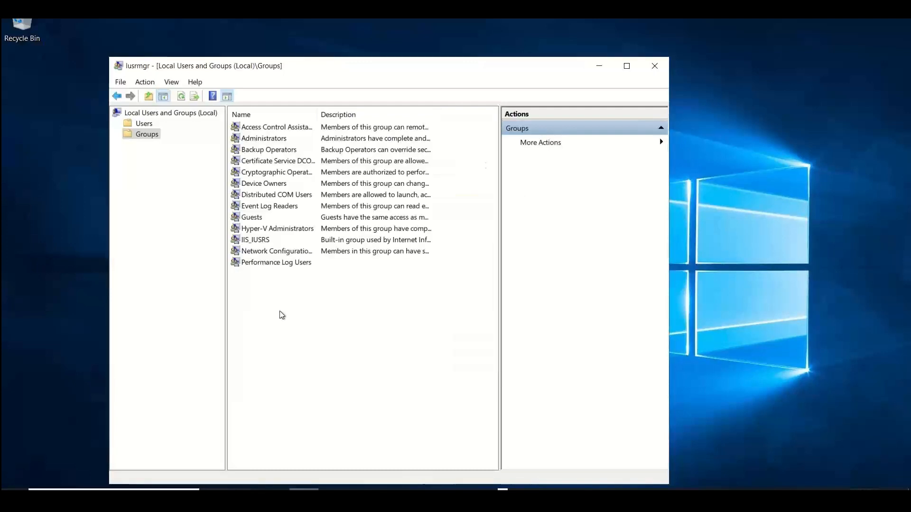
{"action": "left_click_drag", "start_coordinate": [320, 59], "coordinate": [309, 55]}
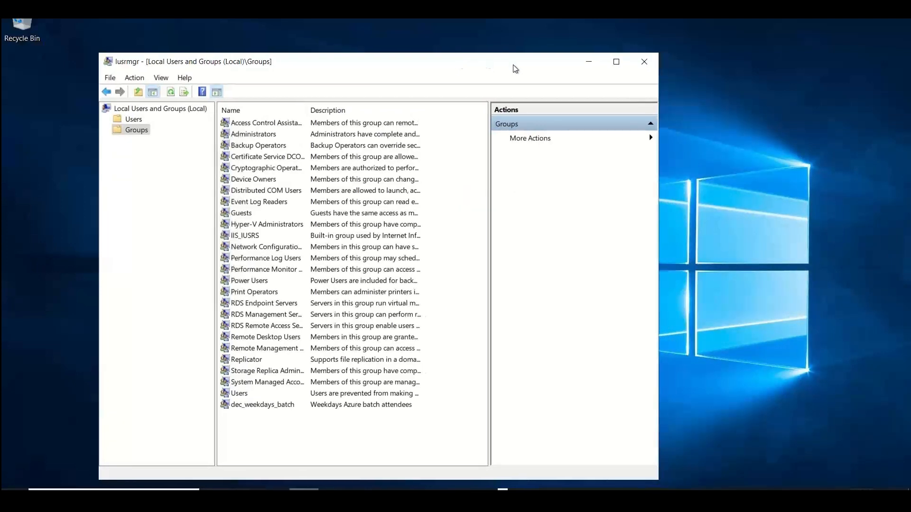
{"action": "left_click_drag", "start_coordinate": [513, 65], "coordinate": [435, 55]}
{"action": "left_click", "coordinate": [511, 49]}
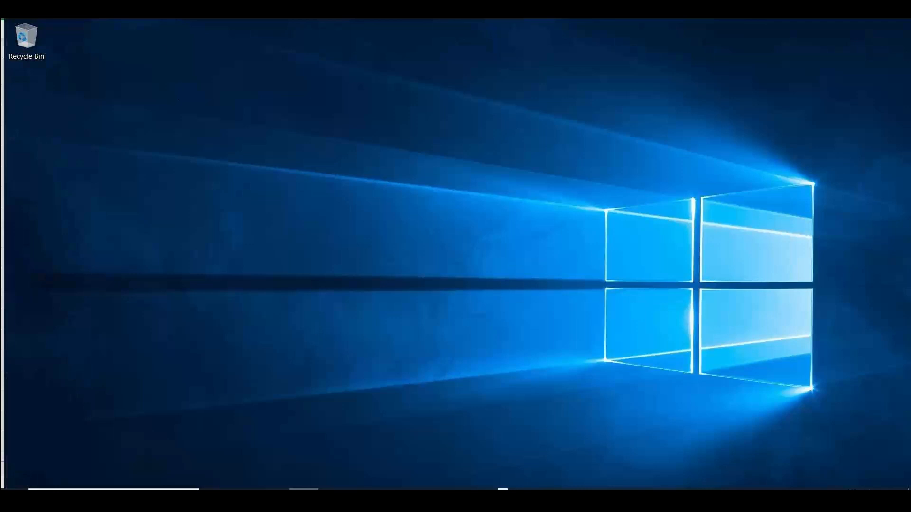
Launch Command Prompt from the Recycle Bin's File Explorer window and run servermanager
{"action": "double_click", "coordinate": [22, 34]}
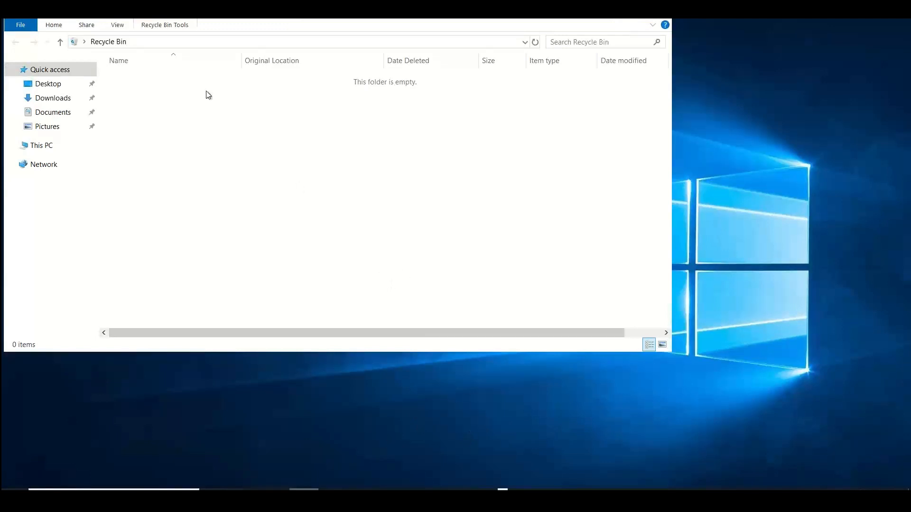
{"action": "left_click", "coordinate": [155, 44]}
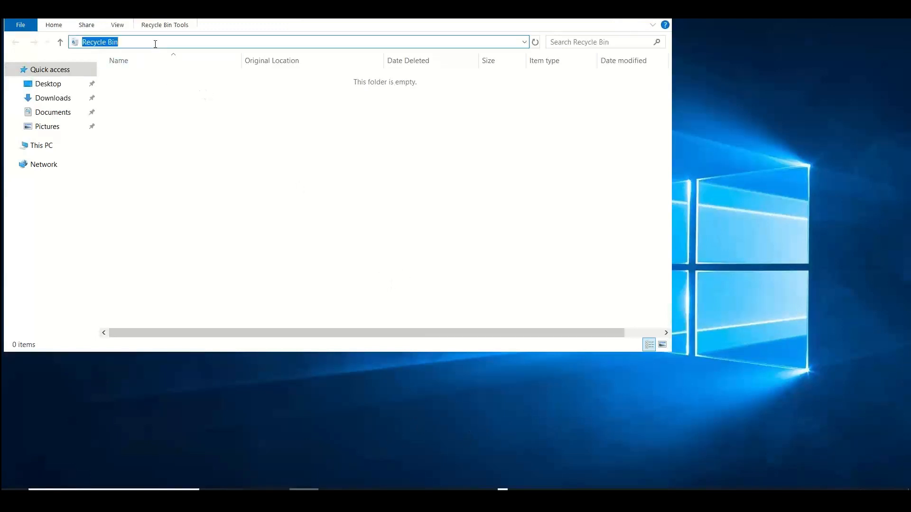
{"action": "type", "text": "C:\\Windows\\System32\\cmd.exe"}
{"action": "key", "text": "Return"}
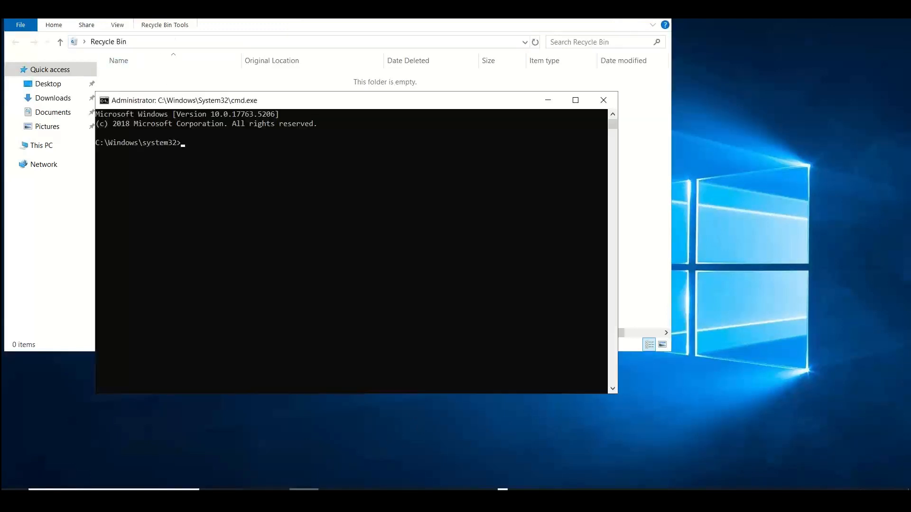
{"action": "type", "text": "servermanager"}
{"action": "key", "text": "Return"}
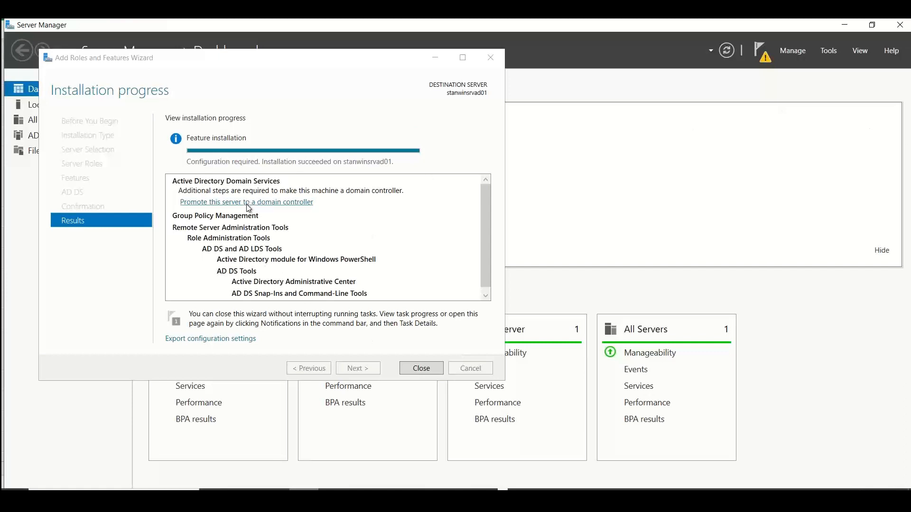
Check the post-deployment notification in Server Manager and start promoting this server to a domain controller
{"action": "left_click", "coordinate": [763, 58]}
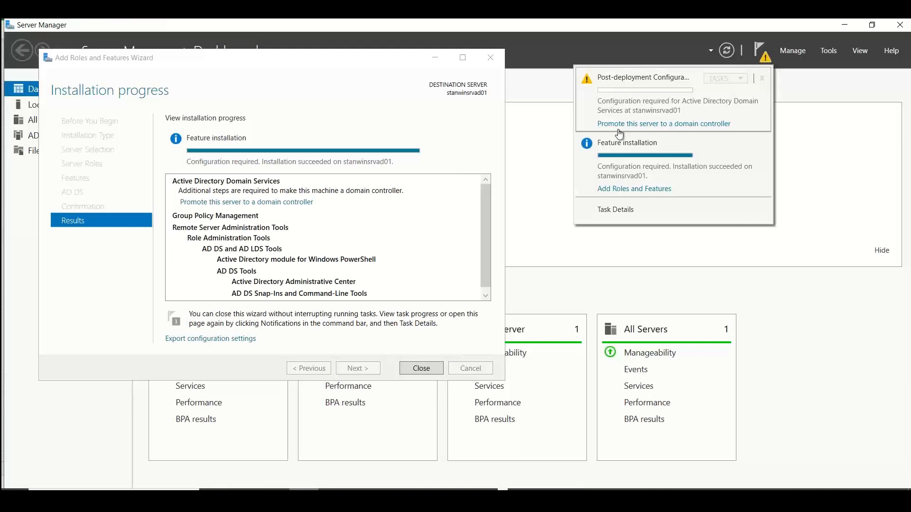
{"action": "left_click", "coordinate": [259, 204]}
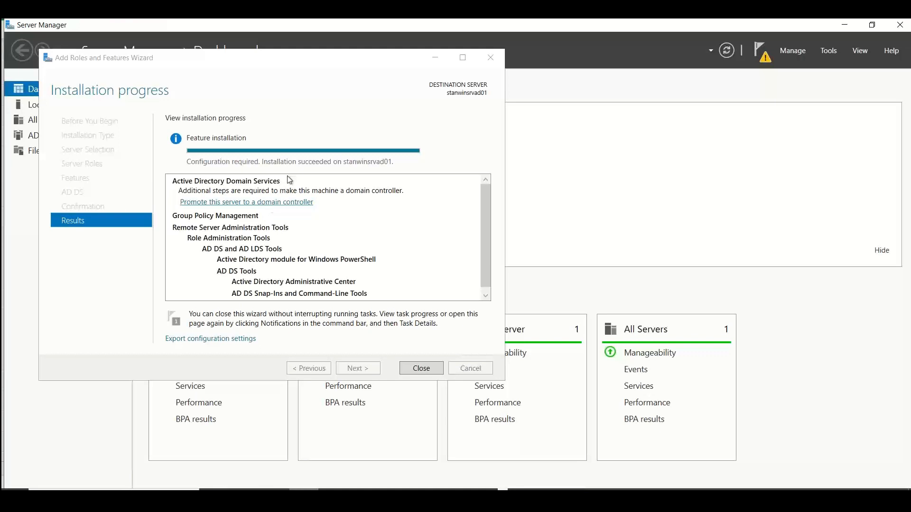
{"action": "left_click", "coordinate": [267, 203]}
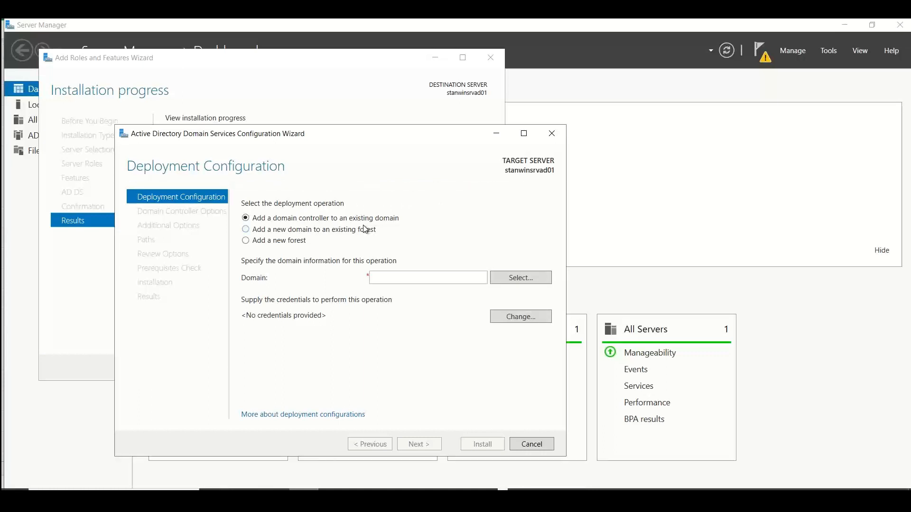
Switch to the Excel notes and enter Forest in cell A16 of the Windows Server AD (WS-AD) sheet
{"action": "key", "text": "alt+Tab"}
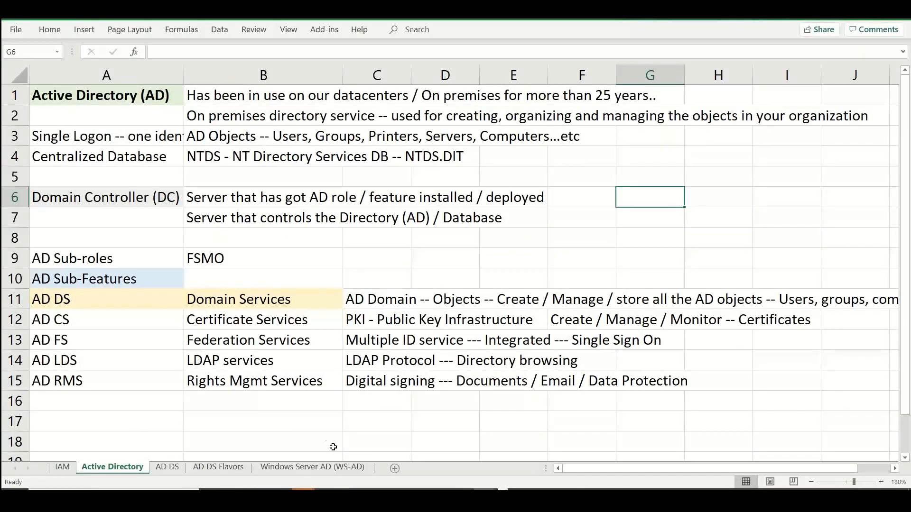
{"action": "left_click", "coordinate": [338, 458]}
{"action": "left_click", "coordinate": [322, 469]}
{"action": "left_click", "coordinate": [149, 373]}
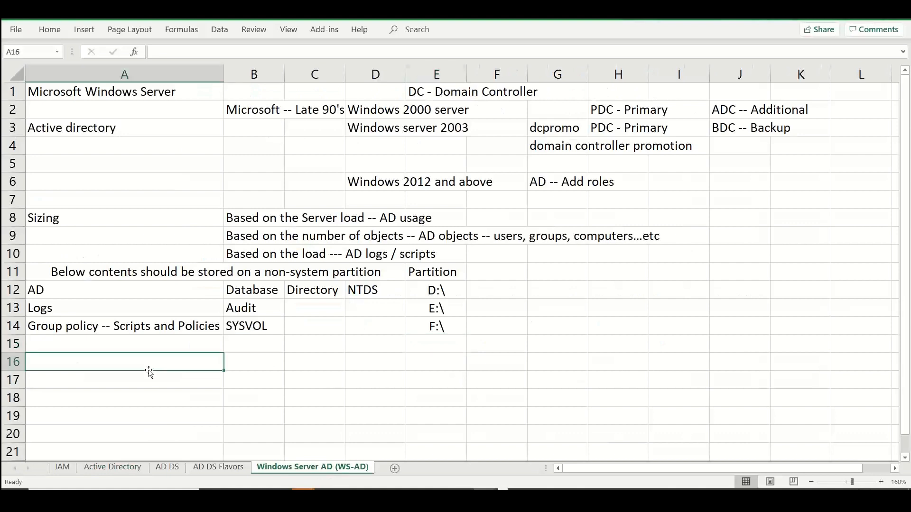
{"action": "type", "text": "Forest"}
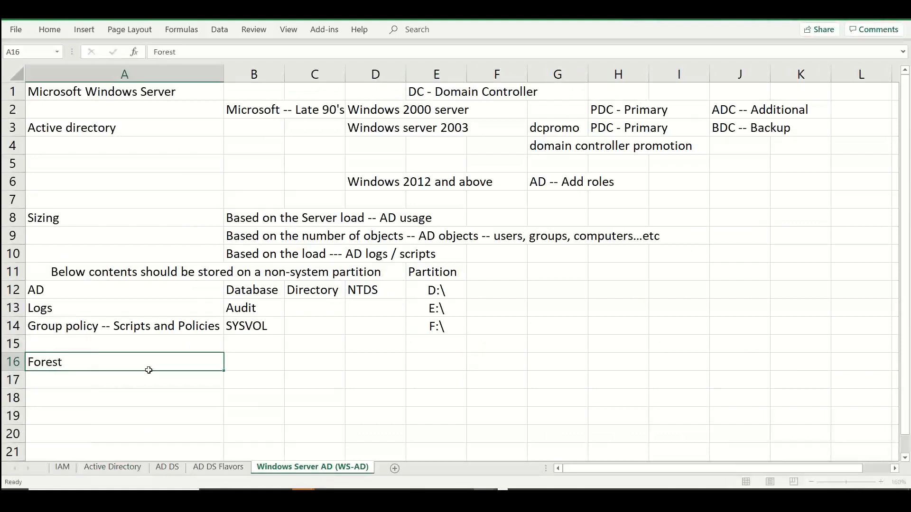
Enter "Organizational level name -- Domain Name" in cell B16 as the explanation of Forest
{"action": "key", "text": "Tab"}
{"action": "type", "text": "Organizatio"}
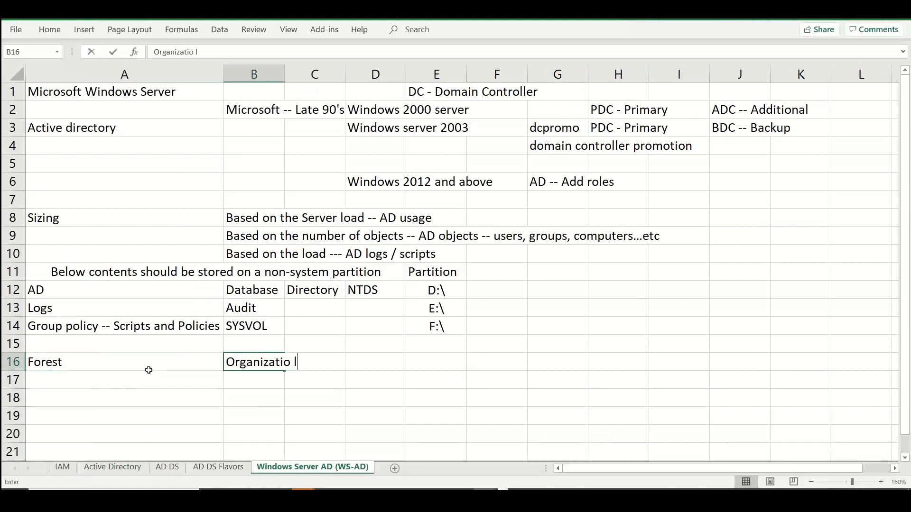
{"action": "key", "text": "BackSpace"}
{"action": "type", "text": "nal eve"}
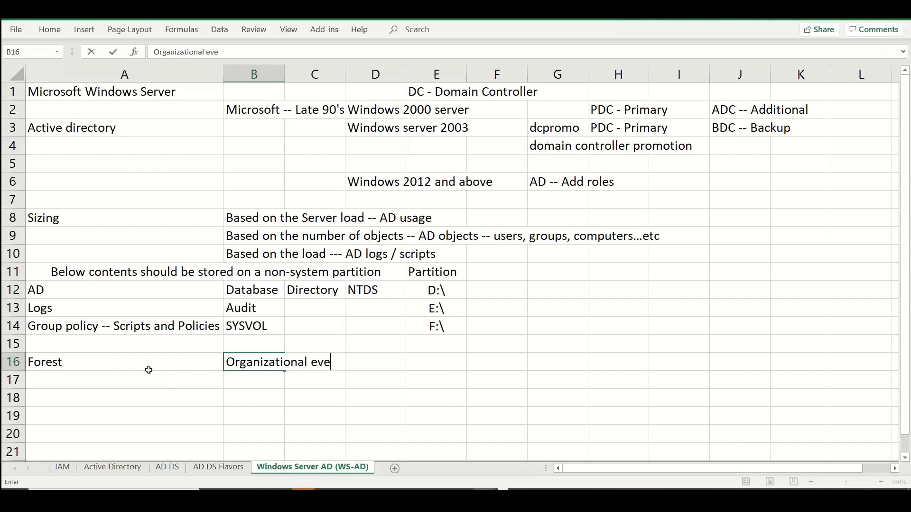
{"action": "key", "text": "BackSpace"}
{"action": "key", "text": "BackSpace"}
{"action": "key", "text": "BackSpace"}
{"action": "type", "text": "level name -- "}
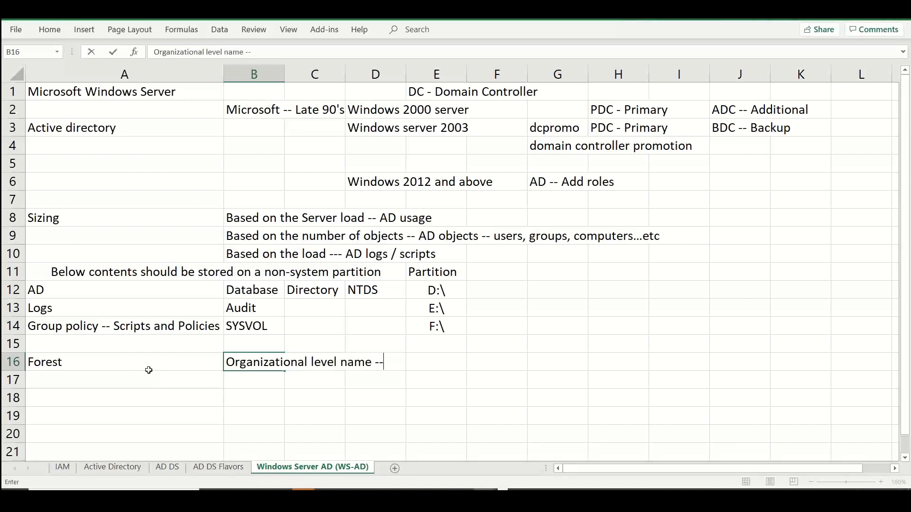
{"action": "type", "text": "Domain Name"}
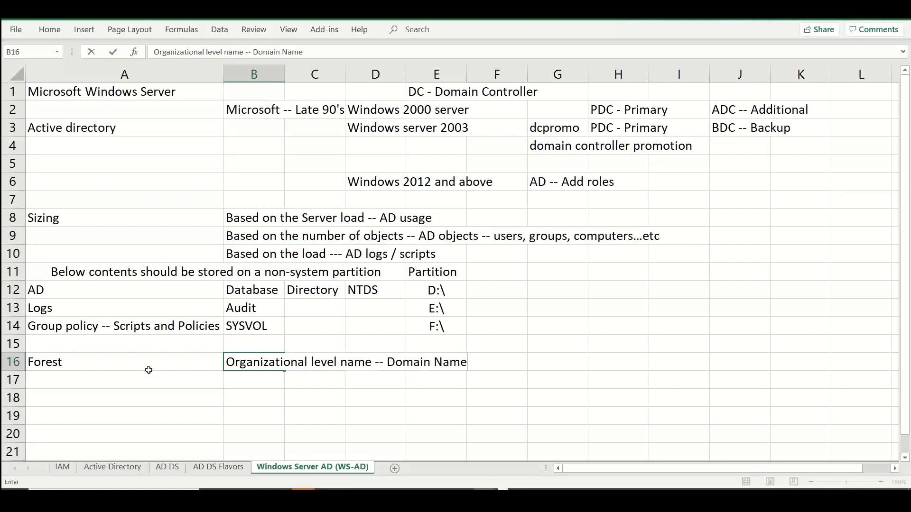
{"action": "key", "text": "Return"}
Enter Domain in cell A17, below the Forest entry
{"action": "left_click", "coordinate": [149, 371]}
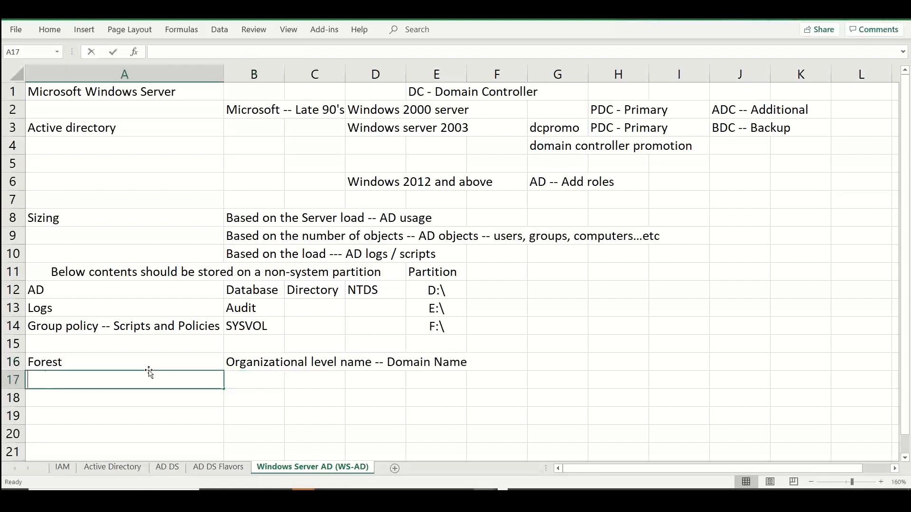
{"action": "type", "text": "DOmain"}
{"action": "key", "text": "BackSpace"}
{"action": "key", "text": "BackSpace"}
{"action": "key", "text": "BackSpace"}
{"action": "key", "text": "BackSpace"}
{"action": "key", "text": "BackSpace"}
{"action": "type", "text": "omain"}
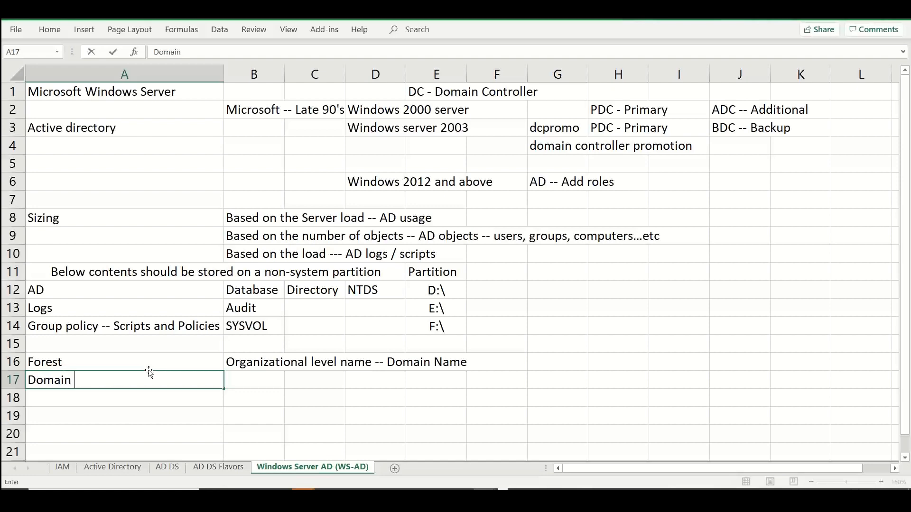
{"action": "key", "text": "Tab"}
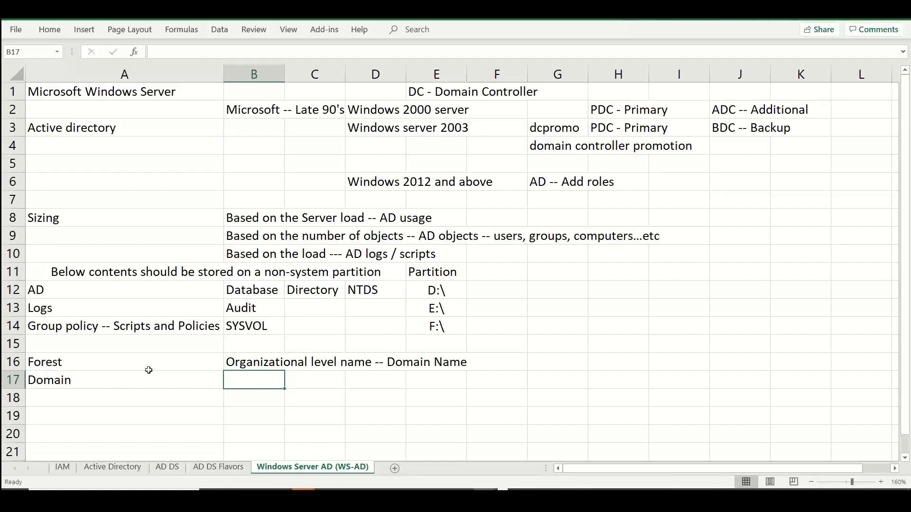
Switch back to the AD DS Configuration Wizard, add a new forest with root domain azurewithstan.local, and continue to Domain Controller Options
{"action": "key", "text": "alt+Tab"}
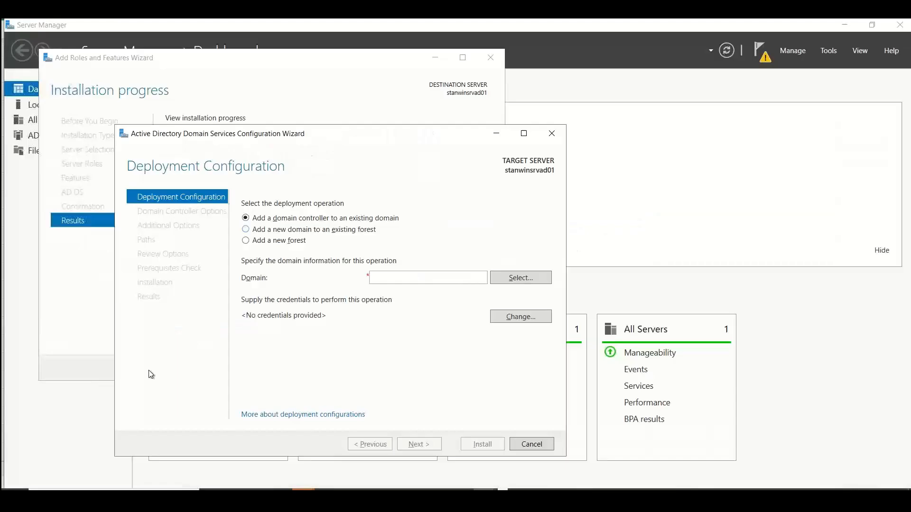
{"action": "left_click", "coordinate": [274, 241]}
{"action": "left_click", "coordinate": [382, 277]}
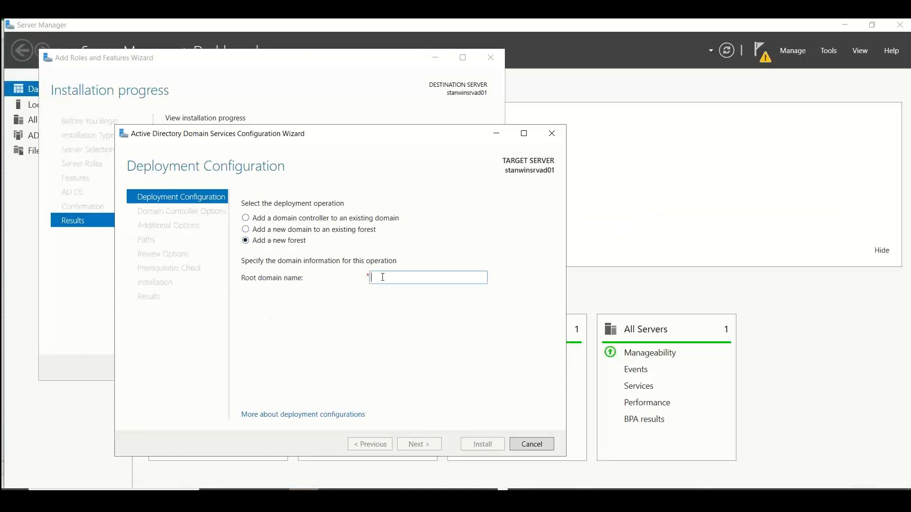
{"action": "type", "text": "aur"}
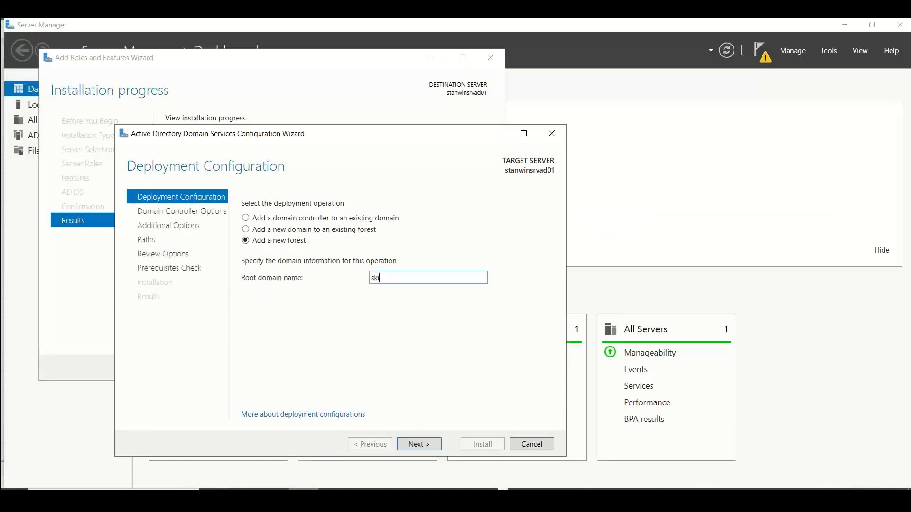
{"action": "key", "text": "BackSpace"}
{"action": "key", "text": "BackSpace"}
{"action": "key", "text": "BackSpace"}
{"action": "type", "text": "azurewithstan.local"}
{"action": "left_click", "coordinate": [412, 443]}
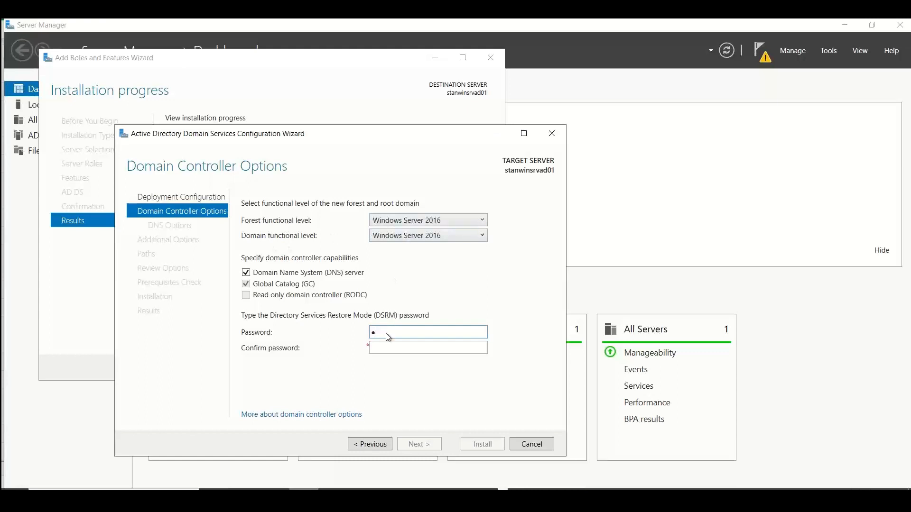
Try to enter a Directory Services Restore Mode (DSRM) password and its confirmation
{"action": "left_click_drag", "start_coordinate": [386, 333], "coordinate": [317, 337]}
{"action": "type", "text": "••••••••••••••••••"}
{"action": "key", "text": "Tab"}
{"action": "type", "text": "•"}
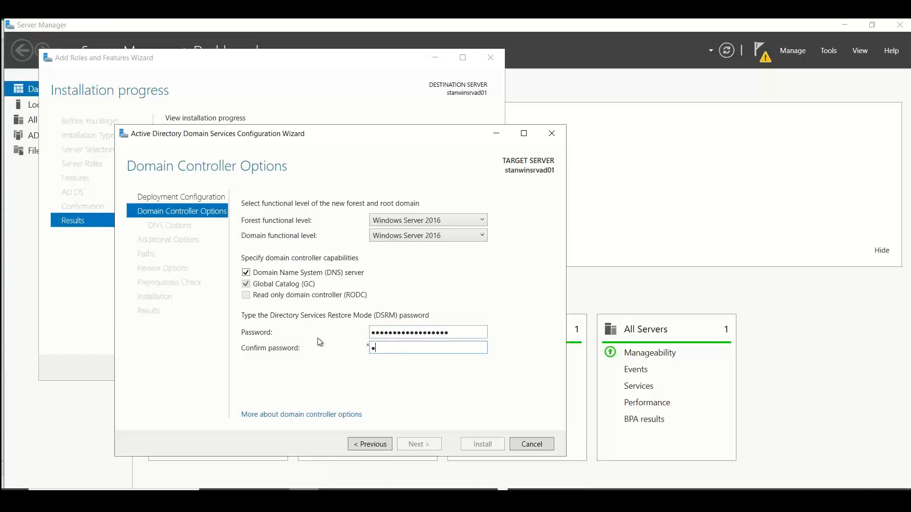
{"action": "type", "text": "•••••••••••••••••"}
Try adding one more character to both the DSRM password and its confirmation, and view the available forest functional levels
{"action": "left_click", "coordinate": [456, 334]}
{"action": "type", "text": "•"}
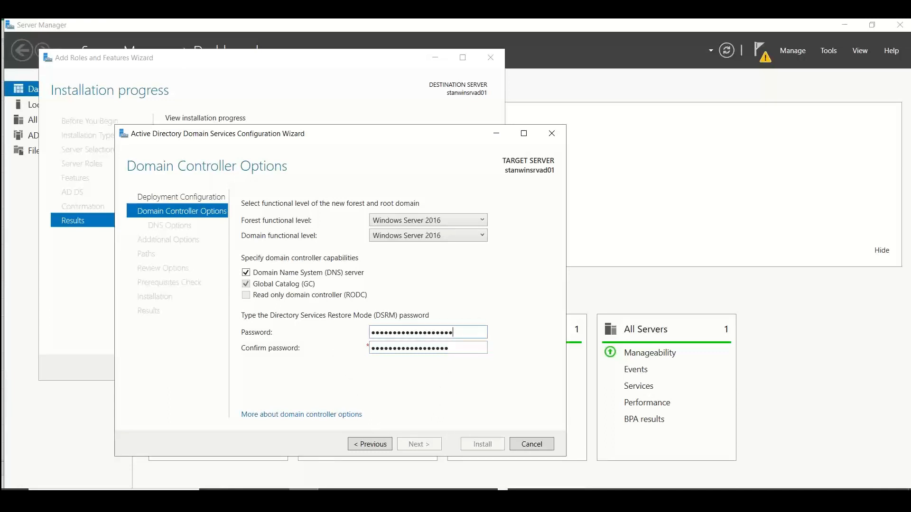
{"action": "left_click", "coordinate": [467, 351]}
{"action": "type", "text": "•"}
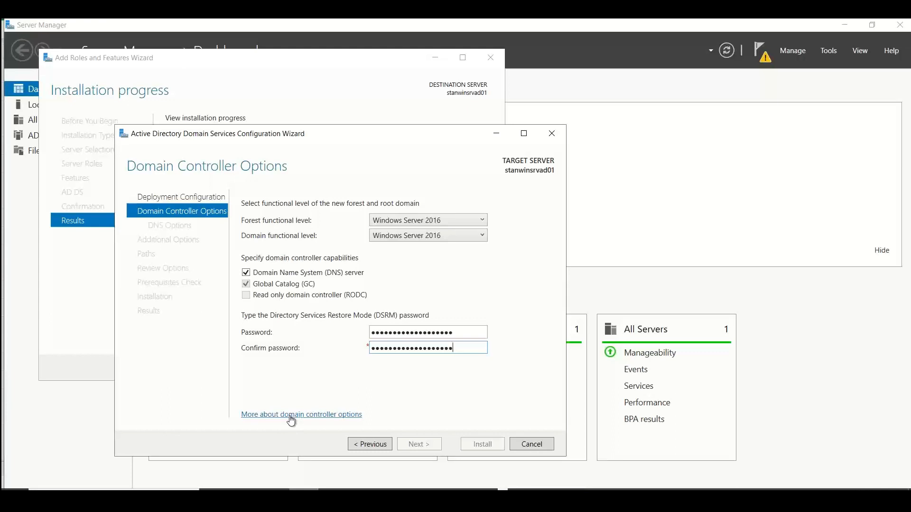
{"action": "left_click", "coordinate": [466, 219]}
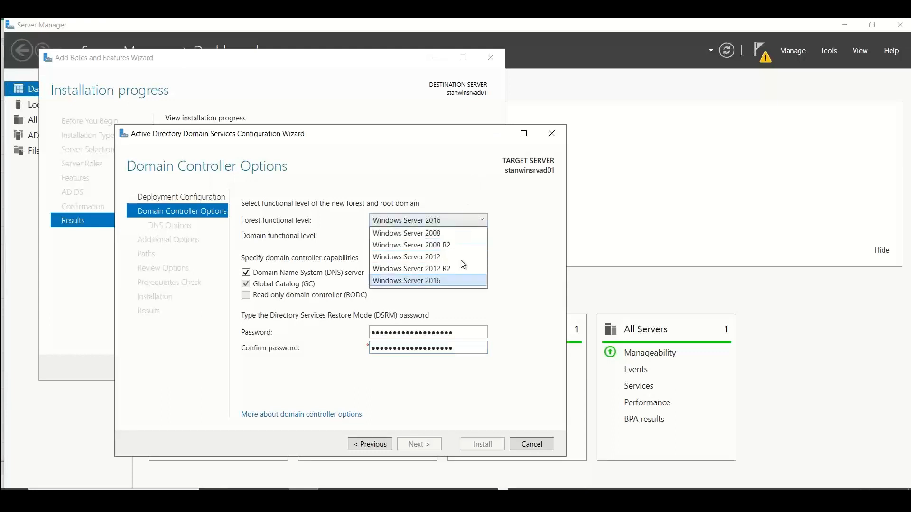
{"action": "left_click", "coordinate": [517, 275]}
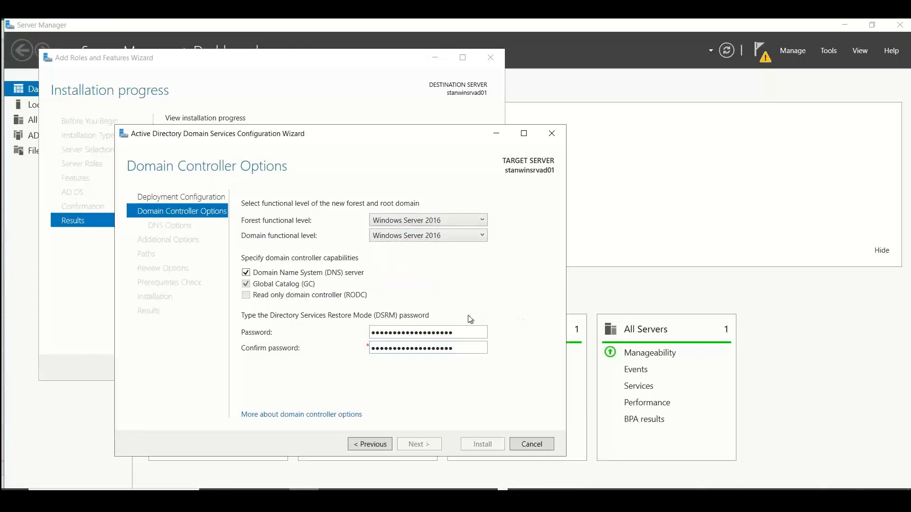
Re-enter the DSRM password with a matching confirmation, check the DNS Options page, and return to Domain Controller Options
{"action": "left_click_drag", "start_coordinate": [465, 332], "coordinate": [318, 332]}
{"action": "type", "text": "••••••••••••••••••••"}
{"action": "key", "text": "Tab"}
{"action": "type", "text": "•"}
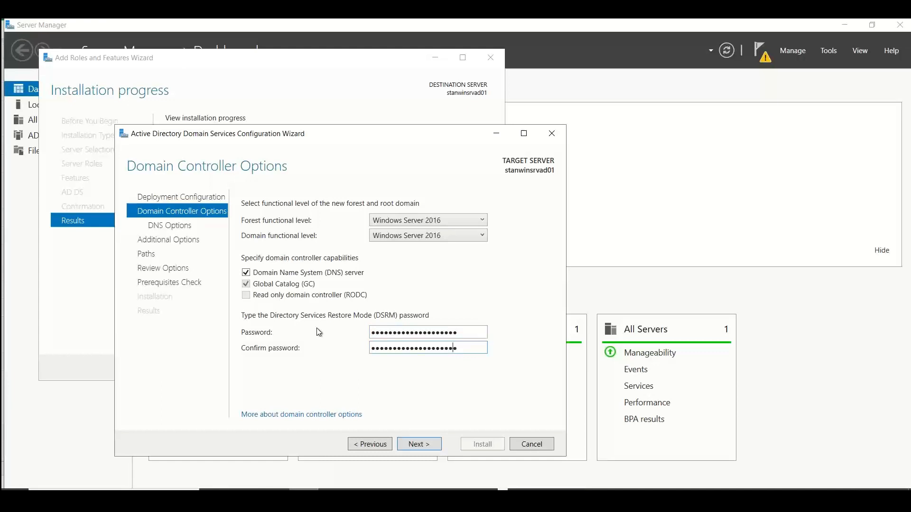
{"action": "left_click", "coordinate": [423, 444]}
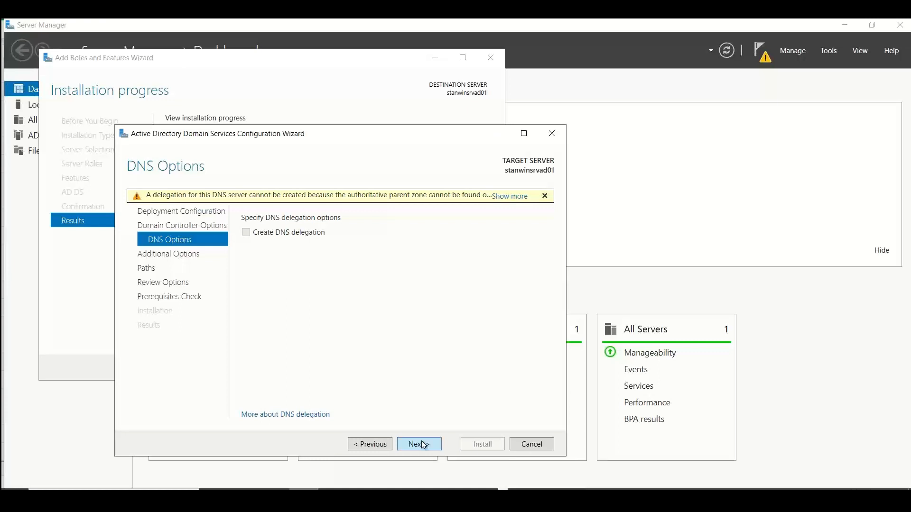
{"action": "left_click", "coordinate": [388, 445]}
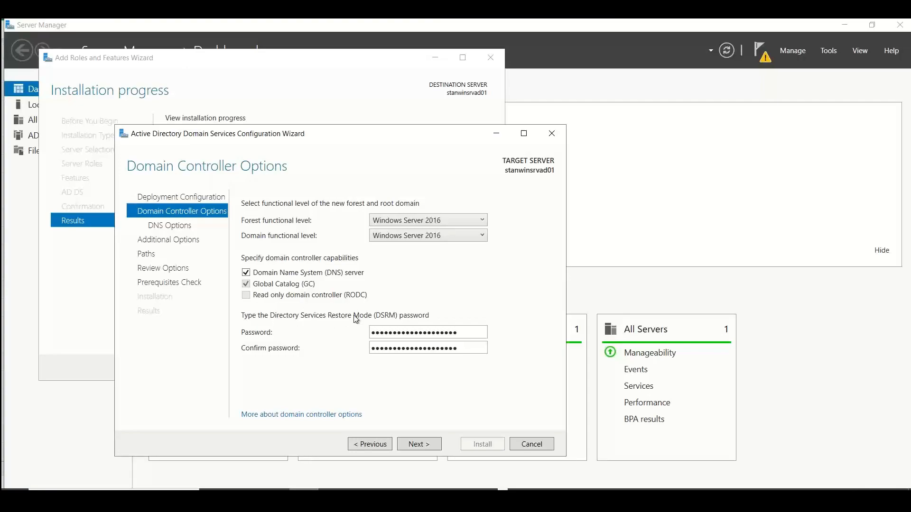
Switch to the Excel notes and enter "DSRM credentials" in cell A19 of the Windows Server AD (WS-AD) sheet
{"action": "key", "text": "alt+Tab"}
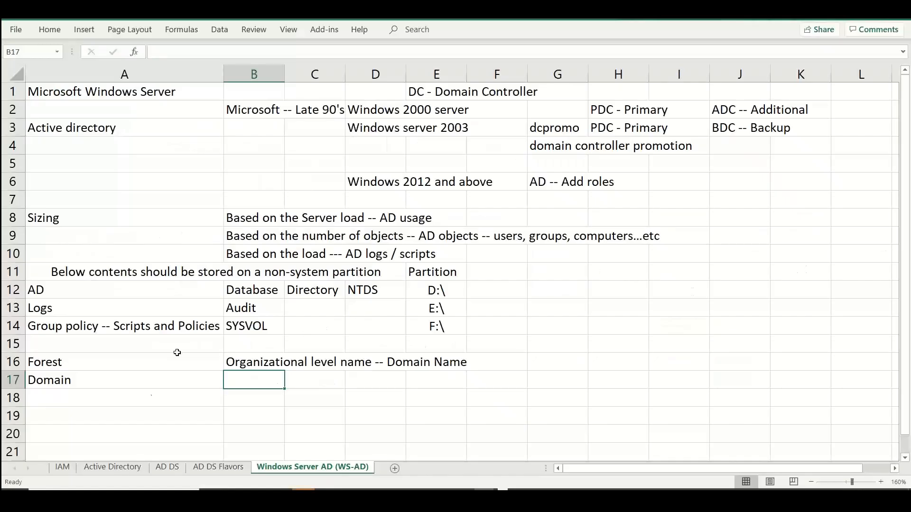
{"action": "left_click", "coordinate": [143, 416]}
{"action": "type", "text": "D"}
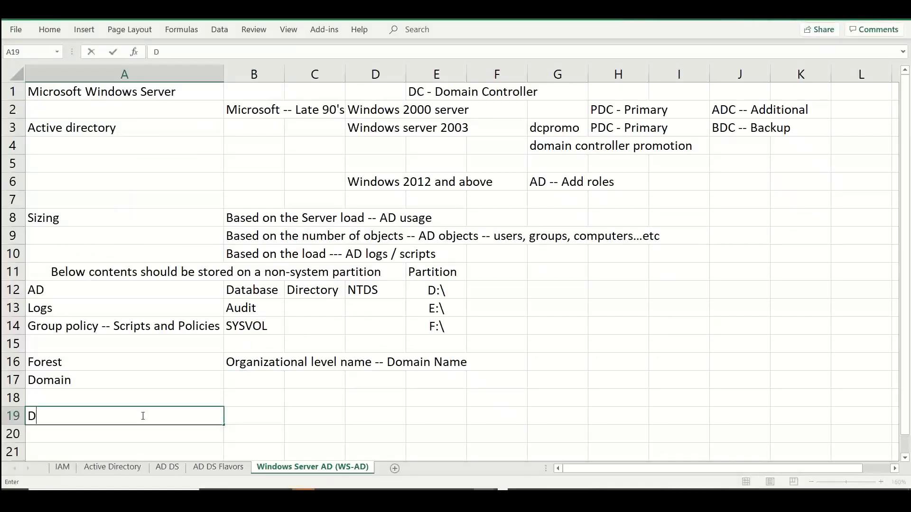
{"action": "type", "text": "SRM credetn"}
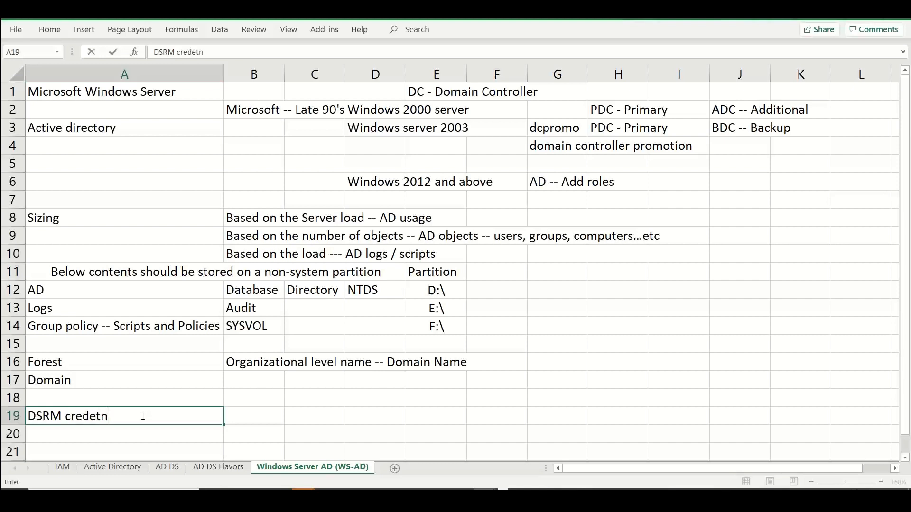
{"action": "key", "text": "BackSpace"}
{"action": "key", "text": "BackSpace"}
{"action": "type", "text": "ntials"}
{"action": "key", "text": "Tab"}
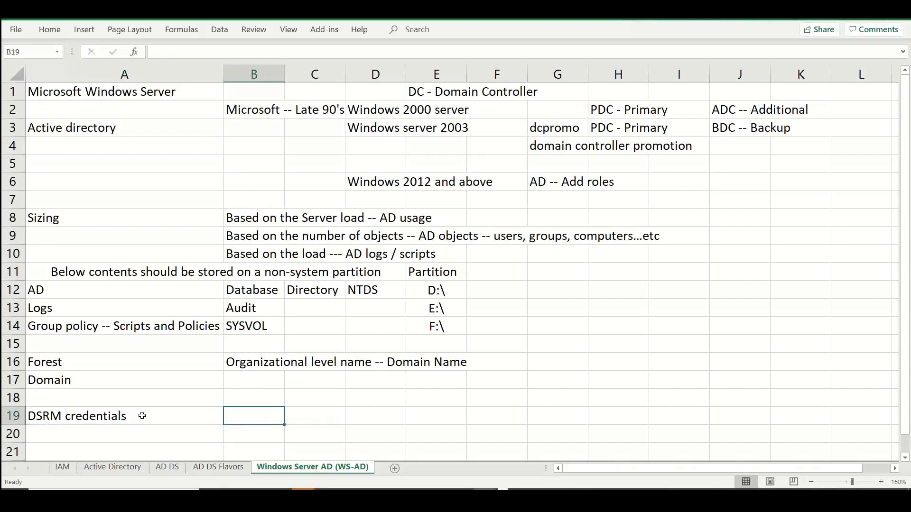
Enter "AD Restore" in cell B19 and "Directory services Restore mode credentials -- Complex password" in cell D19
{"action": "type", "text": "AD Restore"}
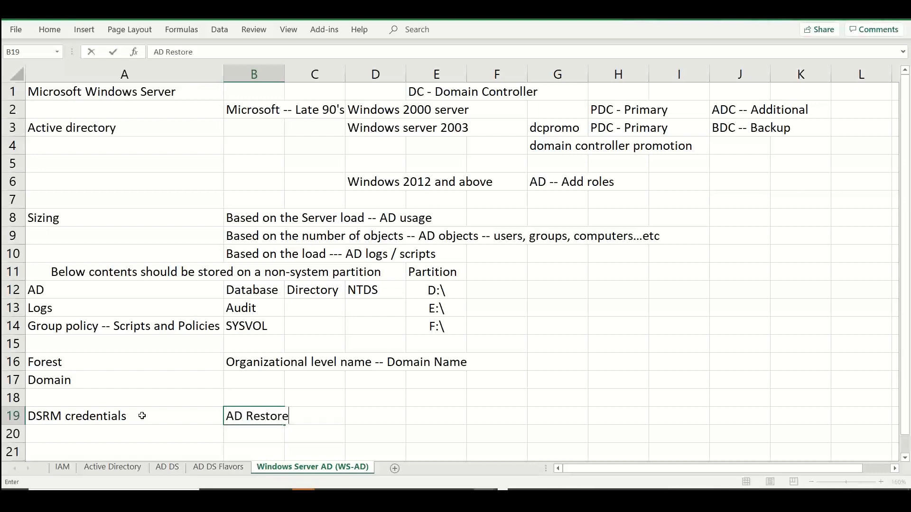
{"action": "key", "text": "Tab"}
{"action": "key", "text": "Tab"}
{"action": "type", "text": "Di"}
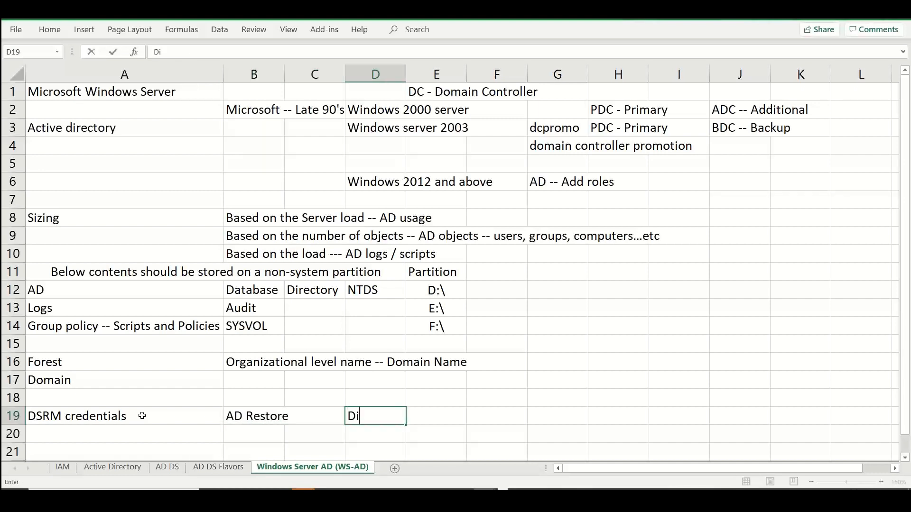
{"action": "type", "text": "rectory service"}
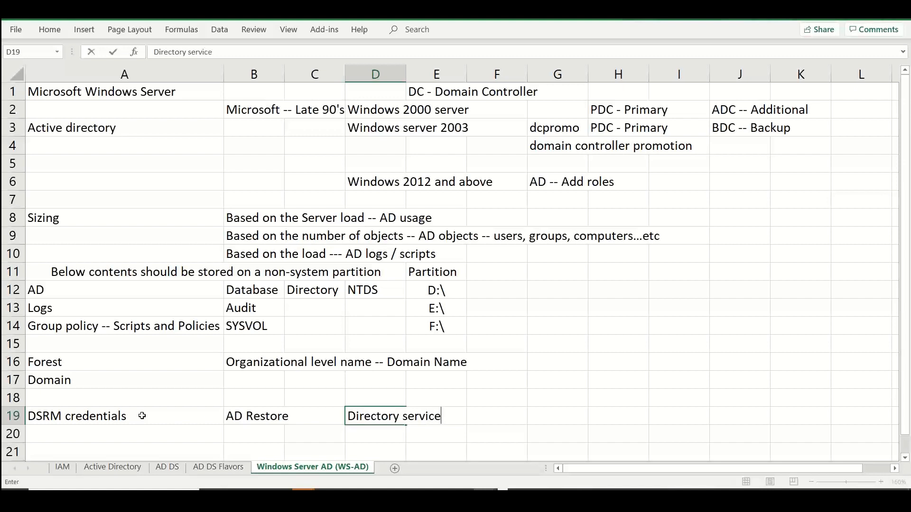
{"action": "type", "text": "s Restore mode credeta"}
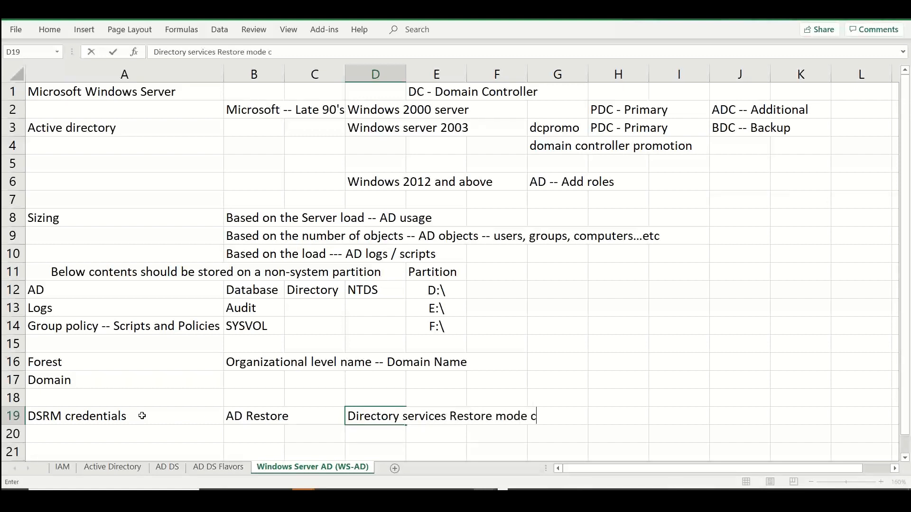
{"action": "key", "text": "BackSpace"}
{"action": "key", "text": "BackSpace"}
{"action": "type", "text": "ntials --"}
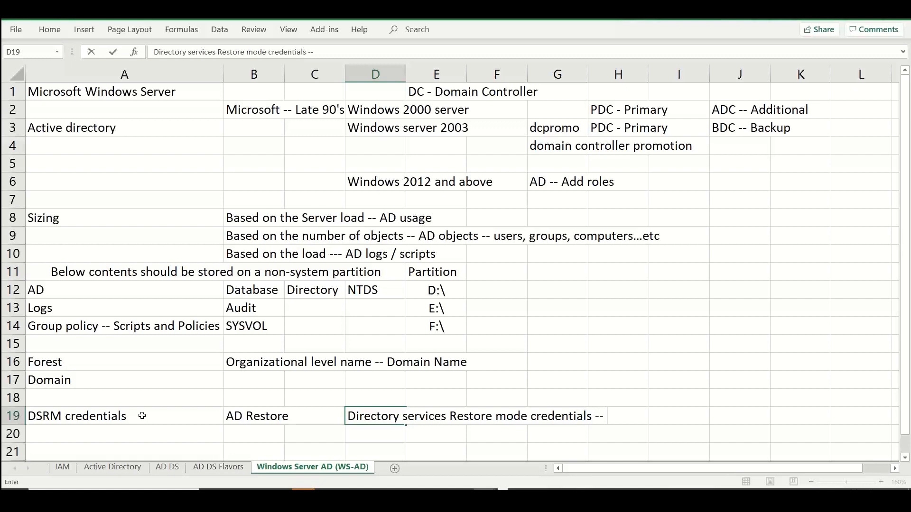
{"action": "type", "text": " Complex p"}
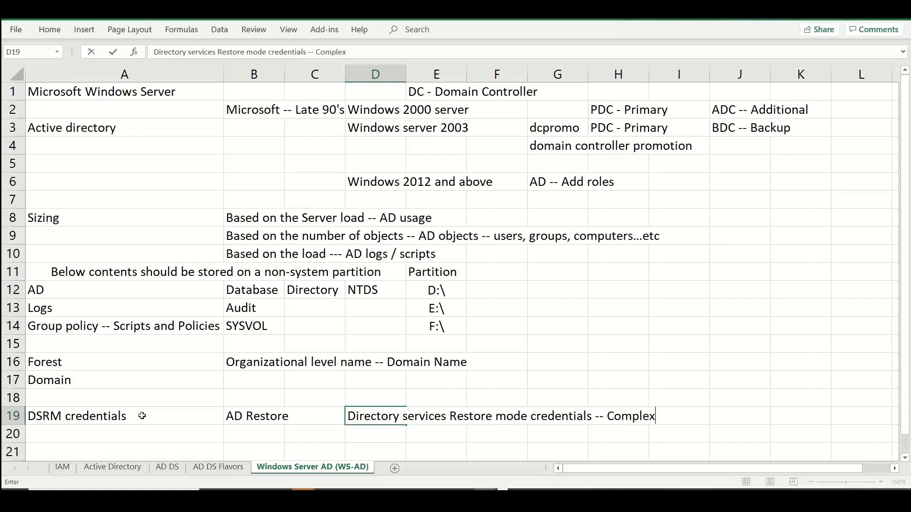
{"action": "type", "text": "assword"}
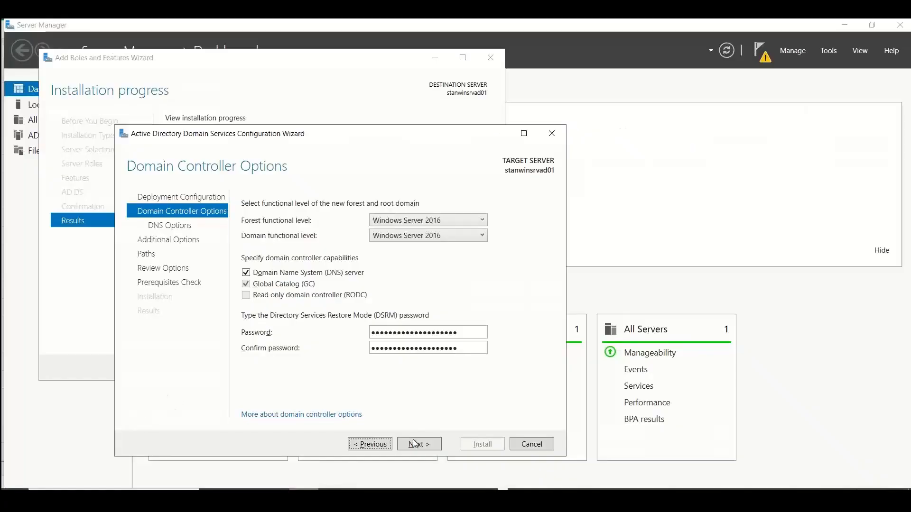
Switch back to the AD DS Configuration Wizard and continue past DNS Options without a delegation to Additional Options
{"action": "left_click", "coordinate": [414, 444]}
{"action": "left_click", "coordinate": [416, 445]}
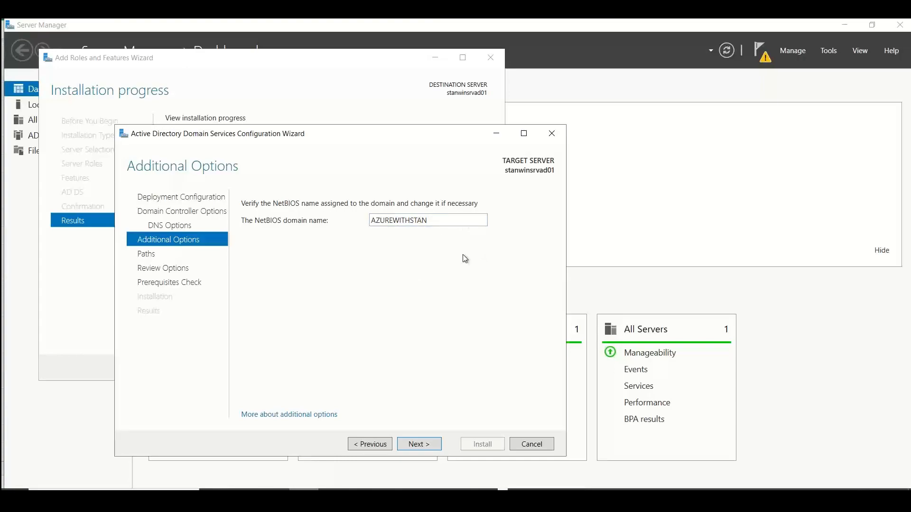
Switch to the Excel notes, enter NETBIOS in cell A20 and "Domain name or organization name" in cell B20
{"action": "key", "text": "alt+Tab"}
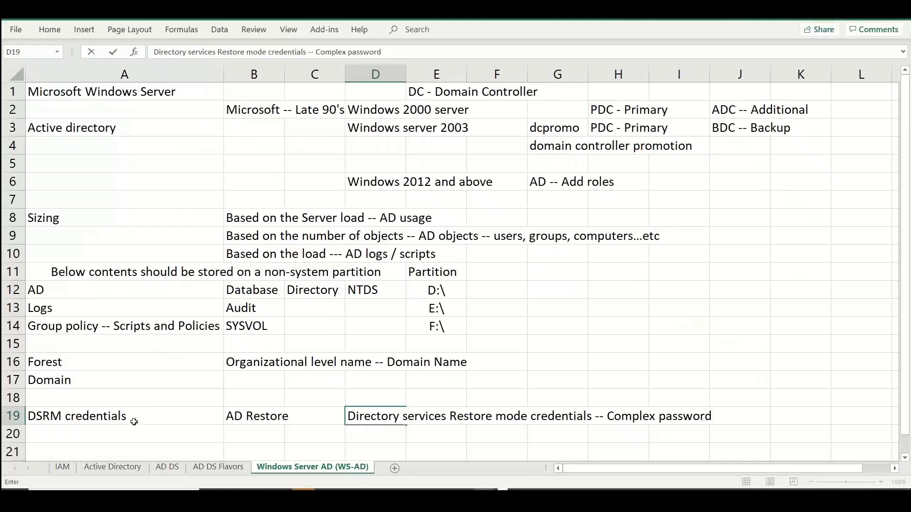
{"action": "left_click", "coordinate": [134, 433]}
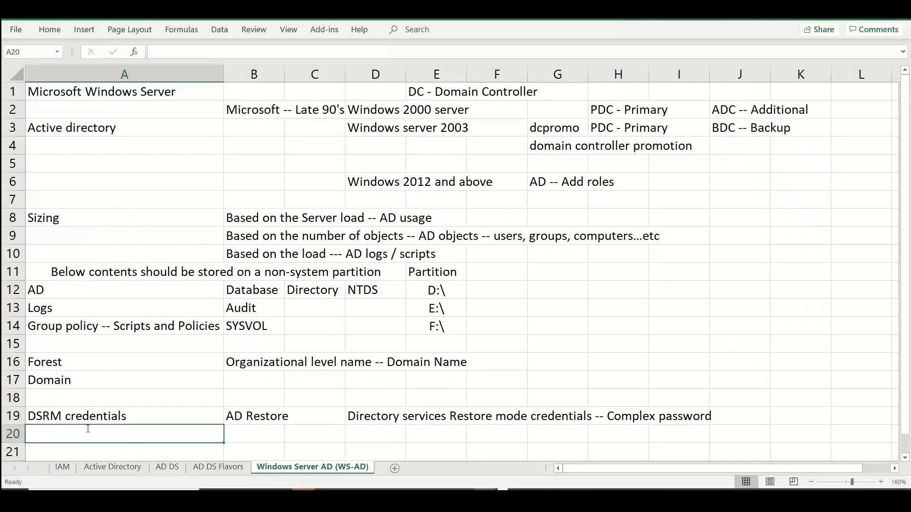
{"action": "type", "text": "NETBIOS"}
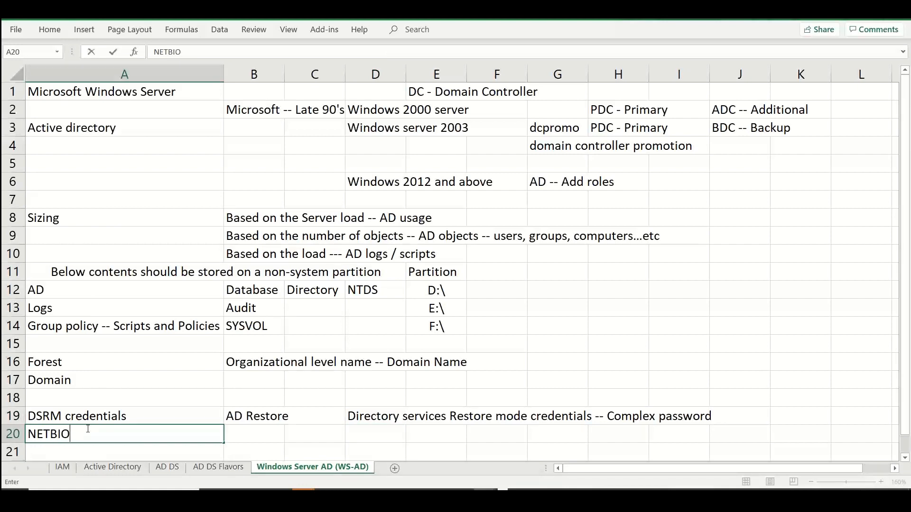
{"action": "key", "text": "Tab"}
{"action": "type", "text": "Domain "}
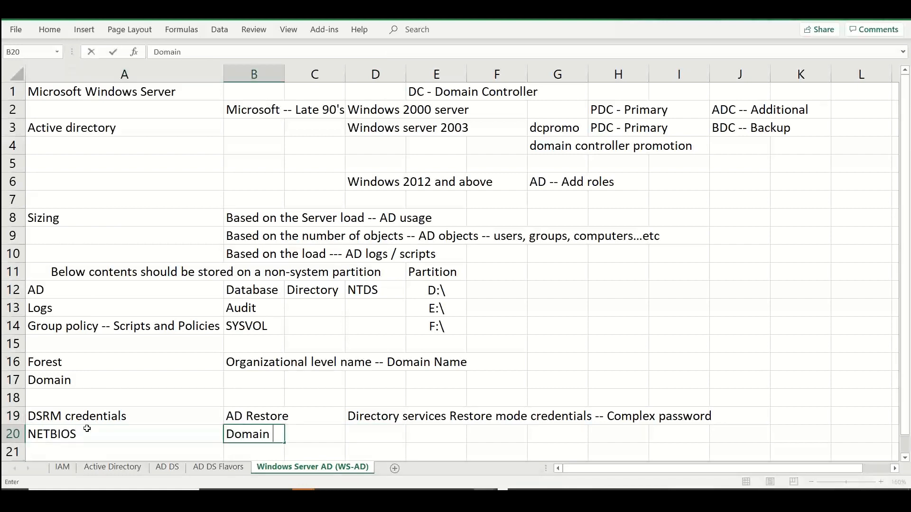
{"action": "type", "text": "name or o"}
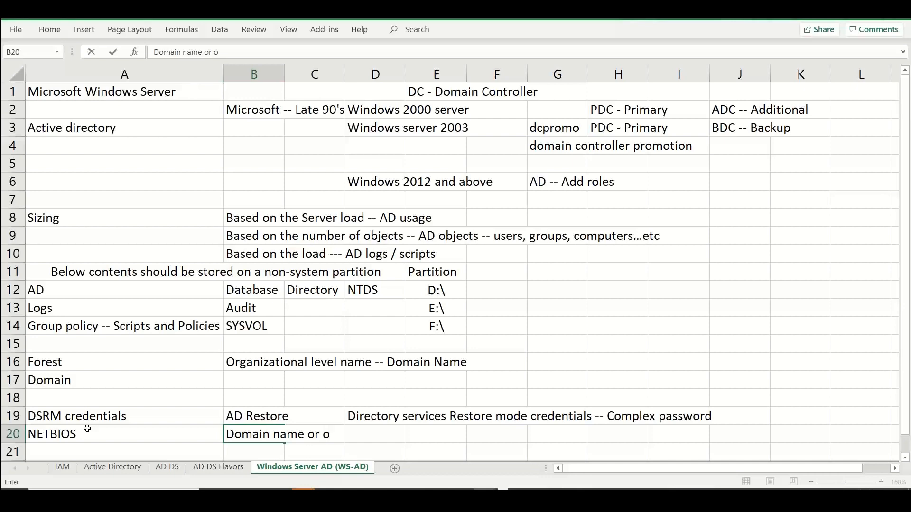
{"action": "type", "text": "rganization name"}
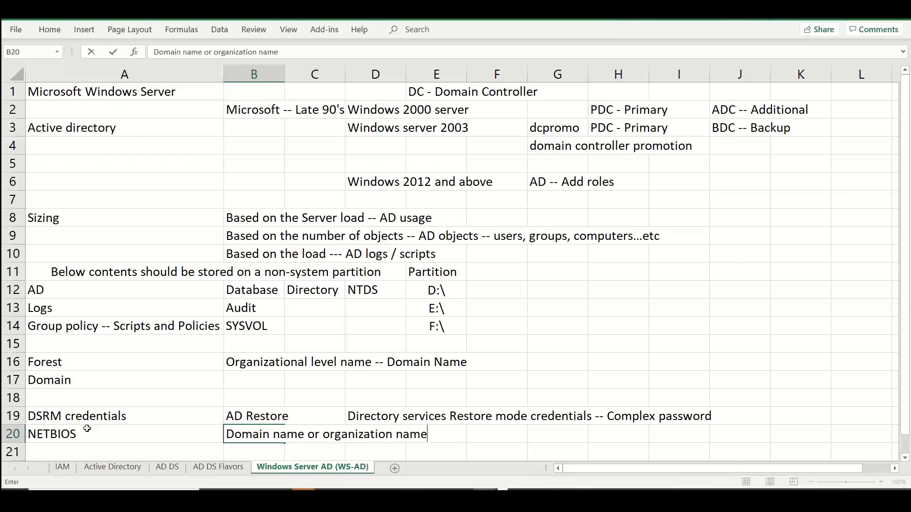
Return to the AD DS Configuration Wizard, keep AZUREWITHSTAN as the NetBIOS domain name, and continue to Paths
{"action": "key", "text": "alt+Tab"}
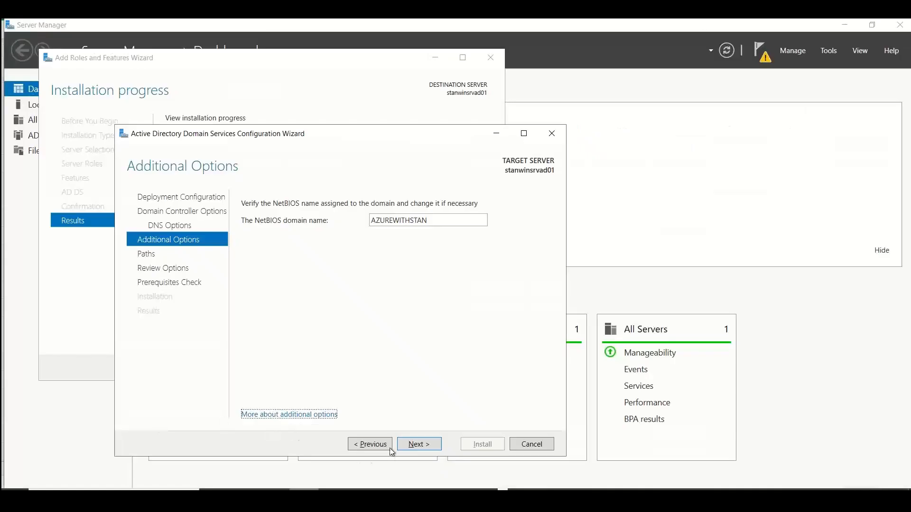
{"action": "left_click", "coordinate": [417, 442]}
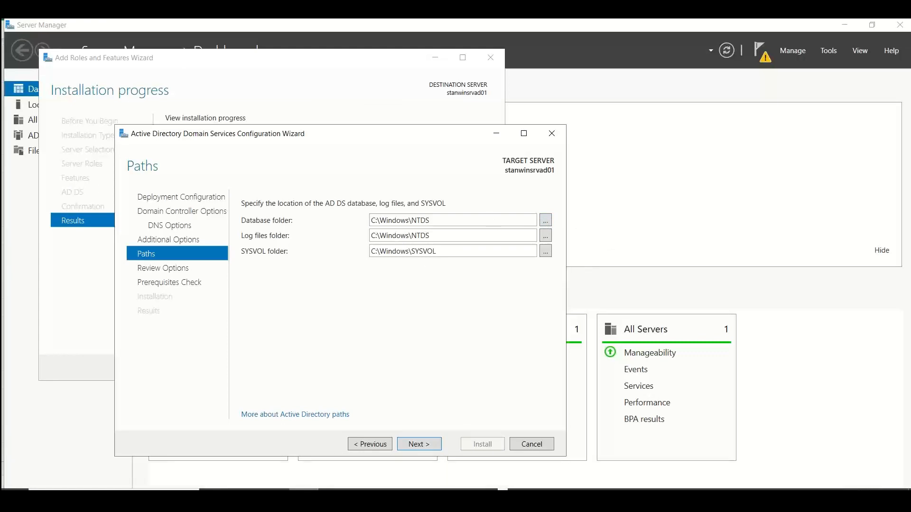
Open Snipping Tool and capture the wizard's database, log files and SYSVOL folder locations
{"action": "key", "text": "super"}
{"action": "type", "text": "wn"}
{"action": "key", "text": "BackSpace"}
{"action": "key", "text": "BackSpace"}
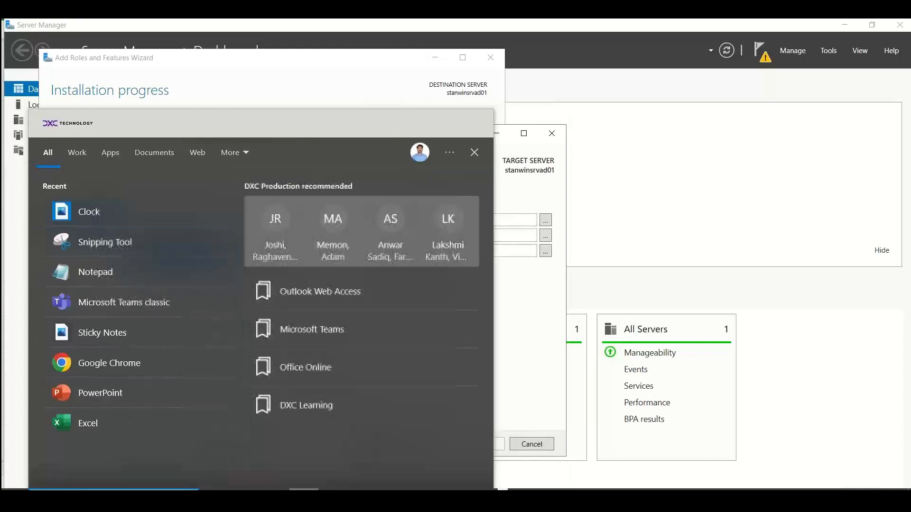
{"action": "type", "text": "n"}
{"action": "key", "text": "BackSpace"}
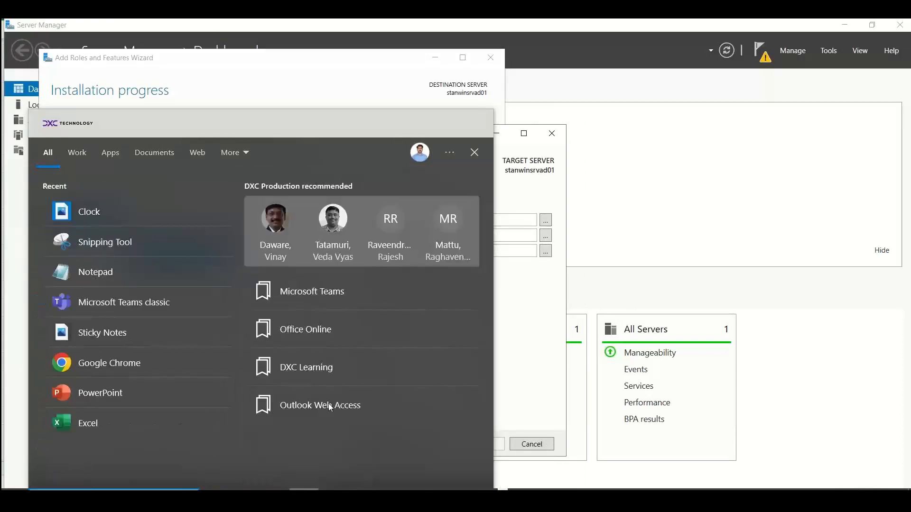
{"action": "type", "text": "sni"}
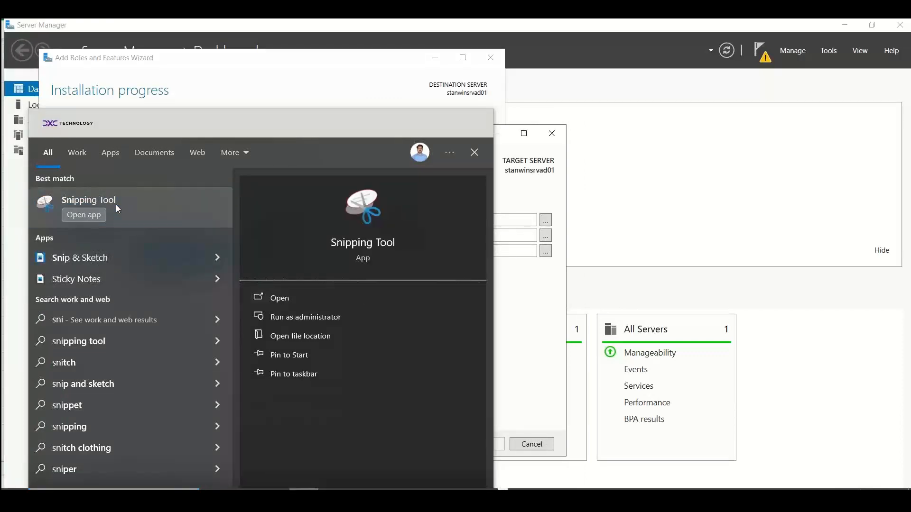
{"action": "left_click", "coordinate": [116, 204]}
{"action": "left_click", "coordinate": [631, 357]}
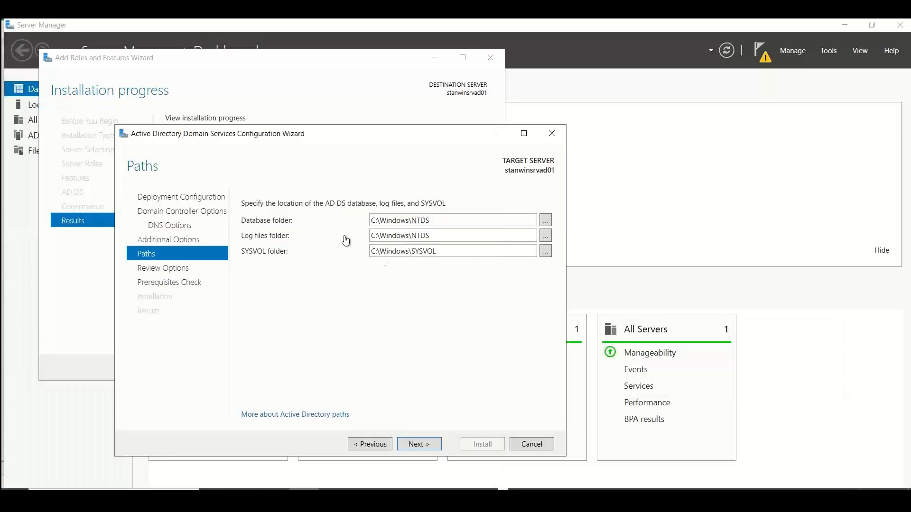
{"action": "left_click_drag", "start_coordinate": [236, 193], "coordinate": [451, 263]}
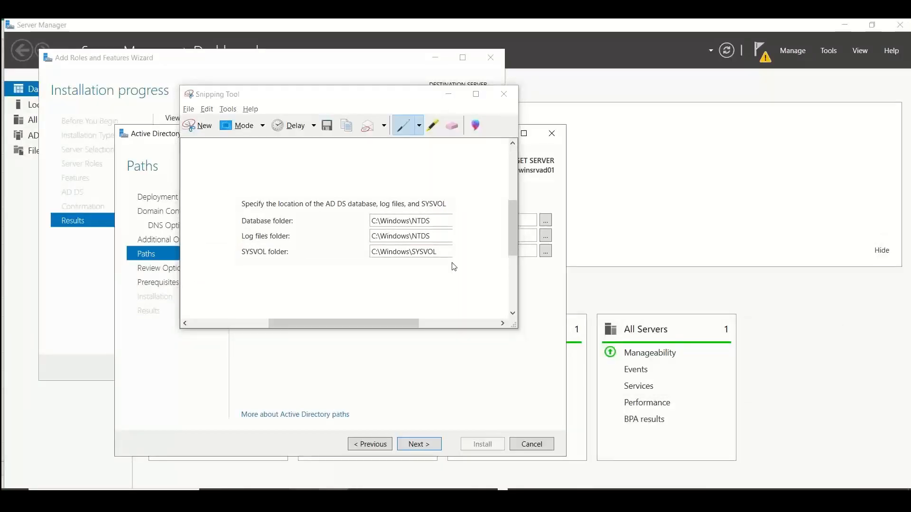
Switch to the Excel notes, paste the captured folder-locations image at cell F10, and shrink it to fit beside the partition rows
{"action": "key", "text": "alt+Tab"}
{"action": "key", "text": "alt+Tab"}
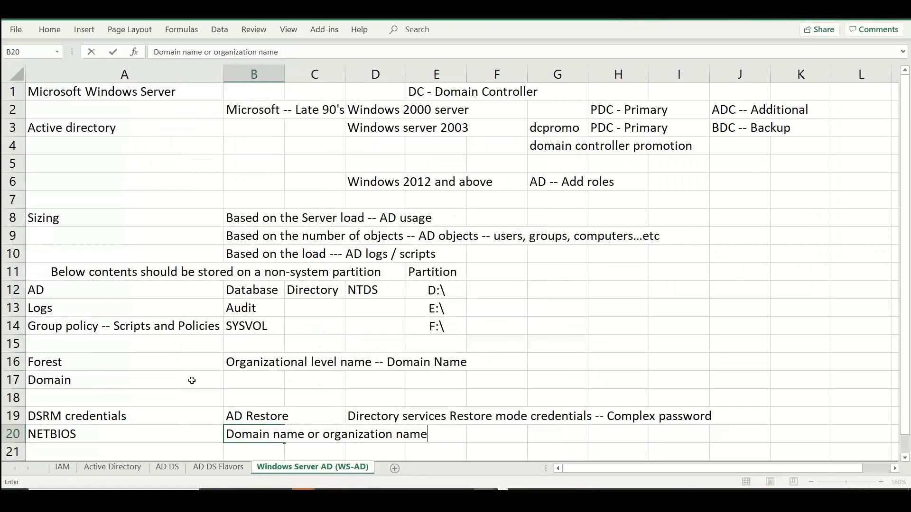
{"action": "left_click", "coordinate": [155, 450]}
{"action": "key", "text": "Return"}
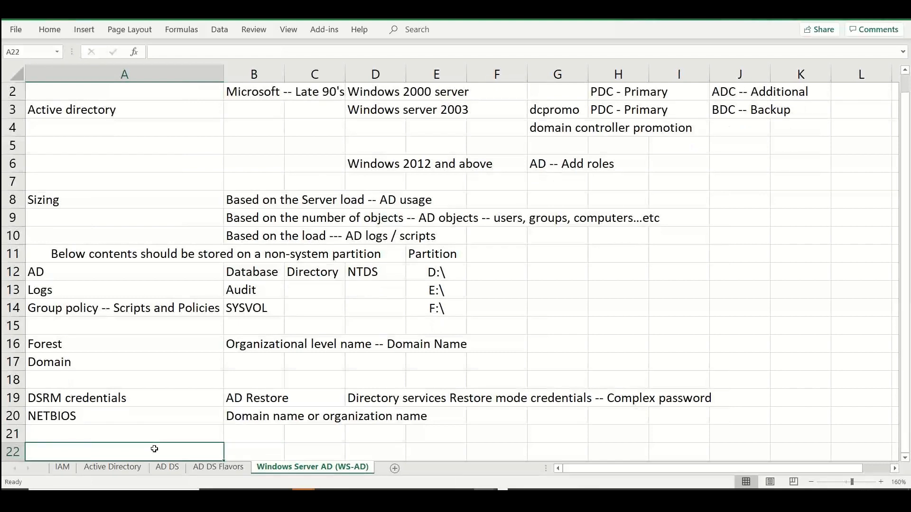
{"action": "scroll", "coordinate": [154, 449], "scroll_direction": "down", "scroll_amount": 1}
{"action": "left_click", "coordinate": [496, 183]}
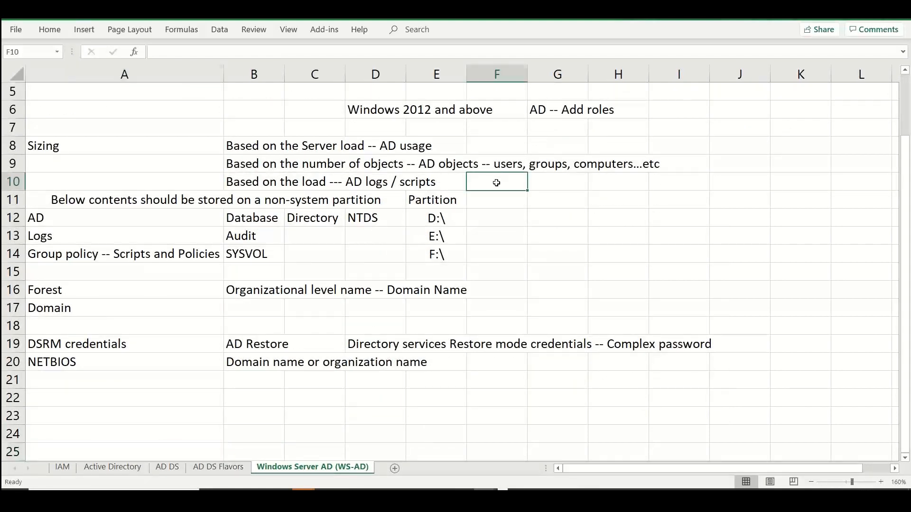
{"action": "key", "text": "ctrl+v"}
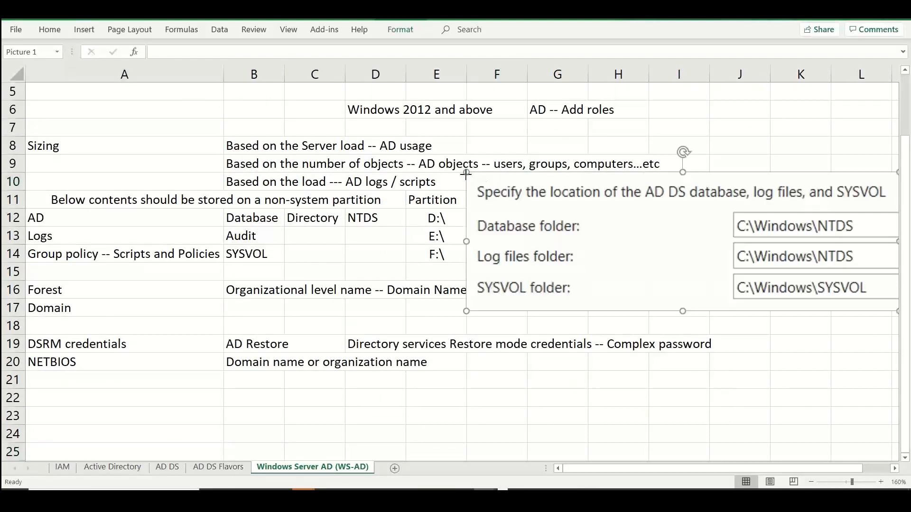
{"action": "left_click_drag", "start_coordinate": [466, 175], "coordinate": [514, 221]}
Return to the AD DS Configuration Wizard, keep the default folder paths, review the selected options, and continue to Prerequisites Check
{"action": "key", "text": "alt+Tab"}
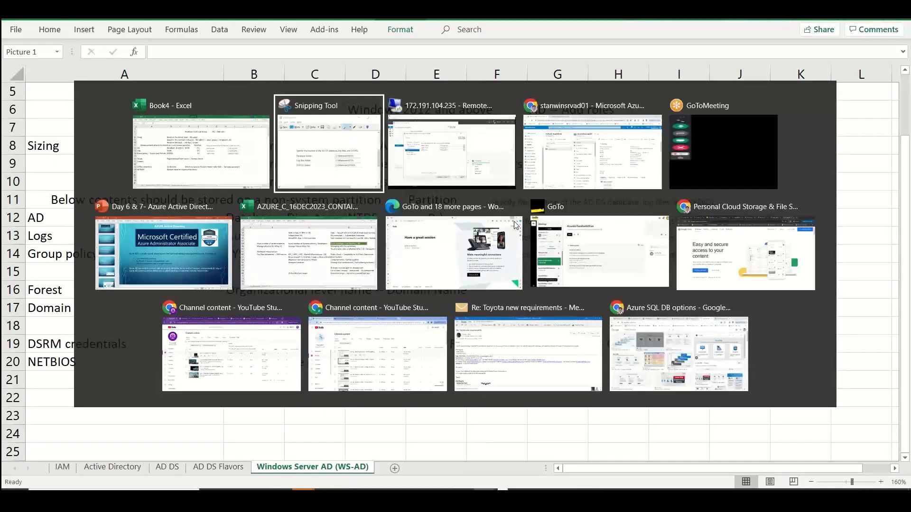
{"action": "key", "text": "alt+Tab"}
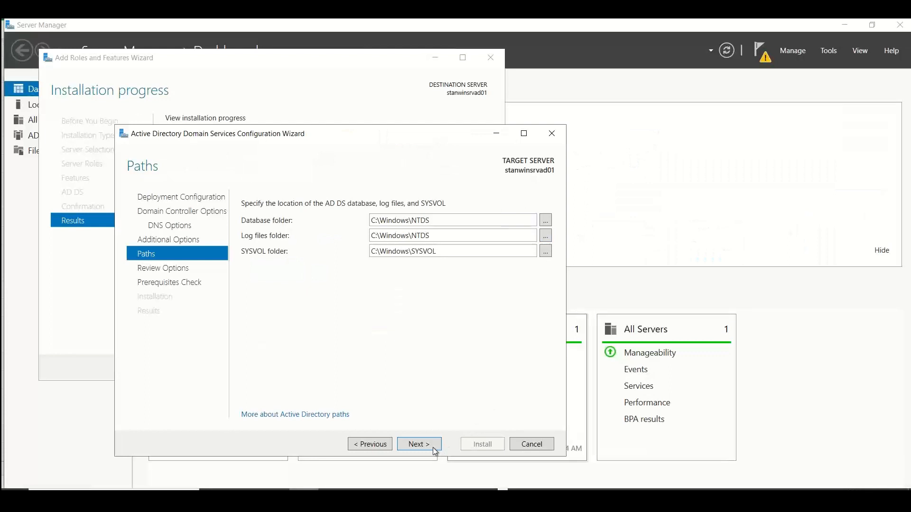
{"action": "left_click", "coordinate": [433, 448]}
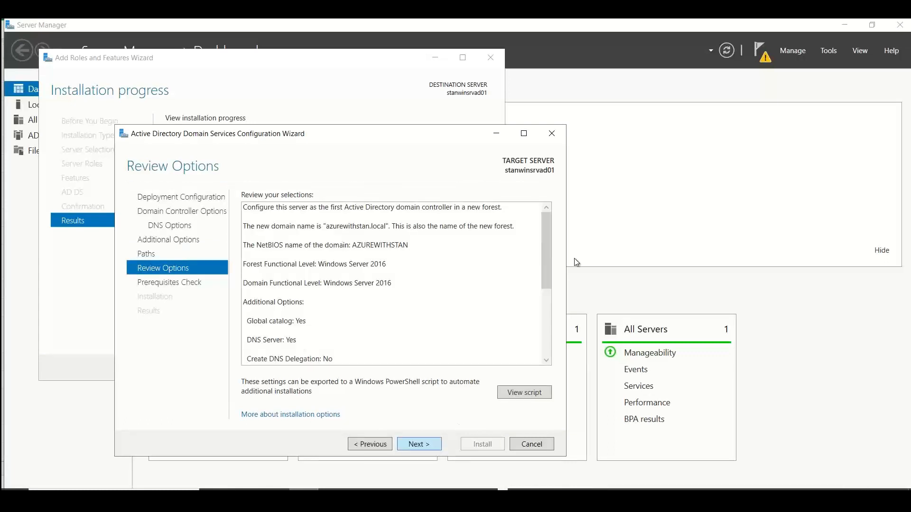
{"action": "left_click_drag", "start_coordinate": [548, 277], "coordinate": [556, 358]}
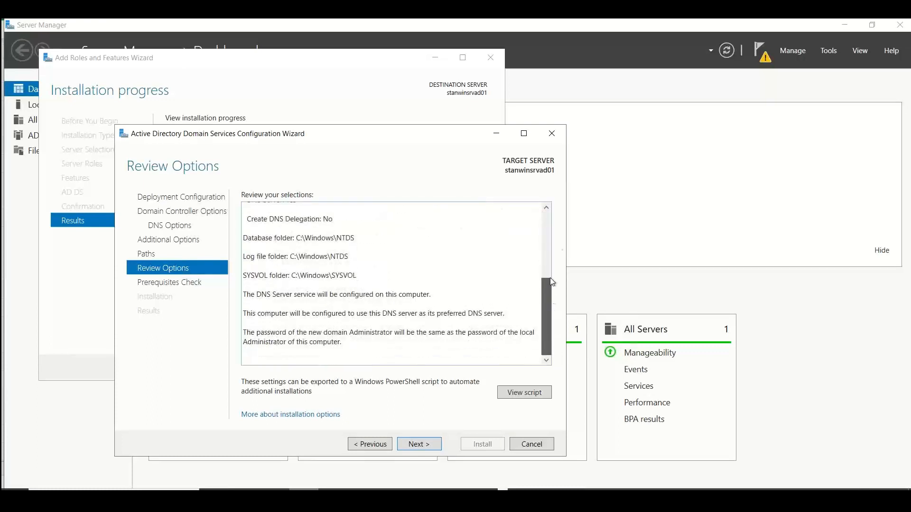
{"action": "left_click_drag", "start_coordinate": [551, 279], "coordinate": [550, 213]}
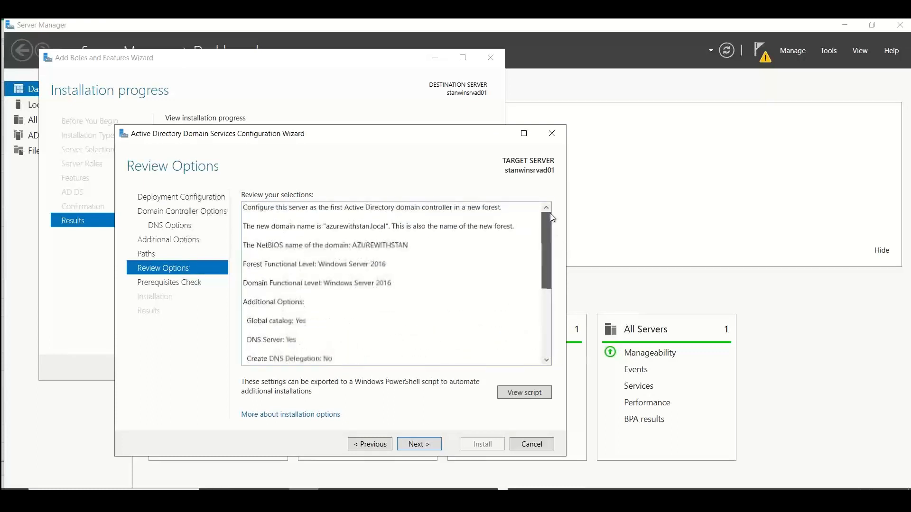
{"action": "left_click", "coordinate": [411, 442]}
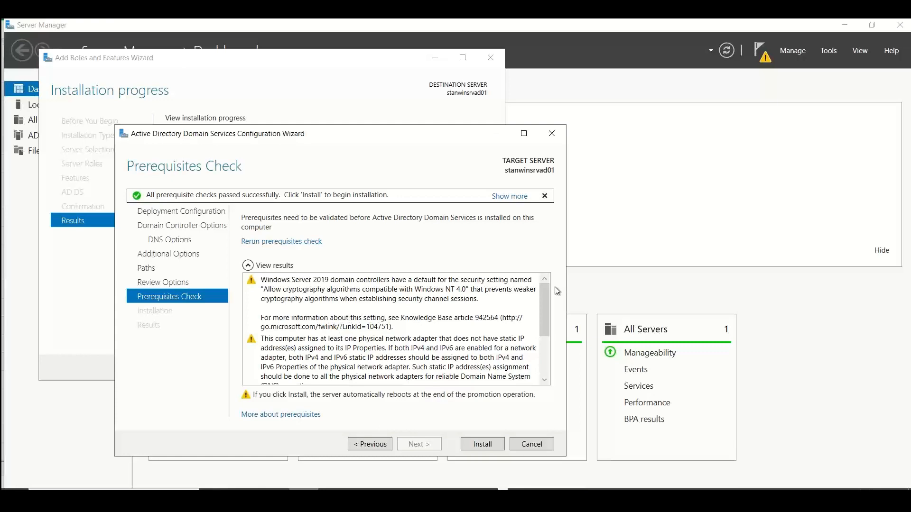
Read through the prerequisite check results and start the domain controller installation
{"action": "left_click_drag", "start_coordinate": [544, 314], "coordinate": [544, 384]}
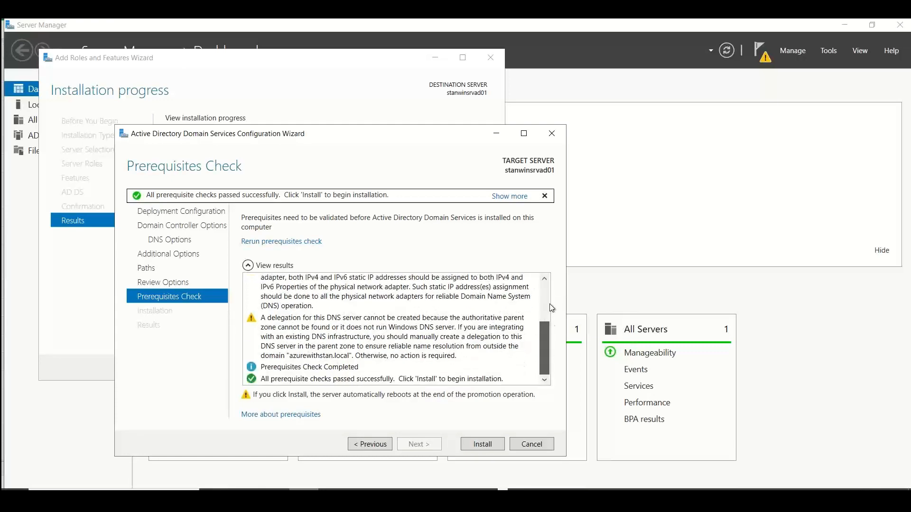
{"action": "scroll", "coordinate": [551, 294], "scroll_direction": "up", "scroll_amount": 5}
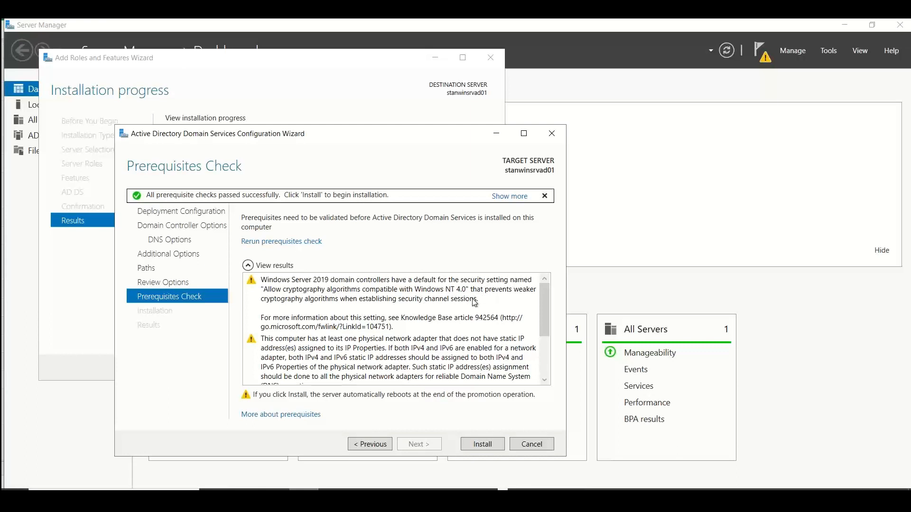
{"action": "left_click_drag", "start_coordinate": [542, 311], "coordinate": [546, 378]}
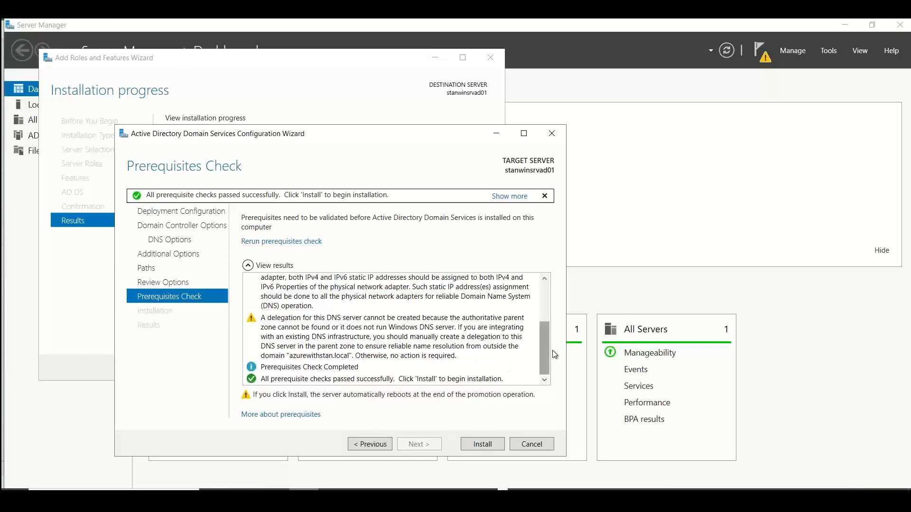
{"action": "left_click_drag", "start_coordinate": [544, 351], "coordinate": [546, 284]}
{"action": "scroll", "coordinate": [545, 351], "scroll_direction": "down", "scroll_amount": 3}
{"action": "left_click", "coordinate": [472, 445]}
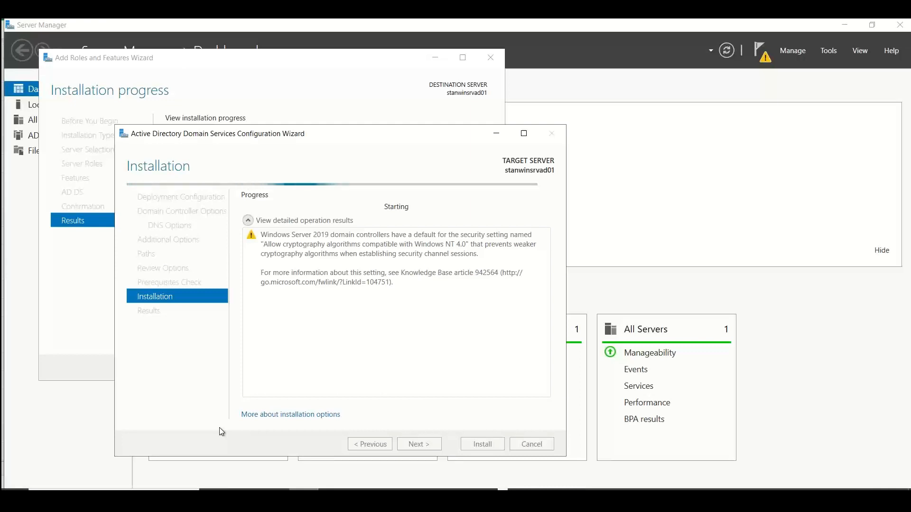
Switch to the Excel notes and enter "Static IP address is recommended for domain controller" in cell A22
{"action": "key", "text": "alt+Tab"}
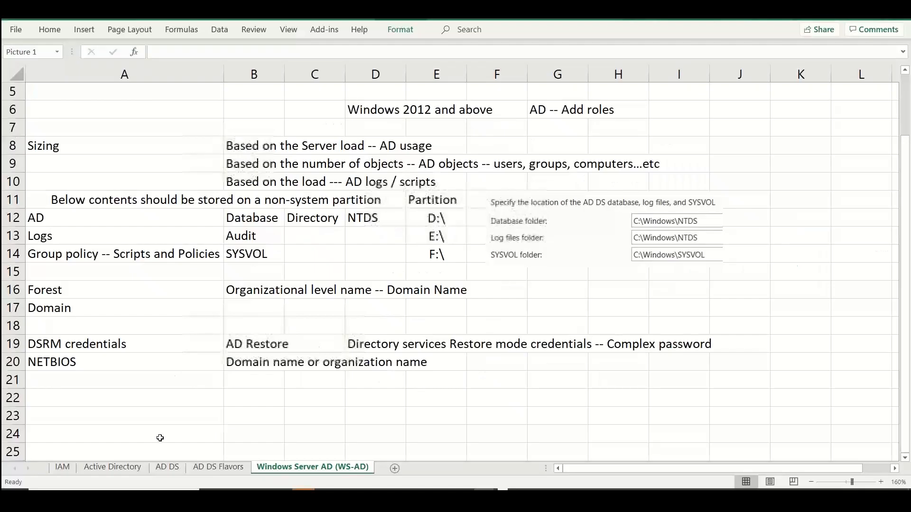
{"action": "left_click", "coordinate": [117, 404]}
{"action": "type", "text": "St"}
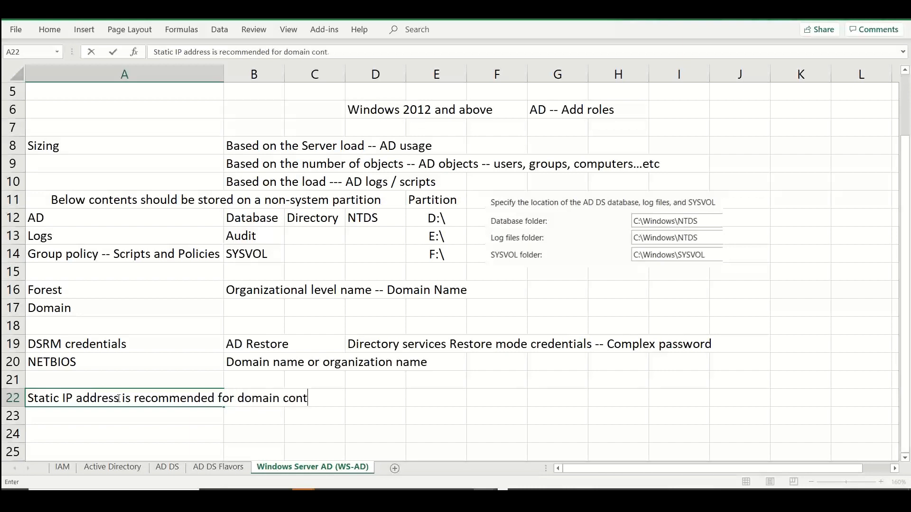
{"action": "key", "text": "Return"}
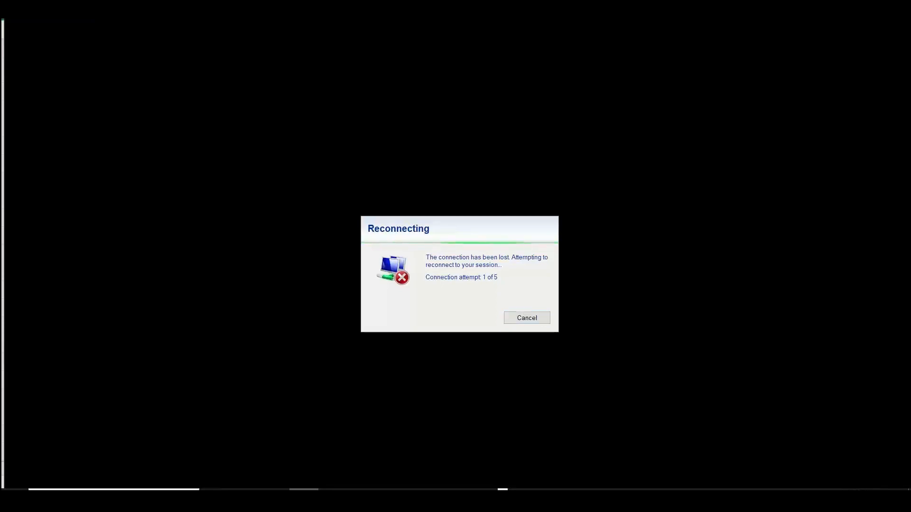
{"action": "key", "text": "alt+Tab"}
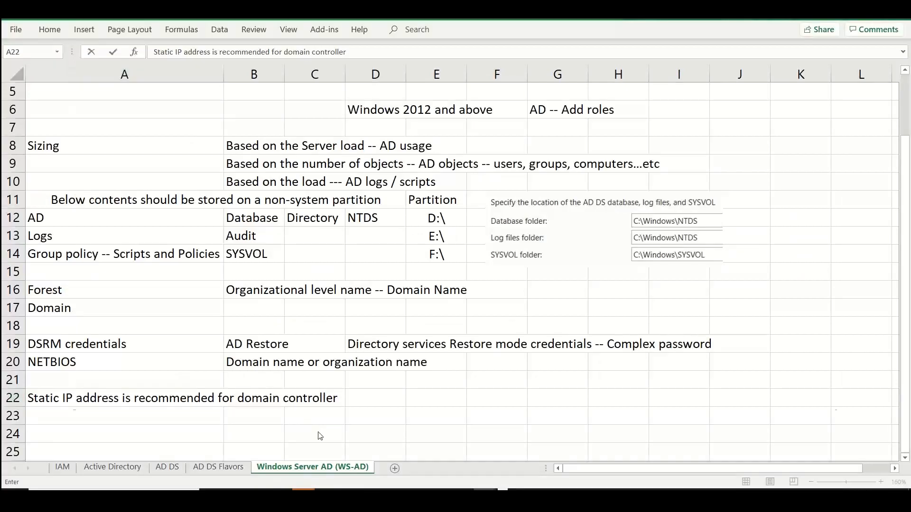
Switch to Chrome and search Google in a new tab for "microsoft AD domain controller pre-requisites"
{"action": "key", "text": "alt+Tab"}
{"action": "key", "text": "Tab"}
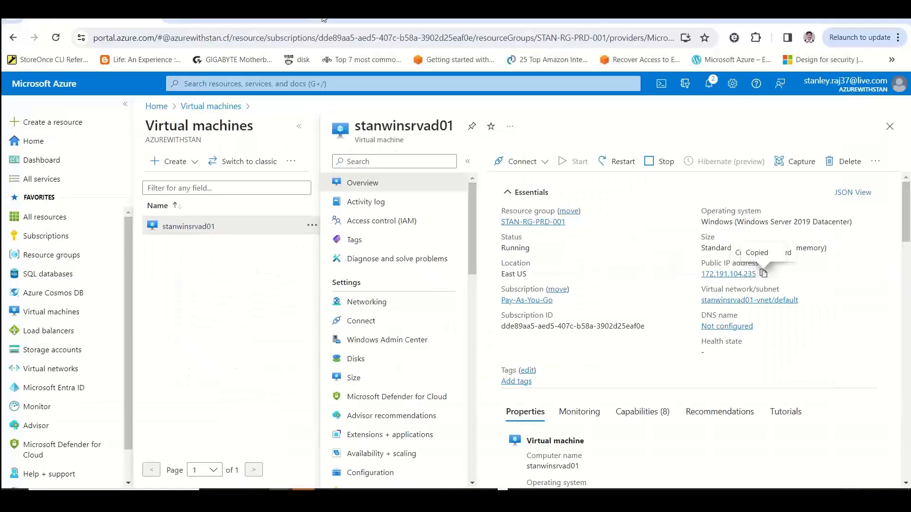
{"action": "key", "text": "ctrl+t"}
{"action": "type", "text": "mcirosoft"}
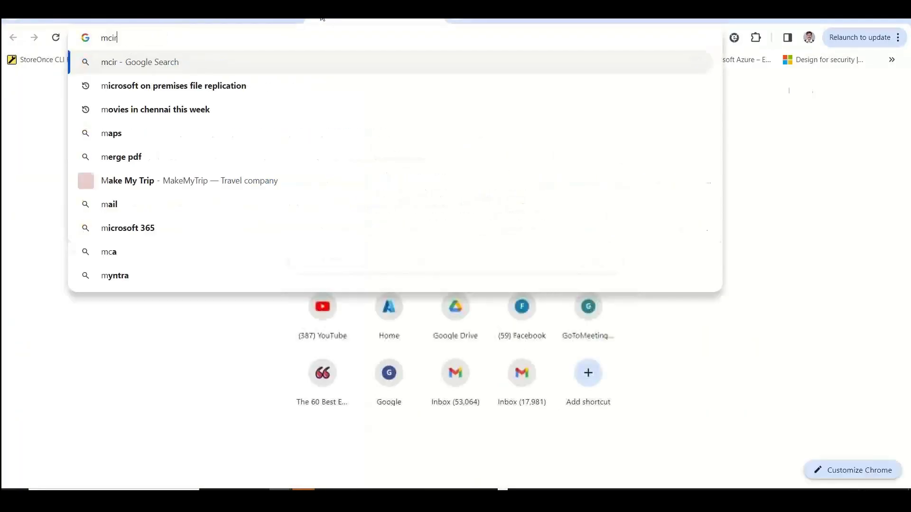
{"action": "key", "text": "BackSpace"}
{"action": "key", "text": "BackSpace"}
{"action": "key", "text": "BackSpace"}
{"action": "key", "text": "BackSpace"}
{"action": "key", "text": "BackSpace"}
{"action": "key", "text": "BackSpace"}
{"action": "key", "text": "BackSpace"}
{"action": "key", "text": "BackSpace"}
{"action": "type", "text": "i"}
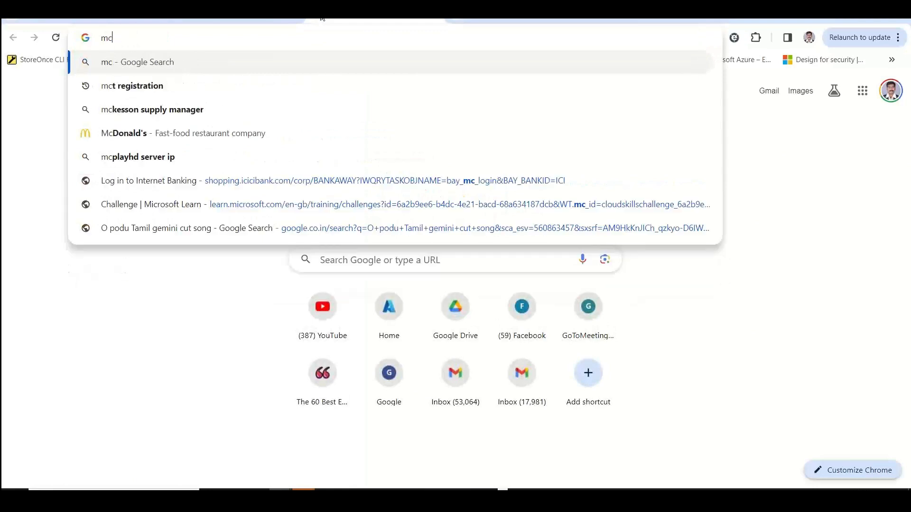
{"action": "type", "text": "crosoft "}
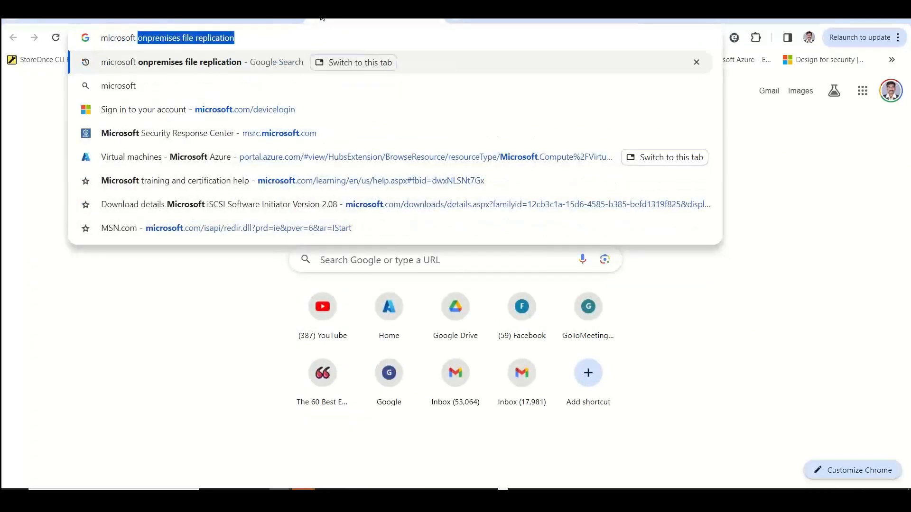
{"action": "type", "text": "AD domain con"}
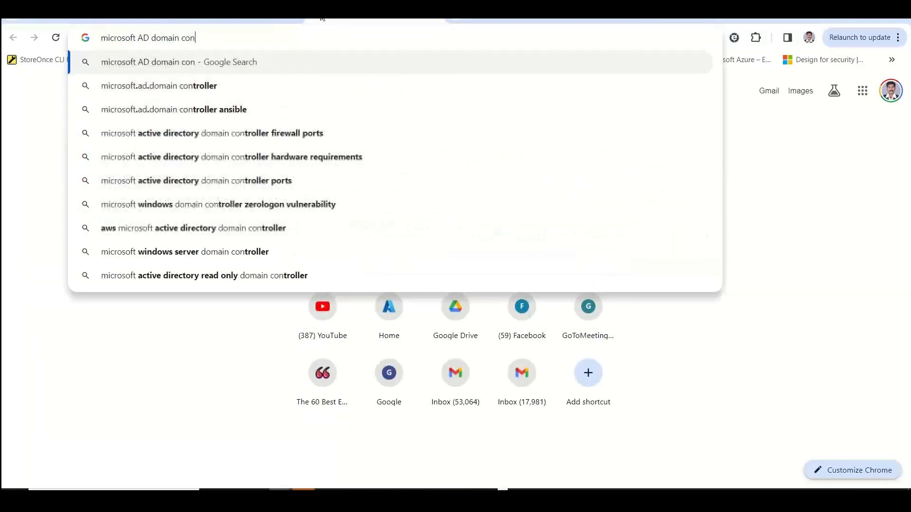
{"action": "type", "text": "roller"}
{"action": "key", "text": "BackSpace"}
{"action": "key", "text": "BackSpace"}
{"action": "key", "text": "BackSpace"}
{"action": "key", "text": "BackSpace"}
{"action": "key", "text": "BackSpace"}
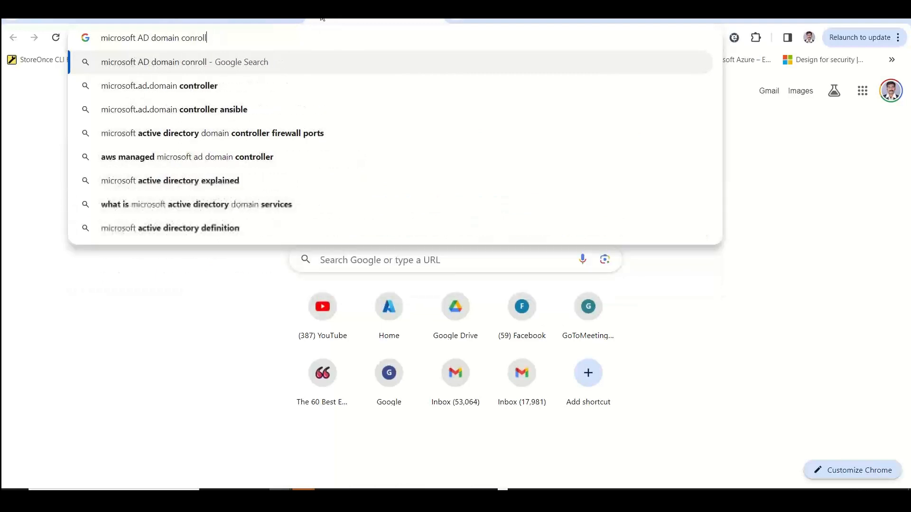
{"action": "key", "text": "BackSpace"}
{"action": "type", "text": "troller"}
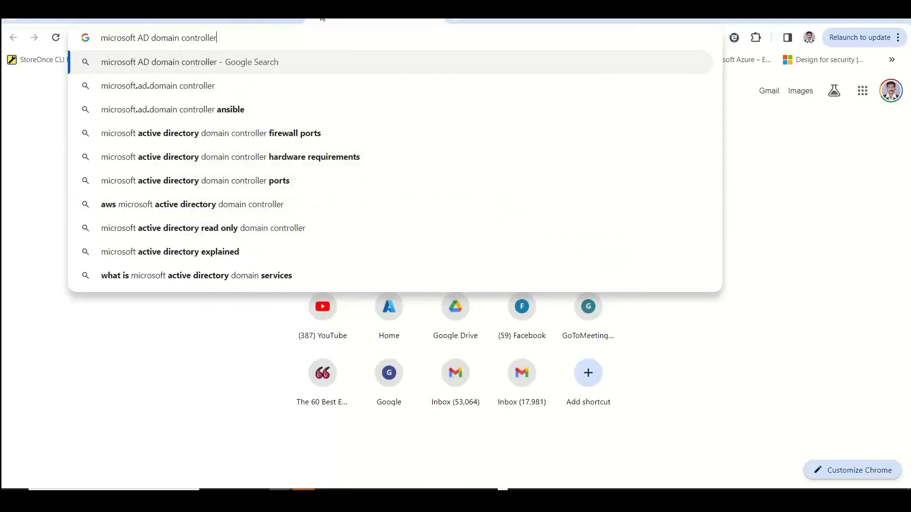
{"action": "type", "text": " pre-requisites"}
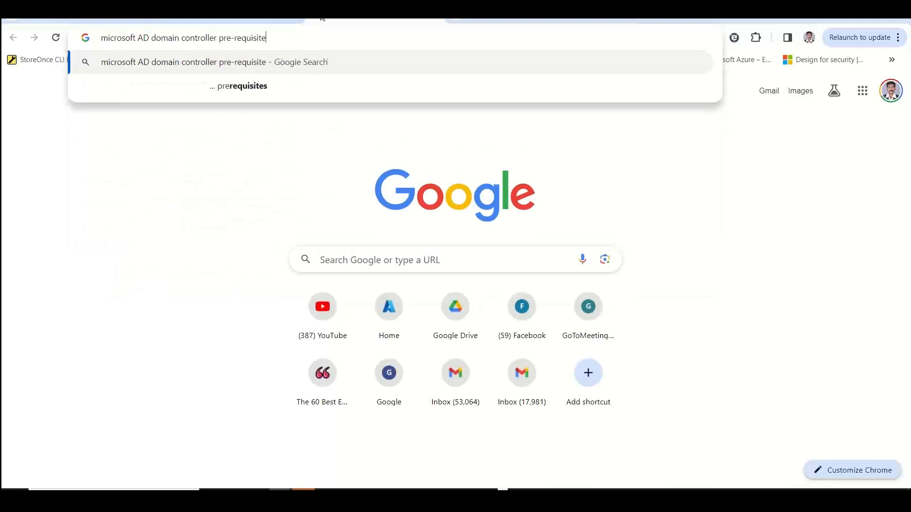
{"action": "key", "text": "Return"}
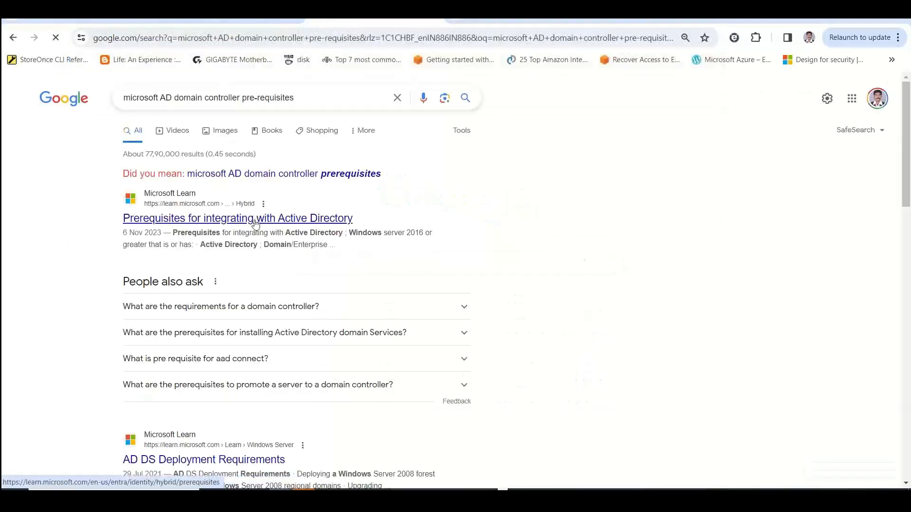
Open the Microsoft Learn result "AD DS Deployment Requirements" and skim the article to its end
{"action": "scroll", "coordinate": [895, 164], "scroll_direction": "down", "scroll_amount": 4}
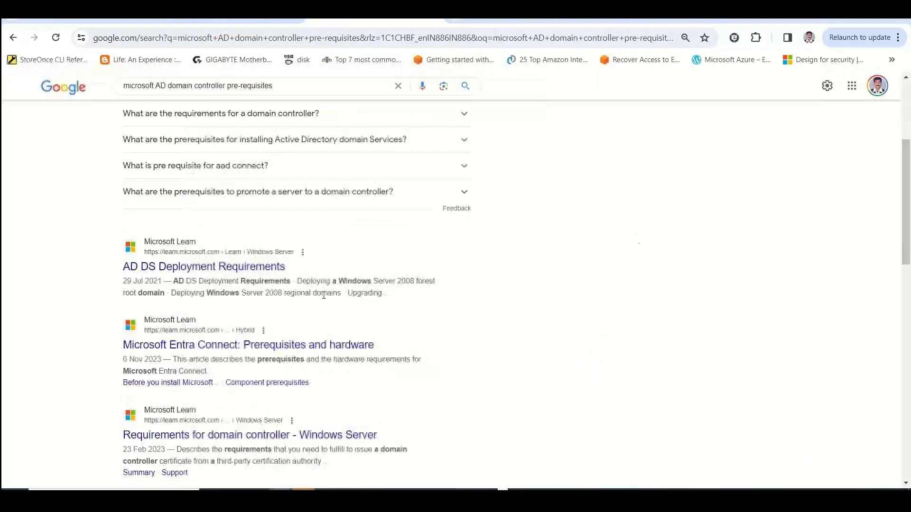
{"action": "left_click", "coordinate": [240, 266]}
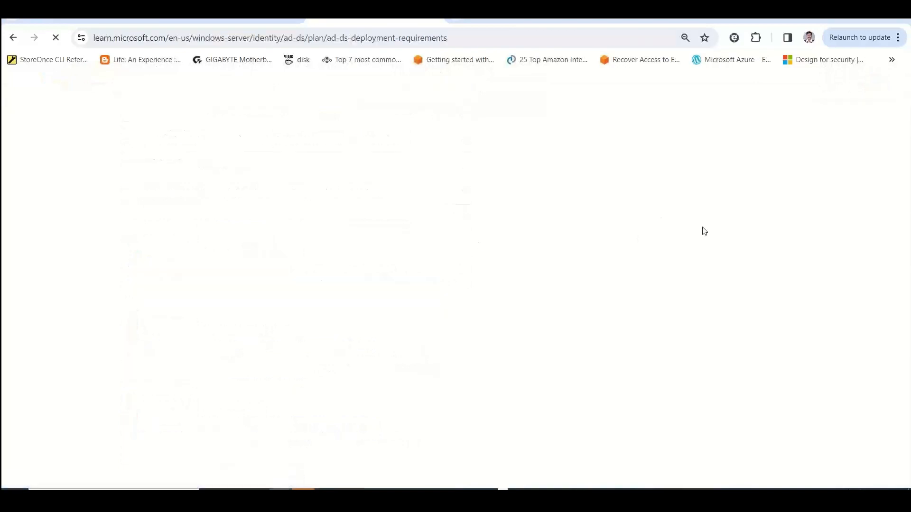
{"action": "scroll", "coordinate": [909, 142], "scroll_direction": "down", "scroll_amount": 4}
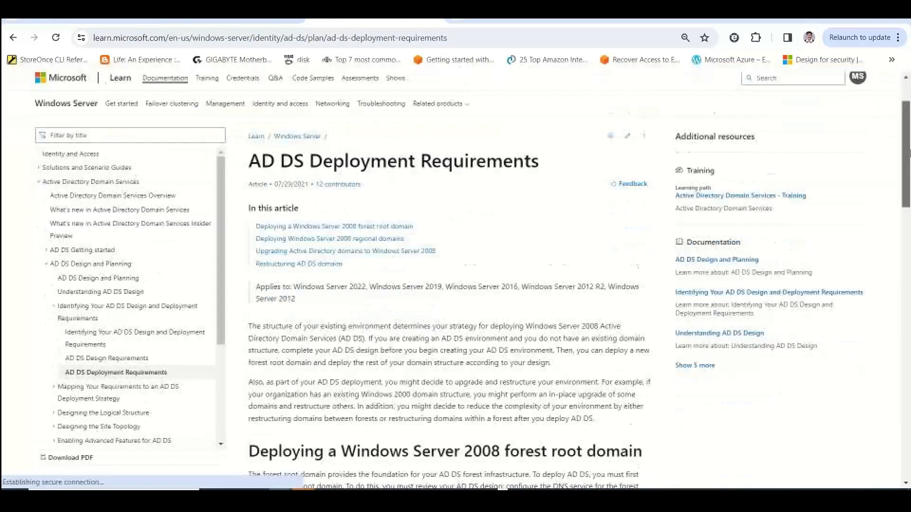
{"action": "left_click_drag", "start_coordinate": [909, 168], "coordinate": [908, 438]}
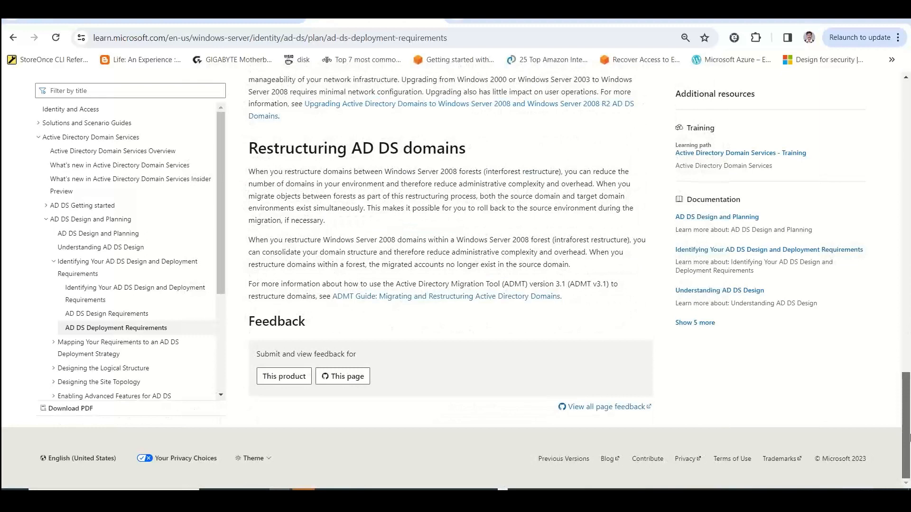
Open "Identifying Your AD DS Design and Deployment Requirements", follow its AD DS Deployment Requirements link, and skim that article for prerequisites
{"action": "left_click", "coordinate": [94, 301]}
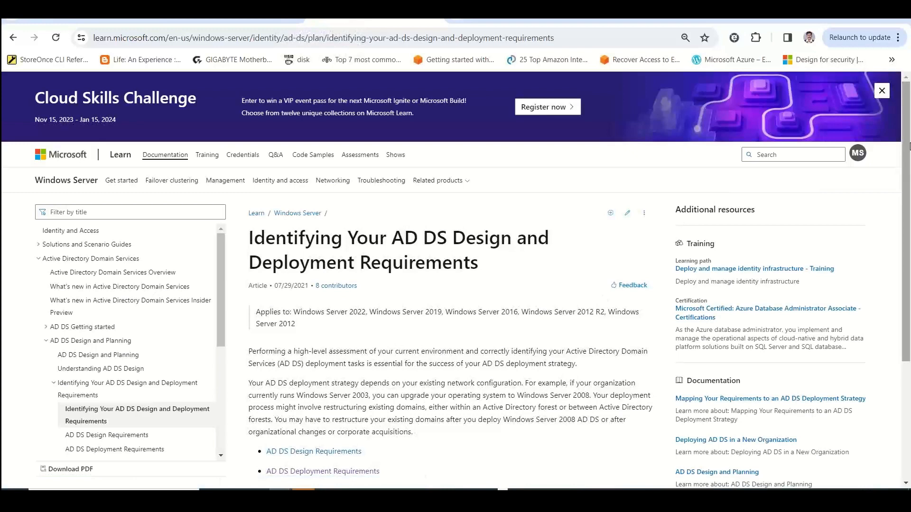
{"action": "scroll", "coordinate": [908, 147], "scroll_direction": "down", "scroll_amount": 5}
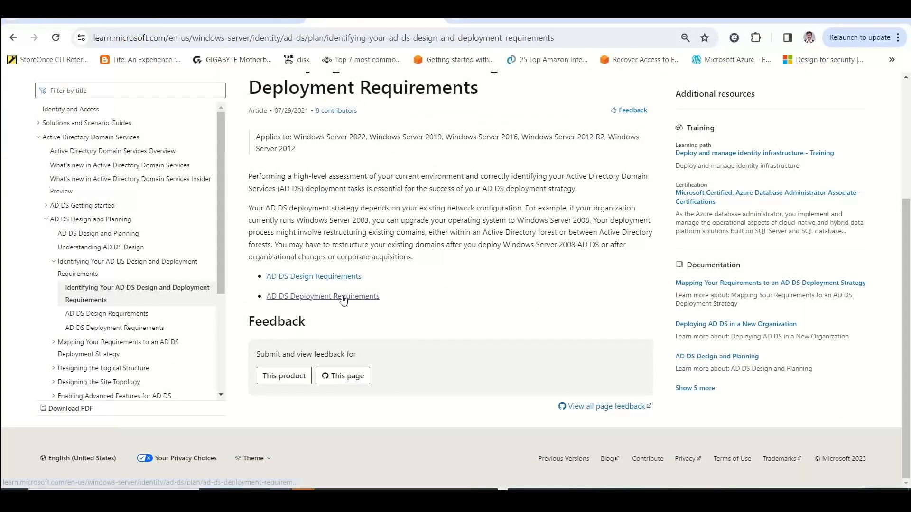
{"action": "left_click", "coordinate": [347, 295]}
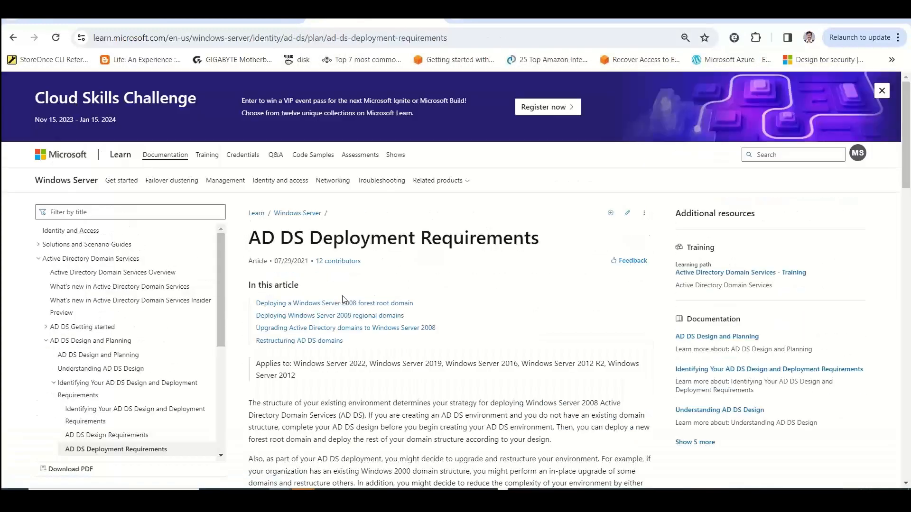
{"action": "left_click_drag", "start_coordinate": [909, 216], "coordinate": [909, 465]}
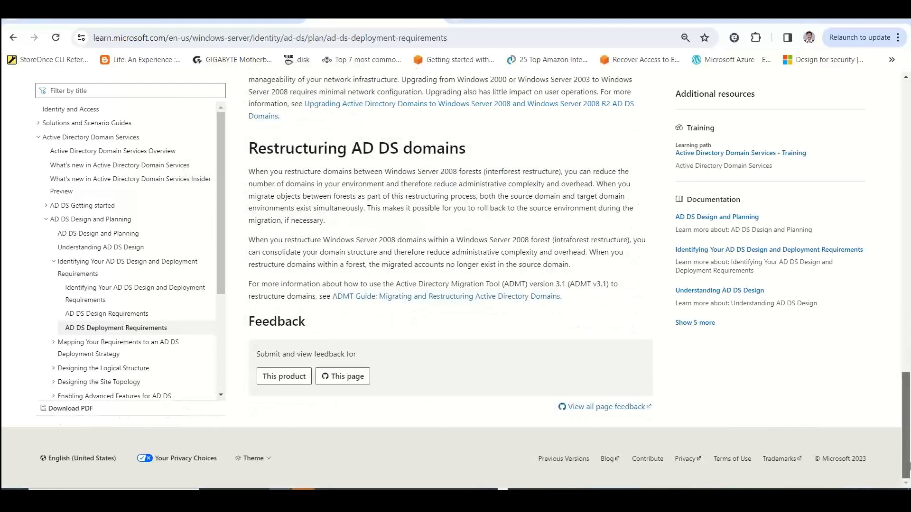
Expand AD DS Deployment and its Install Active Directory Domain Services section in the article contents, and open the article "Install Active Directory Domain Services"
{"action": "scroll", "coordinate": [586, 315], "scroll_direction": "up", "scroll_amount": 5}
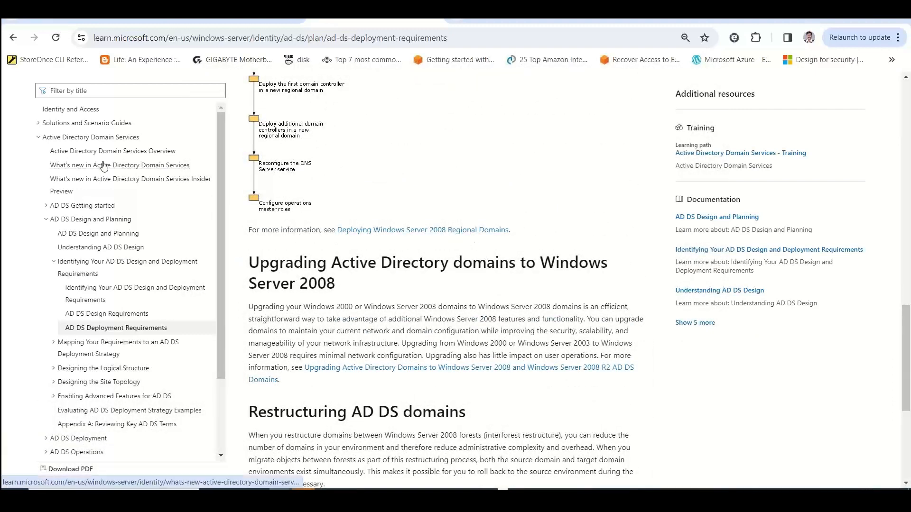
{"action": "left_click", "coordinate": [46, 206]}
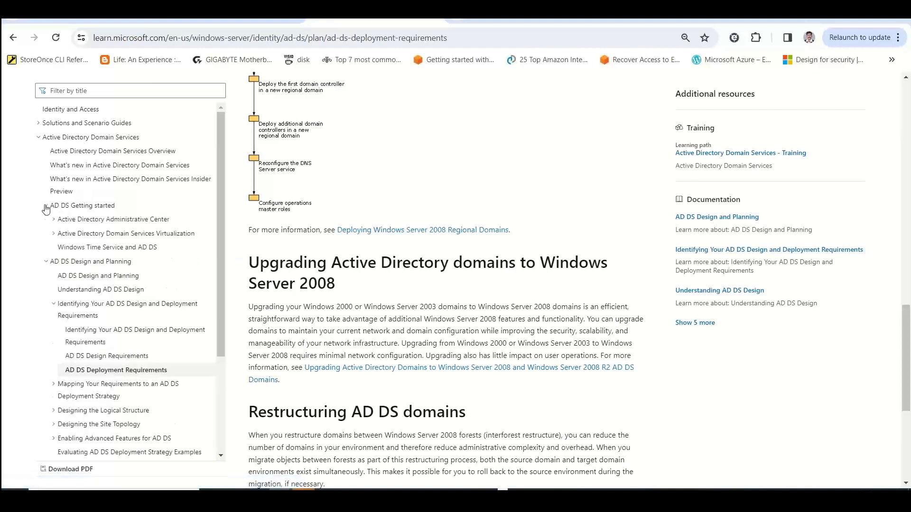
{"action": "left_click", "coordinate": [47, 263]}
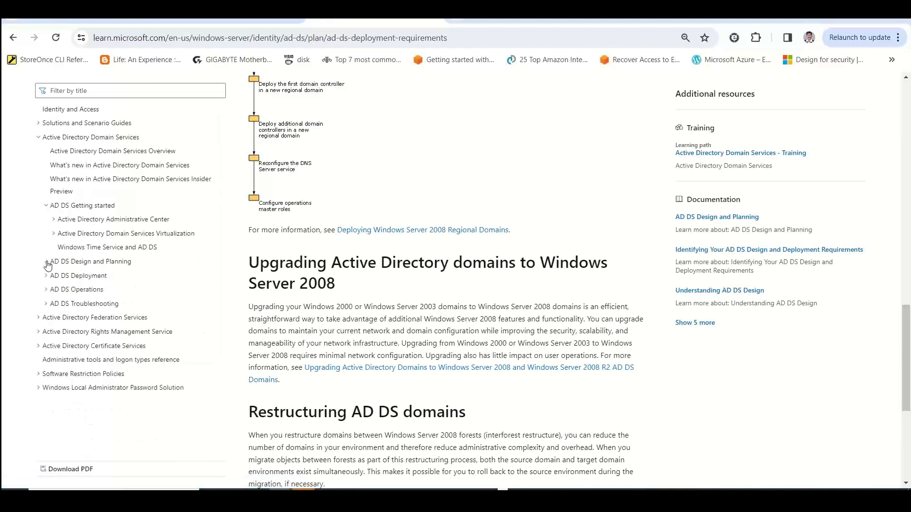
{"action": "left_click", "coordinate": [46, 263]}
{"action": "left_click", "coordinate": [46, 262]}
{"action": "left_click", "coordinate": [46, 276]}
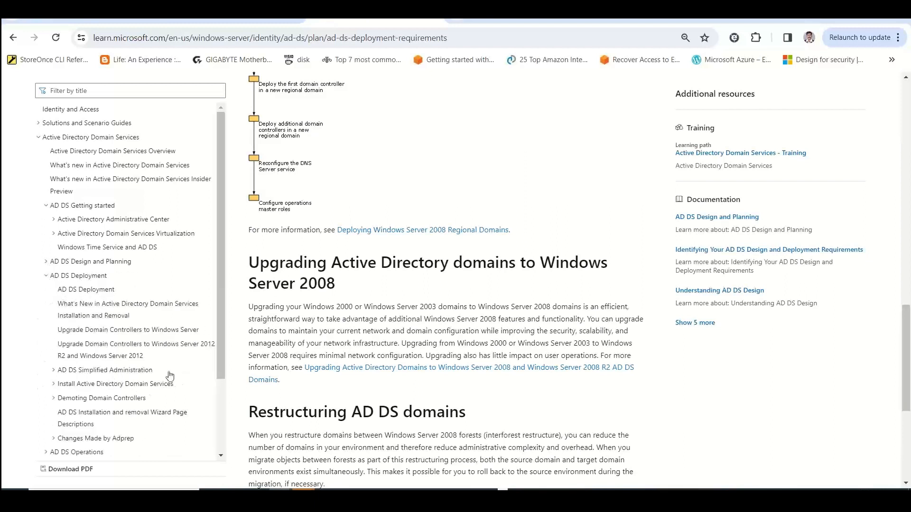
{"action": "left_click", "coordinate": [53, 385]}
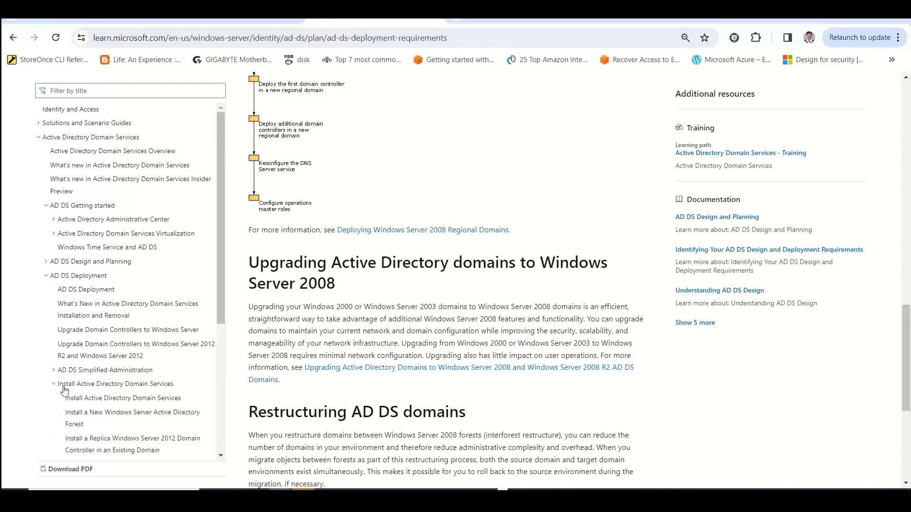
{"action": "left_click", "coordinate": [104, 401]}
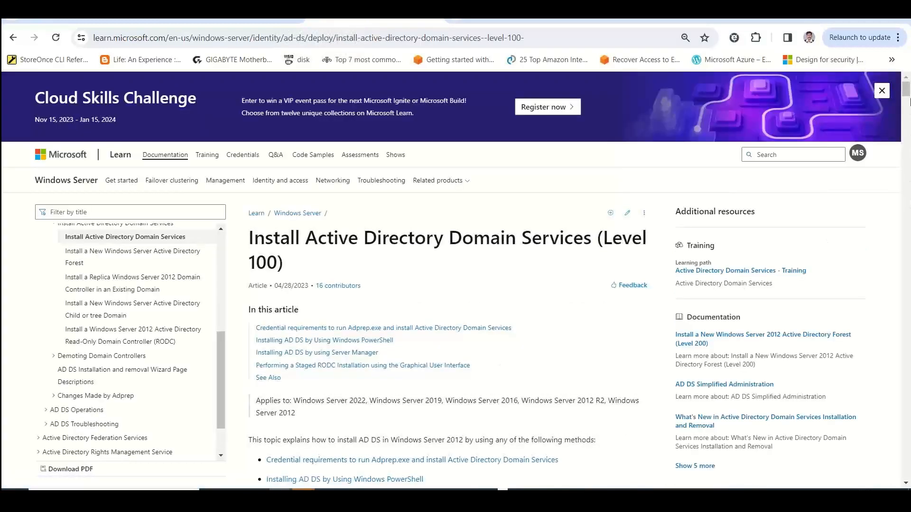
Skim the Install Active Directory Domain Services (Level 100) article through to the staged RODC installation instructions
{"action": "left_click_drag", "start_coordinate": [906, 92], "coordinate": [906, 124]}
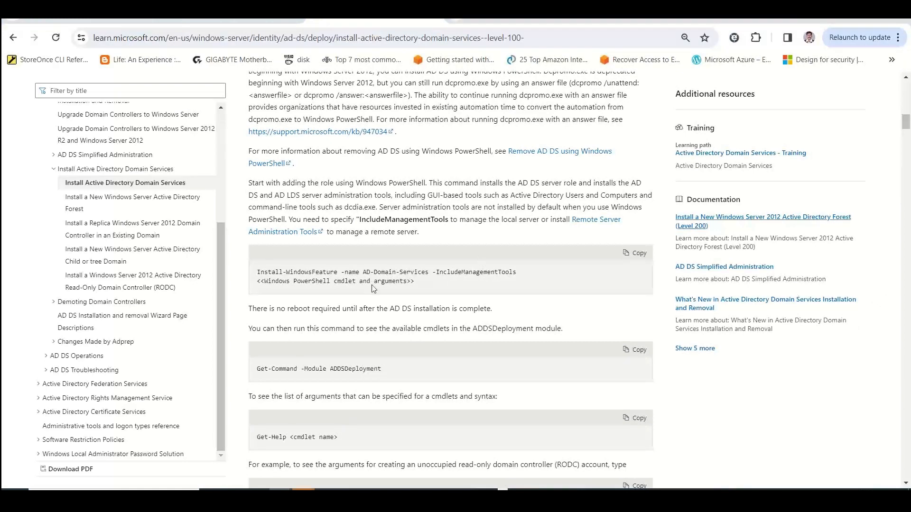
{"action": "left_click_drag", "start_coordinate": [906, 125], "coordinate": [909, 410]}
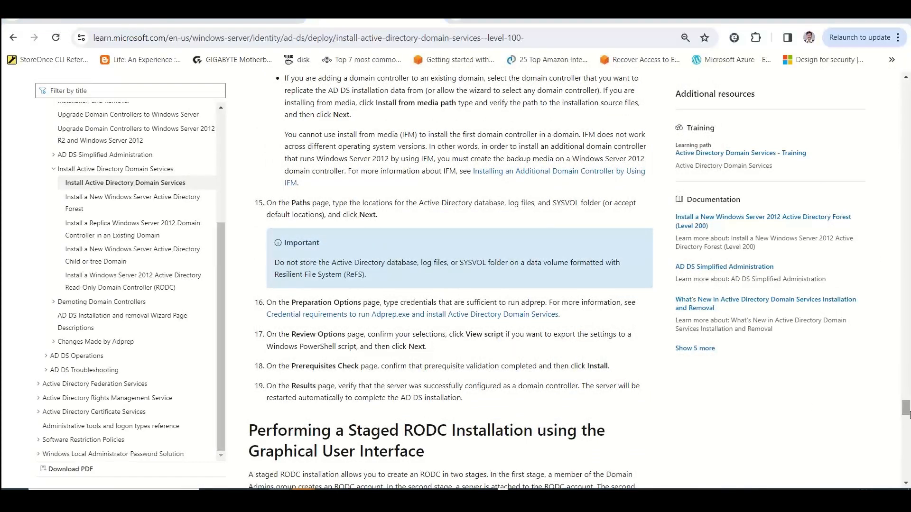
{"action": "left_click_drag", "start_coordinate": [909, 415], "coordinate": [909, 442]}
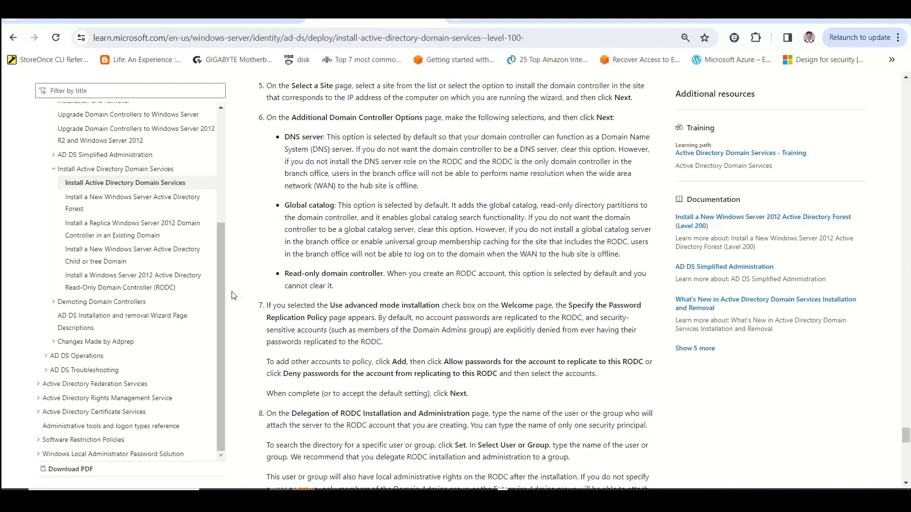
Look through the AD DS Getting started and AD DS Design and Planning topics, and return to the AD DS Deployment Requirements article
{"action": "left_click_drag", "start_coordinate": [220, 290], "coordinate": [220, 164]}
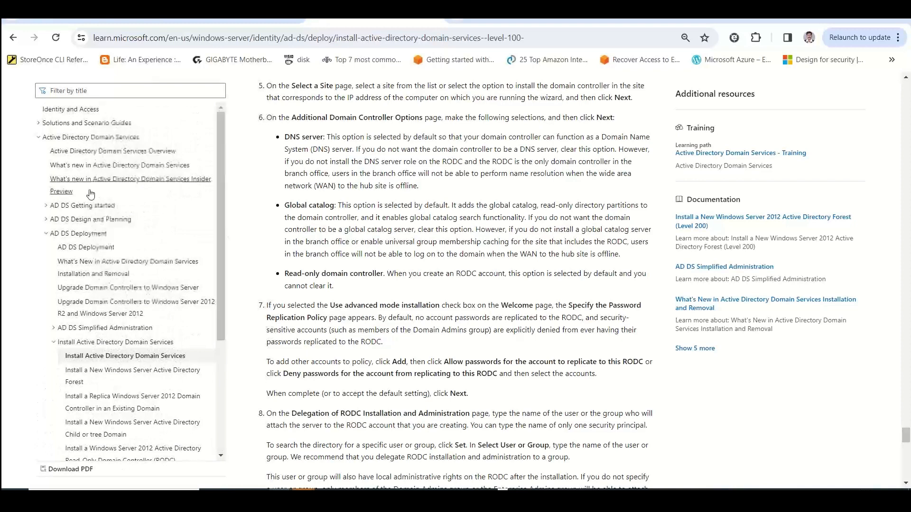
{"action": "left_click", "coordinate": [46, 219]}
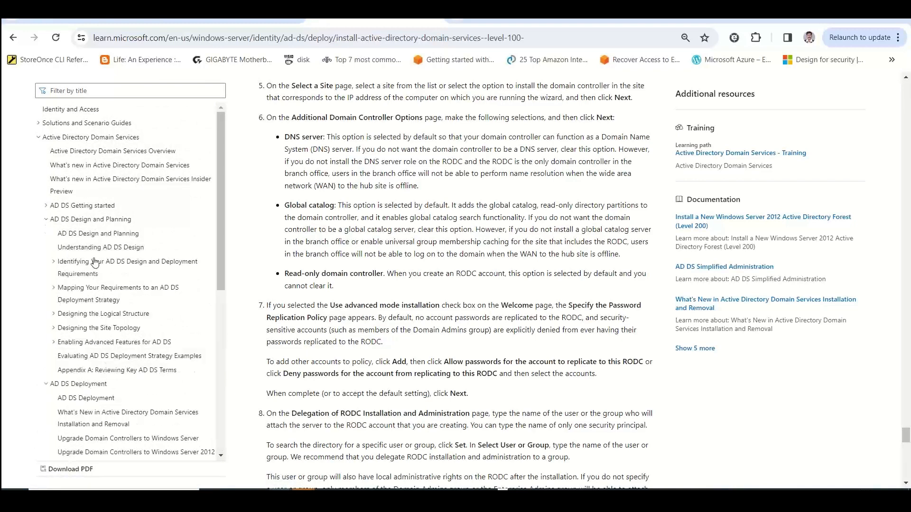
{"action": "left_click", "coordinate": [47, 206]}
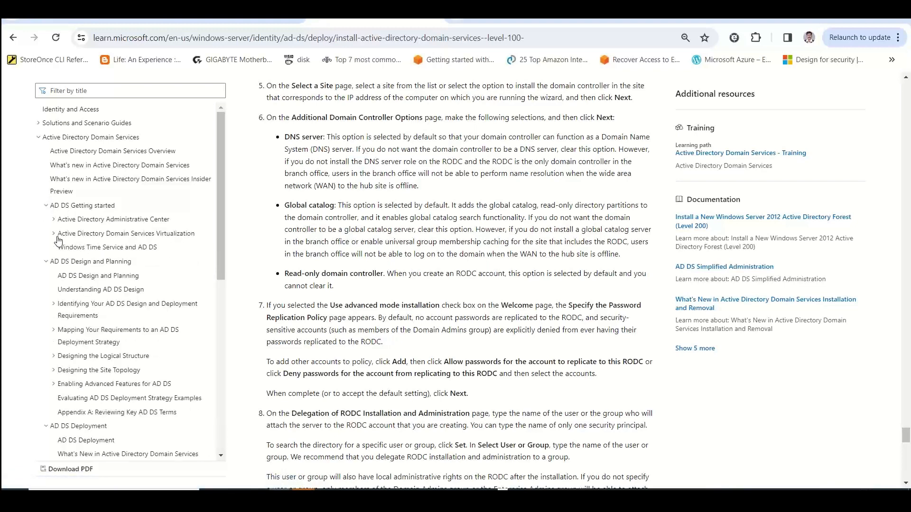
{"action": "left_click", "coordinate": [66, 138]}
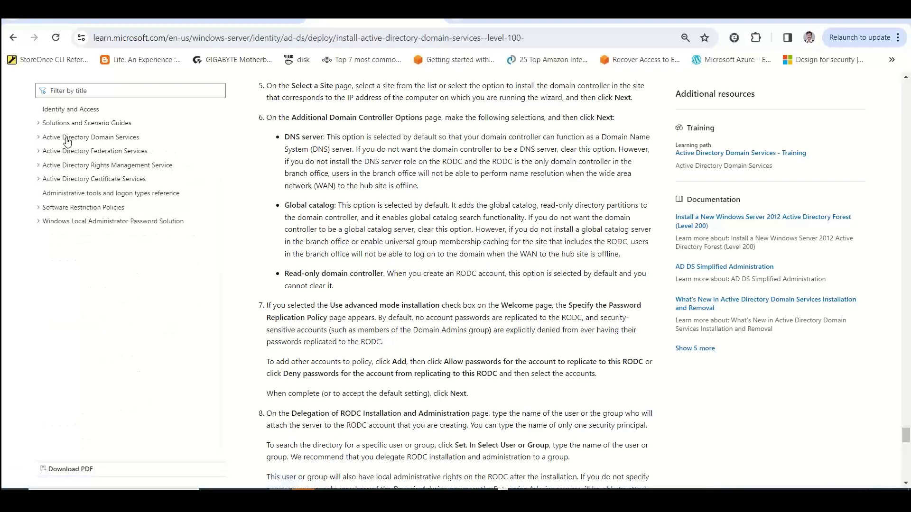
{"action": "left_click", "coordinate": [67, 137]}
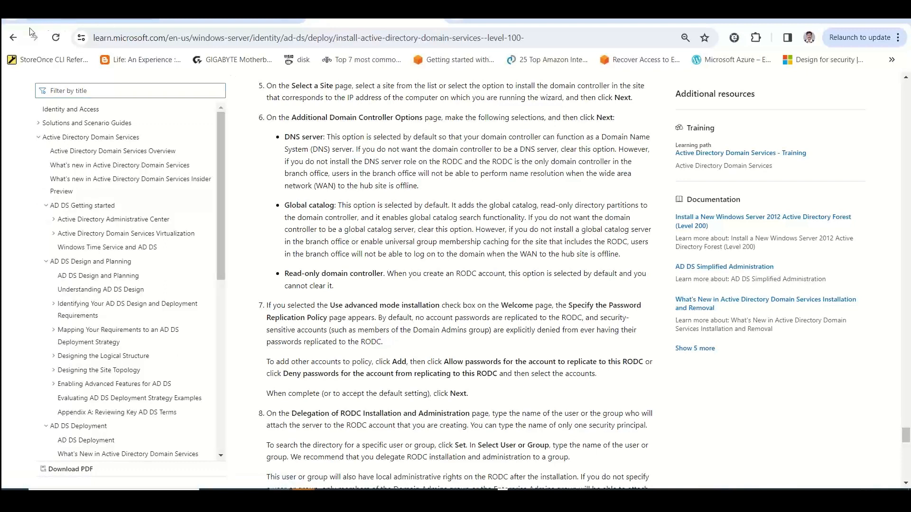
{"action": "left_click", "coordinate": [12, 39]}
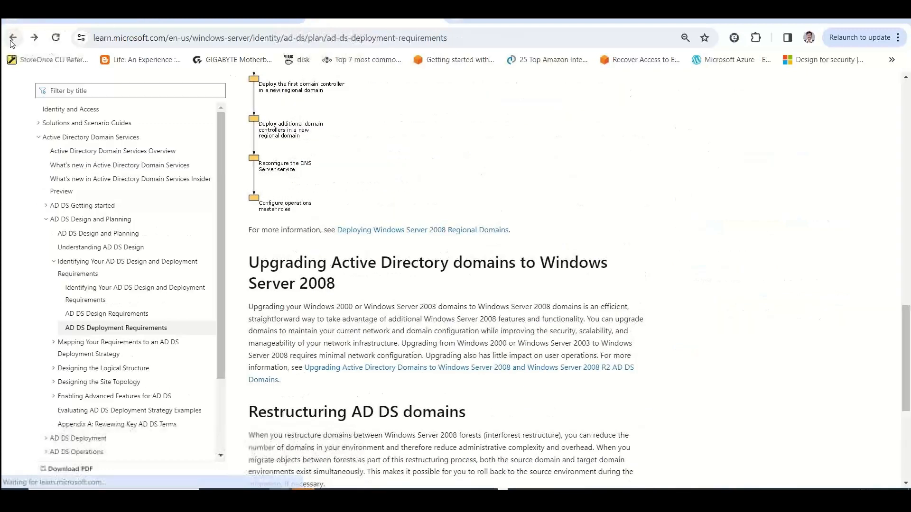
{"action": "left_click", "coordinate": [329, 39]}
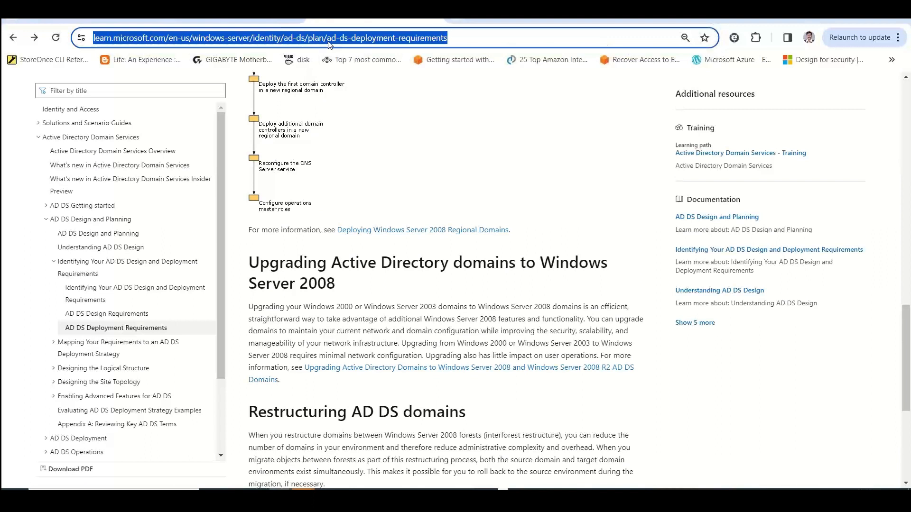
{"action": "left_click", "coordinate": [329, 42]}
{"action": "type", "text": "Active"}
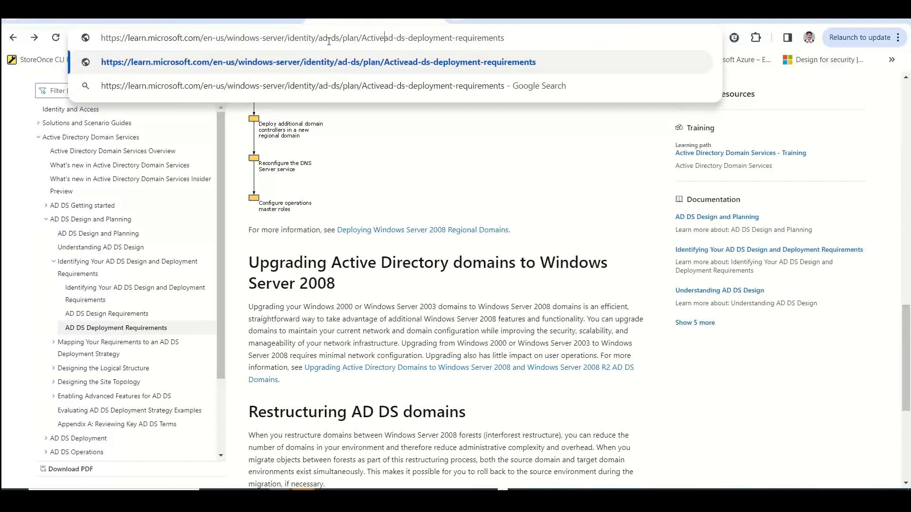
Replace the page address with a Google search for "windows server active direcoty sizing recommendation"
{"action": "left_click_drag", "start_coordinate": [556, 40], "coordinate": [32, 20]}
{"action": "type", "text": "windows server adc"}
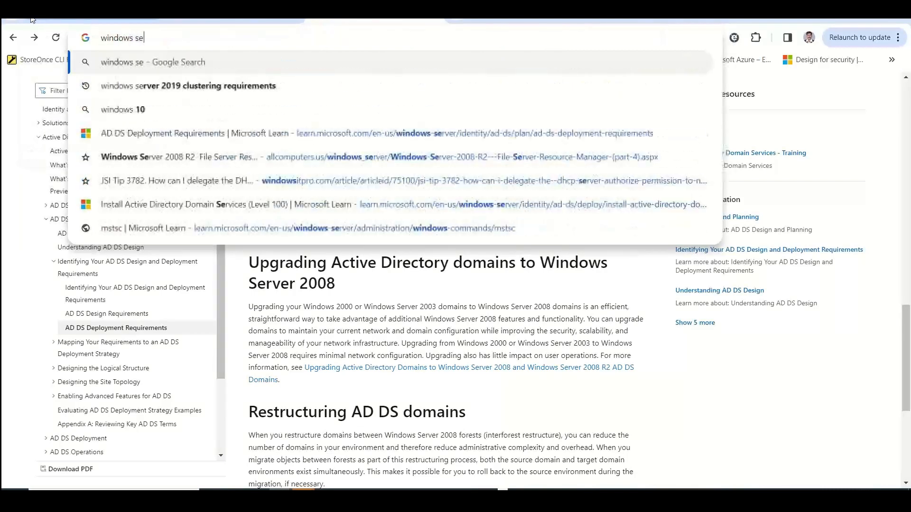
{"action": "key", "text": "BackSpace"}
{"action": "key", "text": "BackSpace"}
{"action": "type", "text": "c"}
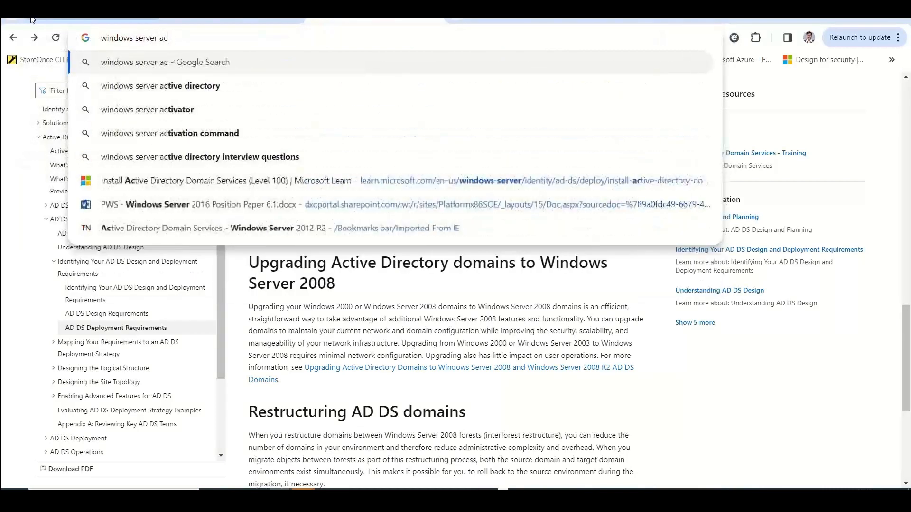
{"action": "type", "text": "tive direcoty i"}
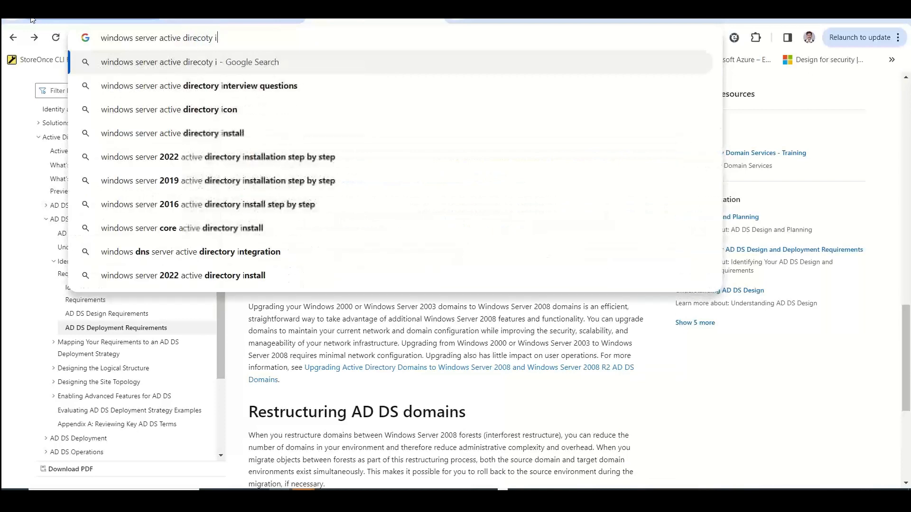
{"action": "key", "text": "BackSpace"}
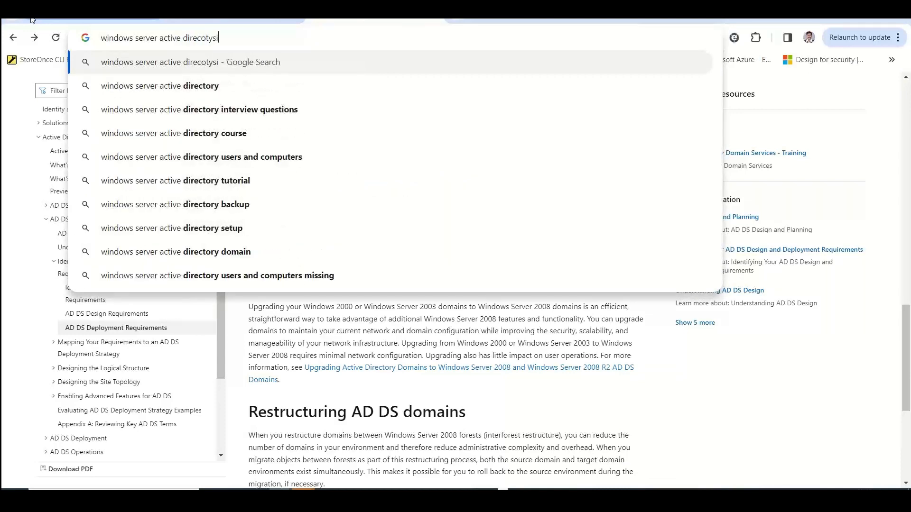
{"action": "type", "text": "sizing recome"}
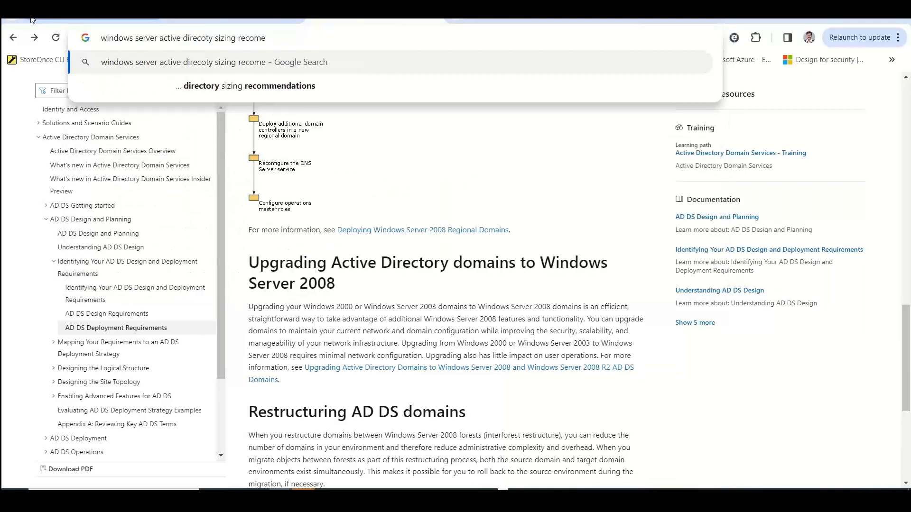
{"action": "key", "text": "BackSpace"}
{"action": "type", "text": "mendatin"}
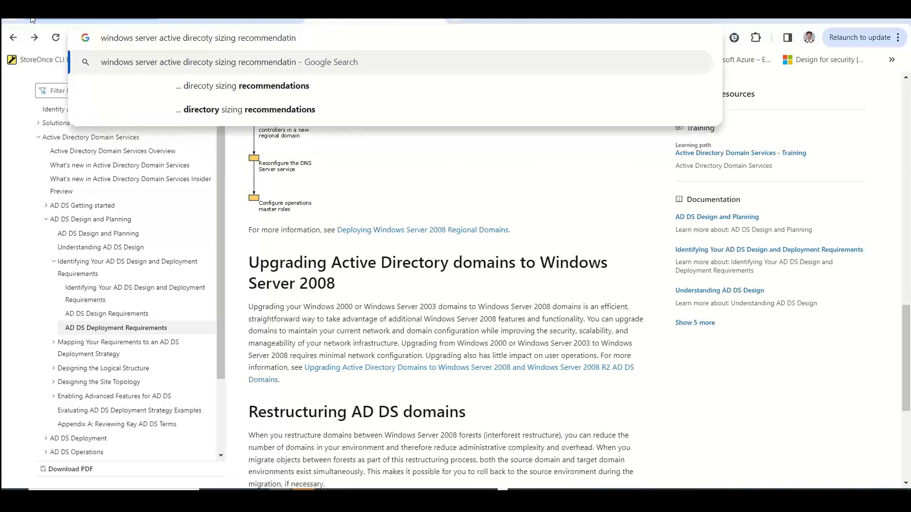
{"action": "key", "text": "BackSpace"}
{"action": "type", "text": "on"}
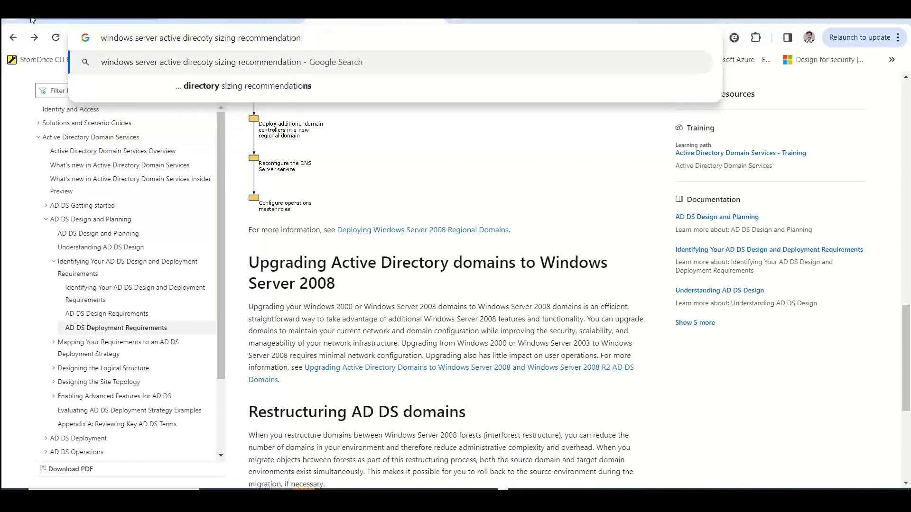
{"action": "key", "text": "Return"}
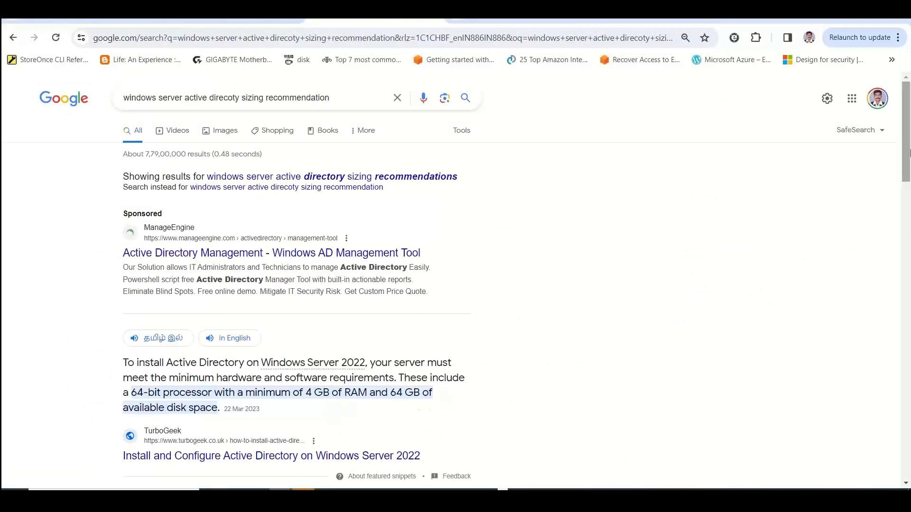
Open the Microsoft Learn result "Capacity planning for Active Directory Domain Services" in a new tab and switch to it
{"action": "left_click_drag", "start_coordinate": [907, 153], "coordinate": [908, 214]}
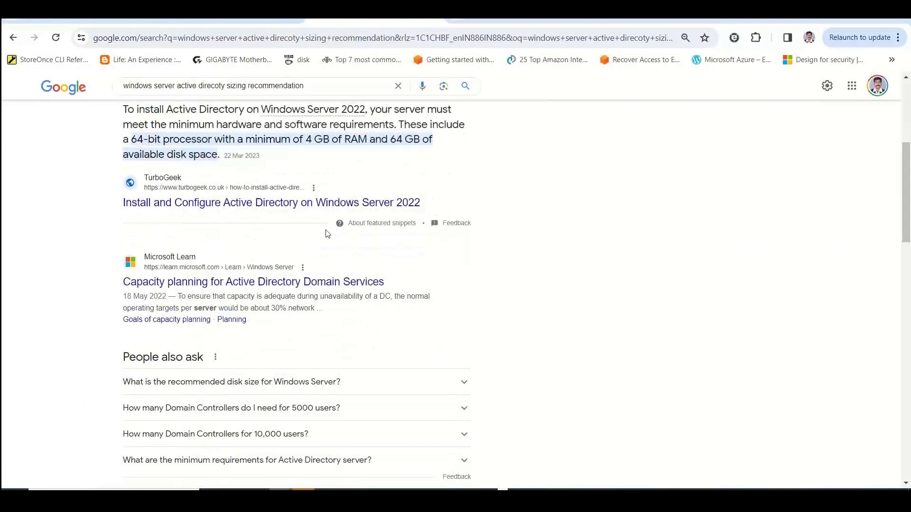
{"action": "right_click", "coordinate": [261, 282]}
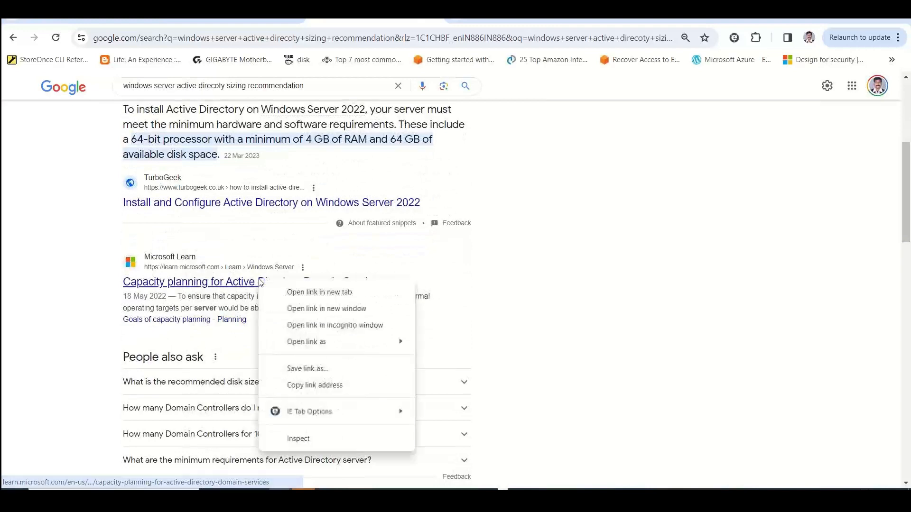
{"action": "left_click", "coordinate": [297, 292]}
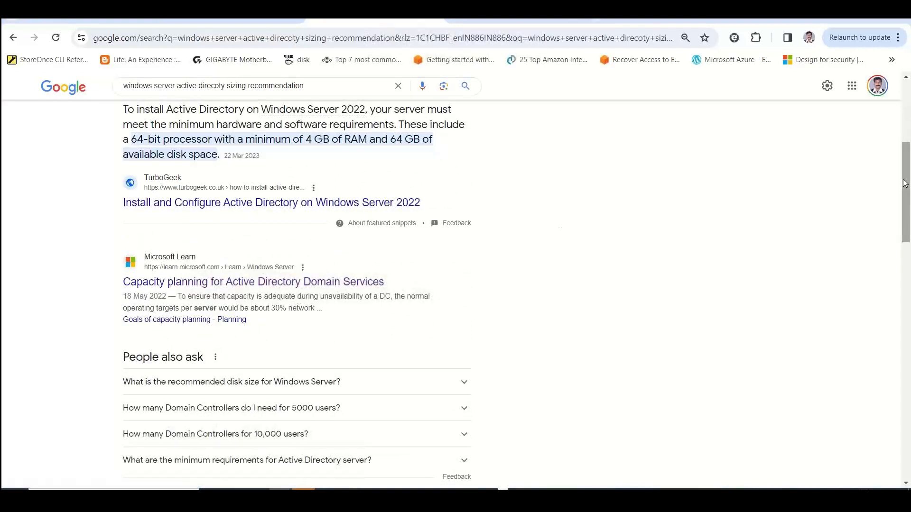
{"action": "left_click_drag", "start_coordinate": [908, 213], "coordinate": [908, 245]}
{"action": "left_click", "coordinate": [516, 20]}
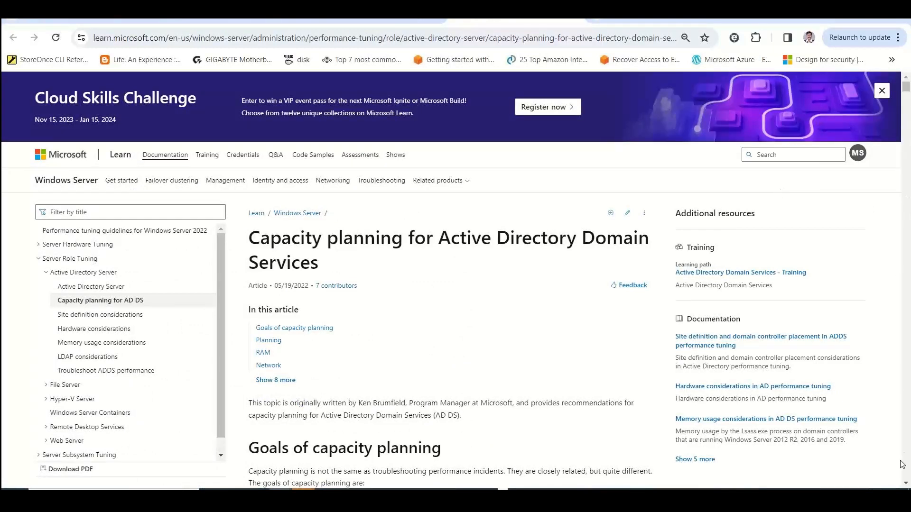
Copy the capacity planning article's list from "64-bit server platforms" to "Cloud scenarios" and paste it into the Excel notes starting at cell B24
{"action": "scroll", "coordinate": [543, 374], "scroll_direction": "down", "scroll_amount": 1}
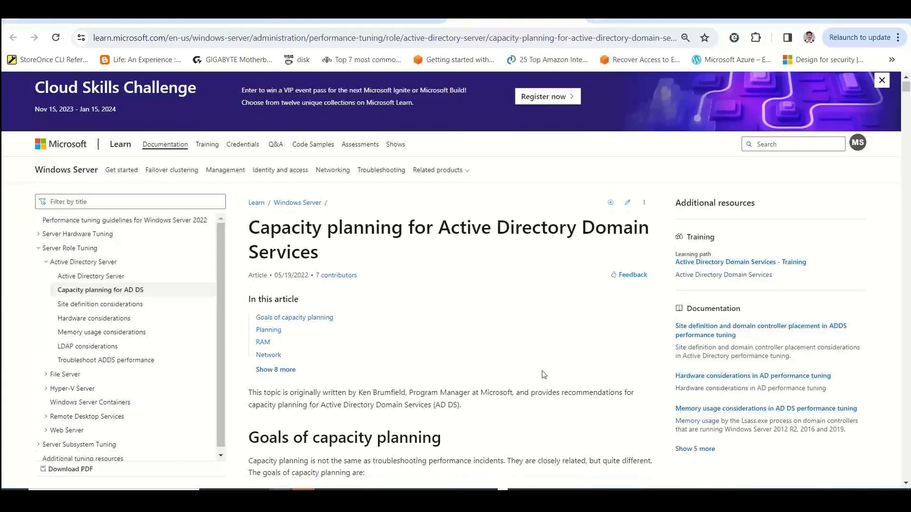
{"action": "scroll", "coordinate": [544, 374], "scroll_direction": "down", "scroll_amount": 6}
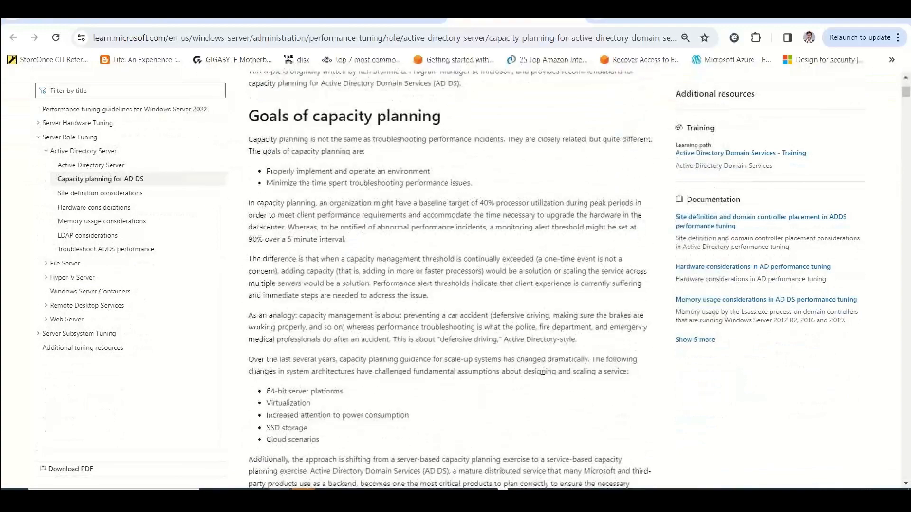
{"action": "scroll", "coordinate": [542, 371], "scroll_direction": "down", "scroll_amount": 2}
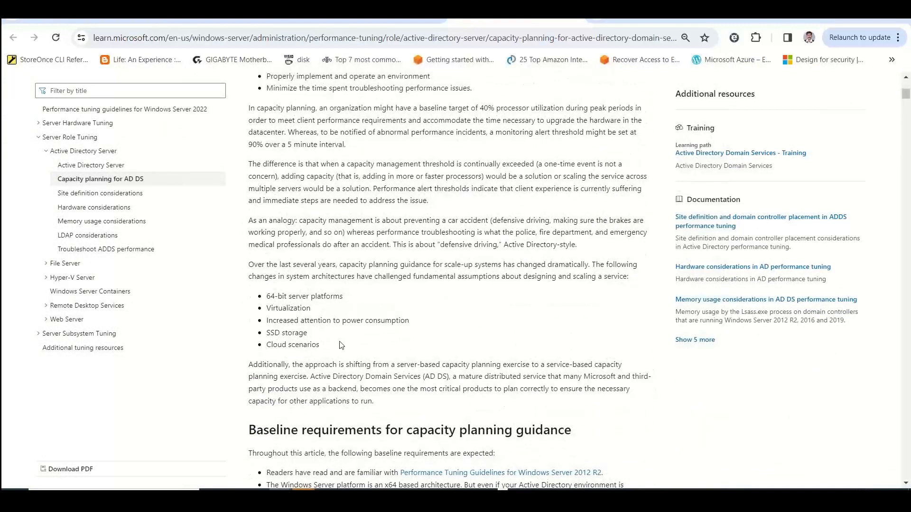
{"action": "left_click_drag", "start_coordinate": [340, 345], "coordinate": [266, 302]}
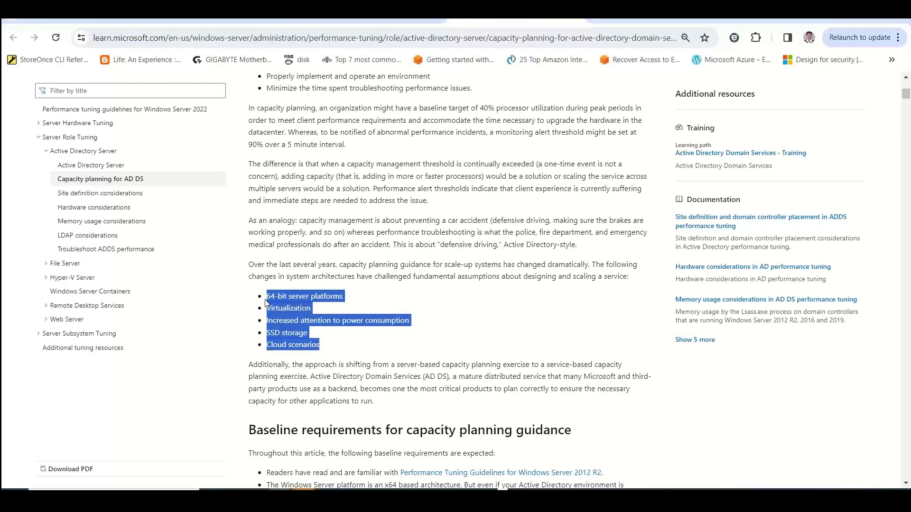
{"action": "key", "text": "alt+Tab"}
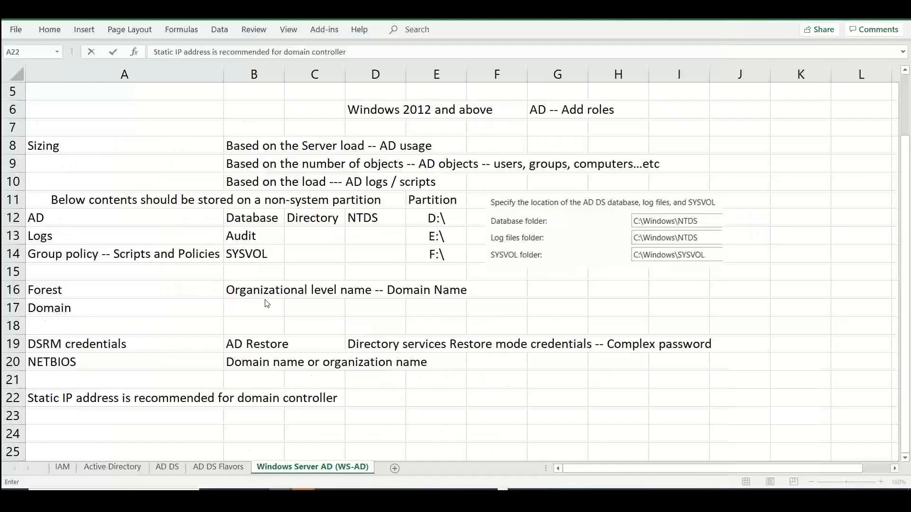
{"action": "left_click", "coordinate": [233, 434]}
{"action": "key", "text": "ctrl+v"}
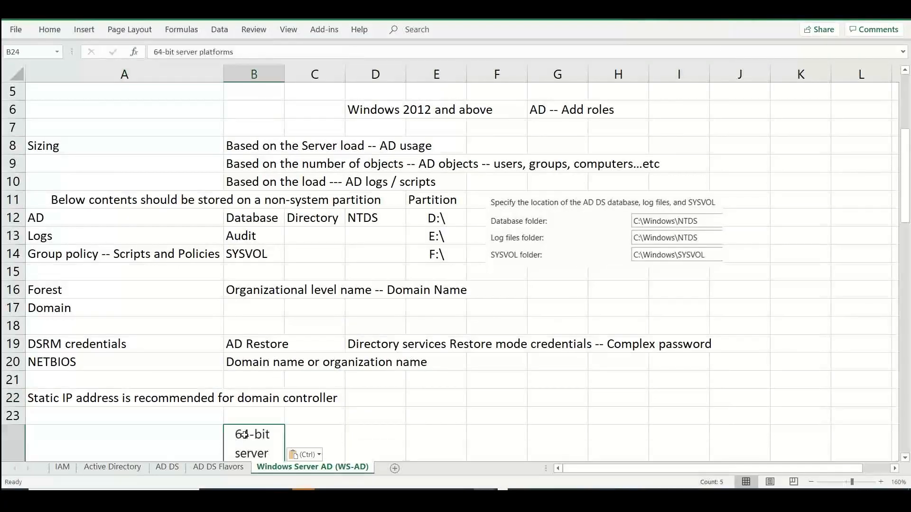
Change the paste option of the list starting at B24 so its entries use the sheet's formatting without wrapping
{"action": "left_click", "coordinate": [320, 453]}
{"action": "left_click", "coordinate": [323, 424]}
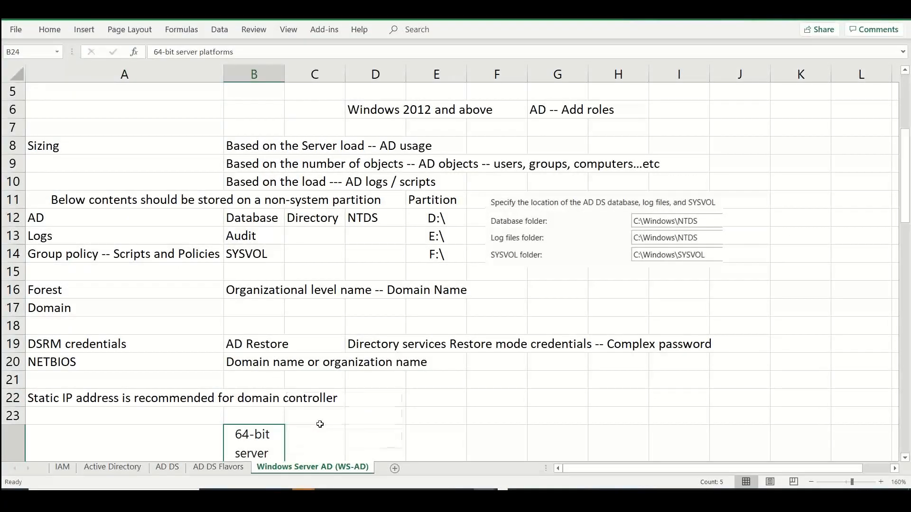
{"action": "key", "text": "Down"}
{"action": "key", "text": "Down"}
{"action": "key", "text": "Down"}
{"action": "key", "text": "Down"}
{"action": "key", "text": "Down"}
{"action": "key", "text": "Down"}
{"action": "key", "text": "Down"}
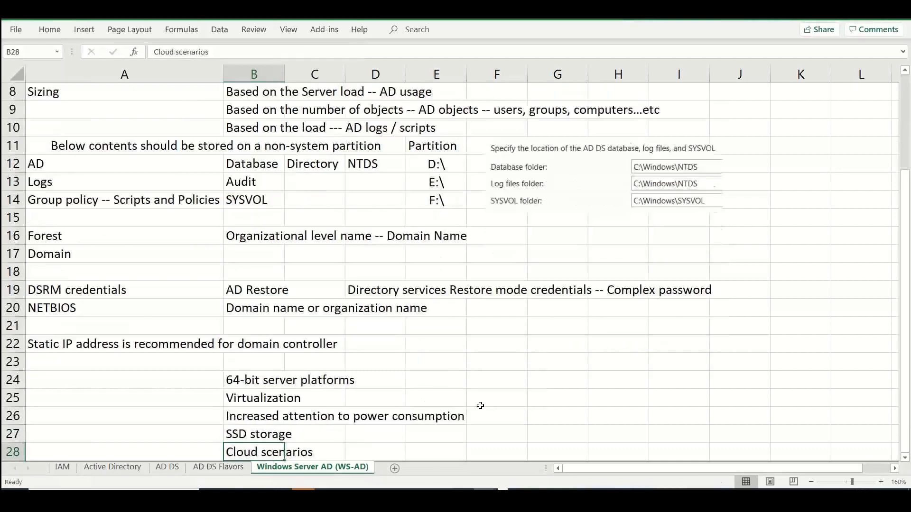
Enter "Vmware VM / Hyper-V VM / any VM platform" in cell E25 beside the Virtualization entry
{"action": "left_click", "coordinate": [422, 343]}
{"action": "type", "text": "Vmware VM / H"}
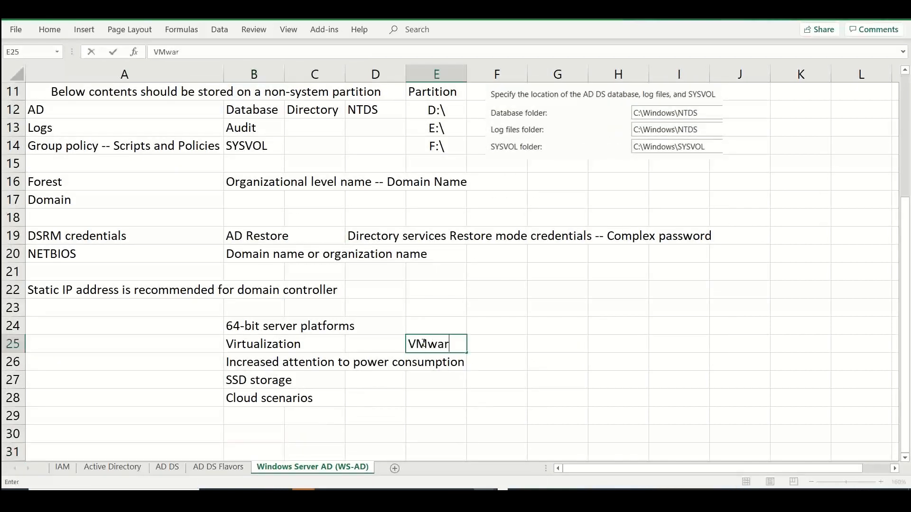
{"action": "type", "text": "yper-V VM /"}
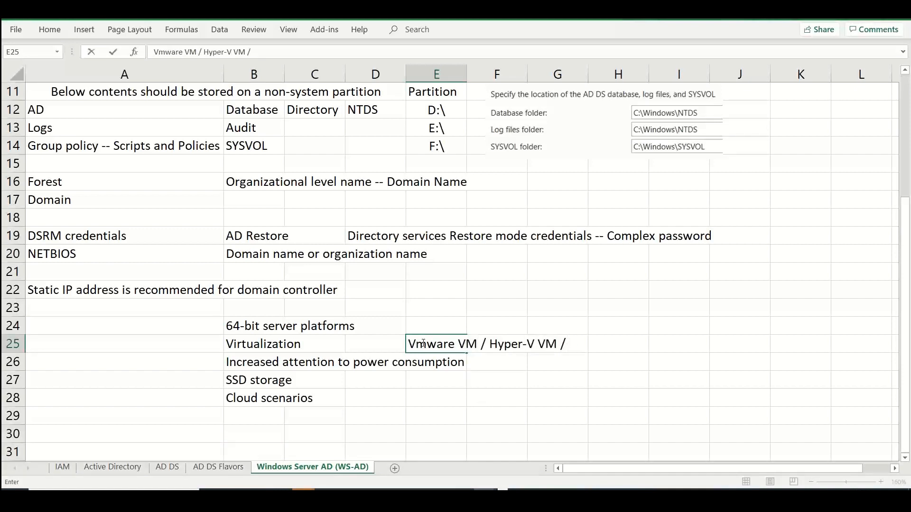
{"action": "type", "text": " any VM plat"}
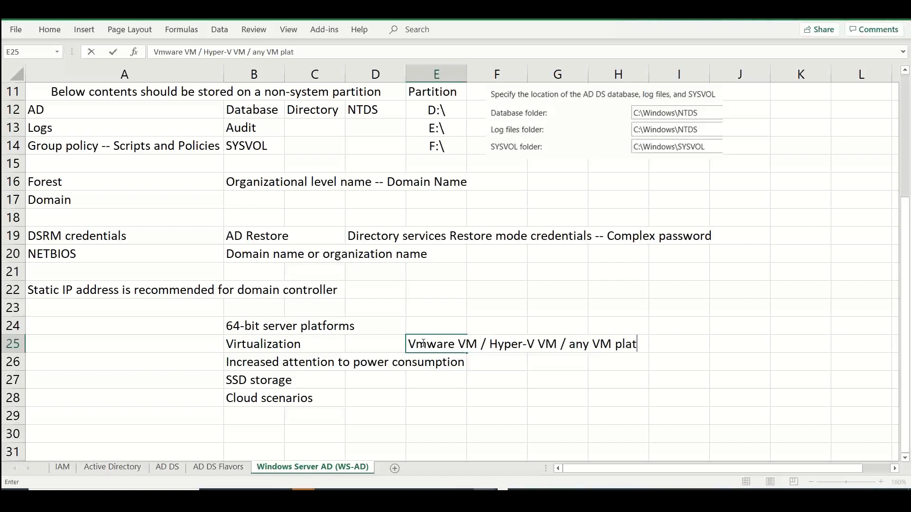
{"action": "type", "text": "for"}
{"action": "key", "text": "BackSpace"}
{"action": "key", "text": "BackSpace"}
{"action": "type", "text": "form"}
{"action": "key", "text": "Return"}
{"action": "key", "text": "Down"}
{"action": "key", "text": "Down"}
{"action": "key", "text": "Down"}
{"action": "key", "text": "Down"}
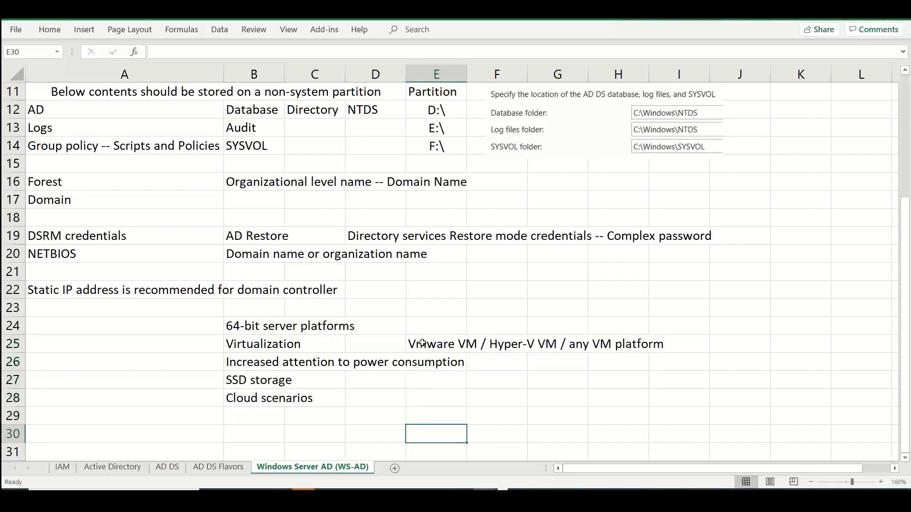
Enter "2 CPU; 4 GB" in cell B23 above the 64-bit server platforms entry
{"action": "key", "text": "Up"}
{"action": "key", "text": "Up"}
{"action": "key", "text": "Up"}
{"action": "key", "text": "Up"}
{"action": "key", "text": "Up"}
{"action": "key", "text": "Up"}
{"action": "key", "text": "Up"}
{"action": "key", "text": "Up"}
{"action": "key", "text": "Left"}
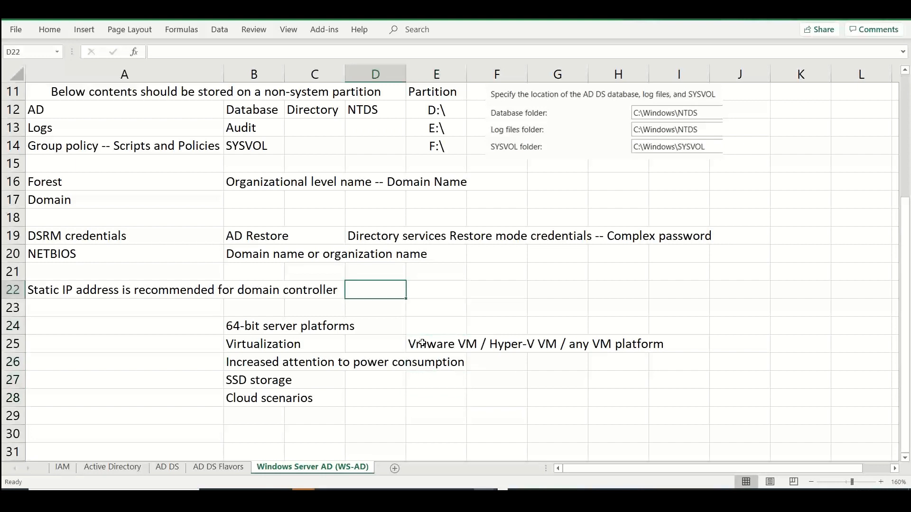
{"action": "key", "text": "Down"}
{"action": "key", "text": "Left"}
{"action": "key", "text": "Left"}
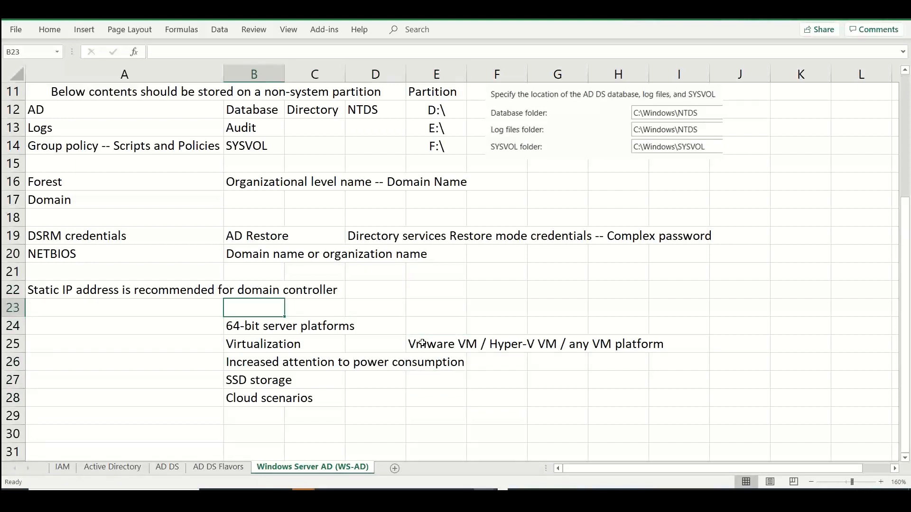
{"action": "type", "text": "2 CPU;"}
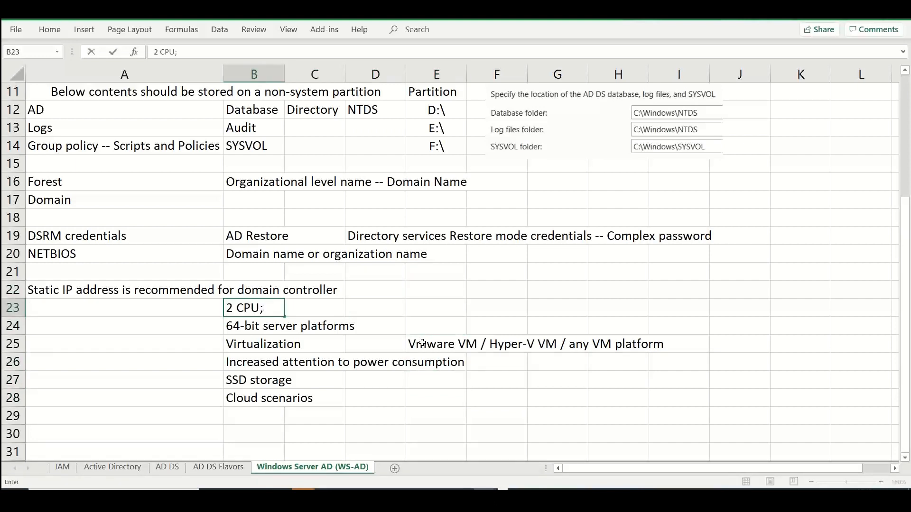
{"action": "type", "text": " 4 GB"}
Copy "has a directory information tree (DIT) that is less 1.5 GB in size" from the capacity planning article into Excel cell J12
{"action": "key", "text": "alt+Tab"}
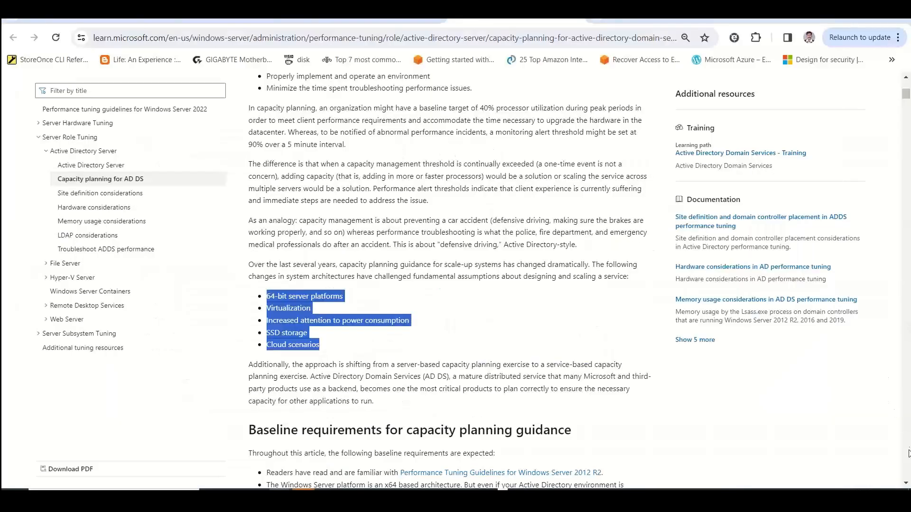
{"action": "left_click", "coordinate": [873, 442]}
{"action": "scroll", "coordinate": [874, 441], "scroll_direction": "down", "scroll_amount": 3}
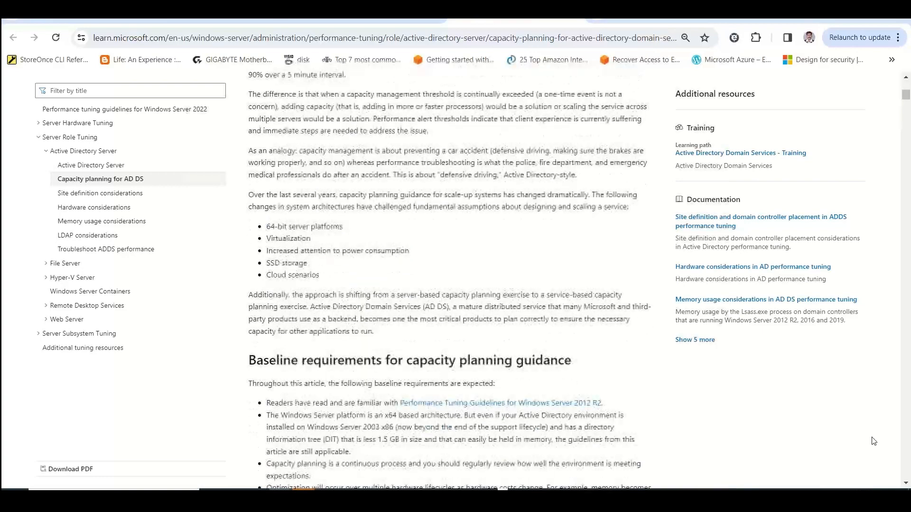
{"action": "scroll", "coordinate": [874, 441], "scroll_direction": "down", "scroll_amount": 3}
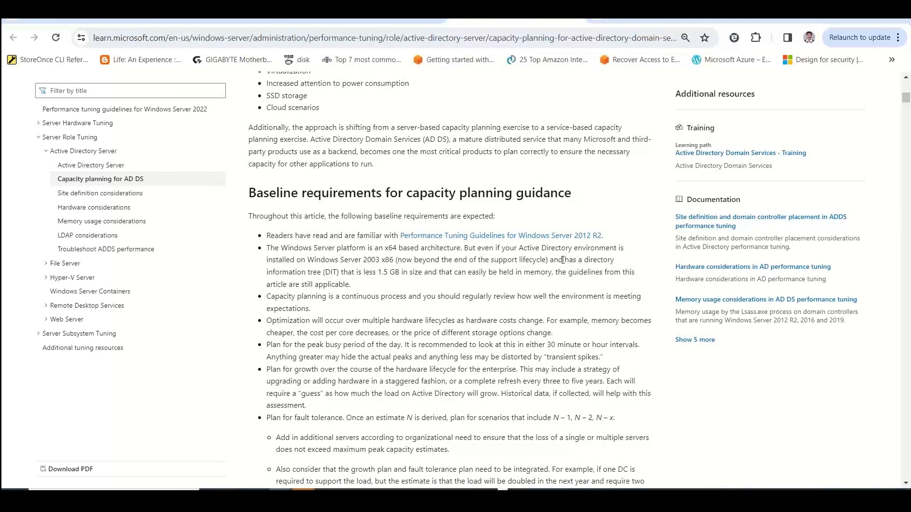
{"action": "left_click_drag", "start_coordinate": [563, 260], "coordinate": [423, 273]}
{"action": "key", "text": "ctrl+c"}
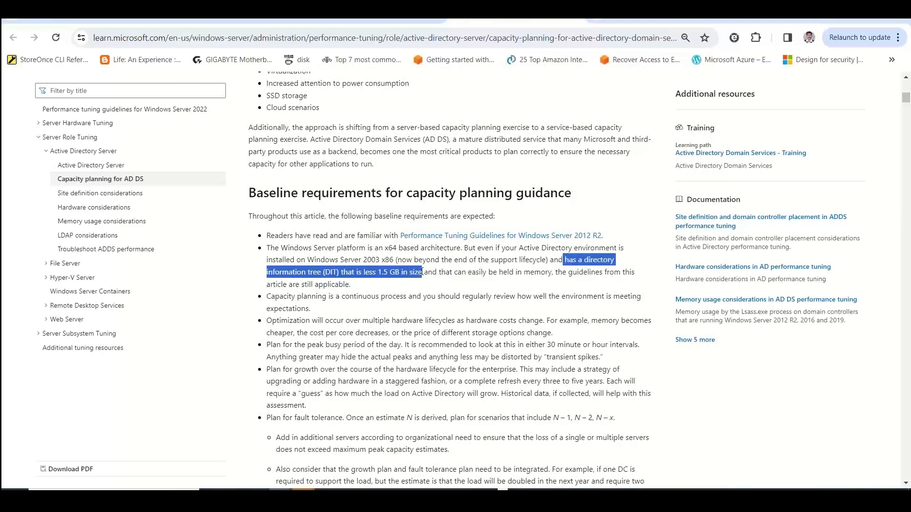
{"action": "key", "text": "alt+Tab"}
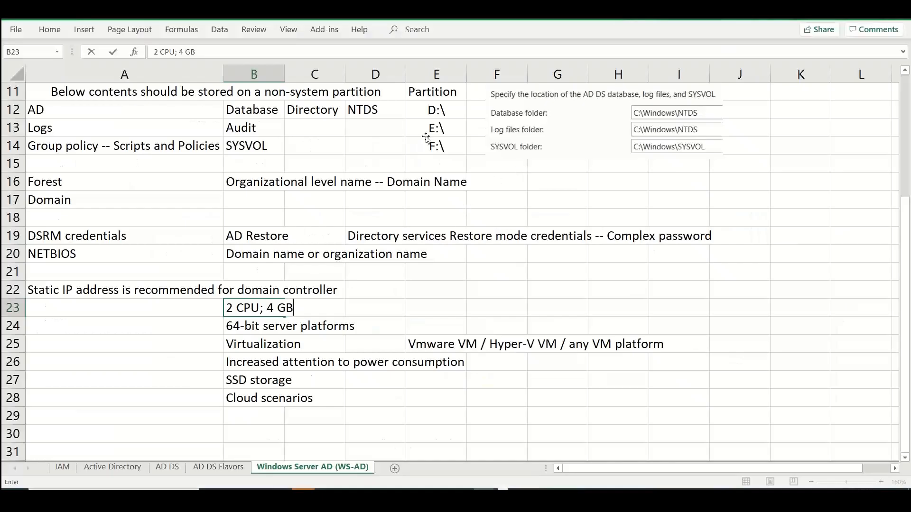
{"action": "left_click", "coordinate": [767, 111]}
{"action": "key", "text": "ctrl+v"}
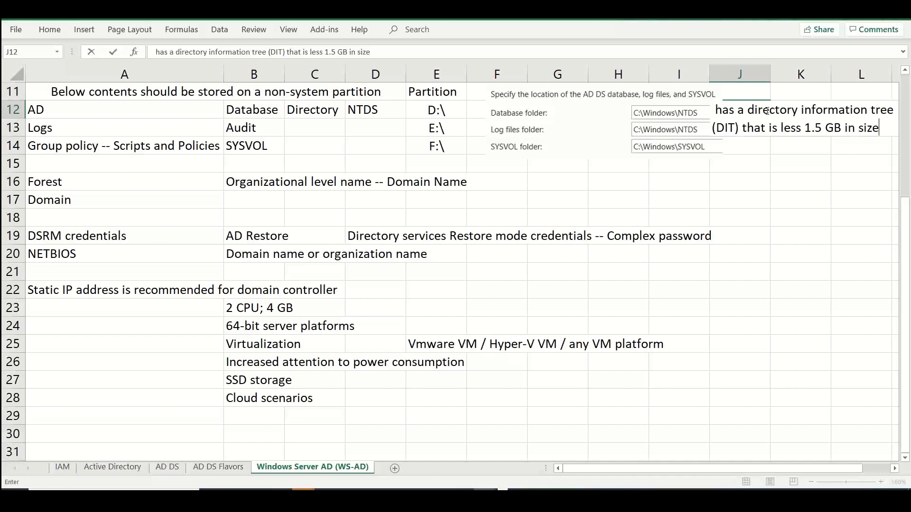
{"action": "left_click", "coordinate": [747, 203]}
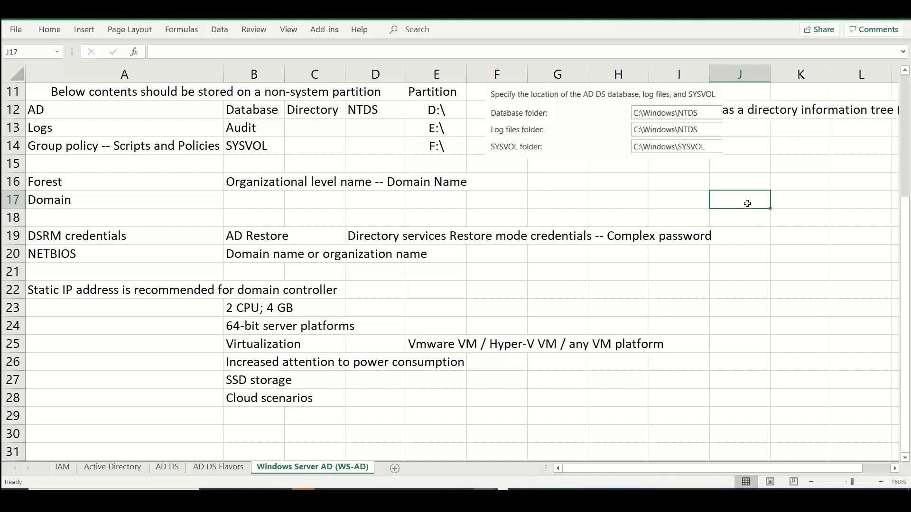
Switch back to the capacity planning article and read from the baseline requirements through to the New environment estimates table
{"action": "key", "text": "alt+Tab"}
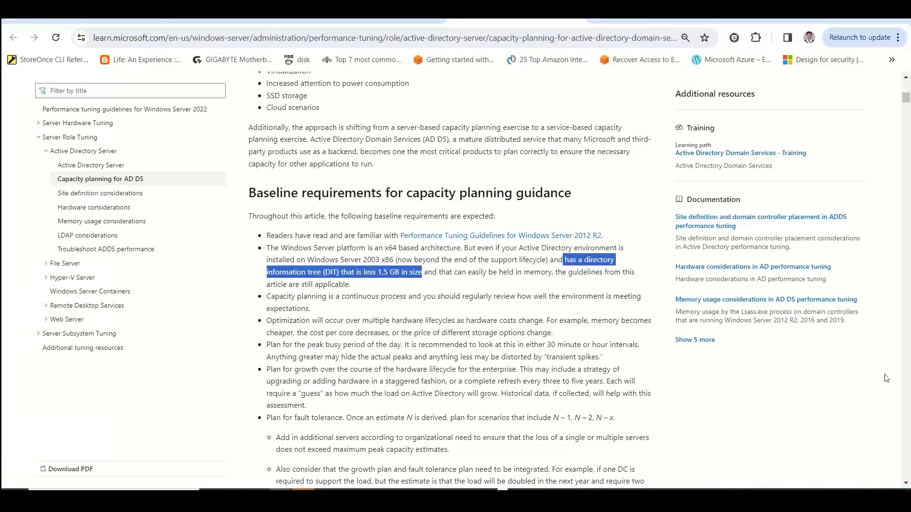
{"action": "left_click", "coordinate": [826, 422]}
{"action": "scroll", "coordinate": [826, 422], "scroll_direction": "down", "scroll_amount": 1}
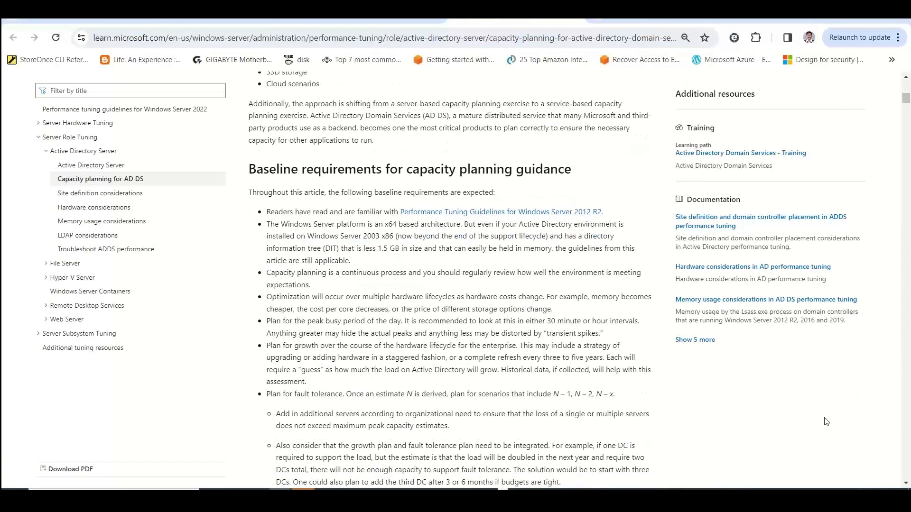
{"action": "scroll", "coordinate": [826, 422], "scroll_direction": "down", "scroll_amount": 5}
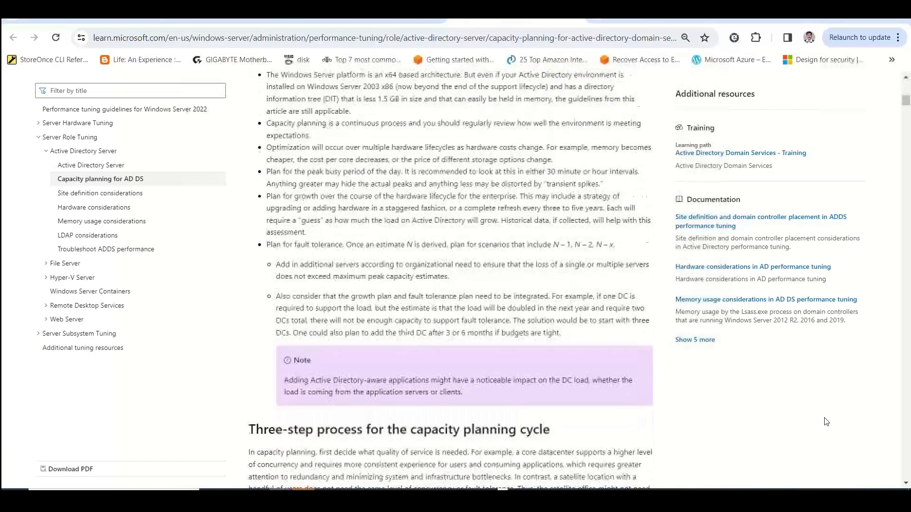
{"action": "scroll", "coordinate": [826, 421], "scroll_direction": "down", "scroll_amount": 4}
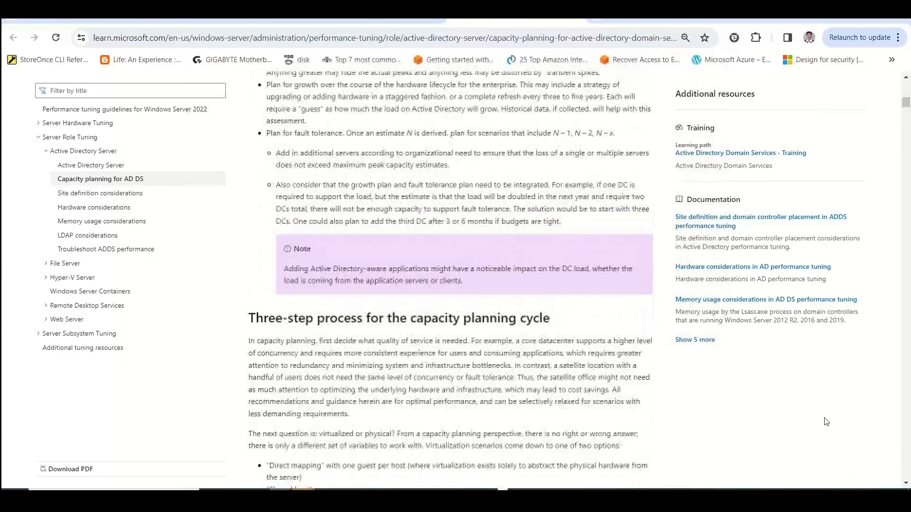
{"action": "scroll", "coordinate": [826, 422], "scroll_direction": "up", "scroll_amount": 20}
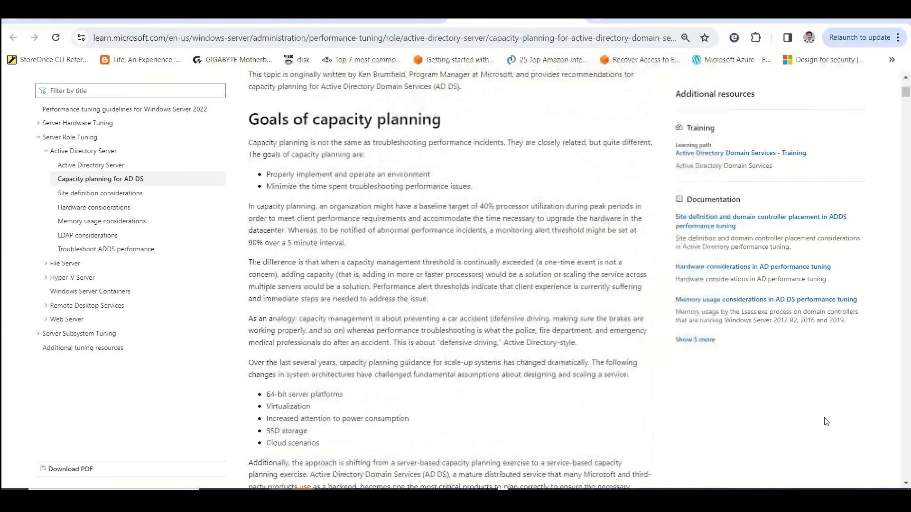
{"action": "scroll", "coordinate": [827, 422], "scroll_direction": "down", "scroll_amount": 14}
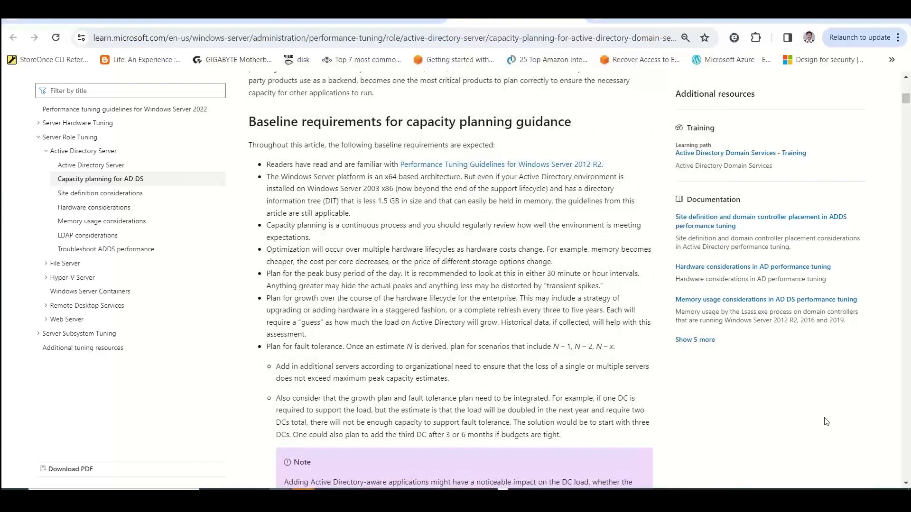
{"action": "scroll", "coordinate": [826, 422], "scroll_direction": "down", "scroll_amount": 14}
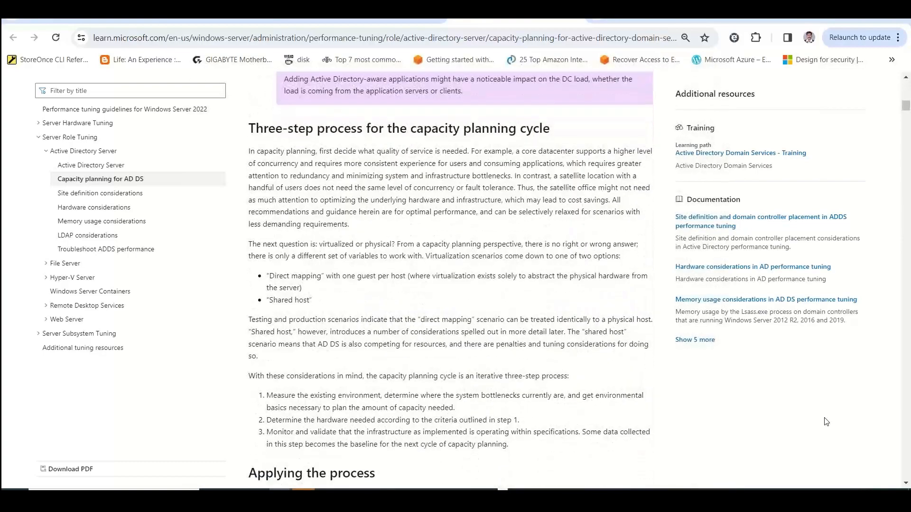
{"action": "scroll", "coordinate": [826, 422], "scroll_direction": "down", "scroll_amount": 14}
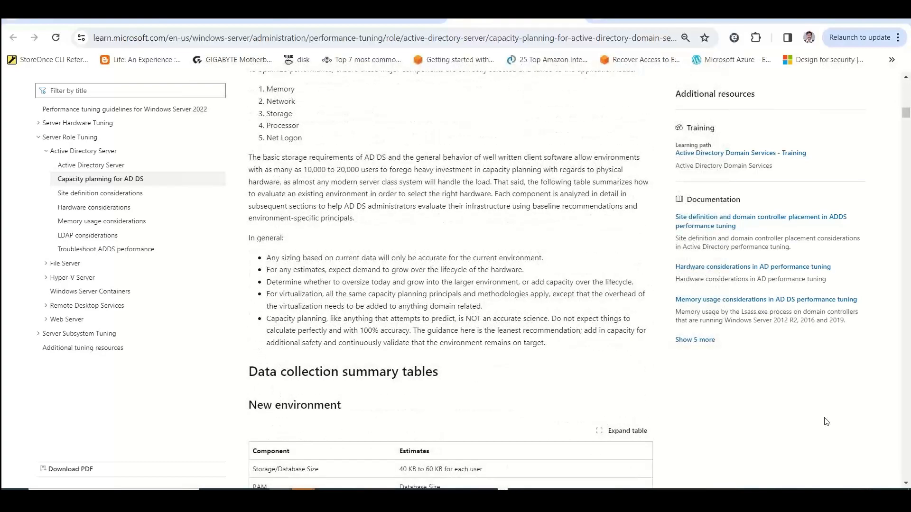
{"action": "scroll", "coordinate": [826, 422], "scroll_direction": "up", "scroll_amount": 3}
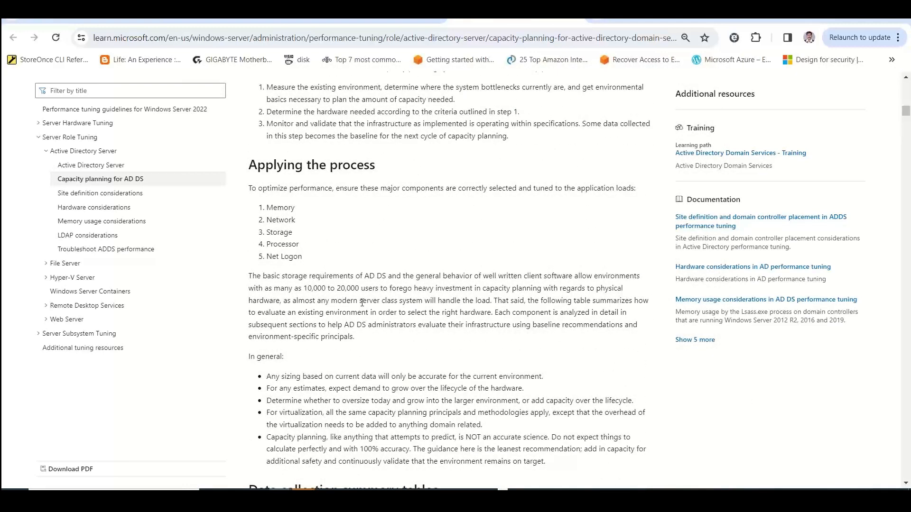
{"action": "scroll", "coordinate": [363, 306], "scroll_direction": "down", "scroll_amount": 12}
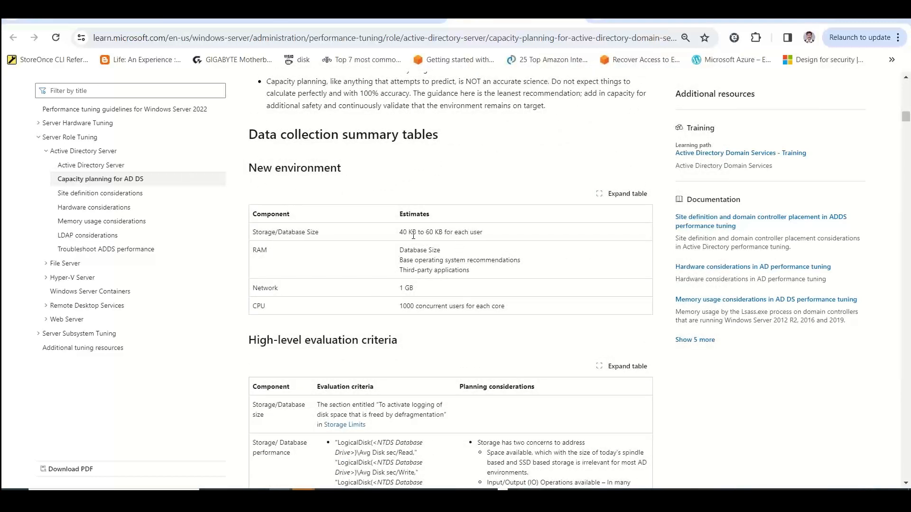
Copy the Storage/Database Size row of the New environment table, and enter the label "Data / Storage / NTDS size" in Excel cell A30
{"action": "left_click_drag", "start_coordinate": [255, 232], "coordinate": [508, 232]}
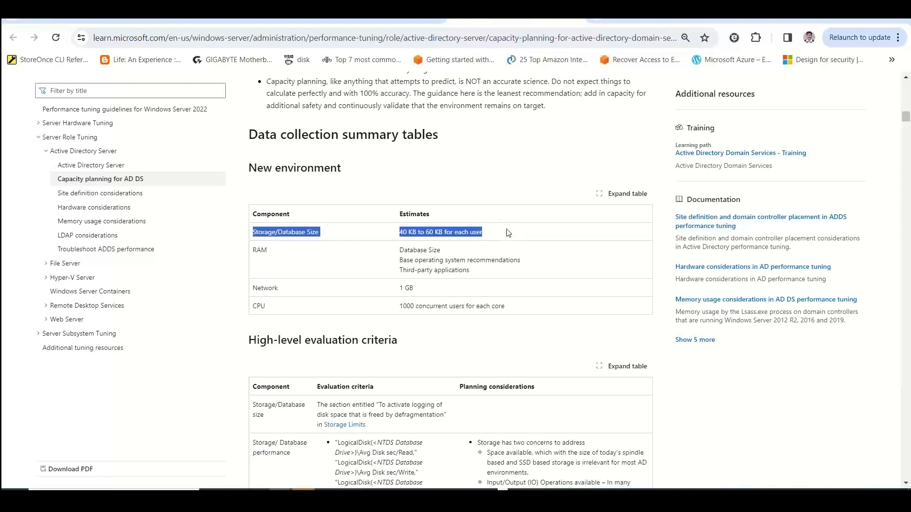
{"action": "key", "text": "alt+Tab"}
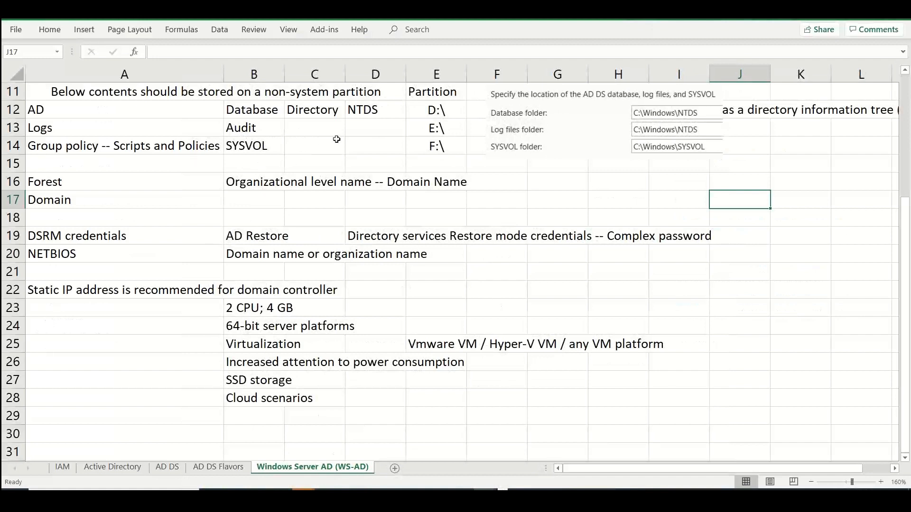
{"action": "left_click", "coordinate": [144, 441]}
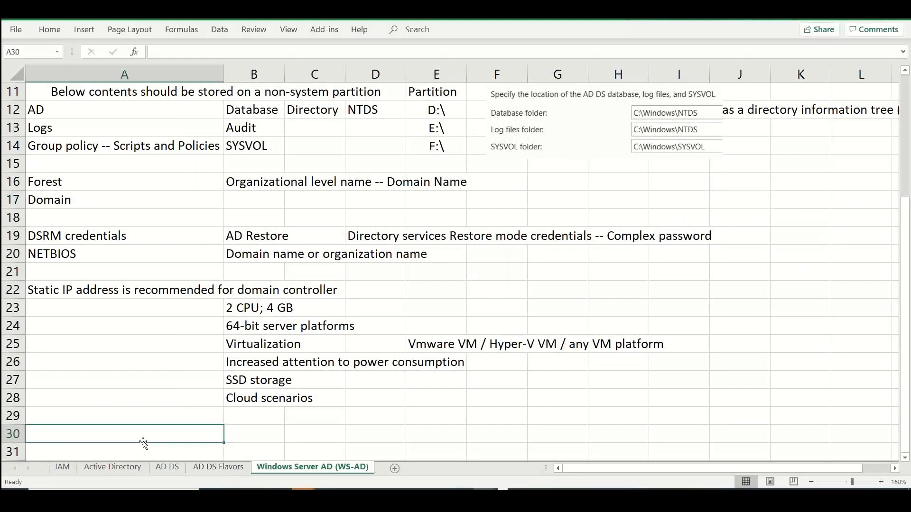
{"action": "type", "text": "Data  S"}
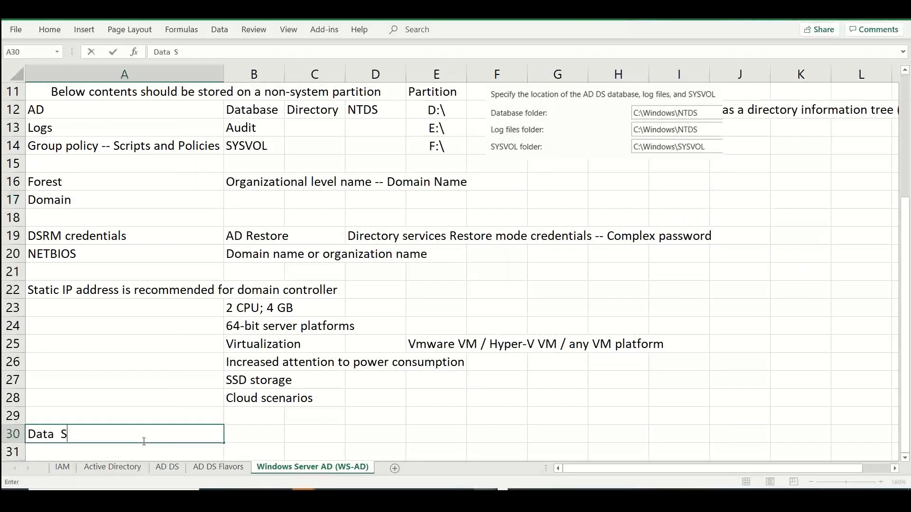
{"action": "key", "text": "BackSpace"}
{"action": "type", "text": "/ Storage "}
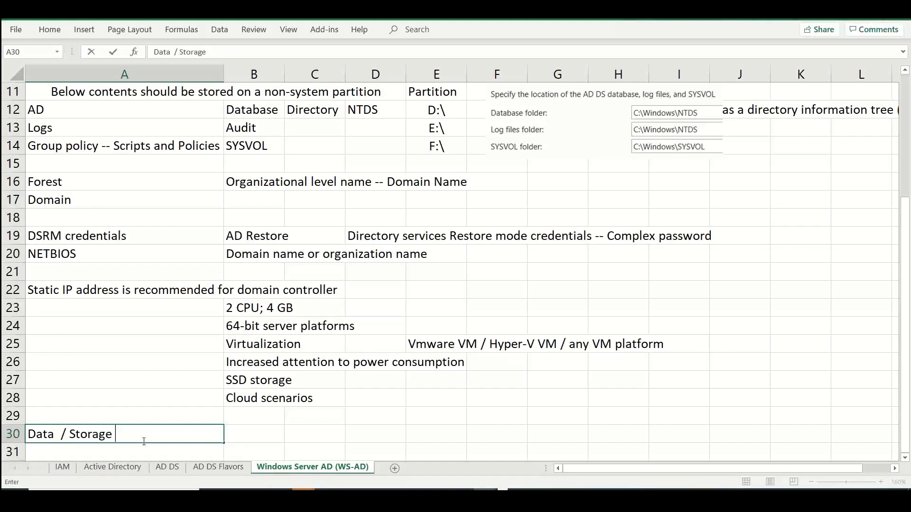
{"action": "type", "text": "/ NTDS size"}
Enter "Starting -- 1.5 GB; then 40 KB to 60 KB for each user" in cell B30 beside the Data / Storage / NTDS size label
{"action": "key", "text": "Tab"}
{"action": "type", "text": "Start"}
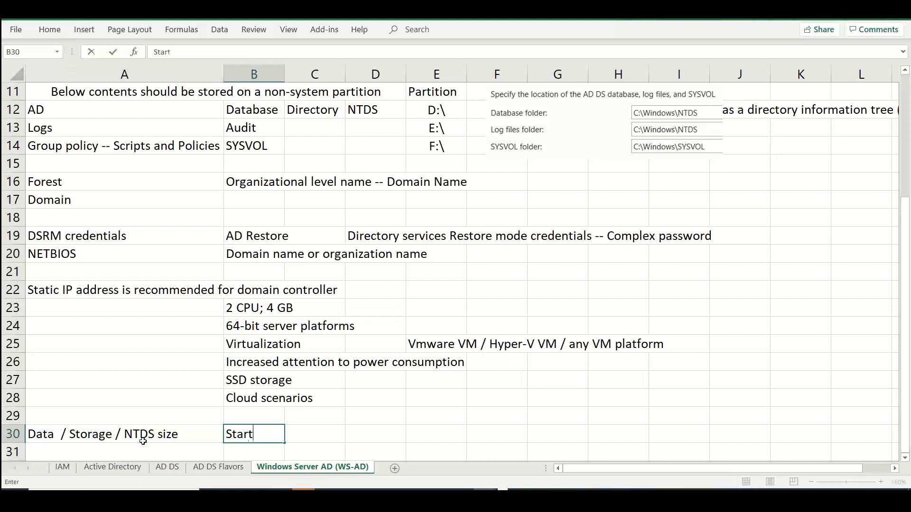
{"action": "type", "text": "ing -- 1."}
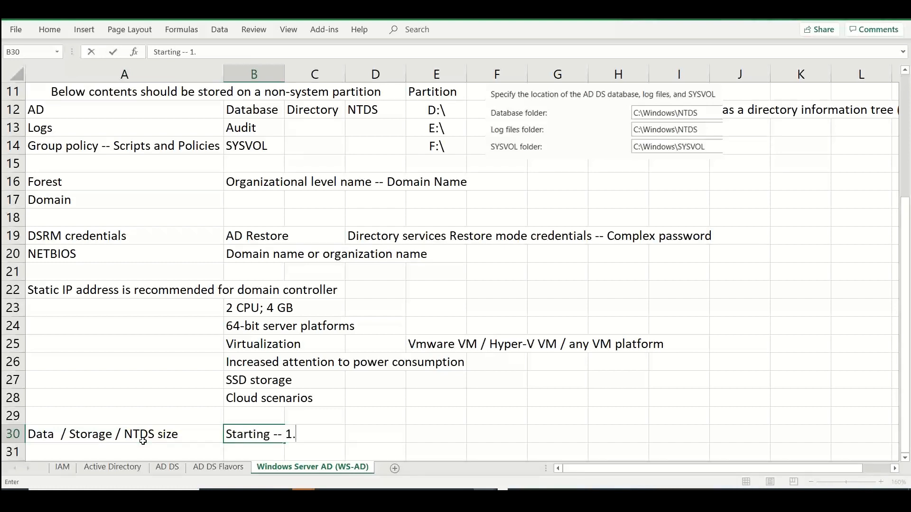
{"action": "type", "text": "5 GB; then Storage/Database Size      40 KB to 60 KB for each user"}
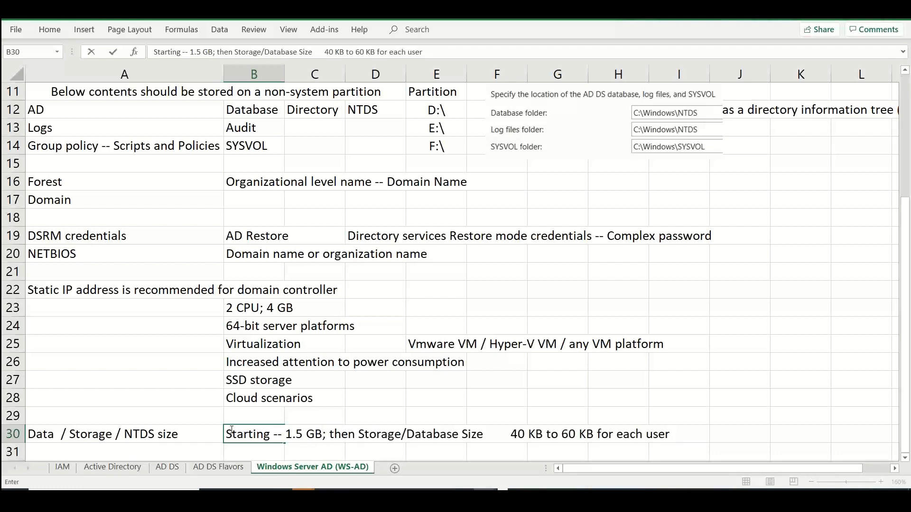
{"action": "left_click_drag", "start_coordinate": [510, 433], "coordinate": [359, 433]}
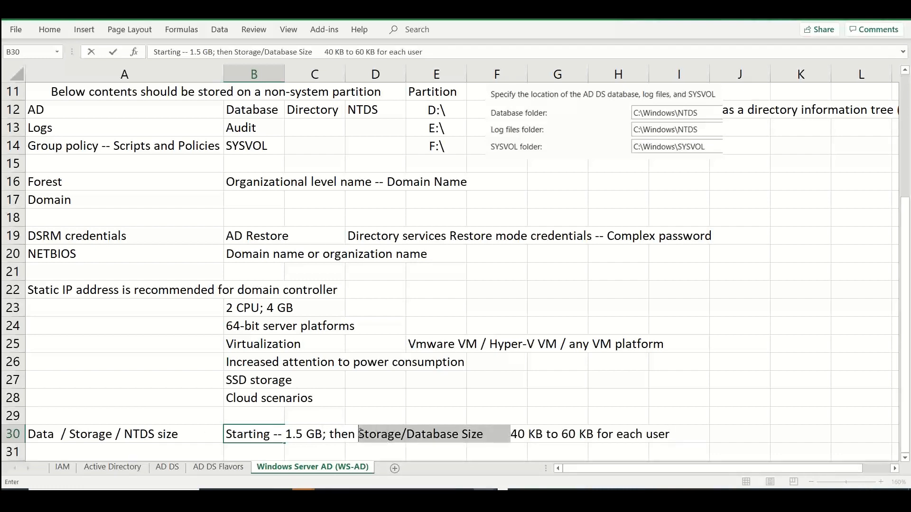
{"action": "type", "text": "="}
{"action": "key", "text": "BackSpace"}
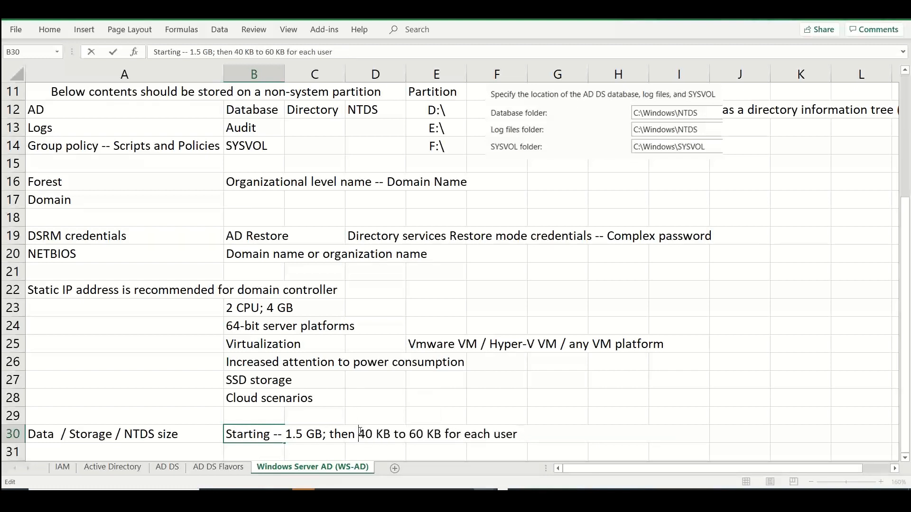
{"action": "left_click", "coordinate": [537, 402]}
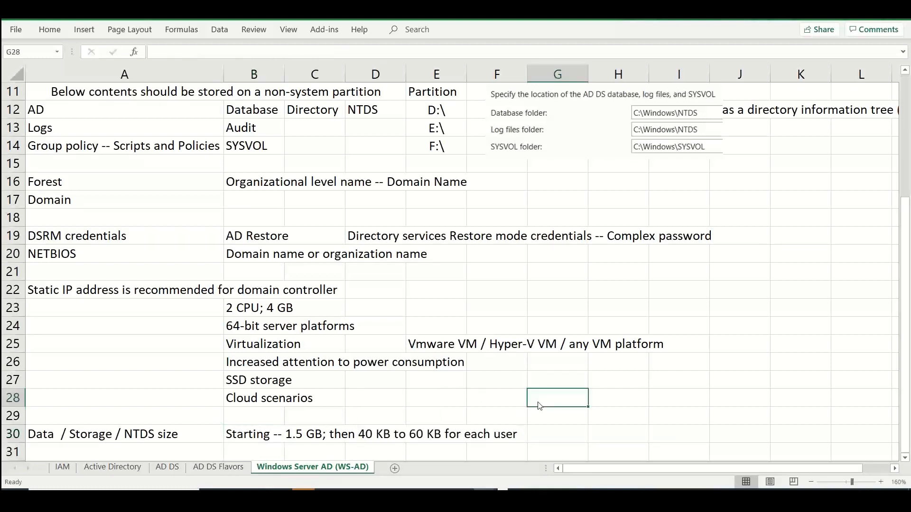
Switch to the capacity planning article, copy the Network row of the New environment table, and return to Excel
{"action": "key", "text": "alt+Tab"}
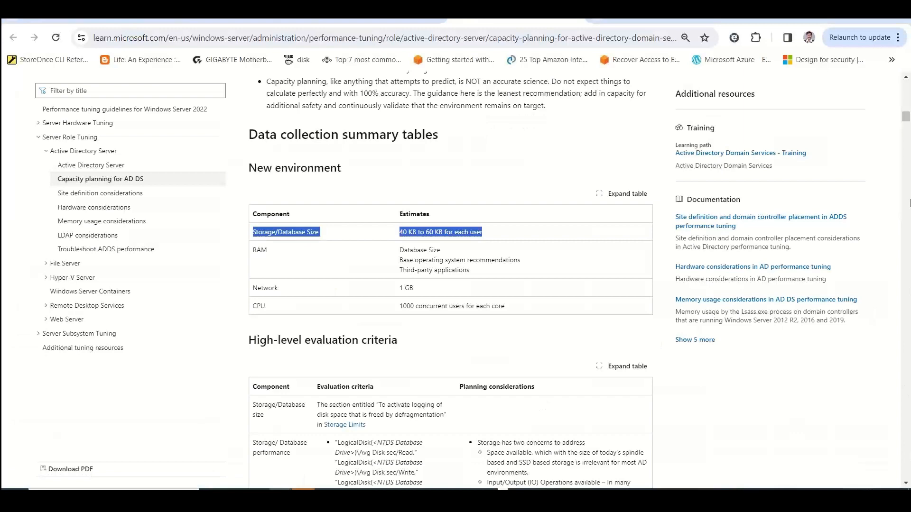
{"action": "left_click", "coordinate": [747, 397]}
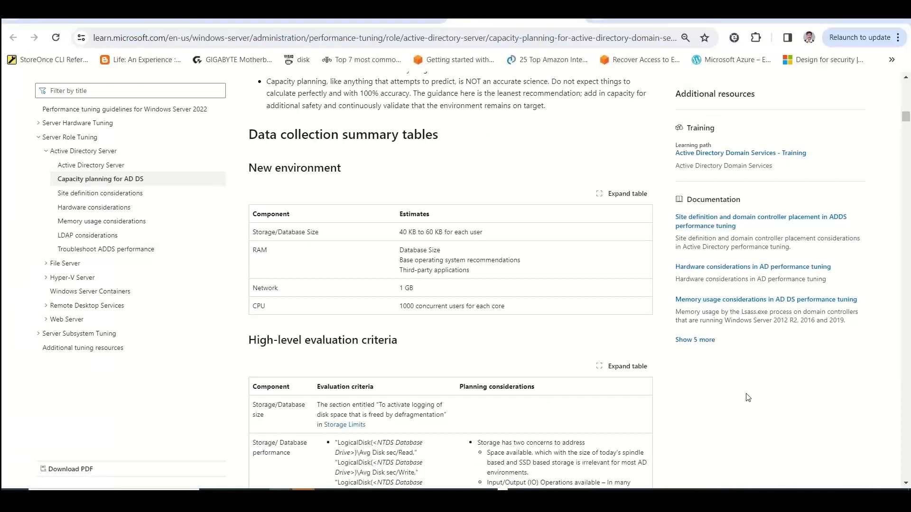
{"action": "scroll", "coordinate": [451, 269], "scroll_direction": "down", "scroll_amount": 1}
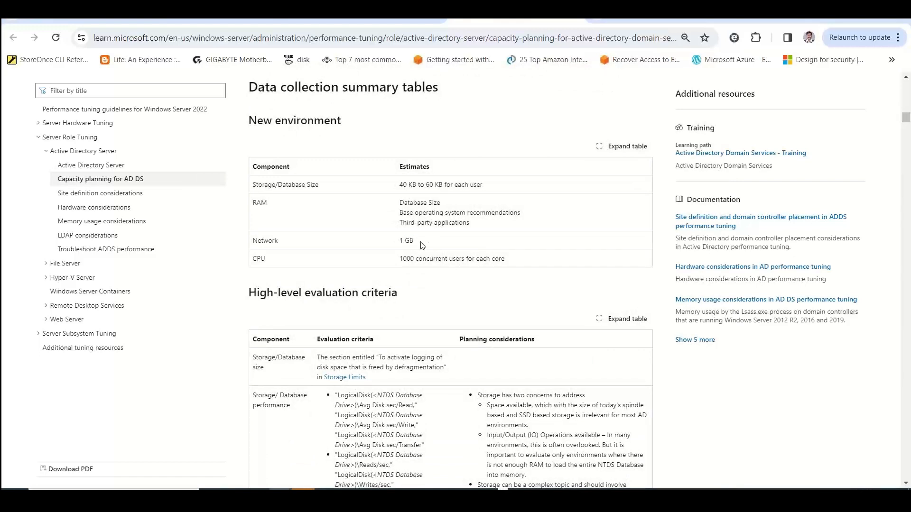
{"action": "left_click_drag", "start_coordinate": [422, 245], "coordinate": [253, 241]}
{"action": "key", "text": "ctrl+c"}
{"action": "key", "text": "alt+Tab"}
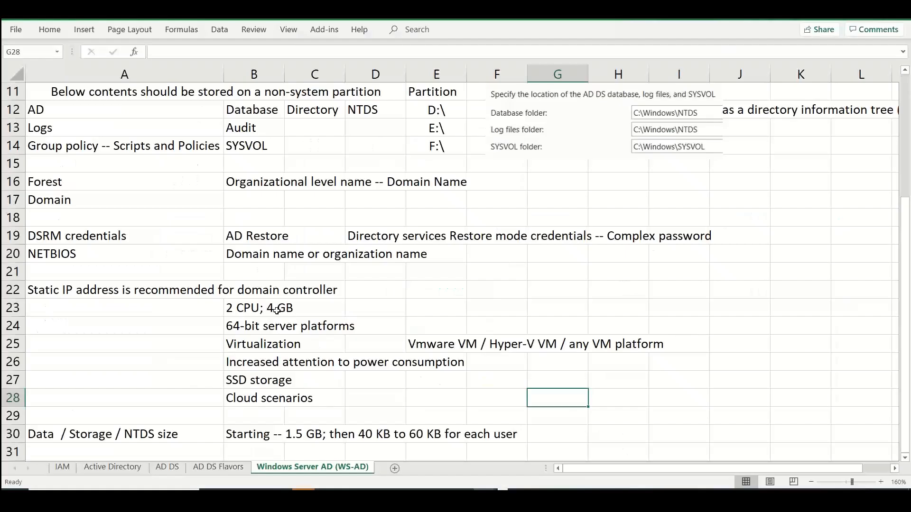
Enter "Network" in cell A29 and "1 GB" in cell B29
{"action": "left_click", "coordinate": [161, 418]}
{"action": "key", "text": "ctrl+v"}
{"action": "left_click_drag", "start_coordinate": [156, 416], "coordinate": [83, 416]}
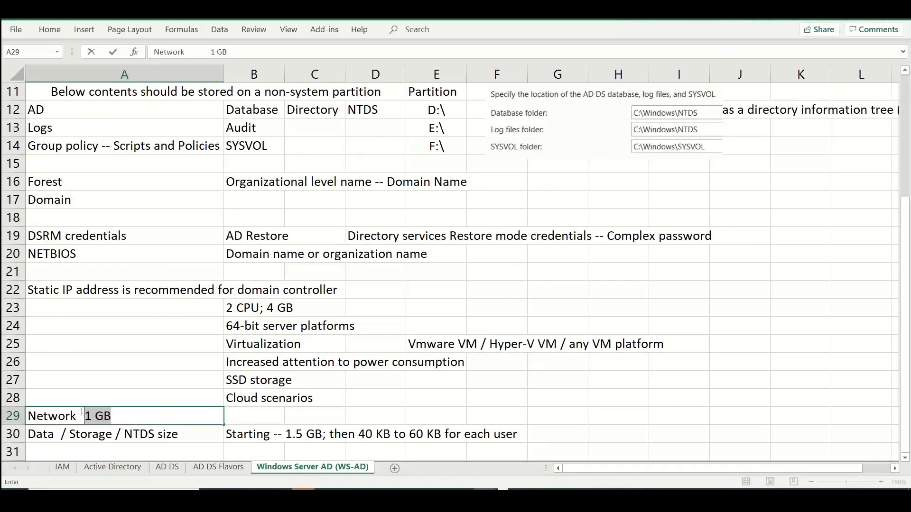
{"action": "key", "text": "BackSpace"}
{"action": "key", "text": "BackSpace"}
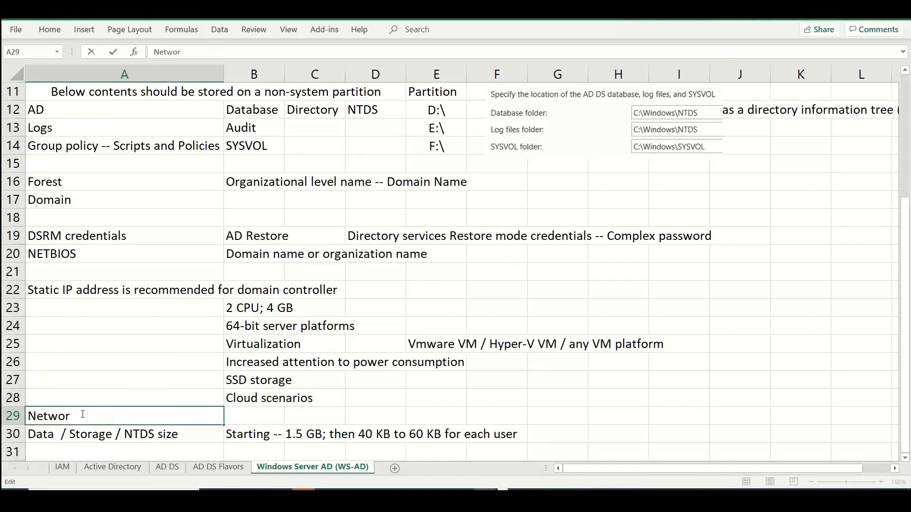
{"action": "type", "text": "k"}
{"action": "left_click", "coordinate": [241, 417]}
{"action": "type", "text": "1 GB"}
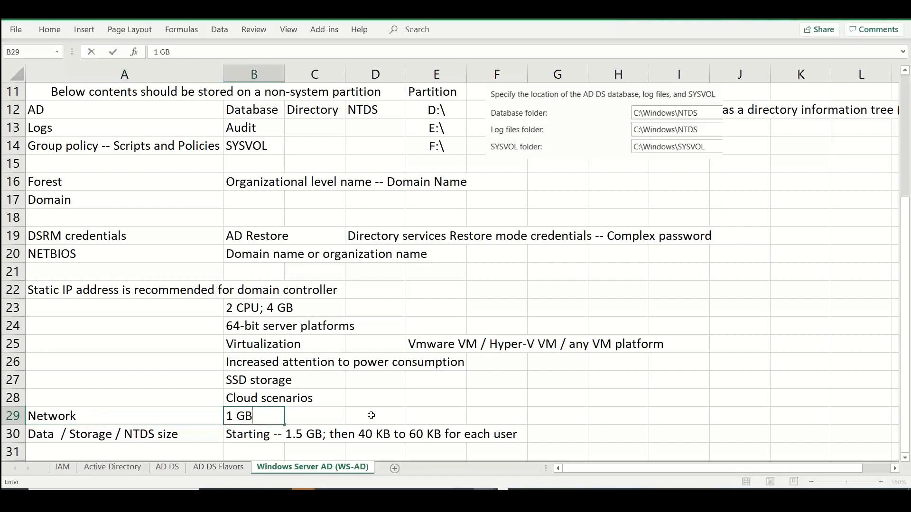
Label cell A23 "CPU / Memory" beside the 2 CPU; 4 GB entry
{"action": "left_click", "coordinate": [88, 315]}
{"action": "type", "text": "CO"}
{"action": "key", "text": "BackSpace"}
{"action": "type", "text": "PU "}
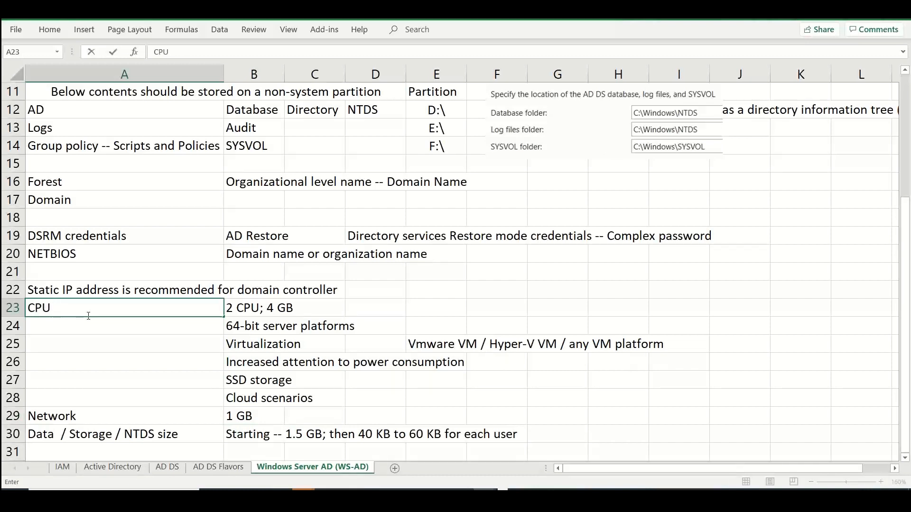
{"action": "type", "text": "/ Memory"}
{"action": "key", "text": "Return"}
{"action": "key", "text": "Return"}
{"action": "key", "text": "Return"}
{"action": "key", "text": "Return"}
{"action": "key", "text": "Return"}
{"action": "key", "text": "Return"}
{"action": "key", "text": "Return"}
{"action": "key", "text": "Return"}
{"action": "key", "text": "Return"}
{"action": "key", "text": "Return"}
{"action": "key", "text": "Return"}
{"action": "key", "text": "Up"}
{"action": "key", "text": "Up"}
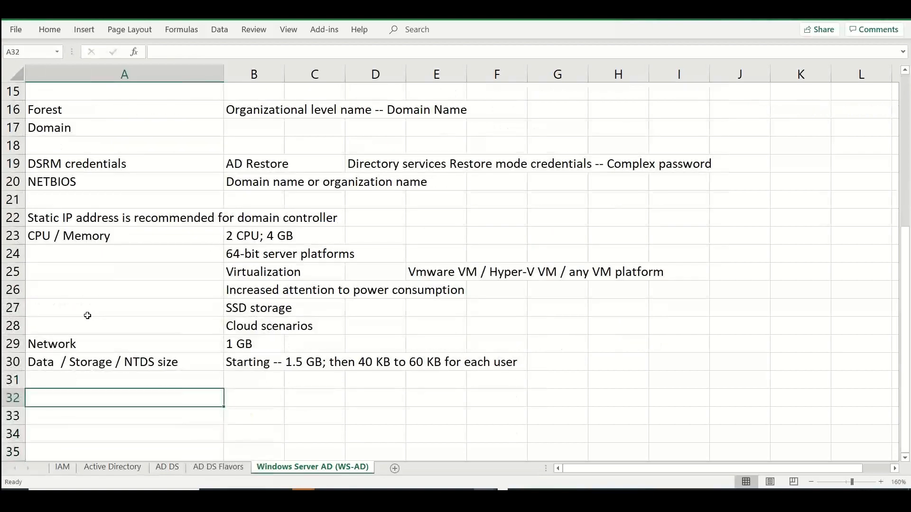
{"action": "key", "text": "Up"}
Copy "1000 concurrent users for each core" from the CPU row of the capacity planning article into Excel cell E23
{"action": "key", "text": "alt+Tab"}
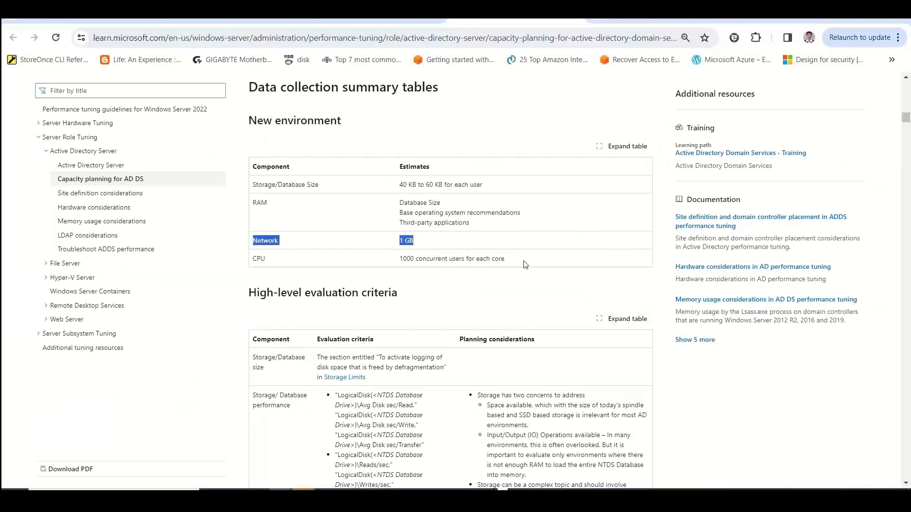
{"action": "left_click_drag", "start_coordinate": [525, 262], "coordinate": [409, 262]}
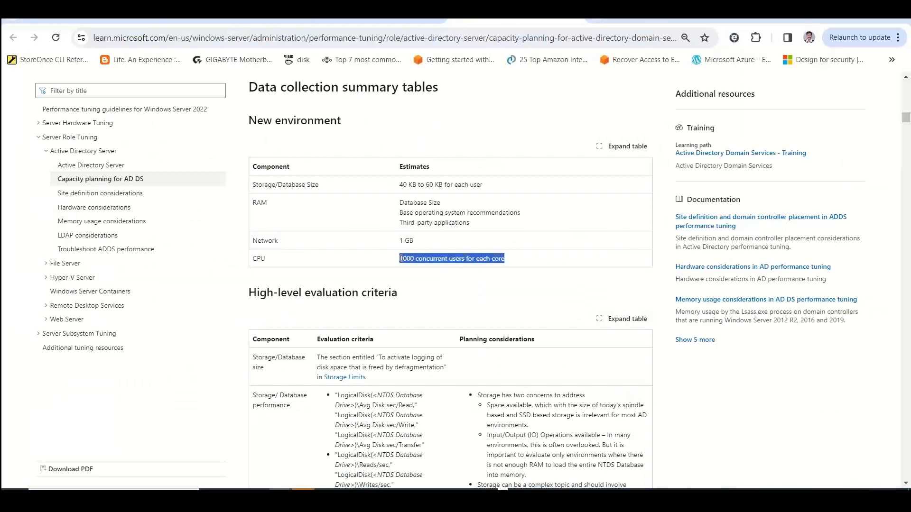
{"action": "key", "text": "alt+Tab"}
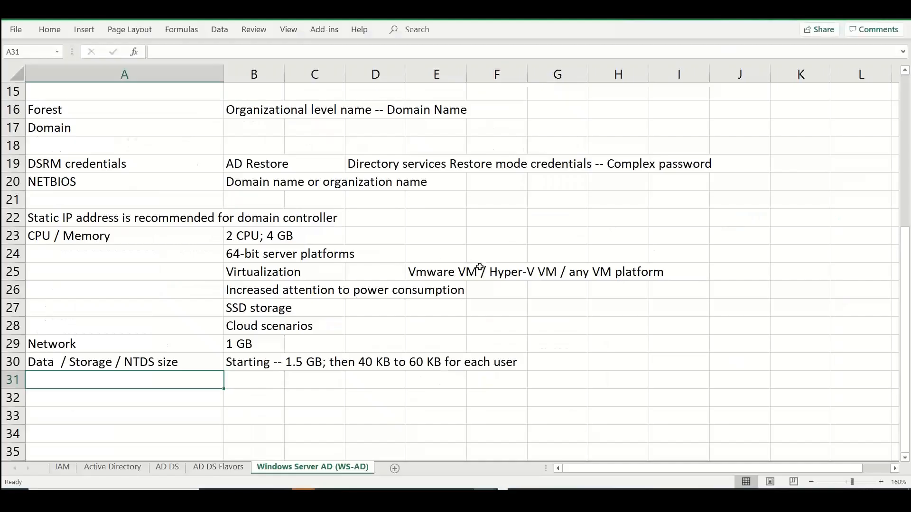
{"action": "left_click", "coordinate": [414, 237]}
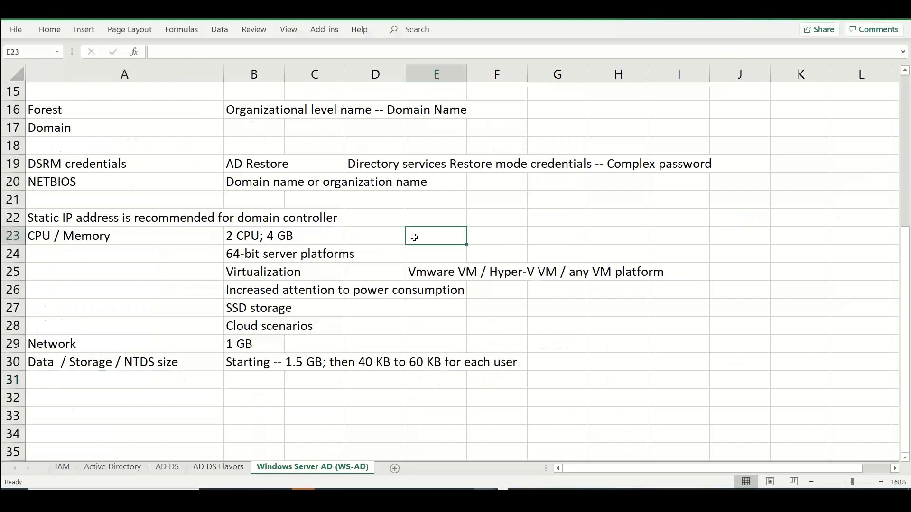
{"action": "double_click", "coordinate": [414, 238]}
{"action": "type", "text": "1000 concurrent users for each core"}
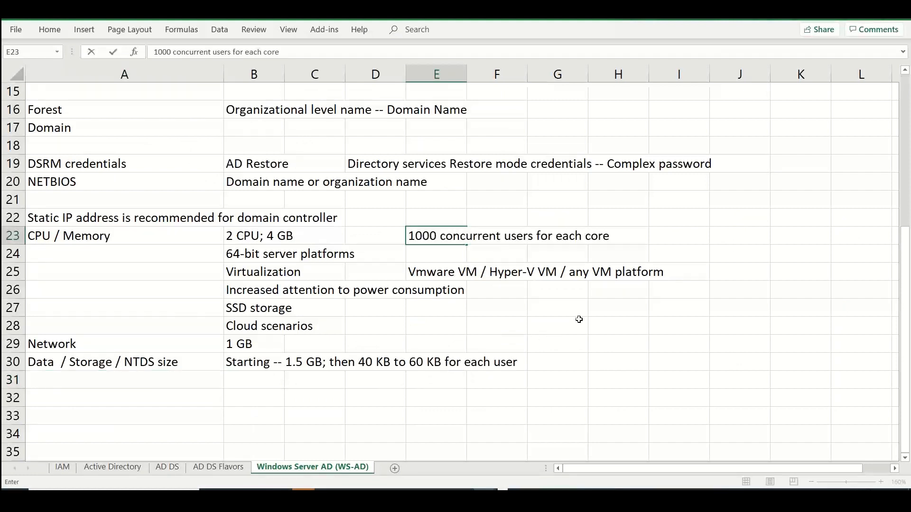
{"action": "left_click", "coordinate": [180, 403]}
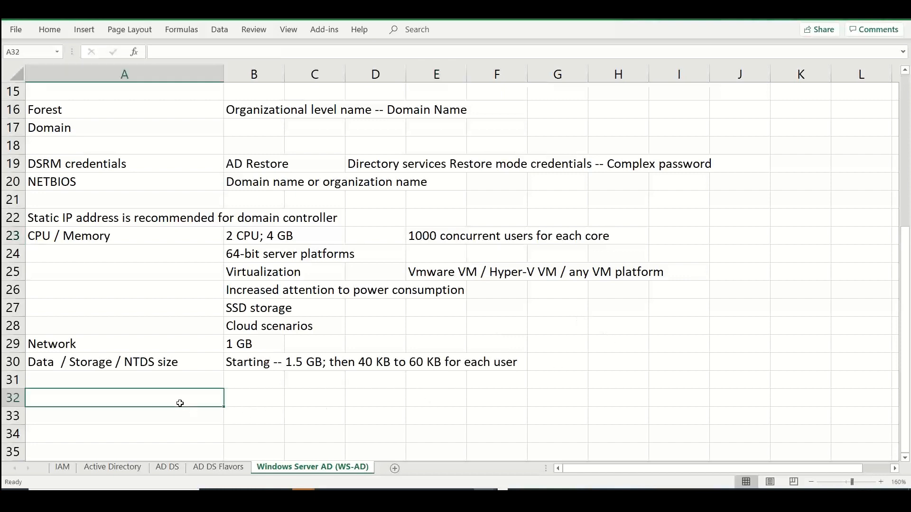
Switch back to the capacity planning article and read from the High-level evaluation criteria table to the RAM evaluation section
{"action": "key", "text": "alt+Tab"}
{"action": "scroll", "coordinate": [182, 408], "scroll_direction": "down", "scroll_amount": 1}
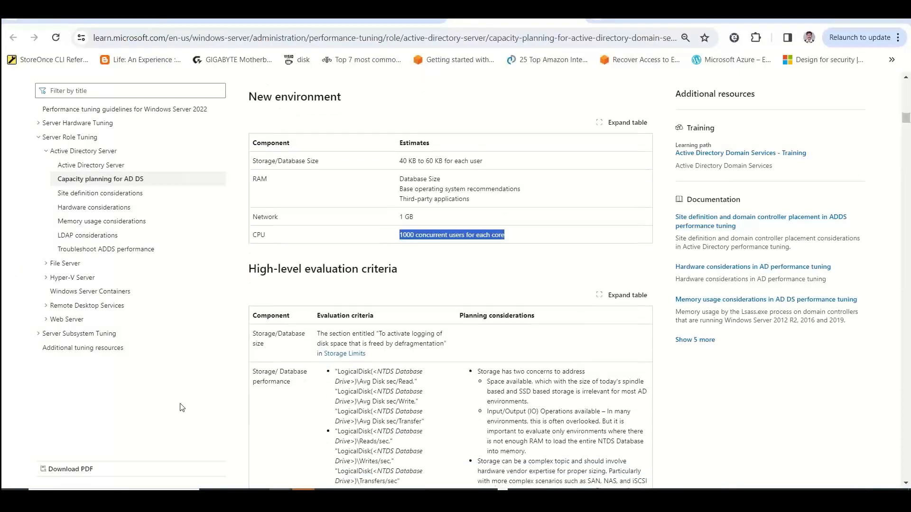
{"action": "scroll", "coordinate": [181, 408], "scroll_direction": "down", "scroll_amount": 8}
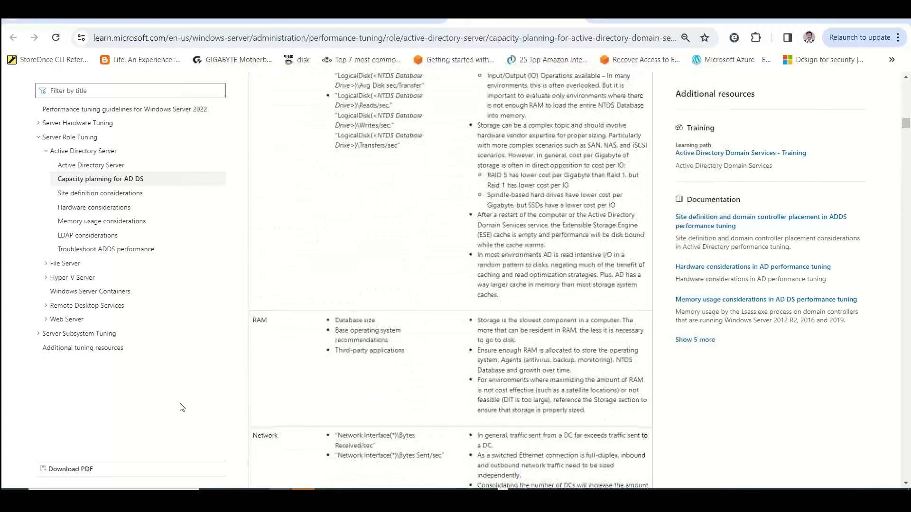
{"action": "scroll", "coordinate": [181, 408], "scroll_direction": "down", "scroll_amount": 4}
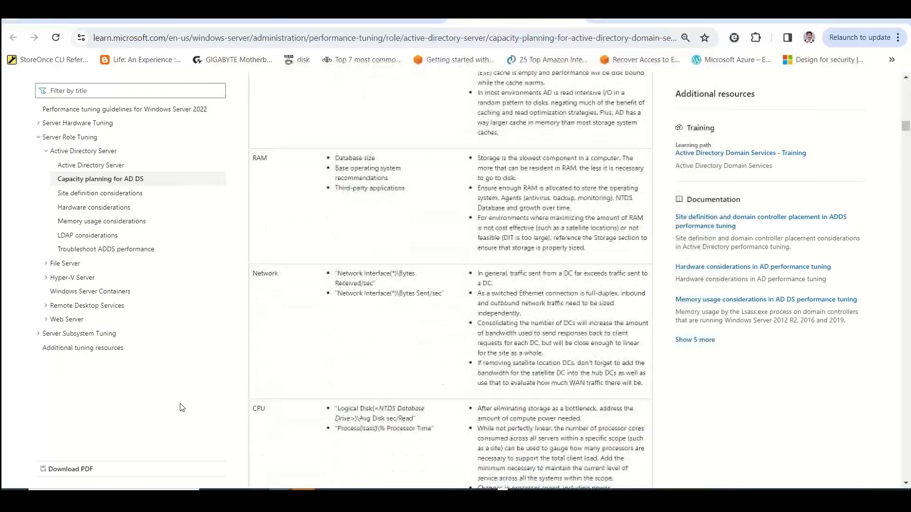
{"action": "scroll", "coordinate": [182, 408], "scroll_direction": "down", "scroll_amount": 4}
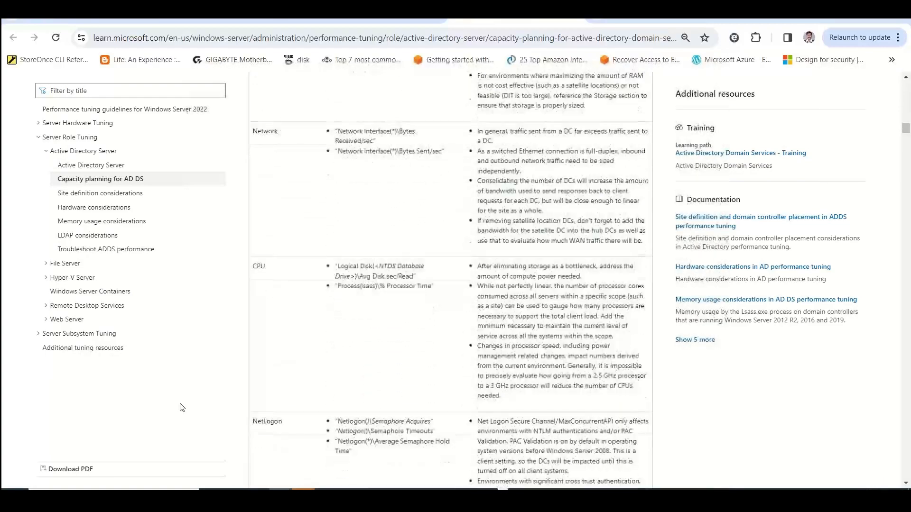
{"action": "scroll", "coordinate": [182, 408], "scroll_direction": "down", "scroll_amount": 6}
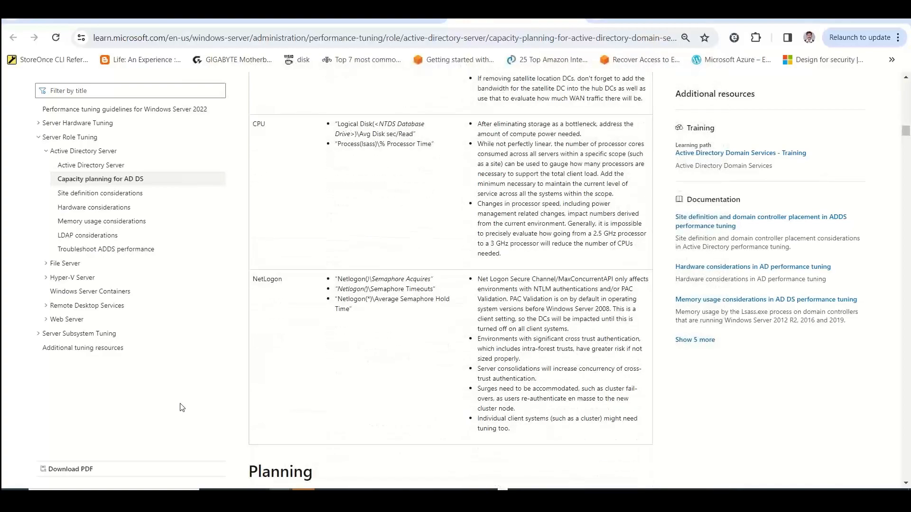
{"action": "scroll", "coordinate": [182, 407], "scroll_direction": "down", "scroll_amount": 10}
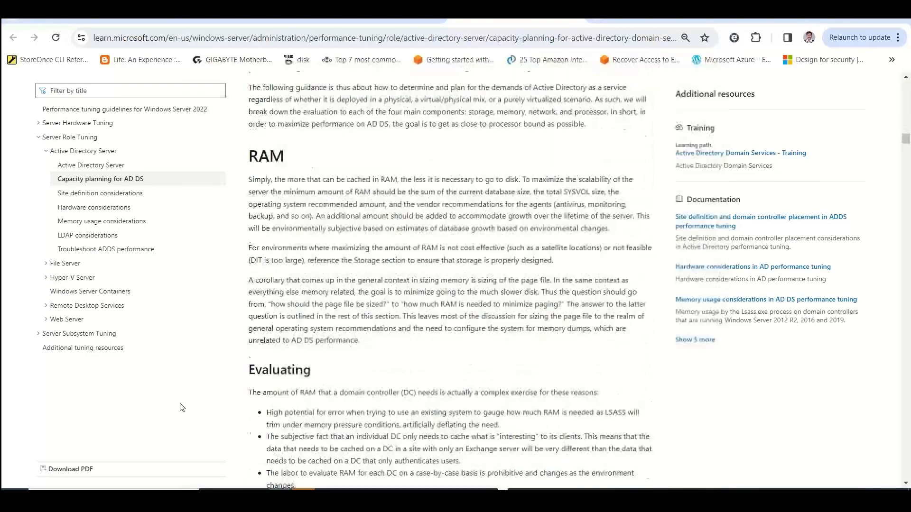
{"action": "scroll", "coordinate": [182, 407], "scroll_direction": "down", "scroll_amount": 12}
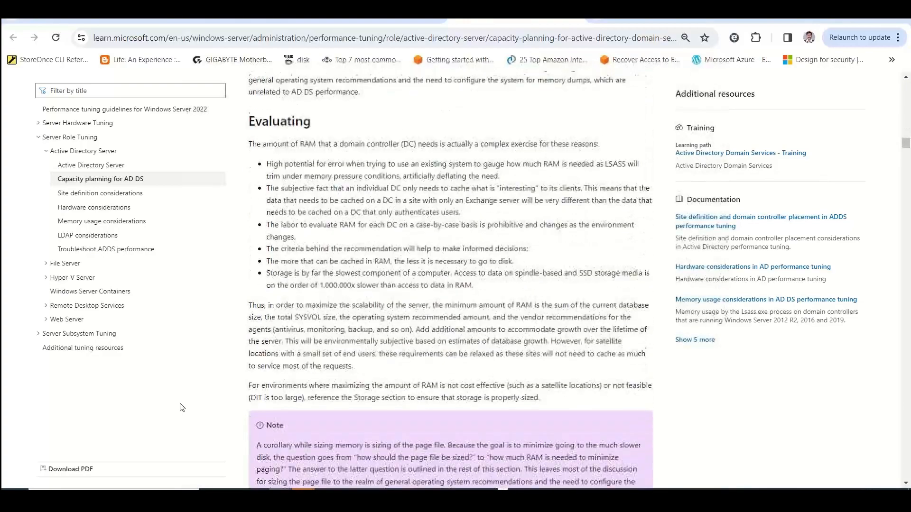
Read the article's RAM calculation summary, the network bandwidth needs and virtualization considerations, and the start of the Storage section
{"action": "scroll", "coordinate": [181, 408], "scroll_direction": "down", "scroll_amount": 1}
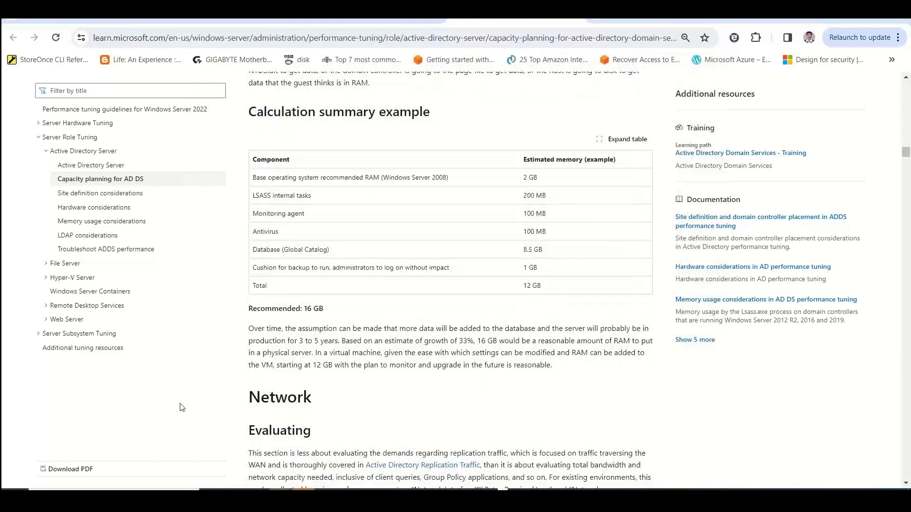
{"action": "scroll", "coordinate": [182, 408], "scroll_direction": "down", "scroll_amount": 1}
{"action": "scroll", "coordinate": [181, 407], "scroll_direction": "down", "scroll_amount": 10}
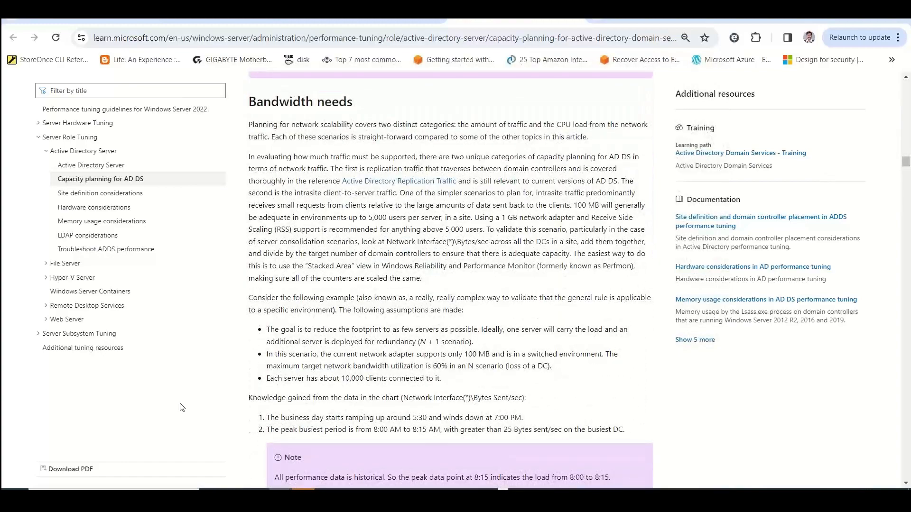
{"action": "scroll", "coordinate": [182, 408], "scroll_direction": "down", "scroll_amount": 3}
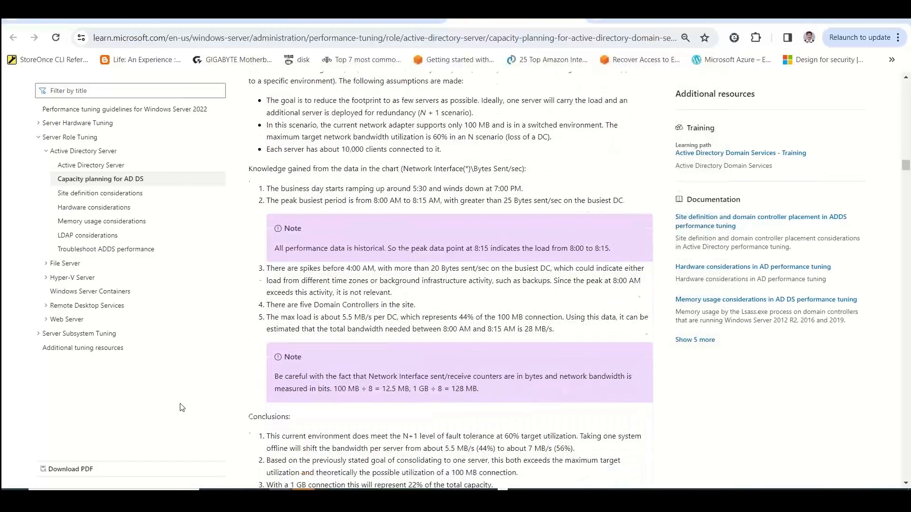
{"action": "scroll", "coordinate": [182, 407], "scroll_direction": "down", "scroll_amount": 2}
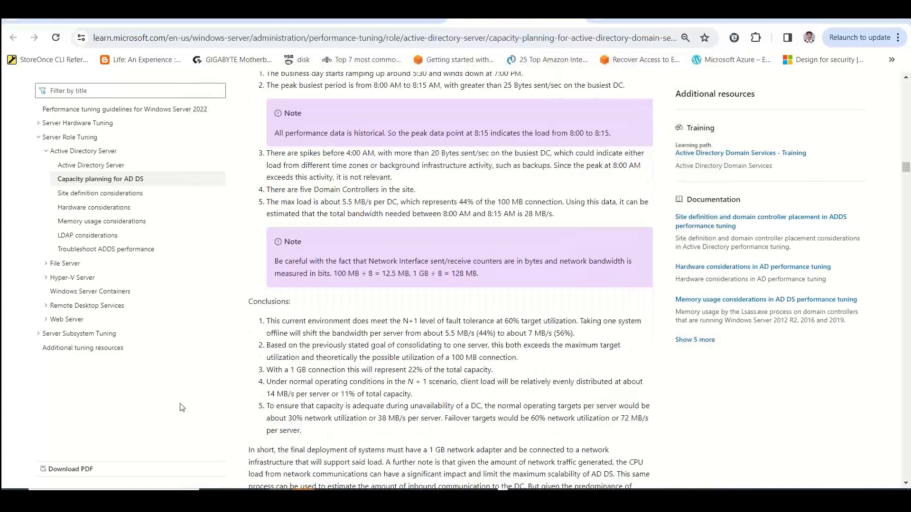
{"action": "scroll", "coordinate": [182, 408], "scroll_direction": "down", "scroll_amount": 2}
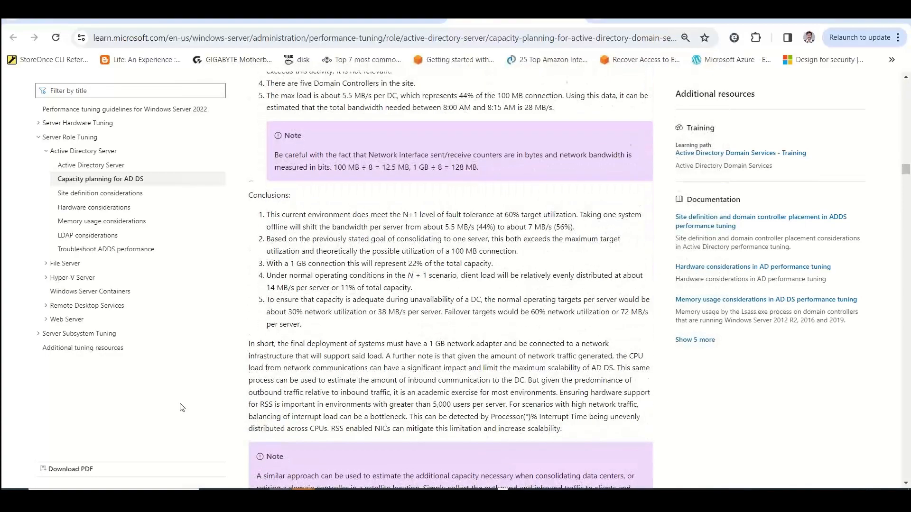
{"action": "scroll", "coordinate": [182, 408], "scroll_direction": "down", "scroll_amount": 2}
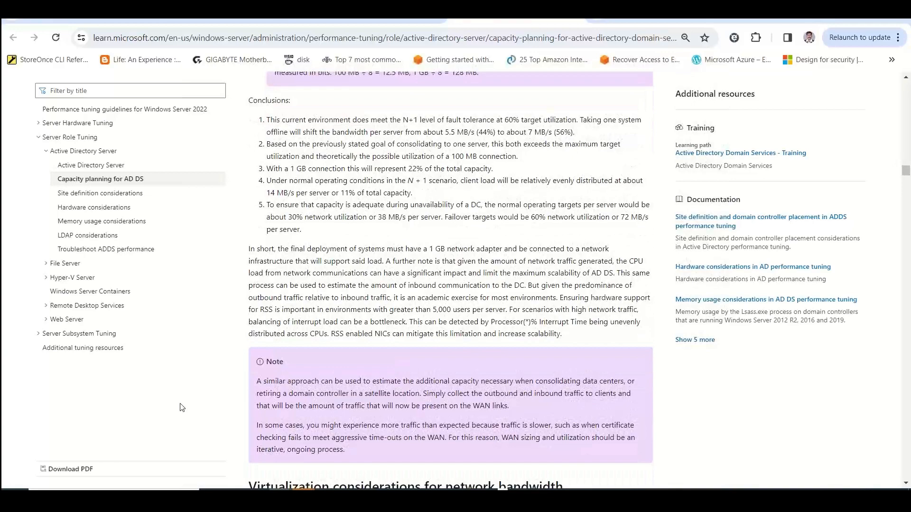
{"action": "scroll", "coordinate": [182, 408], "scroll_direction": "down", "scroll_amount": 5}
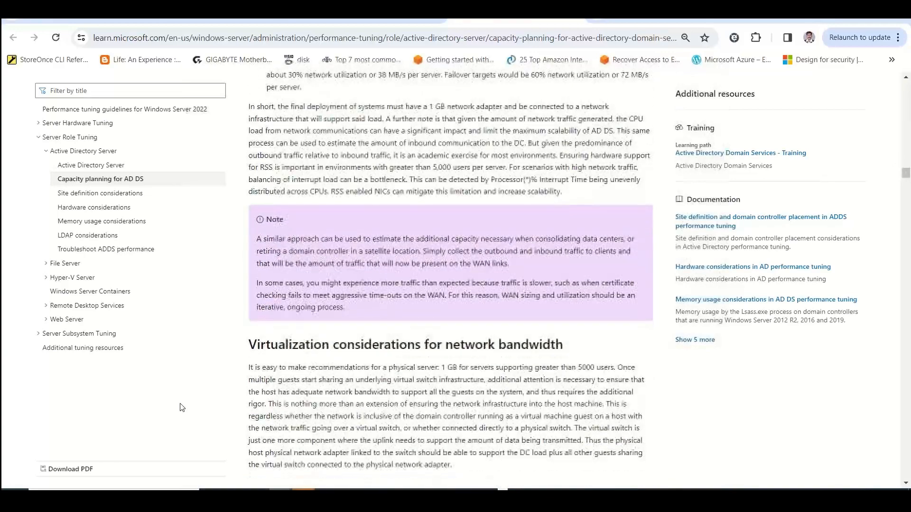
{"action": "scroll", "coordinate": [181, 407], "scroll_direction": "down", "scroll_amount": 5}
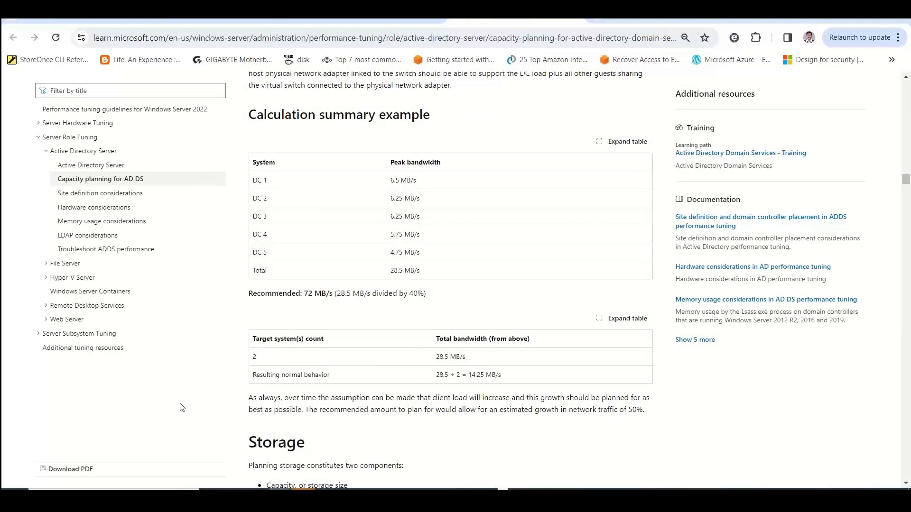
{"action": "scroll", "coordinate": [182, 408], "scroll_direction": "down", "scroll_amount": 7}
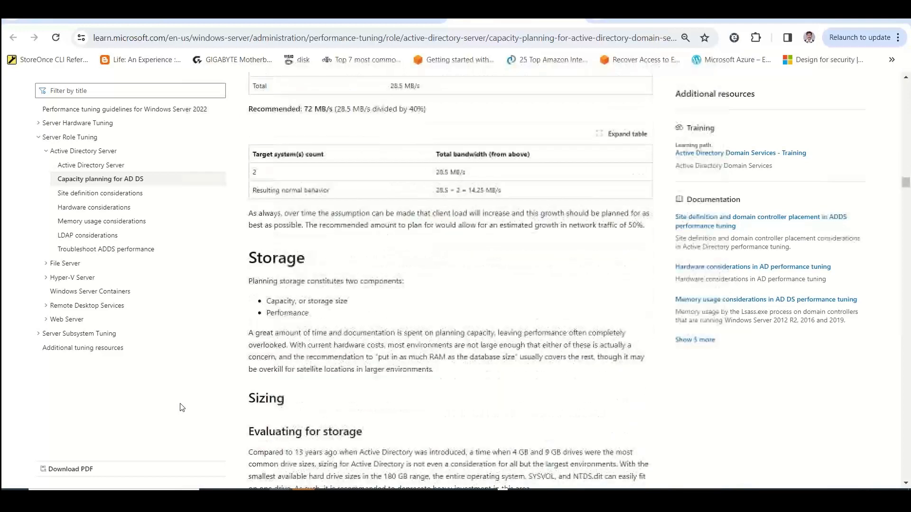
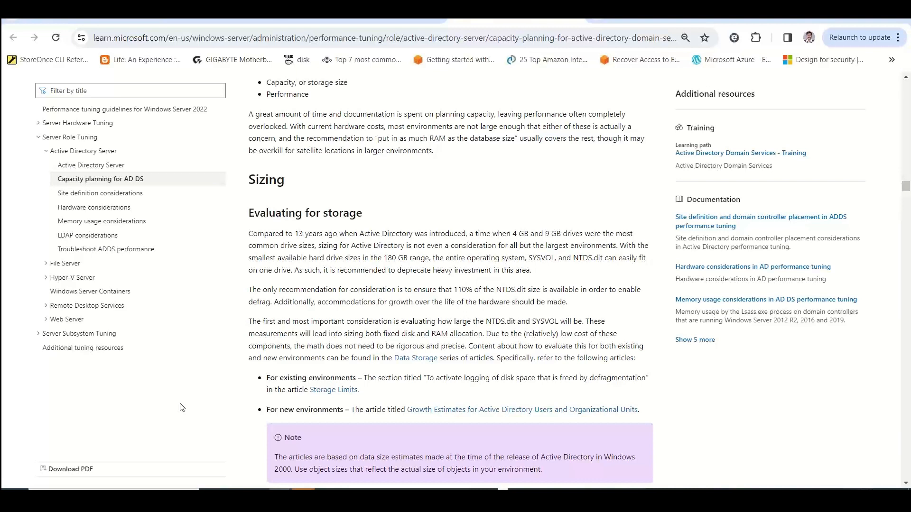
Review the storage sizing and storage performance sections of the AD DS capacity planning article
{"action": "scroll", "coordinate": [181, 407], "scroll_direction": "down", "scroll_amount": 5}
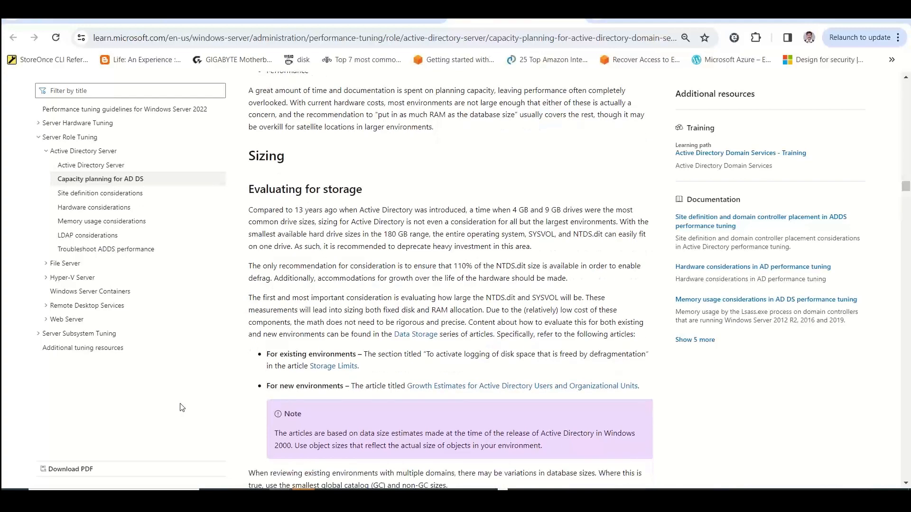
{"action": "scroll", "coordinate": [182, 408], "scroll_direction": "down", "scroll_amount": 10}
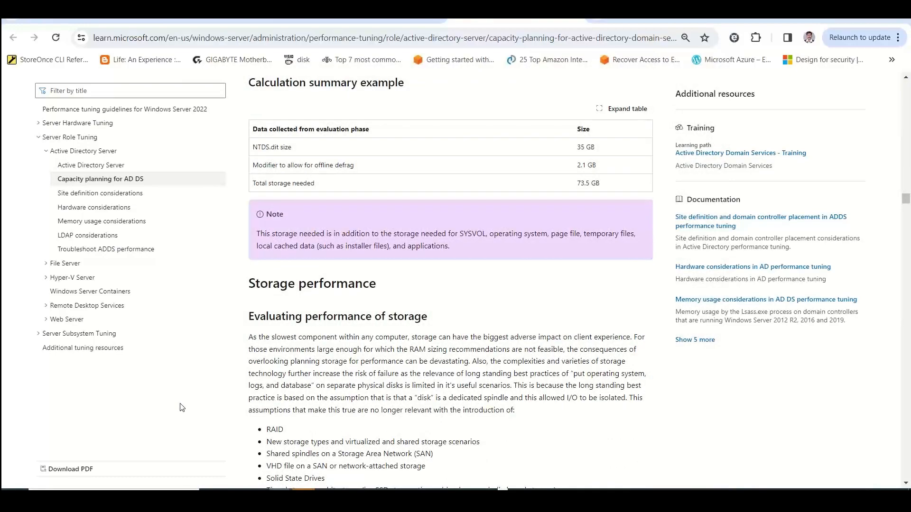
{"action": "scroll", "coordinate": [181, 407], "scroll_direction": "down", "scroll_amount": 6}
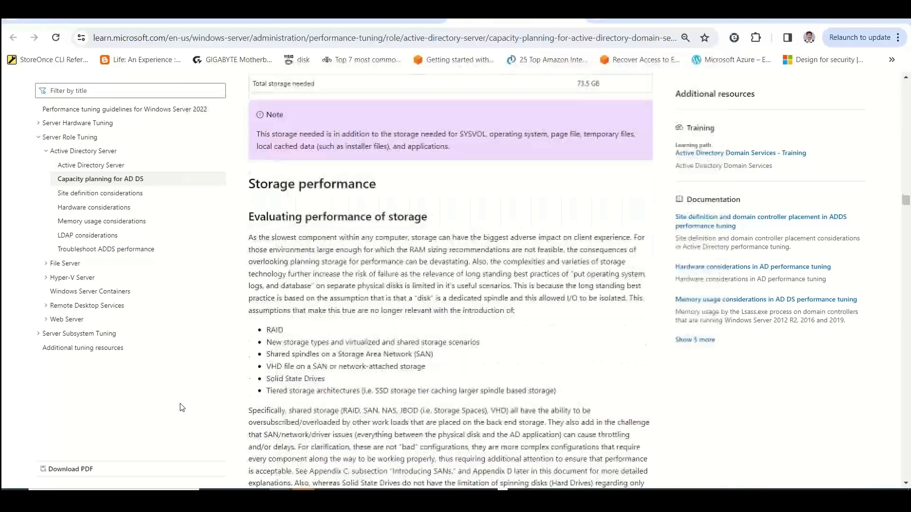
{"action": "scroll", "coordinate": [181, 408], "scroll_direction": "up", "scroll_amount": 15}
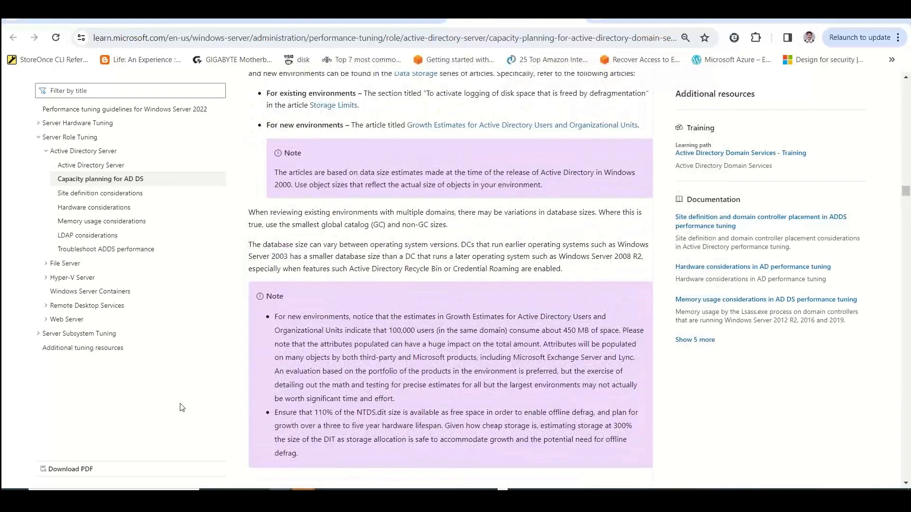
{"action": "scroll", "coordinate": [182, 408], "scroll_direction": "up", "scroll_amount": 4}
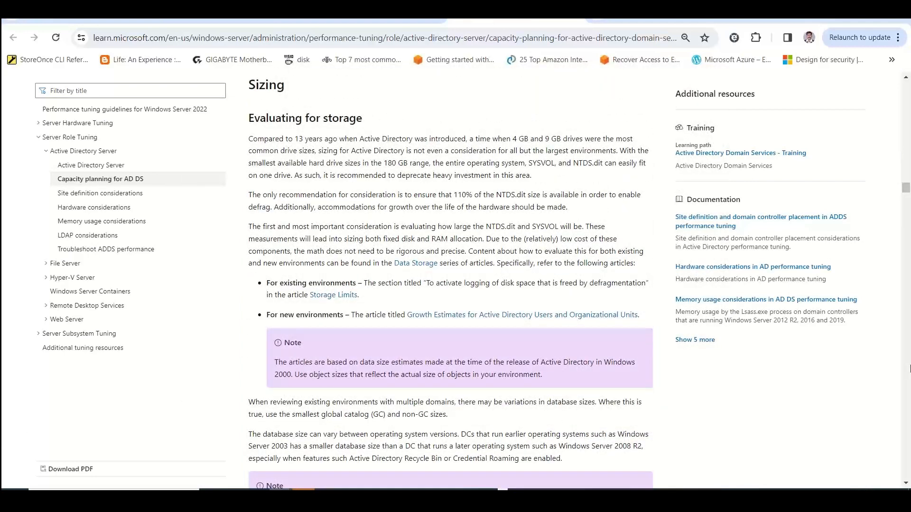
Switch to the Excel workbook and enter "Add 1 additional DC" in cell A31 of the Windows Server AD sheet
{"action": "key", "text": "alt+Tab"}
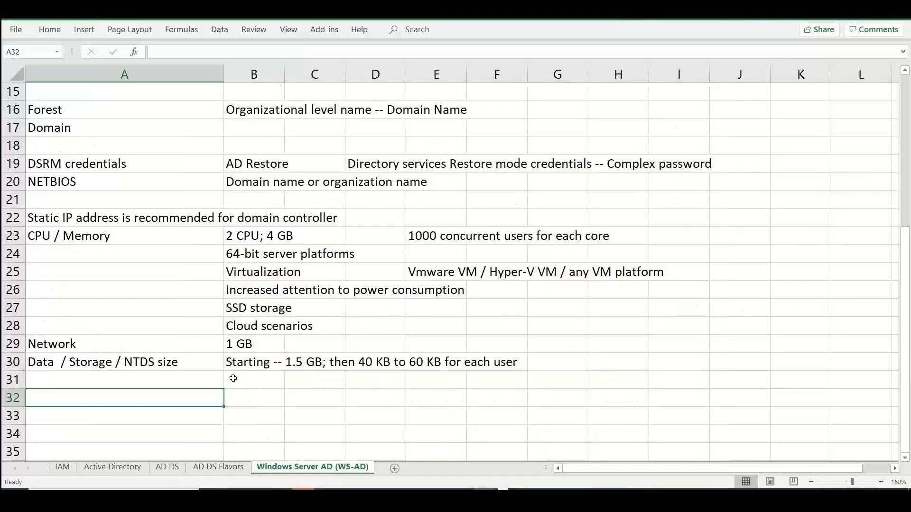
{"action": "left_click", "coordinate": [168, 378]}
{"action": "type", "text": "A"}
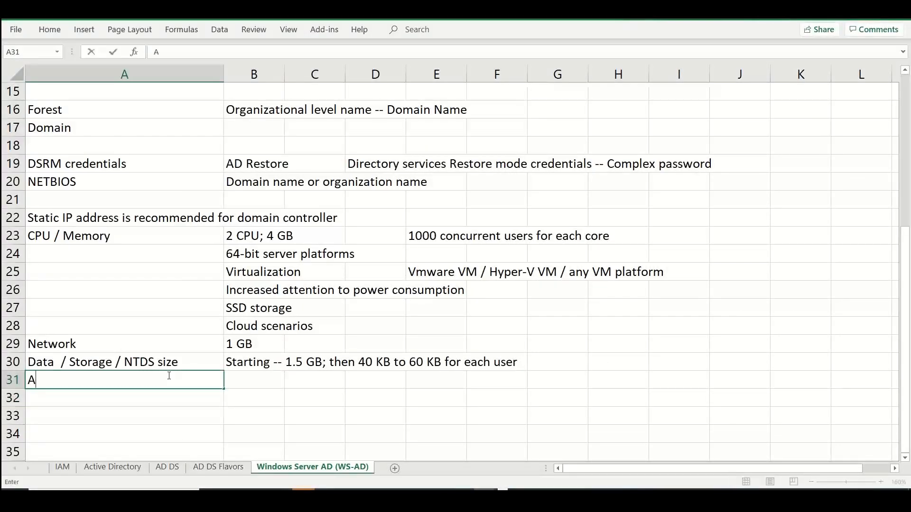
{"action": "type", "text": "dd 1 additional DC er"}
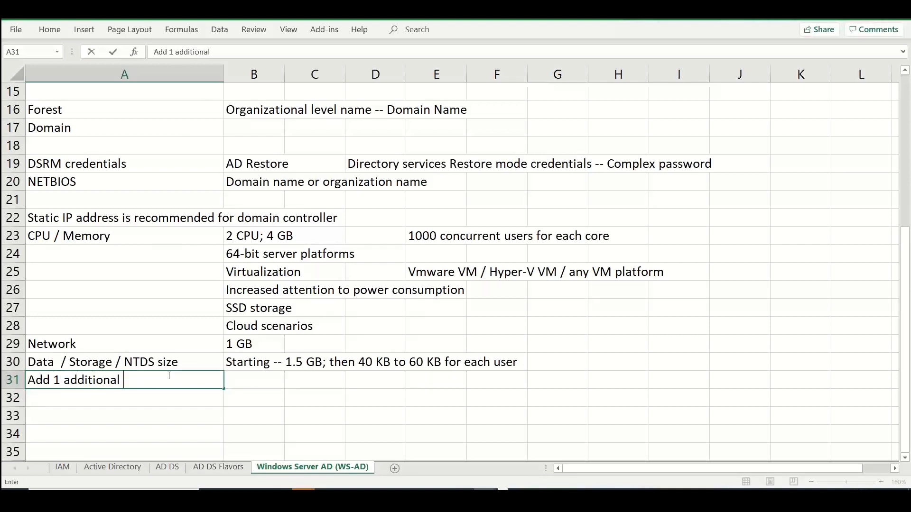
{"action": "key", "text": "BackSpace"}
{"action": "key", "text": "BackSpace"}
{"action": "key", "text": "BackSpace"}
Enter "per 5000 users" in cell B31, beside the additional DC label
{"action": "key", "text": "Tab"}
{"action": "type", "text": "per 5000 users"}
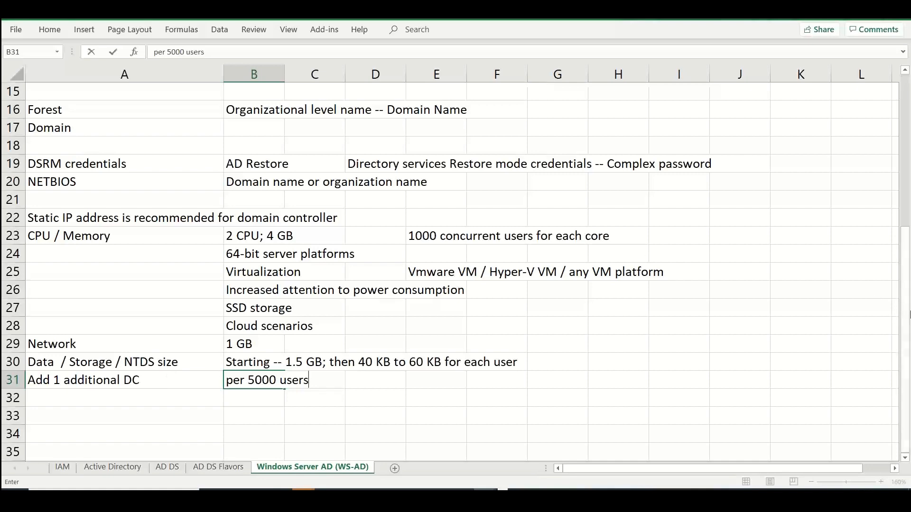
{"action": "left_click_drag", "start_coordinate": [905, 318], "coordinate": [905, 318]}
{"action": "left_click_drag", "start_coordinate": [905, 318], "coordinate": [908, 144]}
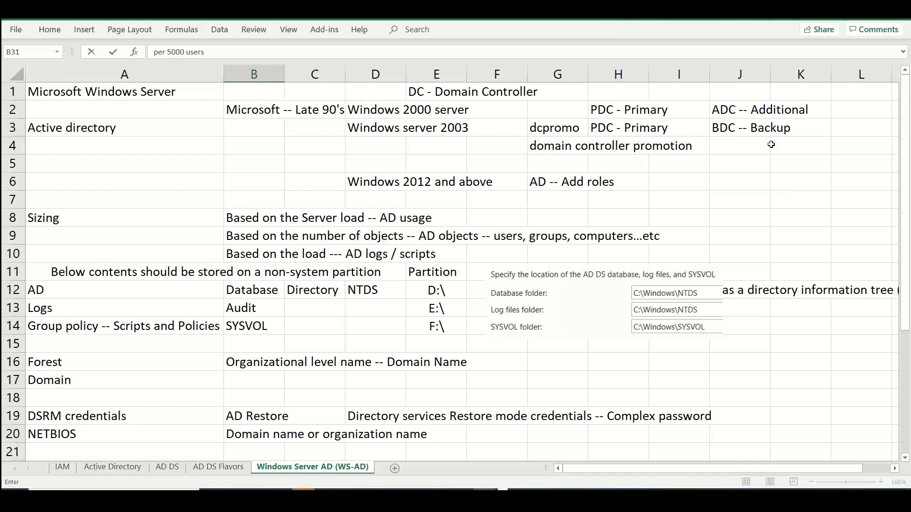
{"action": "left_click", "coordinate": [425, 233]}
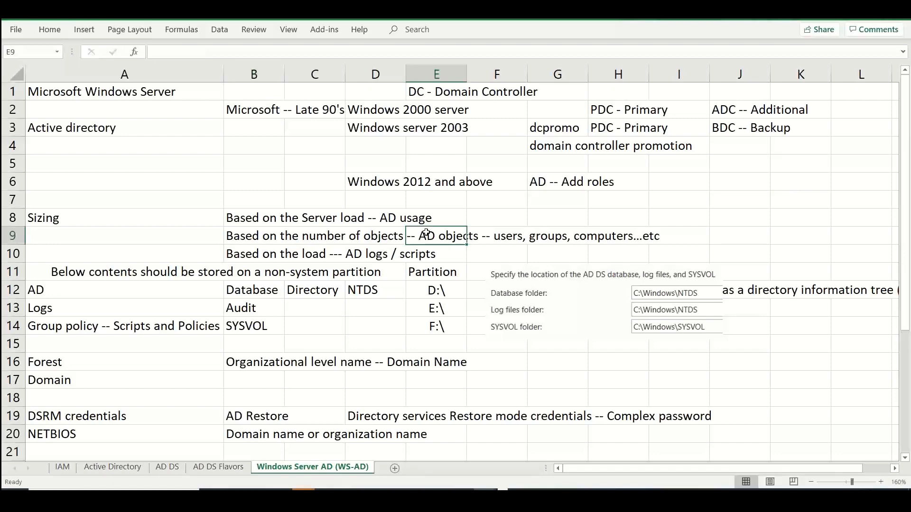
Enter the note "Full control on OS -- AV, AM, Registry, config..." in cell B33, below the sizing notes
{"action": "key", "text": "Down"}
{"action": "key", "text": "Down"}
{"action": "key", "text": "Down"}
{"action": "key", "text": "Down"}
{"action": "key", "text": "Down"}
{"action": "key", "text": "Down"}
{"action": "key", "text": "Down"}
{"action": "key", "text": "Down"}
{"action": "key", "text": "Down"}
{"action": "key", "text": "Down"}
{"action": "key", "text": "Down"}
{"action": "key", "text": "Down"}
{"action": "key", "text": "Down"}
{"action": "key", "text": "Down"}
{"action": "key", "text": "Down"}
{"action": "key", "text": "Down"}
{"action": "key", "text": "Down"}
{"action": "key", "text": "Down"}
{"action": "key", "text": "Down"}
{"action": "key", "text": "Down"}
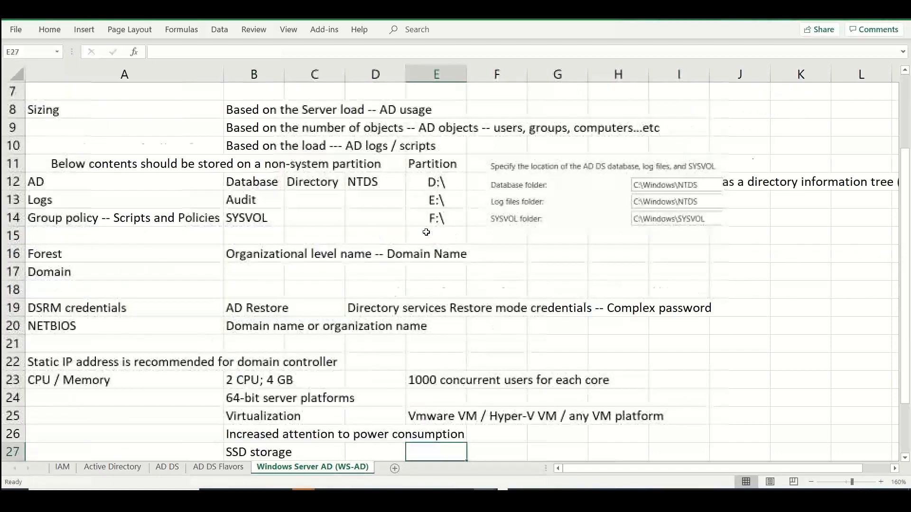
{"action": "key", "text": "Down"}
{"action": "key", "text": "Down"}
{"action": "key", "text": "Down"}
{"action": "key", "text": "Down"}
{"action": "left_click", "coordinate": [237, 273]}
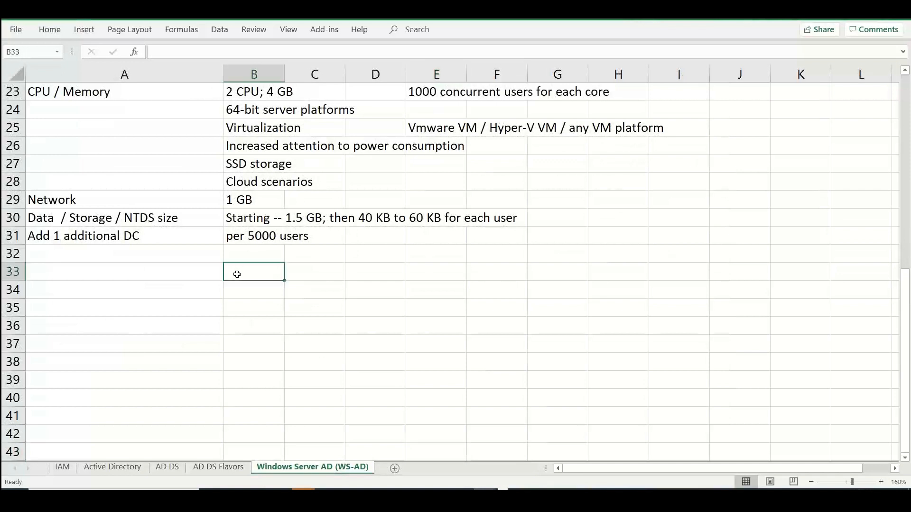
{"action": "type", "text": "Fykk"}
{"action": "key", "text": "BackSpace"}
{"action": "key", "text": "BackSpace"}
{"action": "key", "text": "BackSpace"}
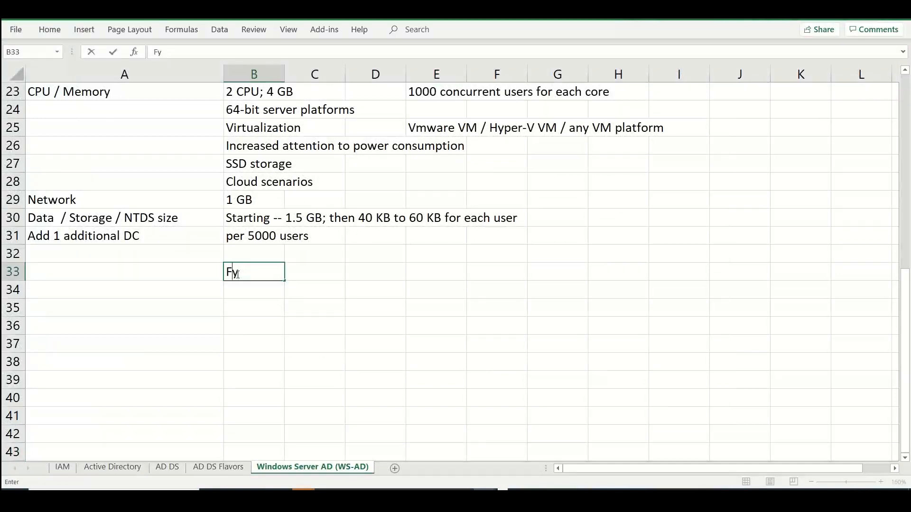
{"action": "type", "text": "ull control on OS -- "}
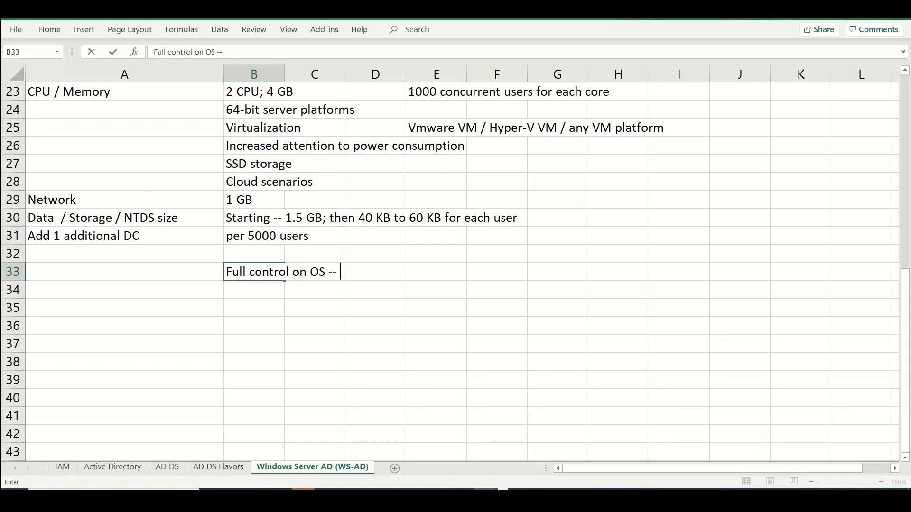
{"action": "type", "text": "AV, AM, Registry, "}
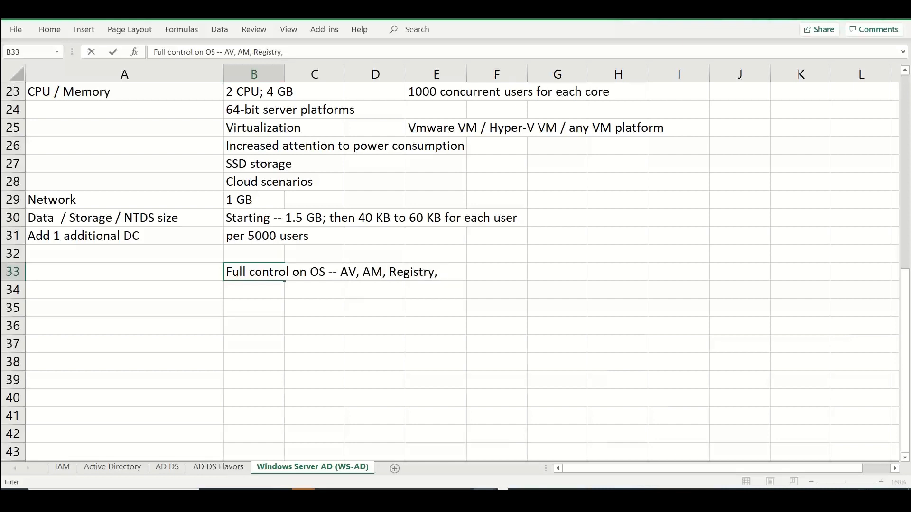
{"action": "type", "text": "config..."}
Enter "Full Control on Functional Levels -- Forest / Domain" in cell B34
{"action": "left_click", "coordinate": [246, 284]}
{"action": "type", "text": "Full "}
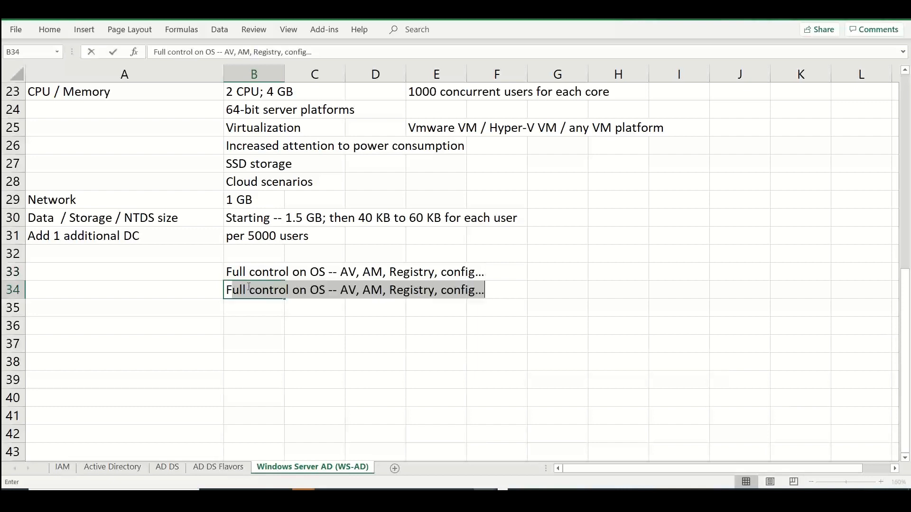
{"action": "type", "text": "Control on "}
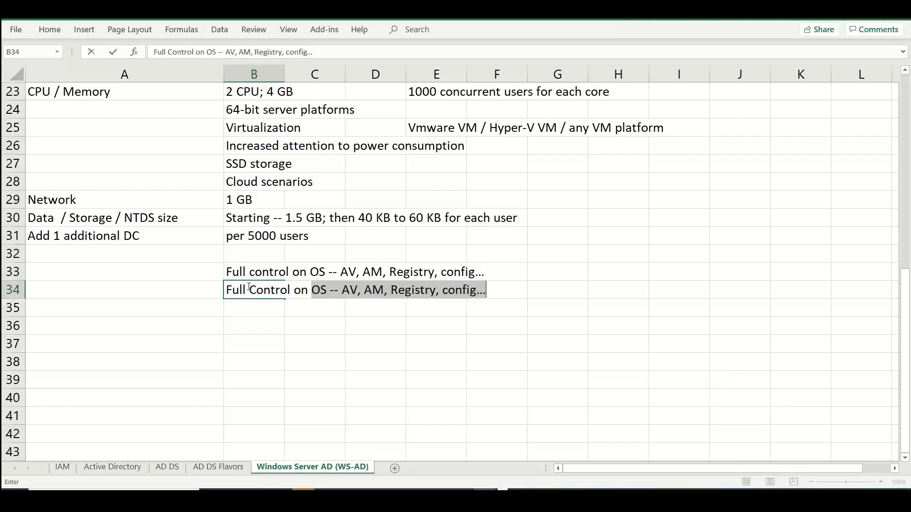
{"action": "type", "text": "Domain"}
{"action": "key", "text": "BackSpace"}
{"action": "key", "text": "BackSpace"}
{"action": "key", "text": "BackSpace"}
{"action": "key", "text": "BackSpace"}
{"action": "key", "text": "BackSpace"}
{"action": "key", "text": "BackSpace"}
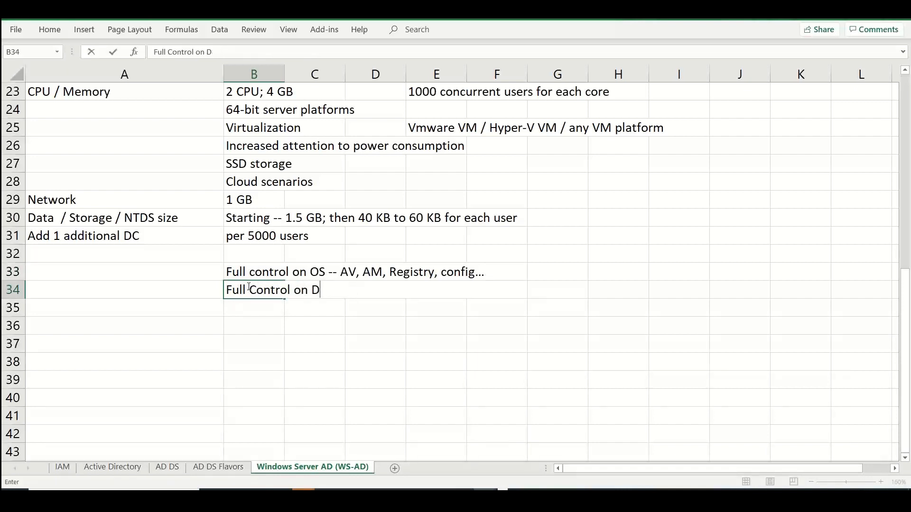
{"action": "type", "text": "Functional Le"}
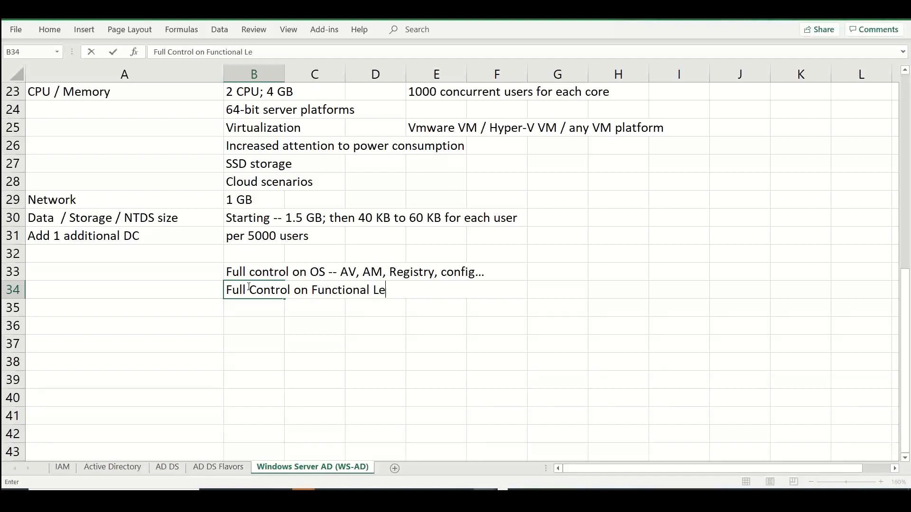
{"action": "type", "text": "vels -- D"}
{"action": "key", "text": "BackSpace"}
{"action": "type", "text": "Forest "}
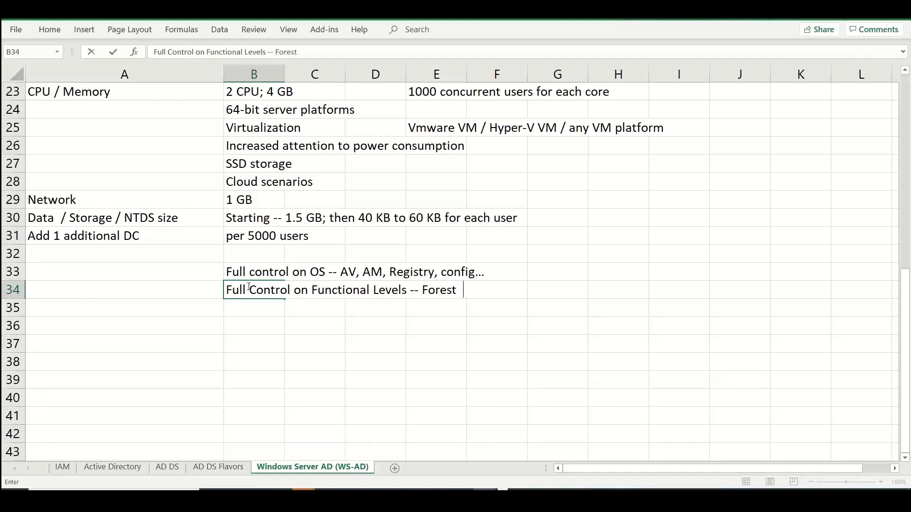
{"action": "type", "text": "/ Domain"}
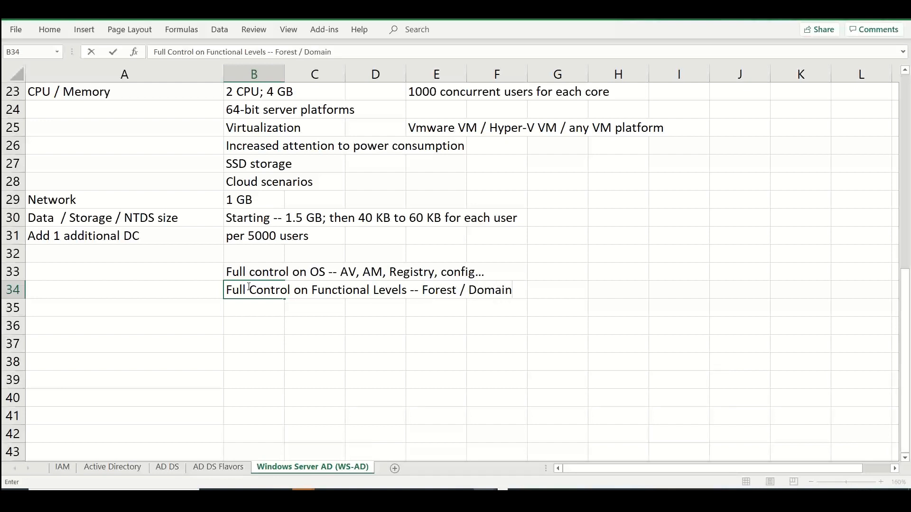
{"action": "key", "text": "Return"}
Enter "Full Control on the AD Role / Database / logs / Policy / Integrated DNS" in cell B35
{"action": "type", "text": "Full Co"}
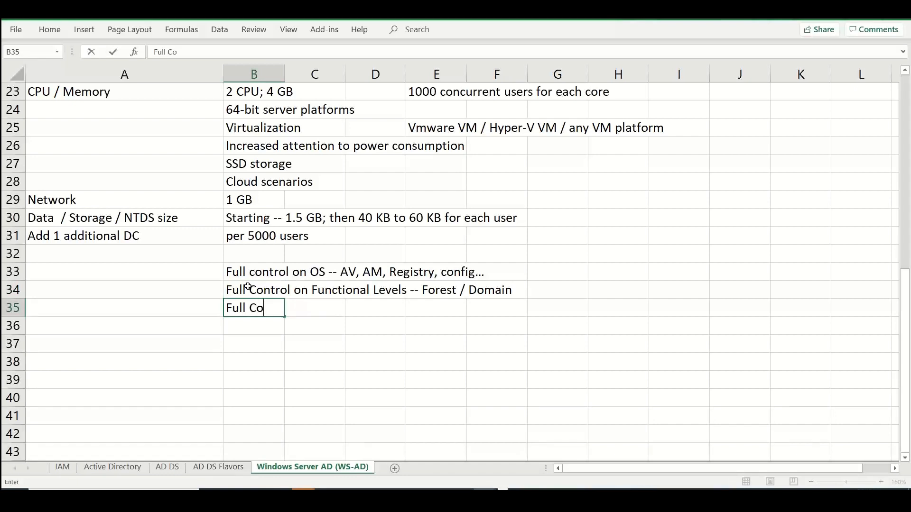
{"action": "type", "text": "ntrol on t"}
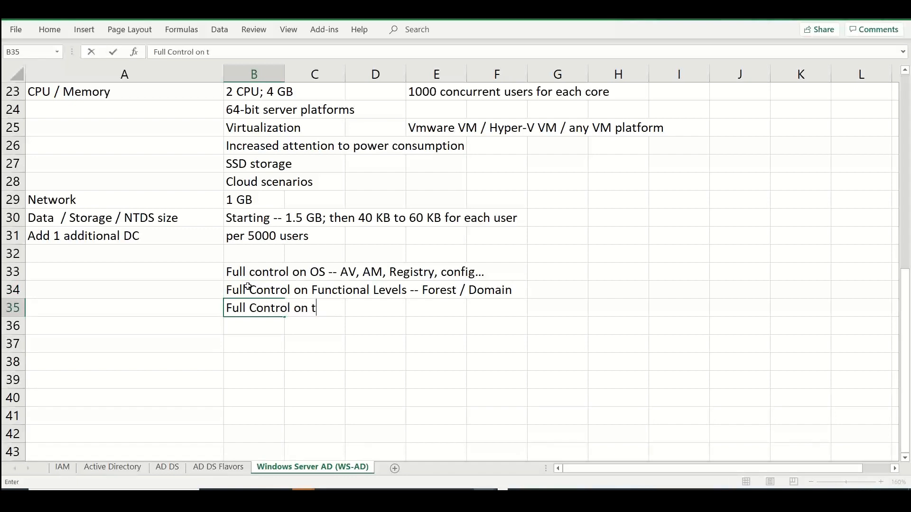
{"action": "type", "text": "he AD"}
{"action": "key", "text": "BackSpace"}
{"action": "type", "text": "AD ROle / D"}
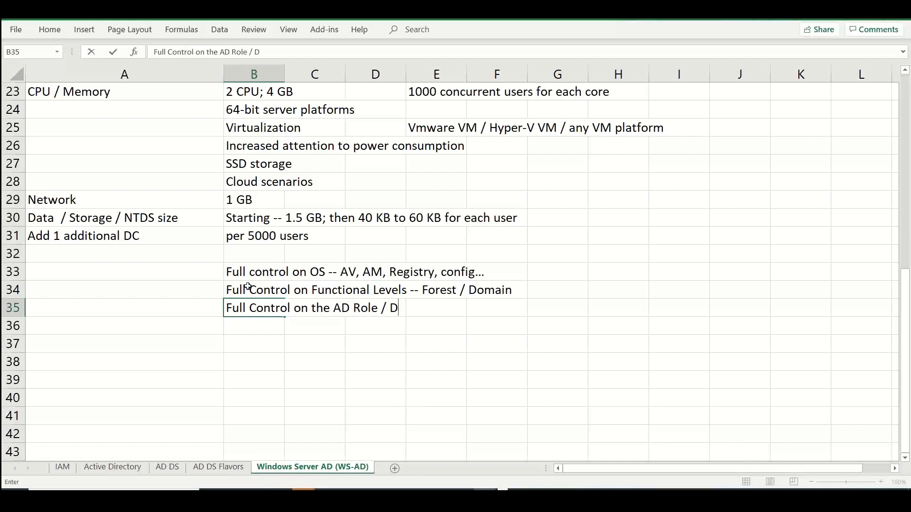
{"action": "type", "text": "t"}
{"action": "key", "text": "BackSpace"}
{"action": "type", "text": "atabaws"}
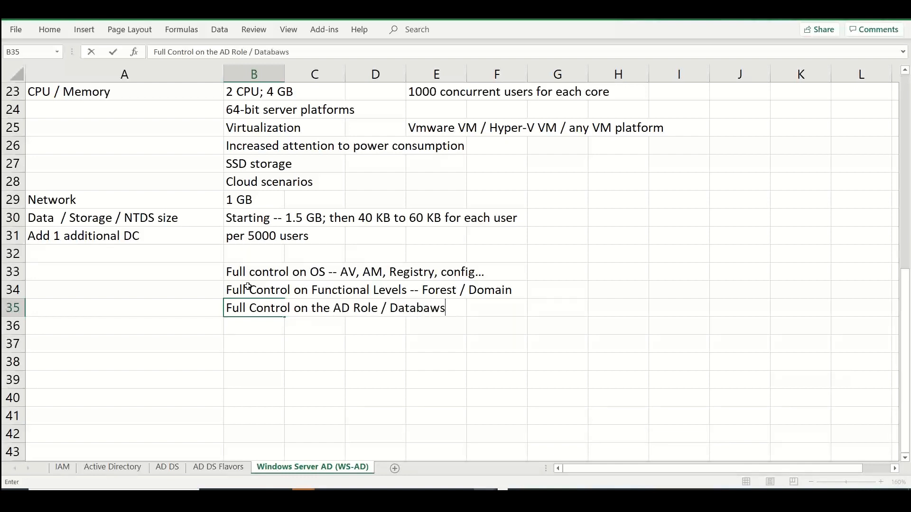
{"action": "key", "text": "BackSpace"}
{"action": "key", "text": "BackSpace"}
{"action": "type", "text": "se / logs ."}
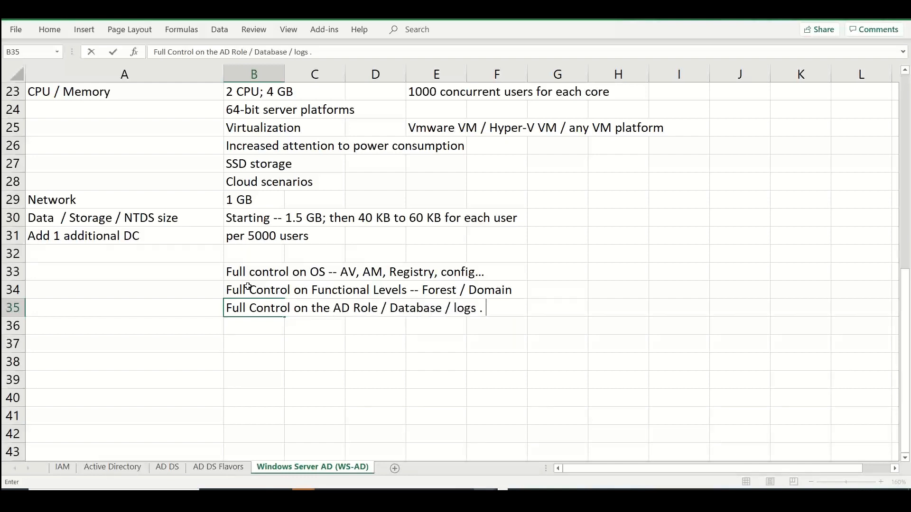
{"action": "key", "text": "BackSpace"}
{"action": "key", "text": "BackSpace"}
{"action": "type", "text": "/ Policy / Integ"}
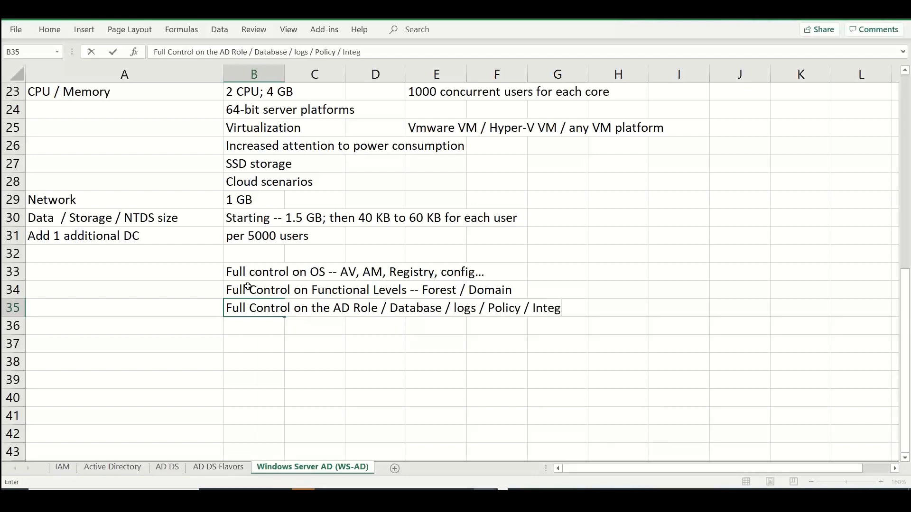
{"action": "type", "text": "rated DNS"}
{"action": "key", "text": "Return"}
Enter "Sizing / Domain decision -- Full control" in cell B36
{"action": "type", "text": "S"}
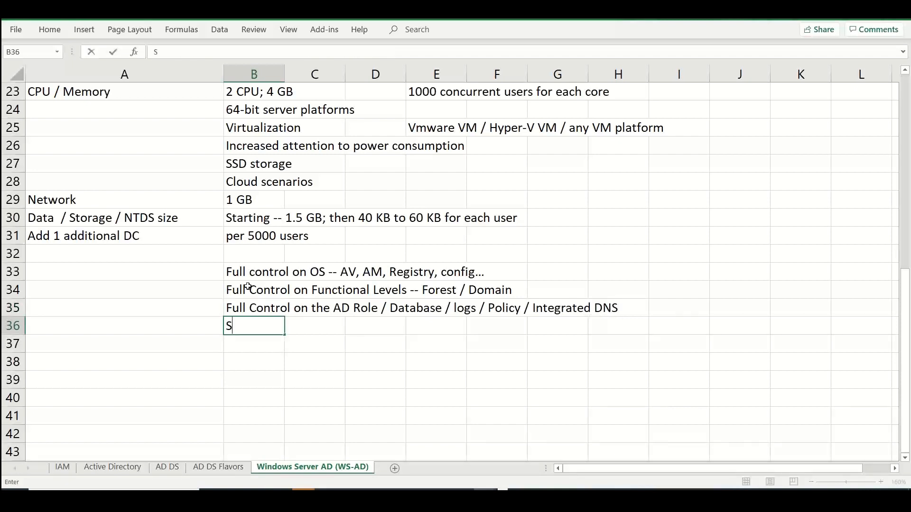
{"action": "type", "text": "izing / Domain "}
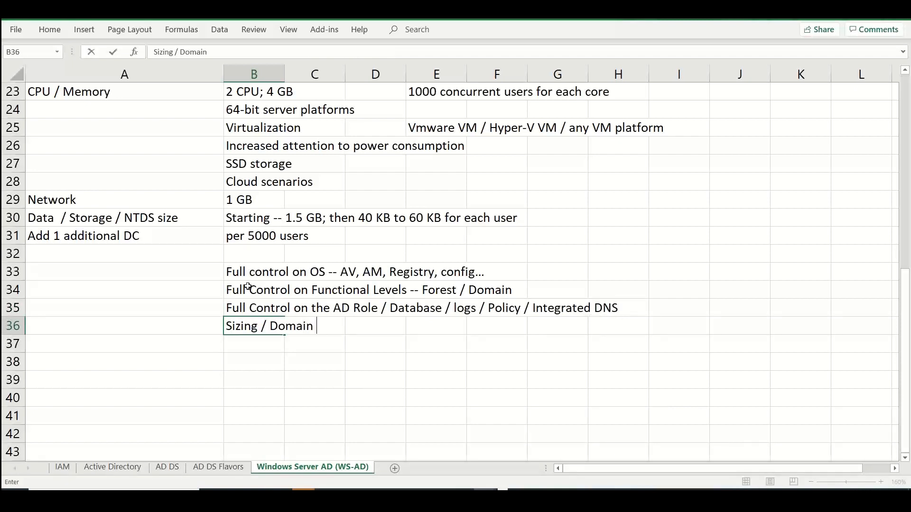
{"action": "type", "text": "decision -"}
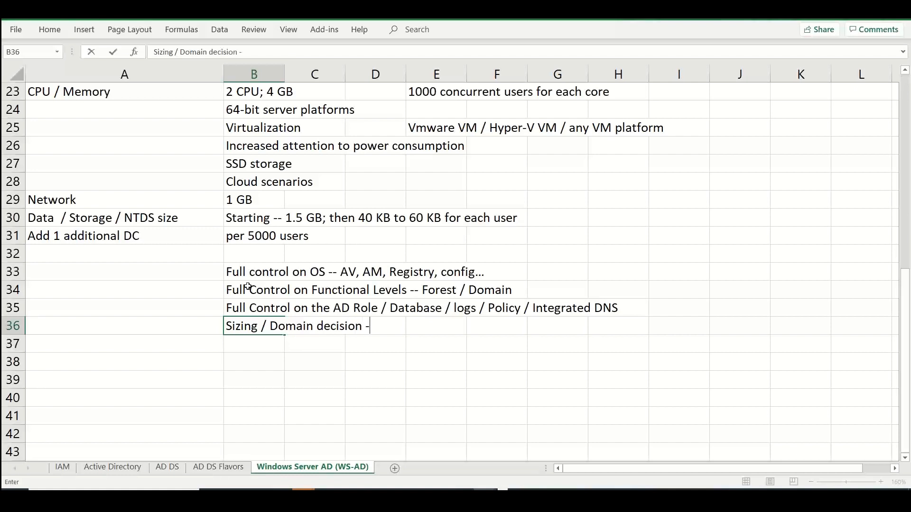
{"action": "type", "text": "- Full control"}
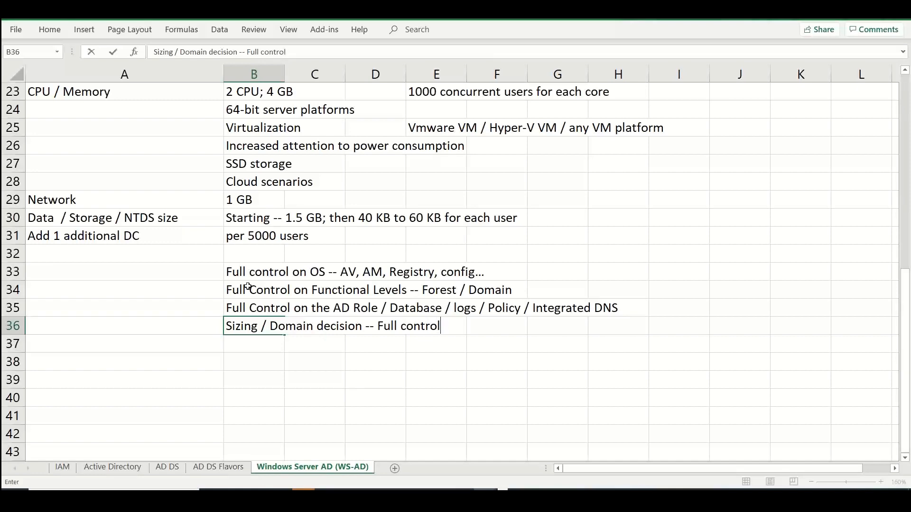
{"action": "key", "text": "Up"}
{"action": "key", "text": "Up"}
{"action": "key", "text": "Up"}
{"action": "key", "text": "Up"}
{"action": "key", "text": "Up"}
{"action": "key", "text": "Up"}
{"action": "key", "text": "Up"}
{"action": "key", "text": "Up"}
{"action": "key", "text": "Up"}
{"action": "key", "text": "Up"}
{"action": "key", "text": "Up"}
{"action": "key", "text": "Up"}
{"action": "key", "text": "Up"}
{"action": "key", "text": "Up"}
{"action": "key", "text": "Up"}
{"action": "key", "text": "Up"}
{"action": "key", "text": "Up"}
{"action": "key", "text": "Up"}
{"action": "key", "text": "Up"}
{"action": "key", "text": "Up"}
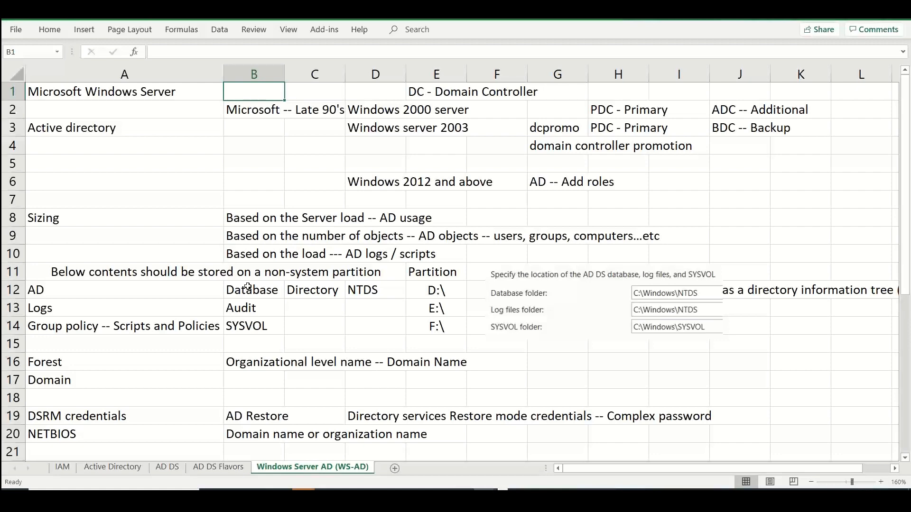
Review the top of the current sheet, then the IAM, Active Directory, AD DS and AD DS Flavors sheets, and return to Windows Server AD (WS-AD)
{"action": "left_click", "coordinate": [197, 468]}
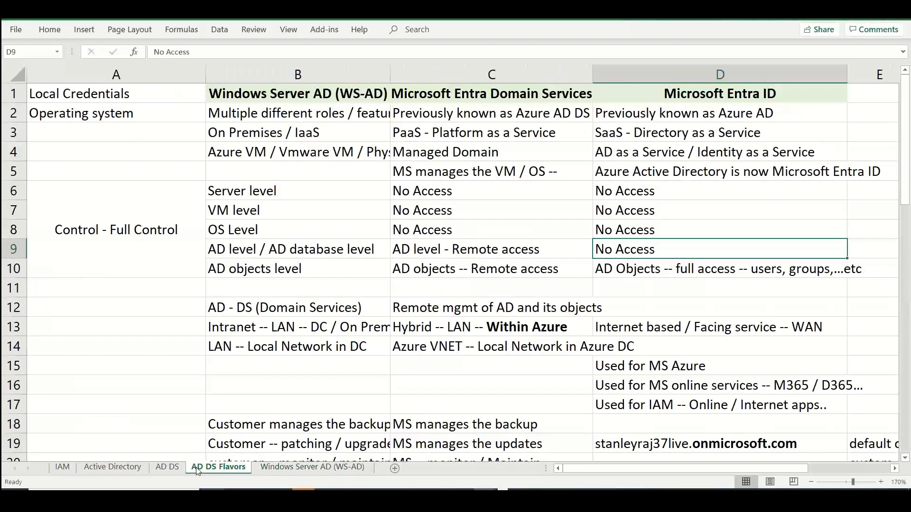
{"action": "left_click", "coordinate": [447, 95]}
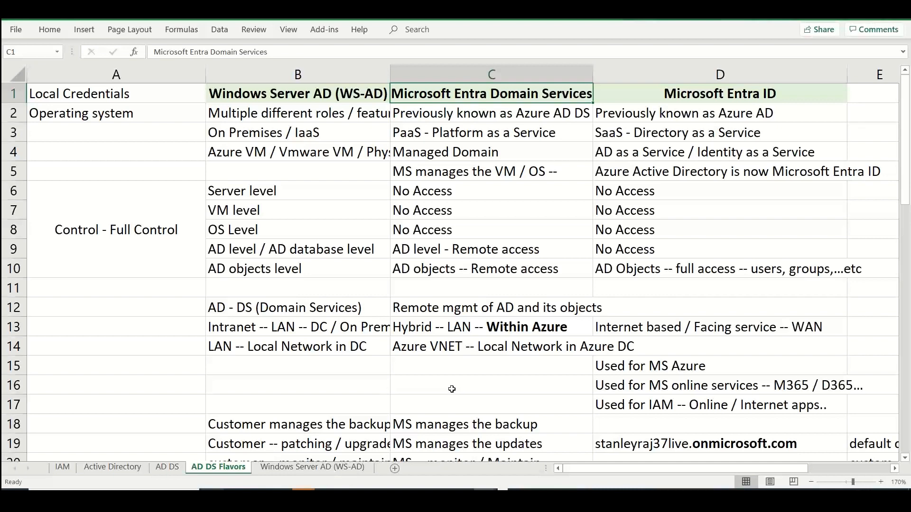
{"action": "left_click", "coordinate": [61, 468]}
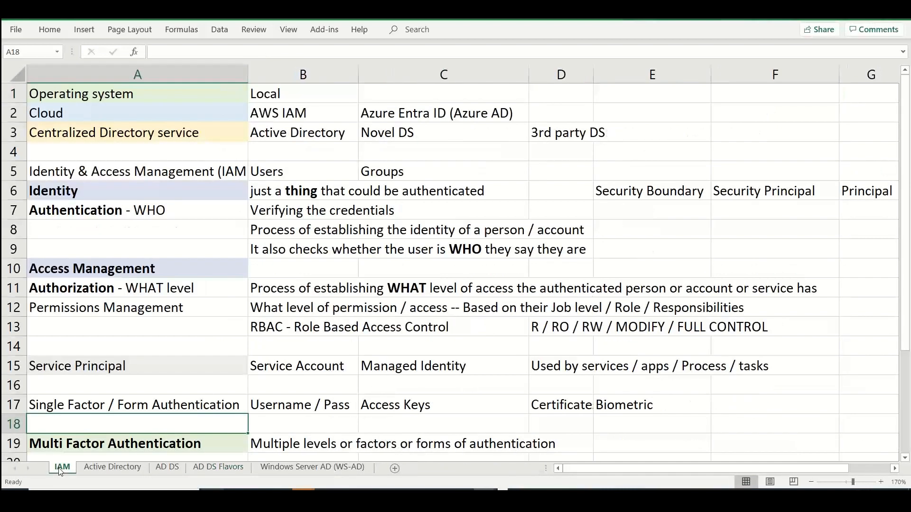
{"action": "left_click", "coordinate": [95, 470]}
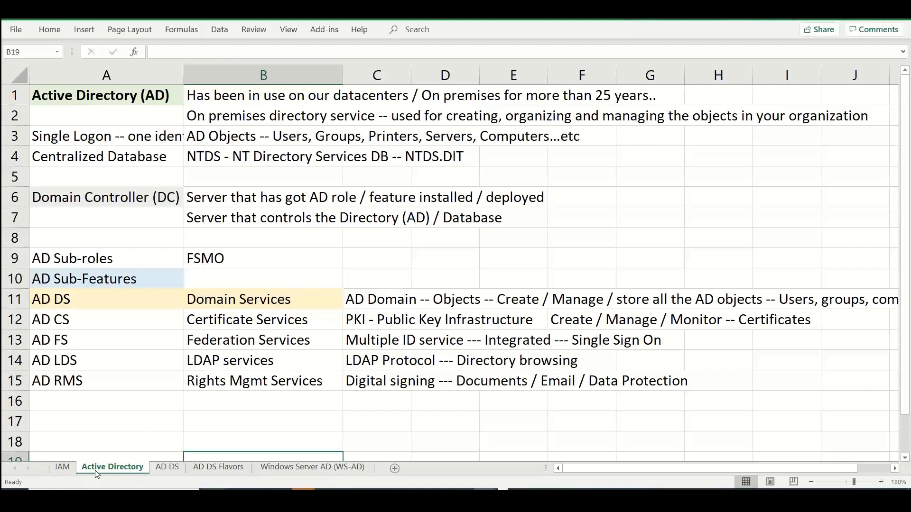
{"action": "left_click", "coordinate": [167, 468]}
{"action": "left_click", "coordinate": [221, 471]}
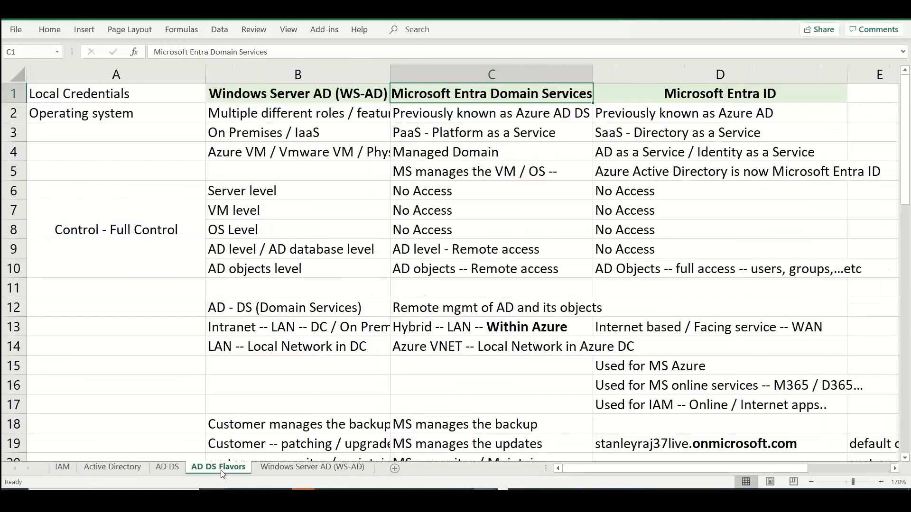
{"action": "left_click", "coordinate": [313, 468]}
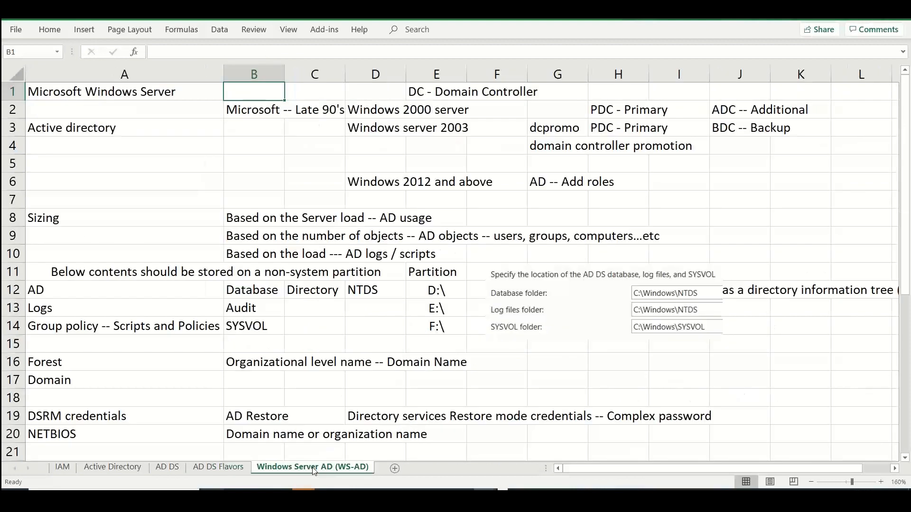